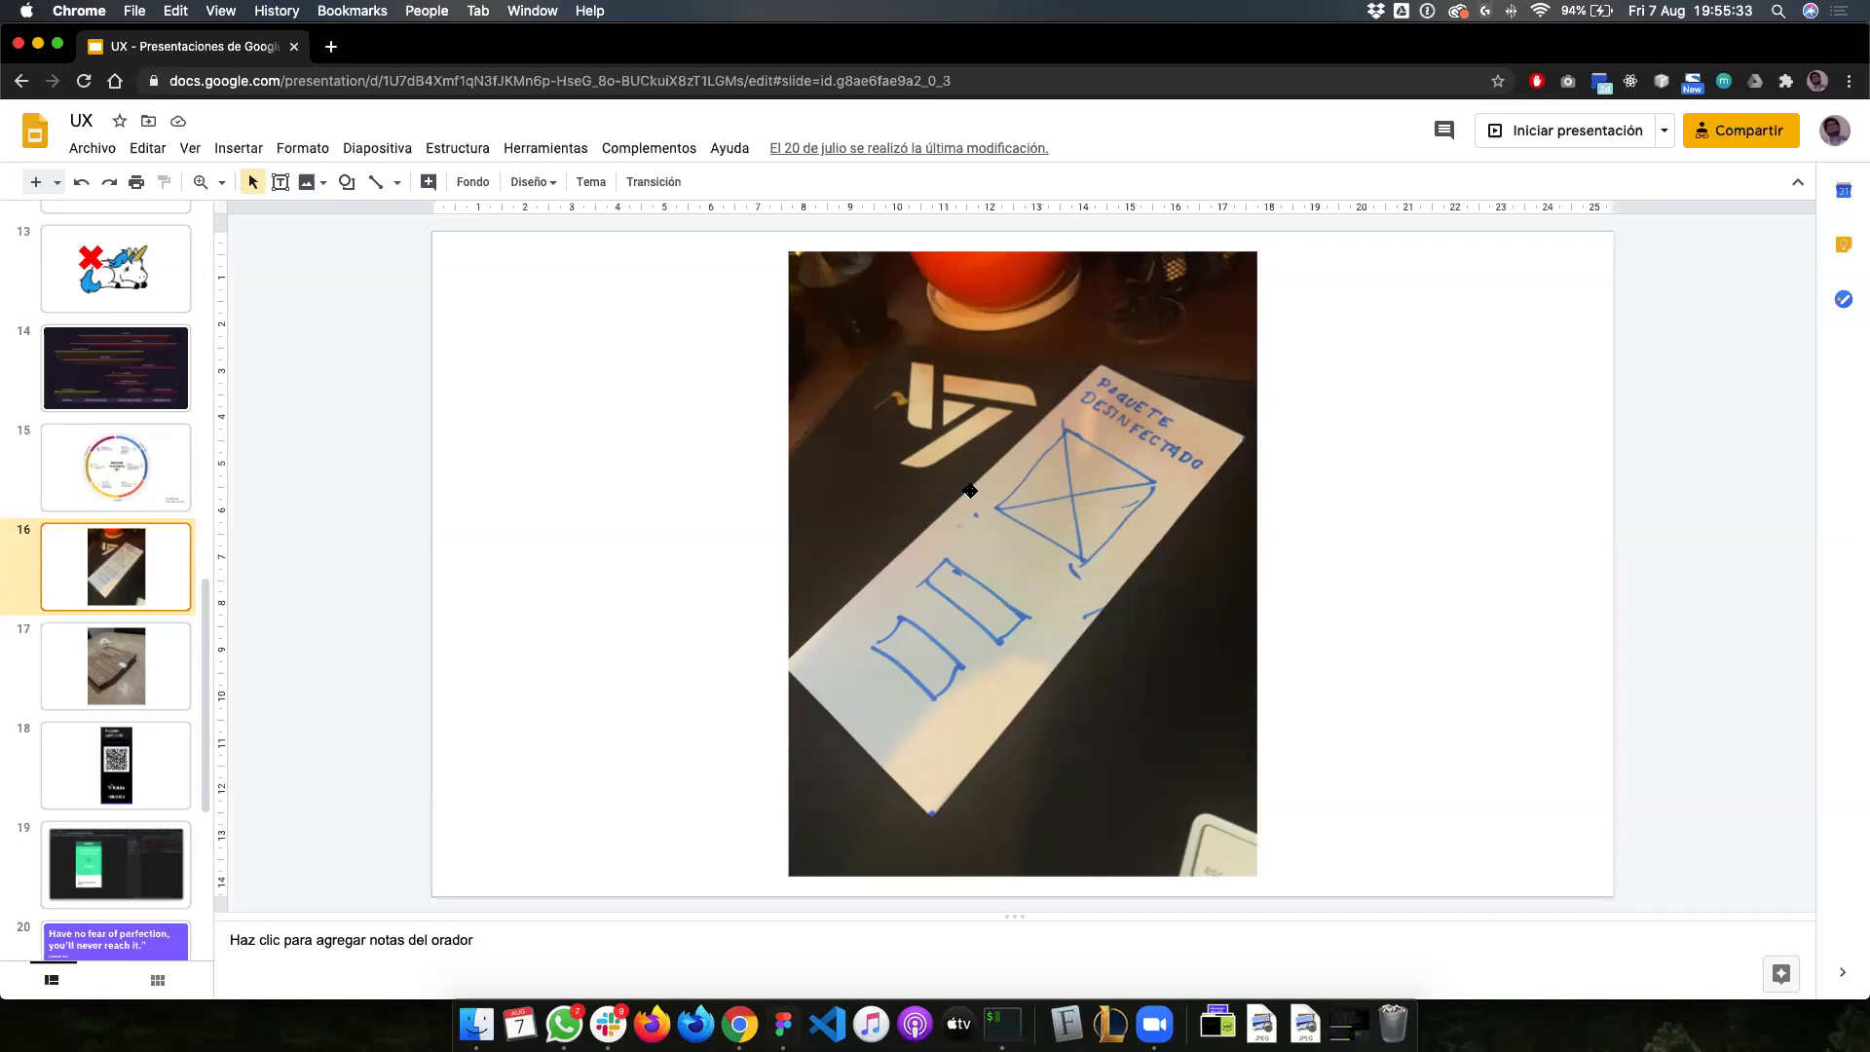
Step: Go through slides 17, 18 and 19 of the UX presentation, from the pizza box photo to the Homely certificate screen
click(156, 678)
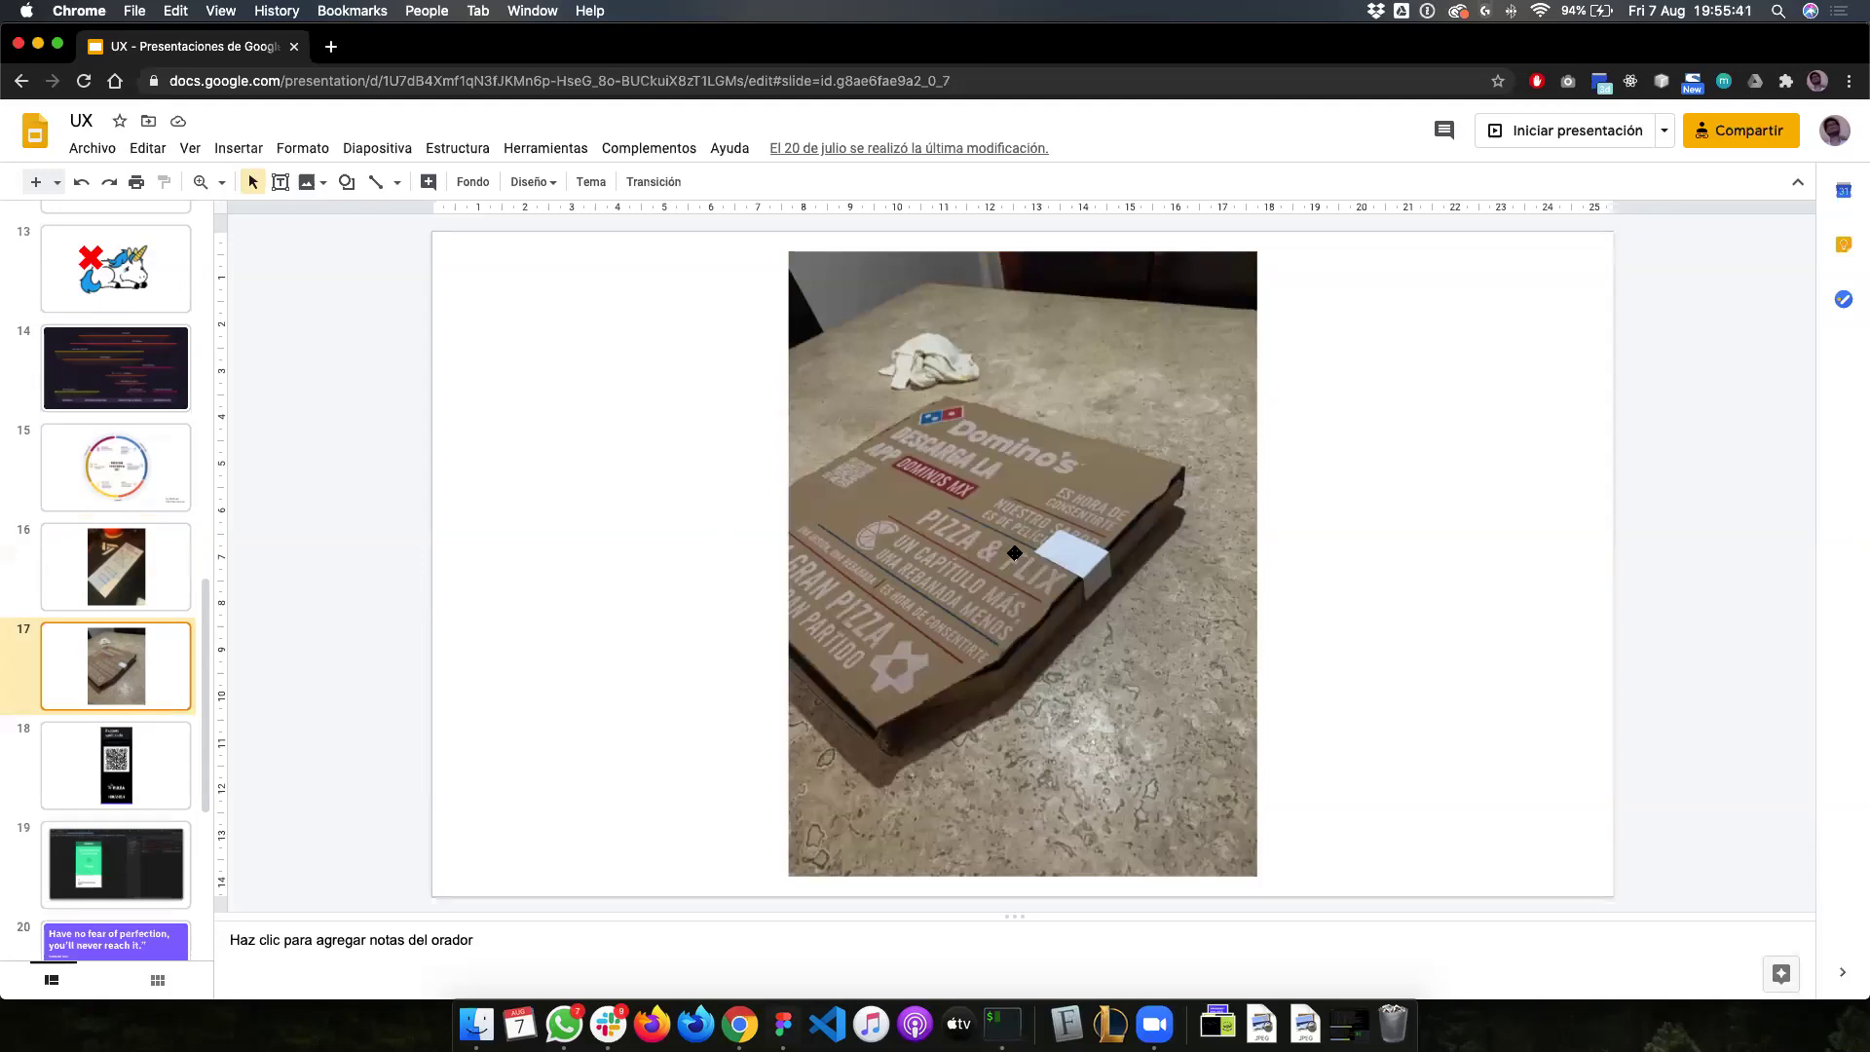
click(1015, 553)
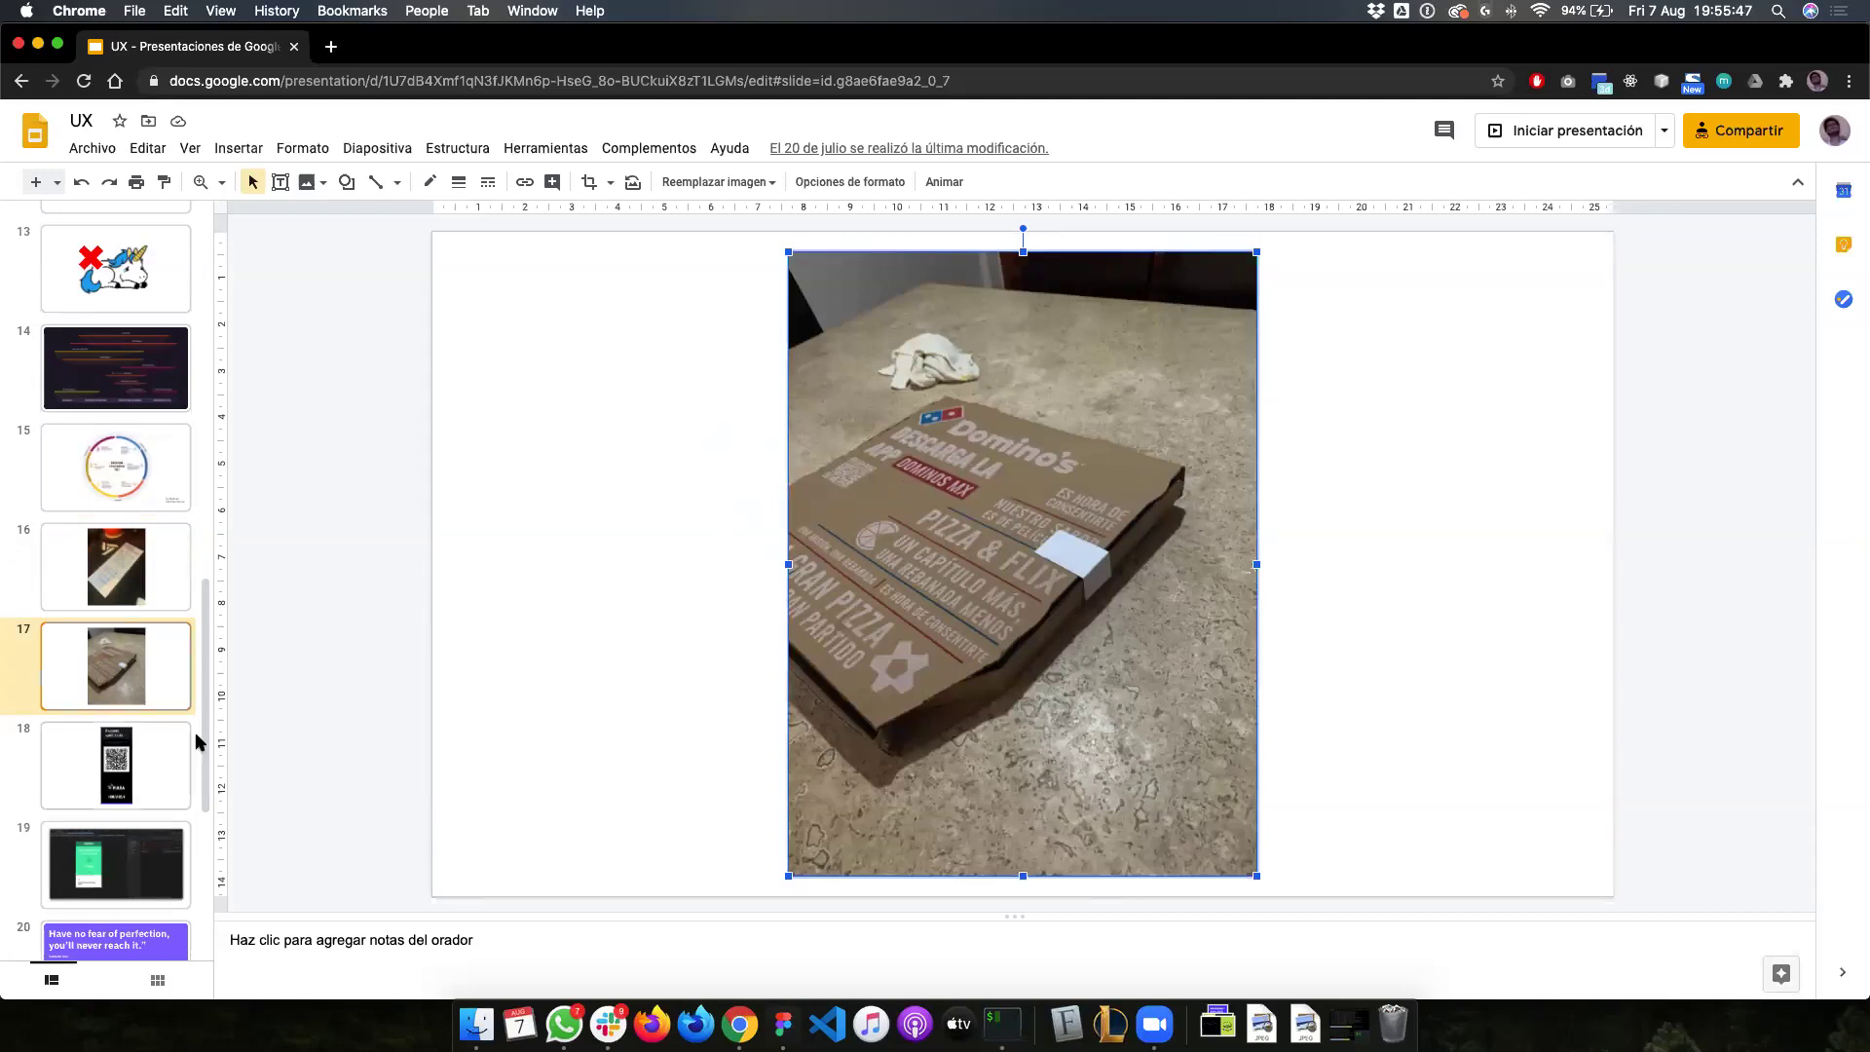
click(166, 760)
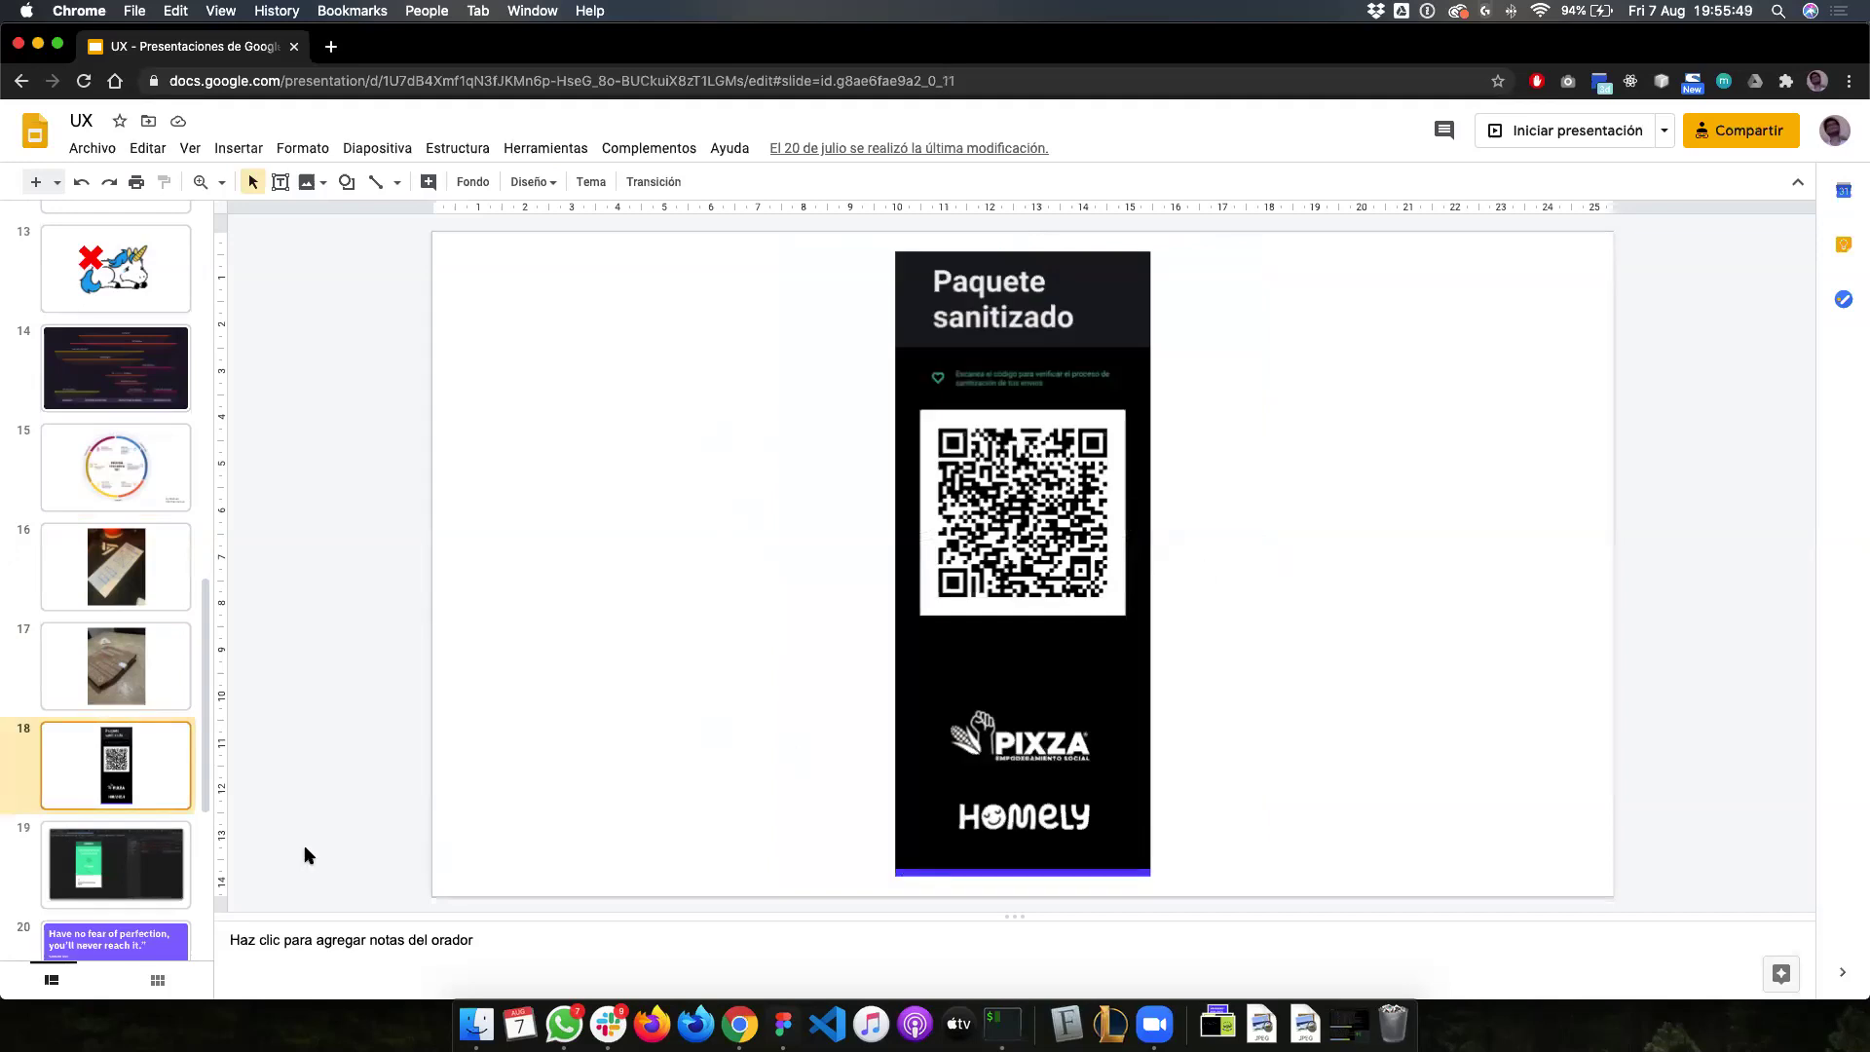
click(143, 865)
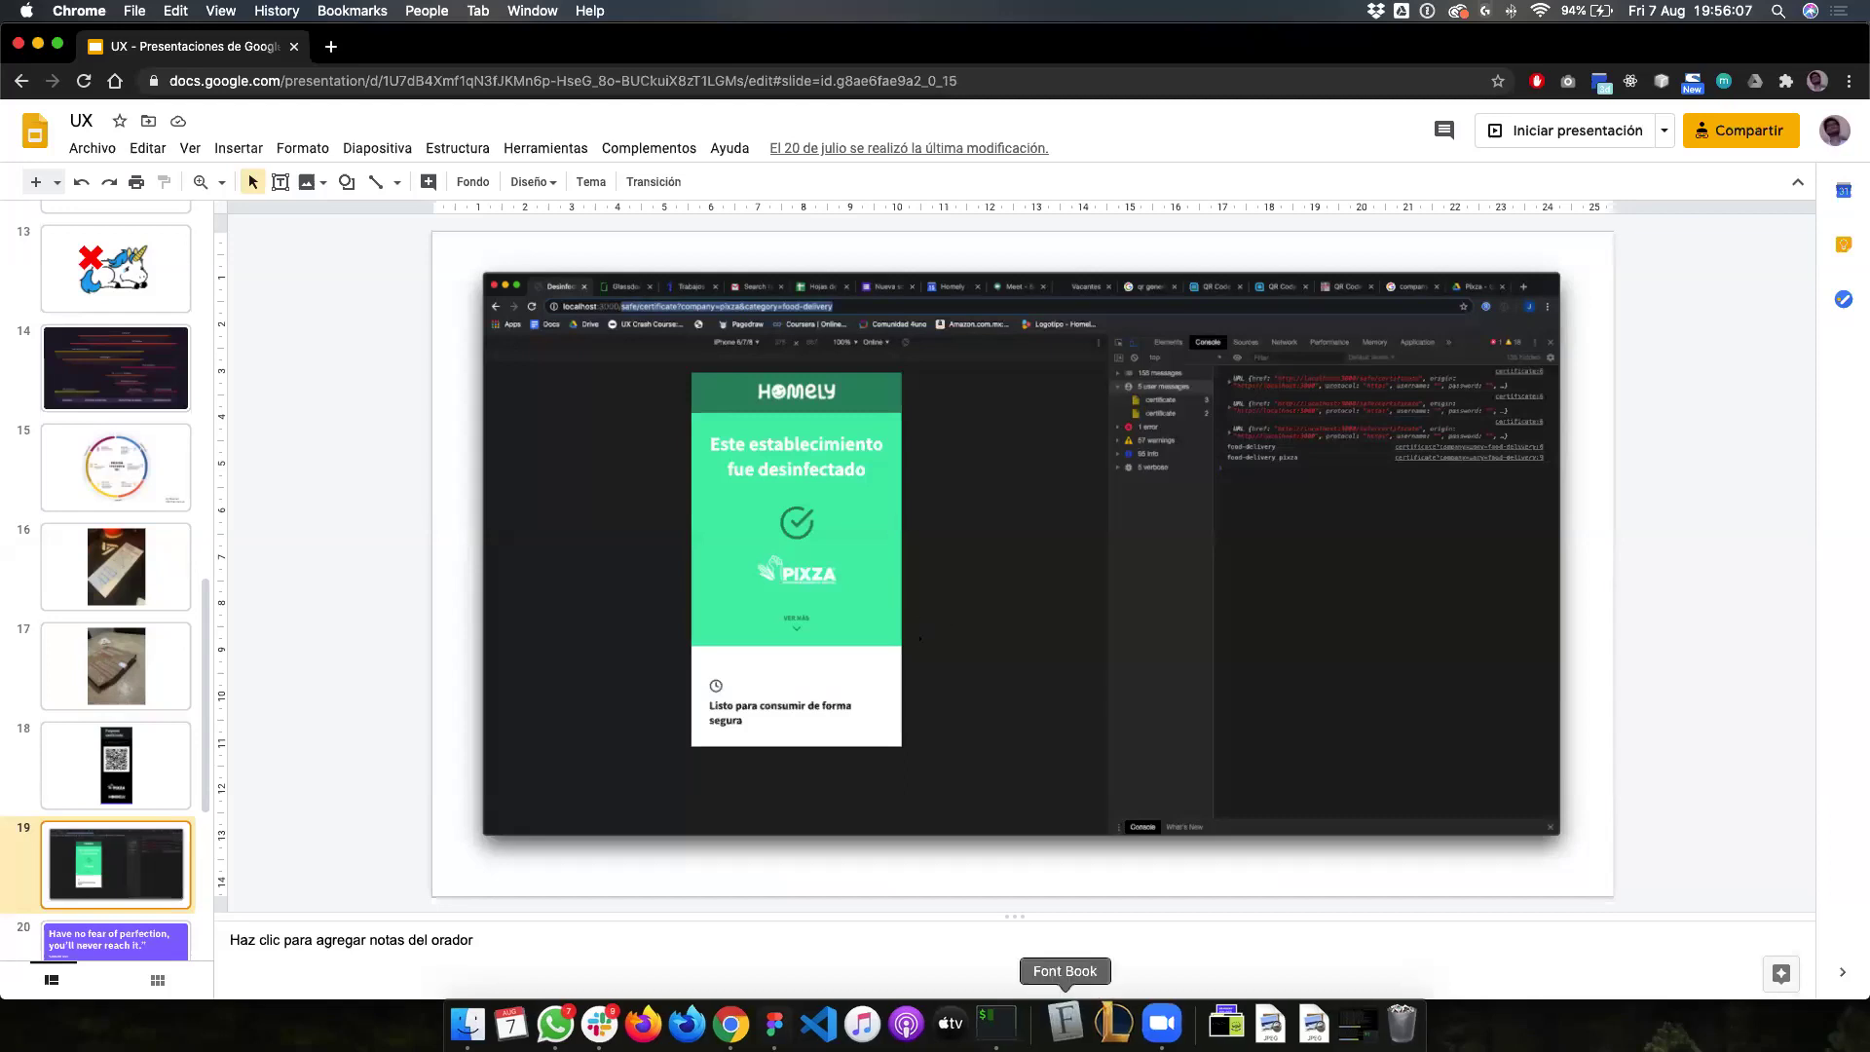
Step: Switch to Figma and show the Untitled draft in full screen
click(783, 1023)
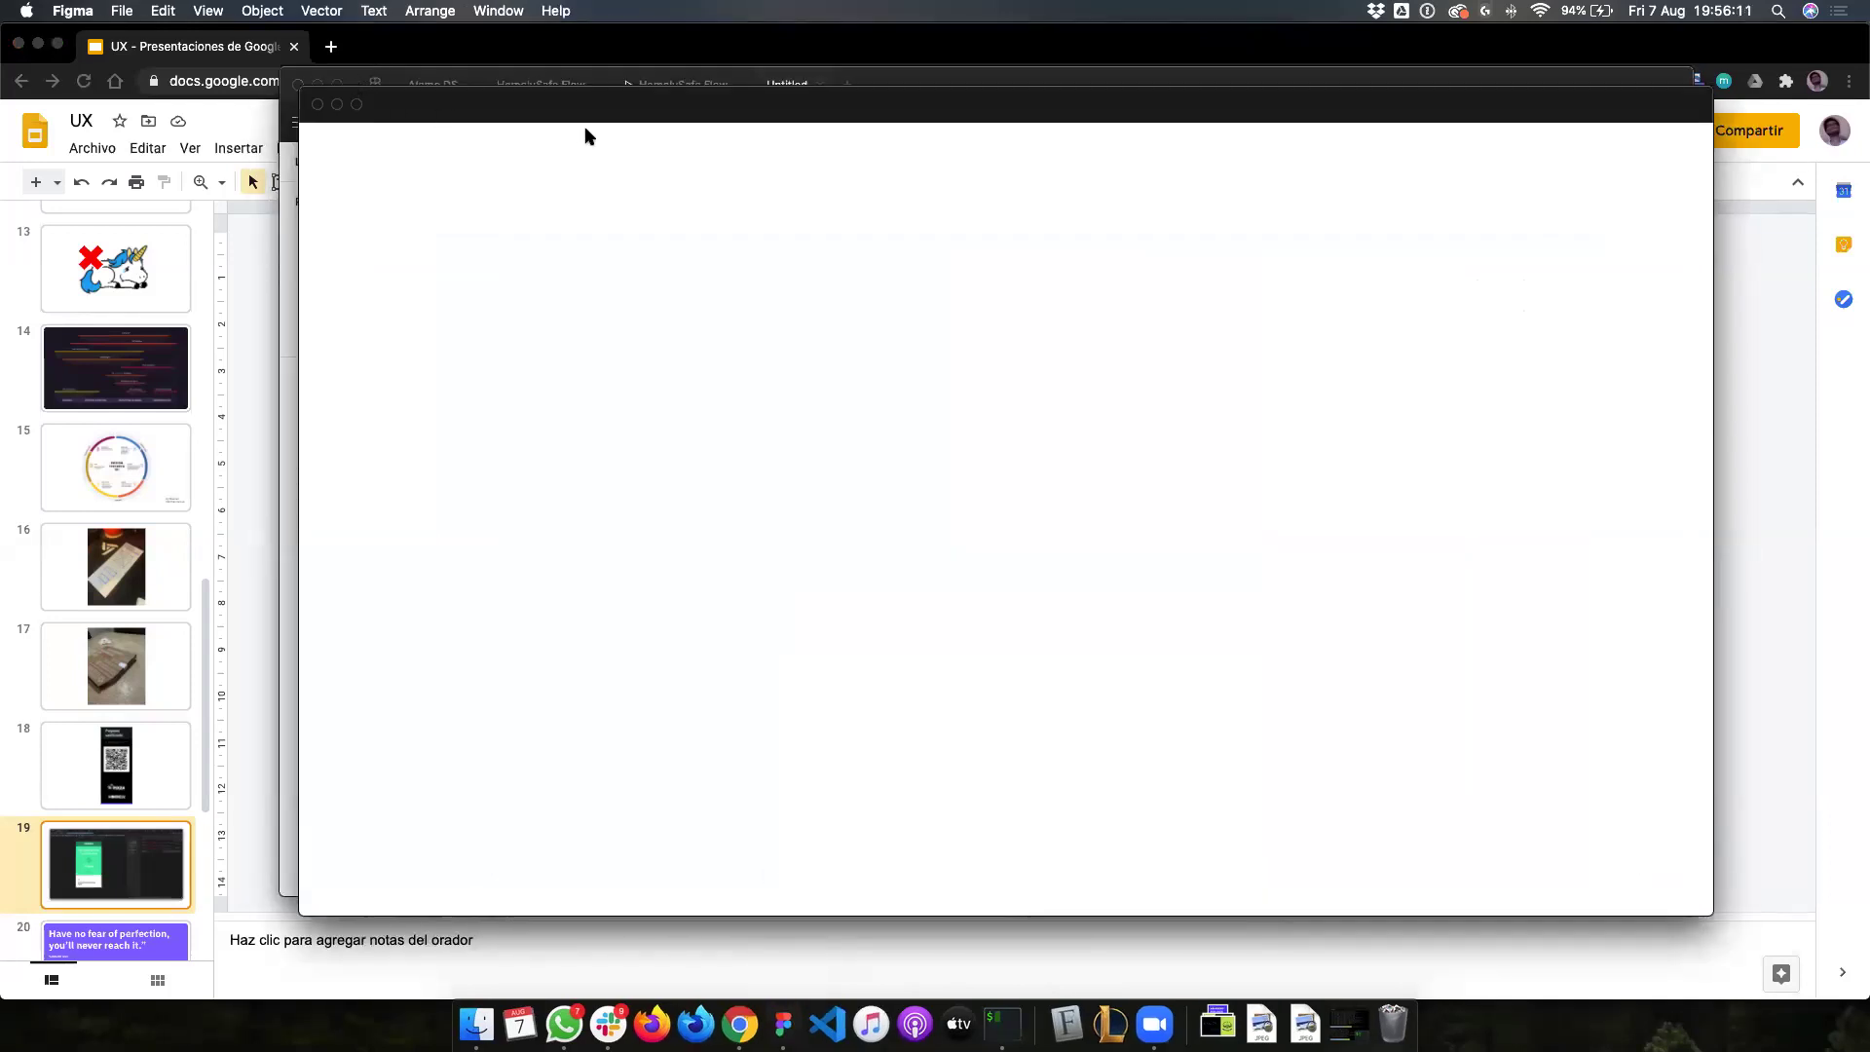
click(472, 75)
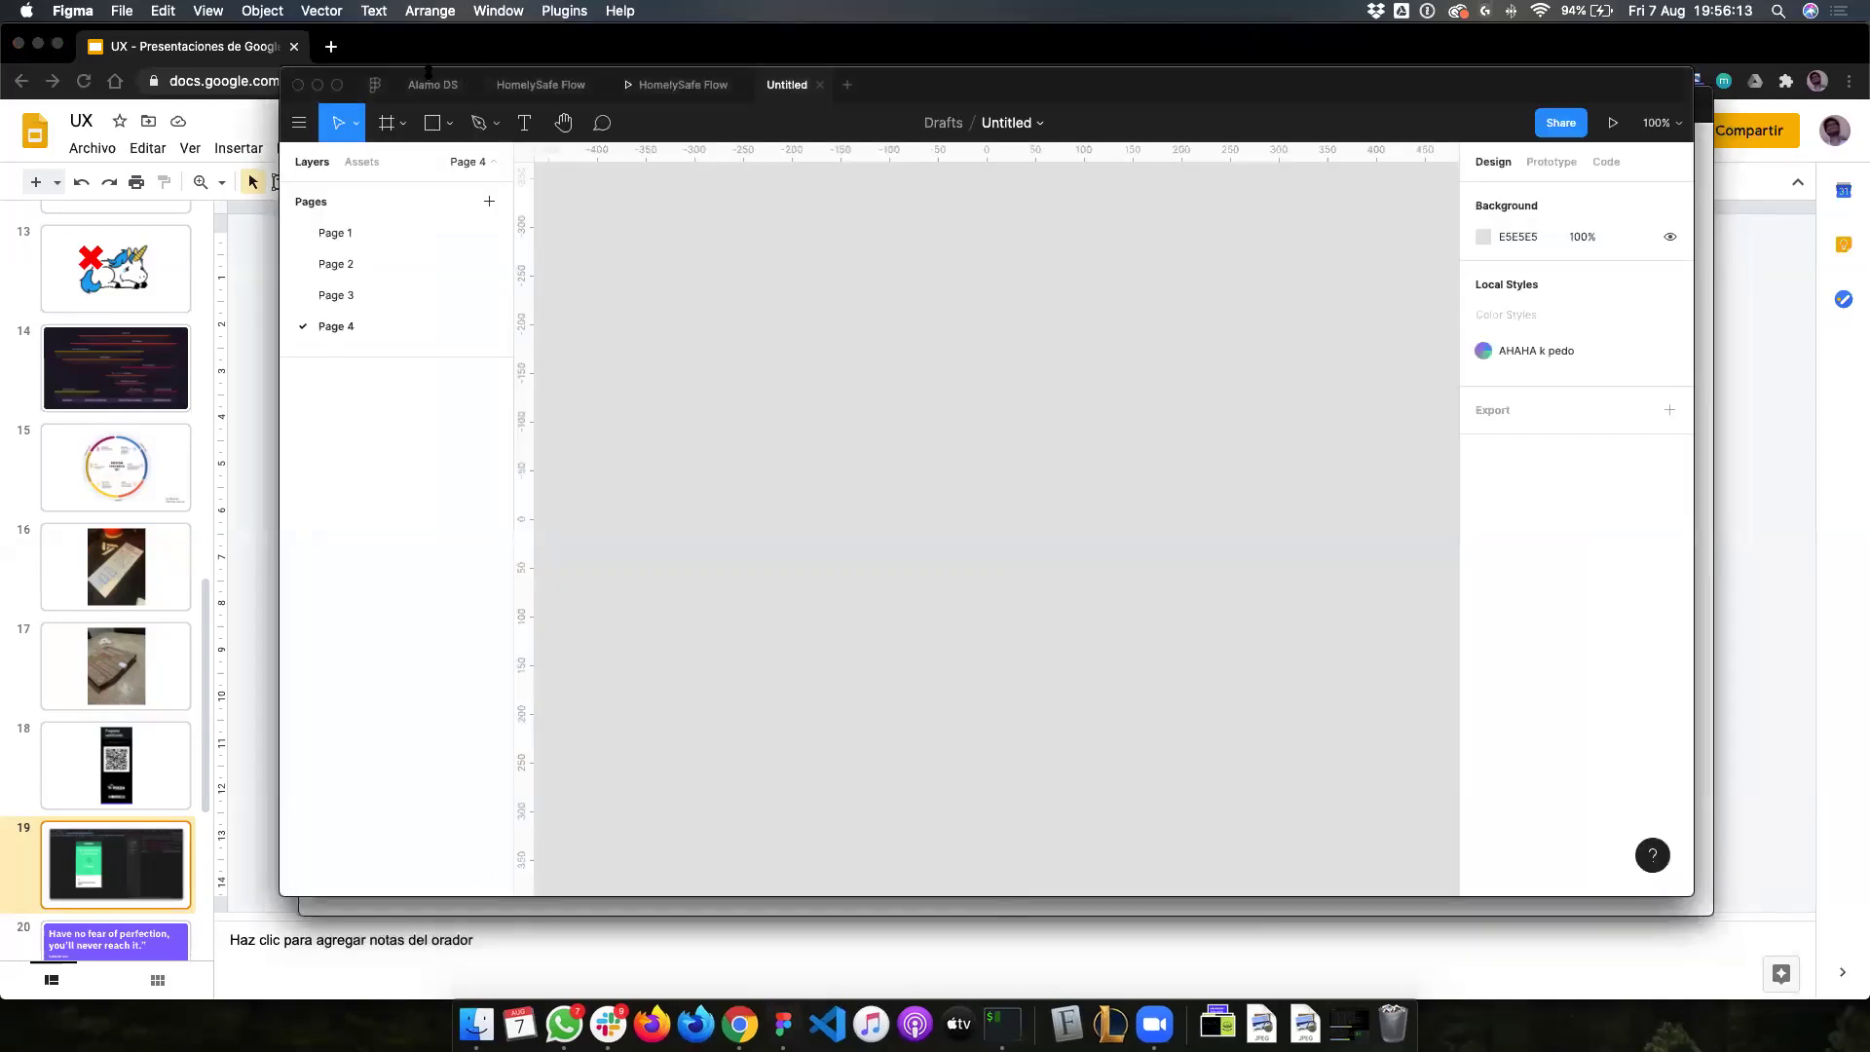
click(337, 86)
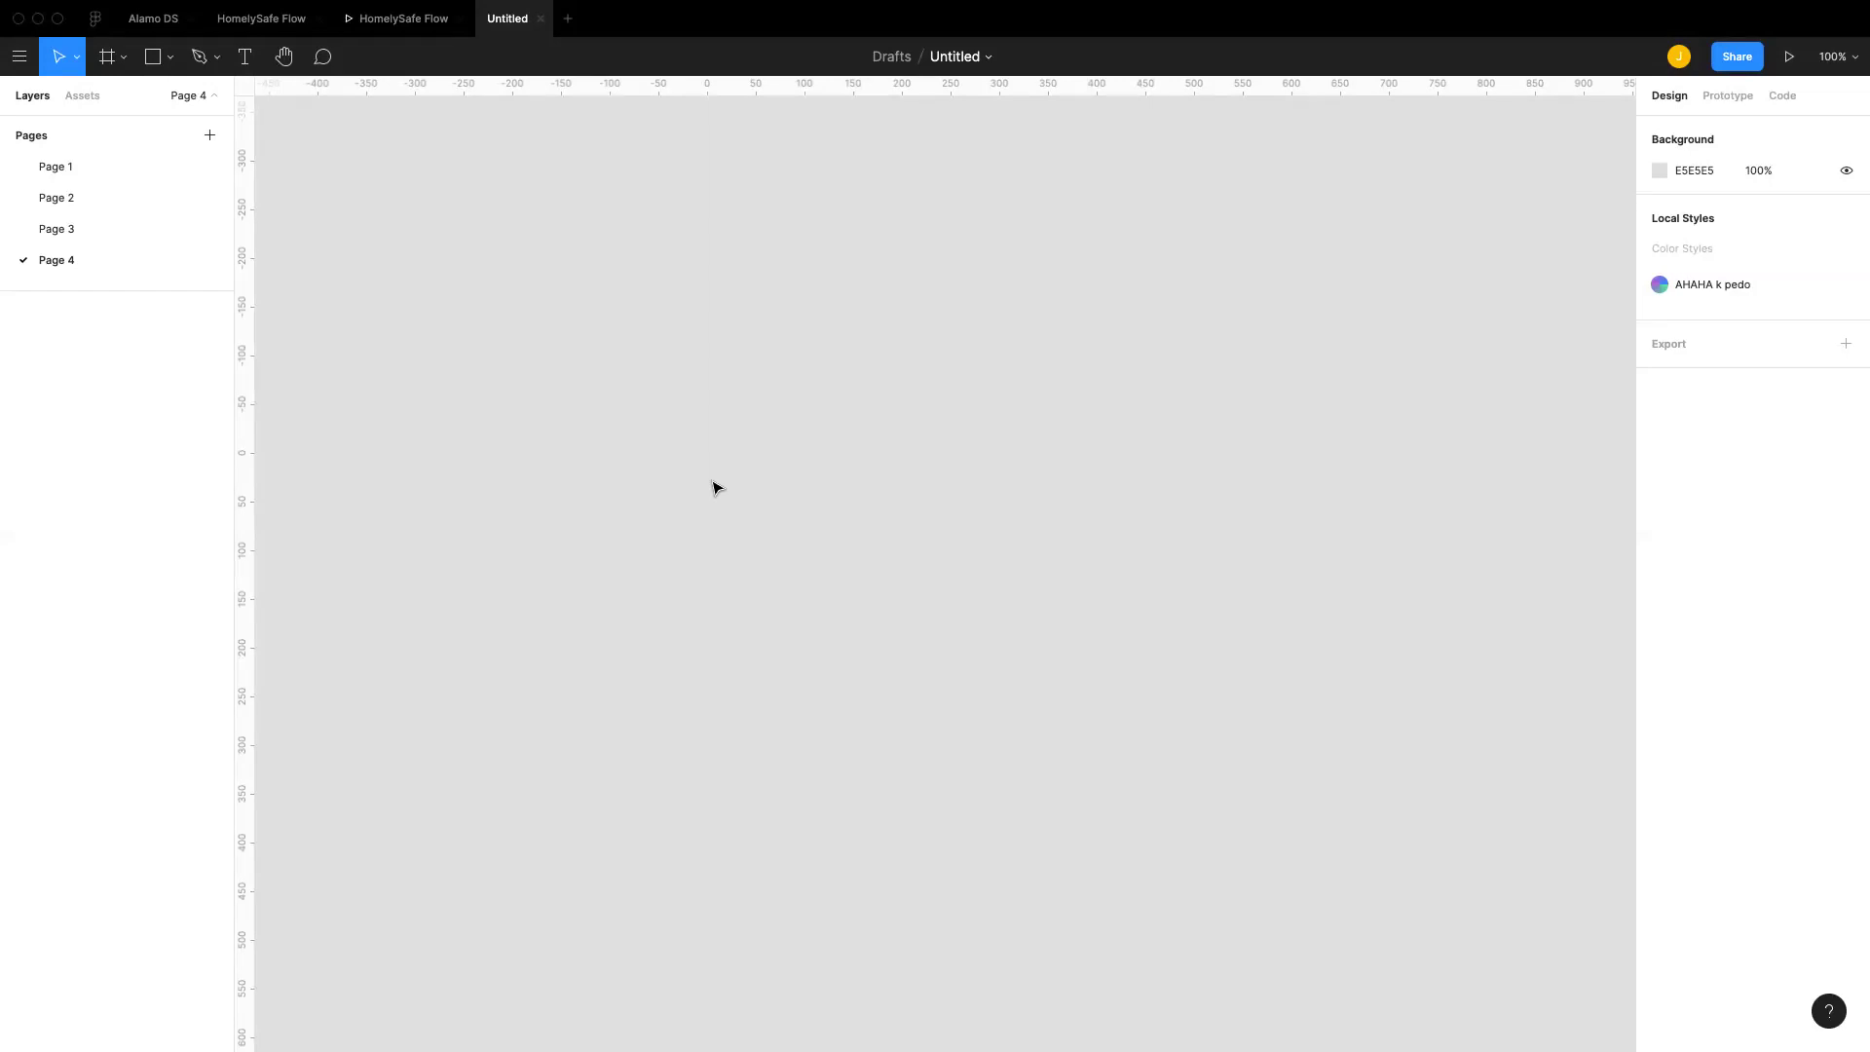
Step: Draw a square frame of about 176 × 176 on the empty canvas of Page 4
key(r)
click(107, 57)
drag(406, 202, 577, 373)
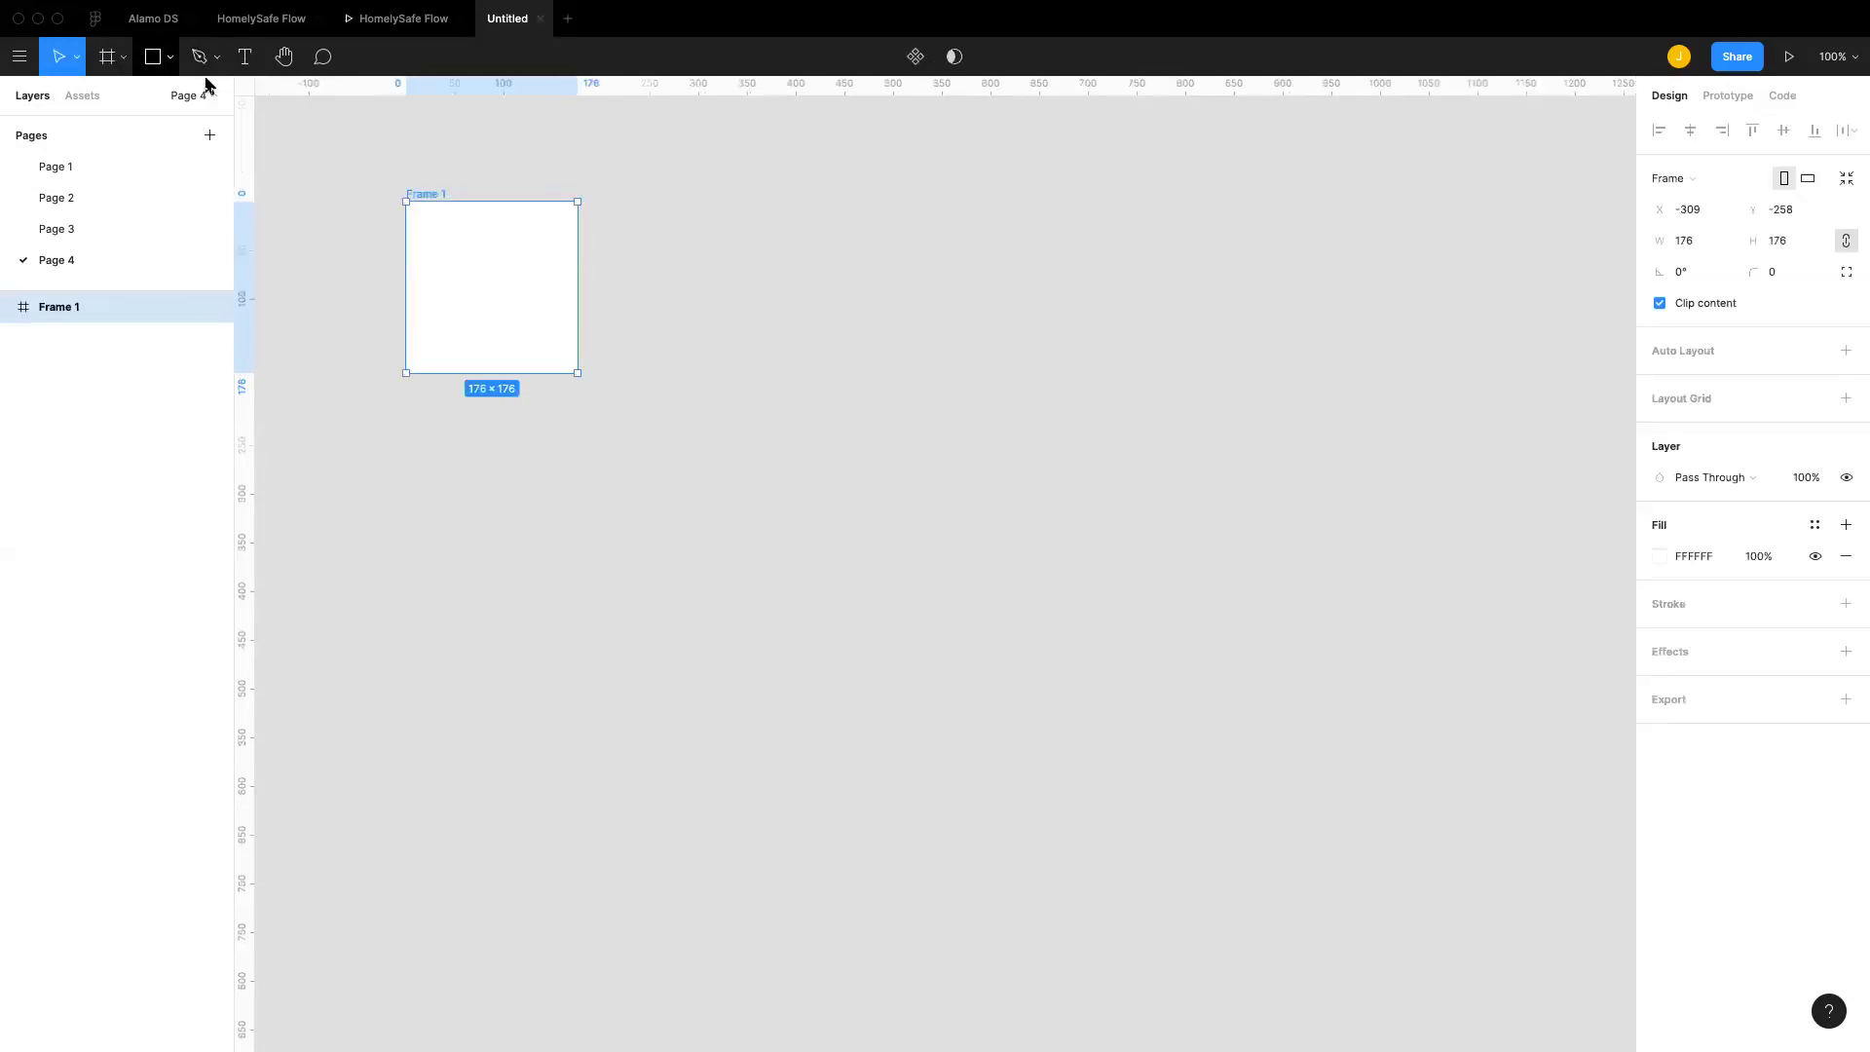
Step: Draw a grey rectangle of about 176 × 176 beside Frame 1, then select the frame to compare their properties
key(r)
mouse_move(632, 202)
mouse_down()
mouse_move(754, 379)
mouse_move(709, 338)
mouse_up()
click(517, 290)
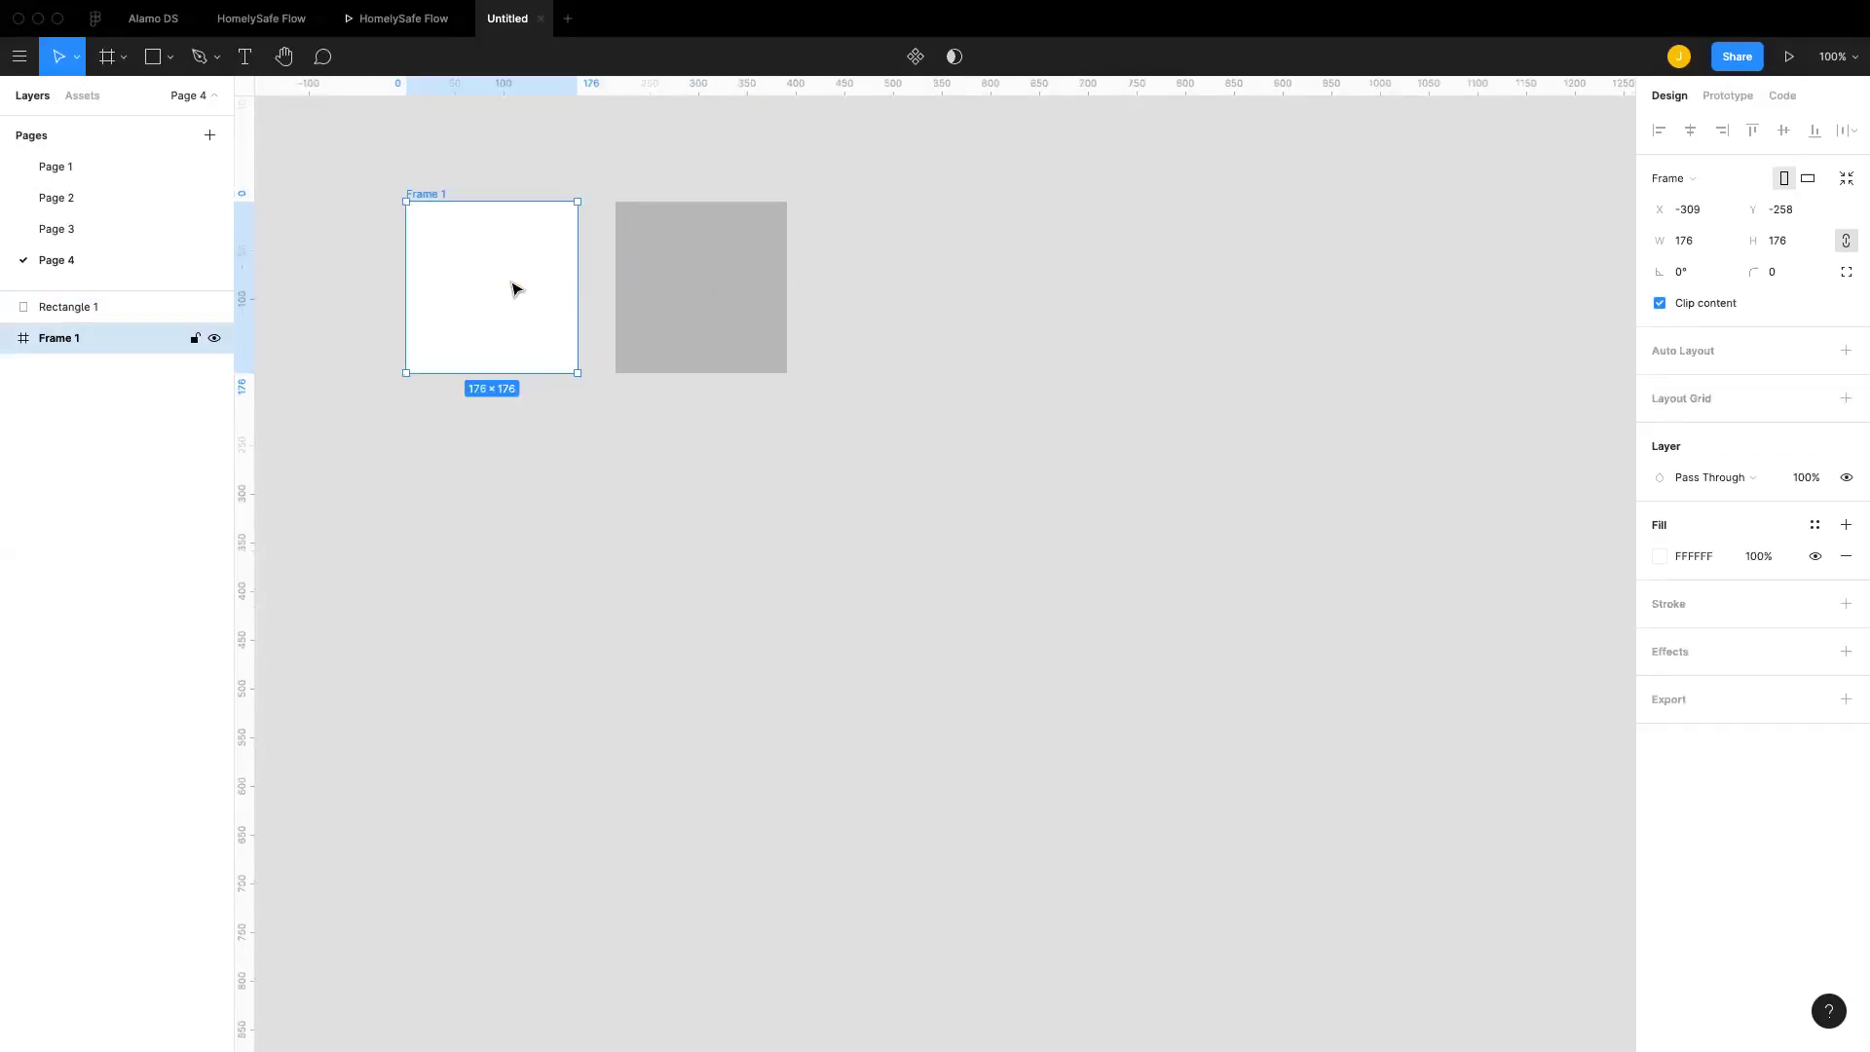
Step: Try moving the grey rectangle into Frame 1, and undo both the move and the drawing of the rectangle
click(718, 354)
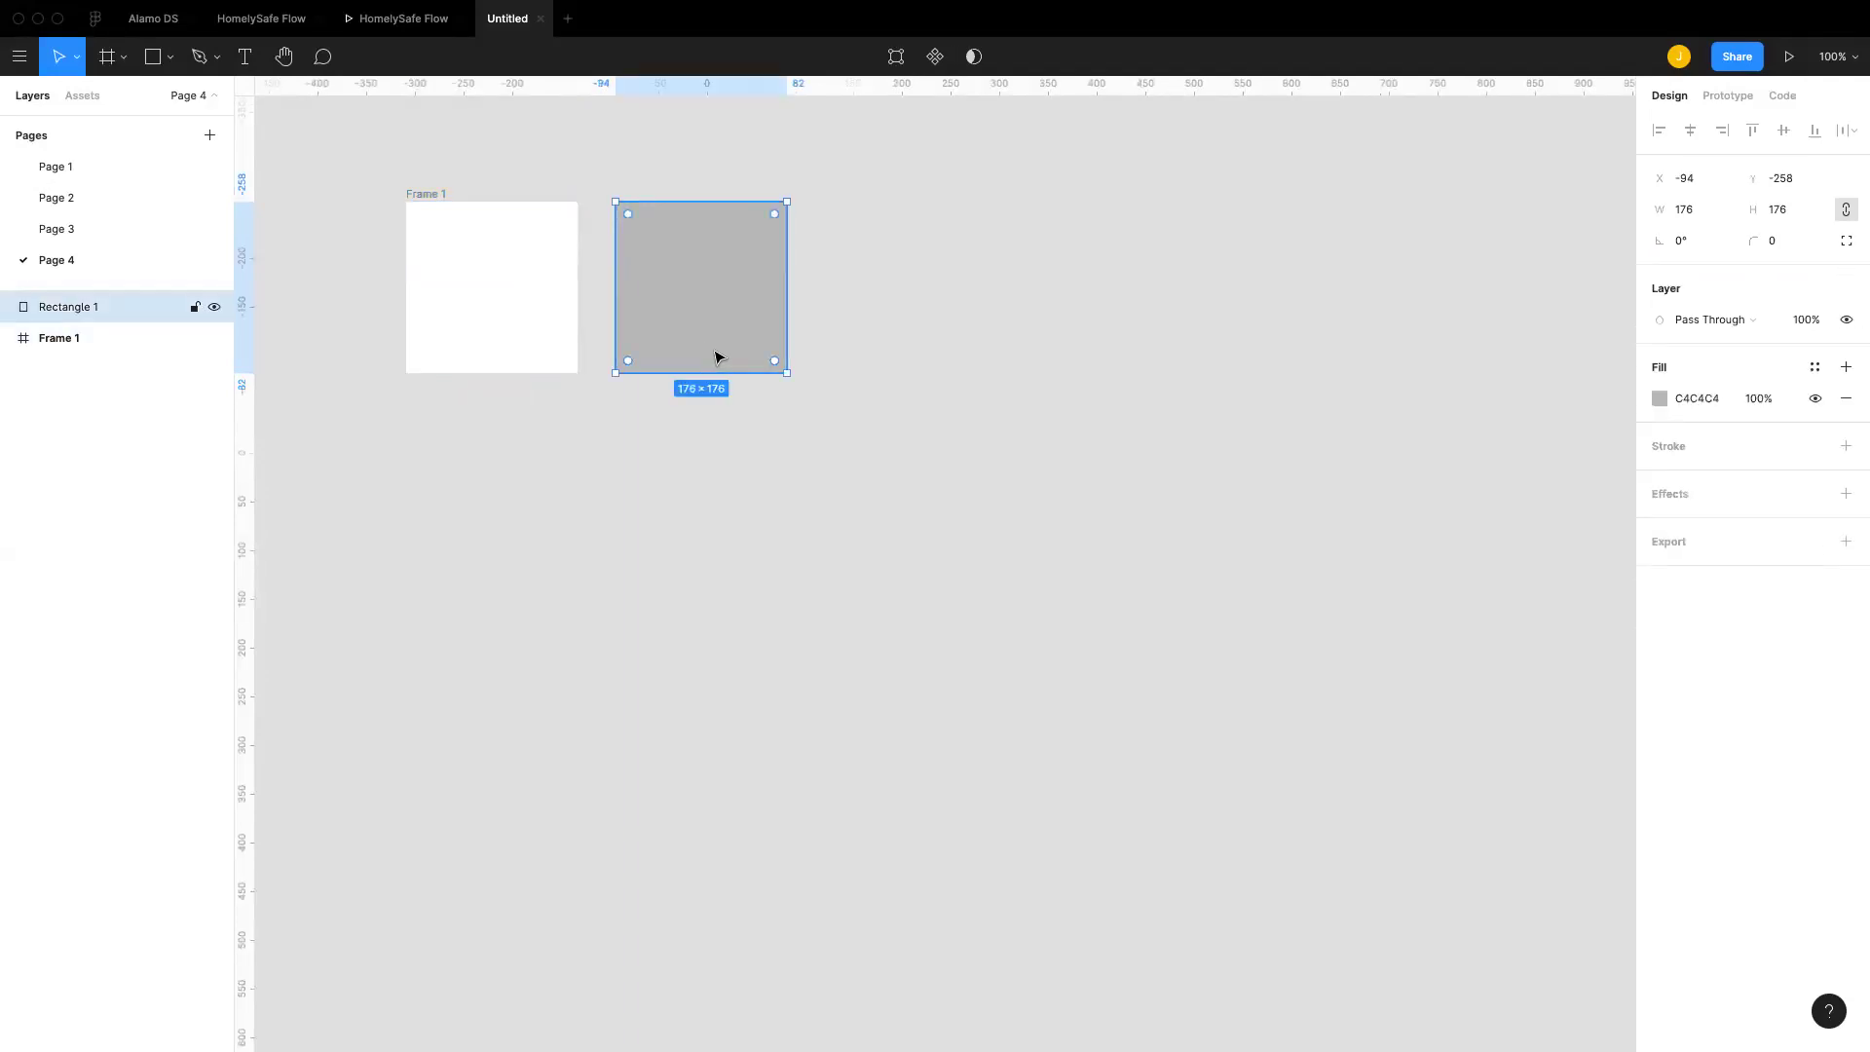
drag(730, 301, 533, 325)
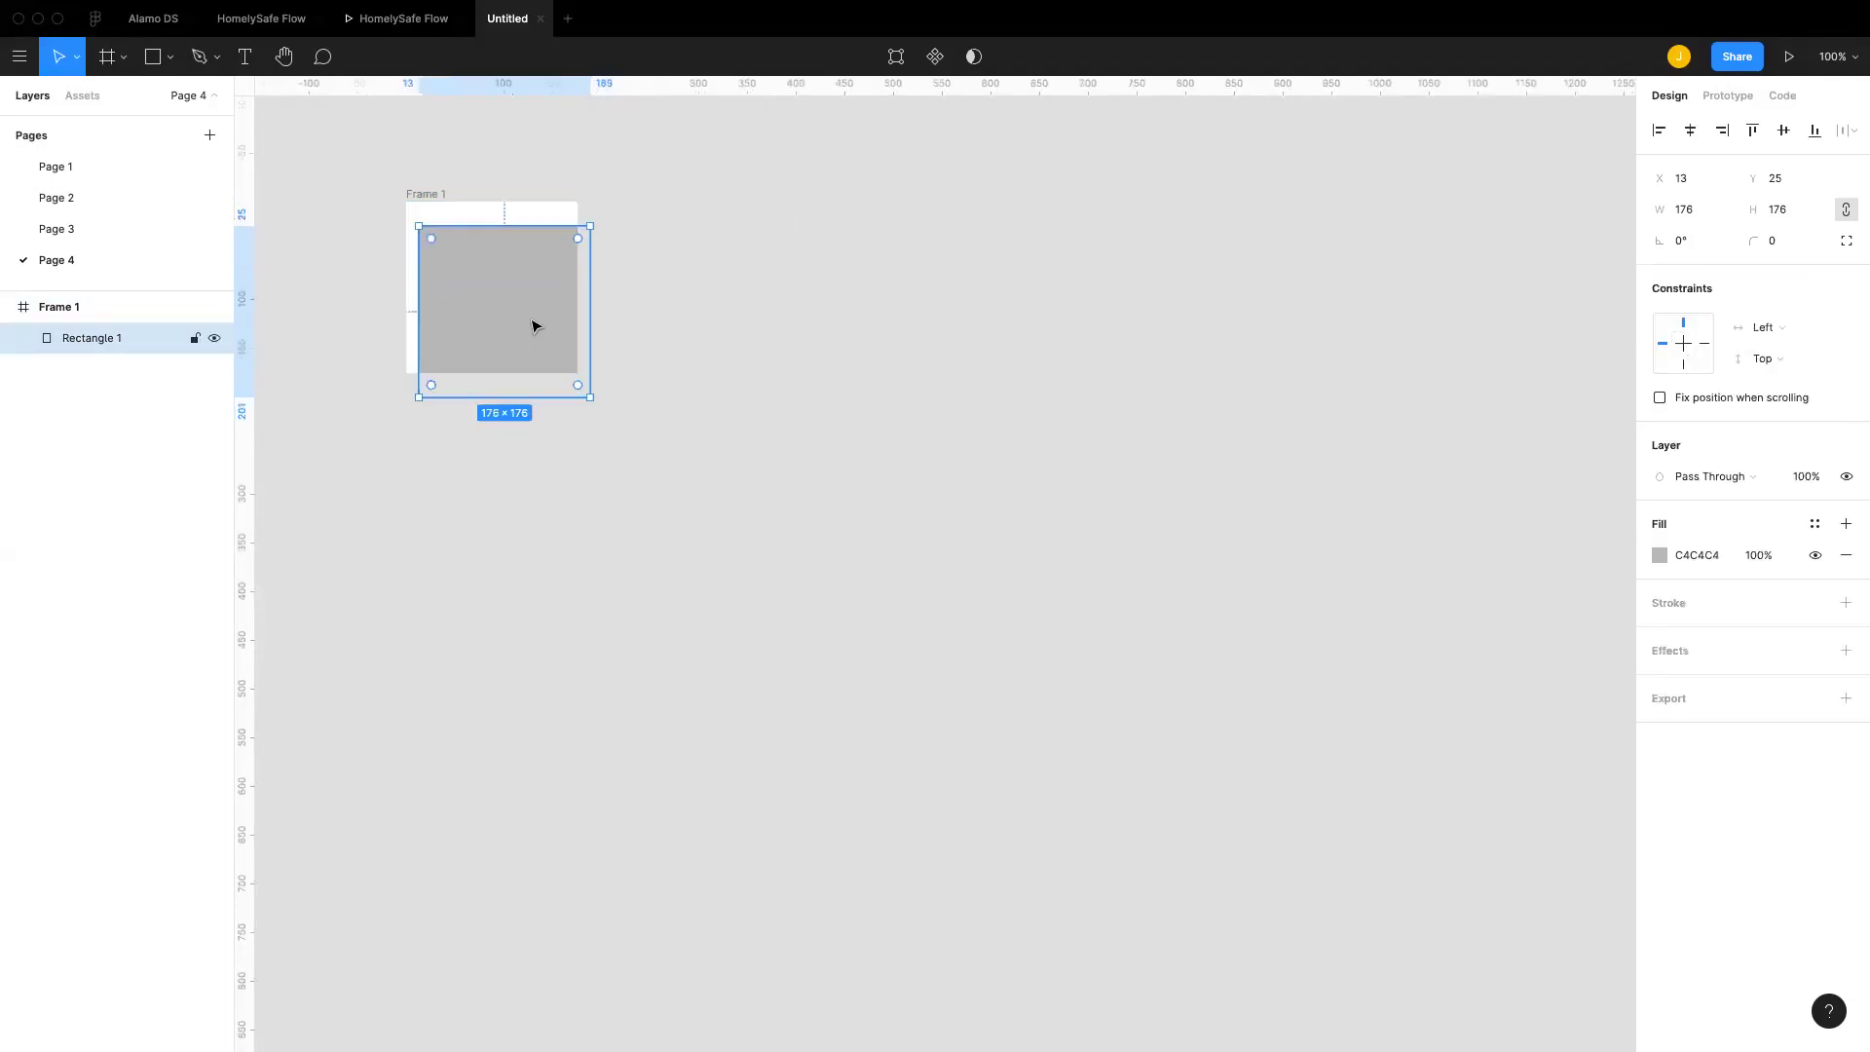
key(super+z)
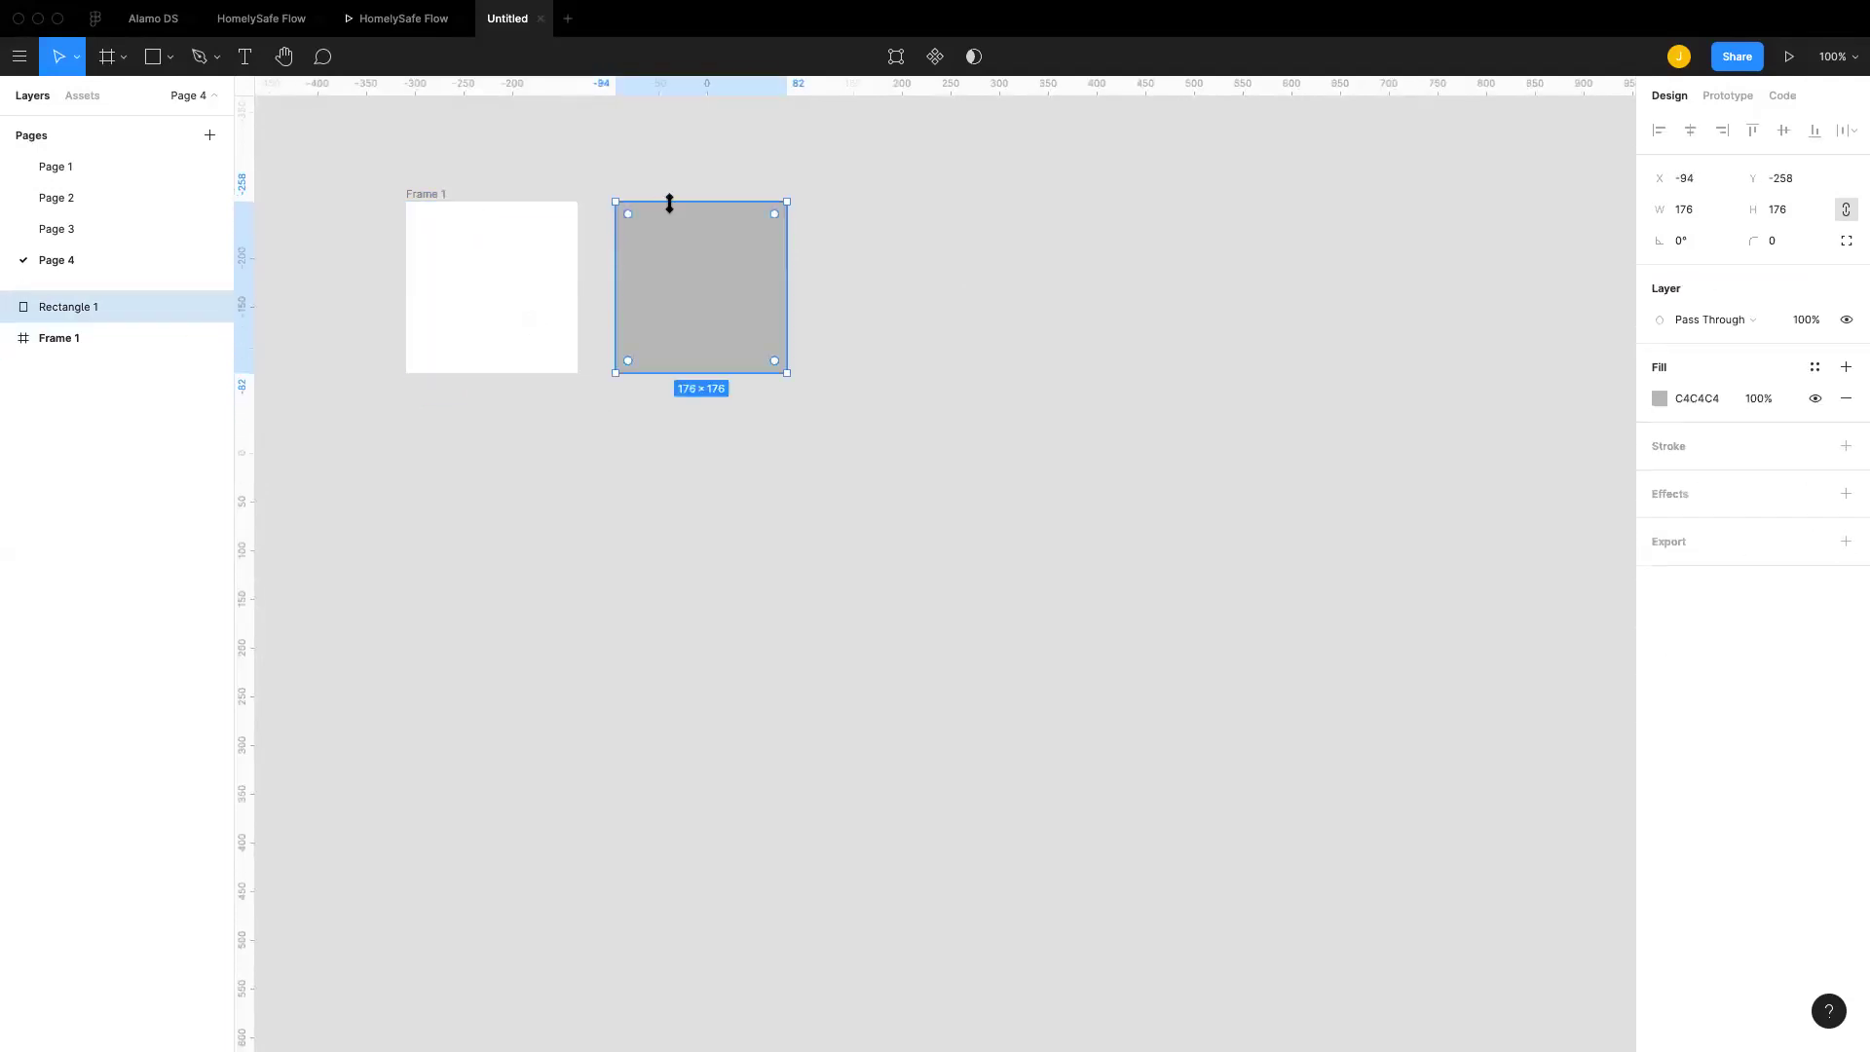
key(super+z)
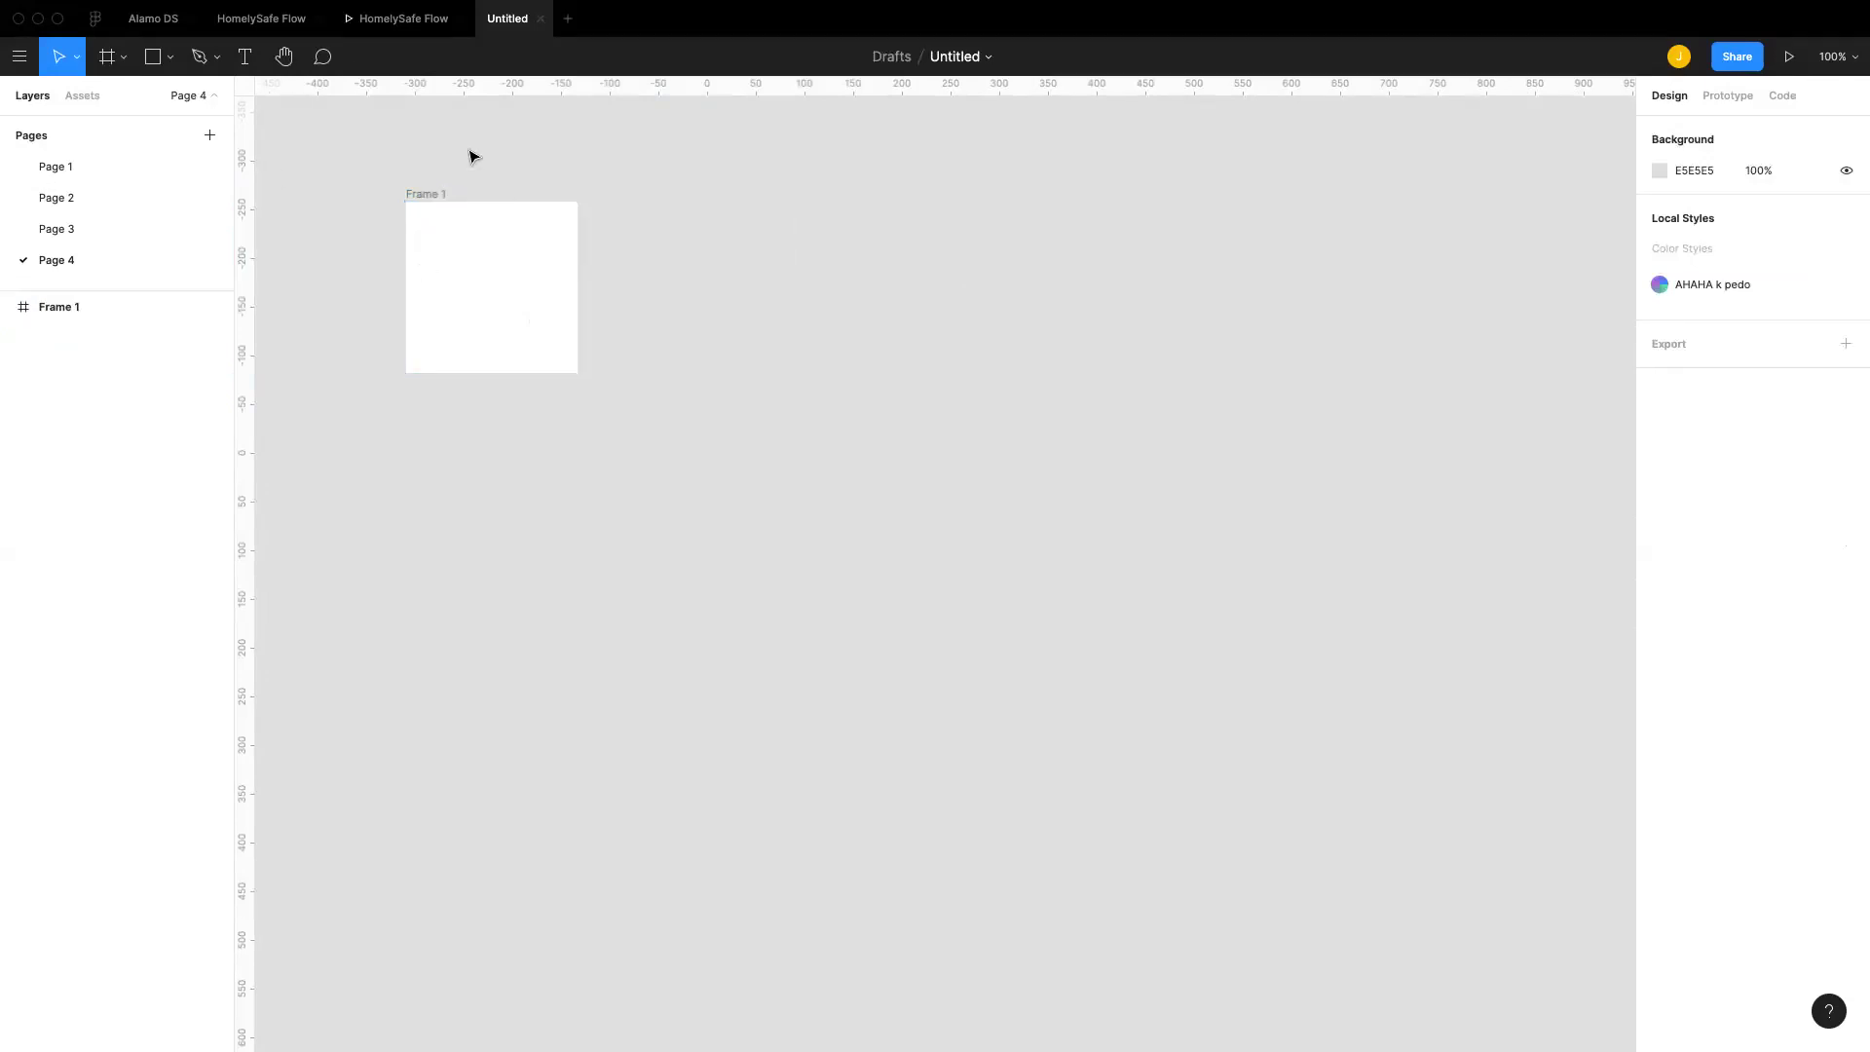
Step: Draw a rectangle of about 132 × 141 away from the frame, compare its properties with the frame's, and delete it
click(153, 57)
drag(823, 287, 948, 422)
click(464, 214)
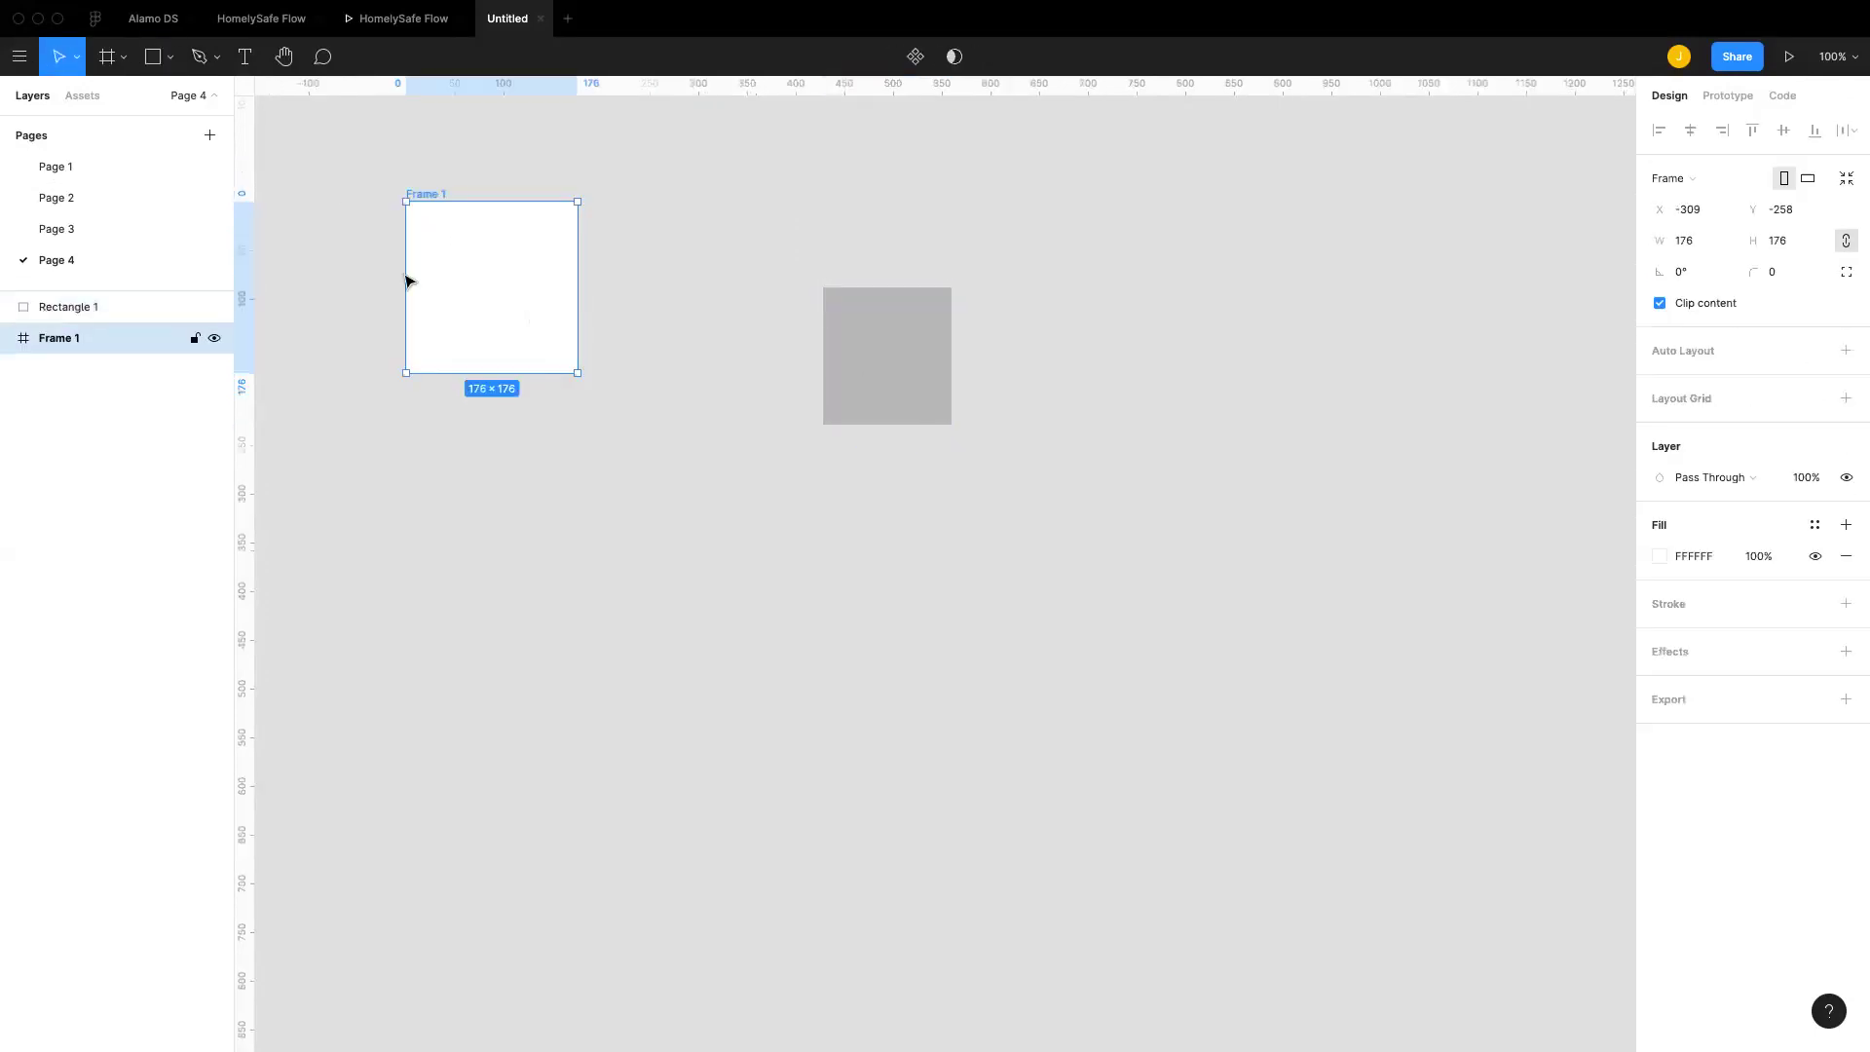
click(897, 367)
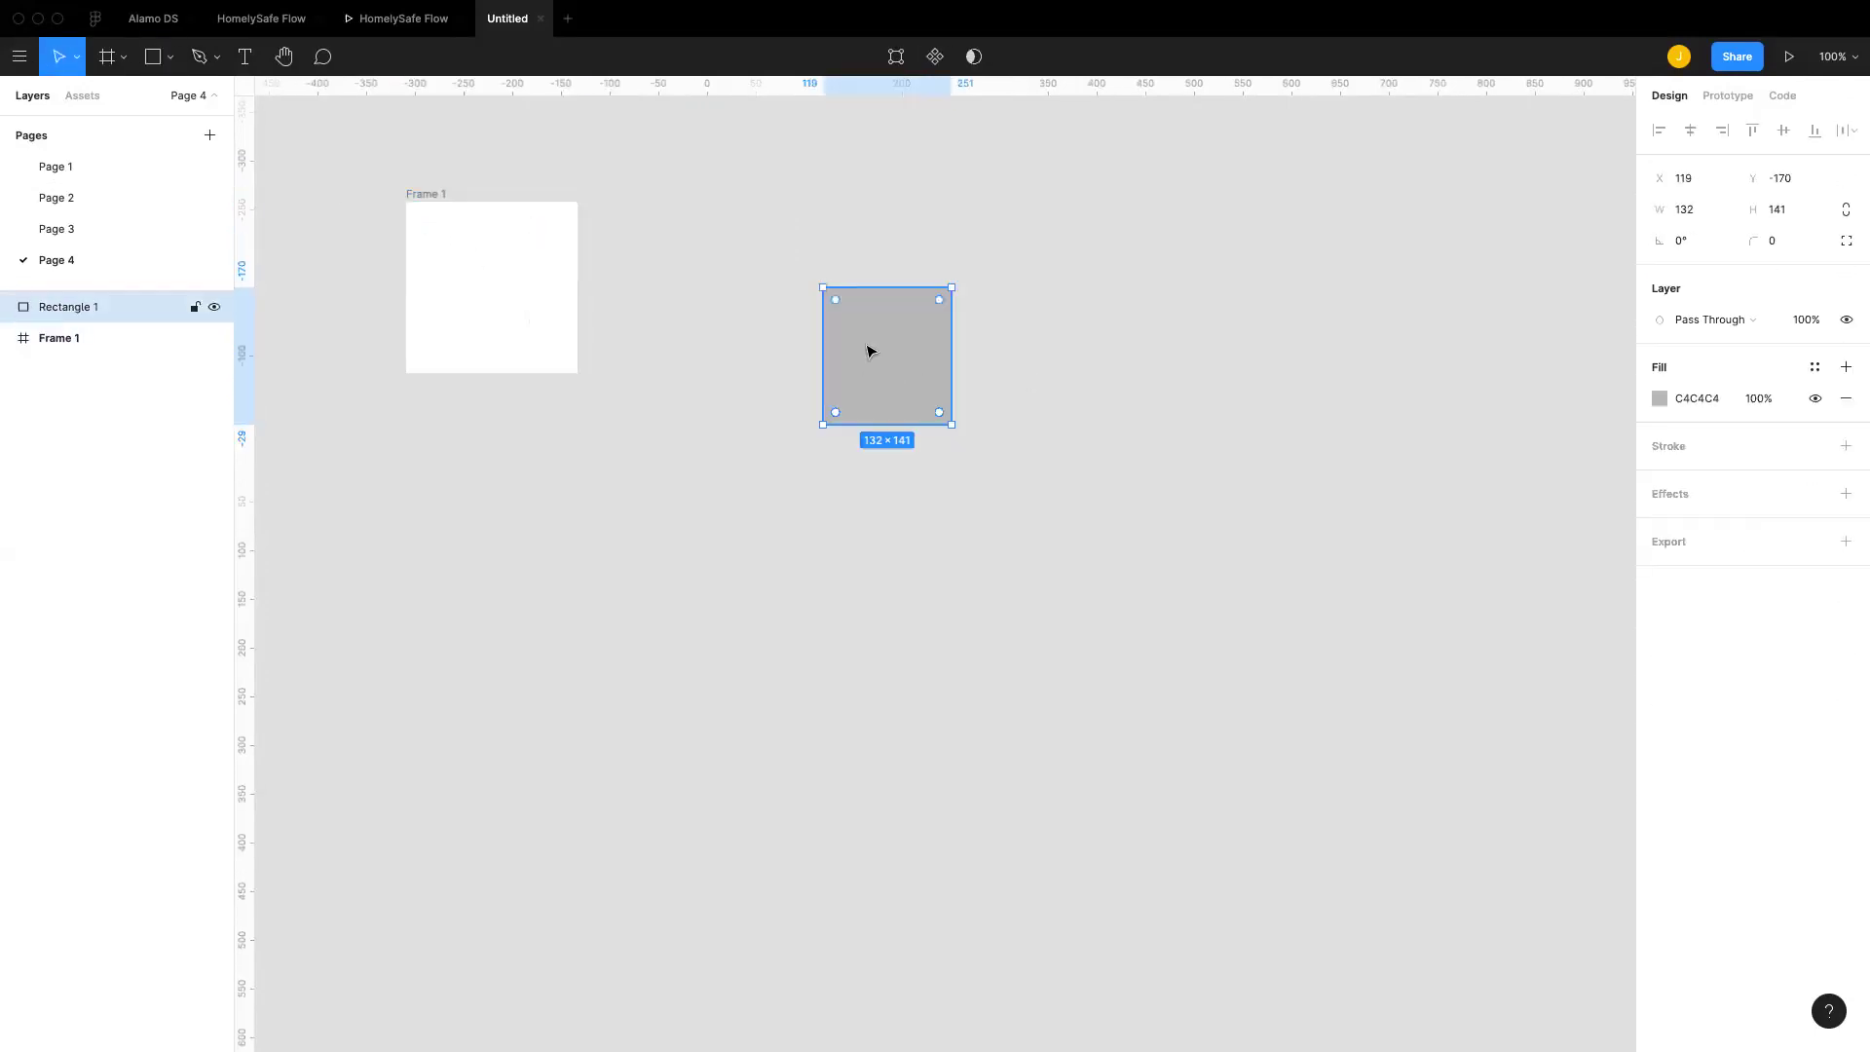
key(Delete)
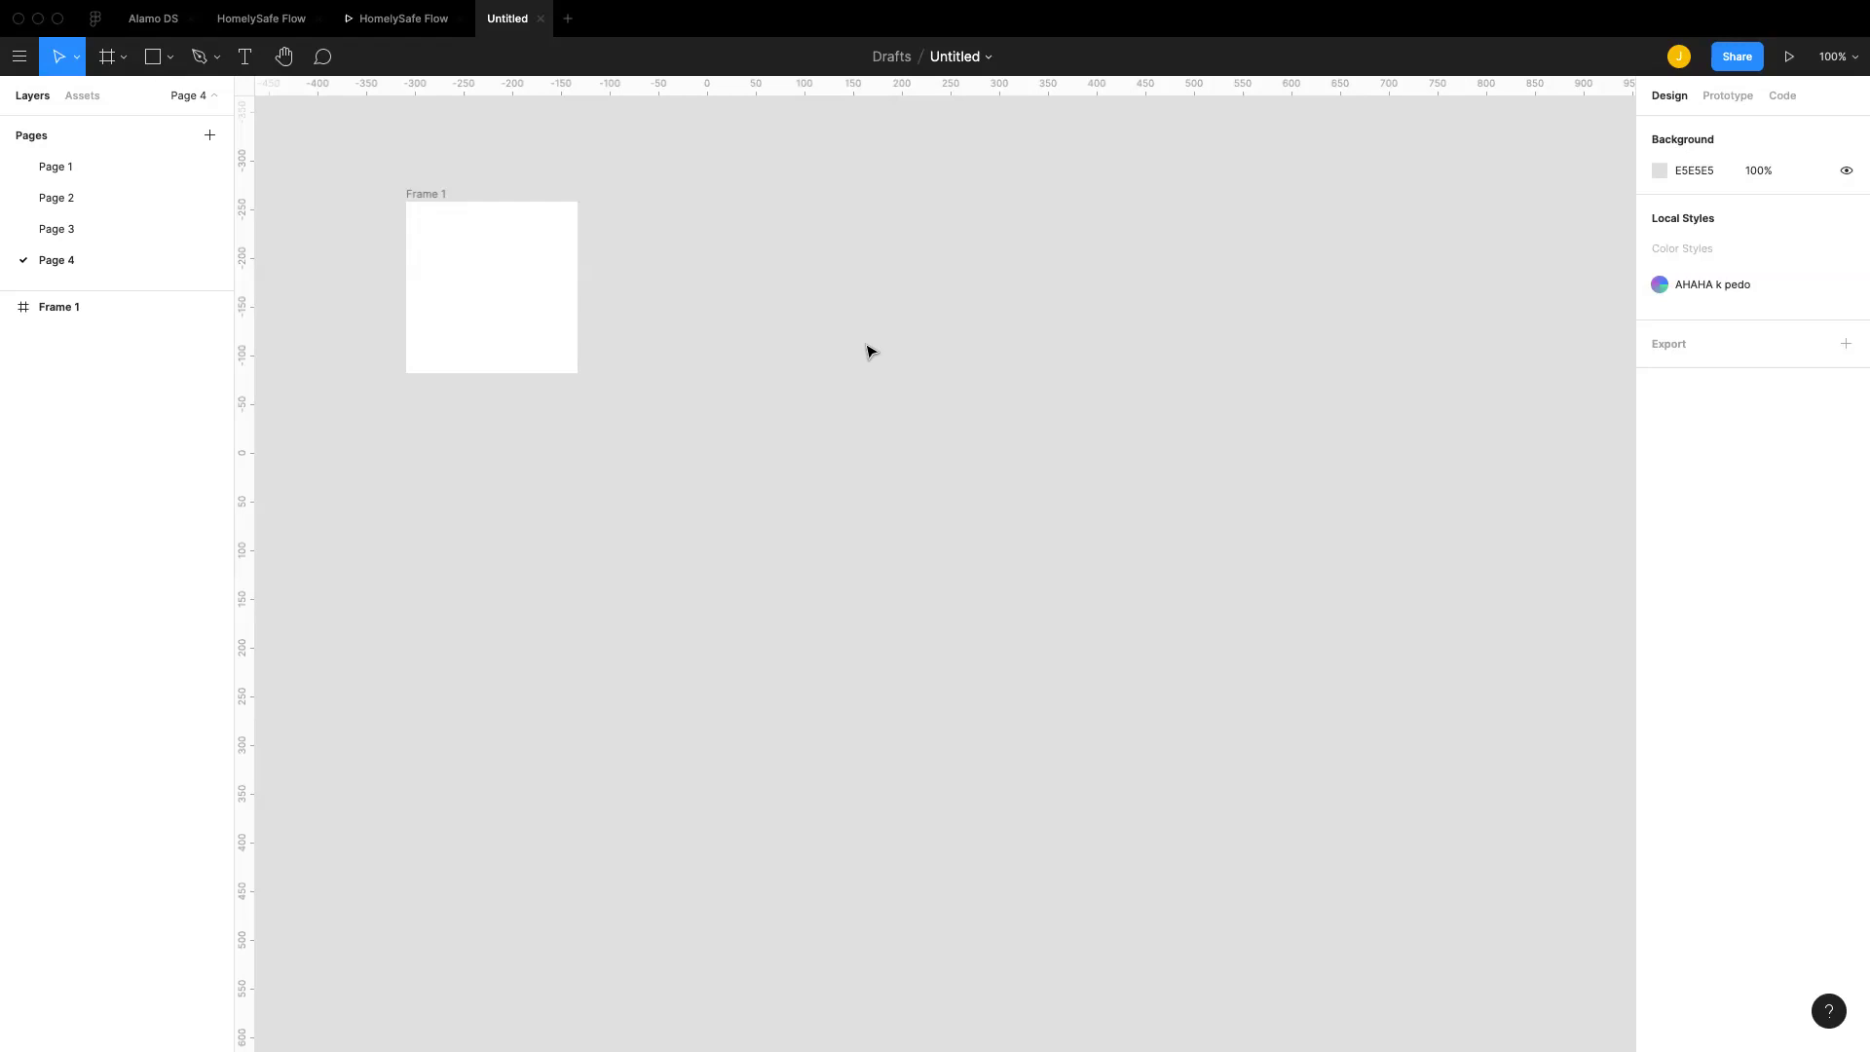
Step: Open Frame 1's name for editing, keep the name, and move the frame to about X -6, Y -1
click(493, 267)
click(375, 172)
click(426, 199)
key(super+r)
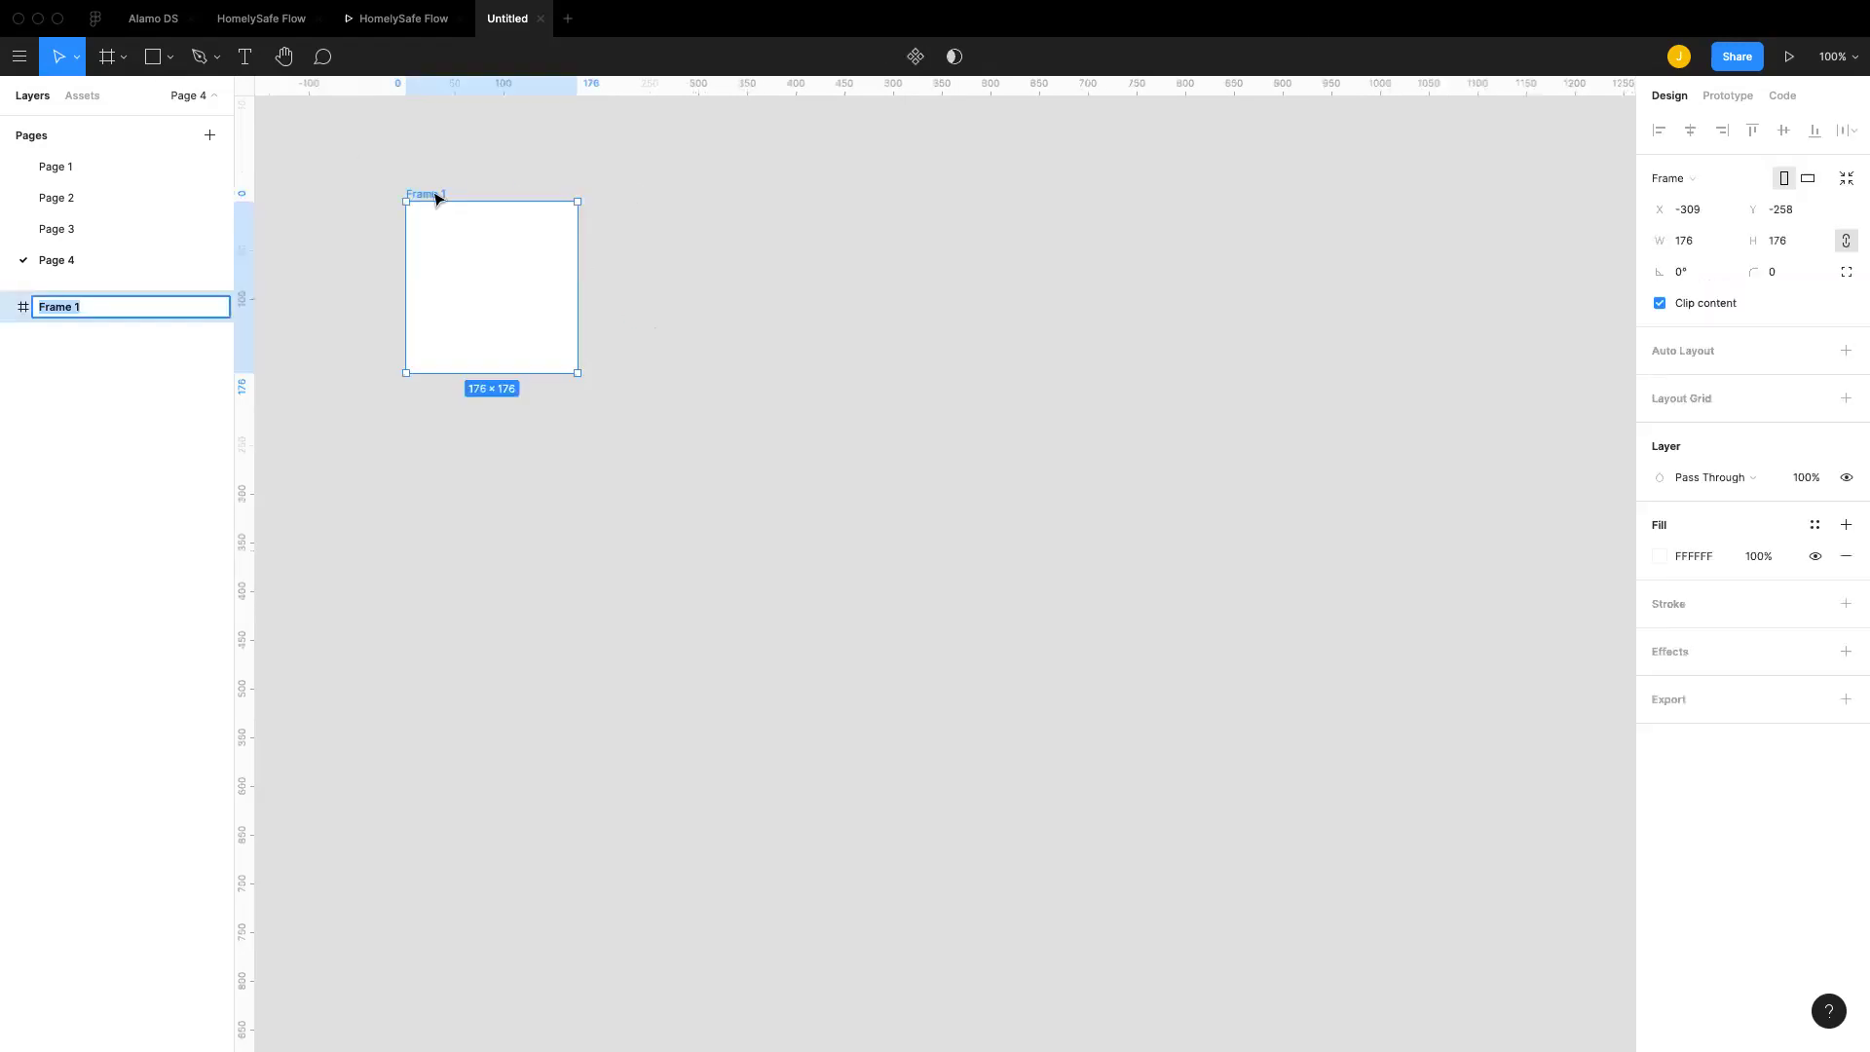
key(Return)
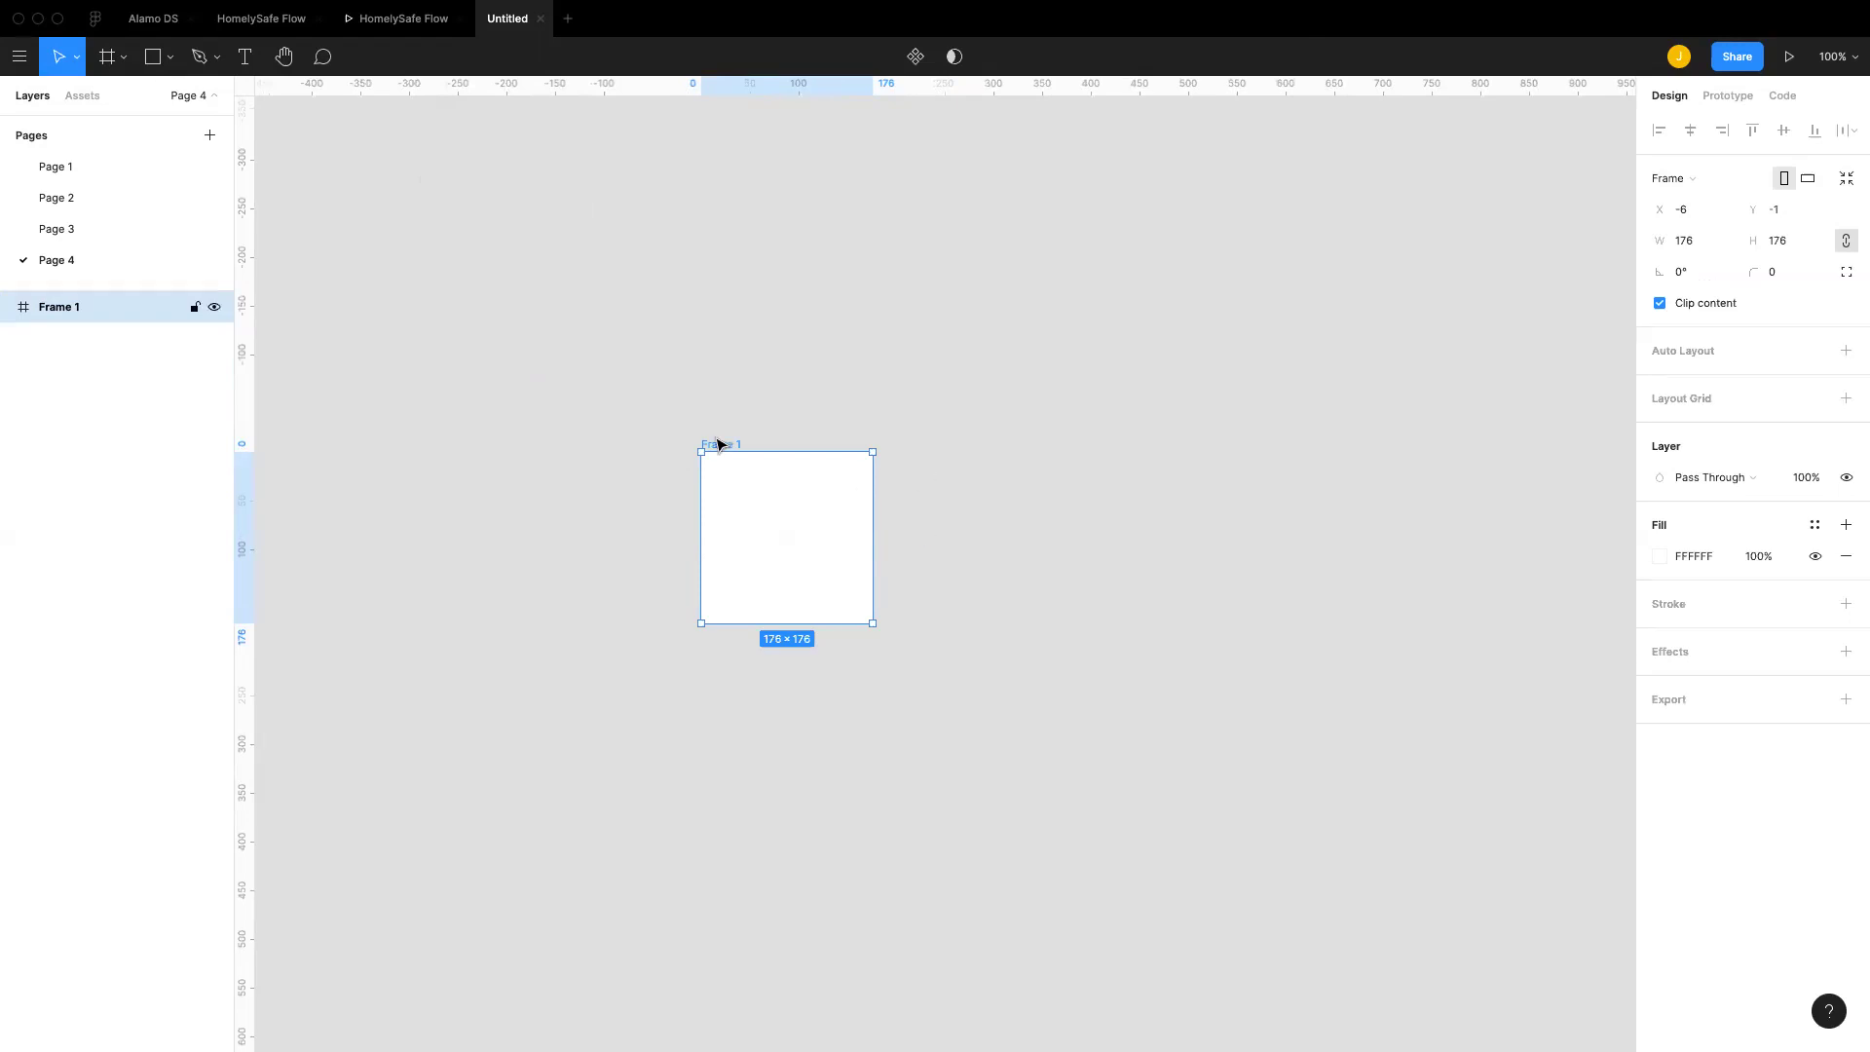
Step: Examine the shared color styles available for Frame 1's fill, including the status, neutro and extended groups
click(1815, 525)
scroll(1719, 687, down, 5)
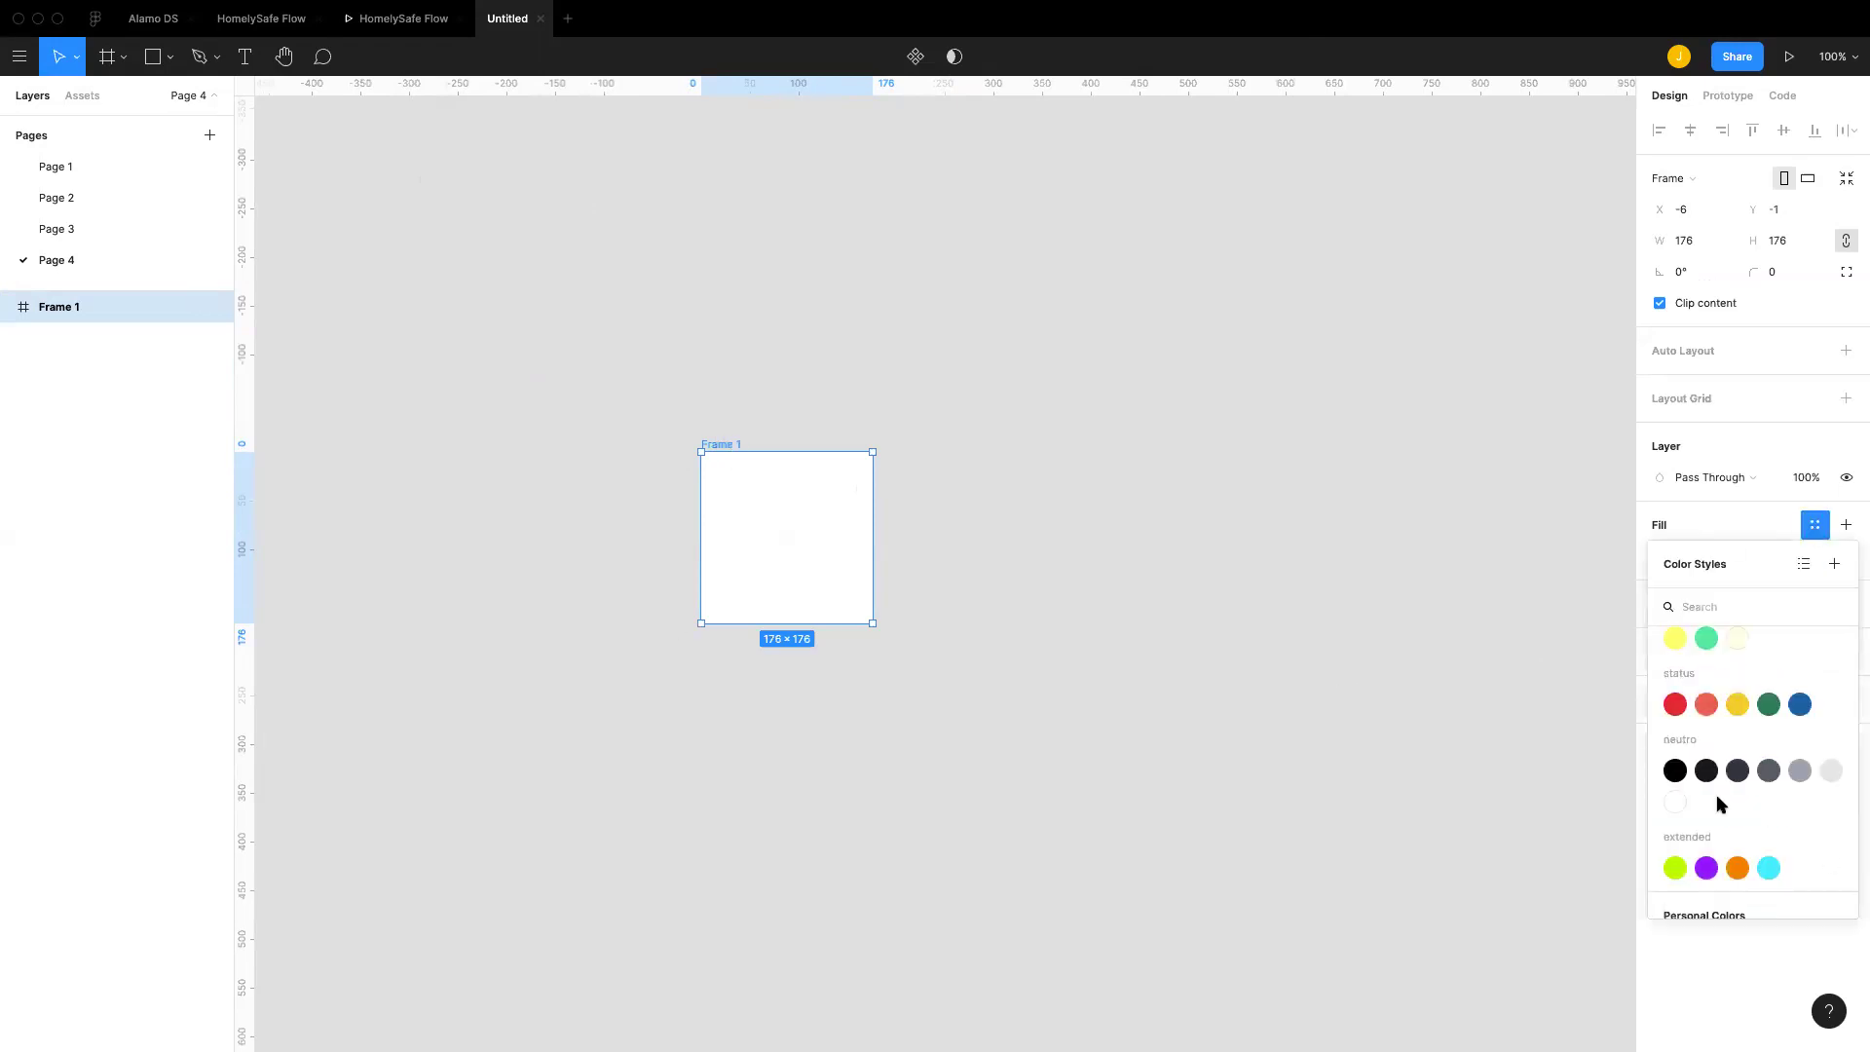
scroll(1694, 791, up, 5)
scroll(1695, 791, down, 5)
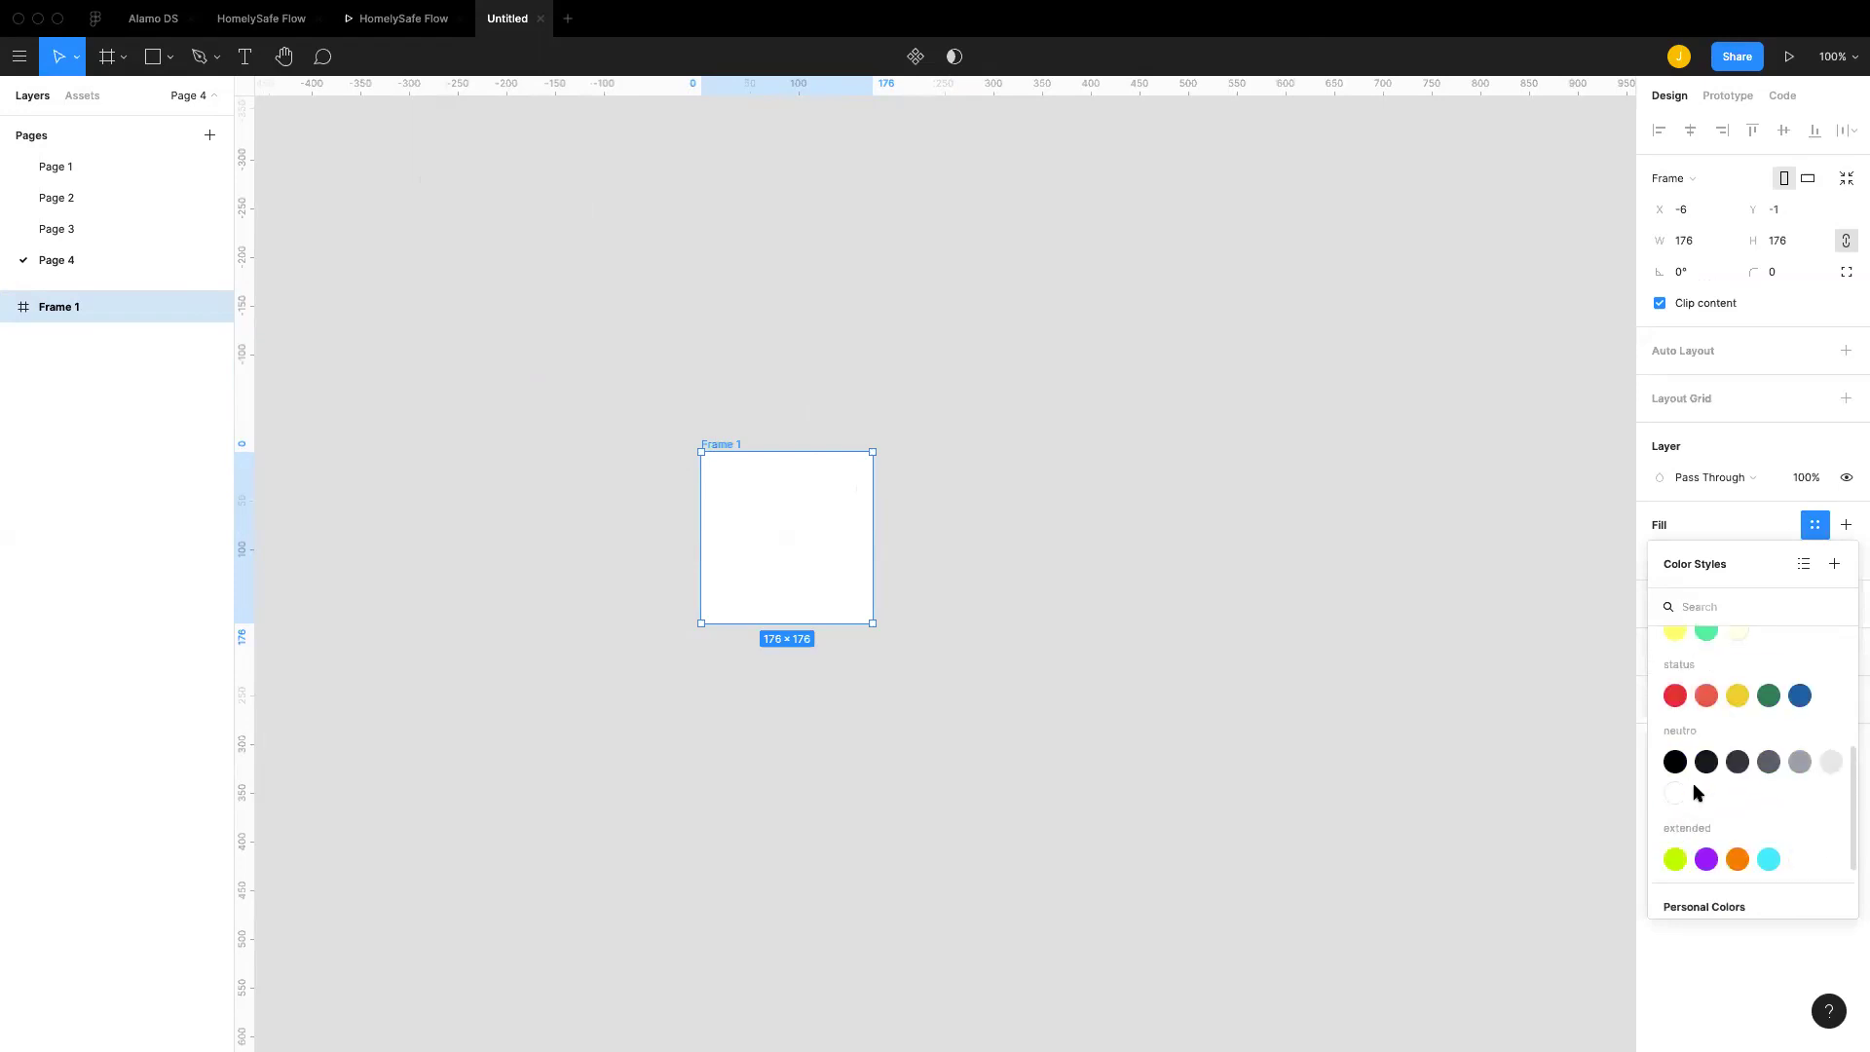
scroll(1695, 791, up, 3)
scroll(1695, 791, down, 5)
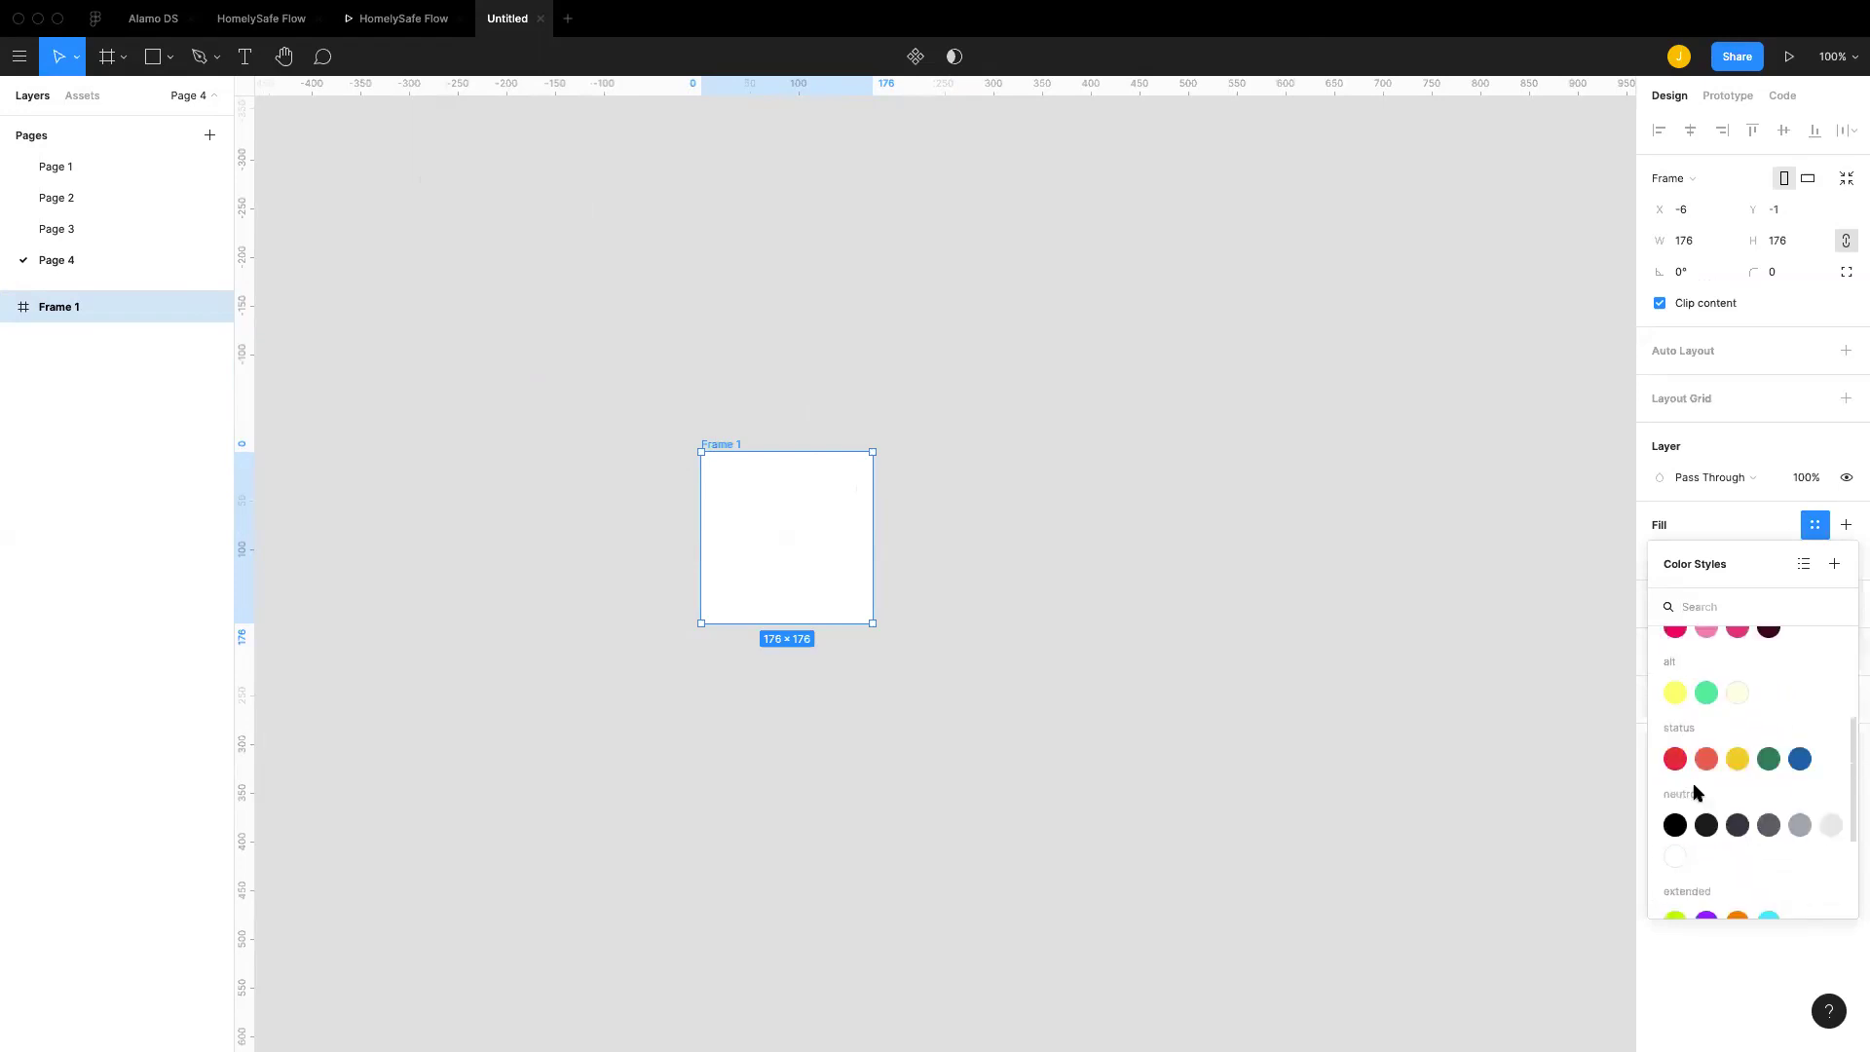
click(1394, 634)
Step: Draw a rectangle of about 171 × 171 beside Frame 1 and give it a custom violet fill
key(r)
mouse_move(1206, 505)
mouse_down()
mouse_move(1370, 638)
mouse_move(1374, 672)
mouse_up()
click(1659, 399)
drag(1524, 476, 1588, 644)
click(1573, 681)
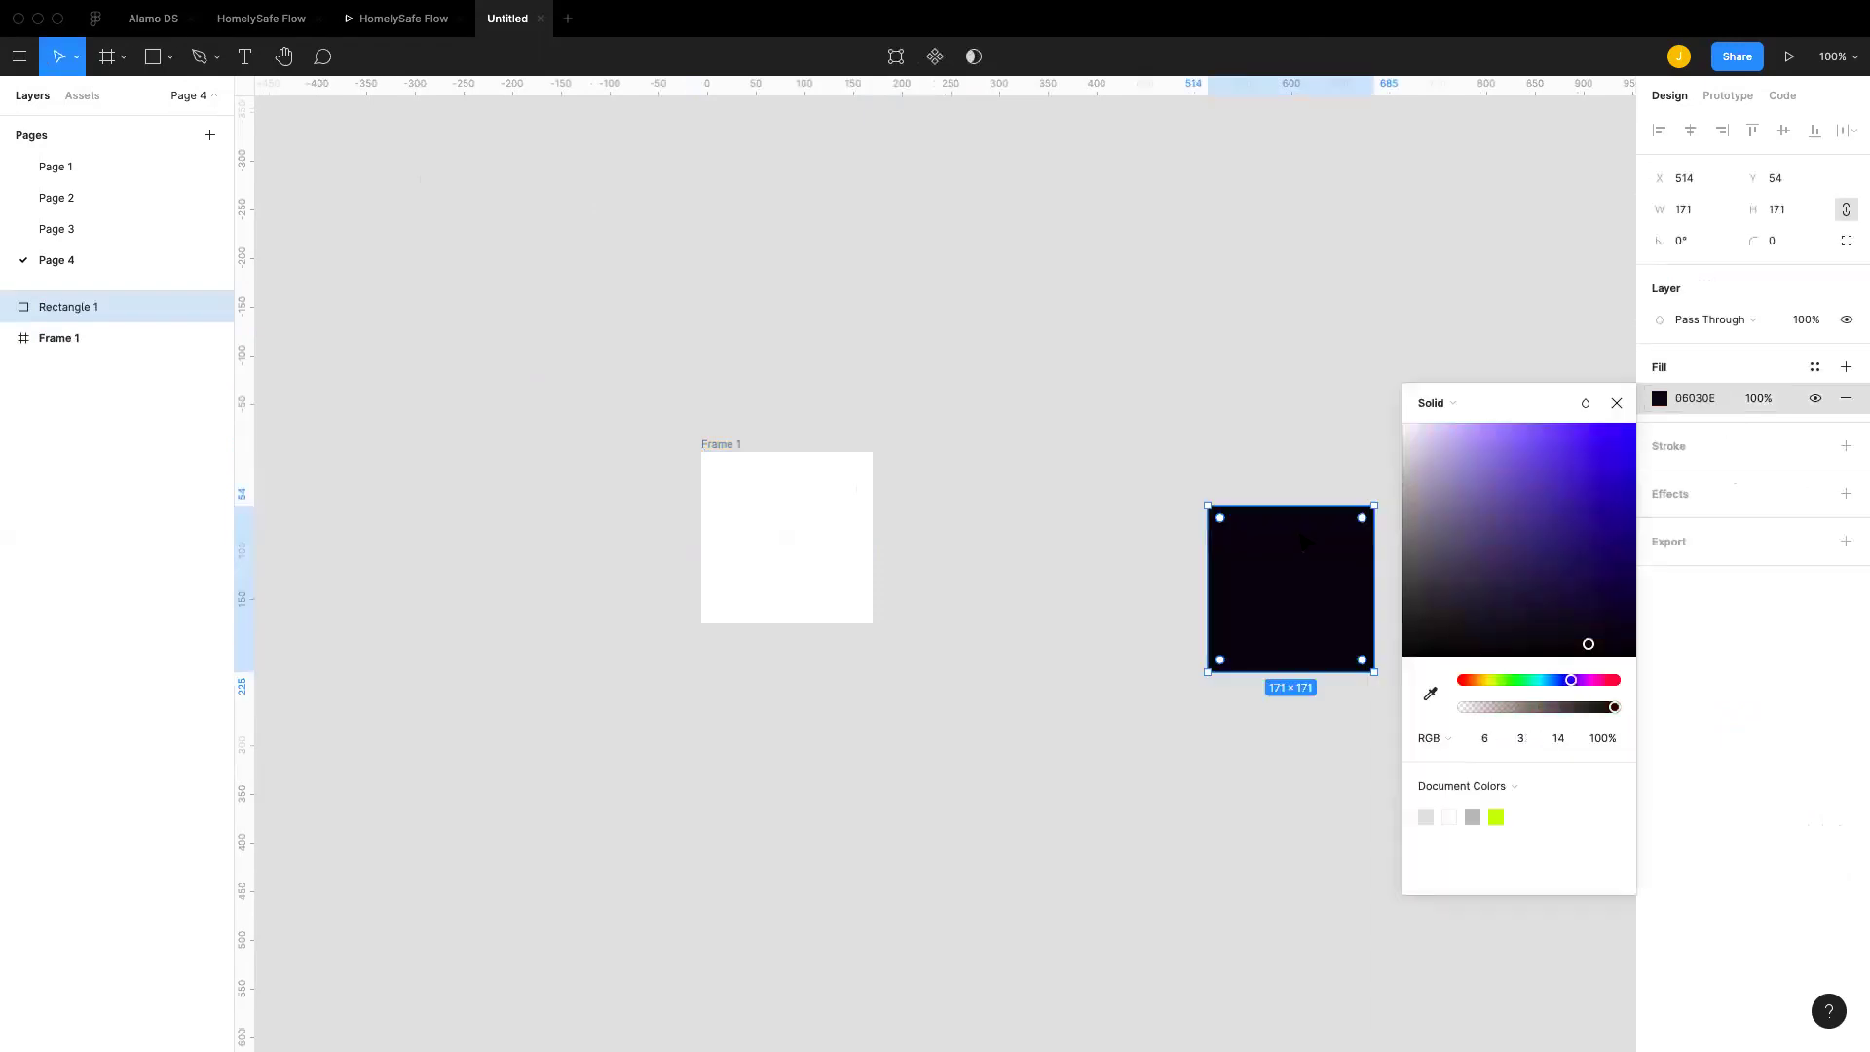
click(1563, 457)
click(1385, 451)
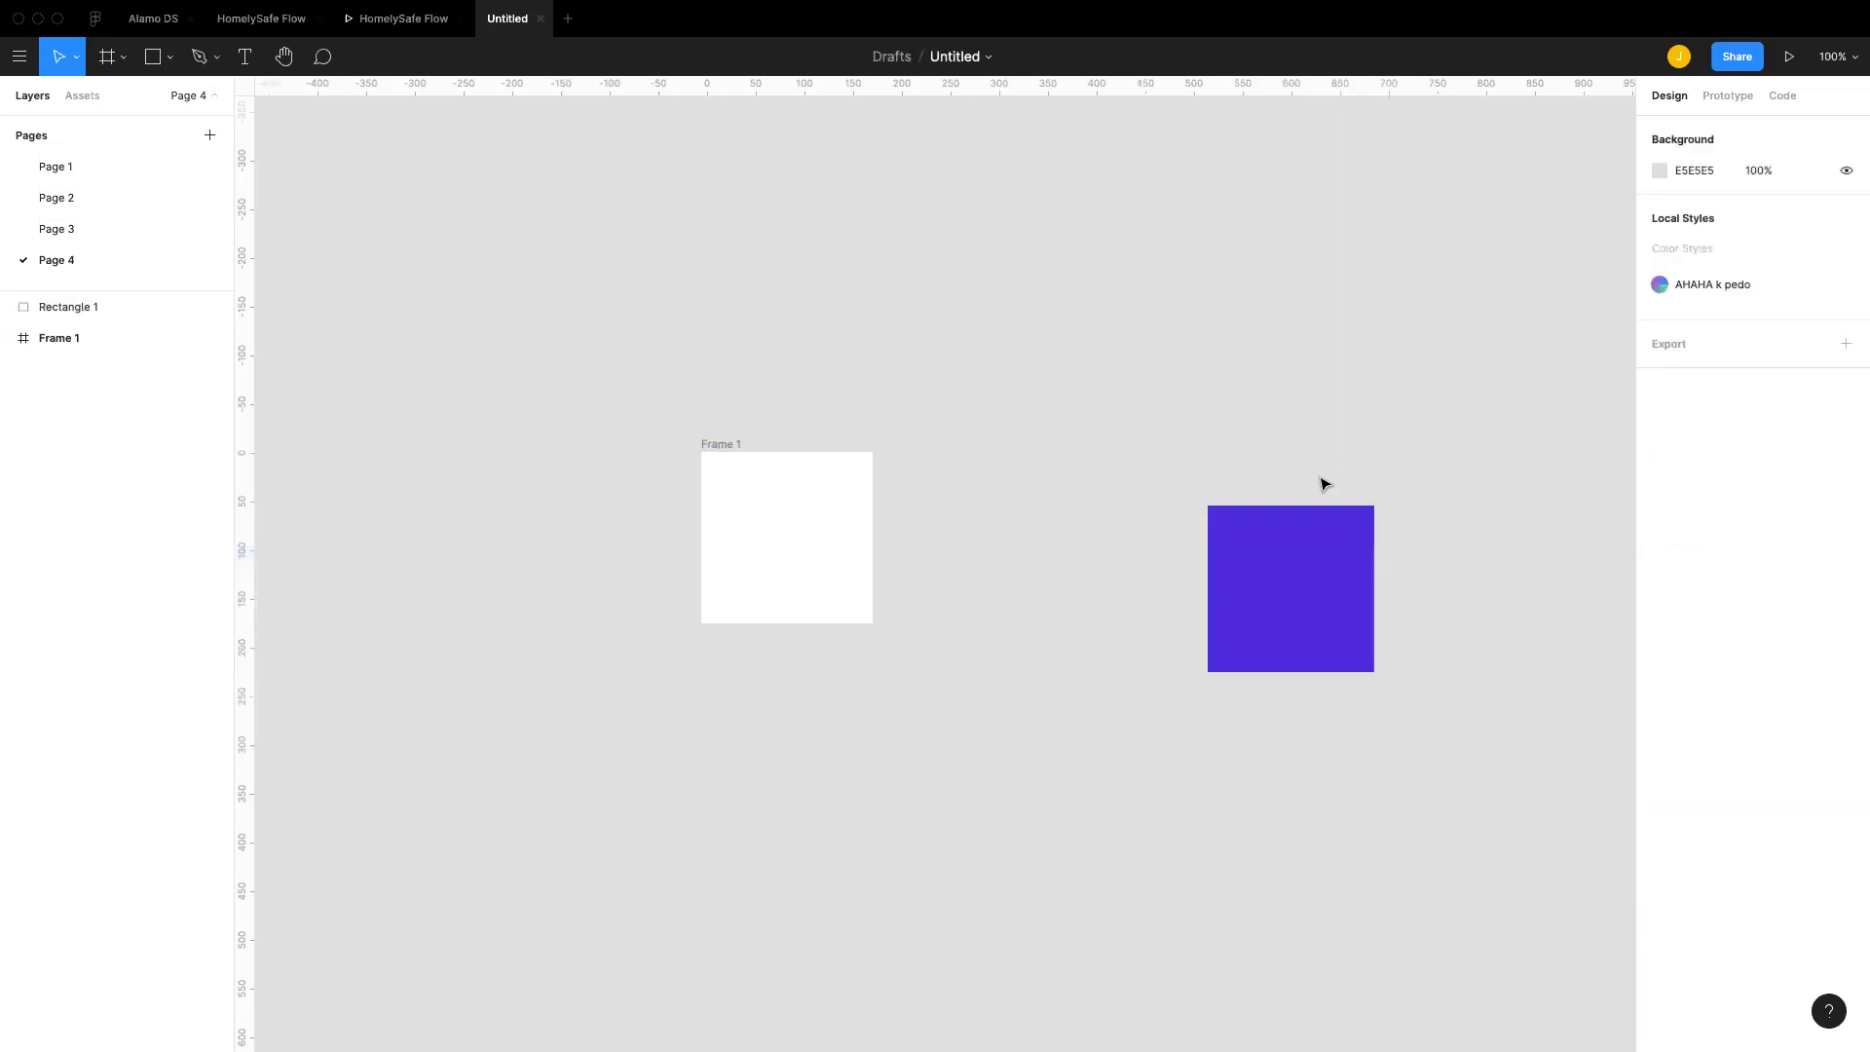
Step: Apply the complement/Soap color style to the violet rectangle, and replace it with alt/Meadow
click(1319, 597)
click(1814, 367)
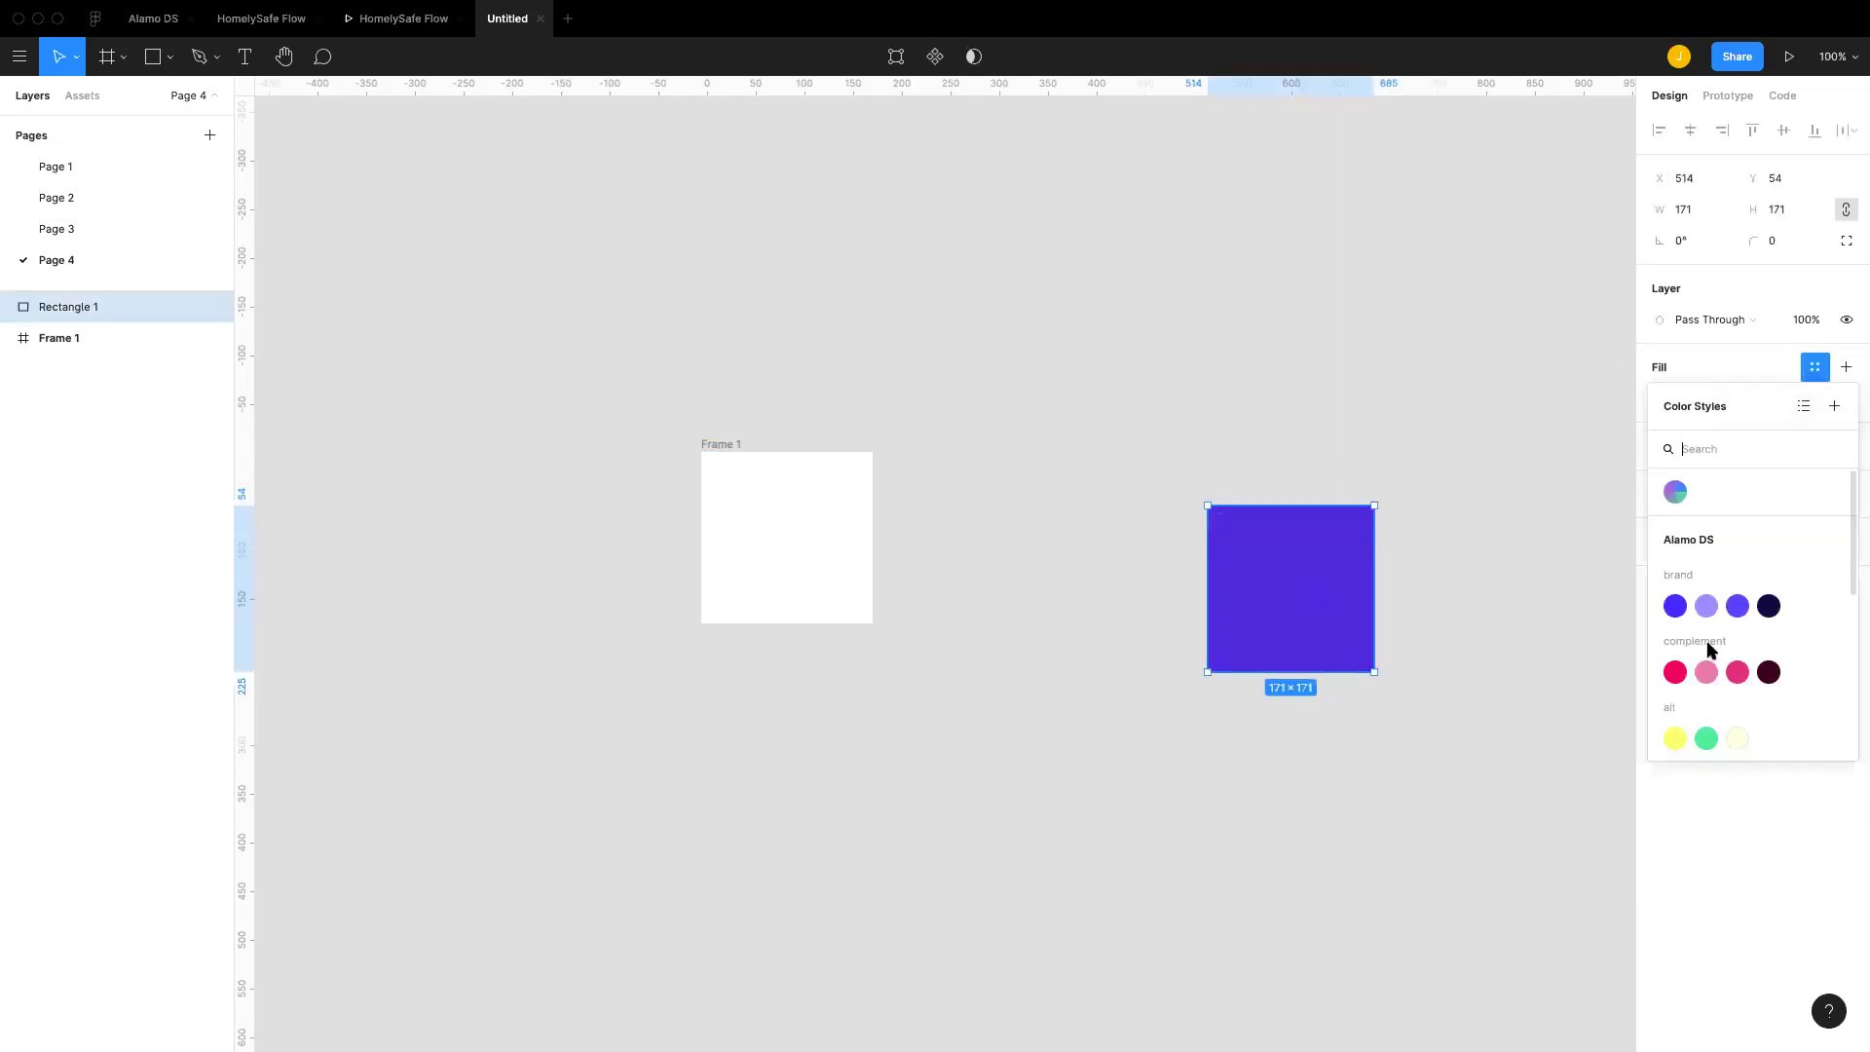
click(1707, 672)
click(1688, 364)
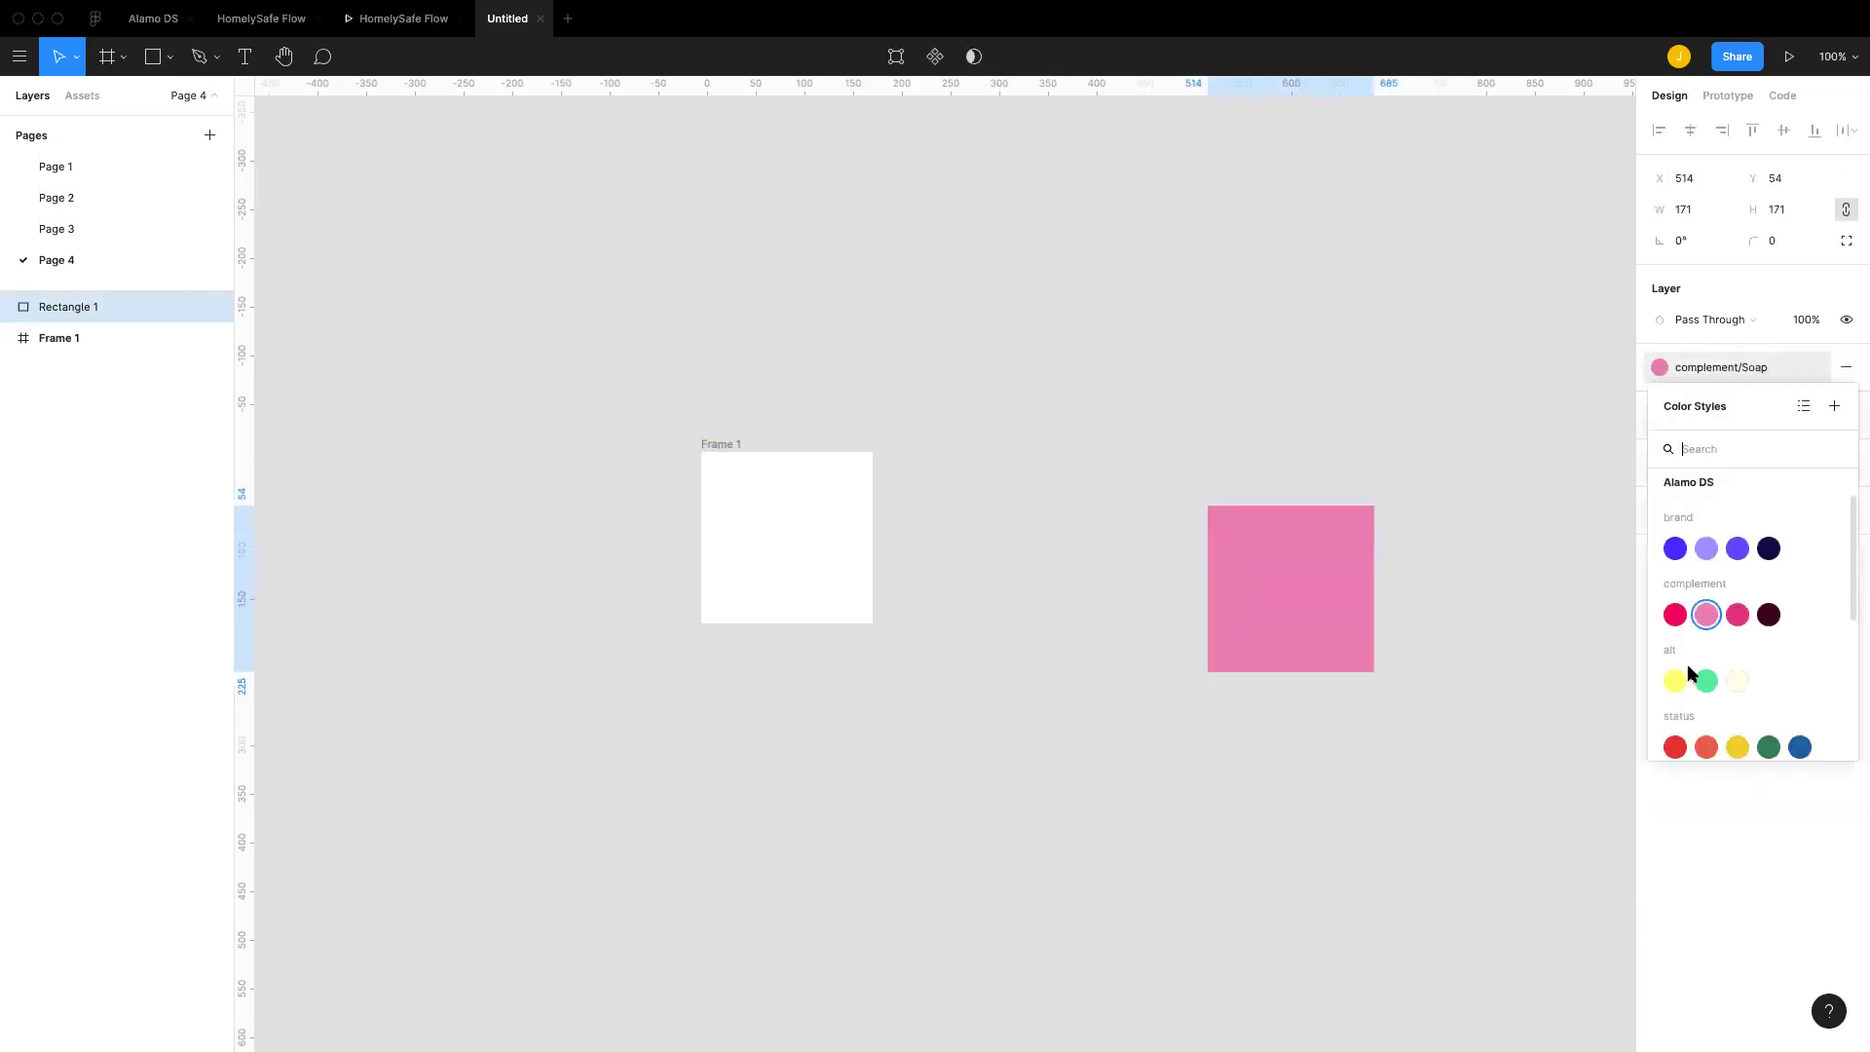
click(1707, 682)
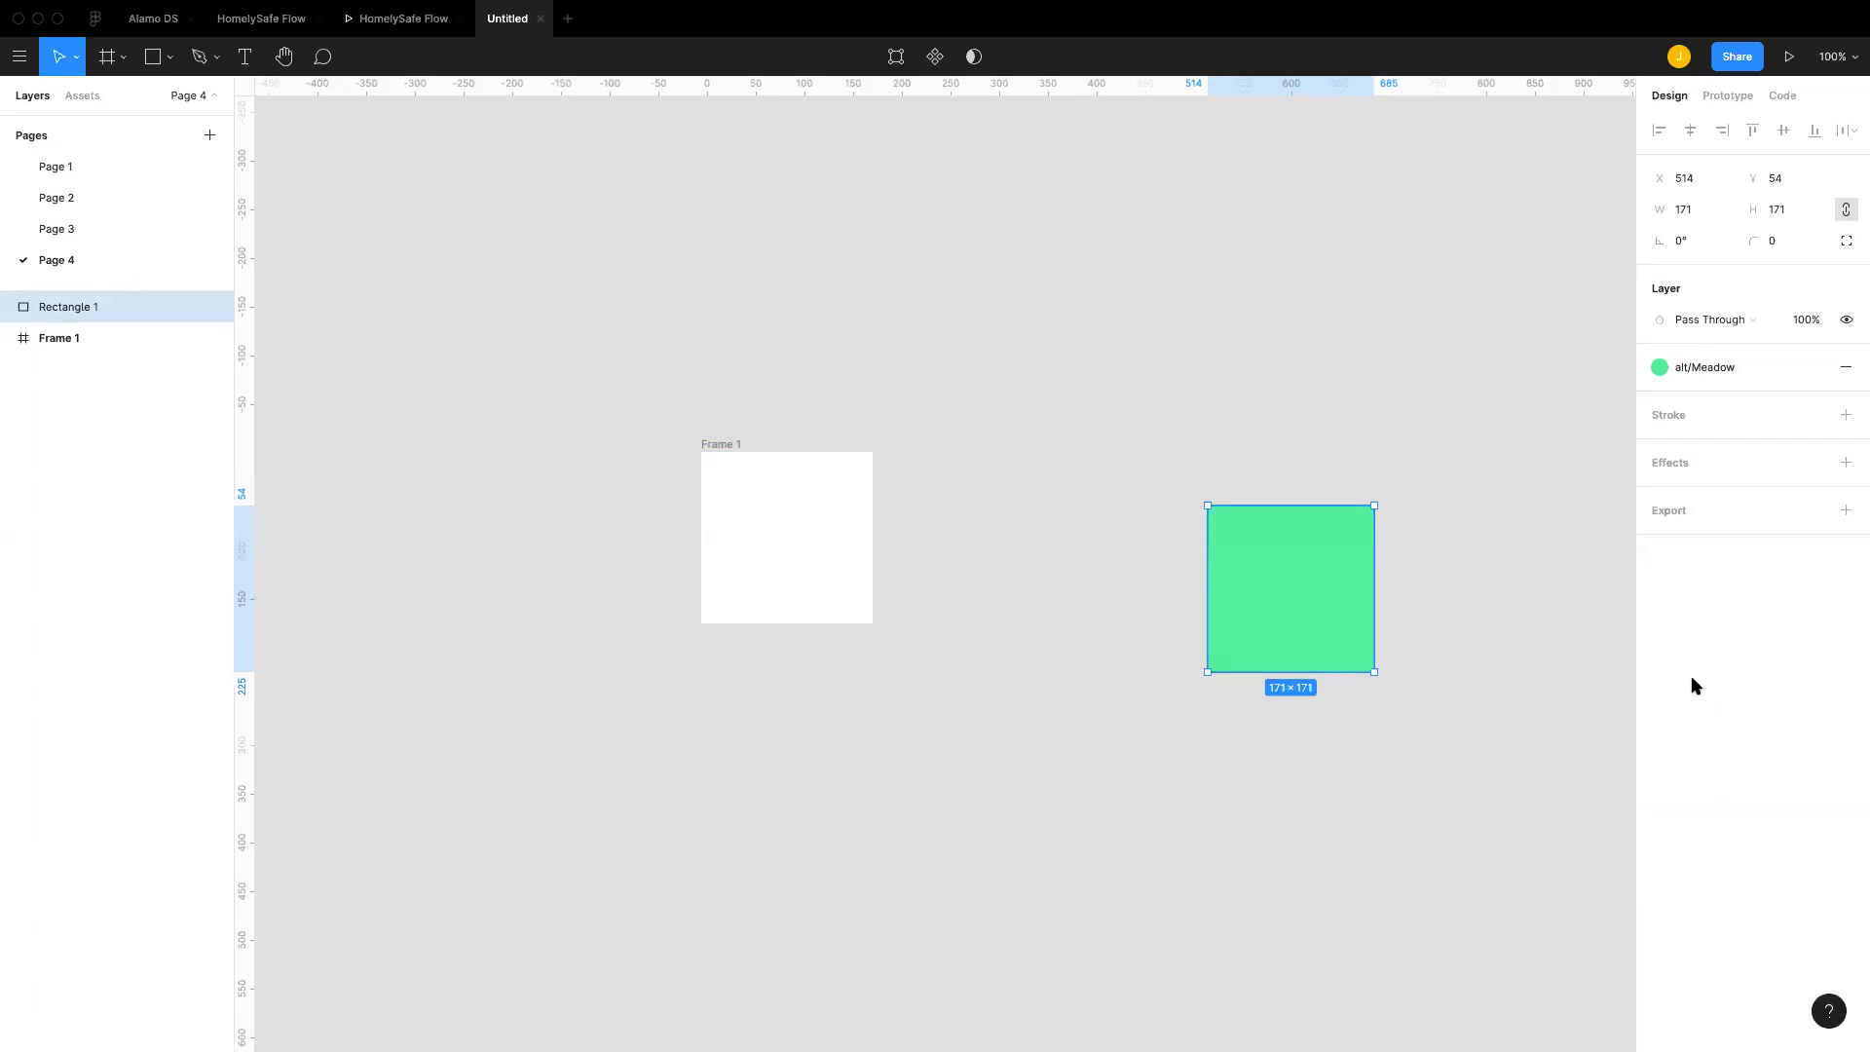
click(1449, 606)
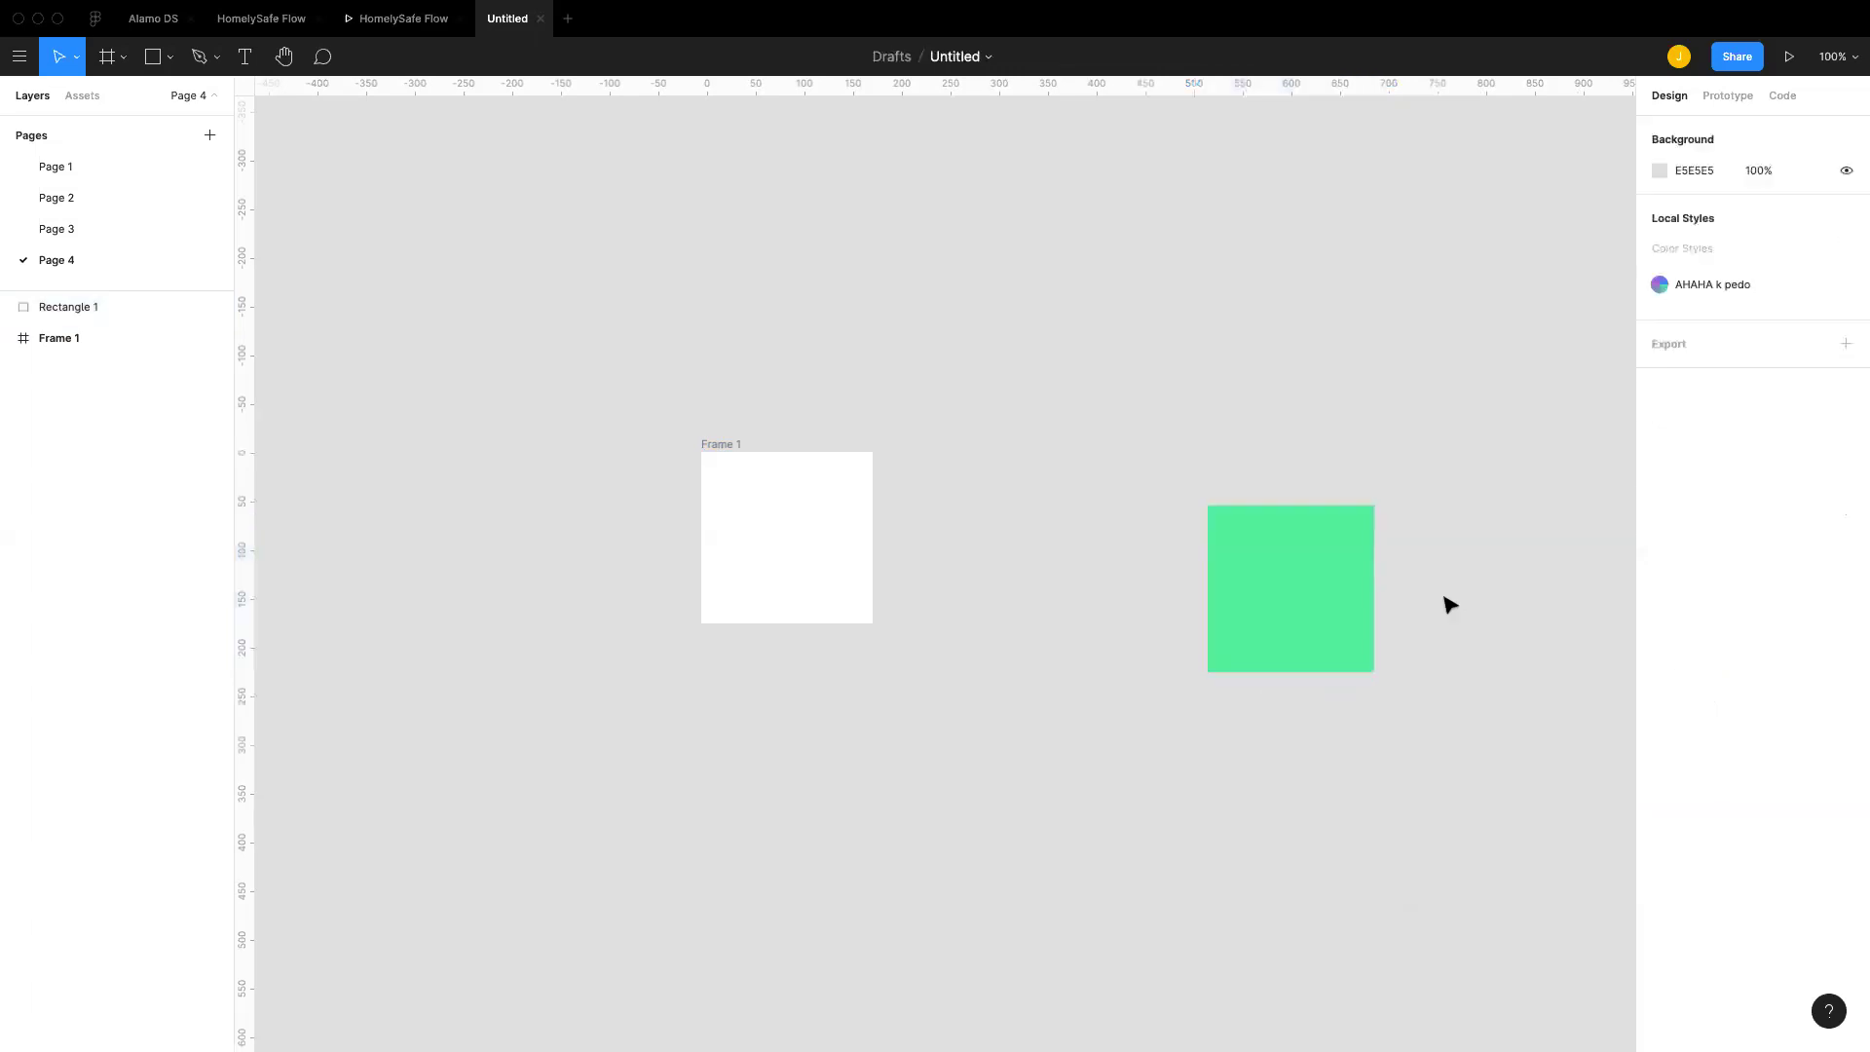
Step: Move the green rectangle to about X 285, Y -35 and apply the status/Warning color style to it
drag(1291, 599, 1069, 514)
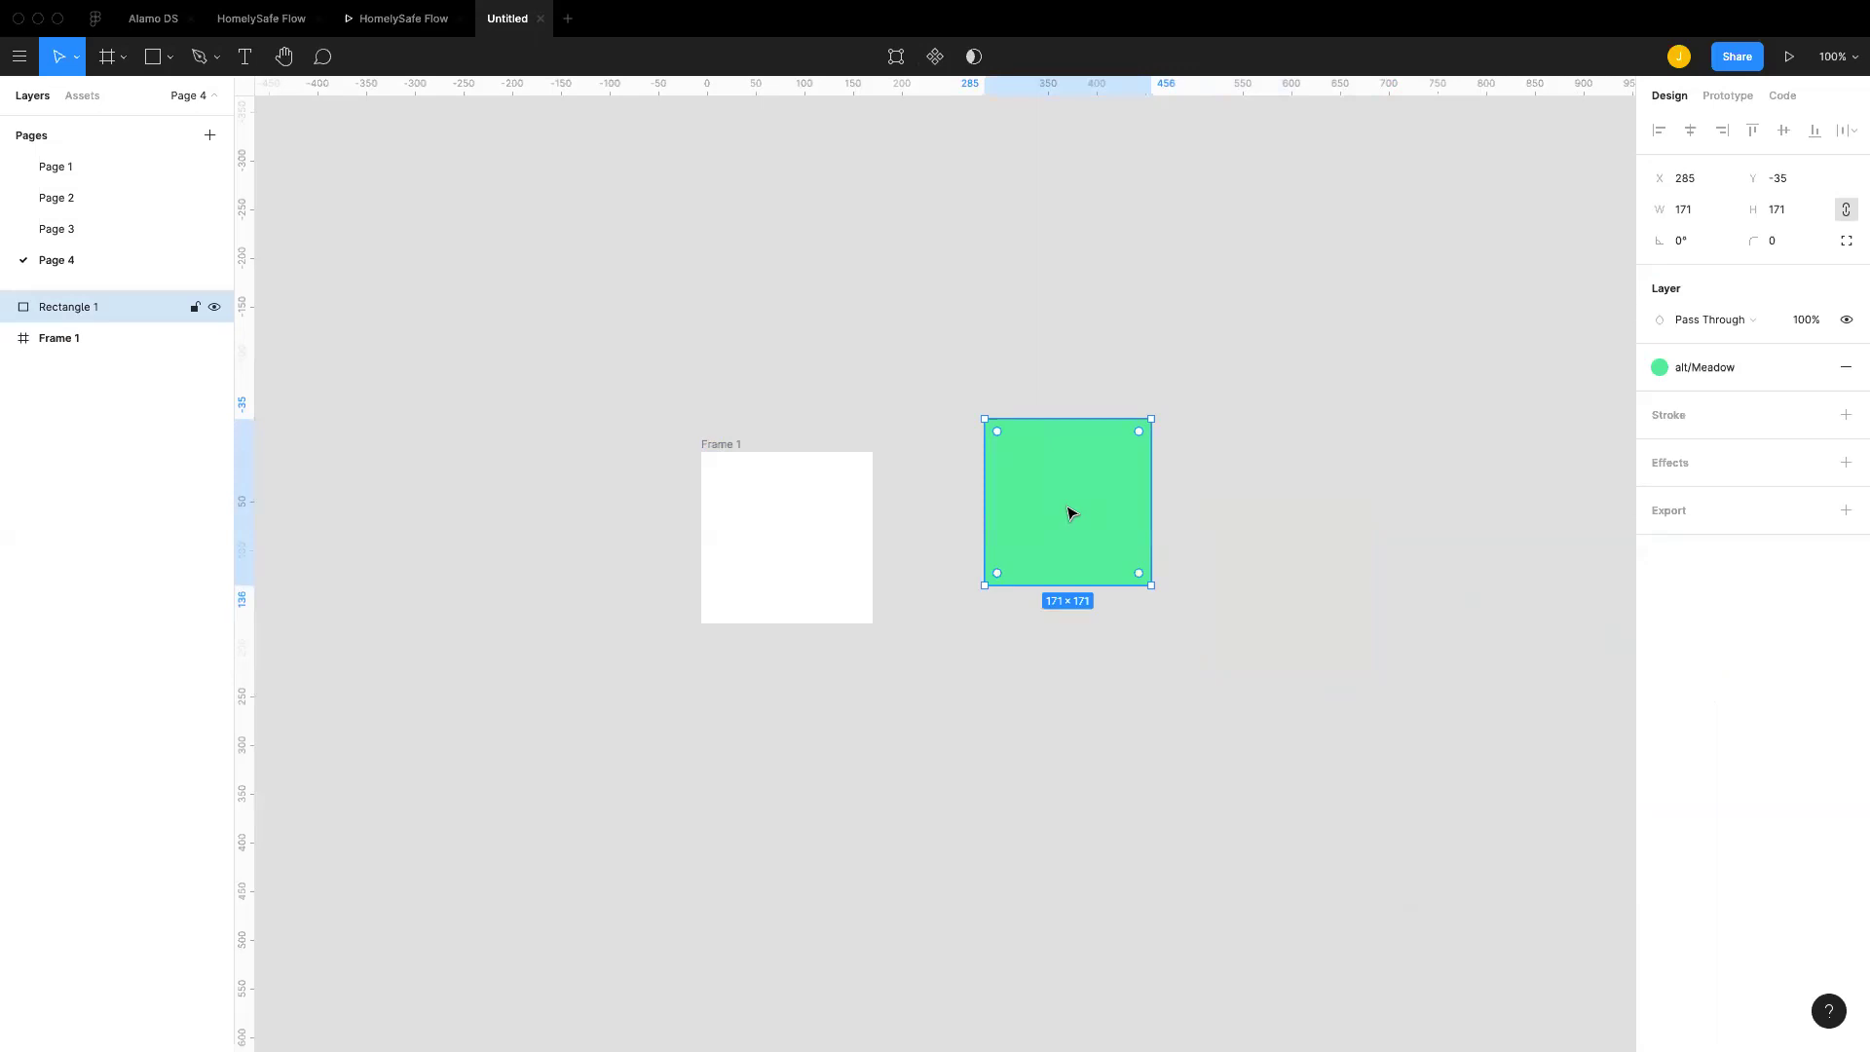
click(1721, 378)
scroll(1728, 555, down, 5)
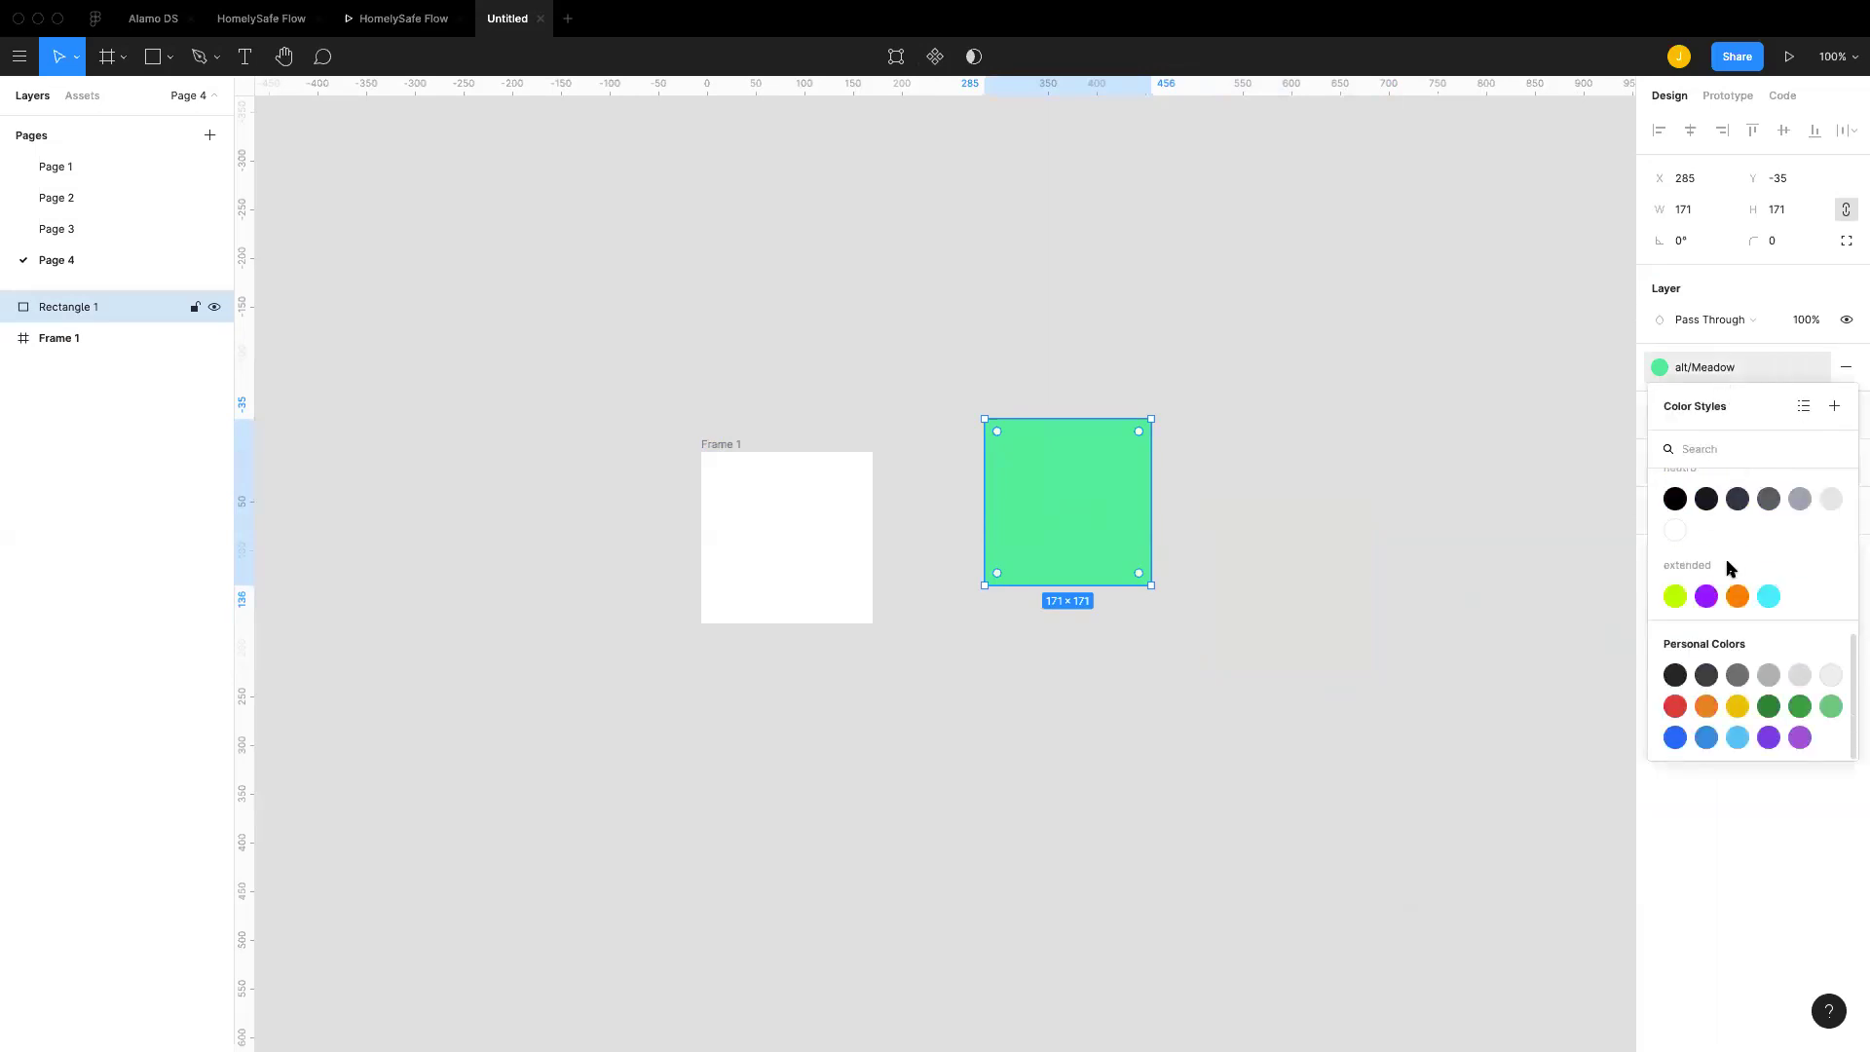
scroll(1731, 599, up, 3)
scroll(1731, 608, down, 3)
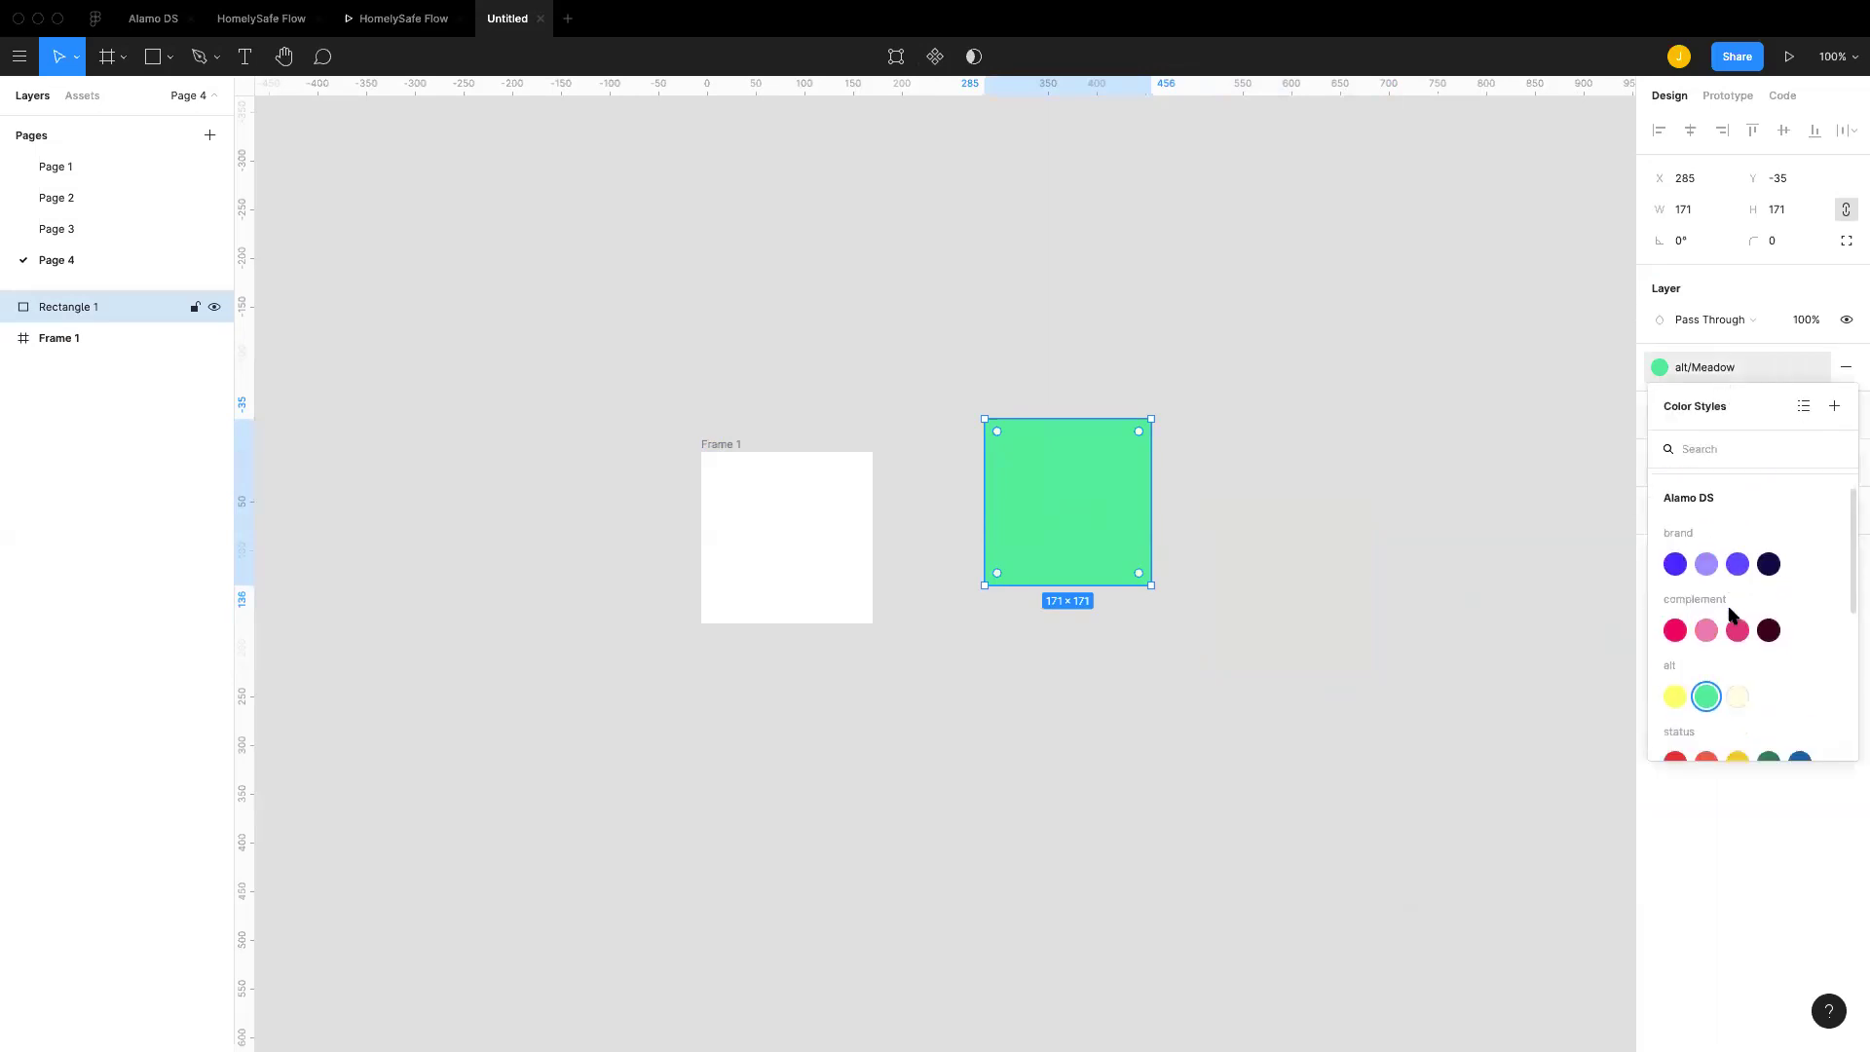
scroll(1731, 613, up, 3)
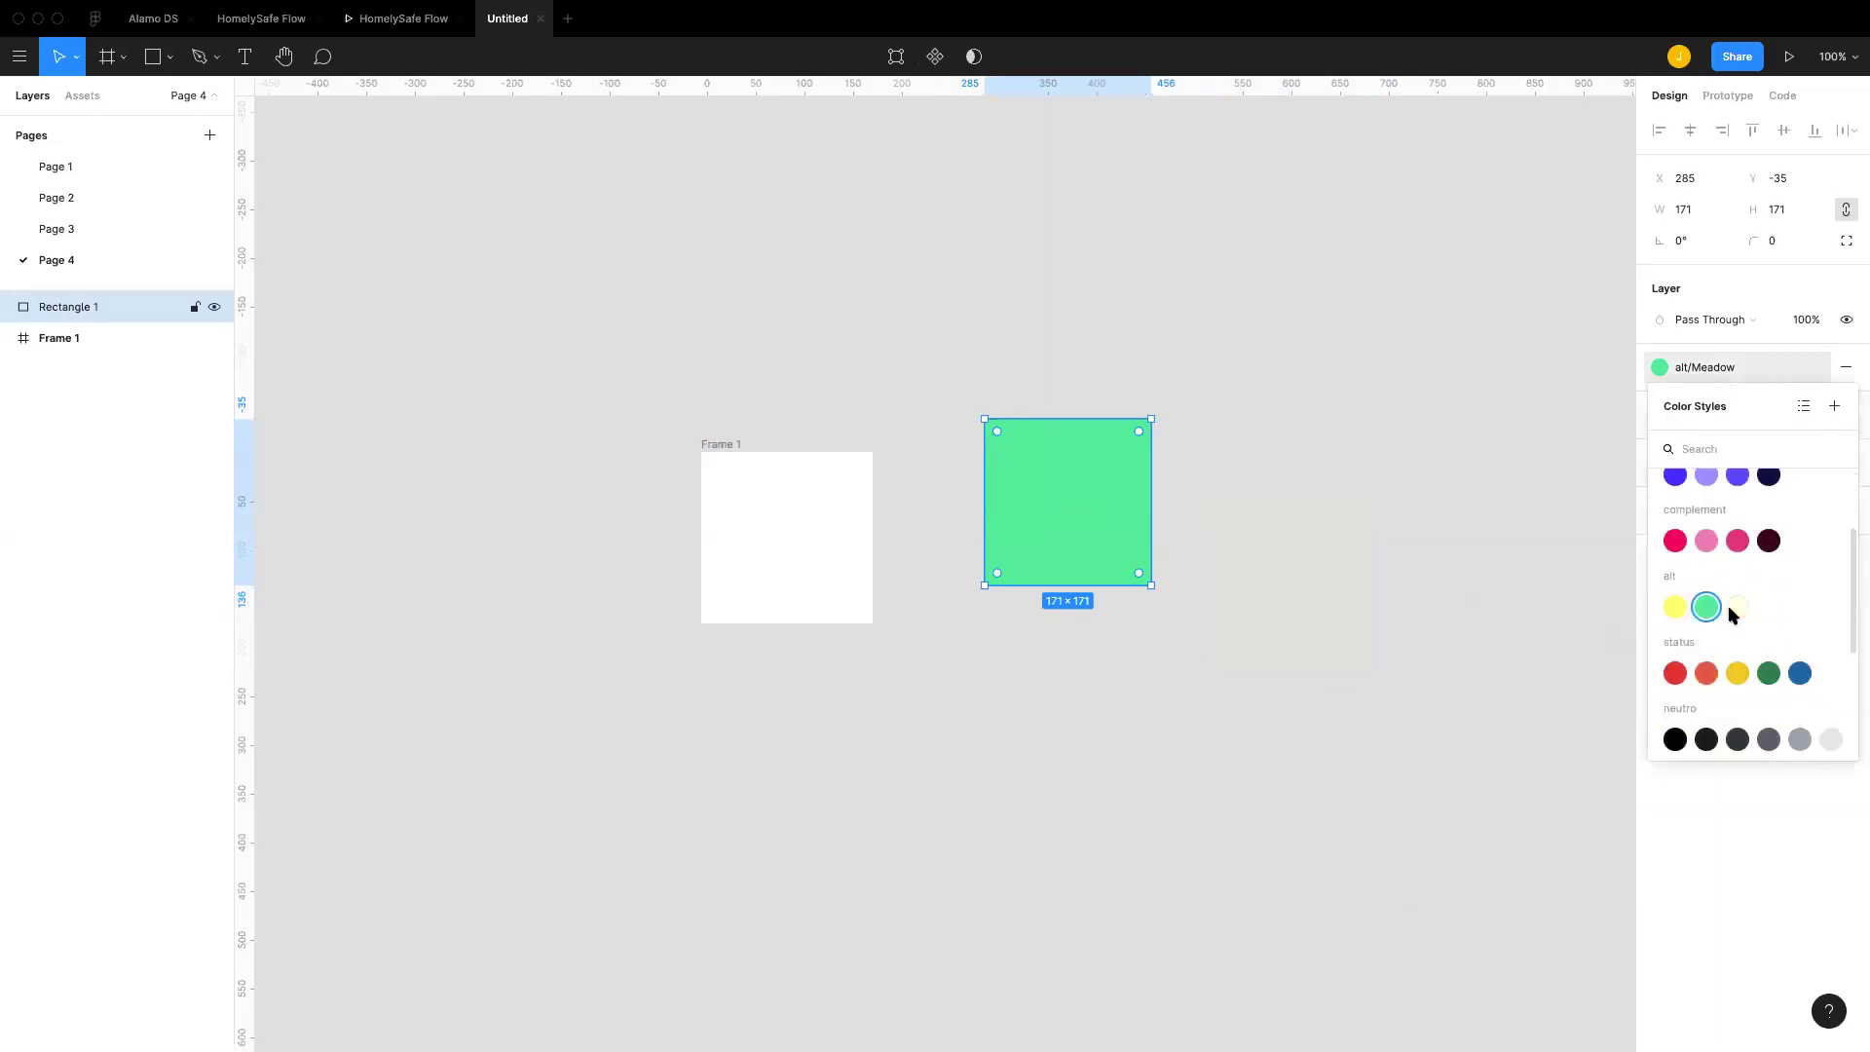
click(1737, 673)
Step: Change the rectangle's fill to the brand/Berry color style
click(1732, 376)
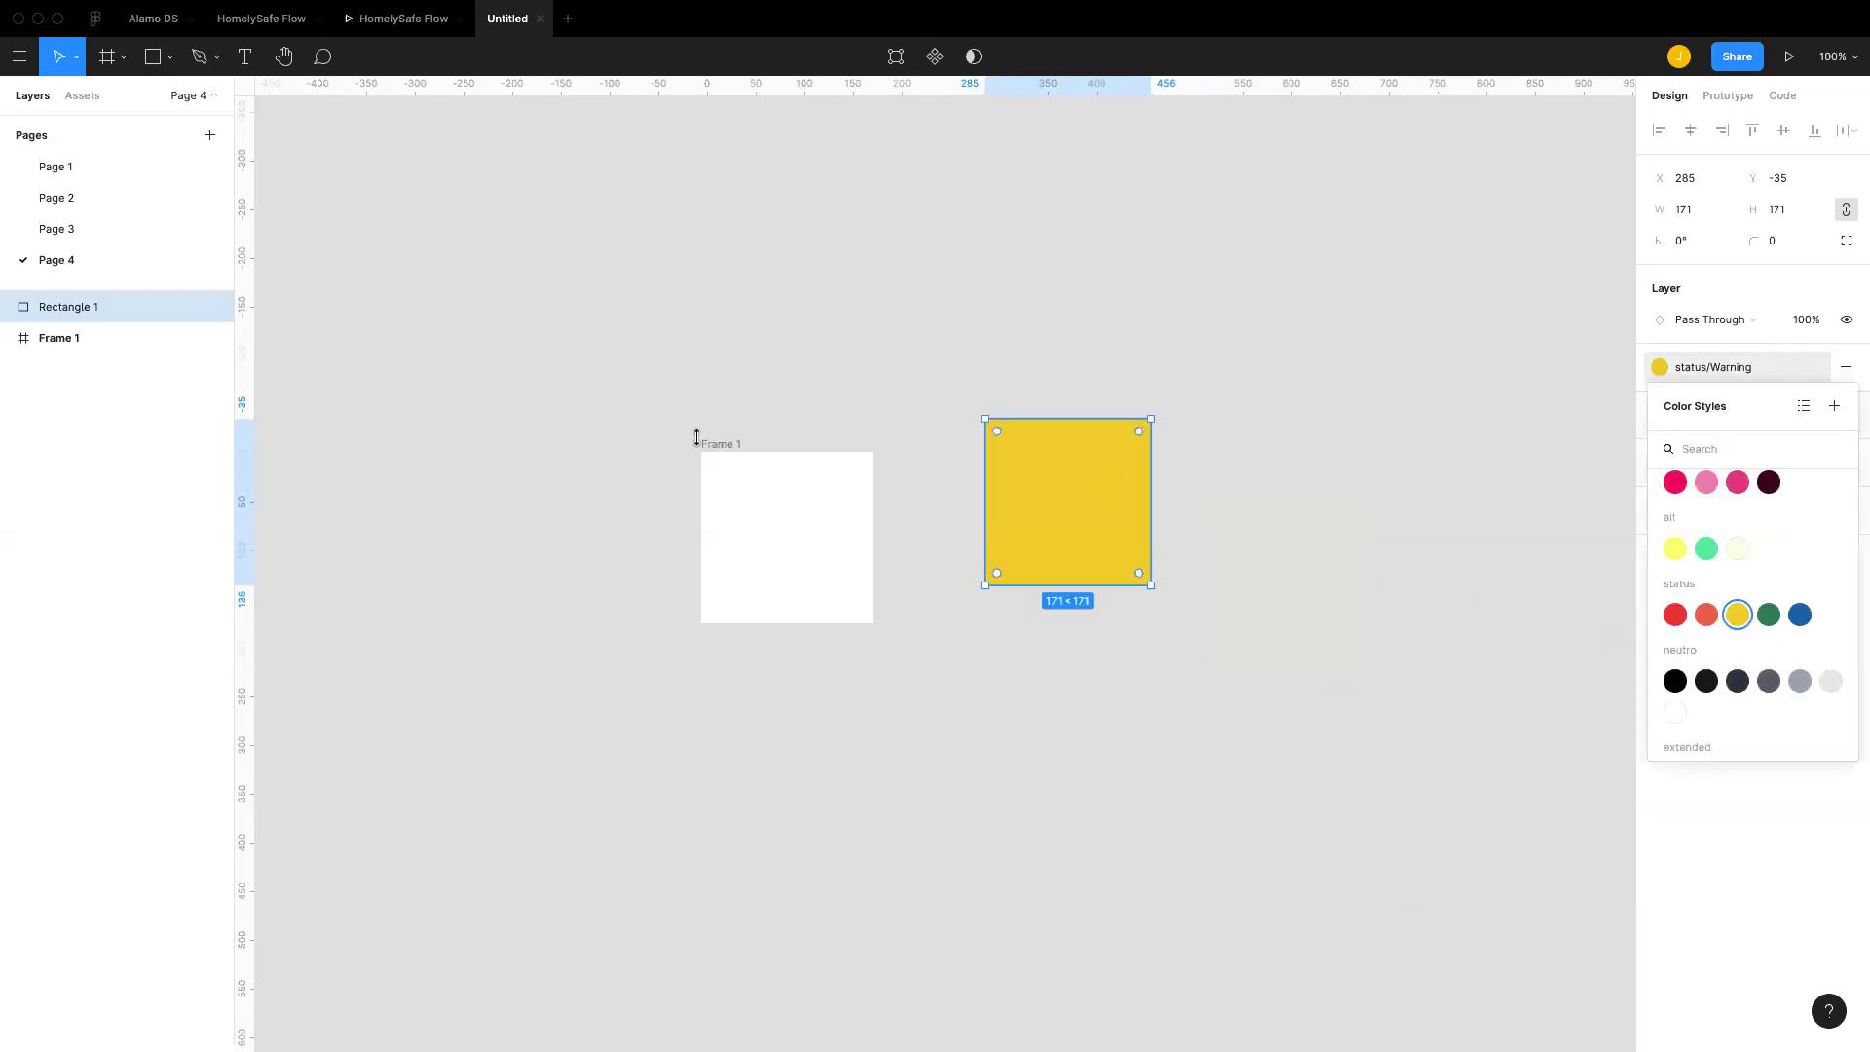
scroll(1714, 622, up, 2)
click(1674, 521)
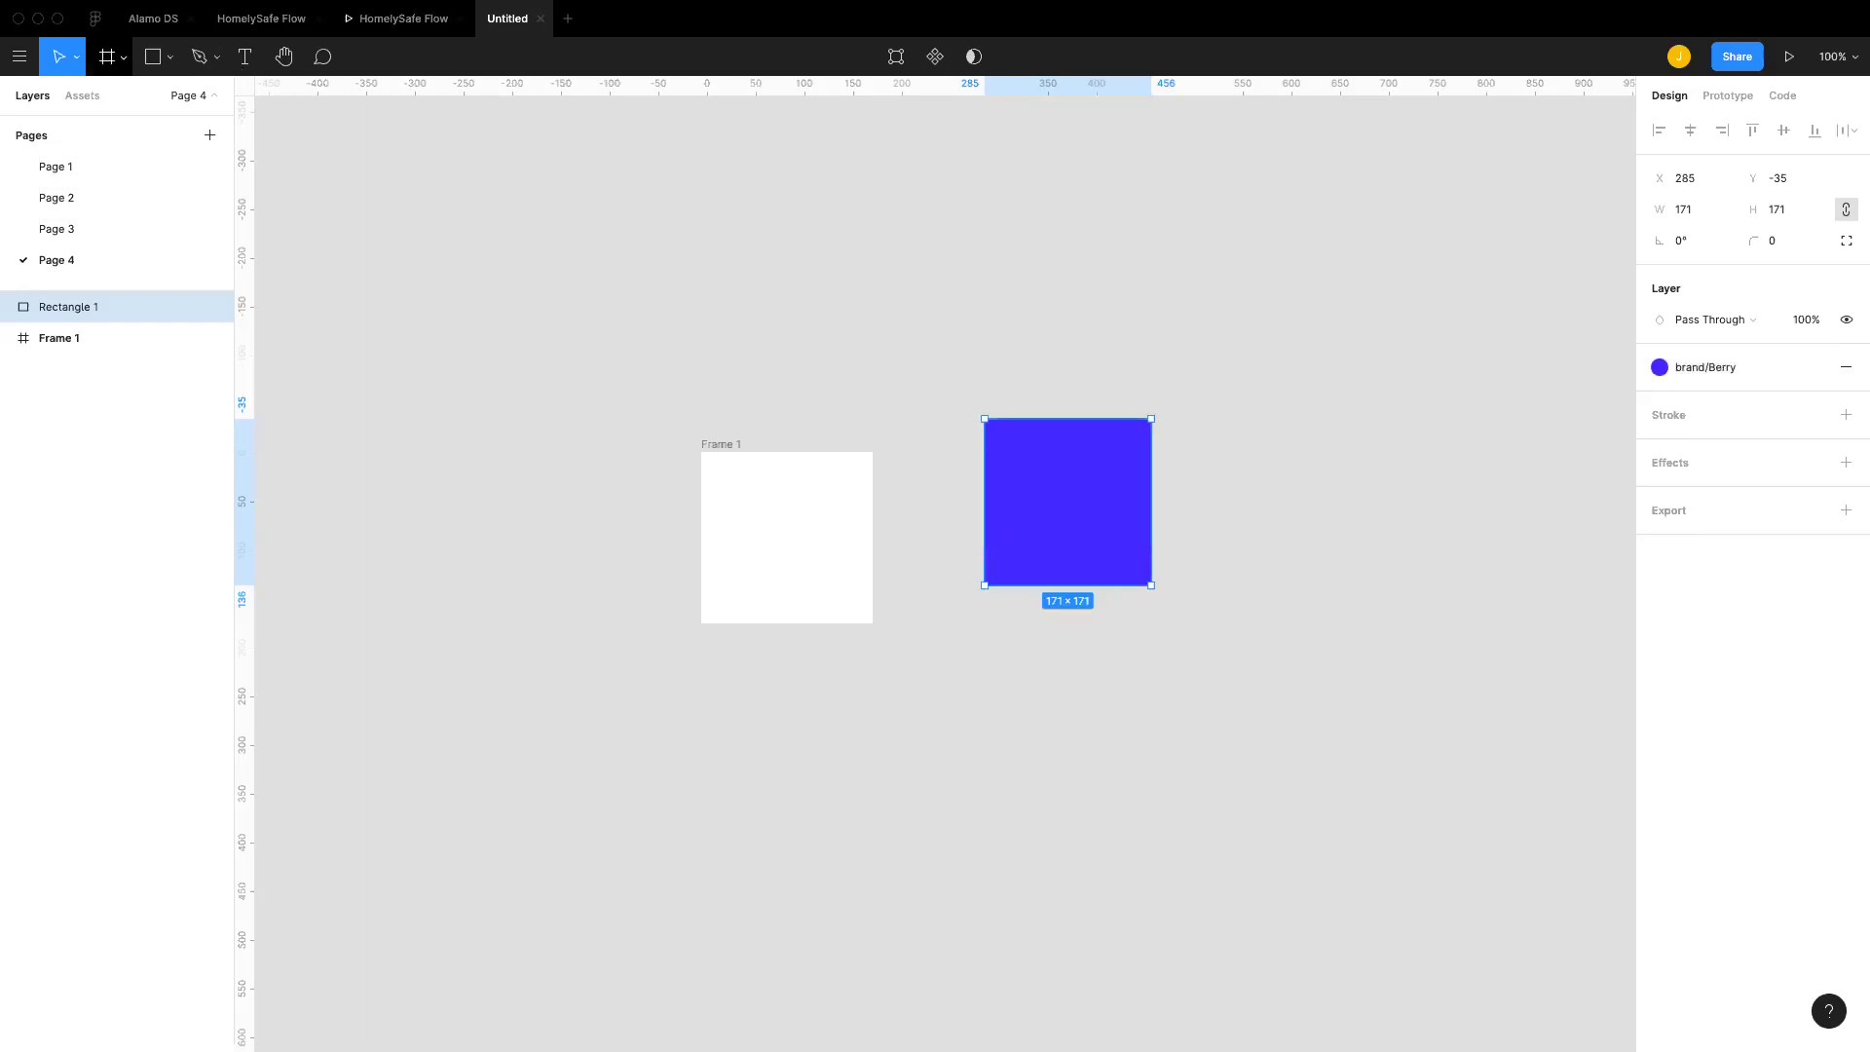
Step: Switch to the Alamo DS design system file and view its Logos page
click(130, 32)
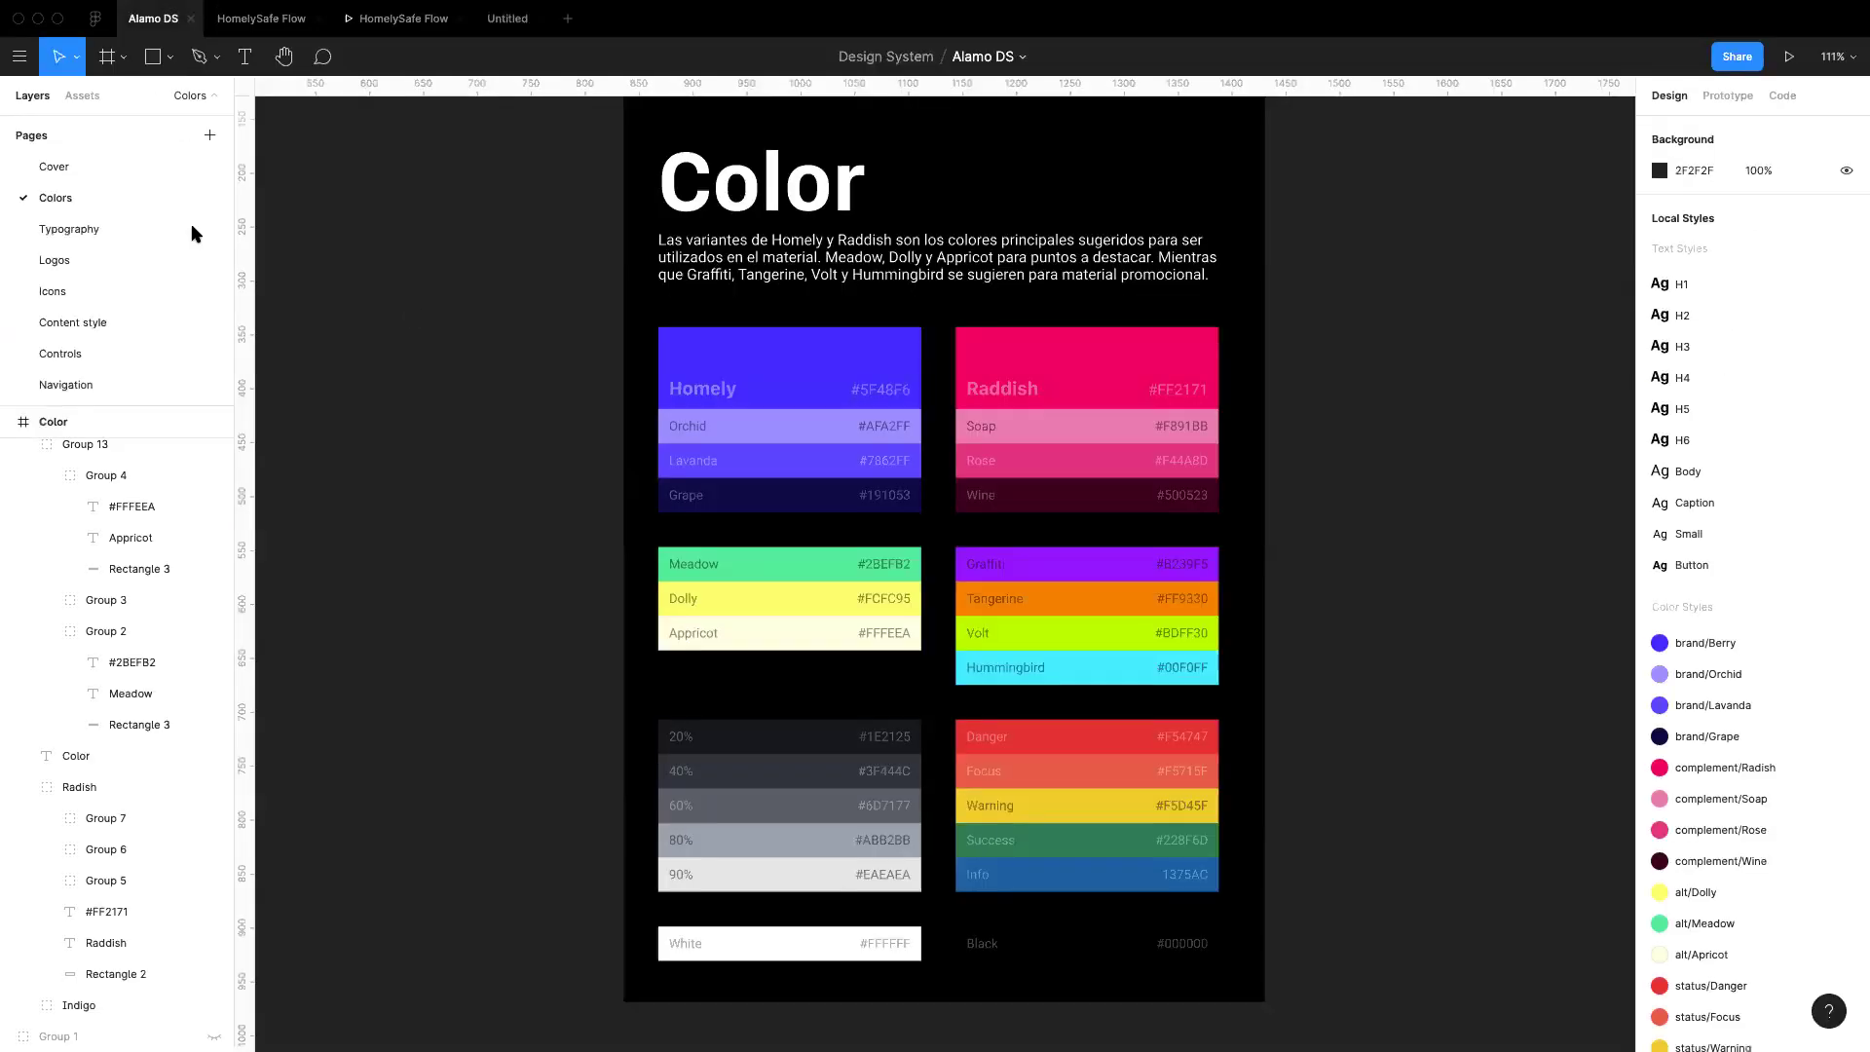
click(71, 264)
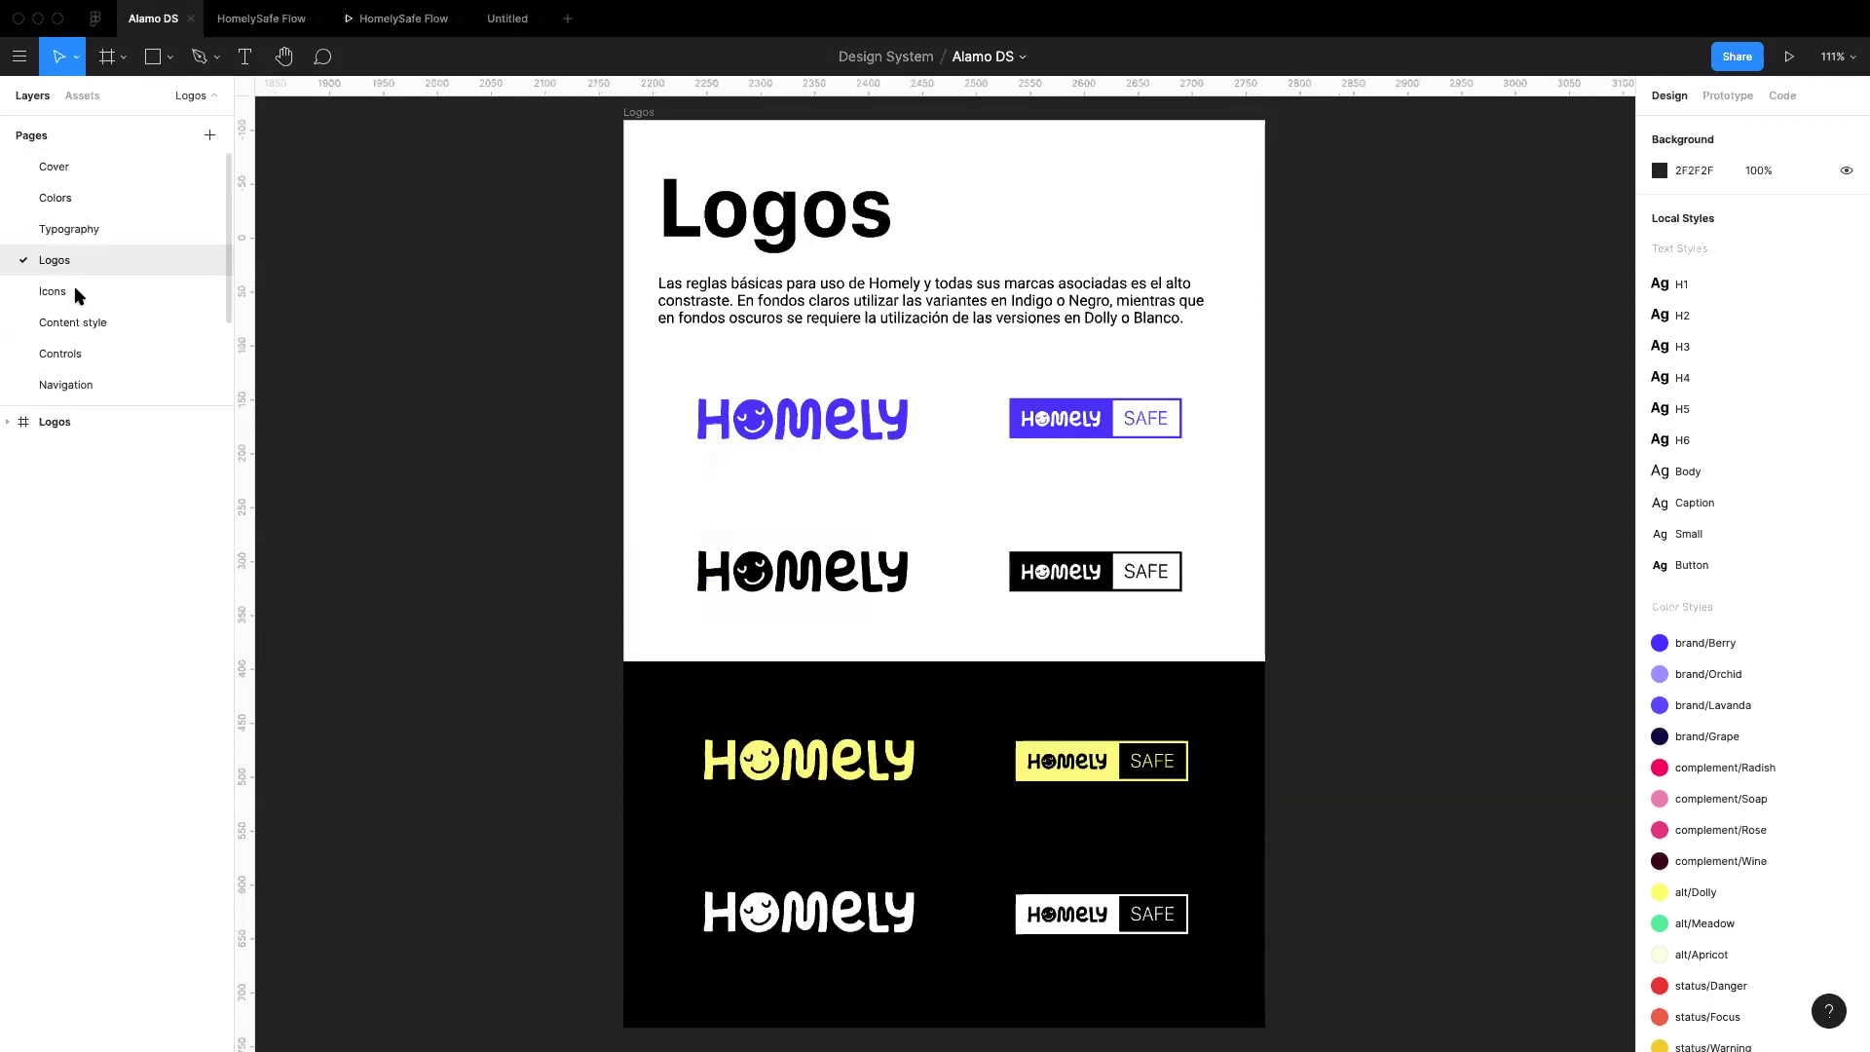
Step: View the Icons, Ribbons and Lists pages of the Alamo DS file
click(81, 292)
scroll(88, 334, down, 3)
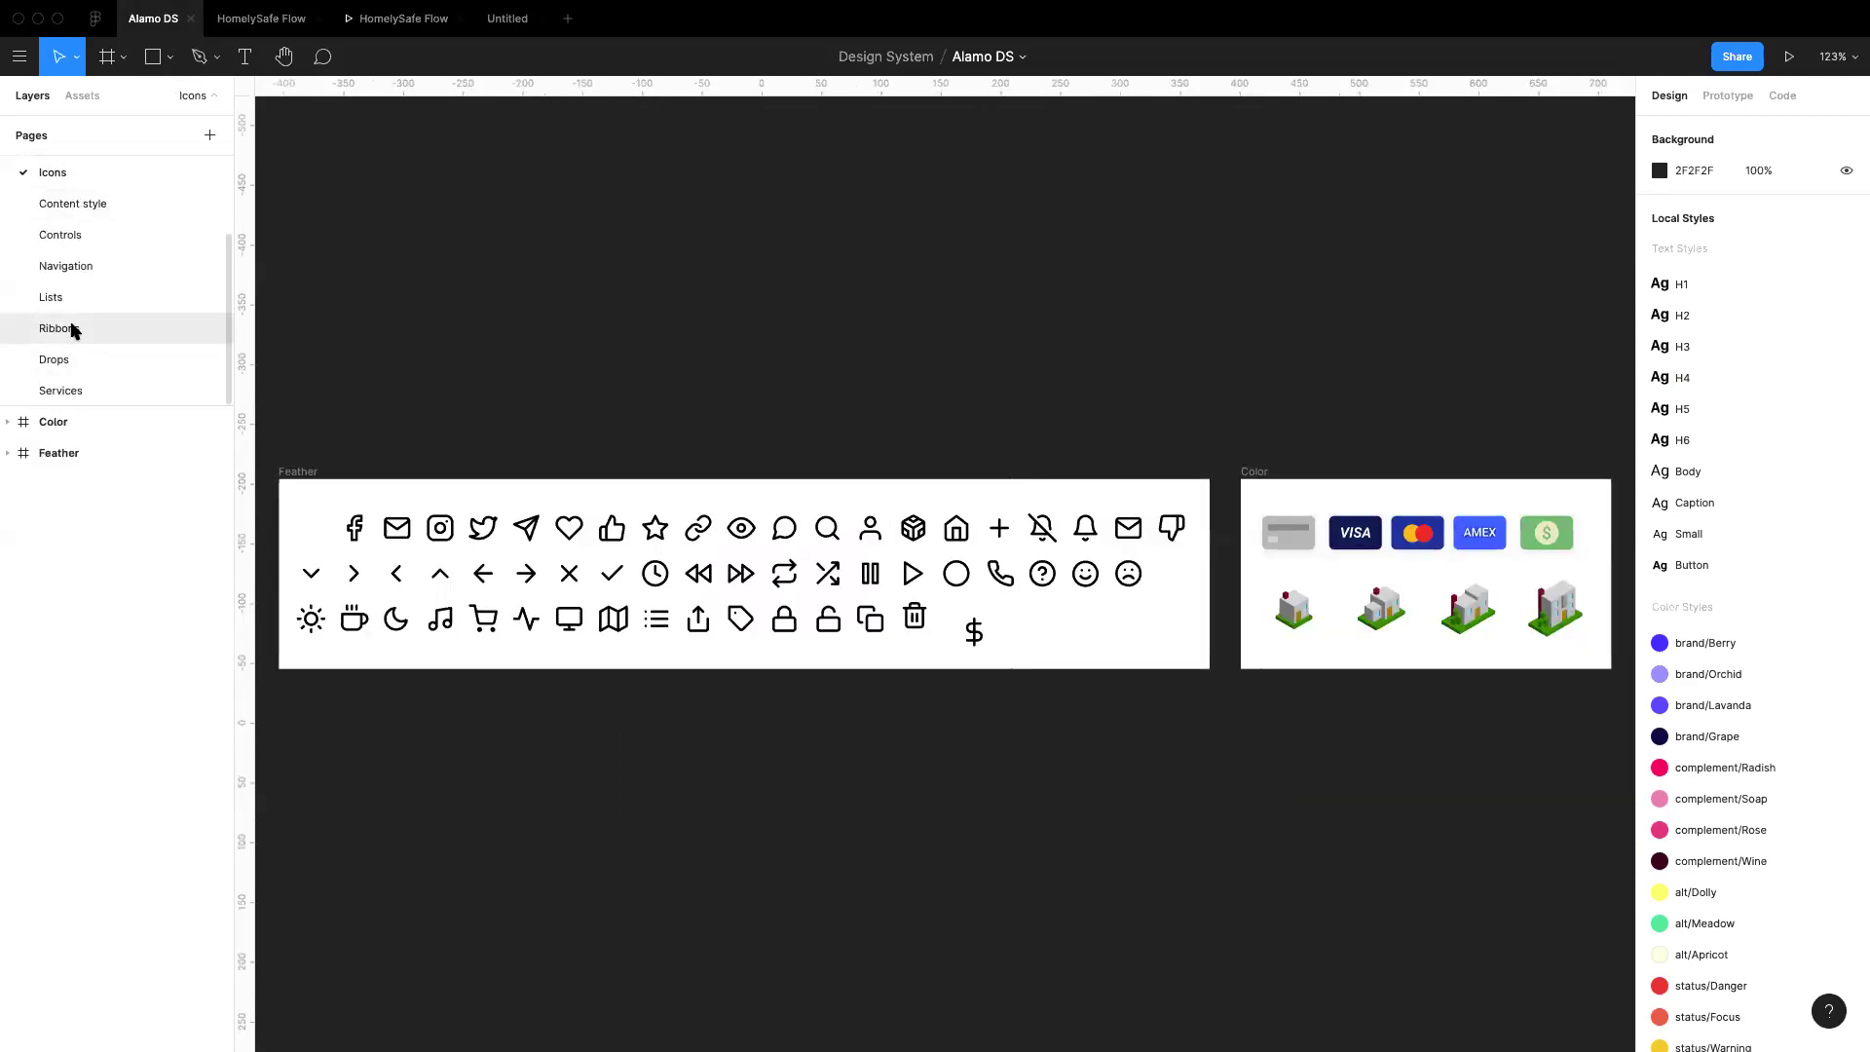
click(76, 332)
click(97, 291)
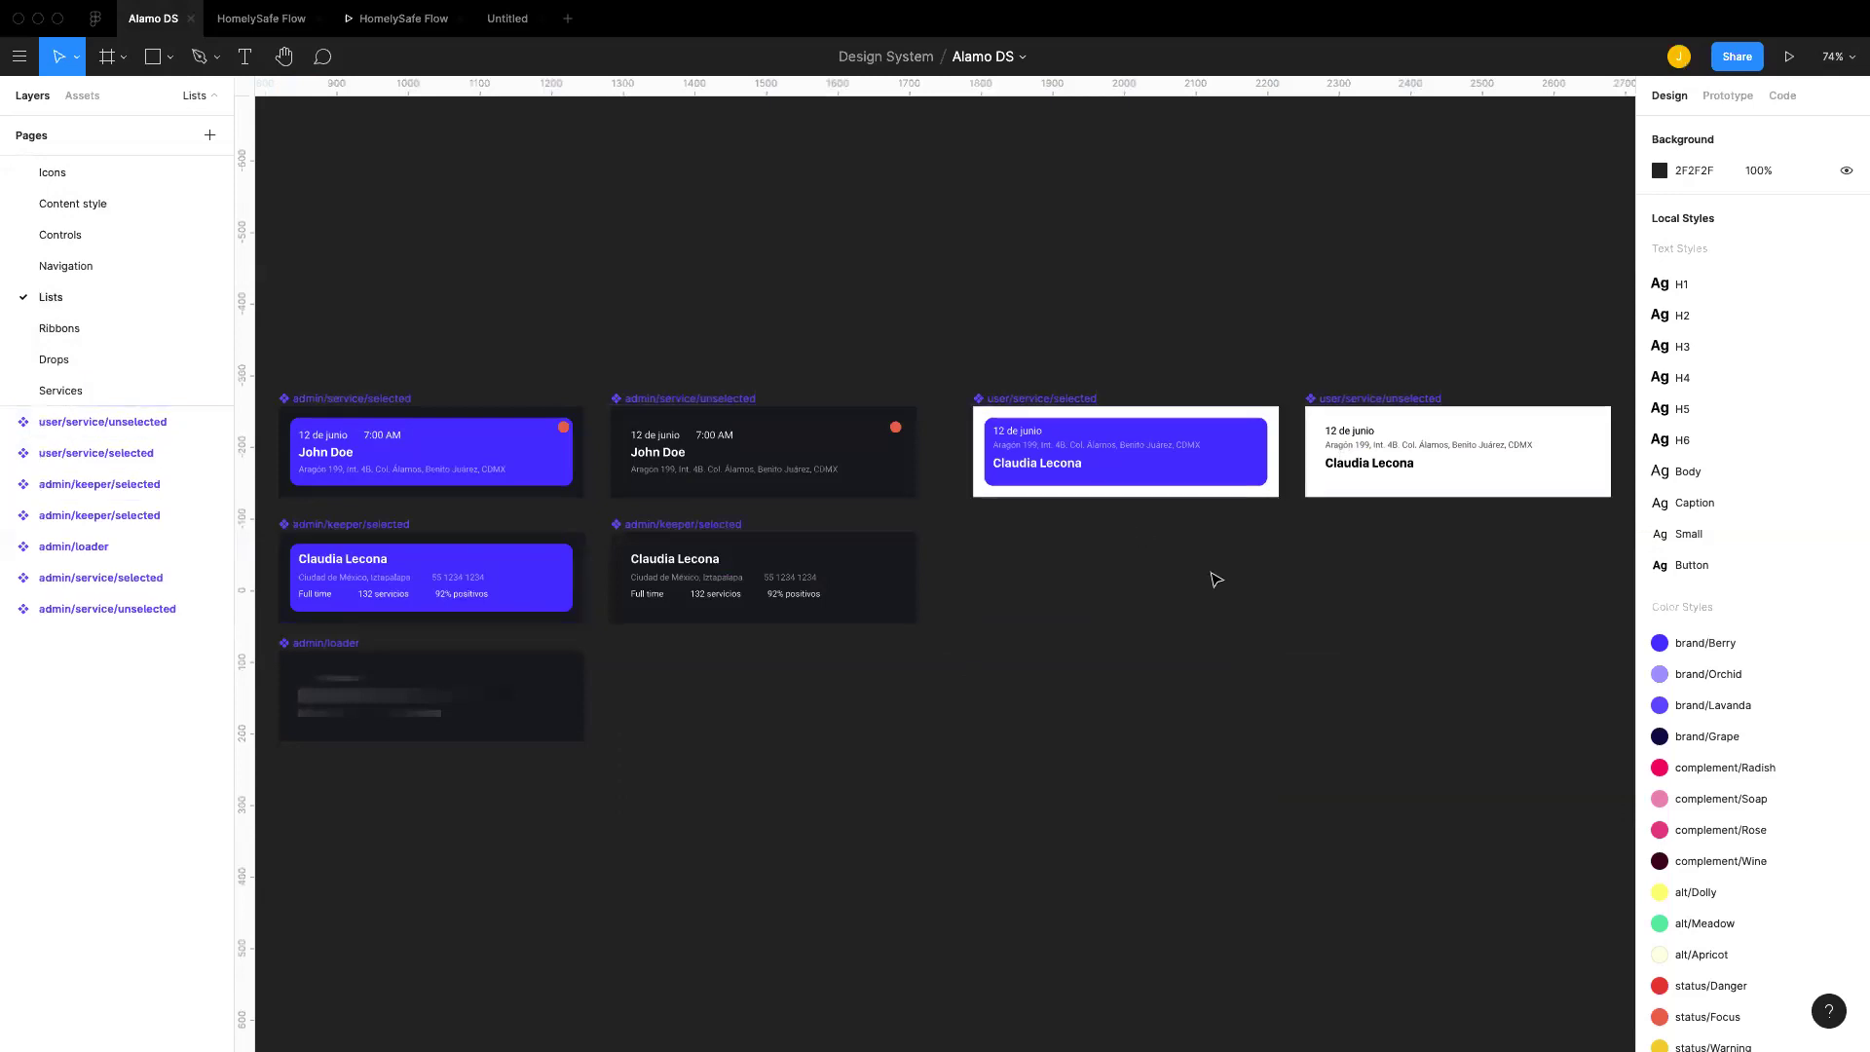
Step: In the Untitled file, delete the brand/Berry rectangle and apply the neutro/Dark color style to Frame 1
click(492, 21)
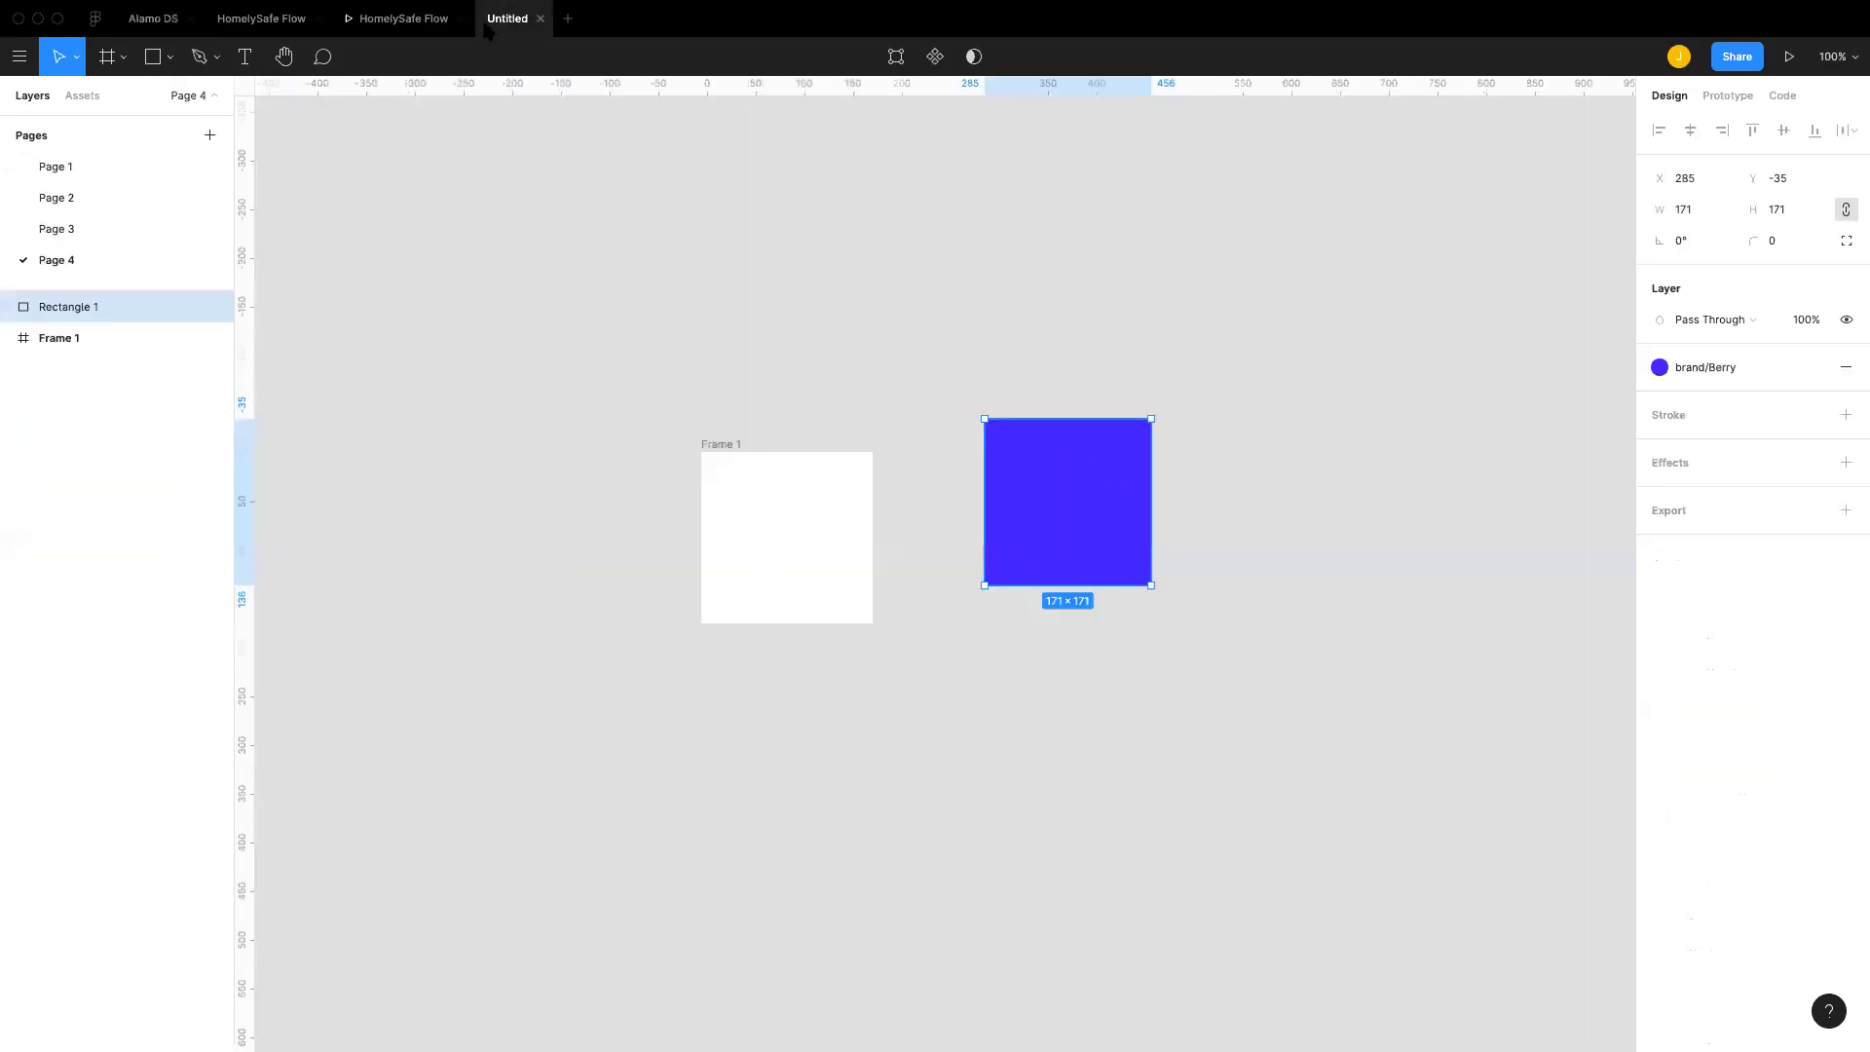
key(Delete)
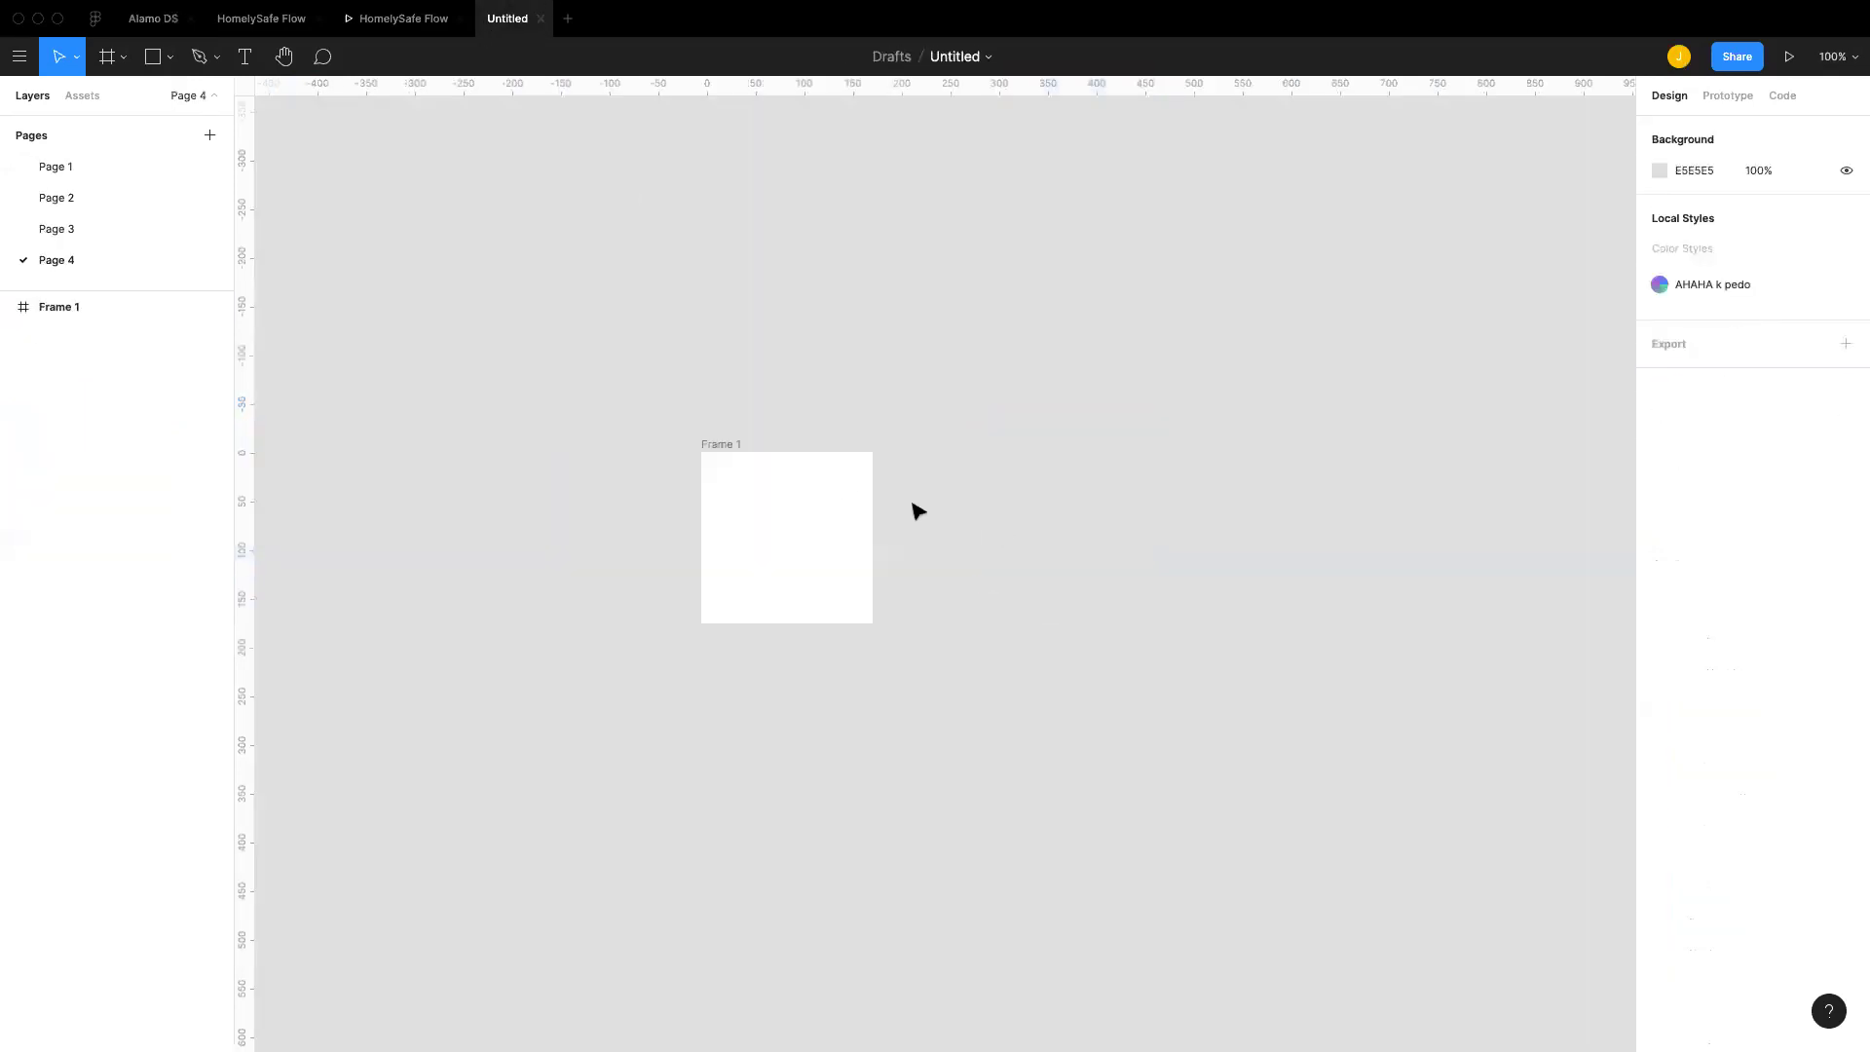
click(722, 446)
click(1815, 525)
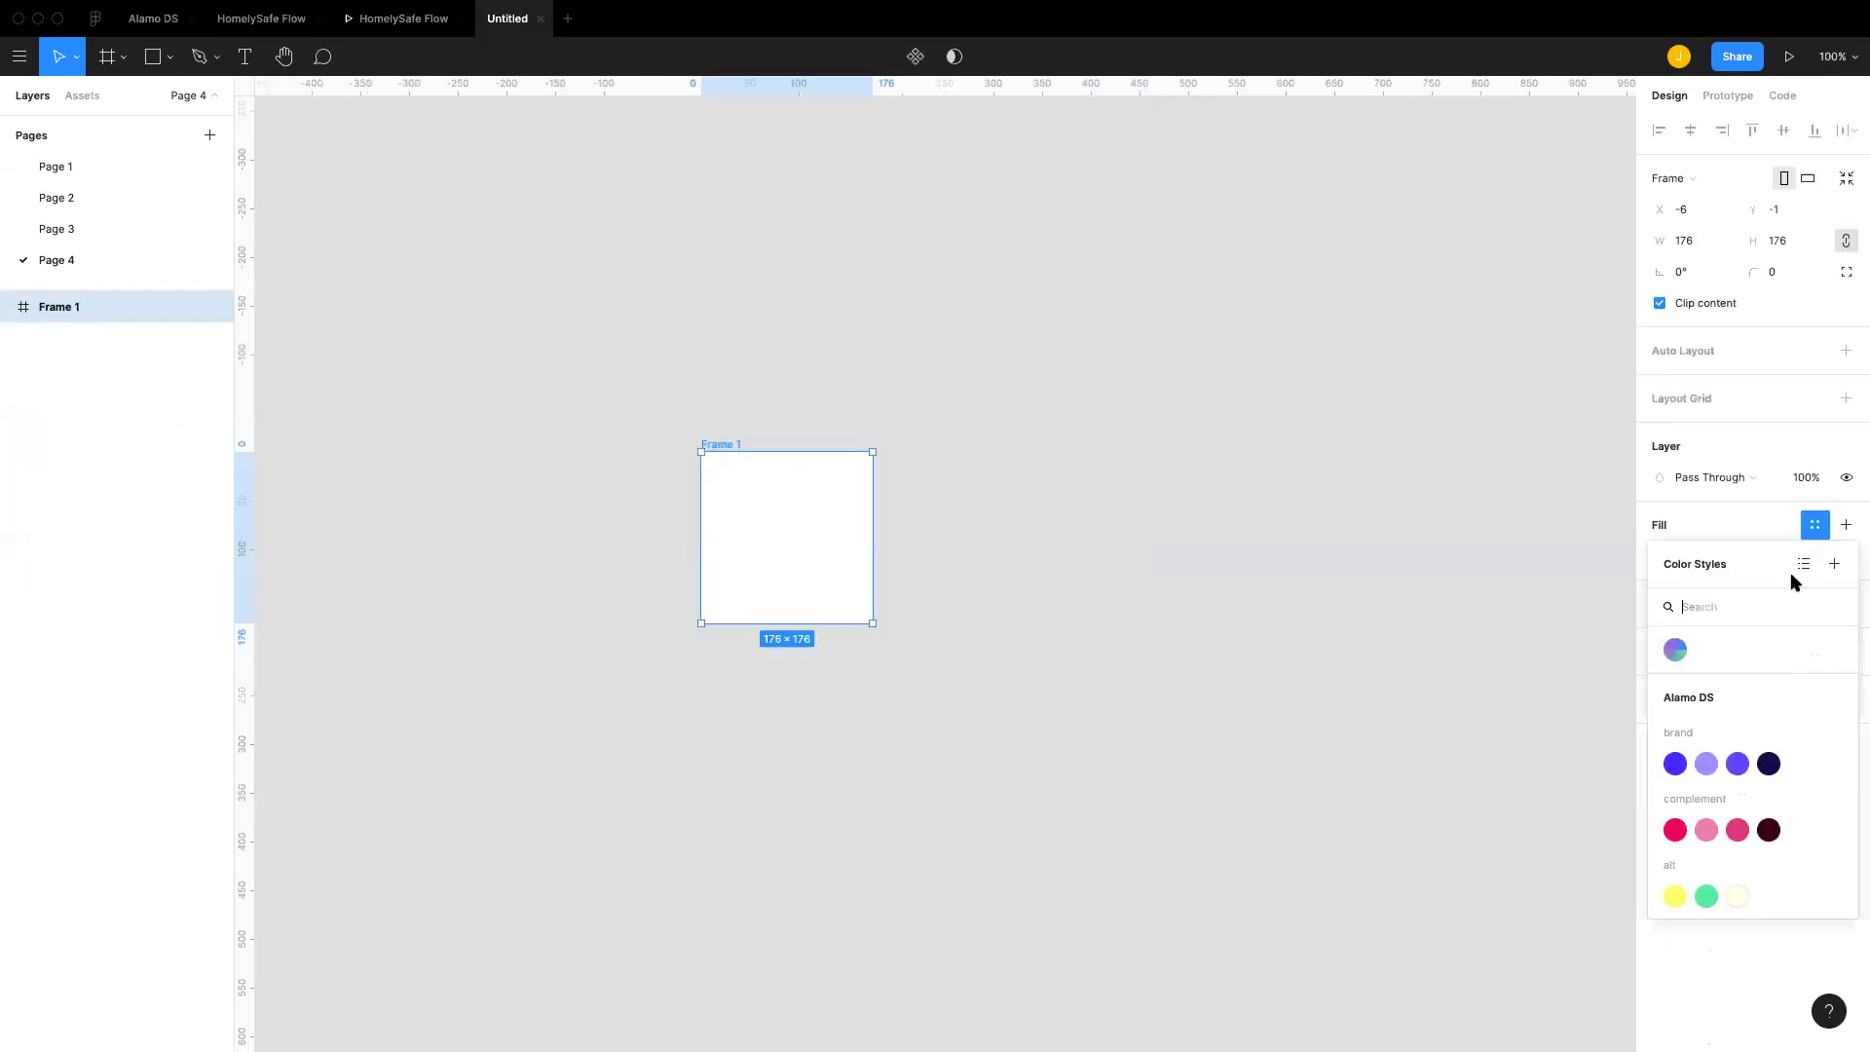
scroll(1702, 800, down, 5)
click(1675, 728)
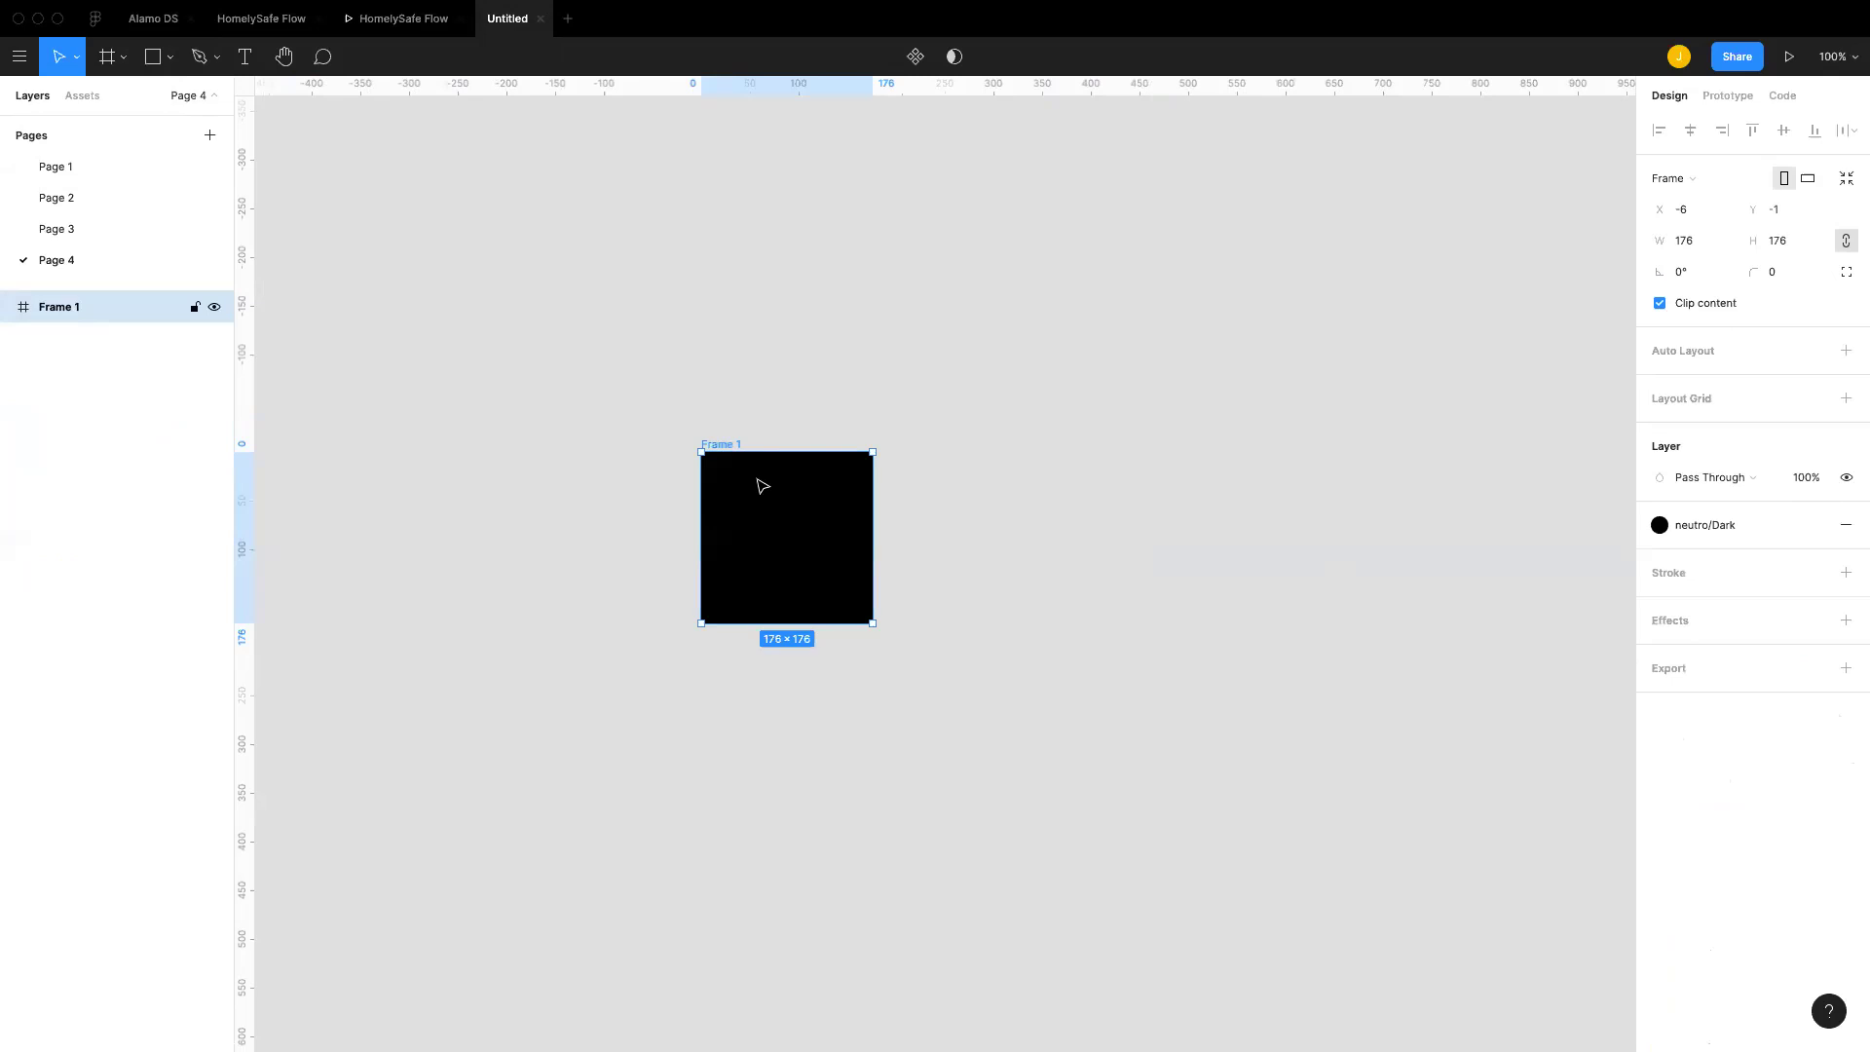
Step: Draw an 87 × 87 circle at about X 44, Y 26 inside Frame 1 and fill it with the neutro/White color style
key(r)
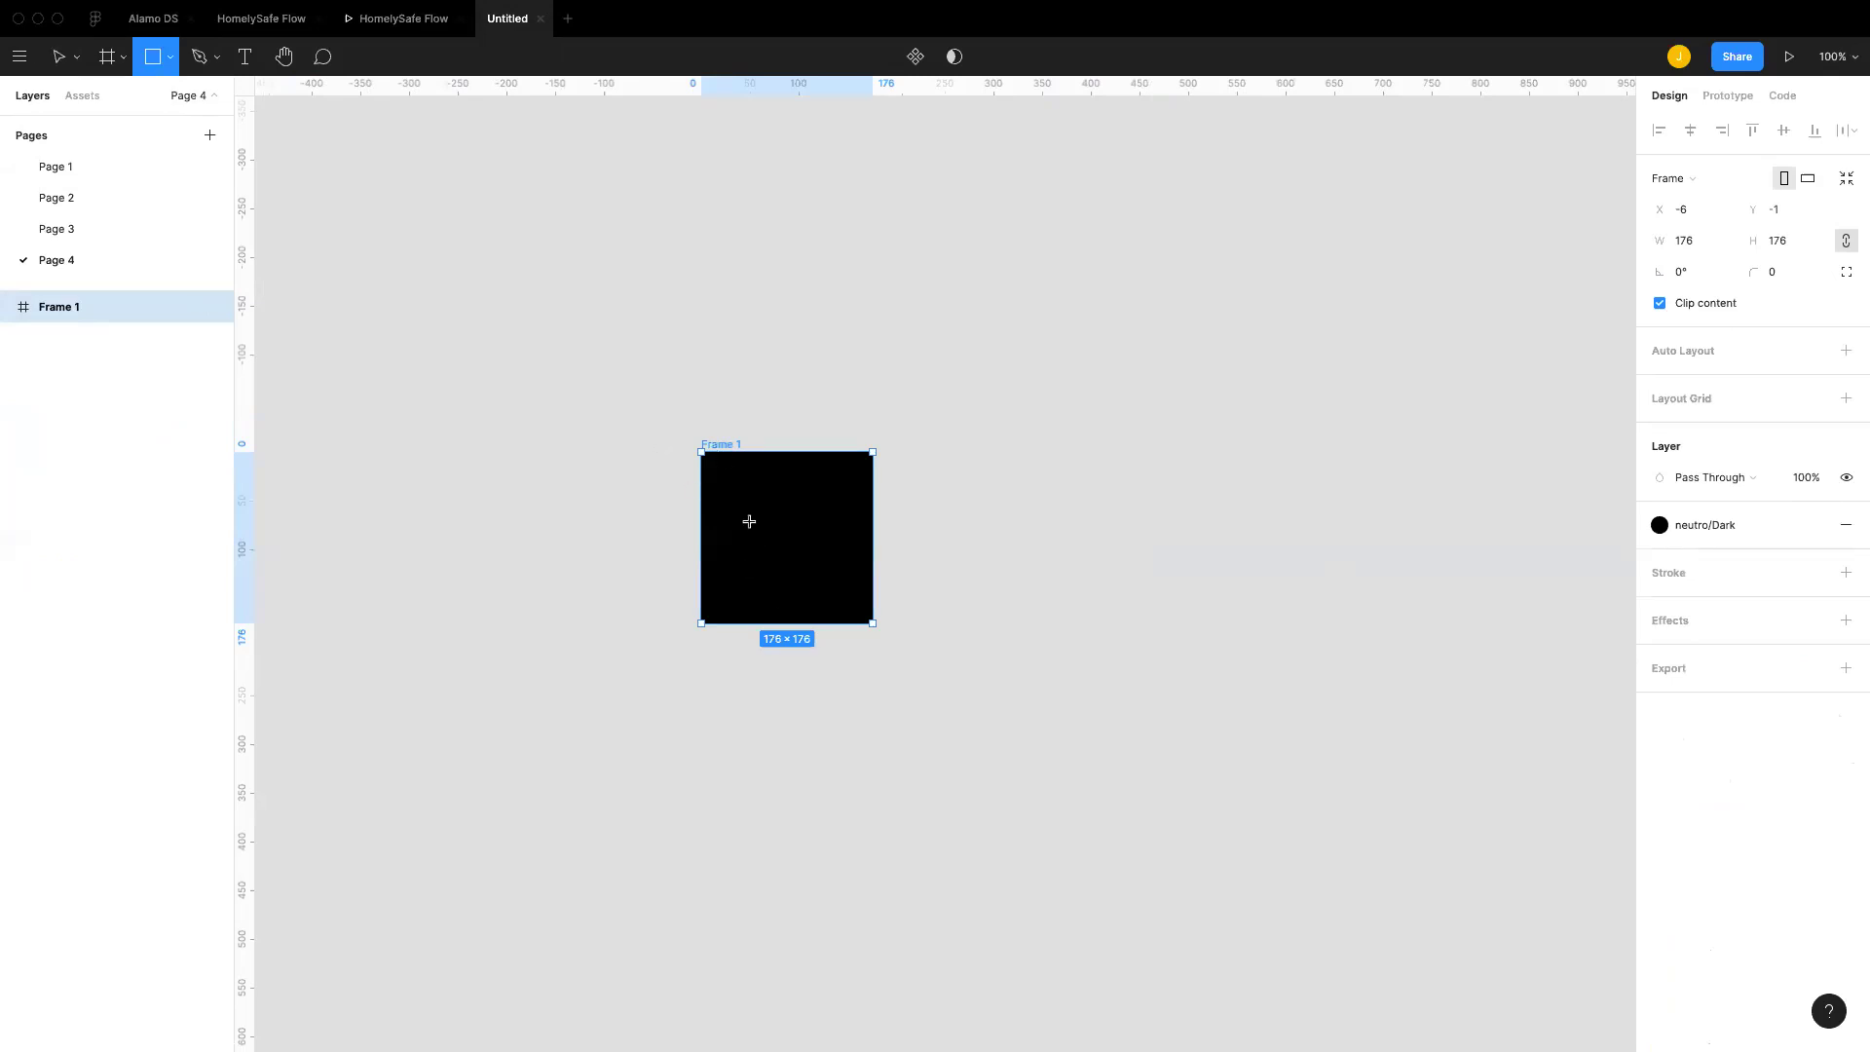
mouse_move(747, 488)
mouse_down()
mouse_move(831, 572)
mouse_move(793, 529)
mouse_up()
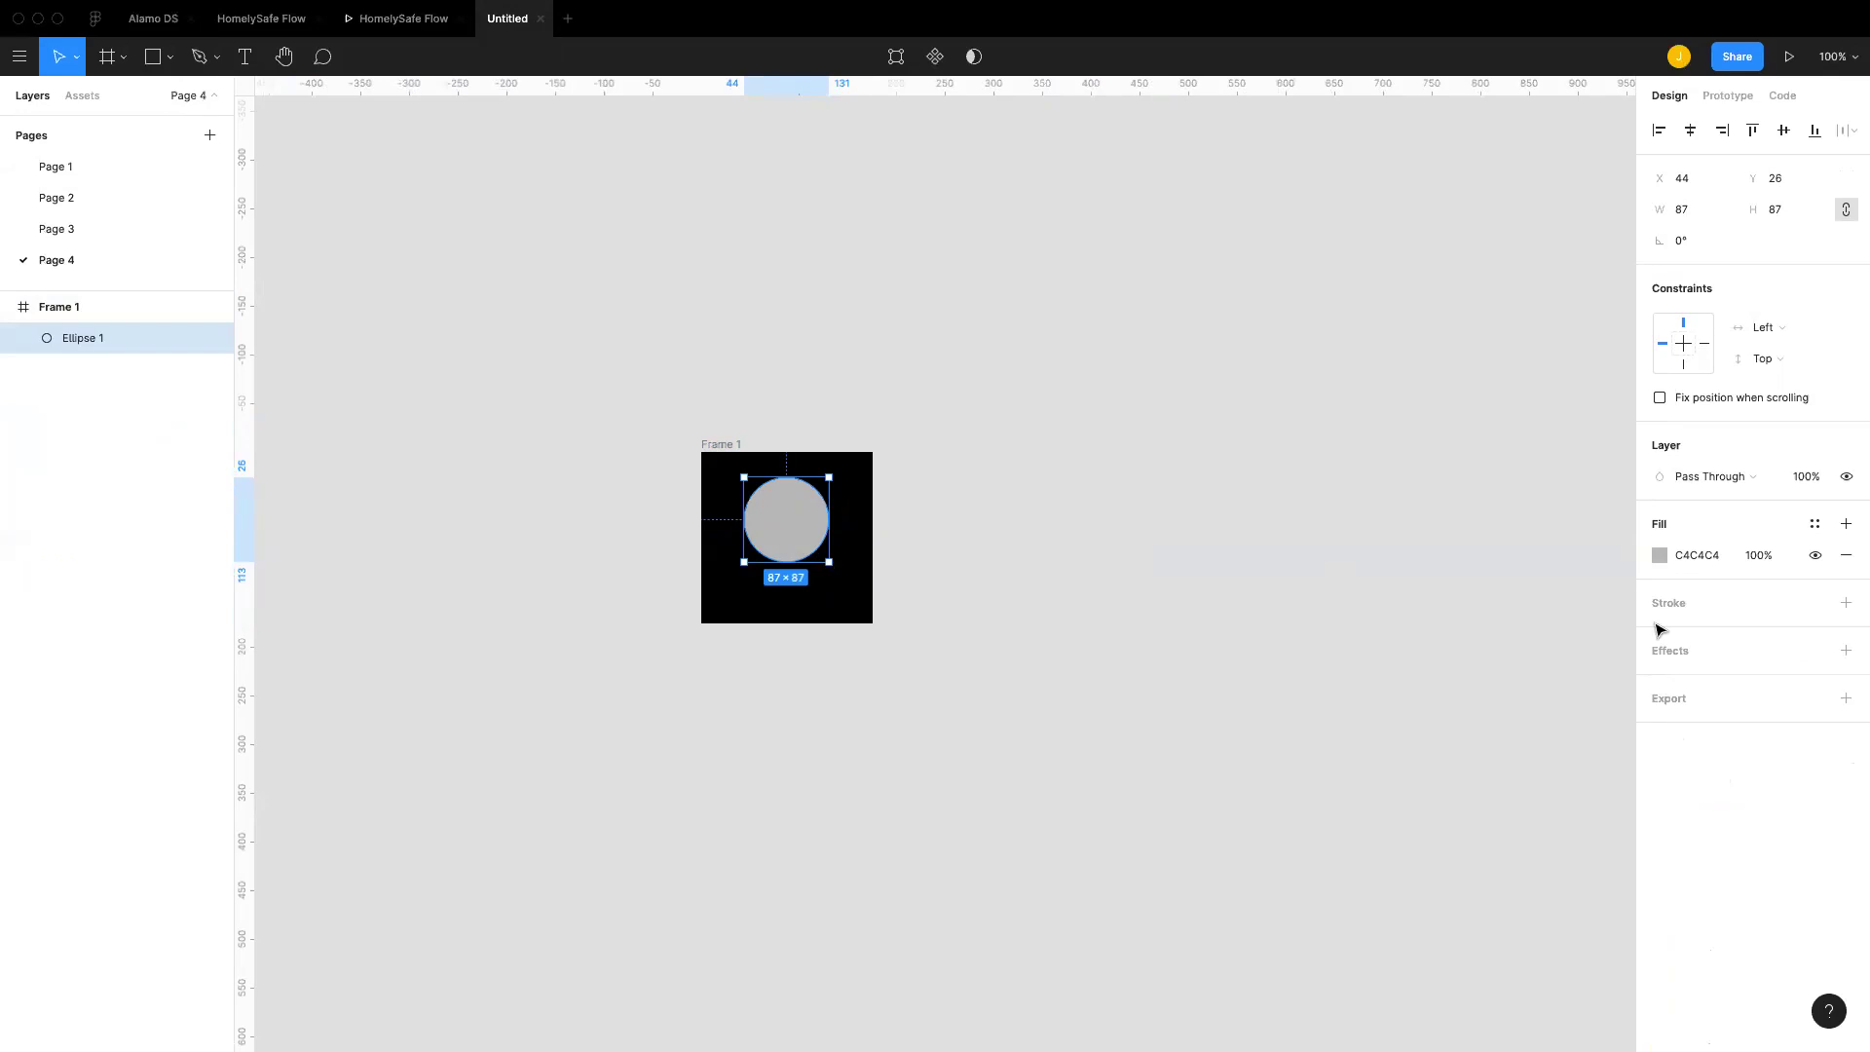
click(1815, 524)
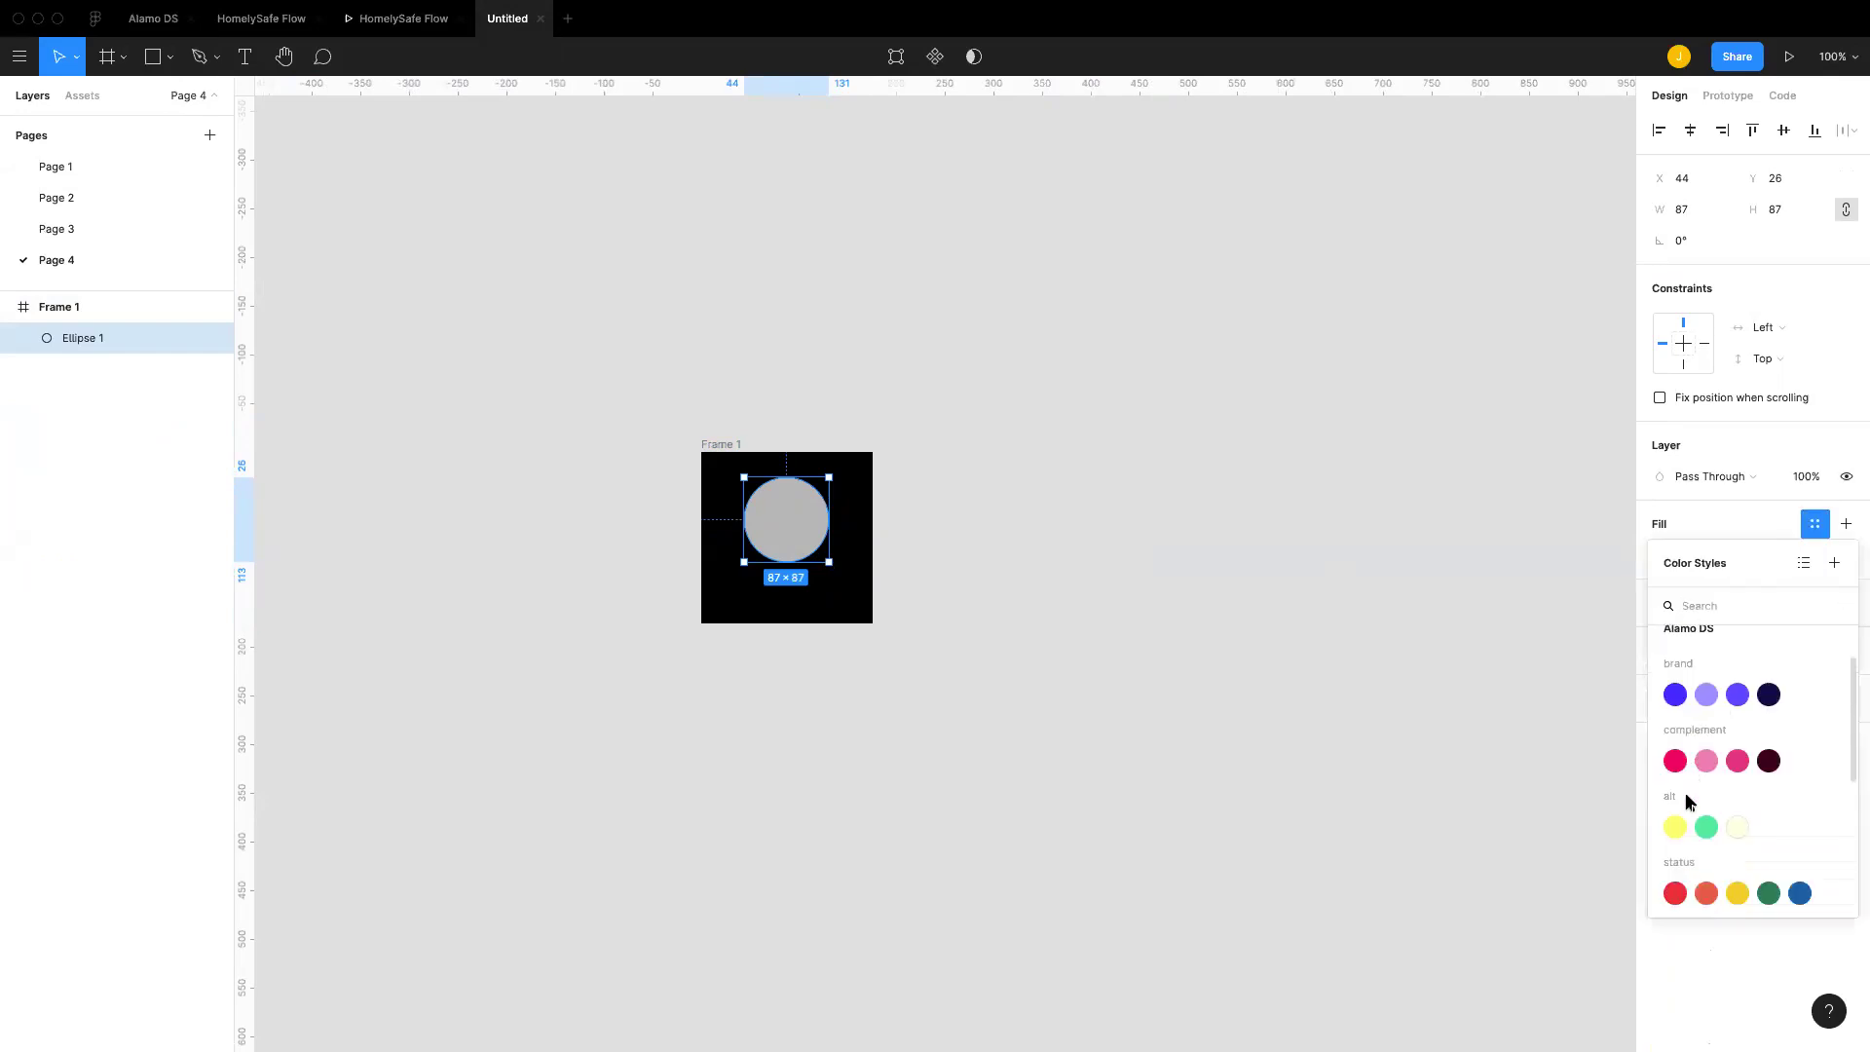
scroll(1688, 801, down, 3)
click(1675, 804)
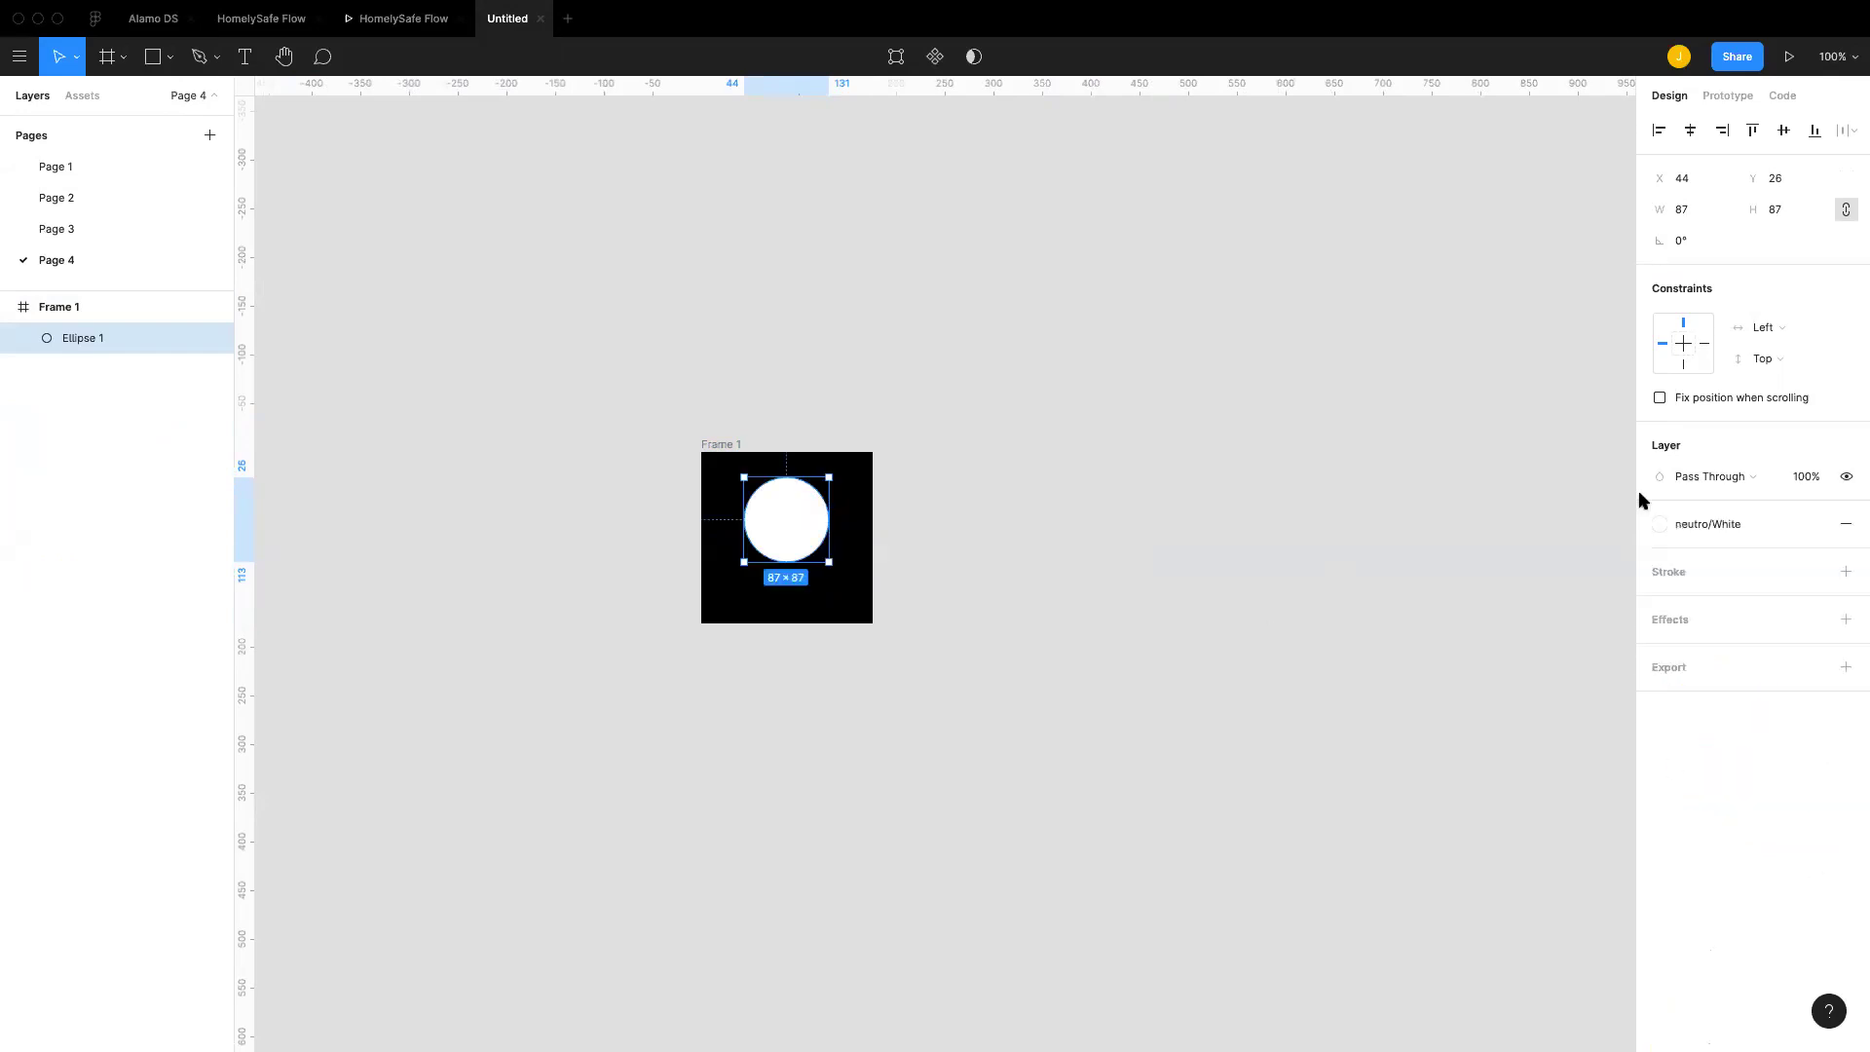
Step: Set the circle's layer opacity to 30%
click(1802, 475)
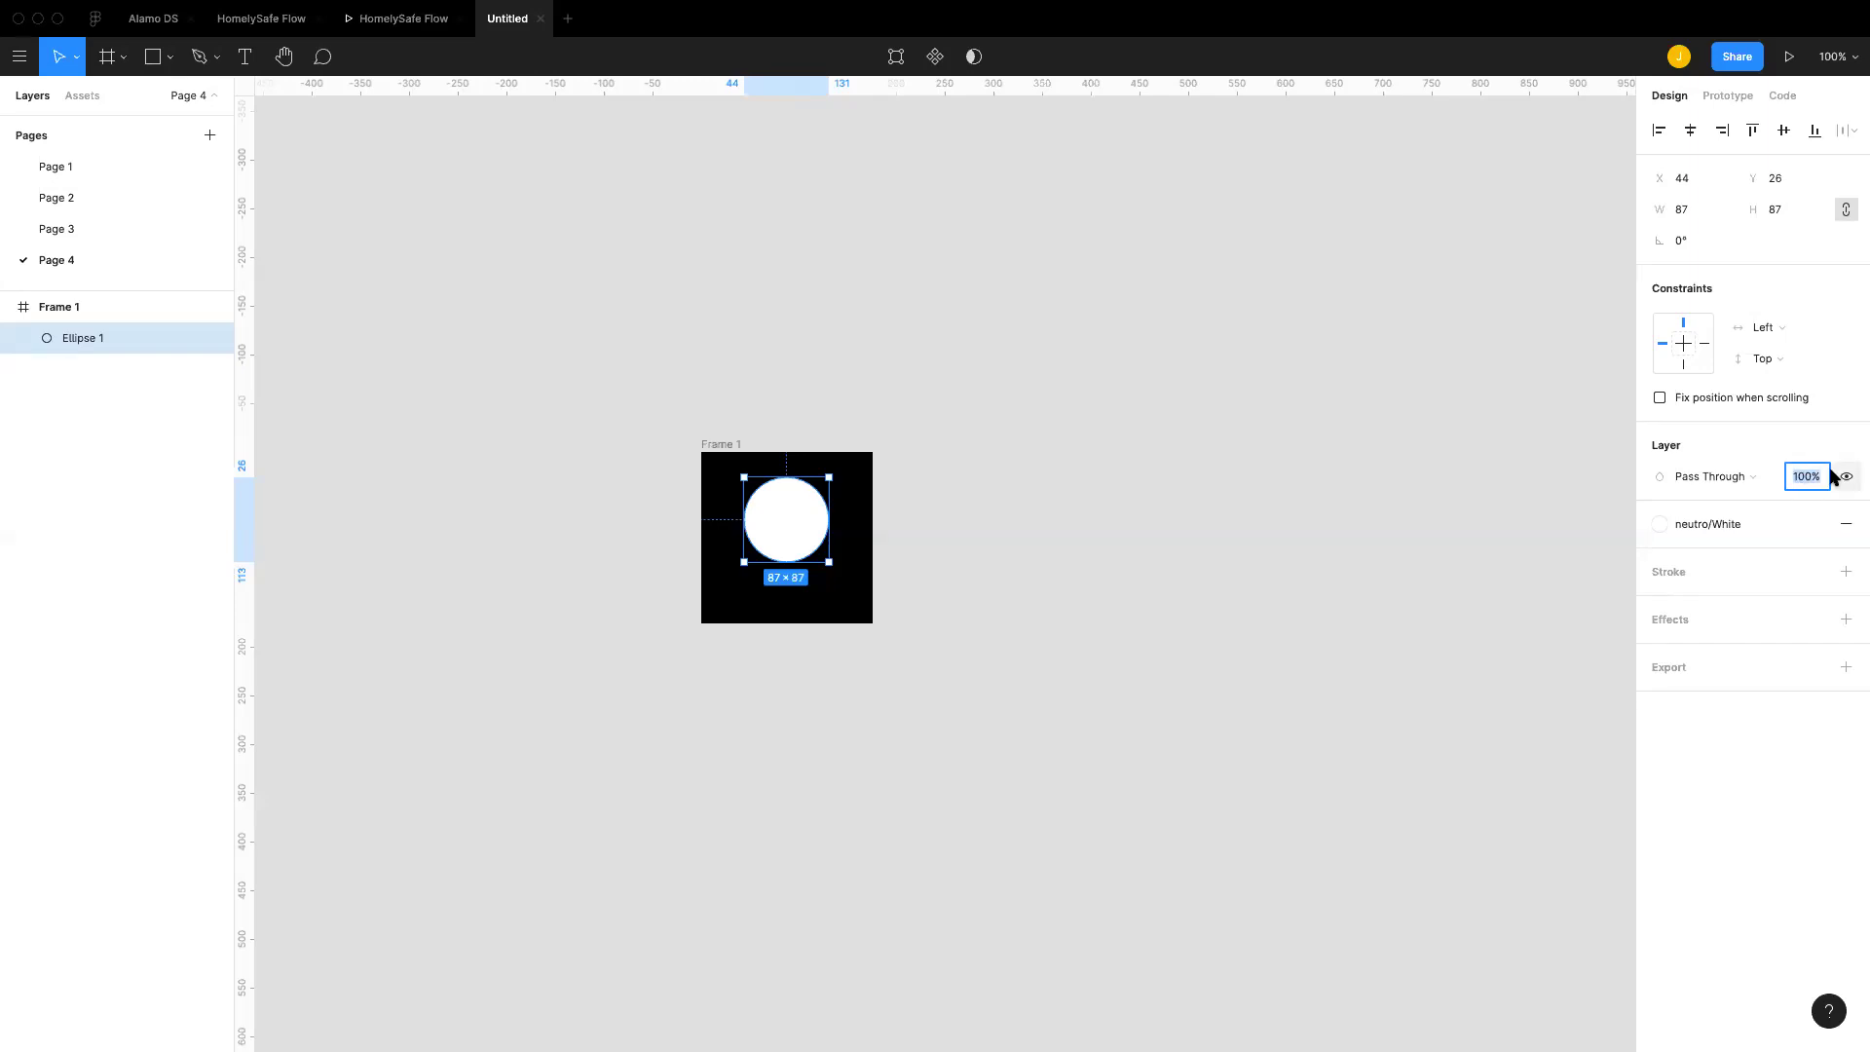
text(30)
key(Return)
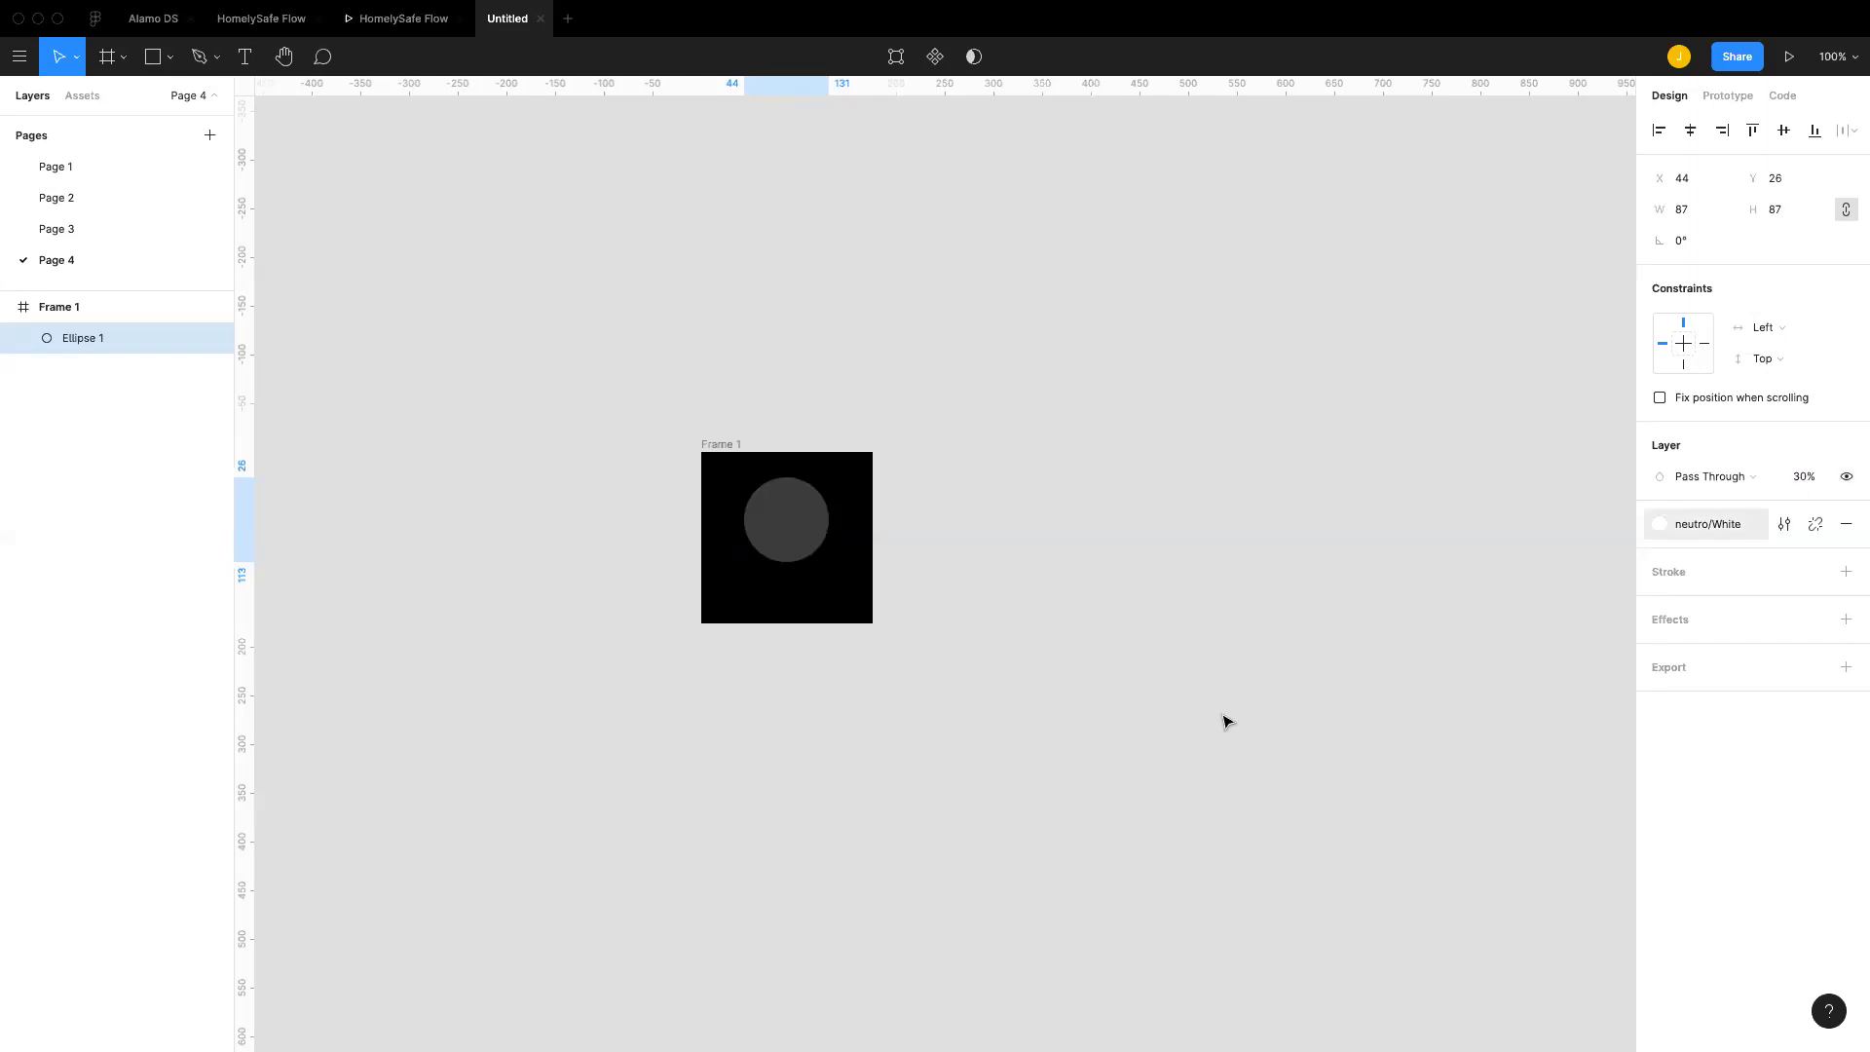
Step: Duplicate the circle in place and shrink the copy about its center to roughly half the size
key(alt)
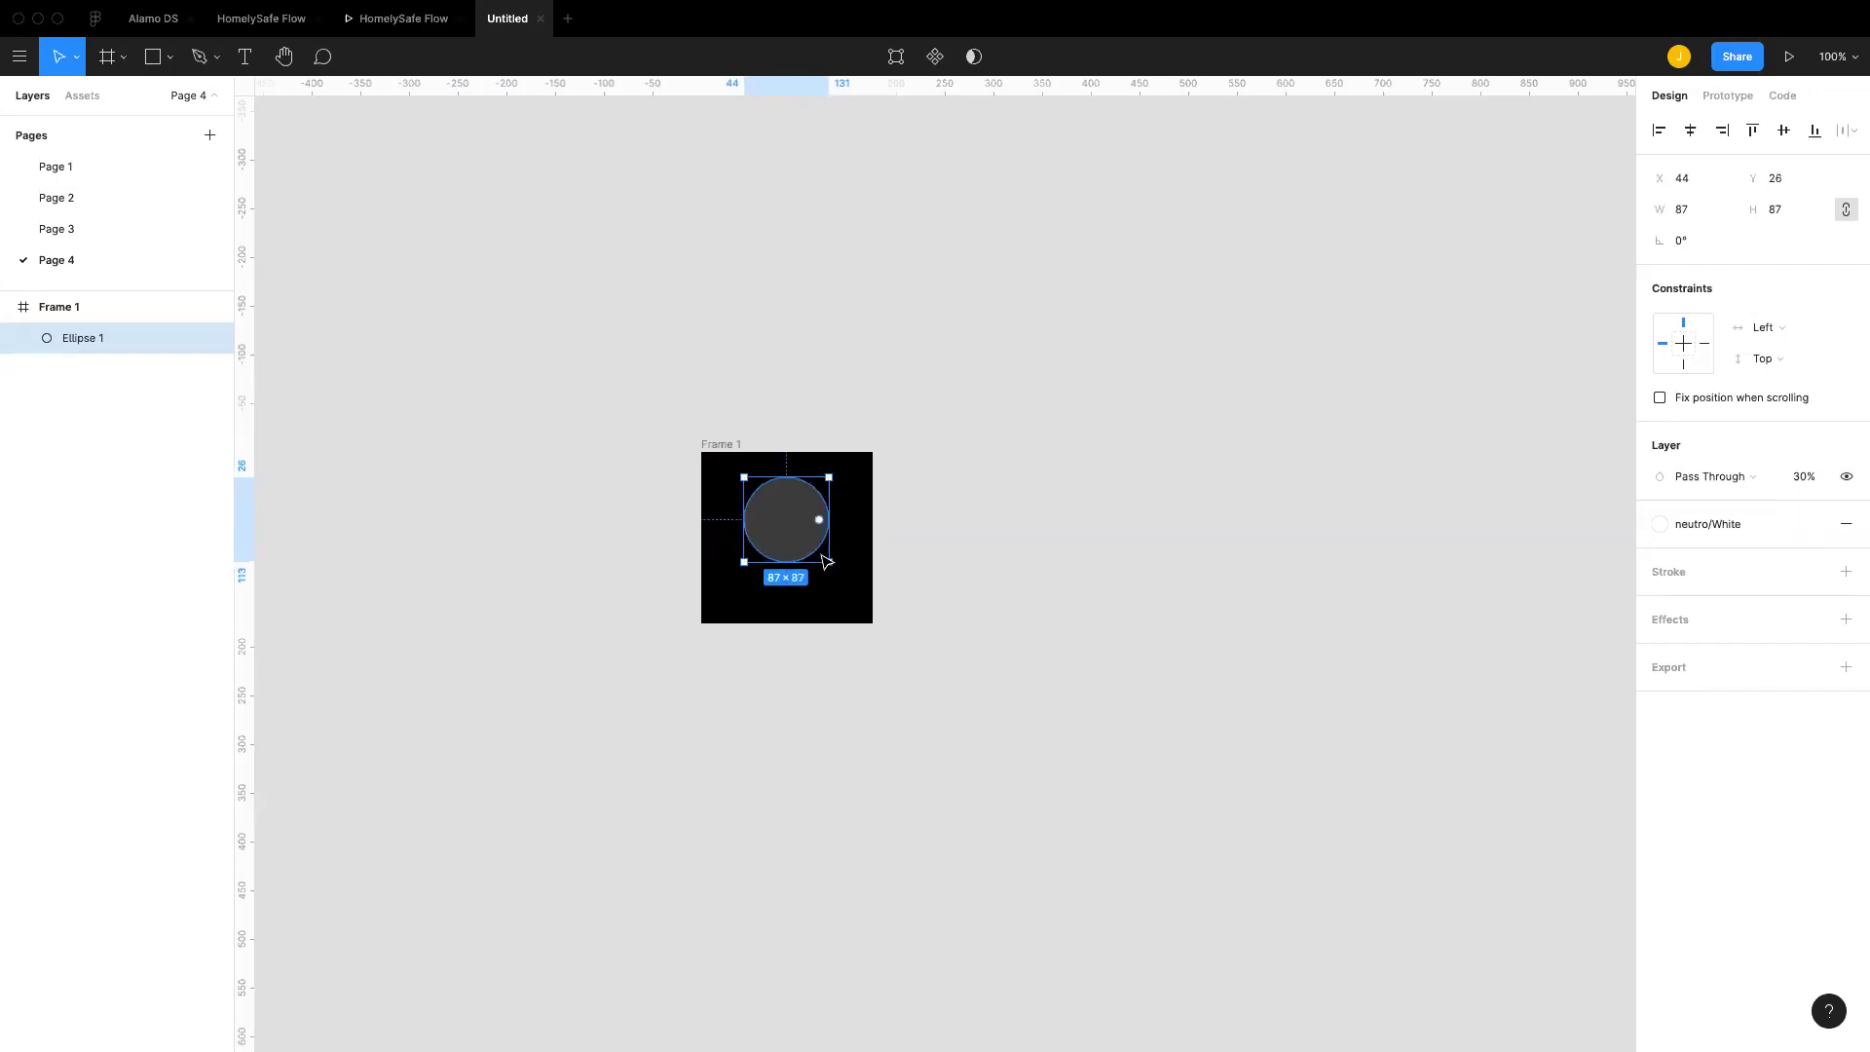
key(ctrl+v)
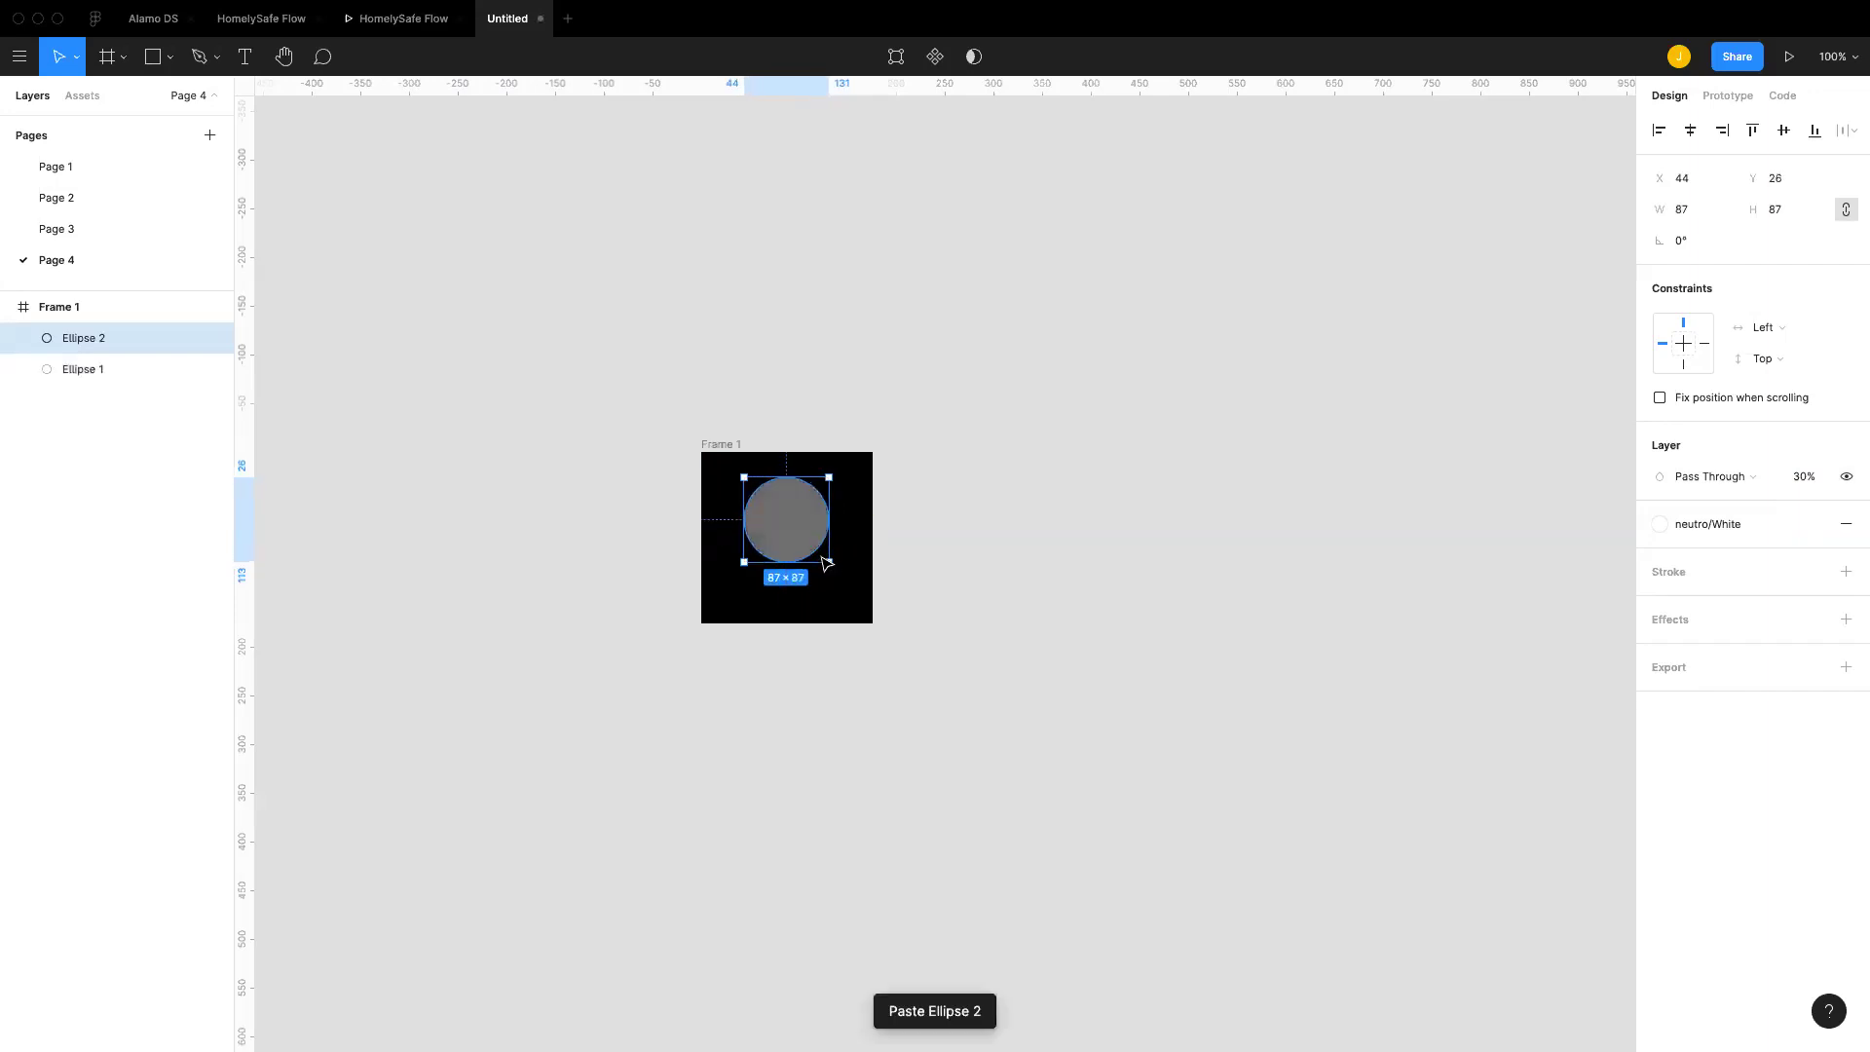
drag(827, 561, 808, 538)
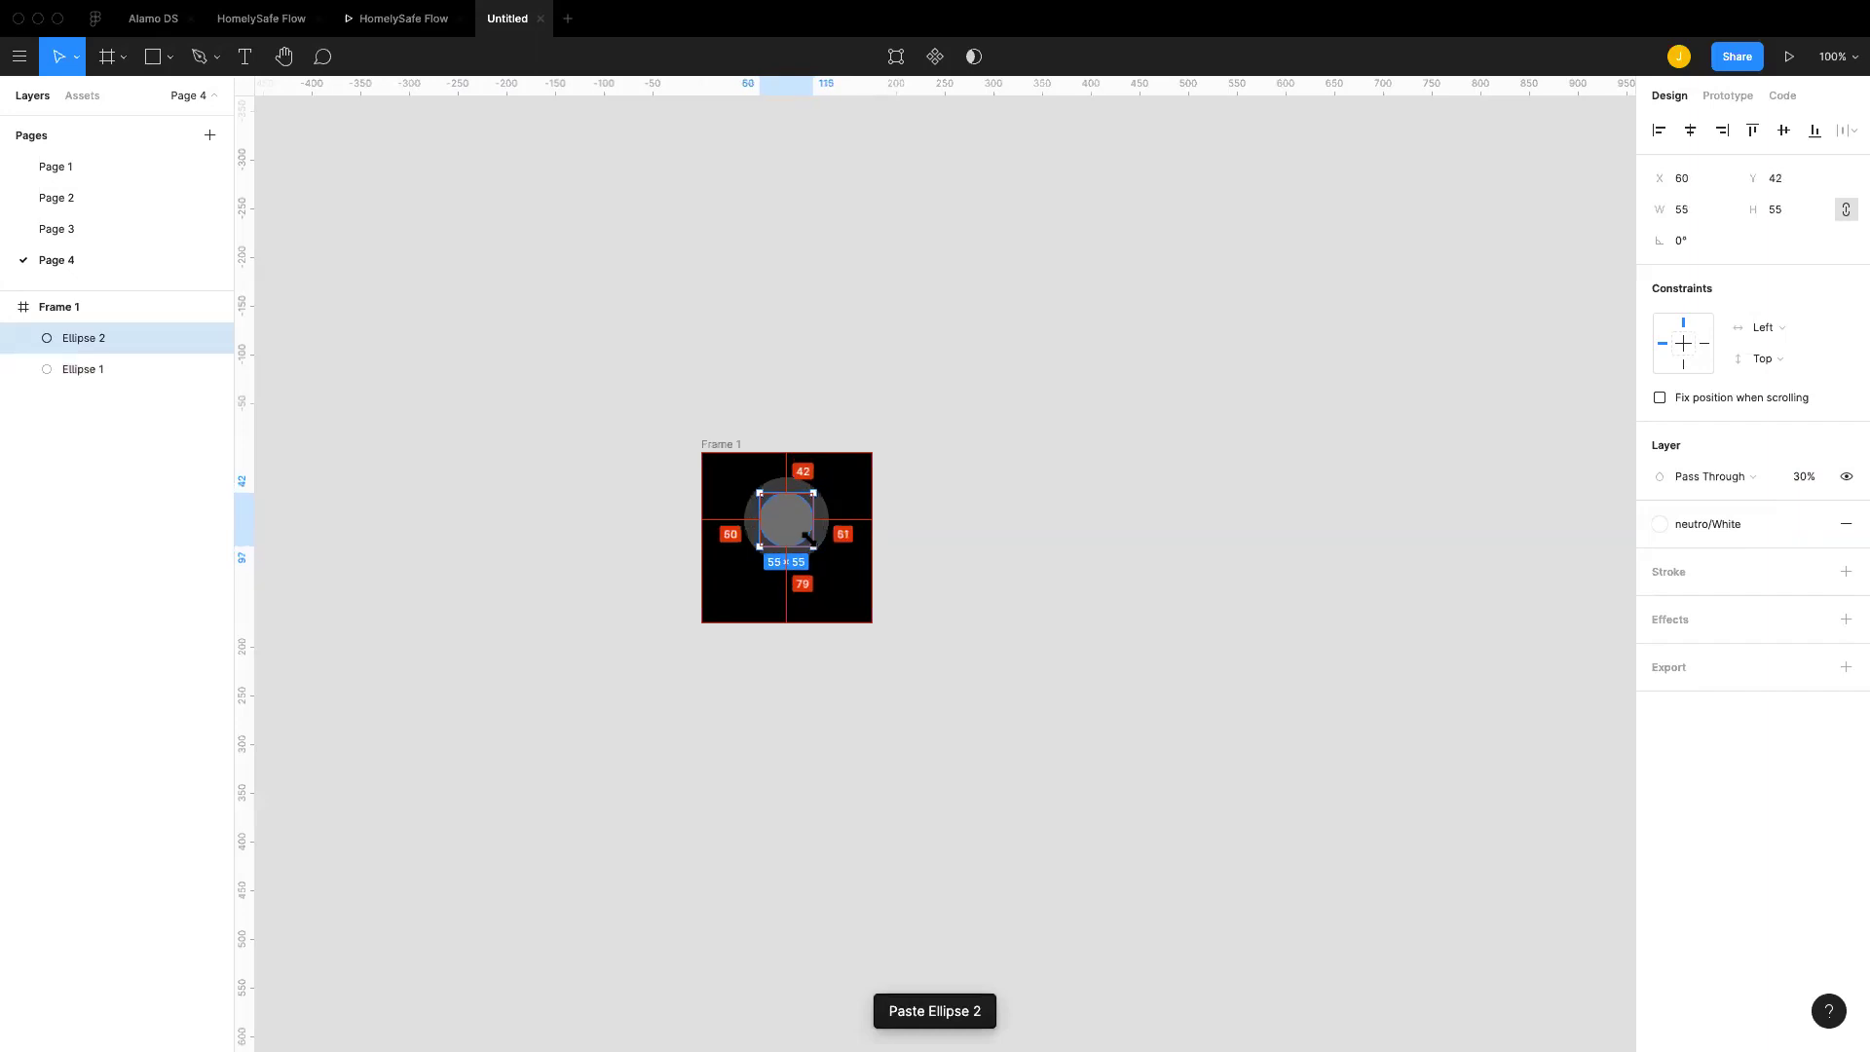
click(1016, 584)
Step: Add the text "Acercate a la terminal" below the circles in Frame 1, at about X 52, Y 147
key(t)
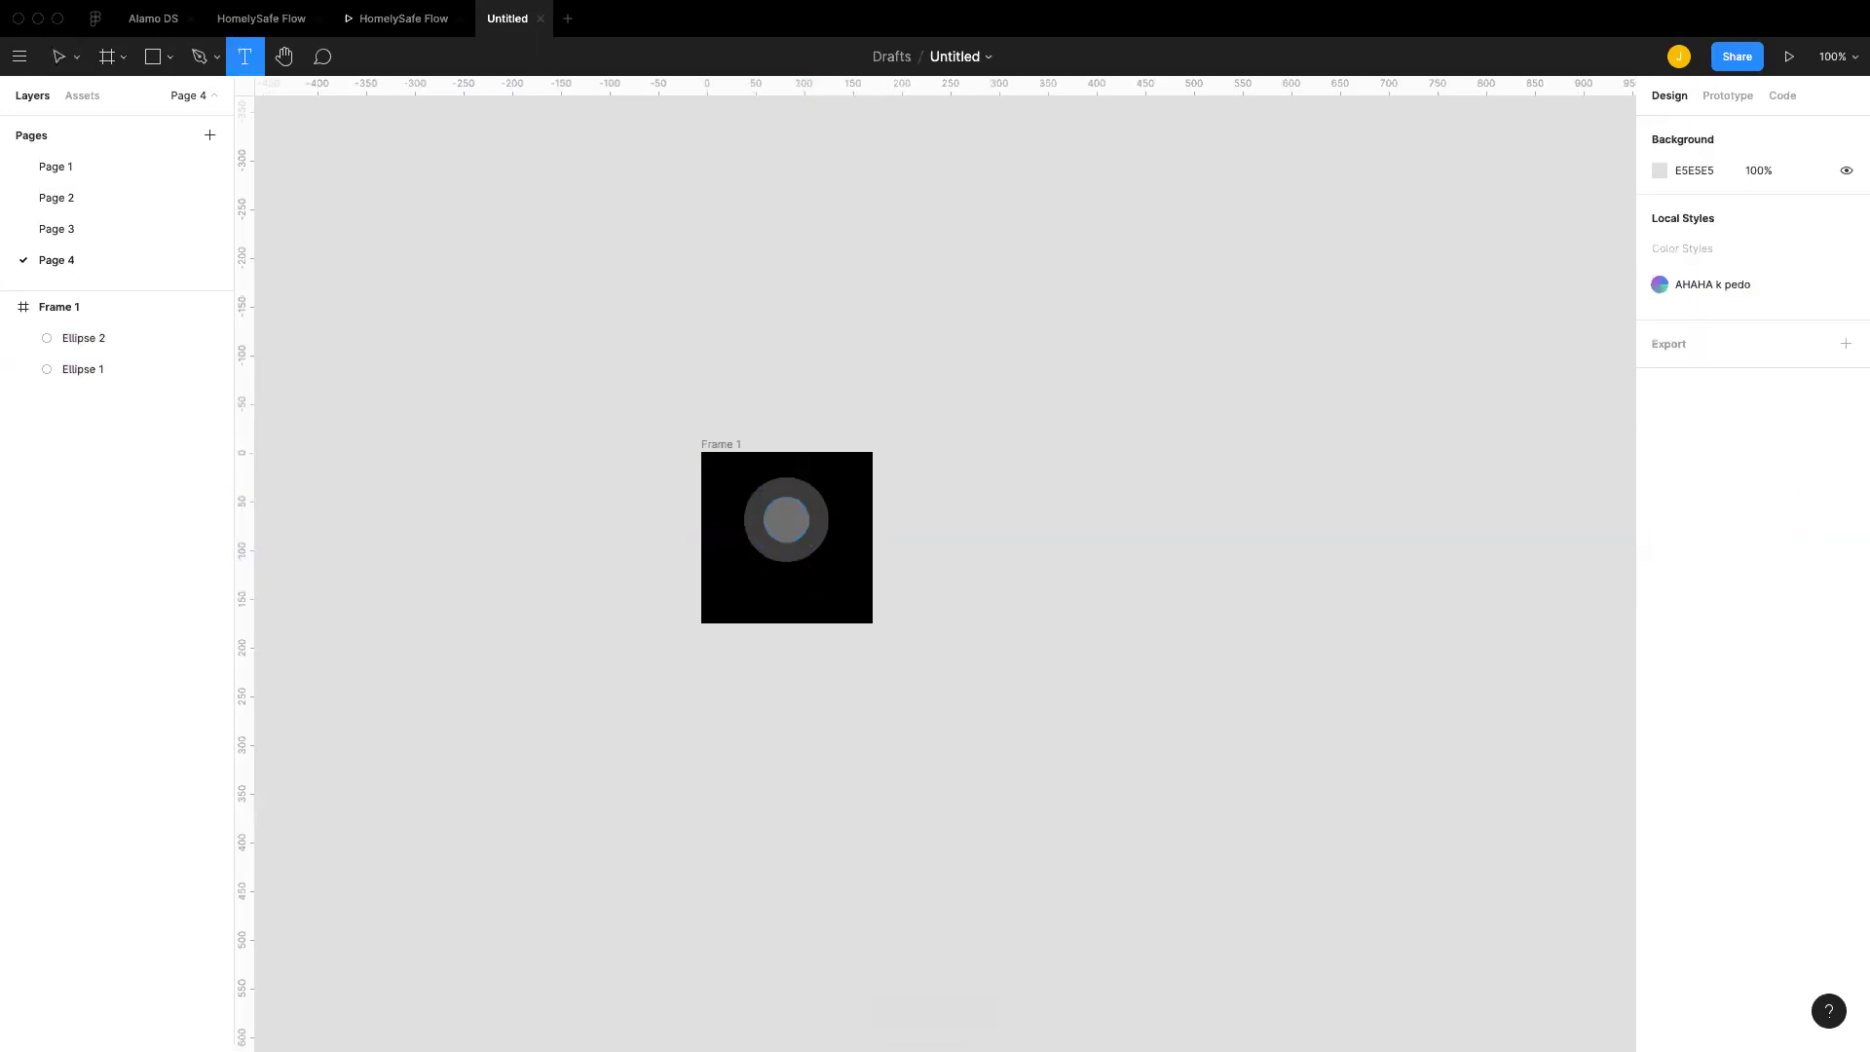
click(752, 599)
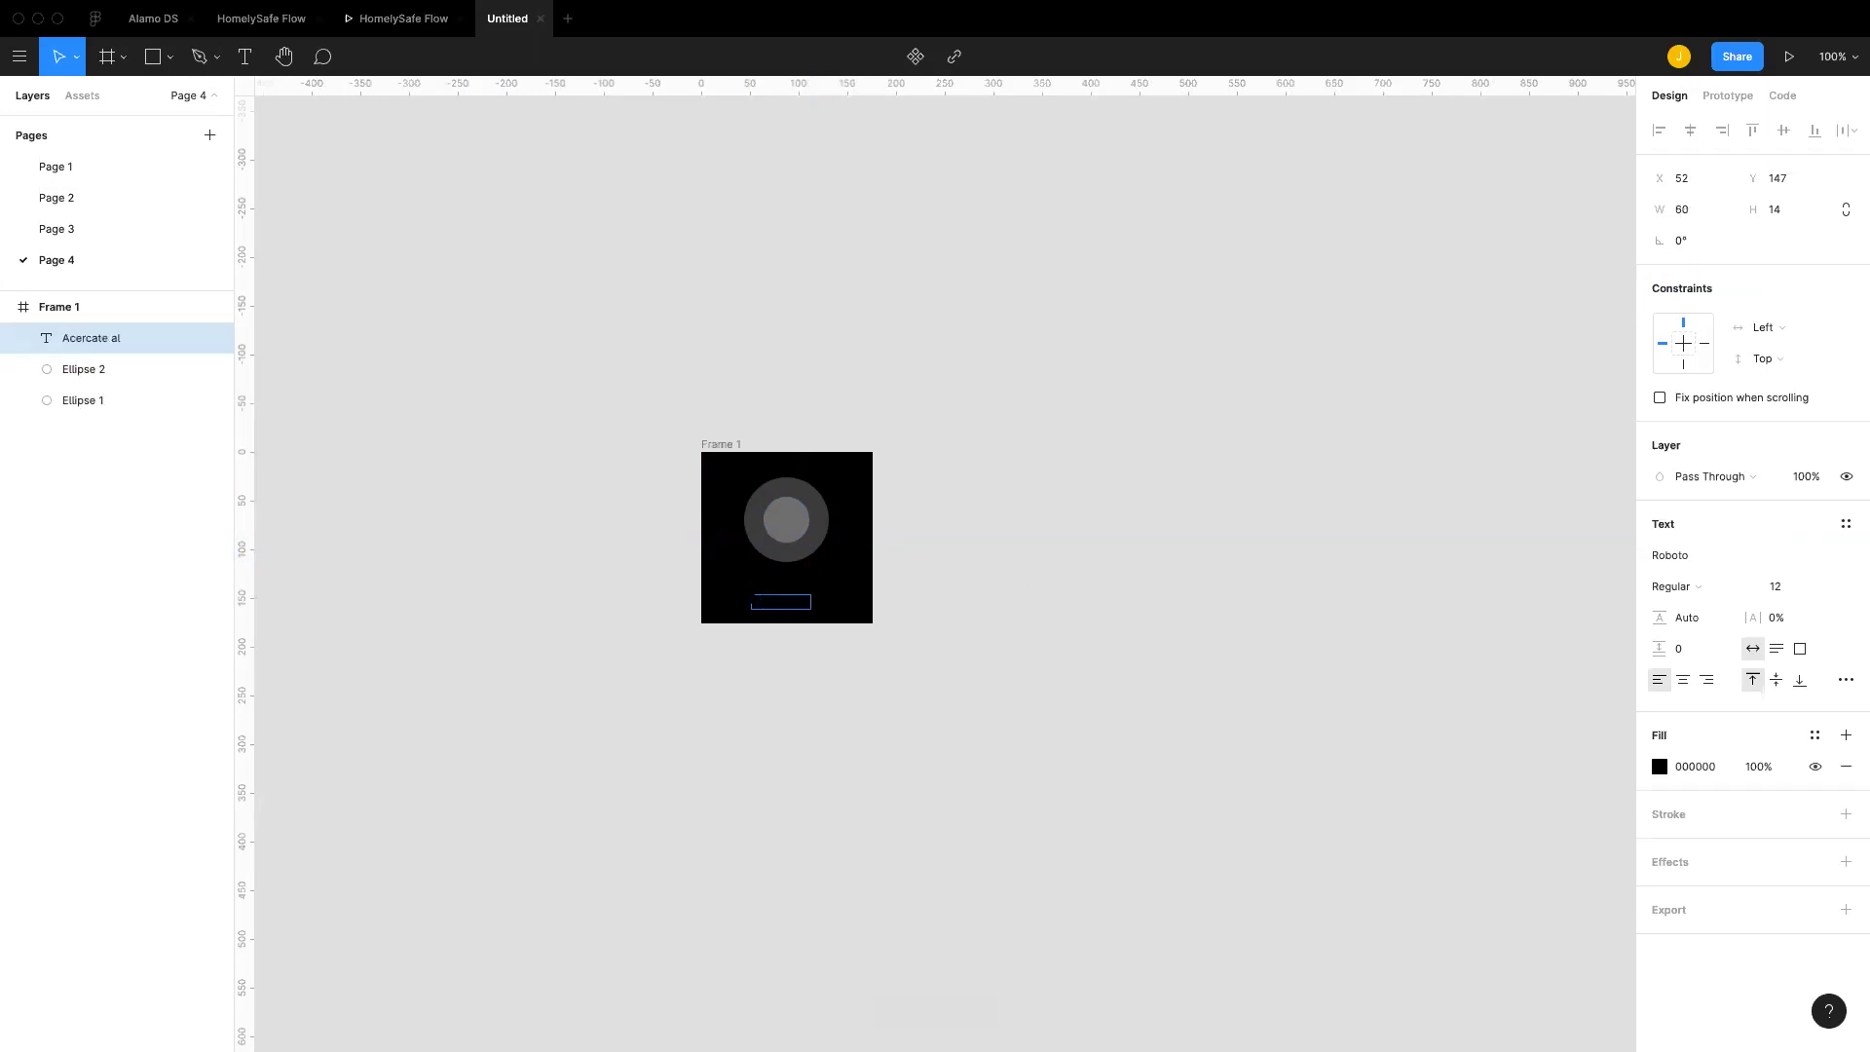
text(Acercate a la terminal)
key(Escape)
Step: Apply the H6 text style and the neutro/White color style to the "Acercate a la terminal" text
click(1844, 529)
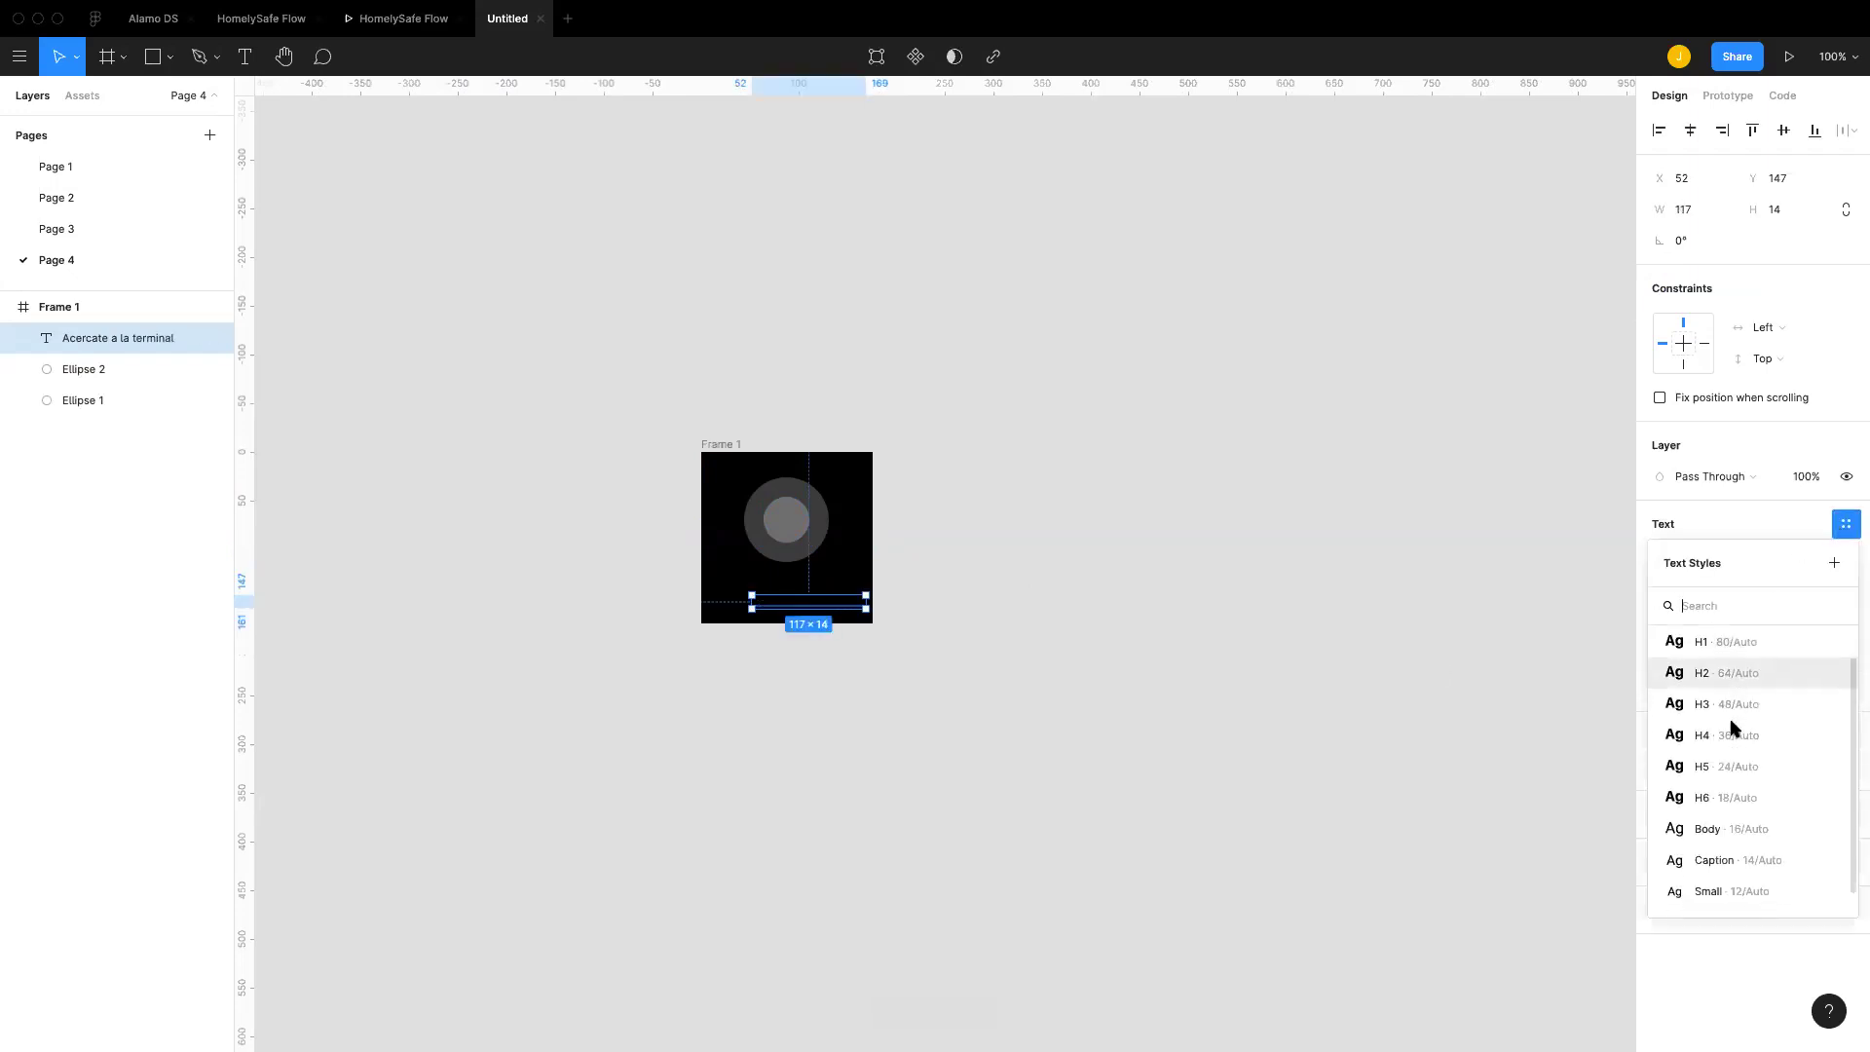
scroll(1709, 809, down, 1)
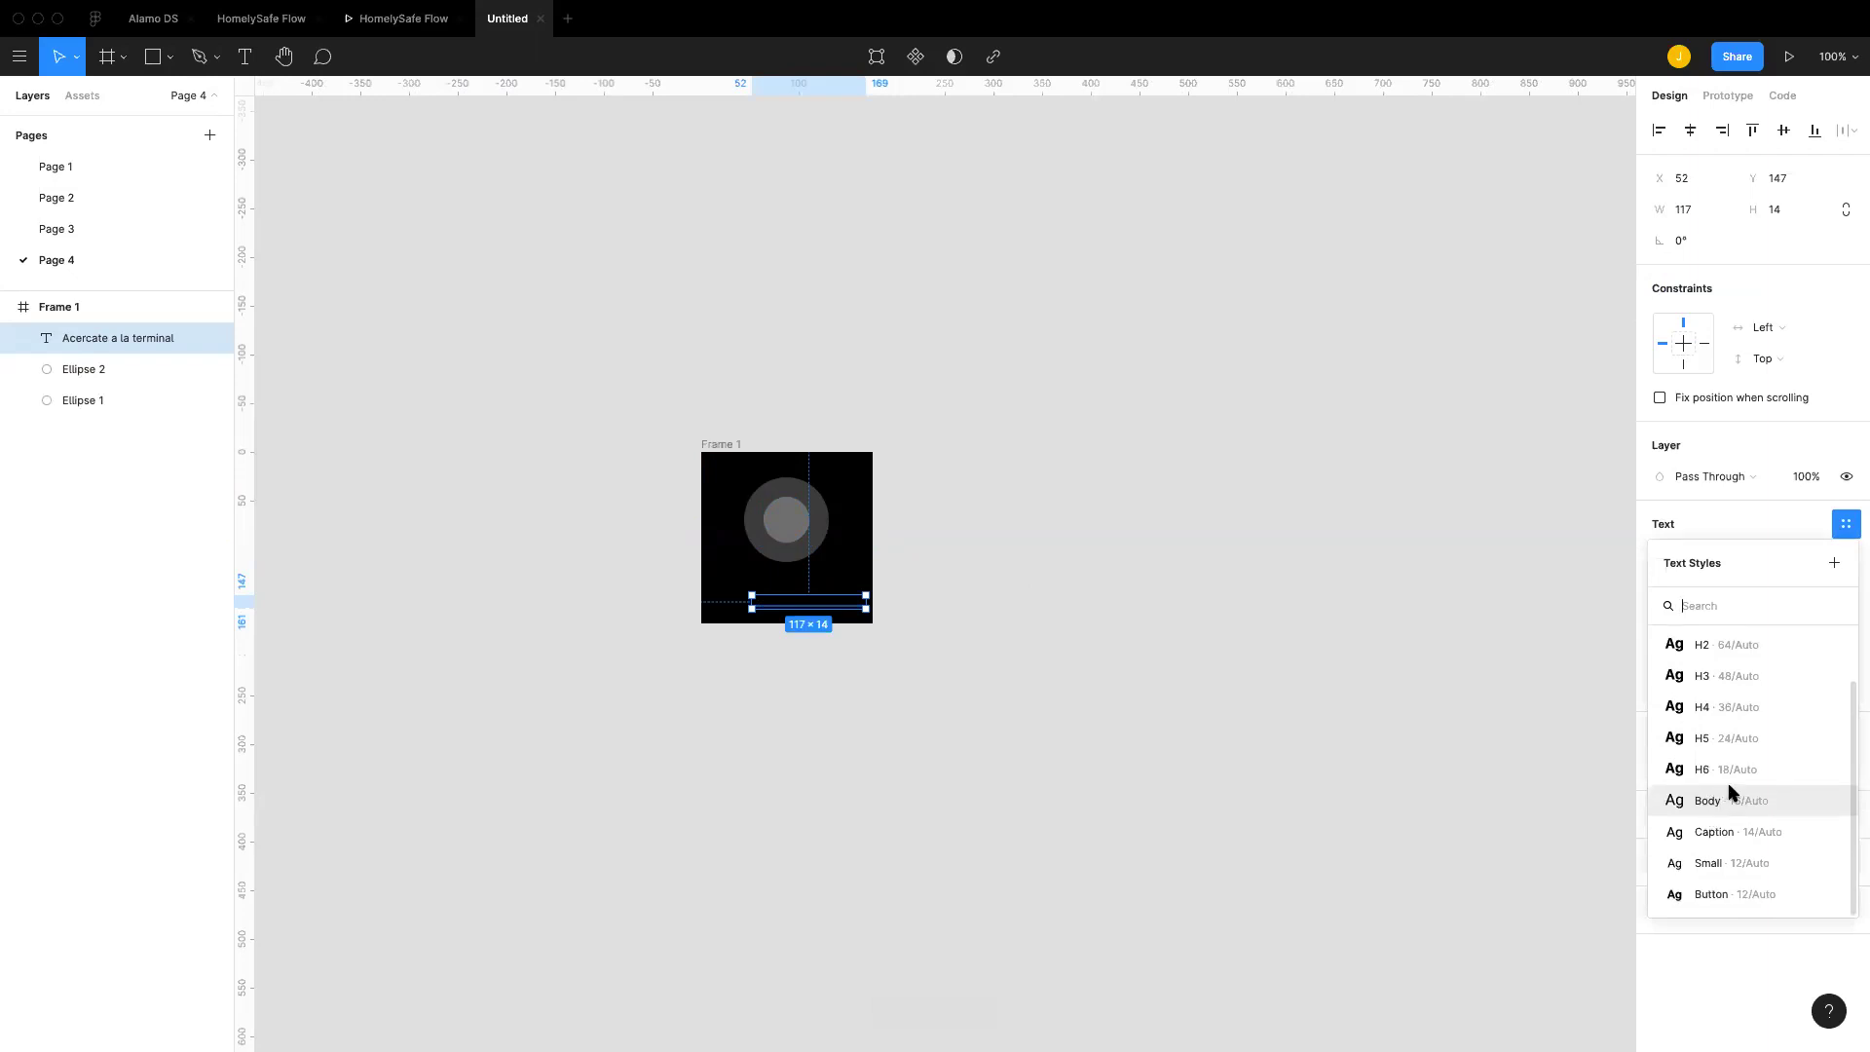
click(1730, 768)
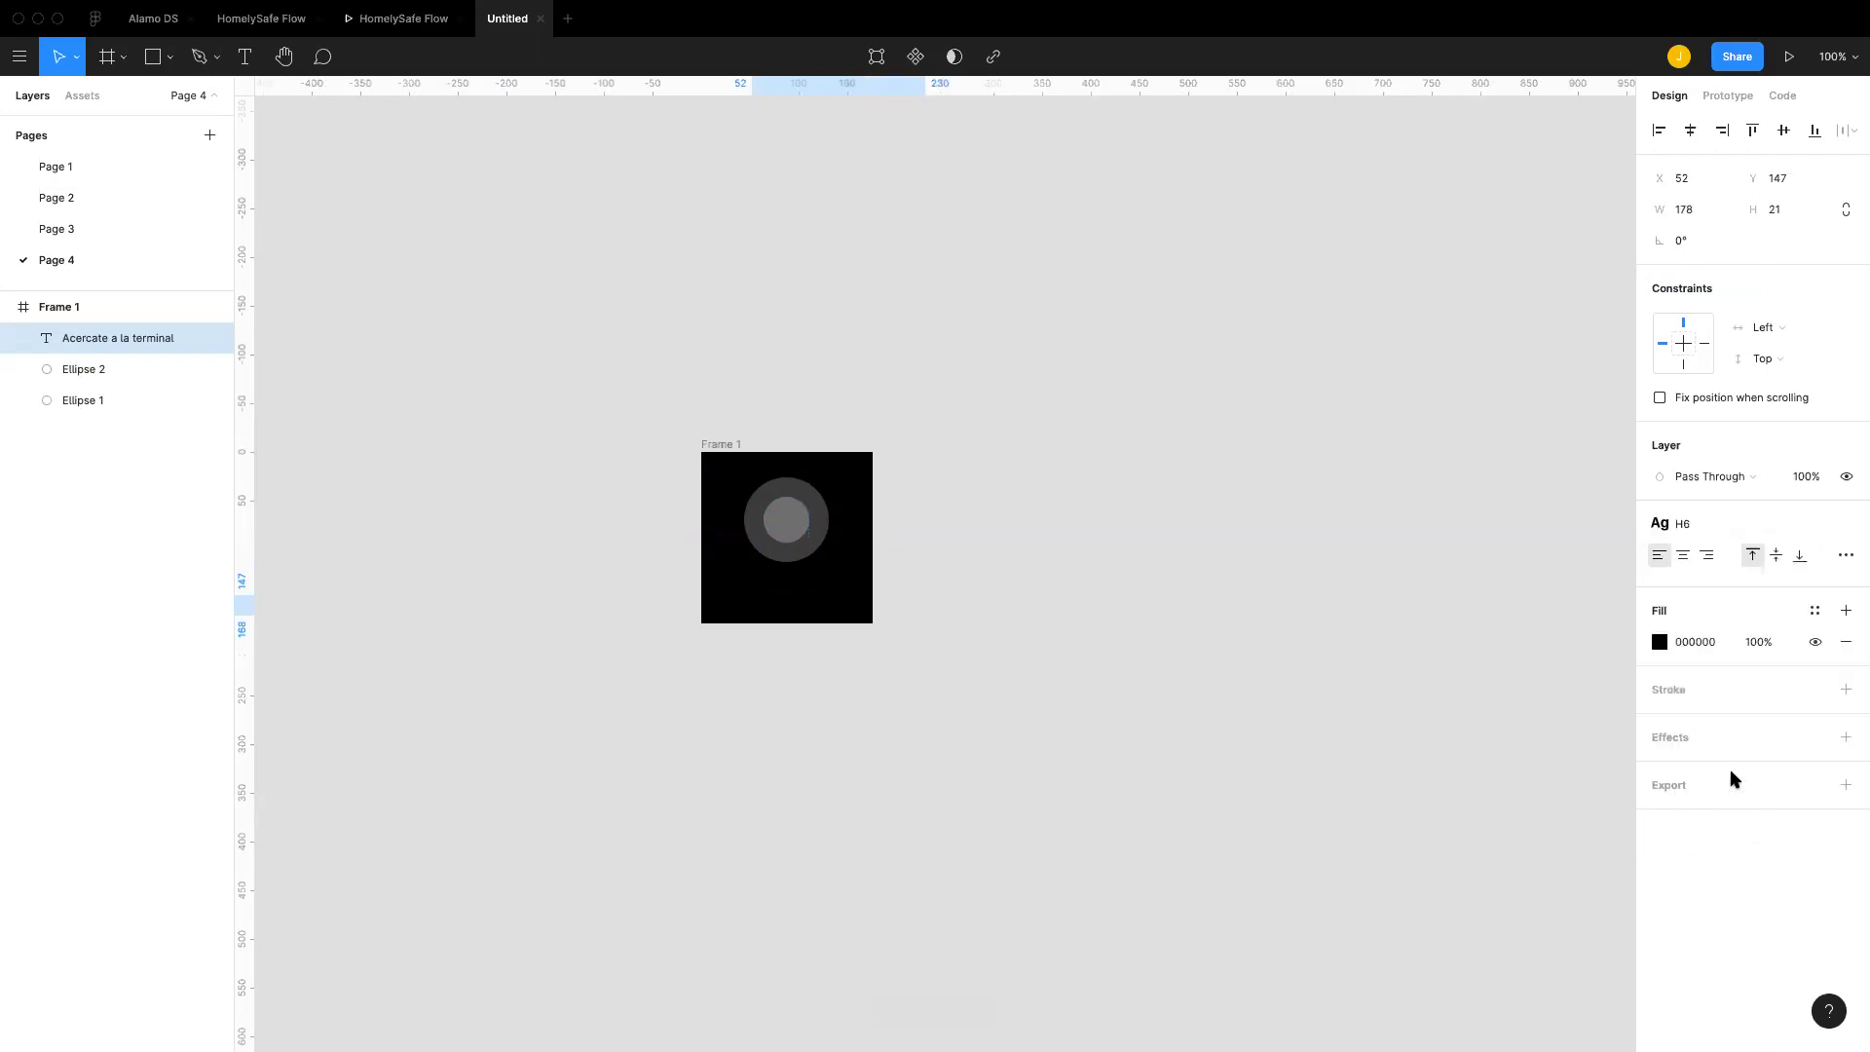
click(1814, 610)
scroll(1700, 838, down, 3)
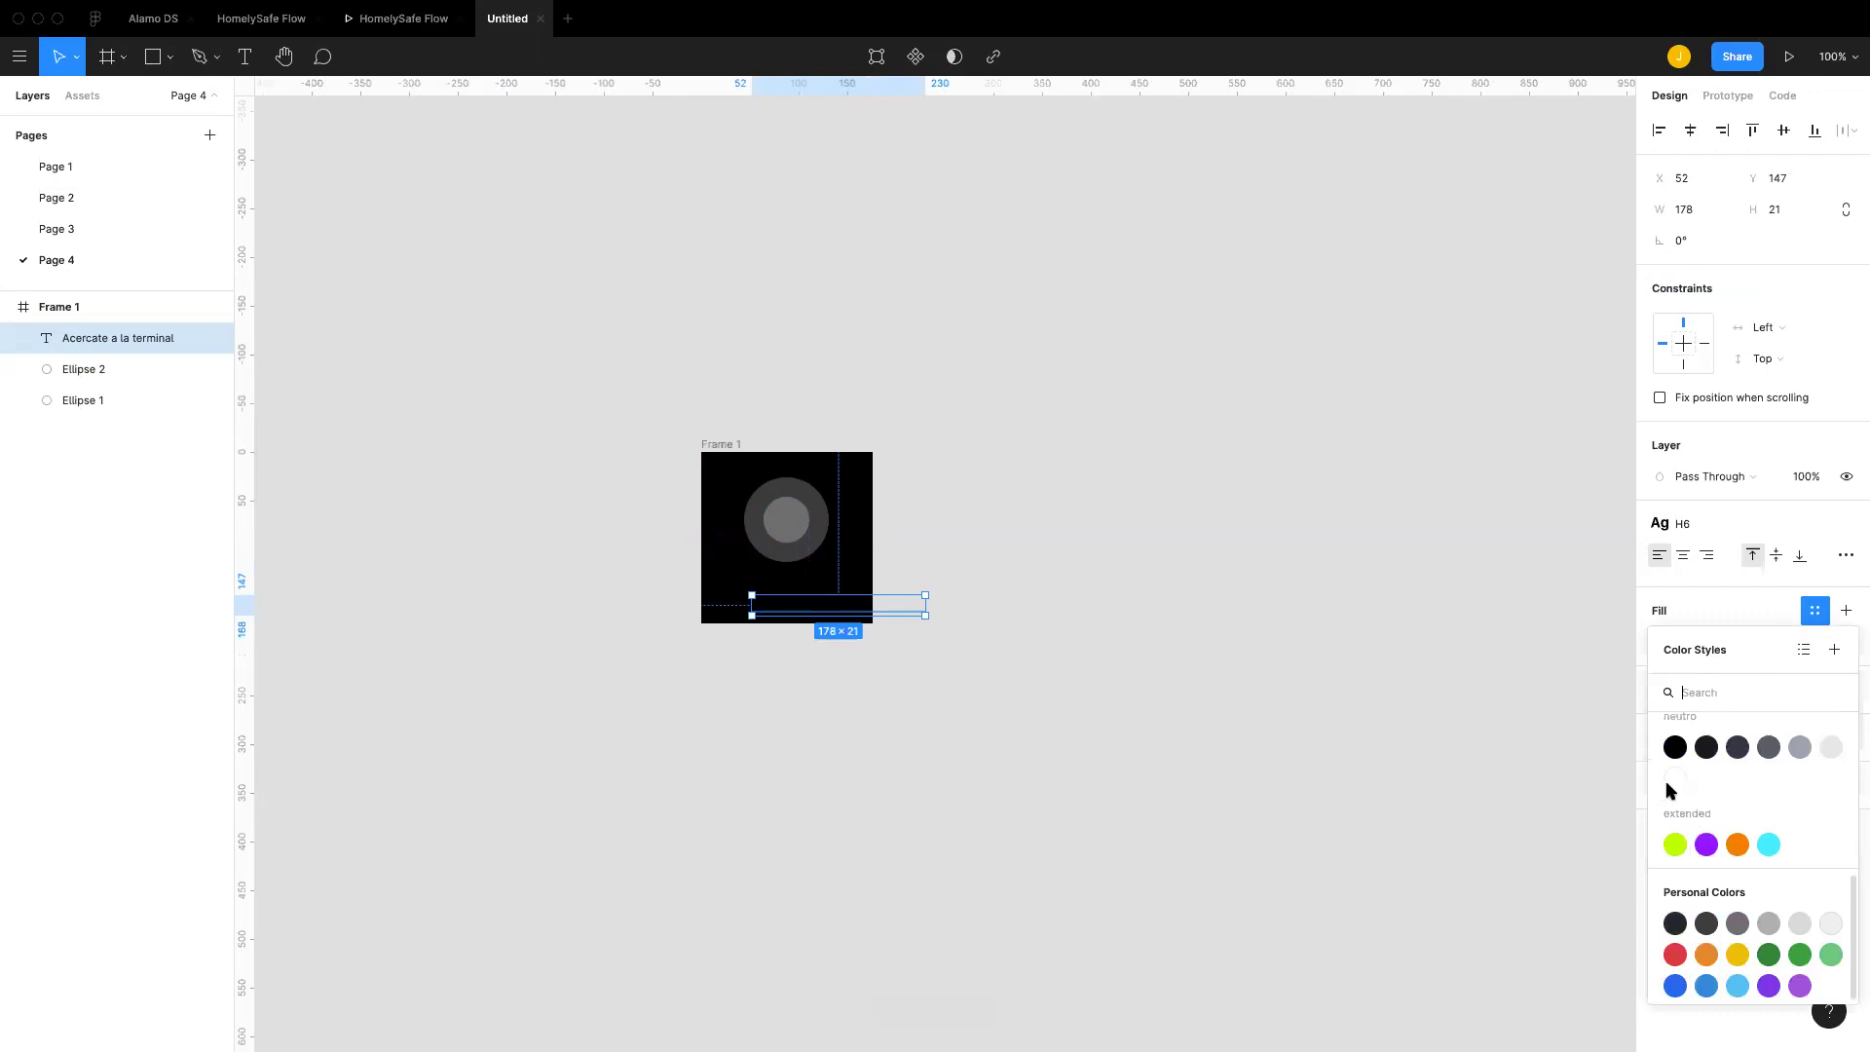
click(1674, 778)
Step: Wrap the text in a center-aligned box of about 116 × 42 at X 30, Y 120, and shift both circles slightly up
drag(831, 601, 785, 588)
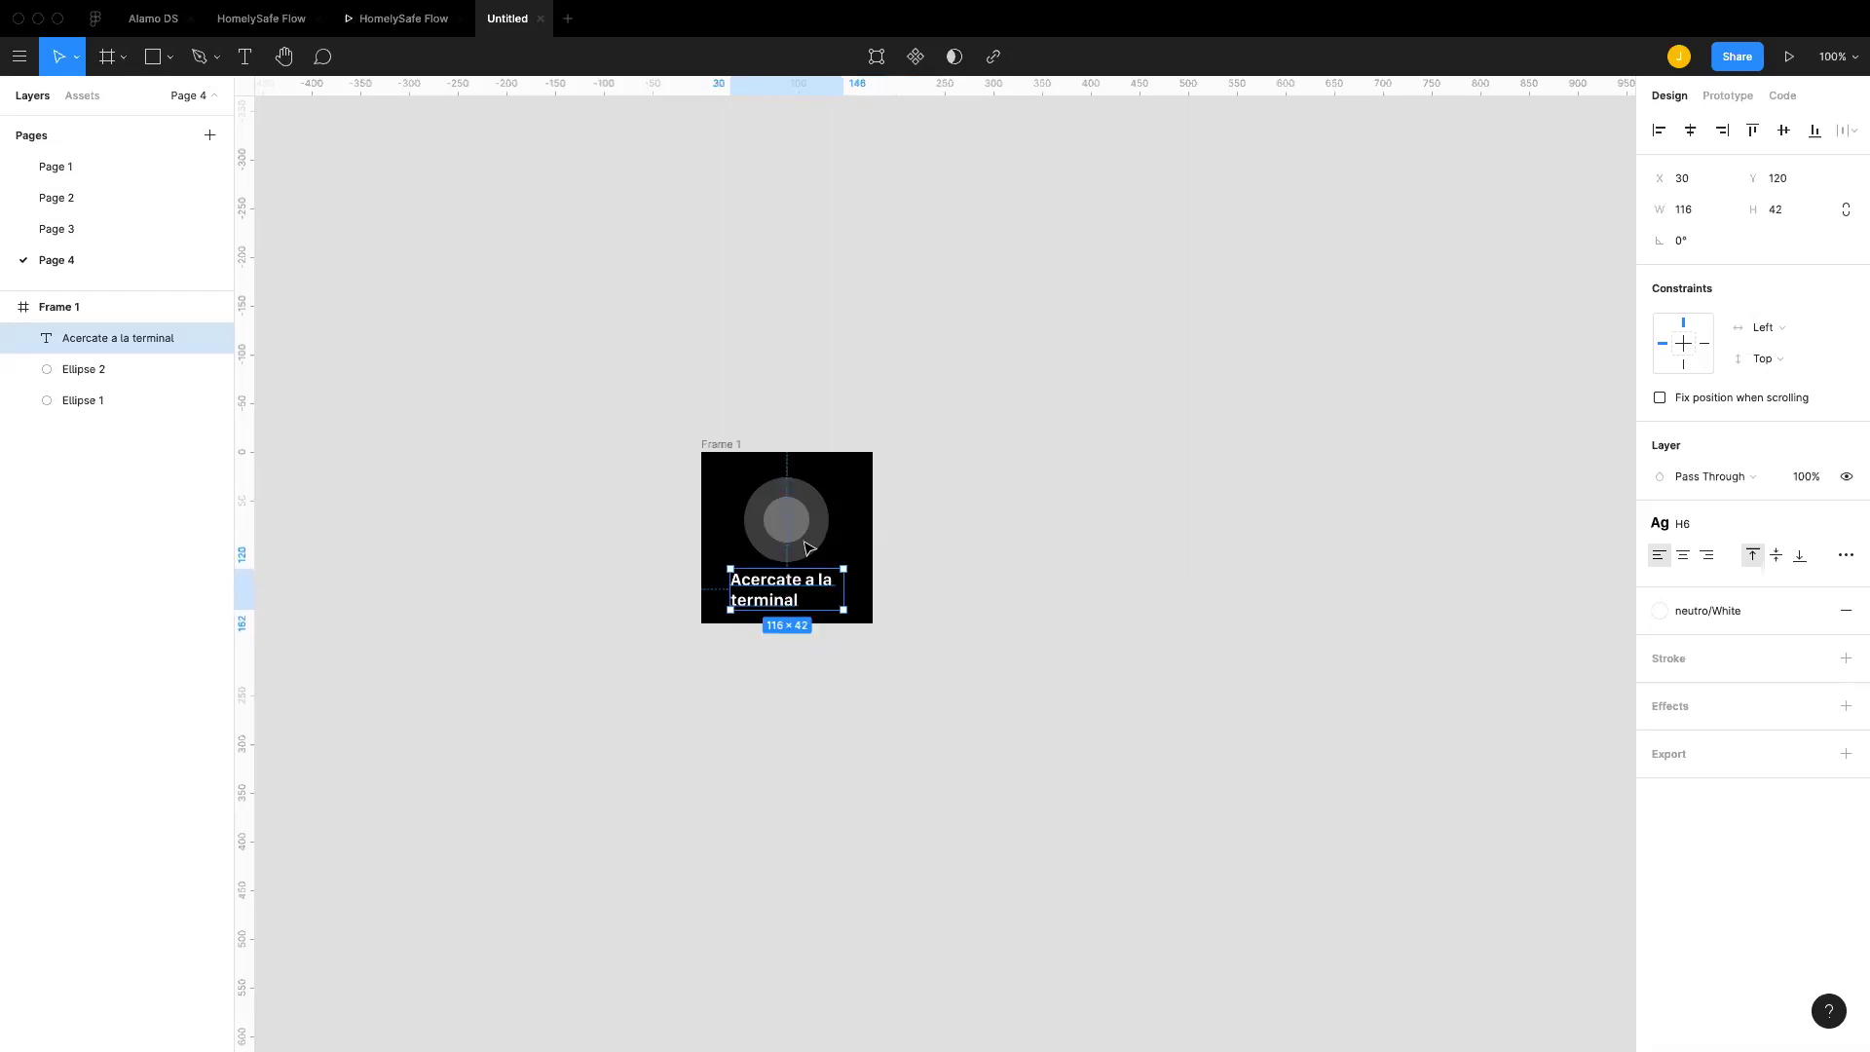
click(828, 534)
shift+click(821, 523)
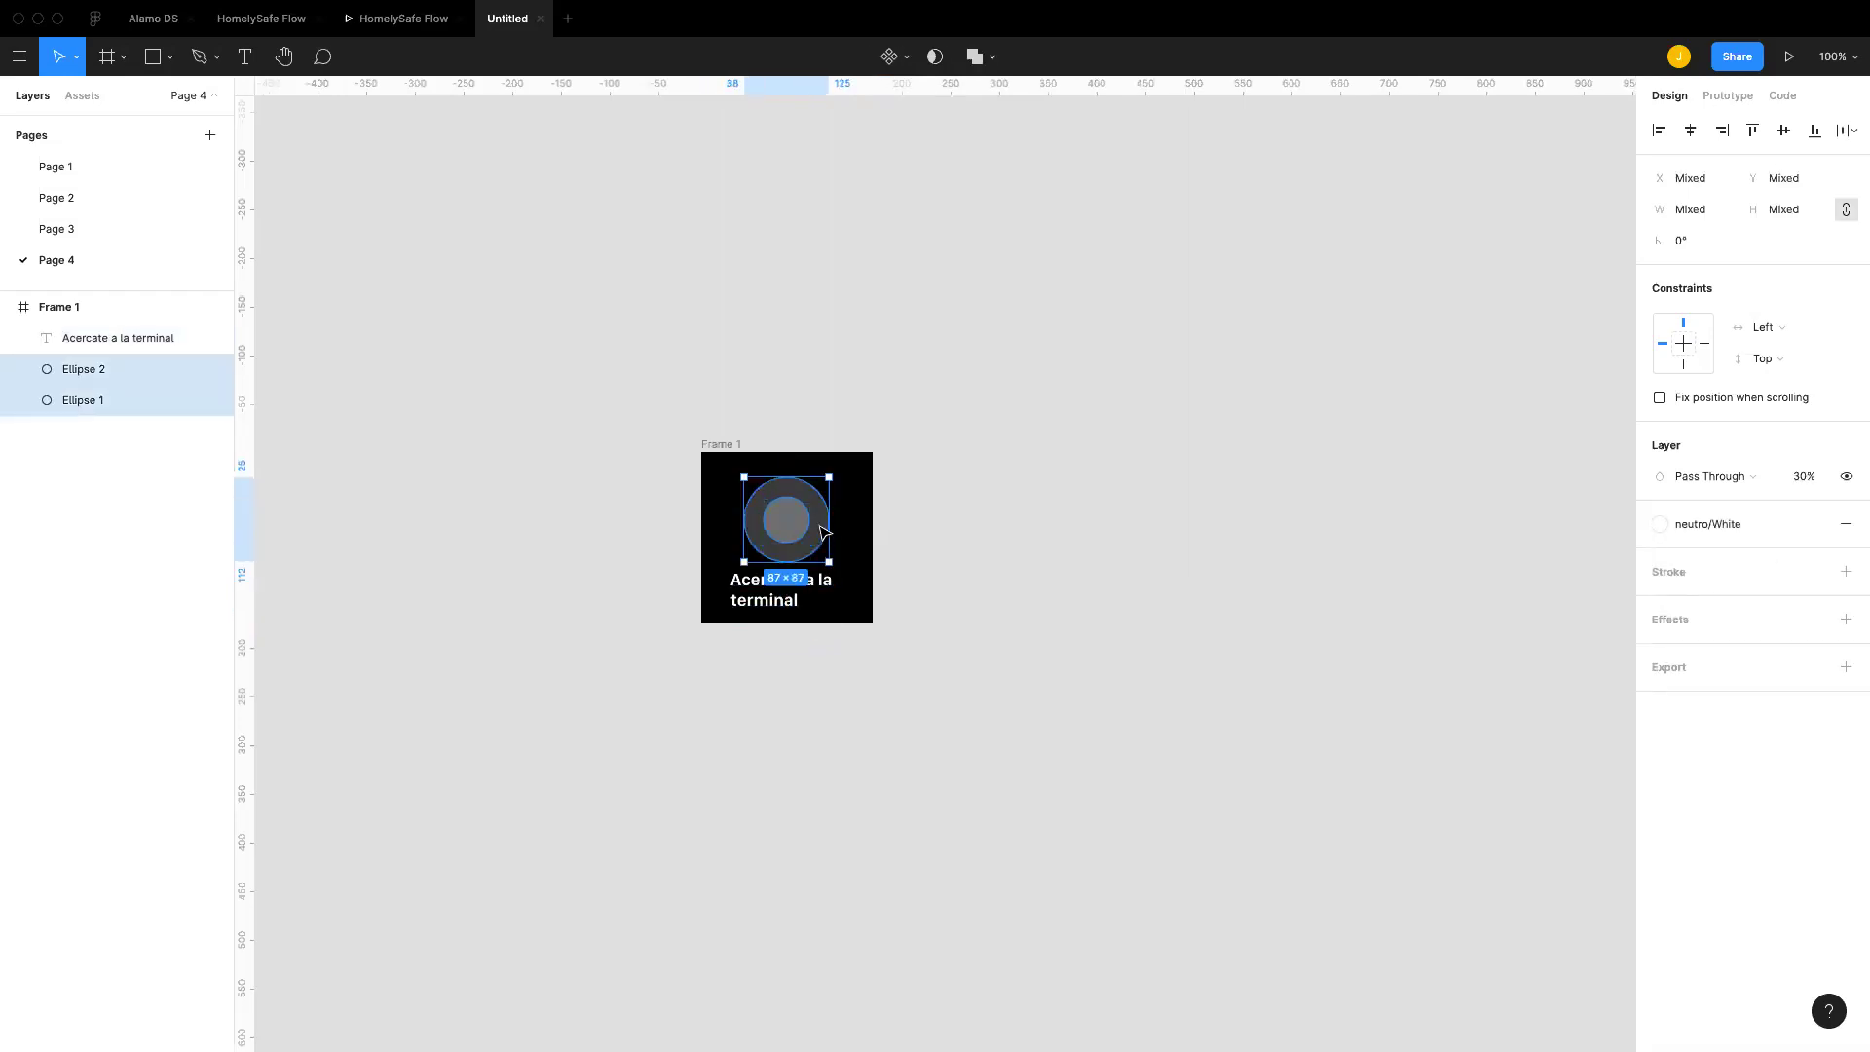
key(Tab)
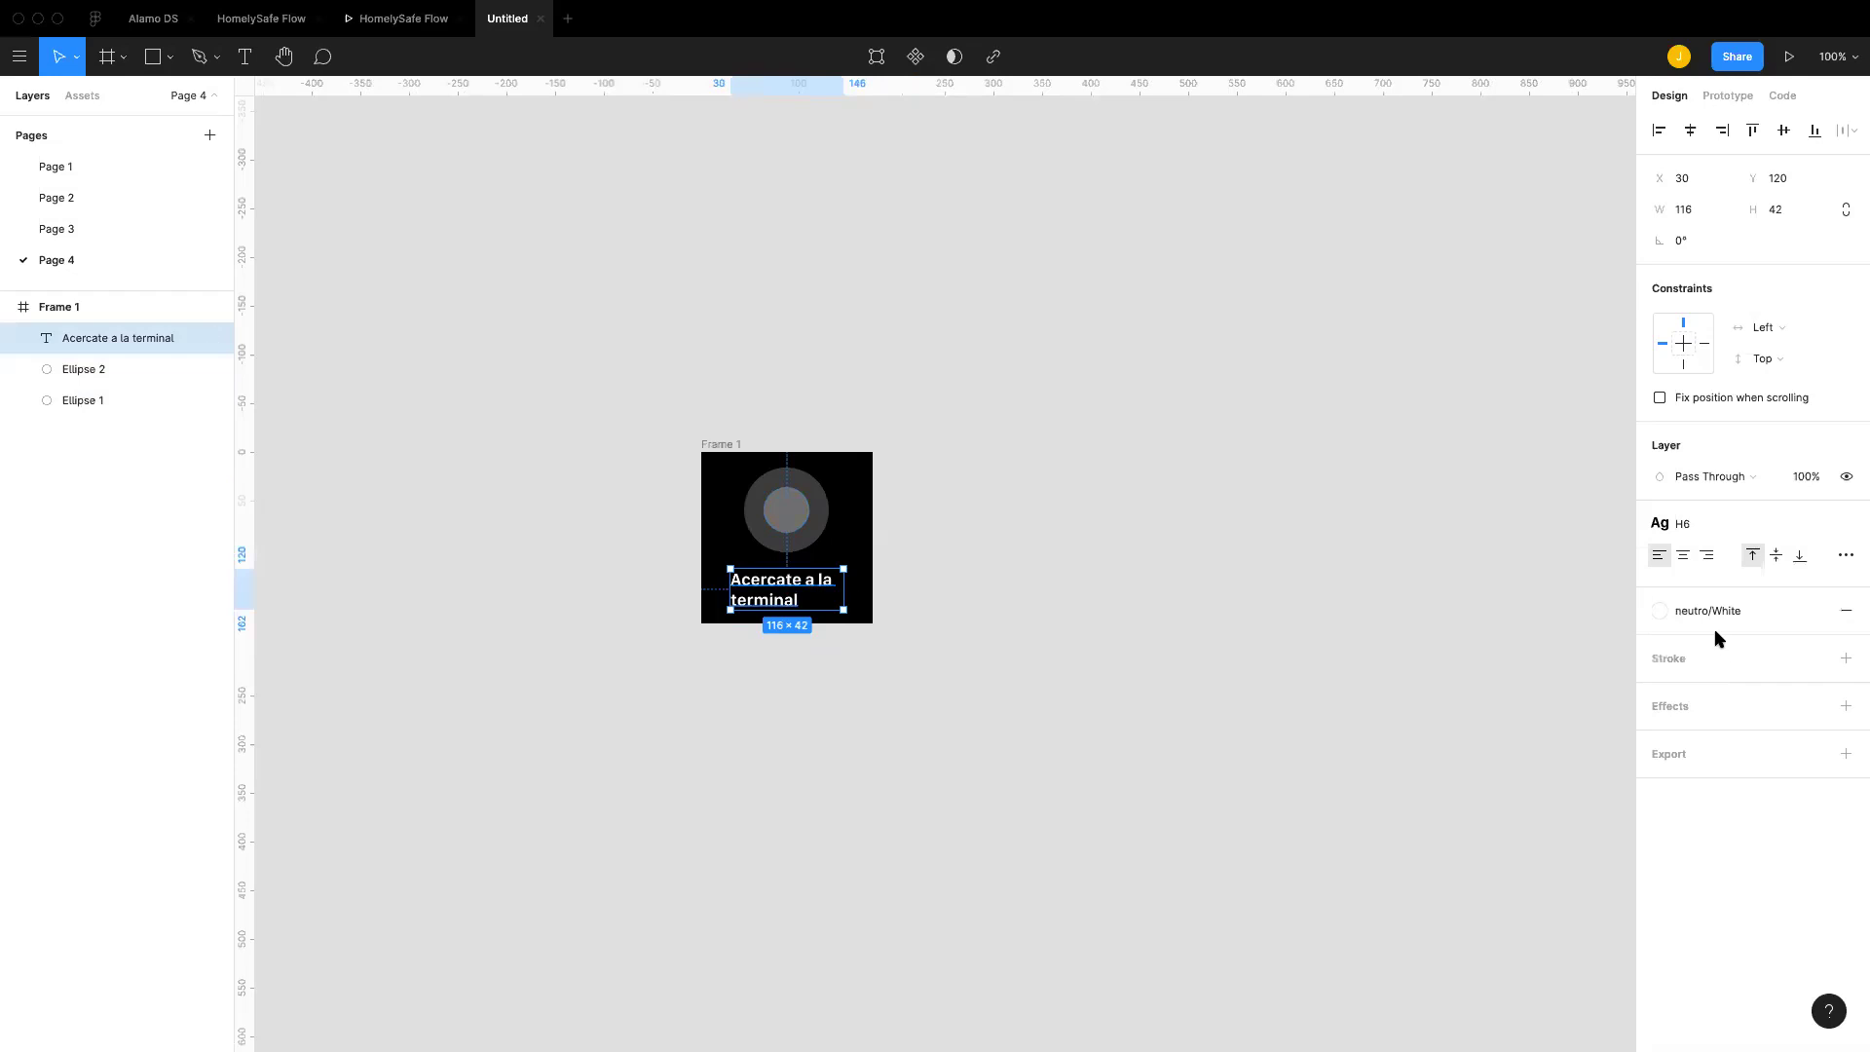
click(1683, 555)
click(1288, 626)
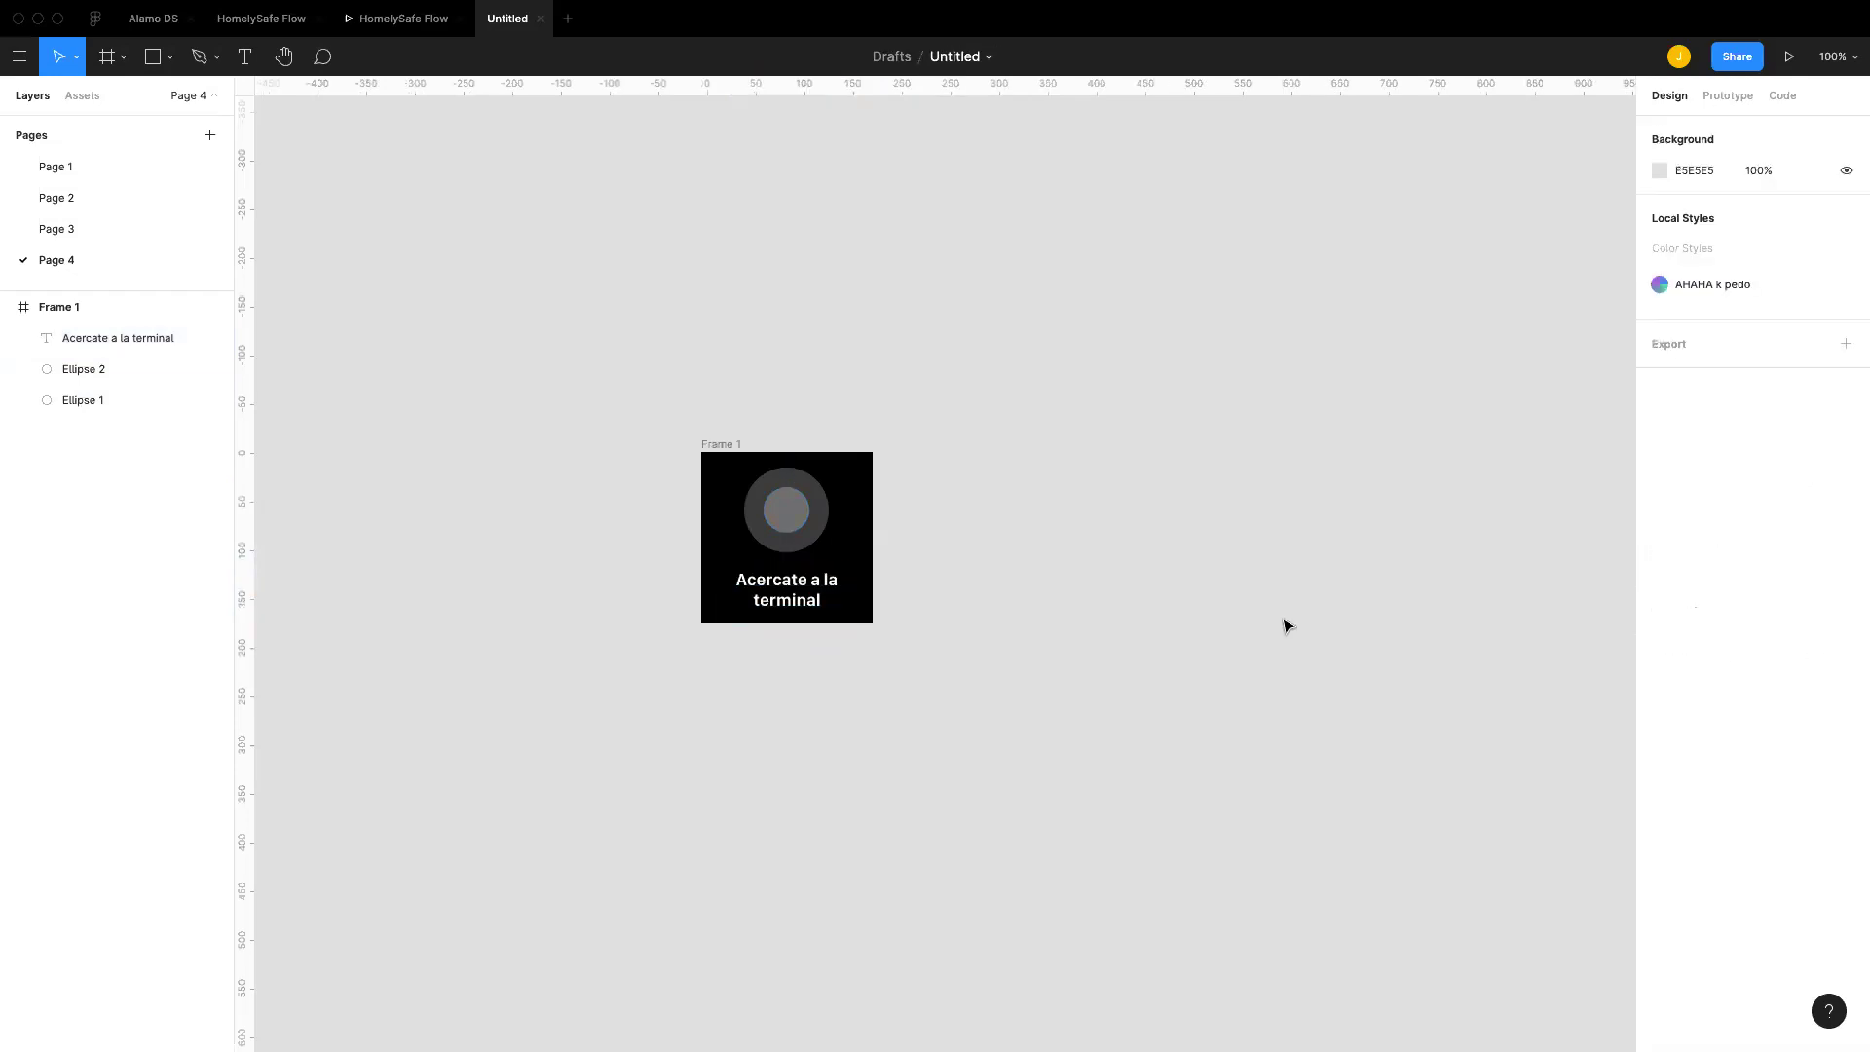
Step: Move Frame 1 to about X 225, Y -57
click(721, 446)
drag(721, 446, 945, 393)
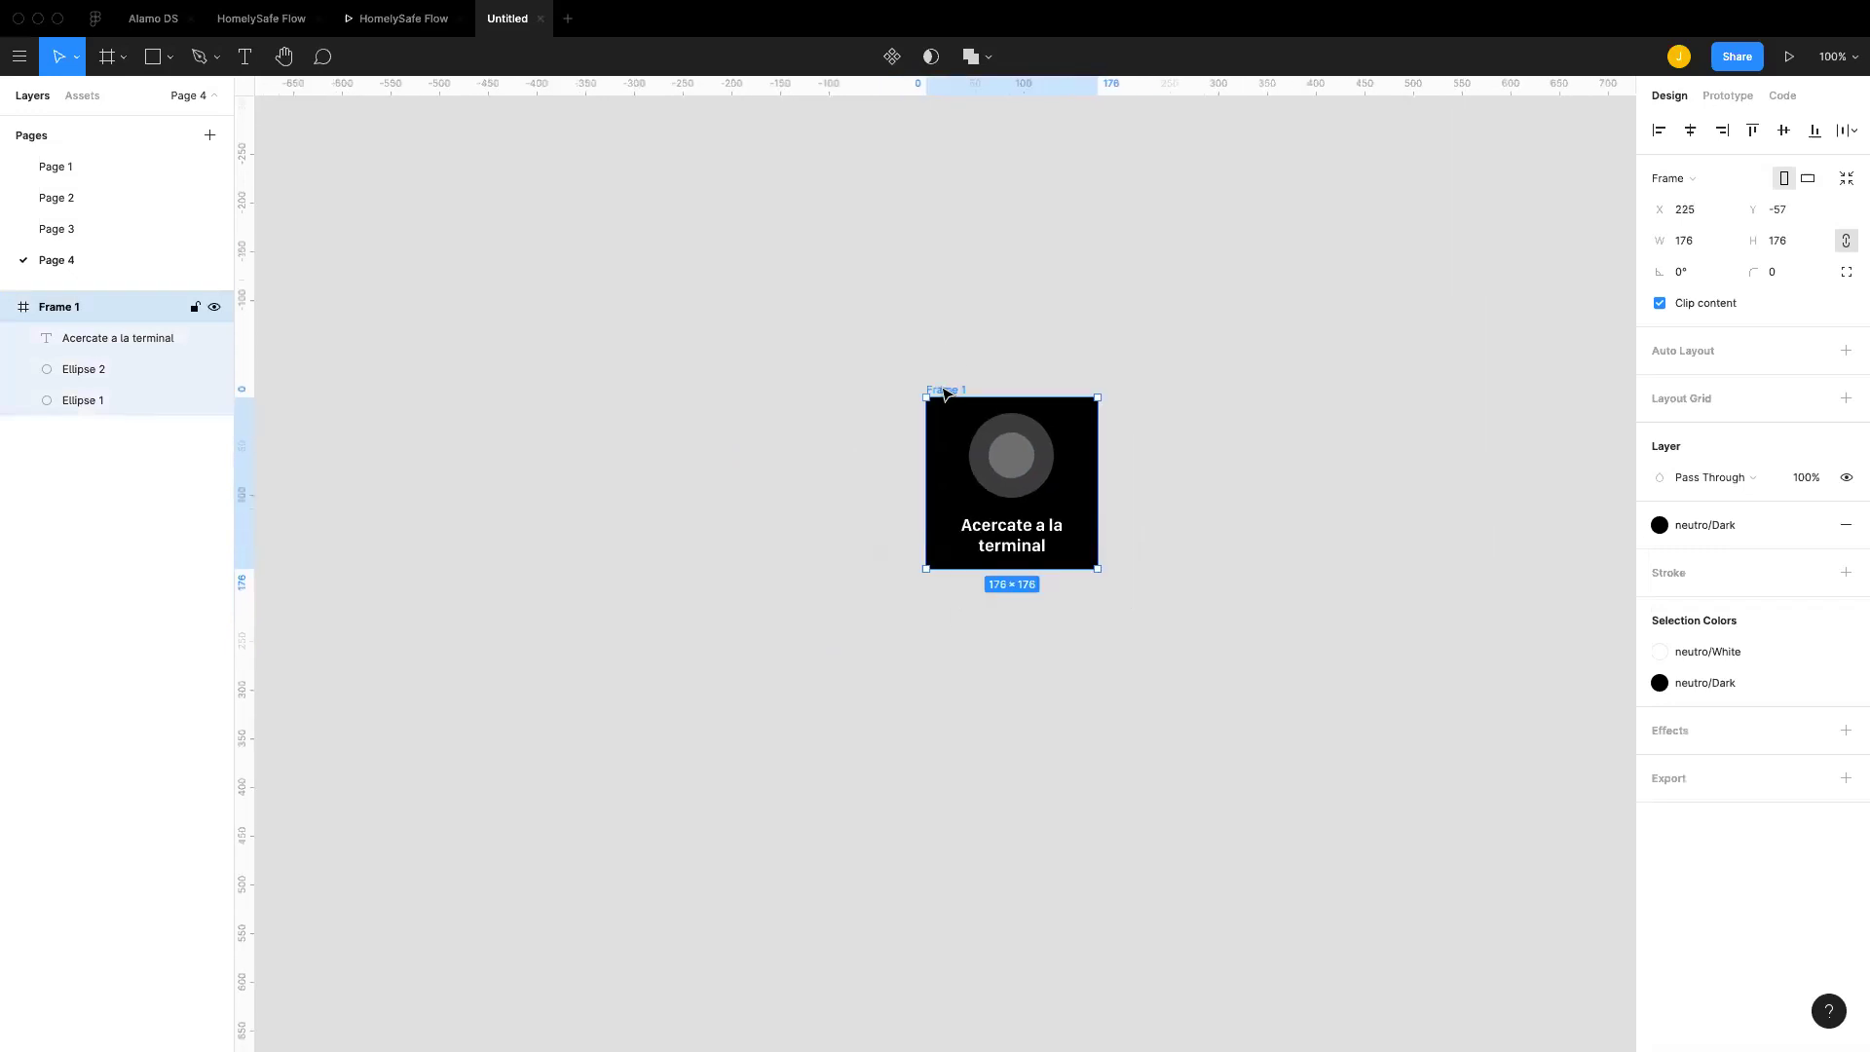
key(f)
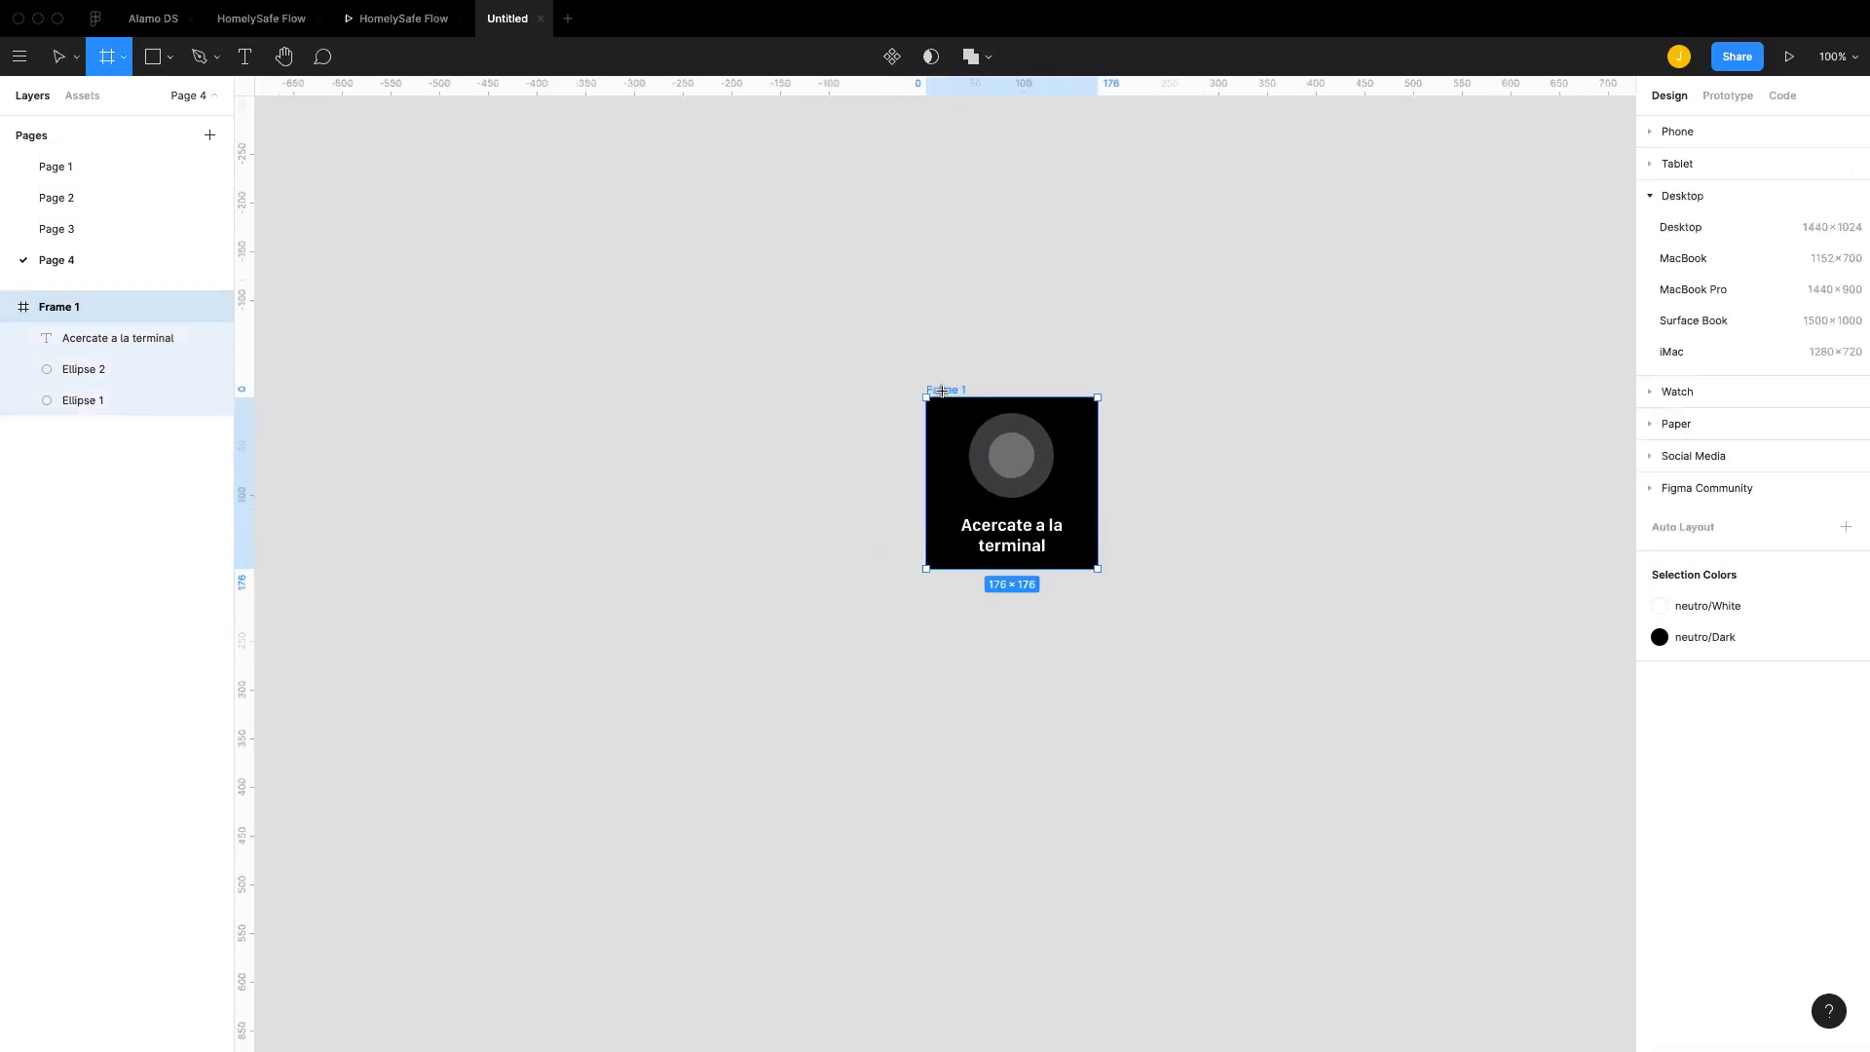
click(523, 417)
key(Delete)
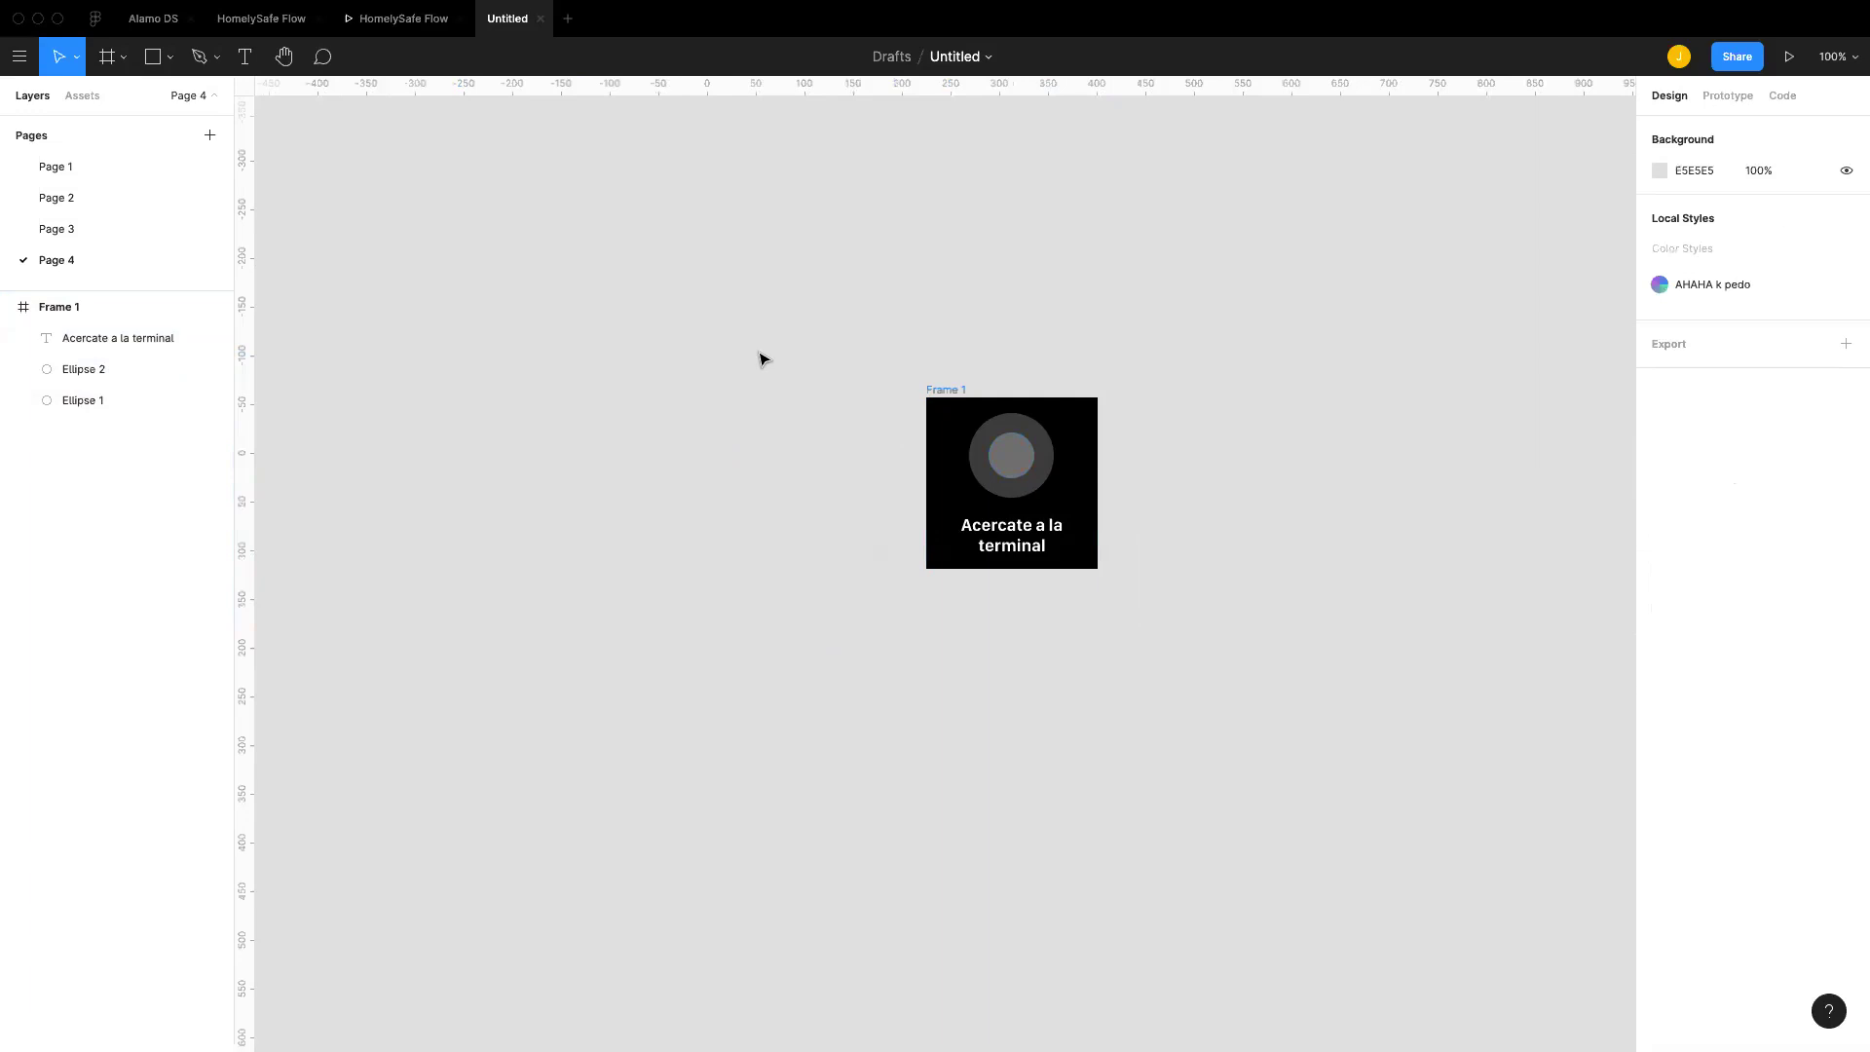
Step: Add a frame from the Apple Watch 44mm preset and place it just left of Frame 1
key(f)
click(1691, 393)
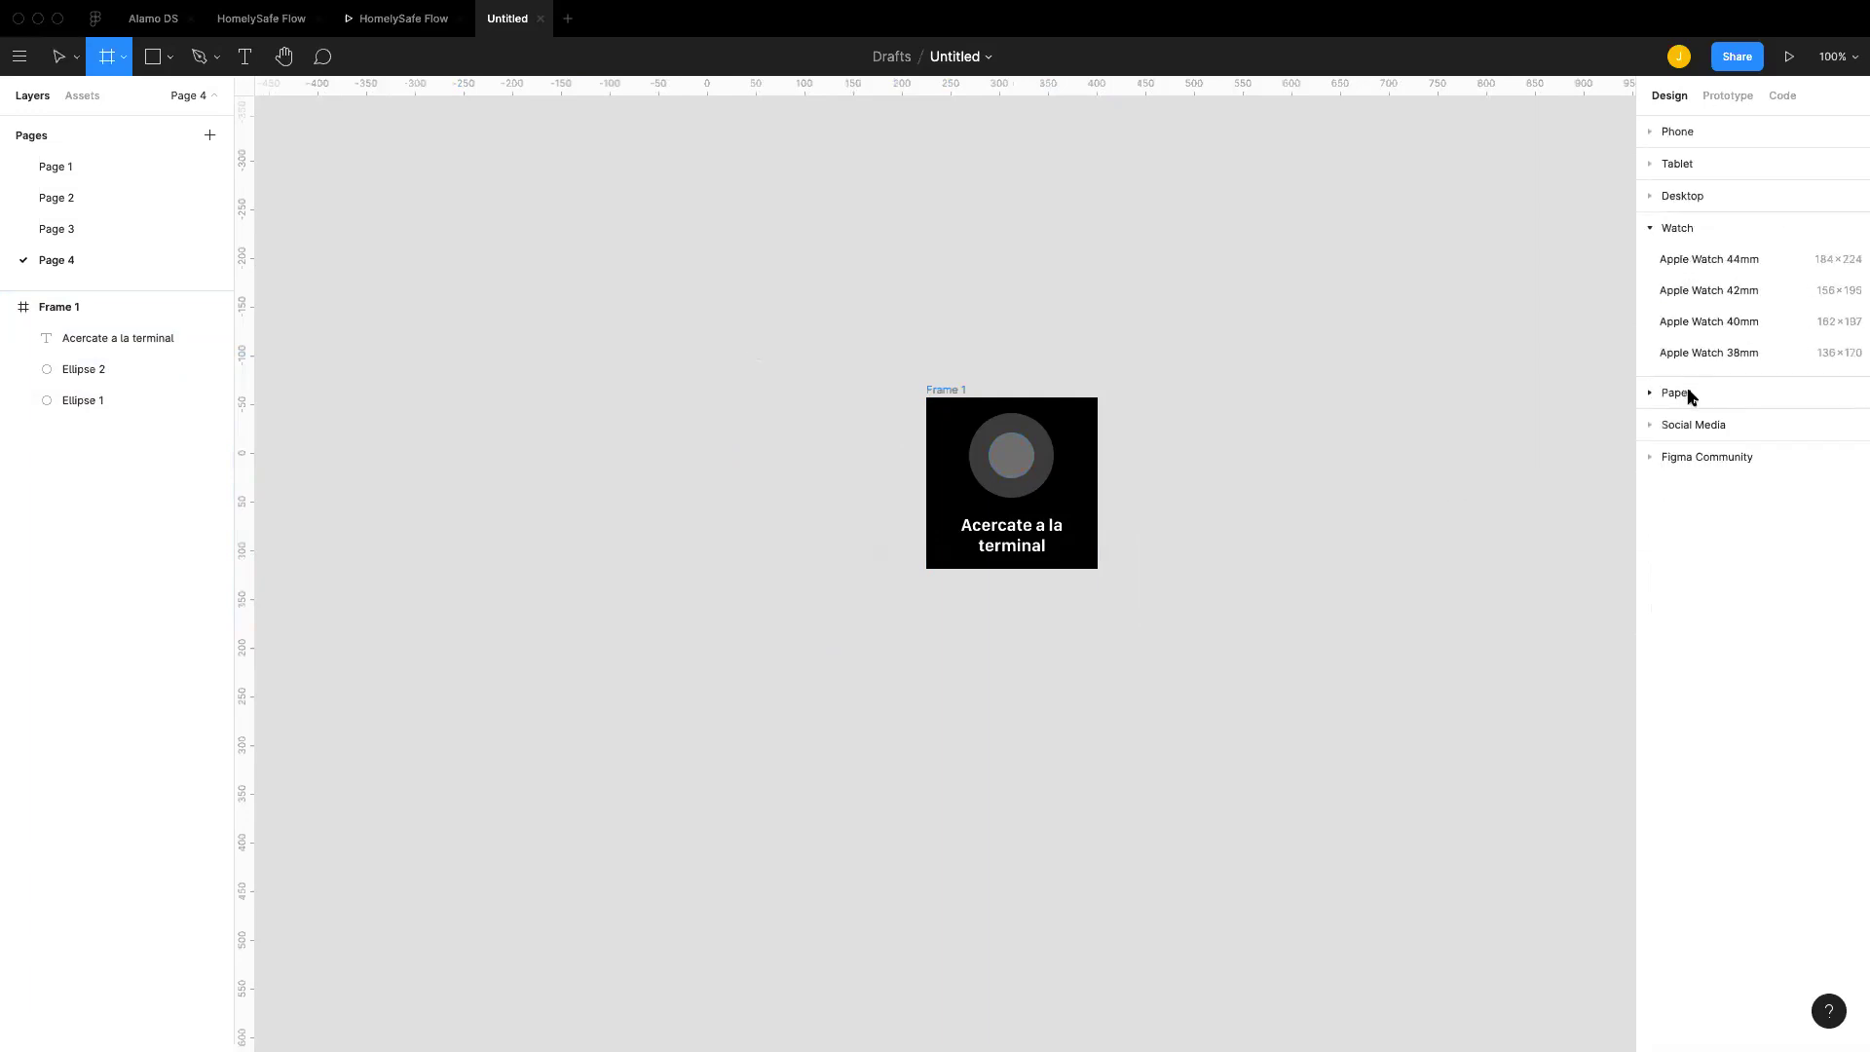
click(1659, 392)
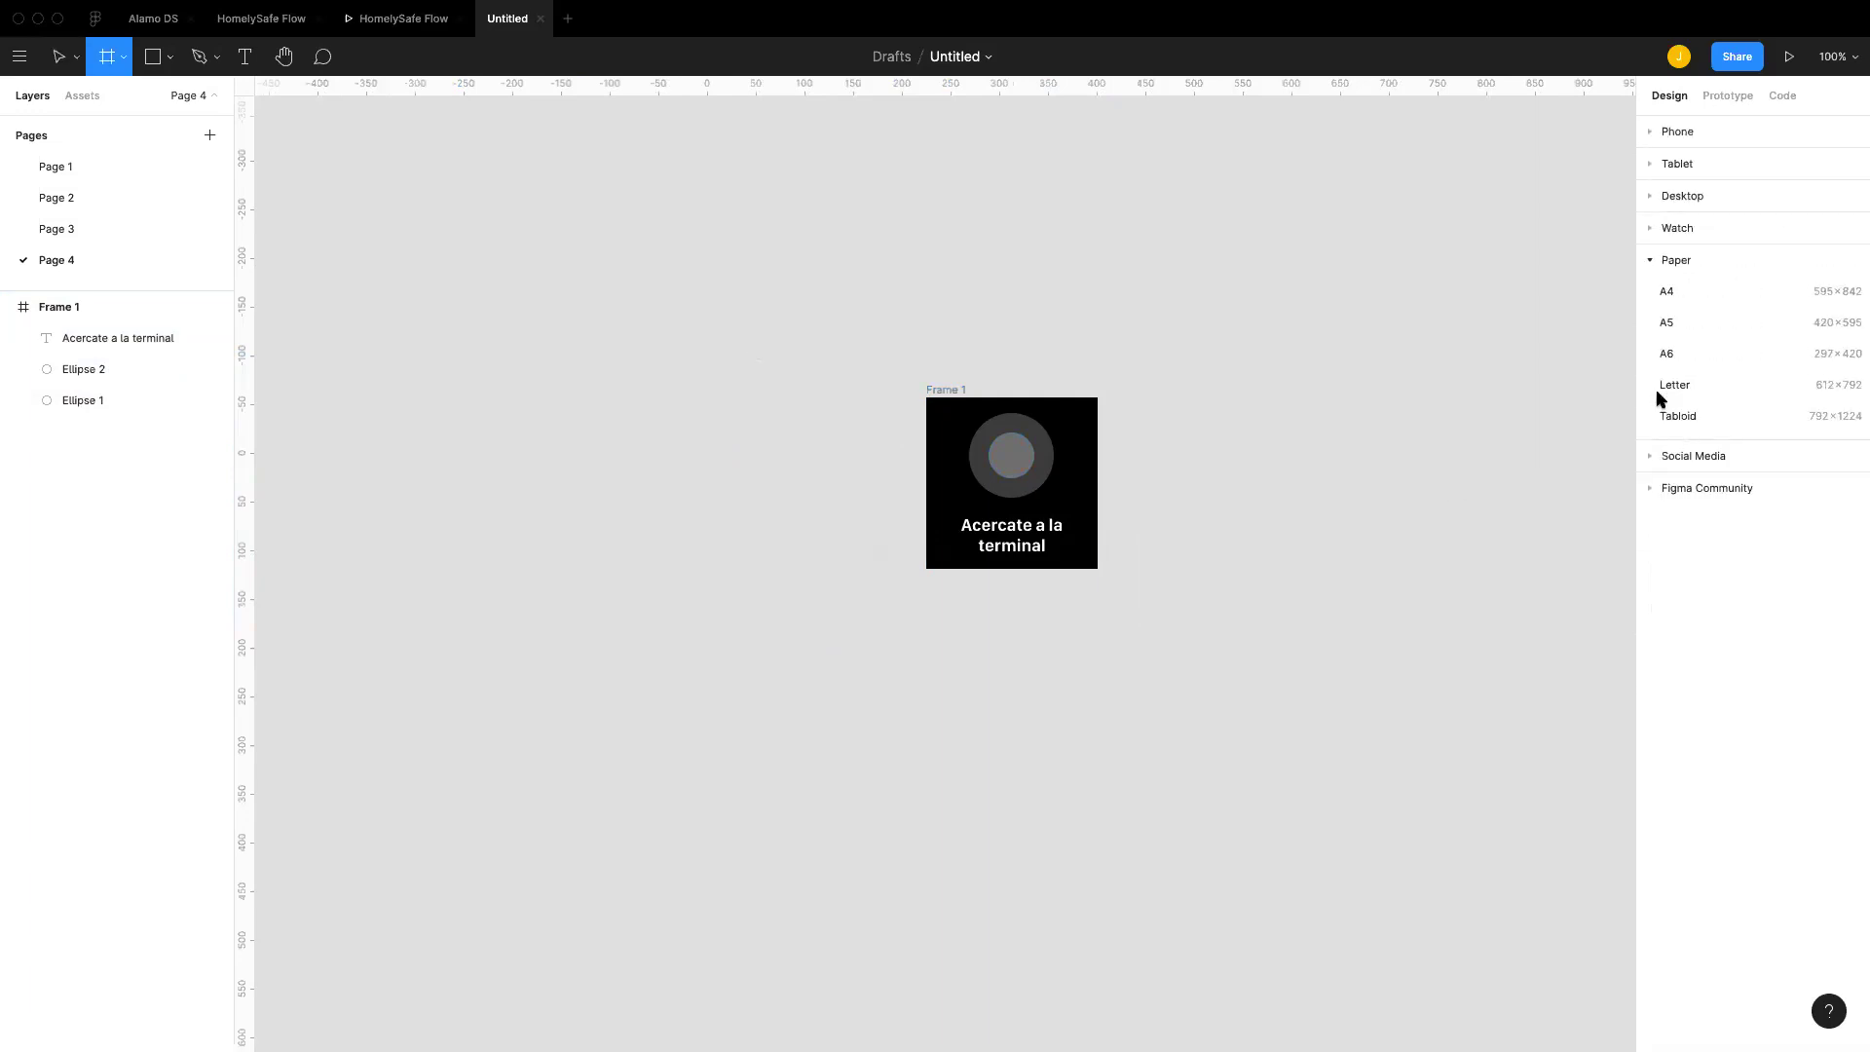
click(1653, 230)
click(1686, 259)
drag(1171, 453, 732, 402)
click(784, 330)
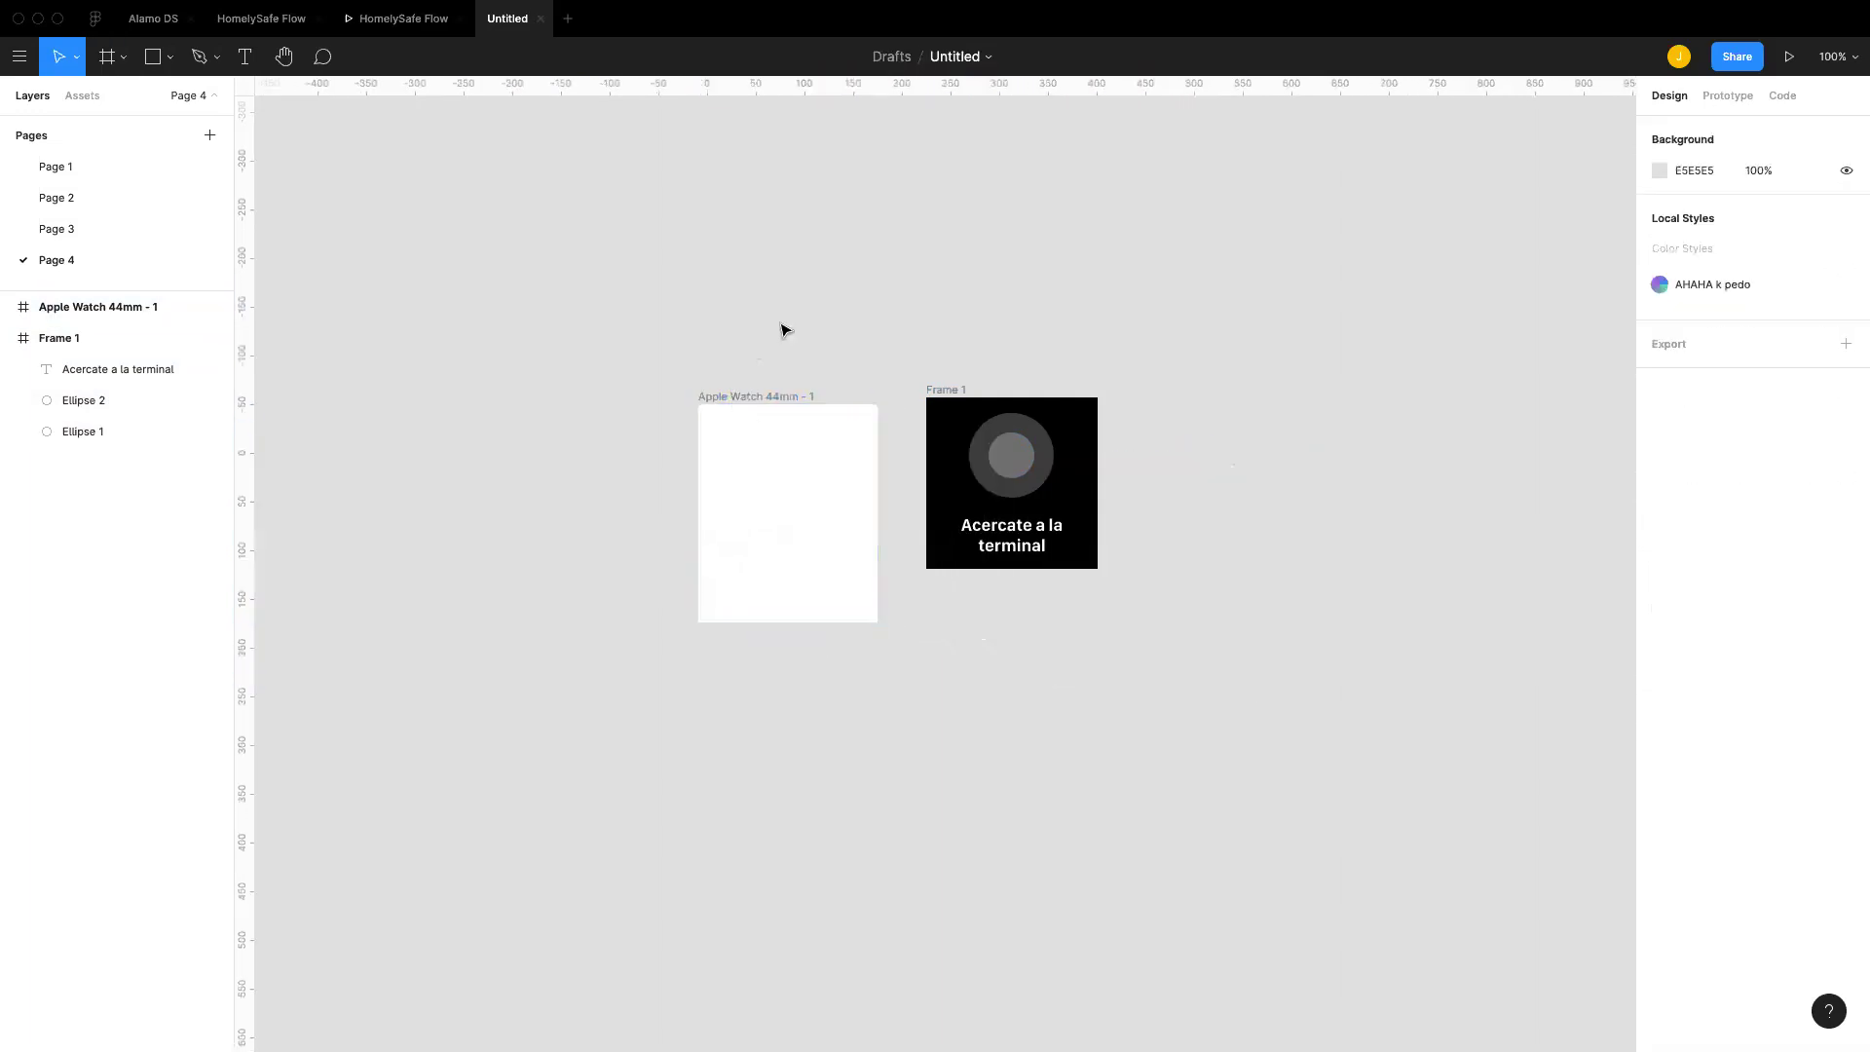
Step: Space the frames apart, moving the Apple Watch frame to about X -133, Y -57 and Frame 1 to about X 349, Y -57
key(f)
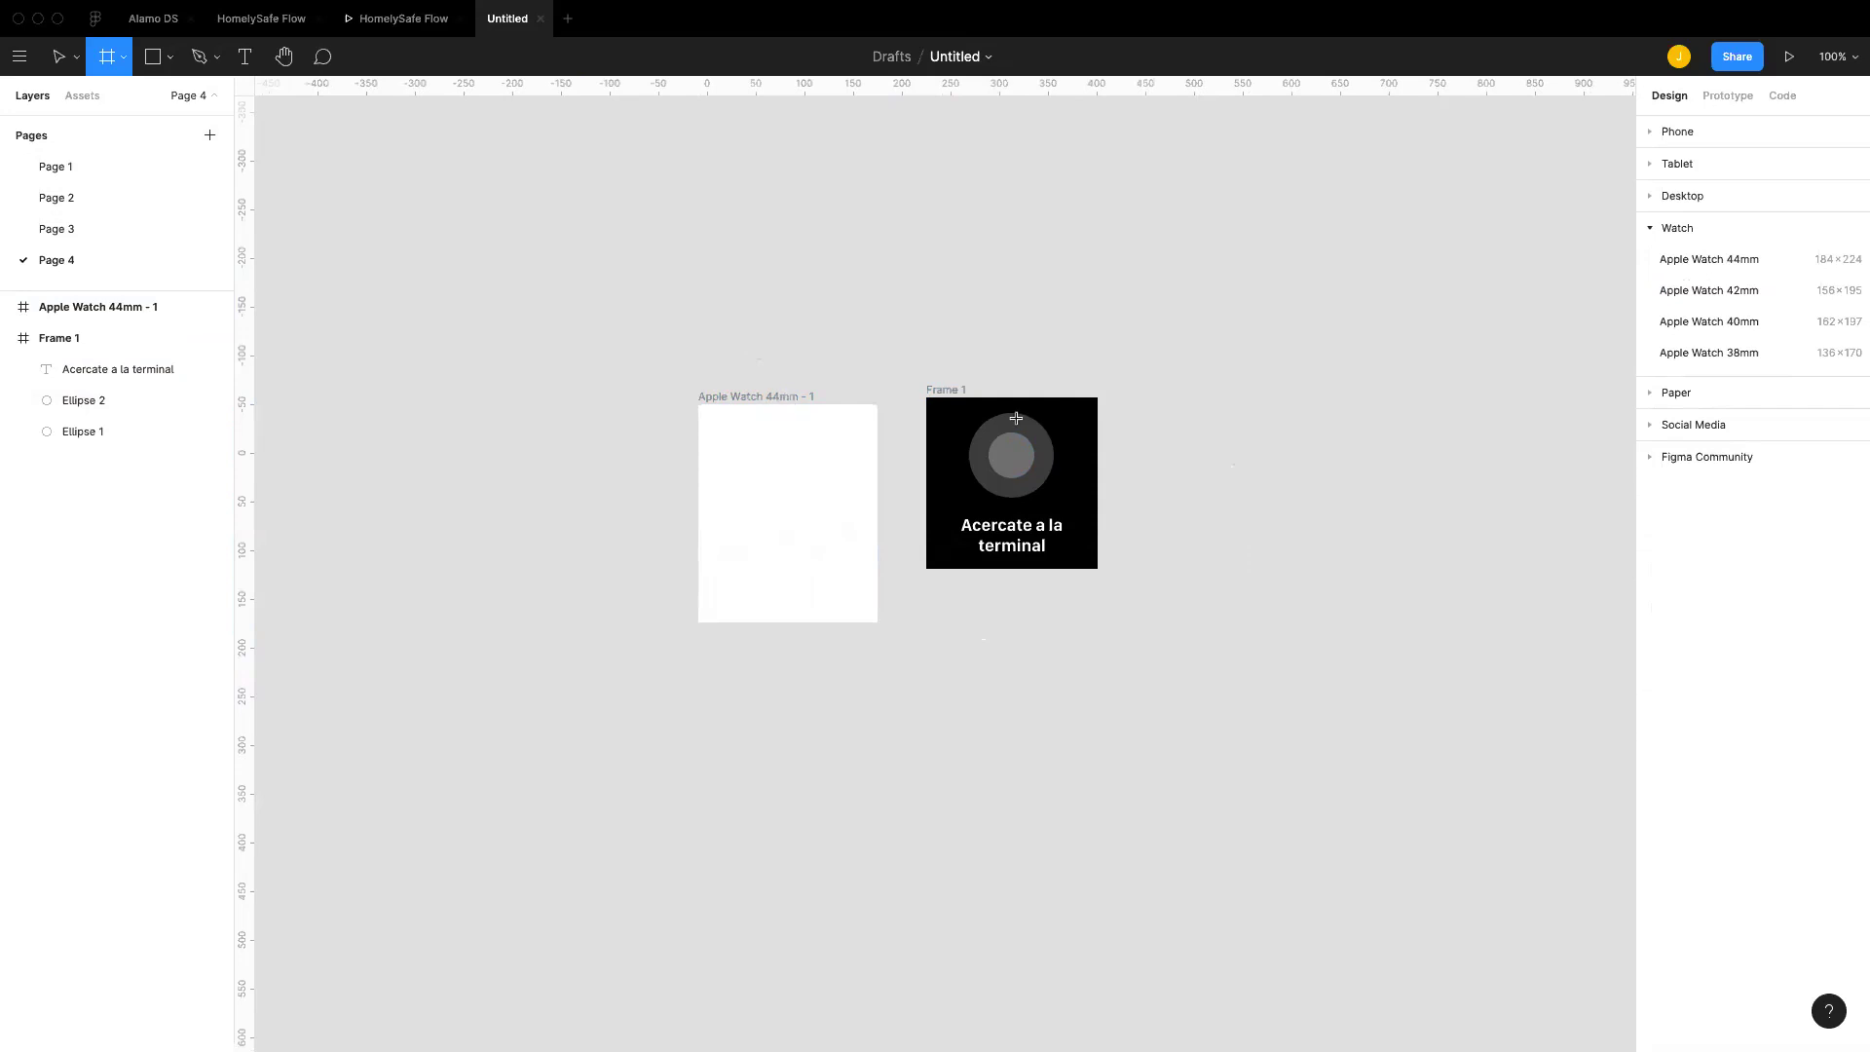
key(v)
drag(728, 396, 607, 391)
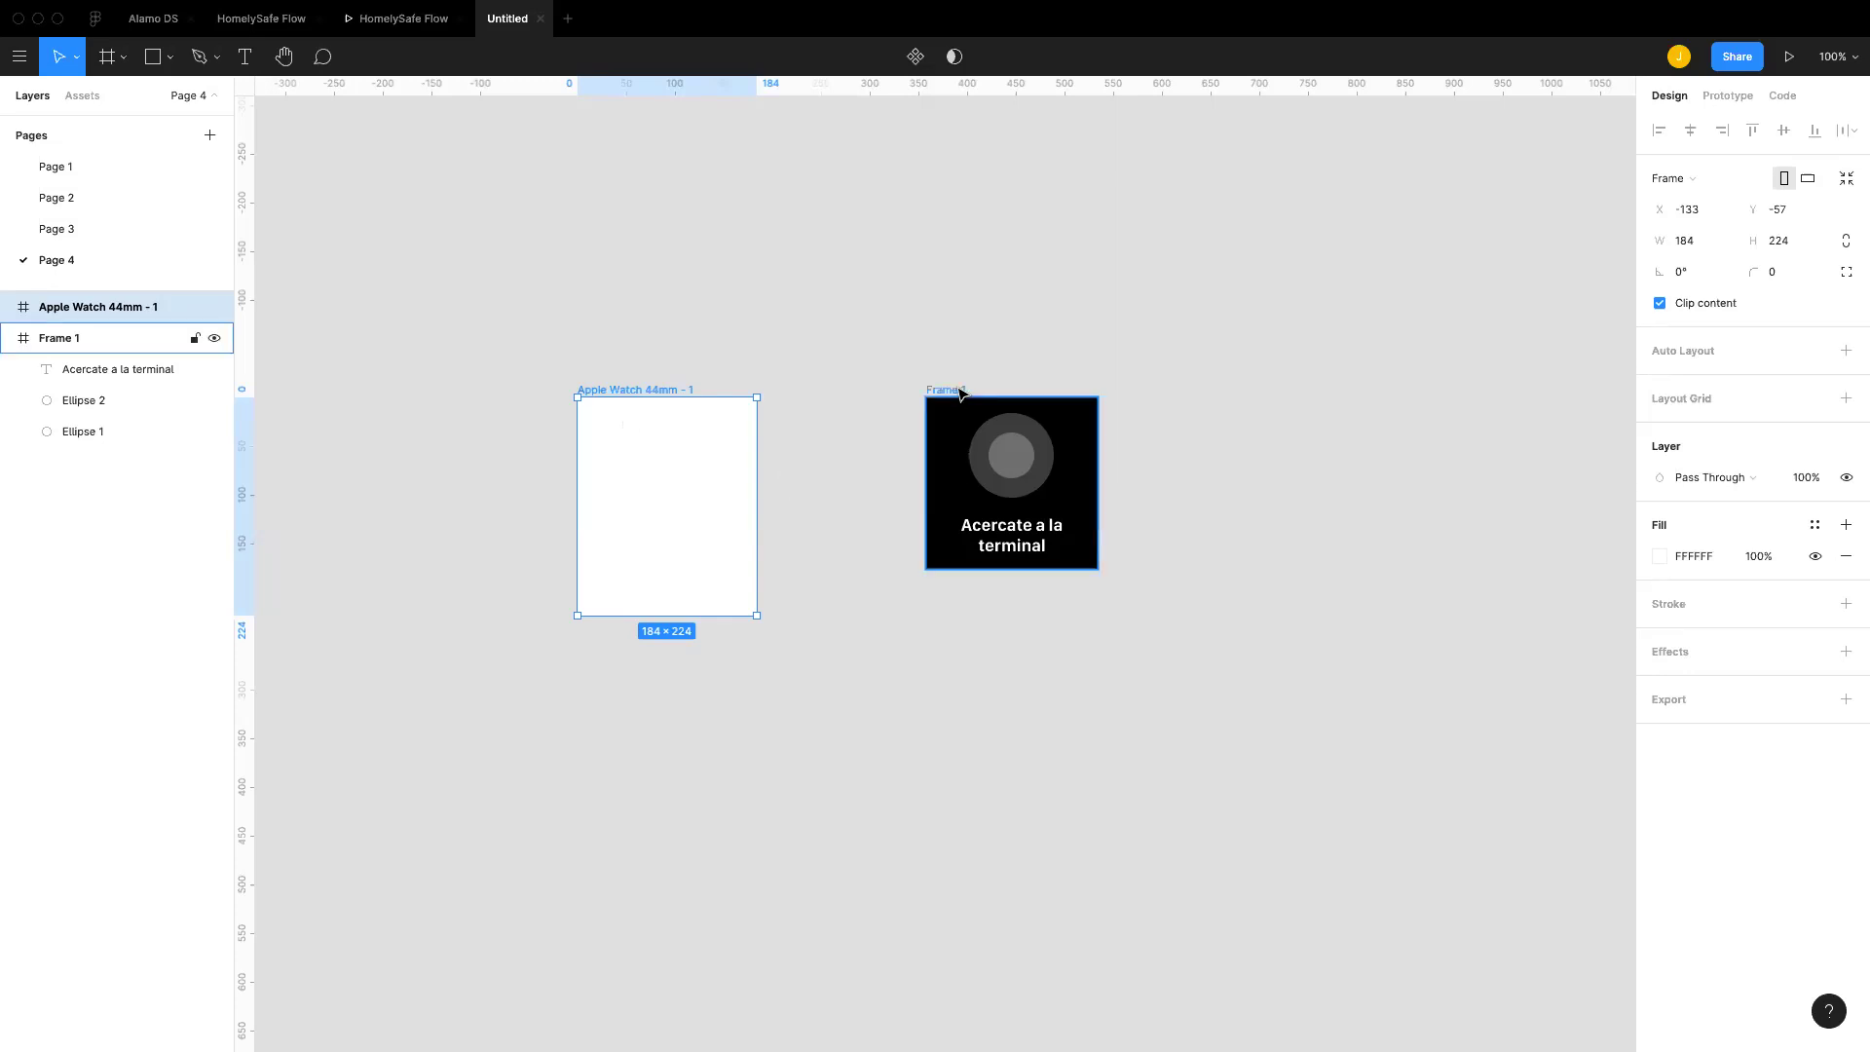
drag(1060, 393, 1173, 384)
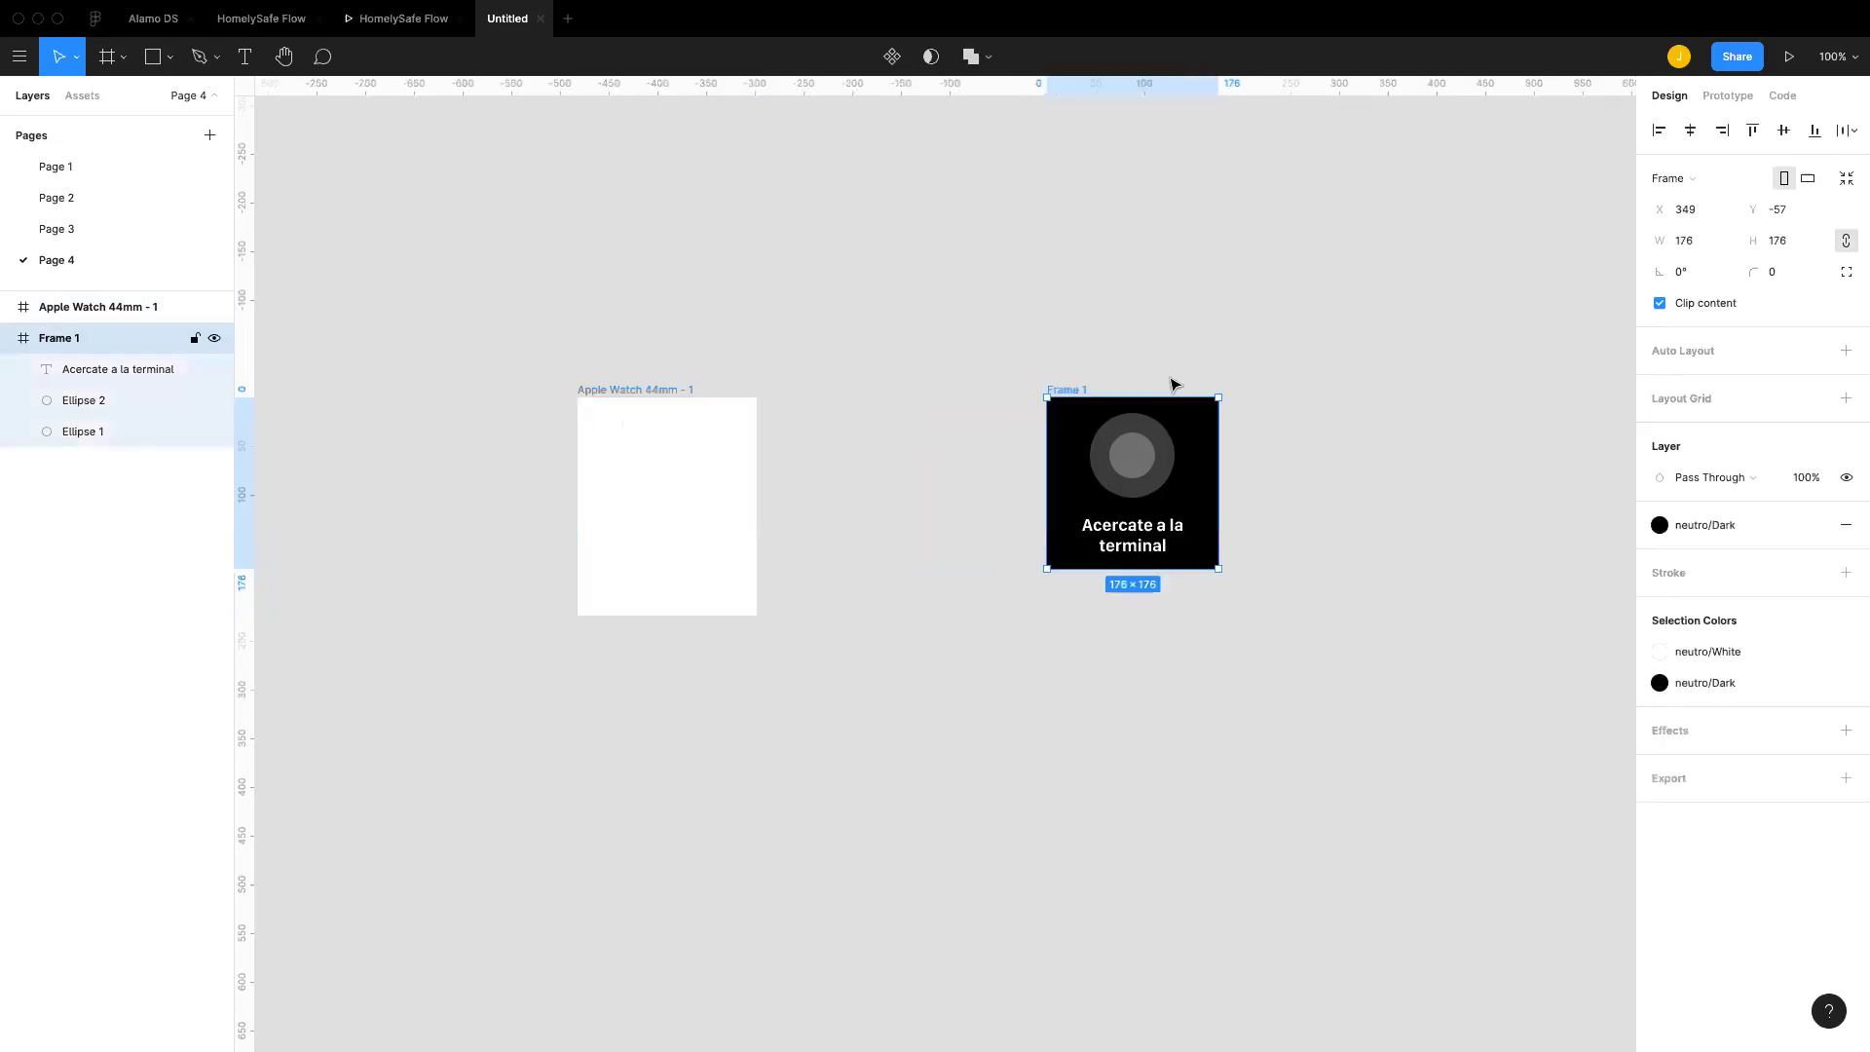
Step: Fill the empty Apple Watch 44mm frame with the Alamo DS neutro/Dark color style
click(672, 401)
click(1815, 525)
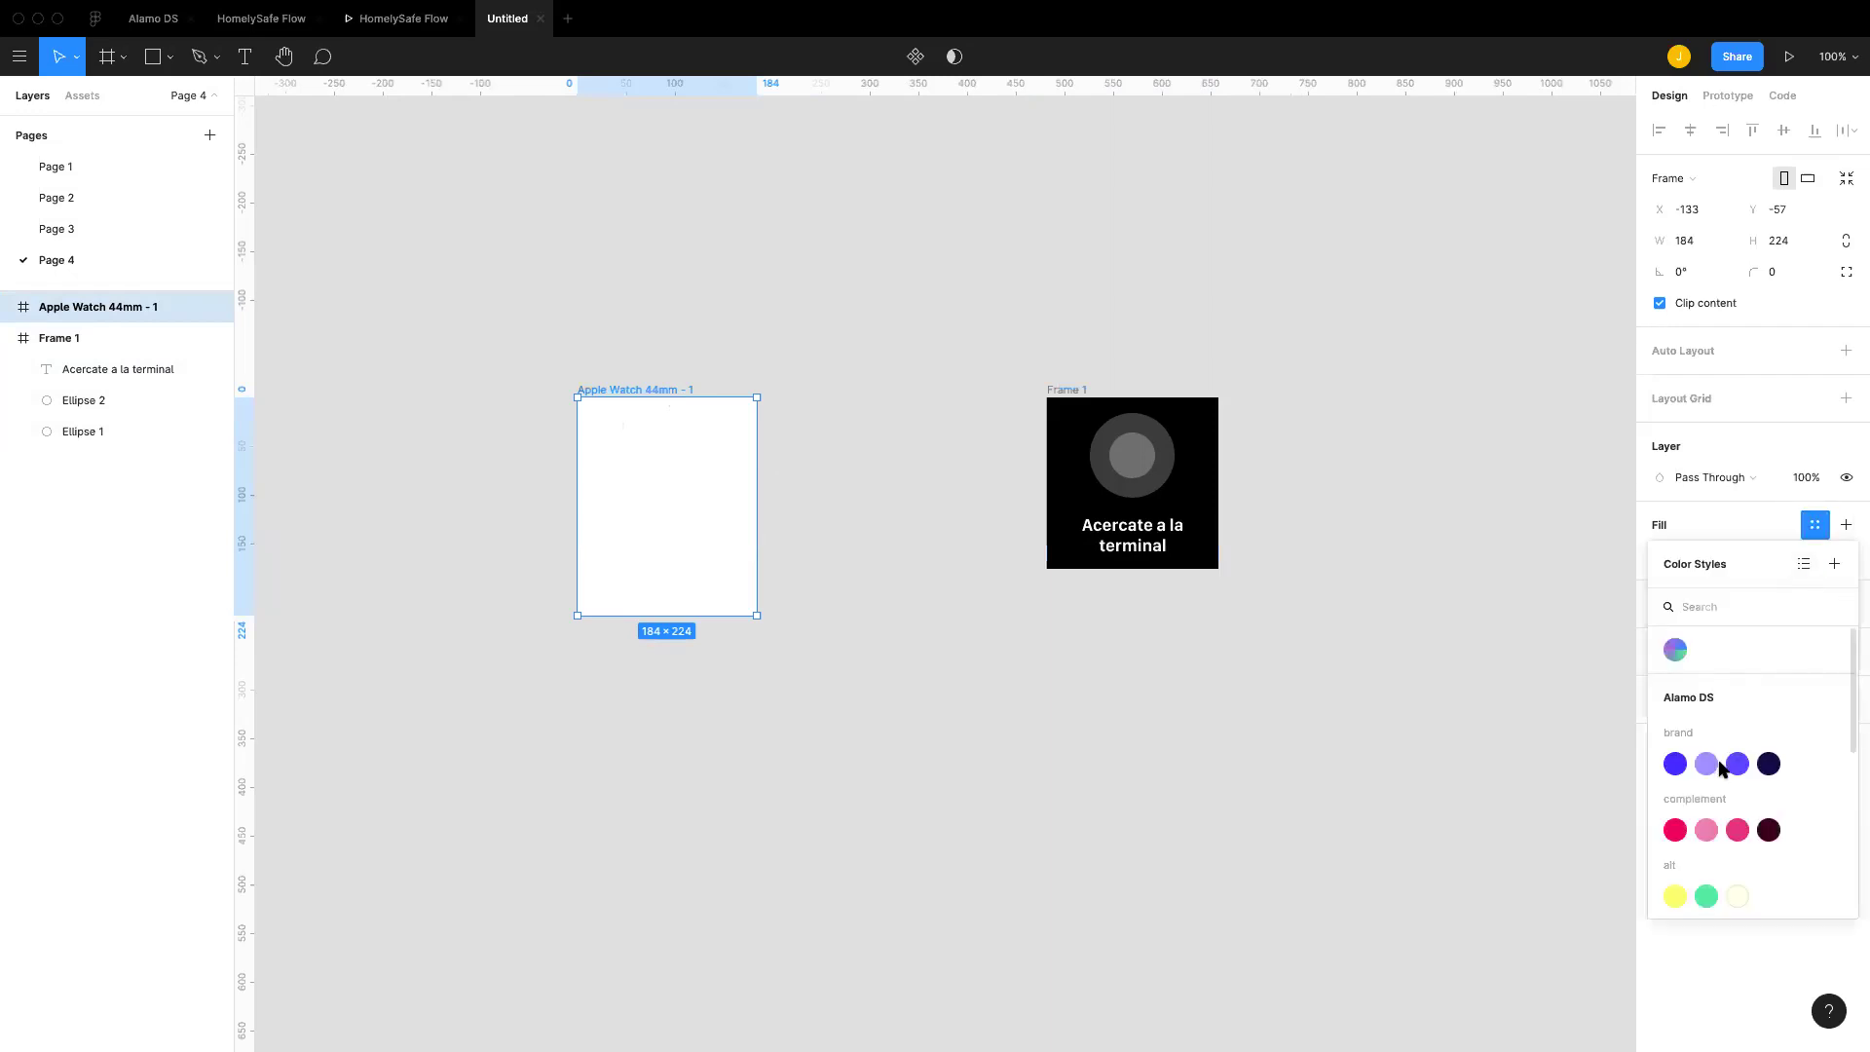
scroll(1720, 770, down, 3)
click(1676, 770)
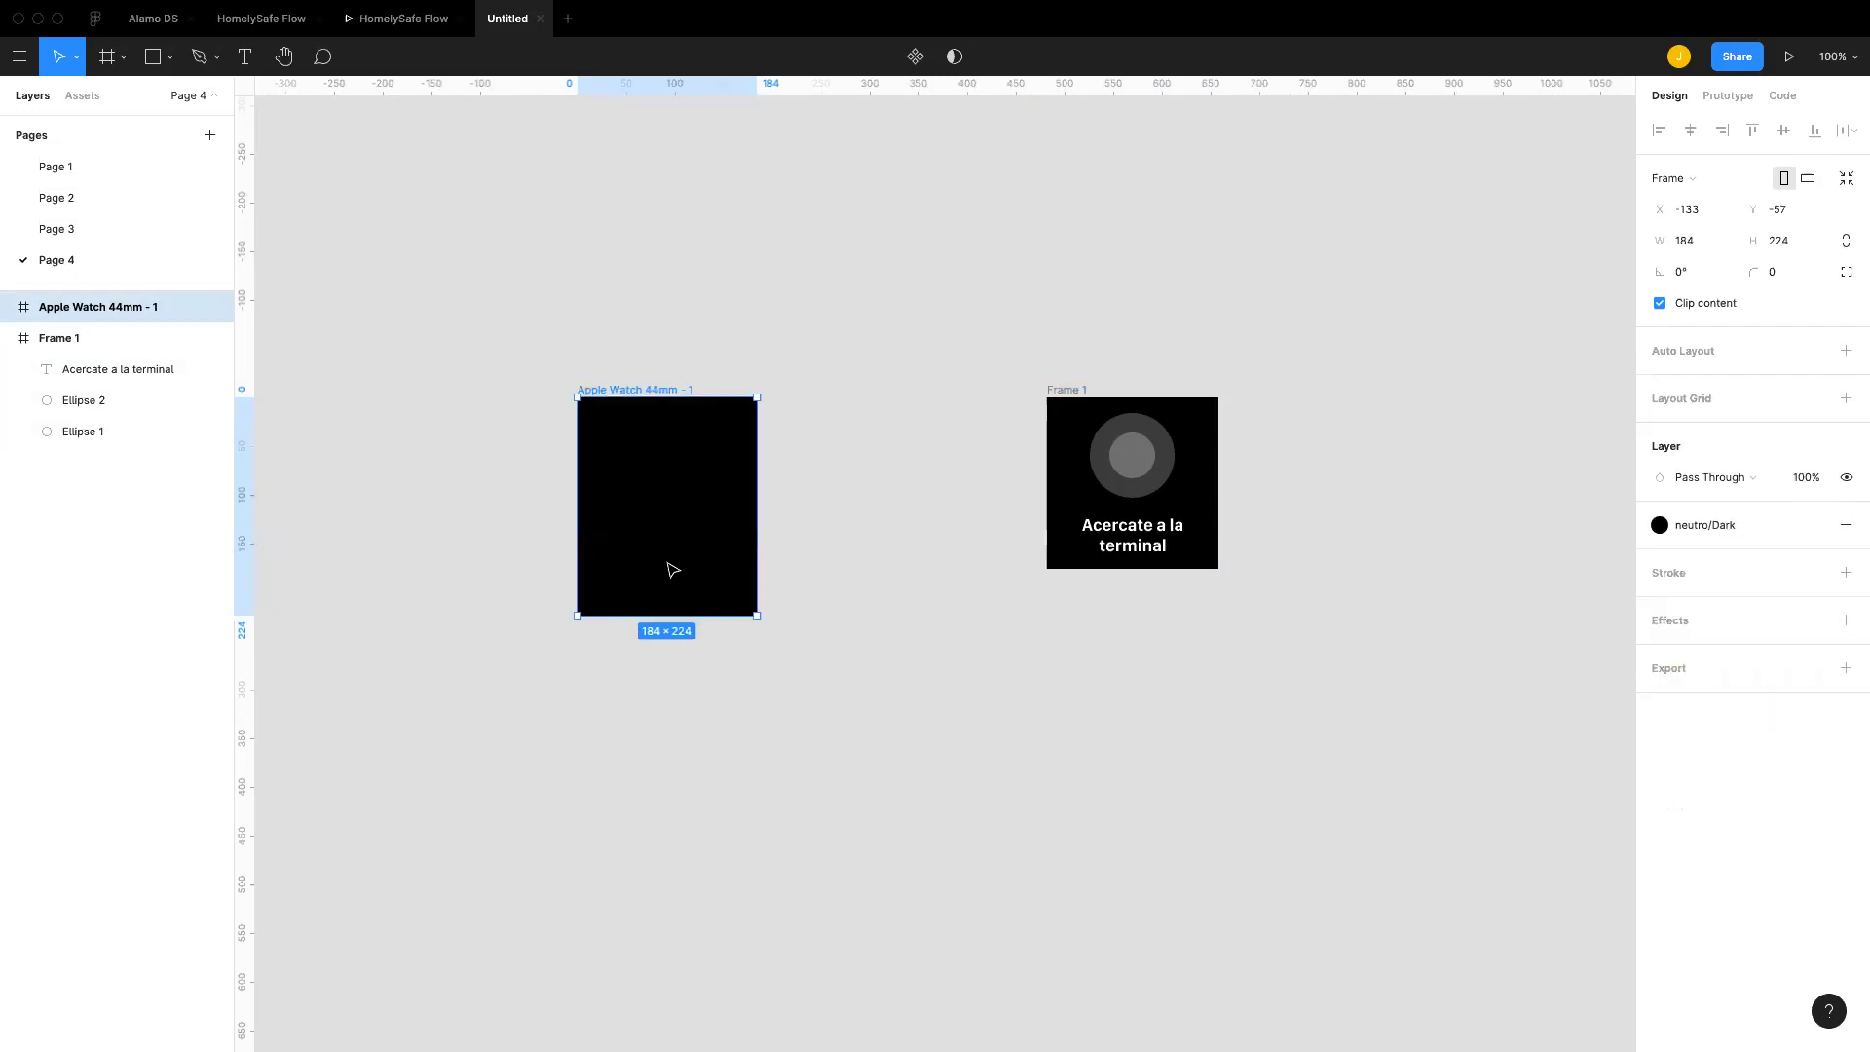
Step: Draw a rectangle of about 136 × 93 in the Apple Watch frame and place it at X 24, Y 65
key(r)
mouse_move(603, 459)
mouse_down()
mouse_move(735, 585)
mouse_move(736, 549)
mouse_up()
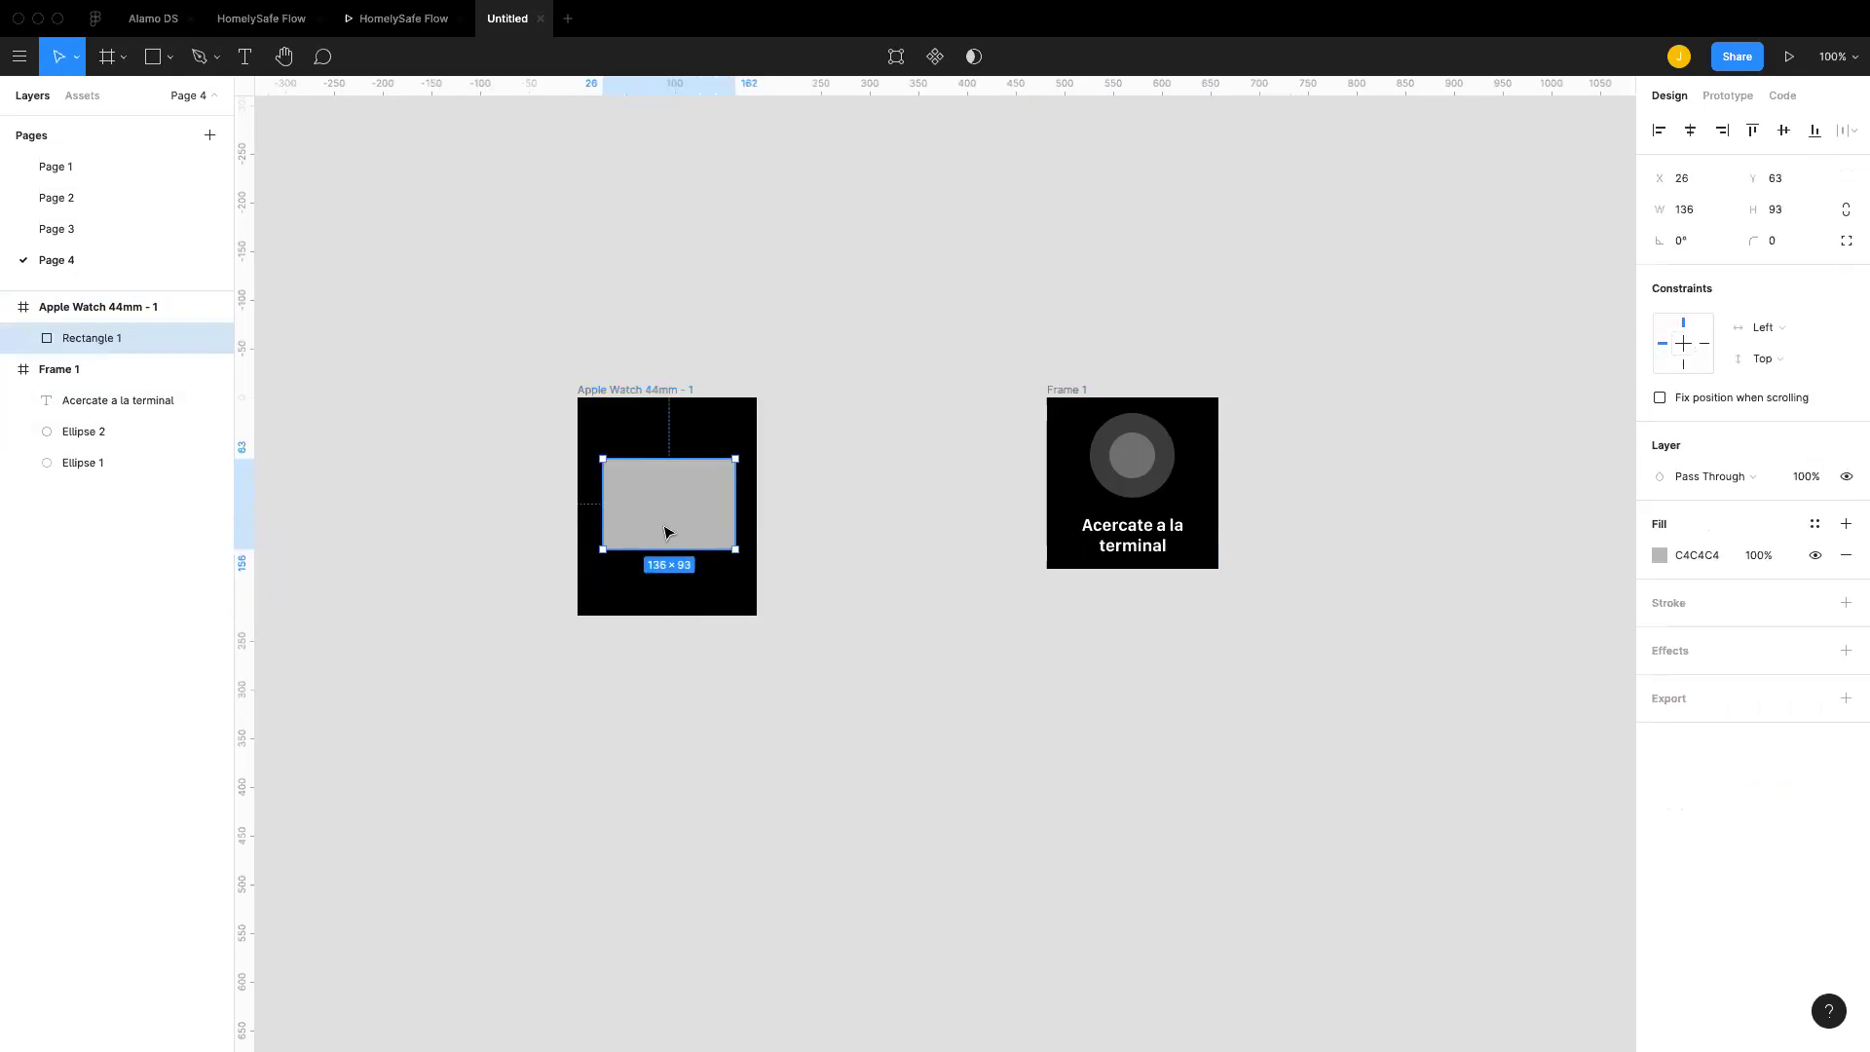
drag(672, 510, 677, 514)
drag(675, 511, 672, 505)
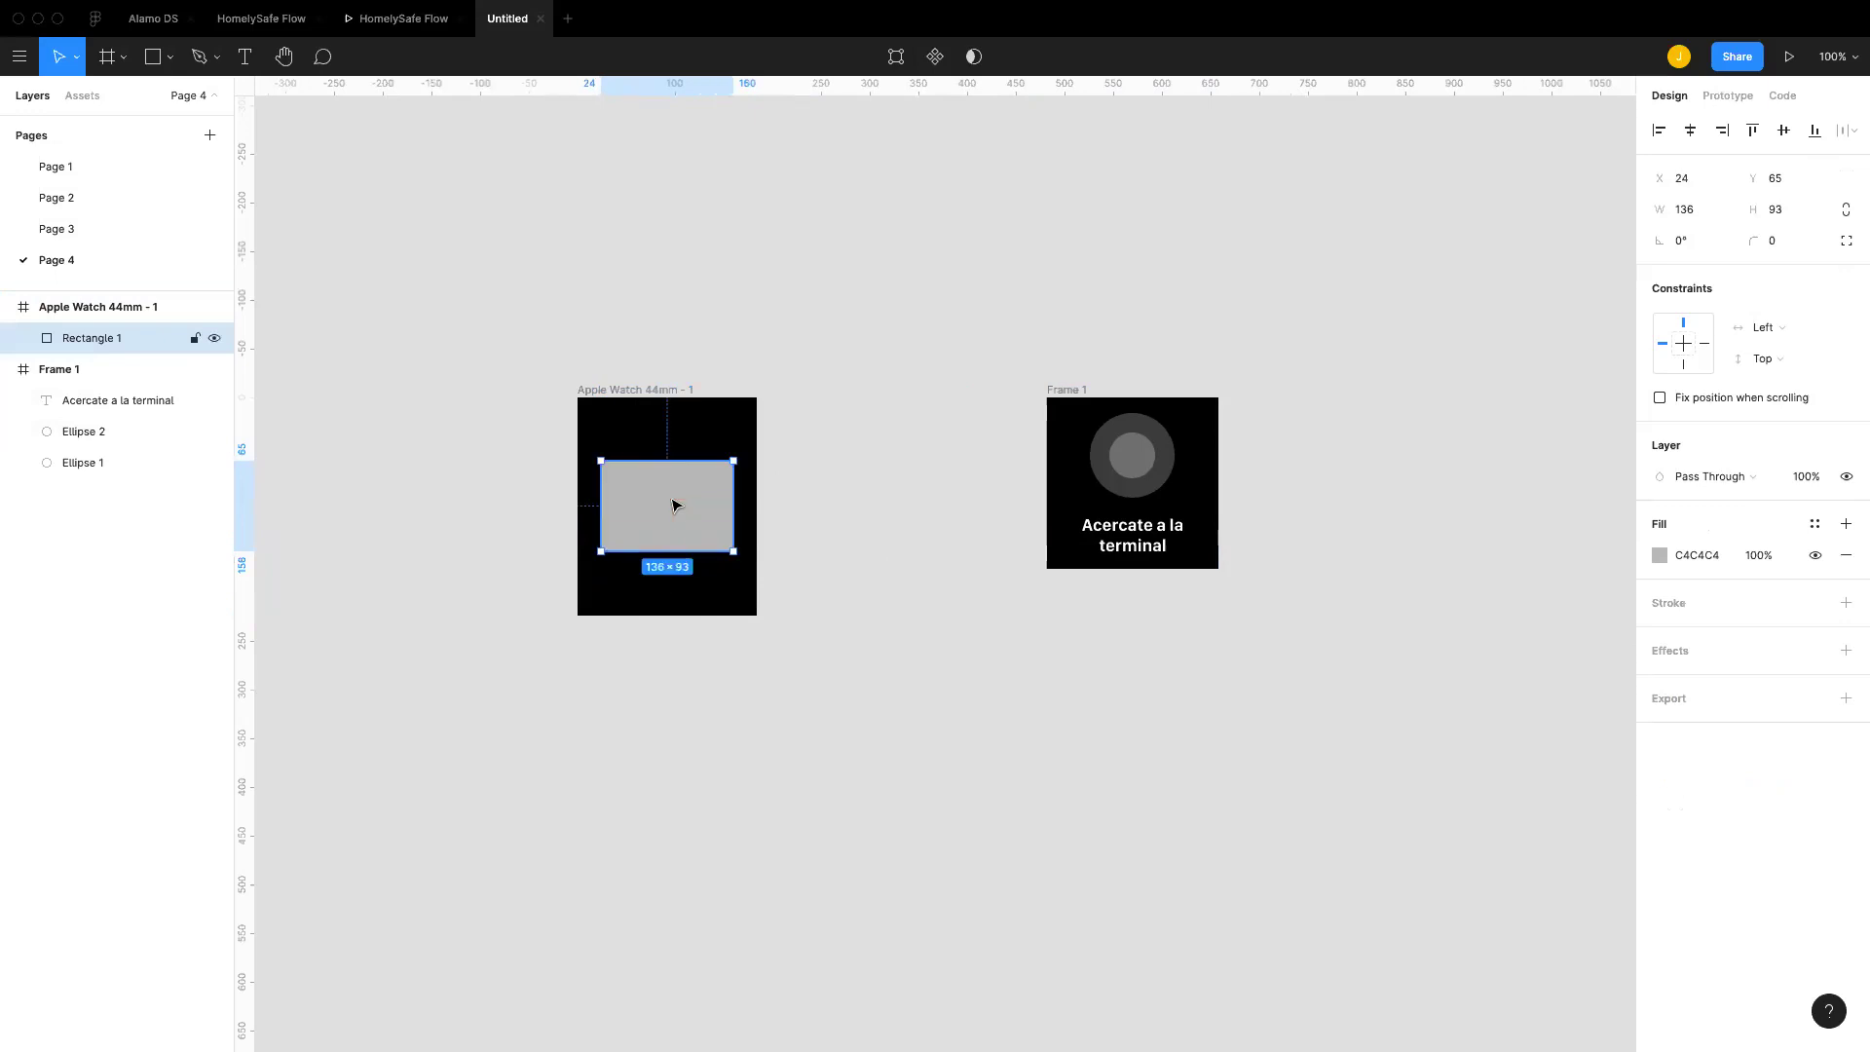
Step: Try a corner radius of 8 on the rectangle, and settle on 16
click(1786, 251)
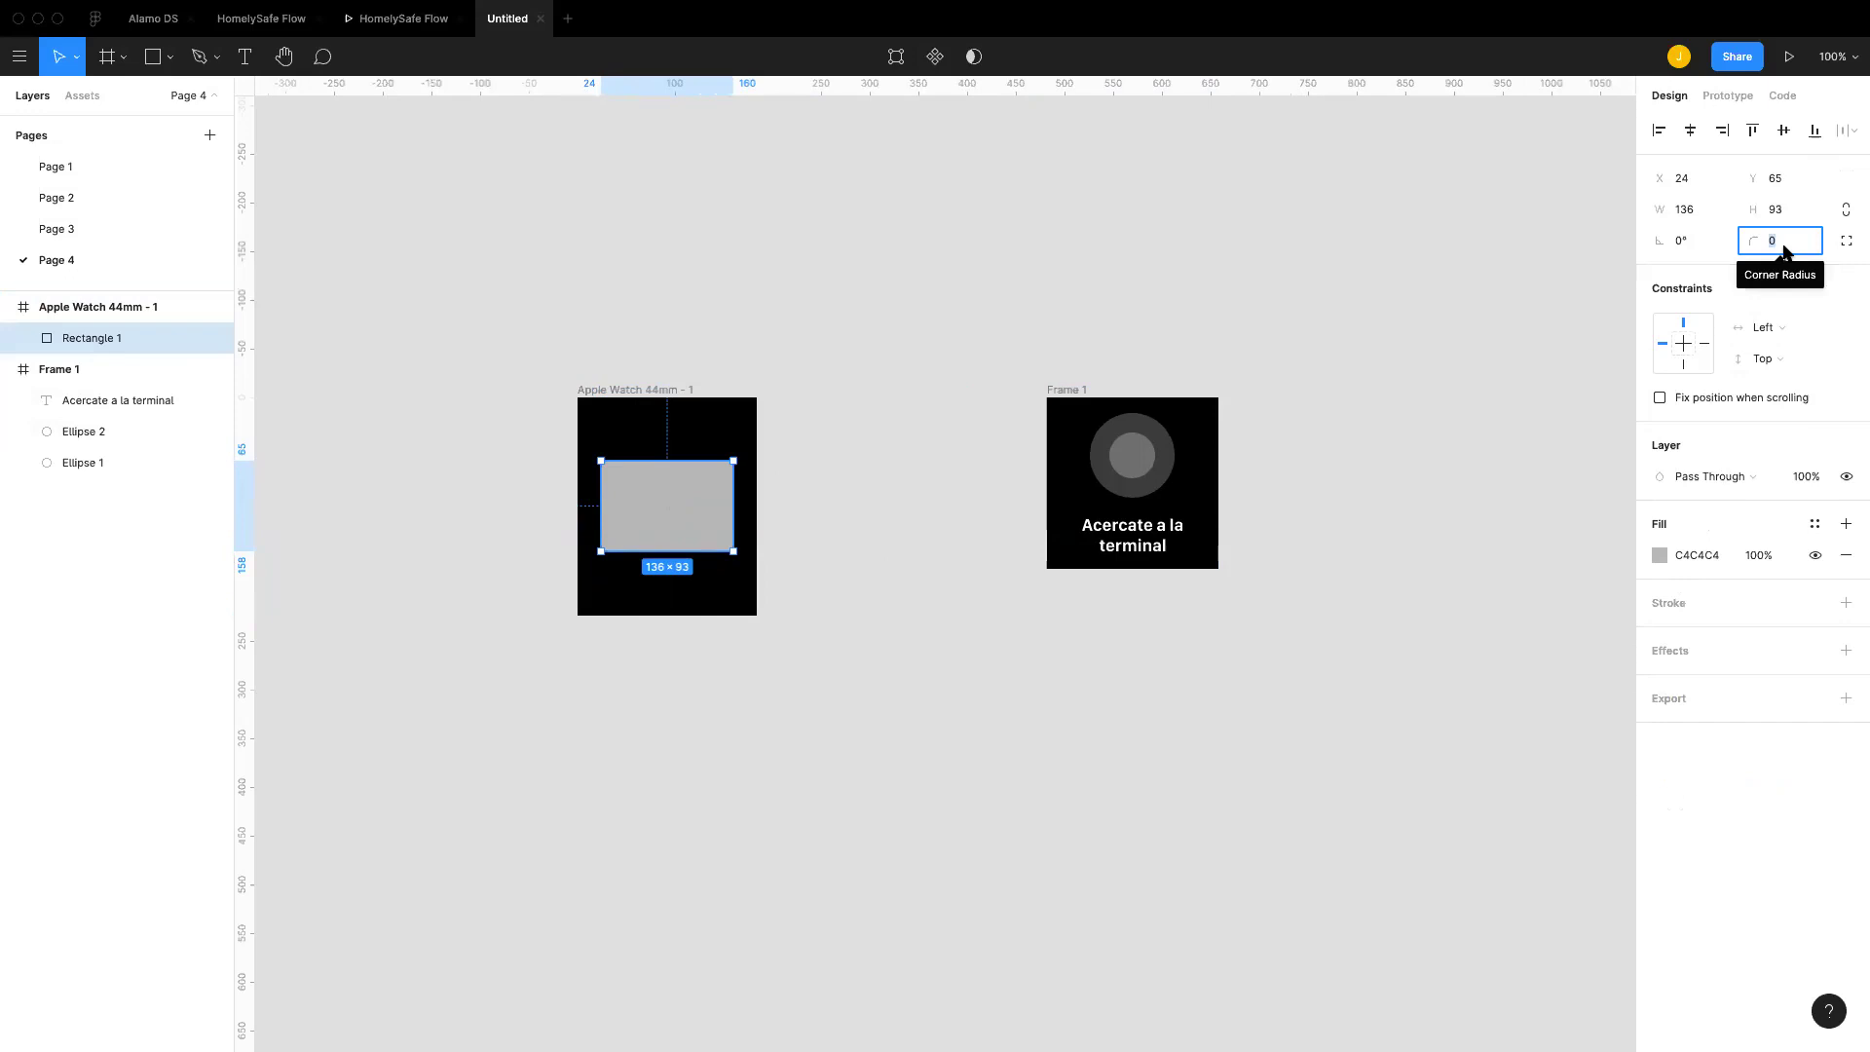
text(8)
key(Return)
click(1785, 251)
text(16)
key(Return)
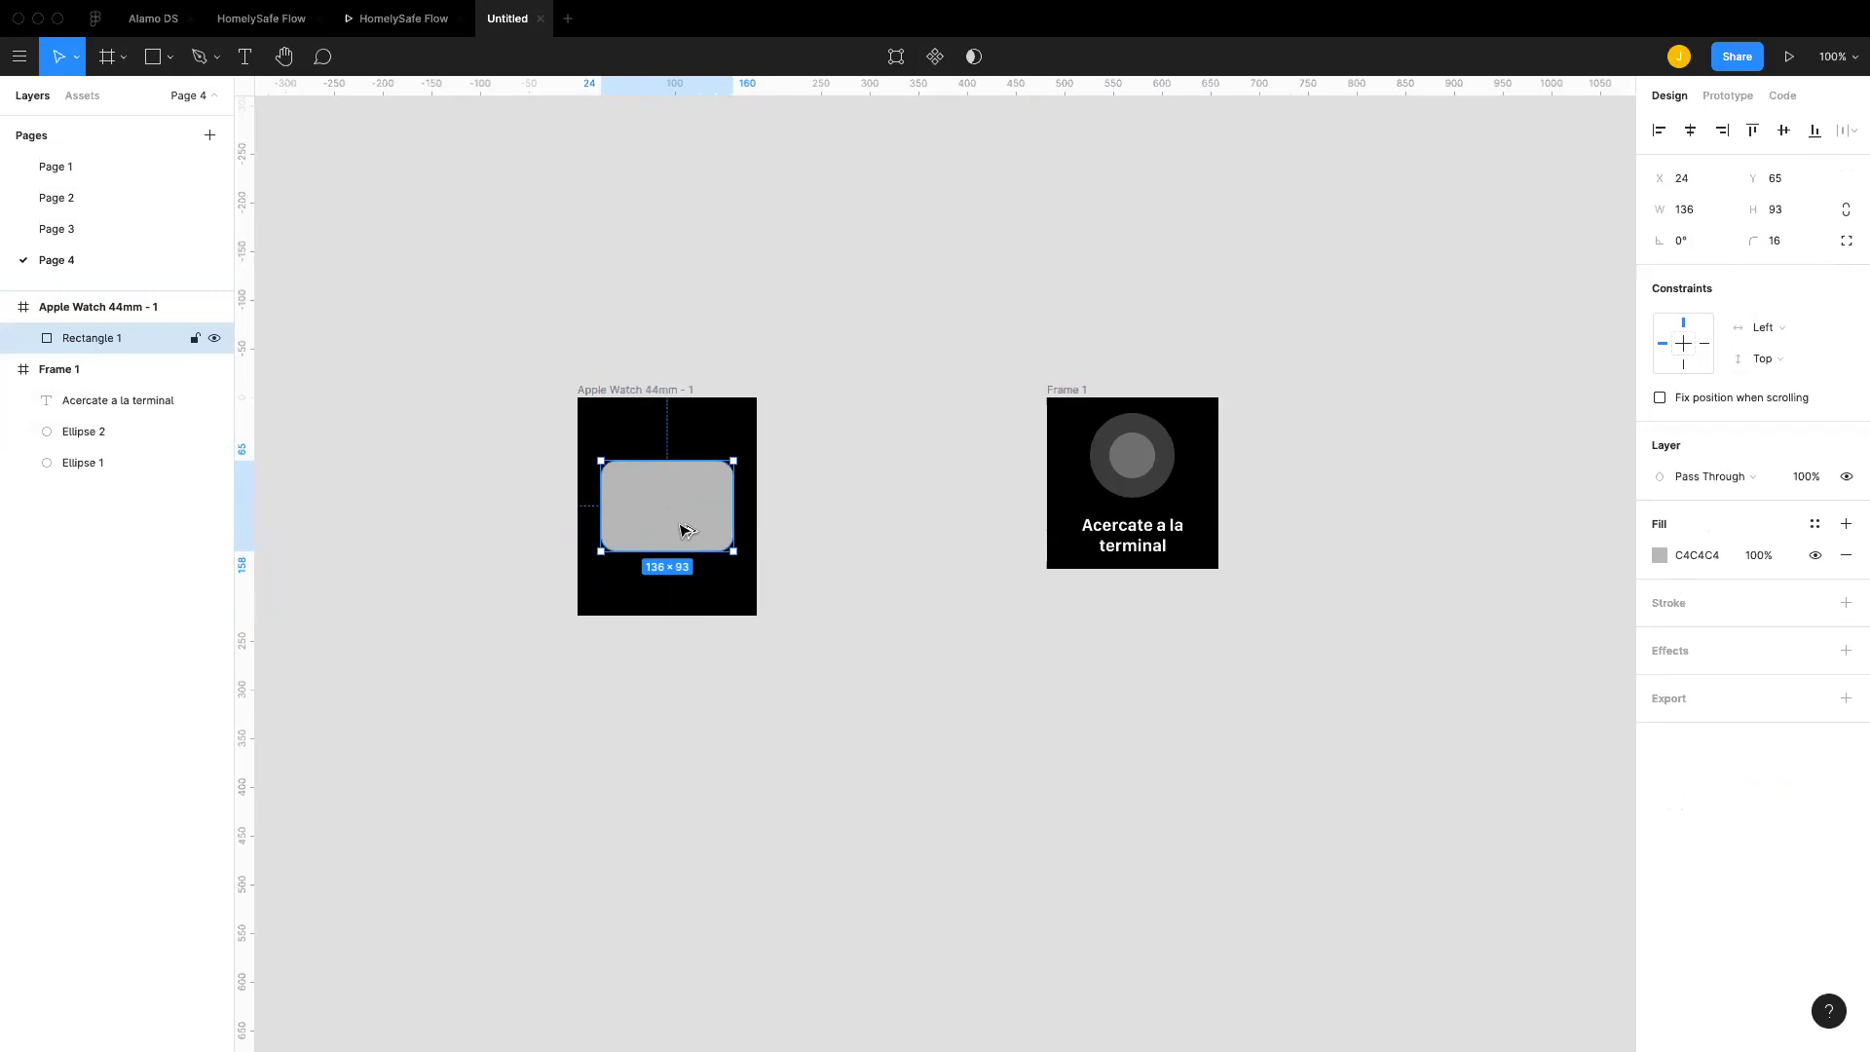
Step: Duplicate the rounded rectangle and place the overlapping copy slightly lower at X 24, Y 95
drag(685, 529, 666, 605)
key(ctrl+z)
drag(722, 537, 699, 567)
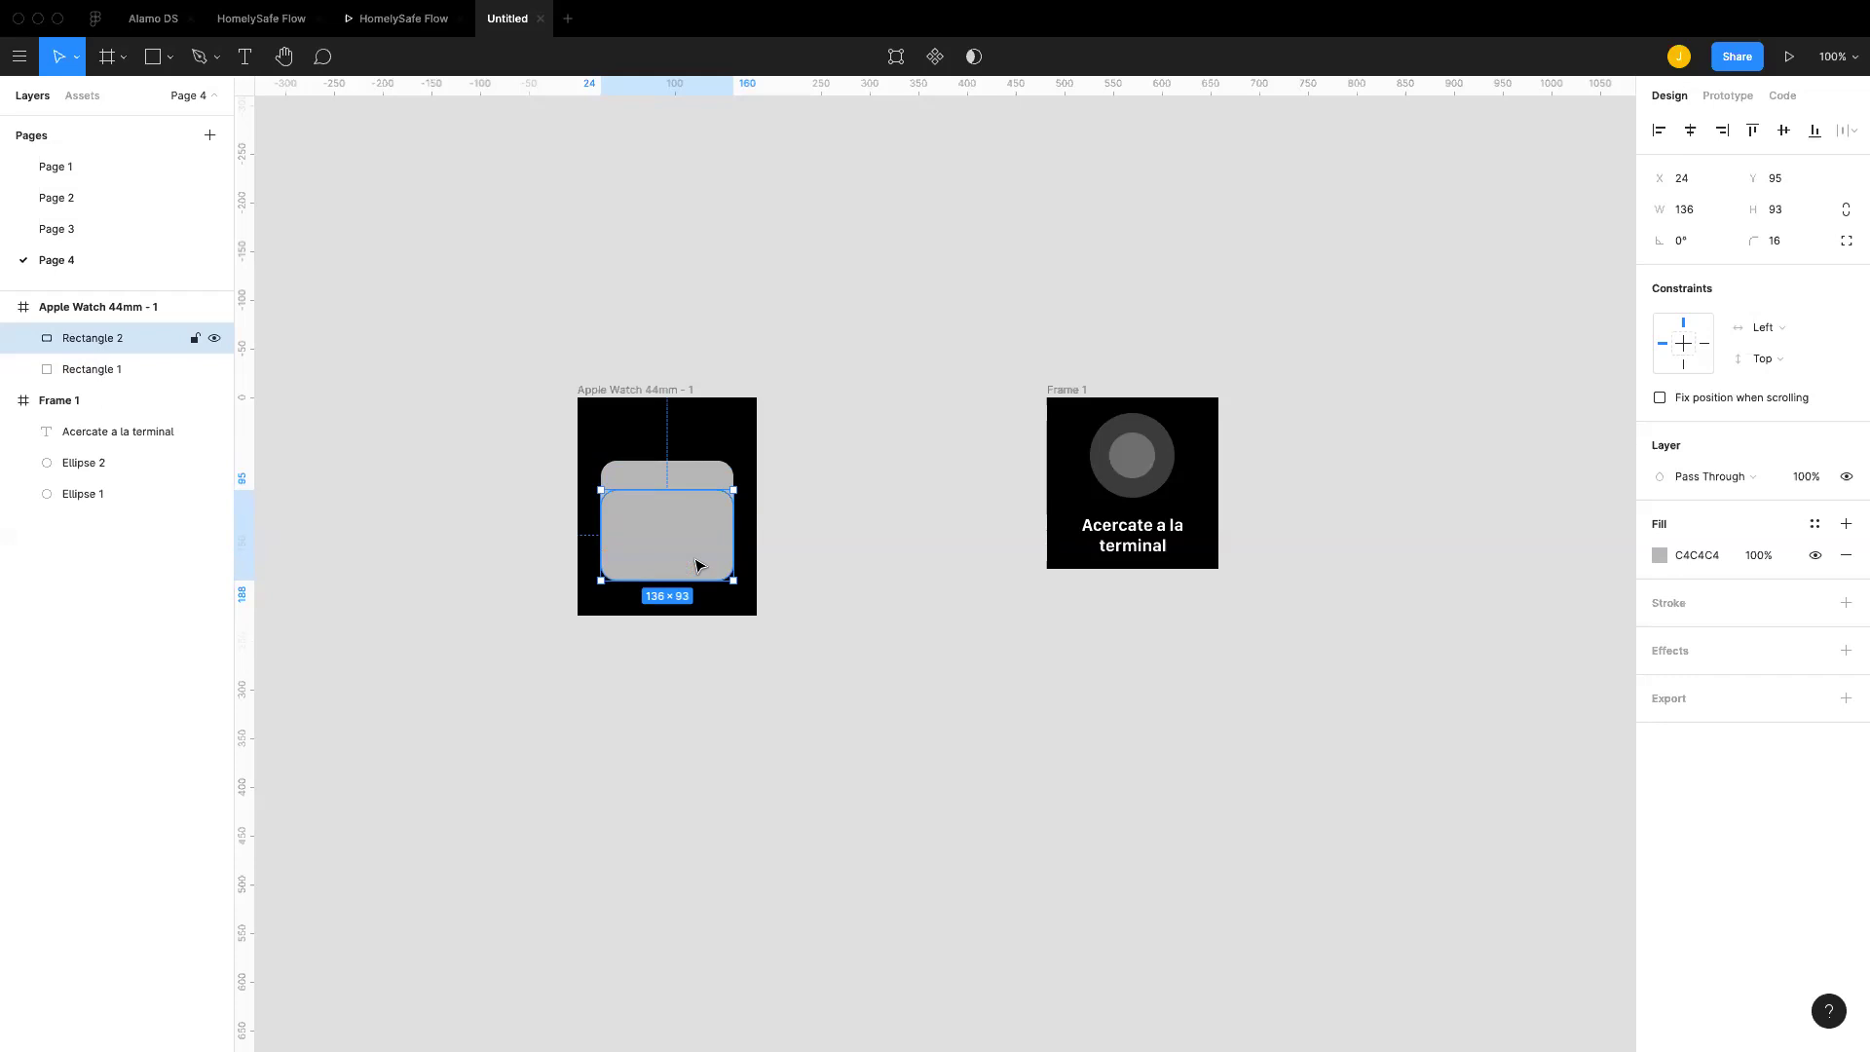
Step: Apply the brand/Berry color style to the front rectangle
click(692, 464)
click(693, 571)
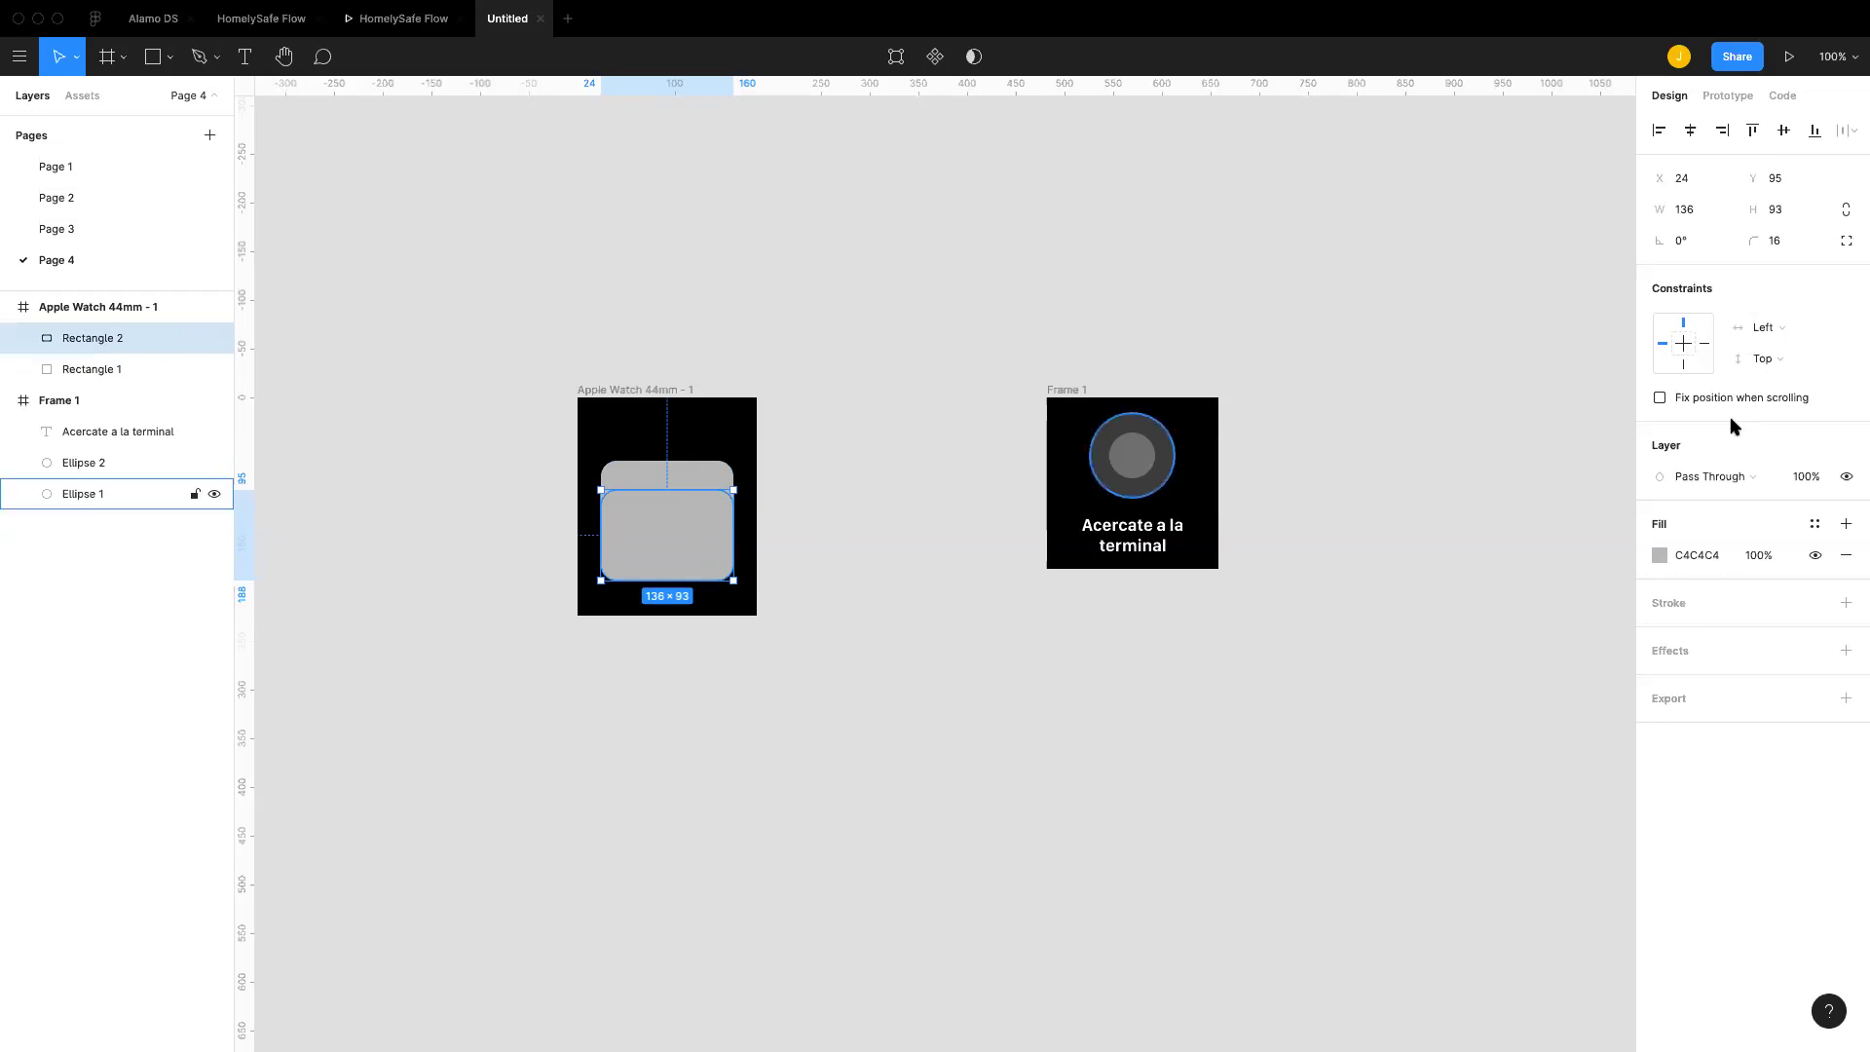
click(1815, 524)
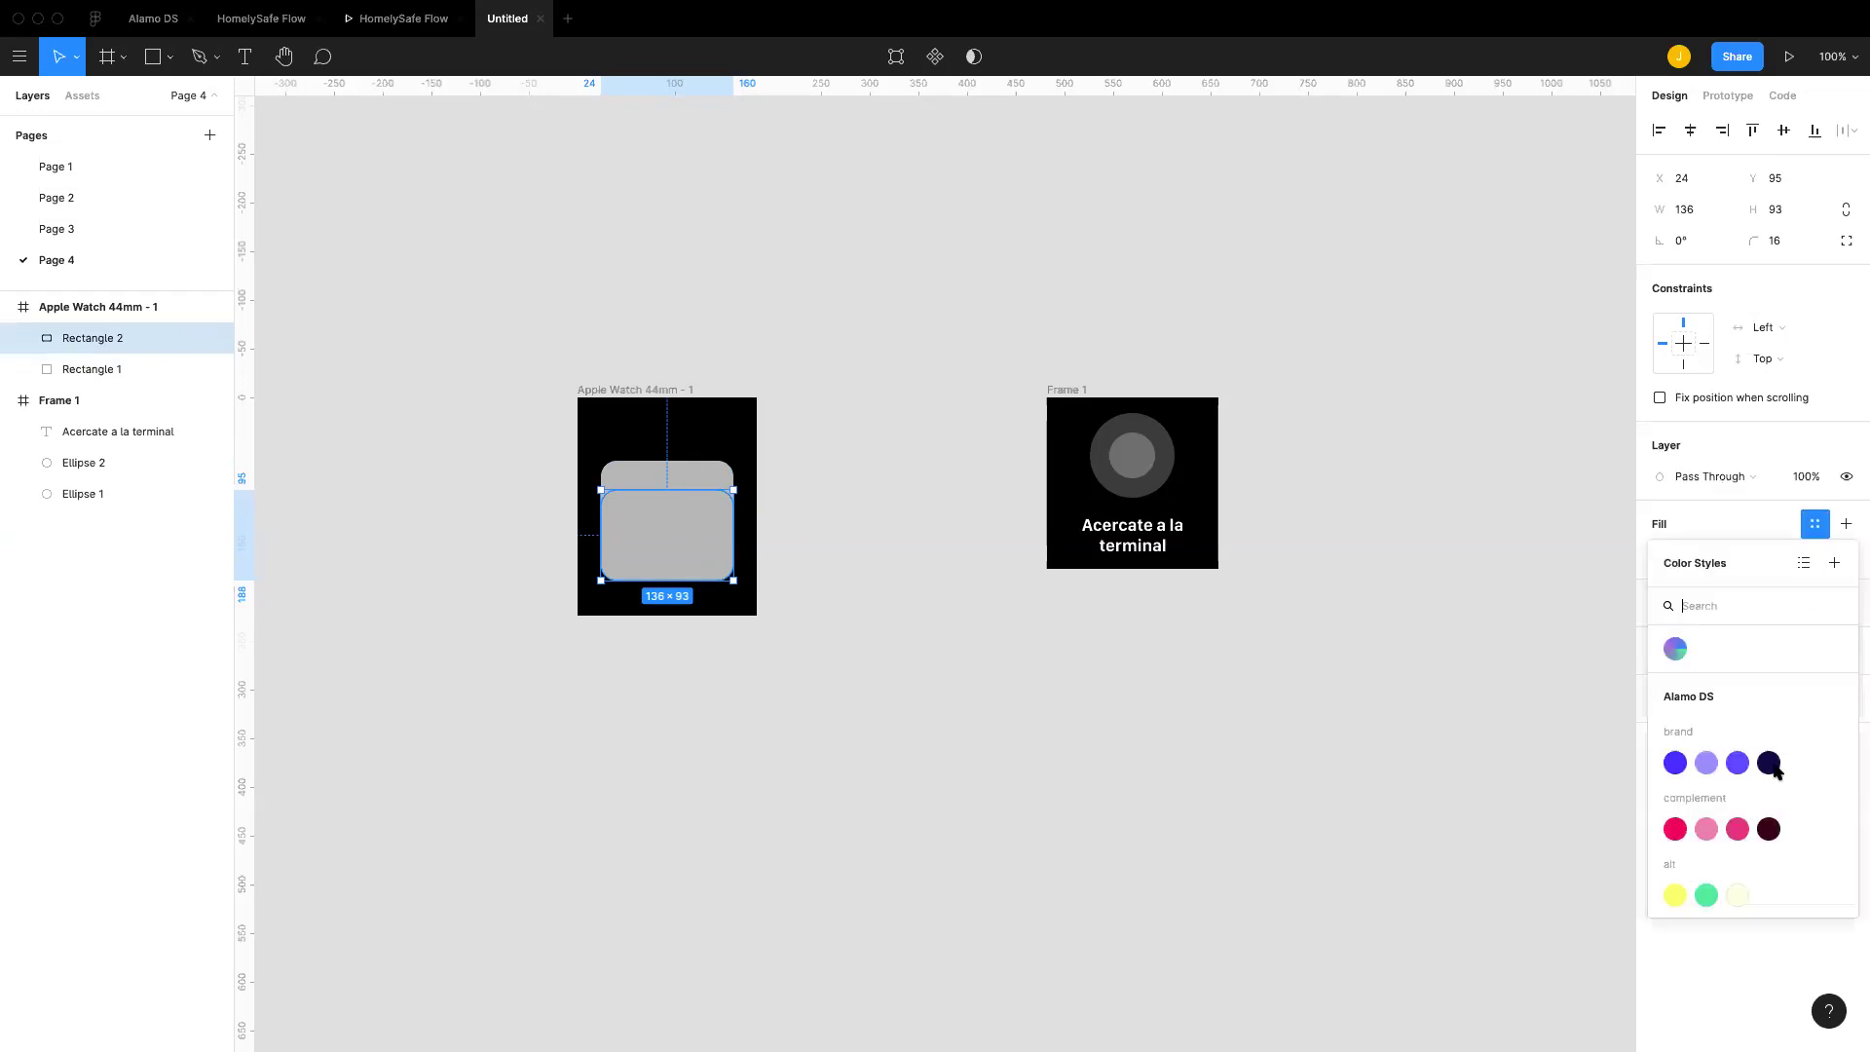
click(1676, 763)
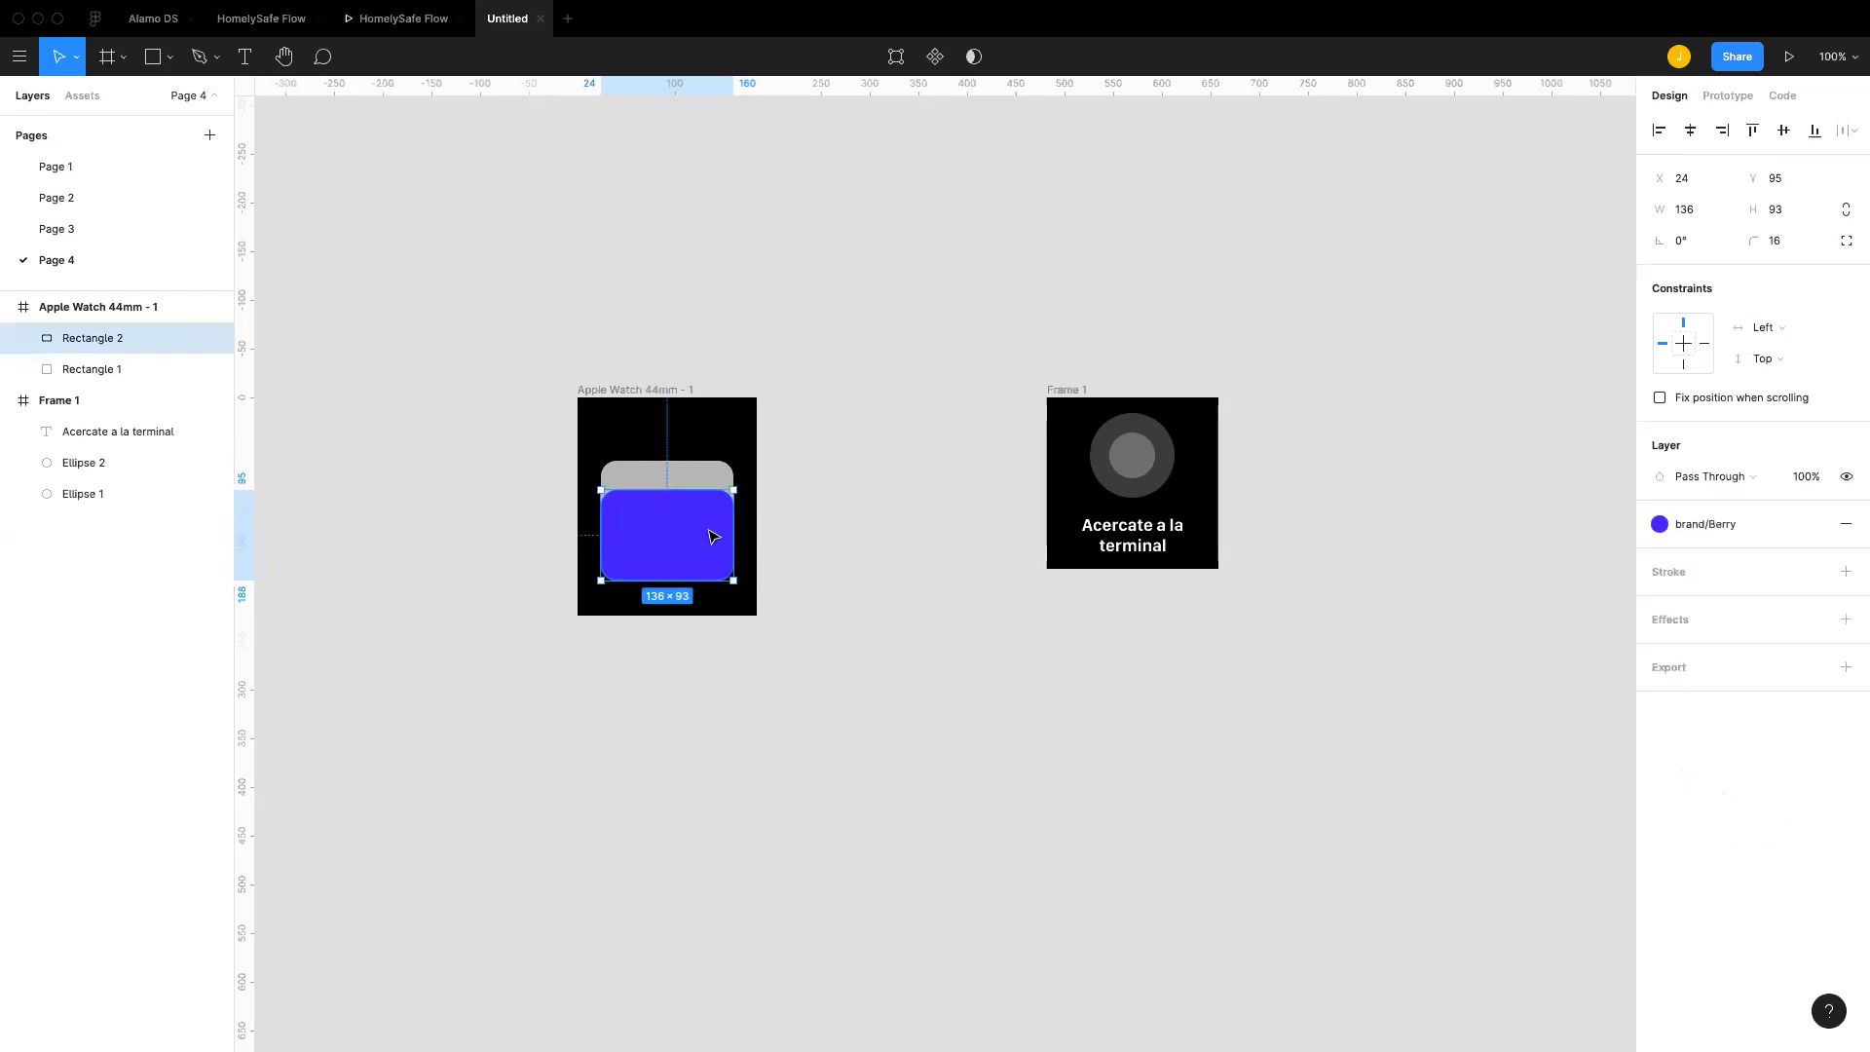
Step: Apply the status/Focus color style to the rectangle behind the blue one
click(668, 476)
click(1810, 524)
scroll(1695, 808, down, 3)
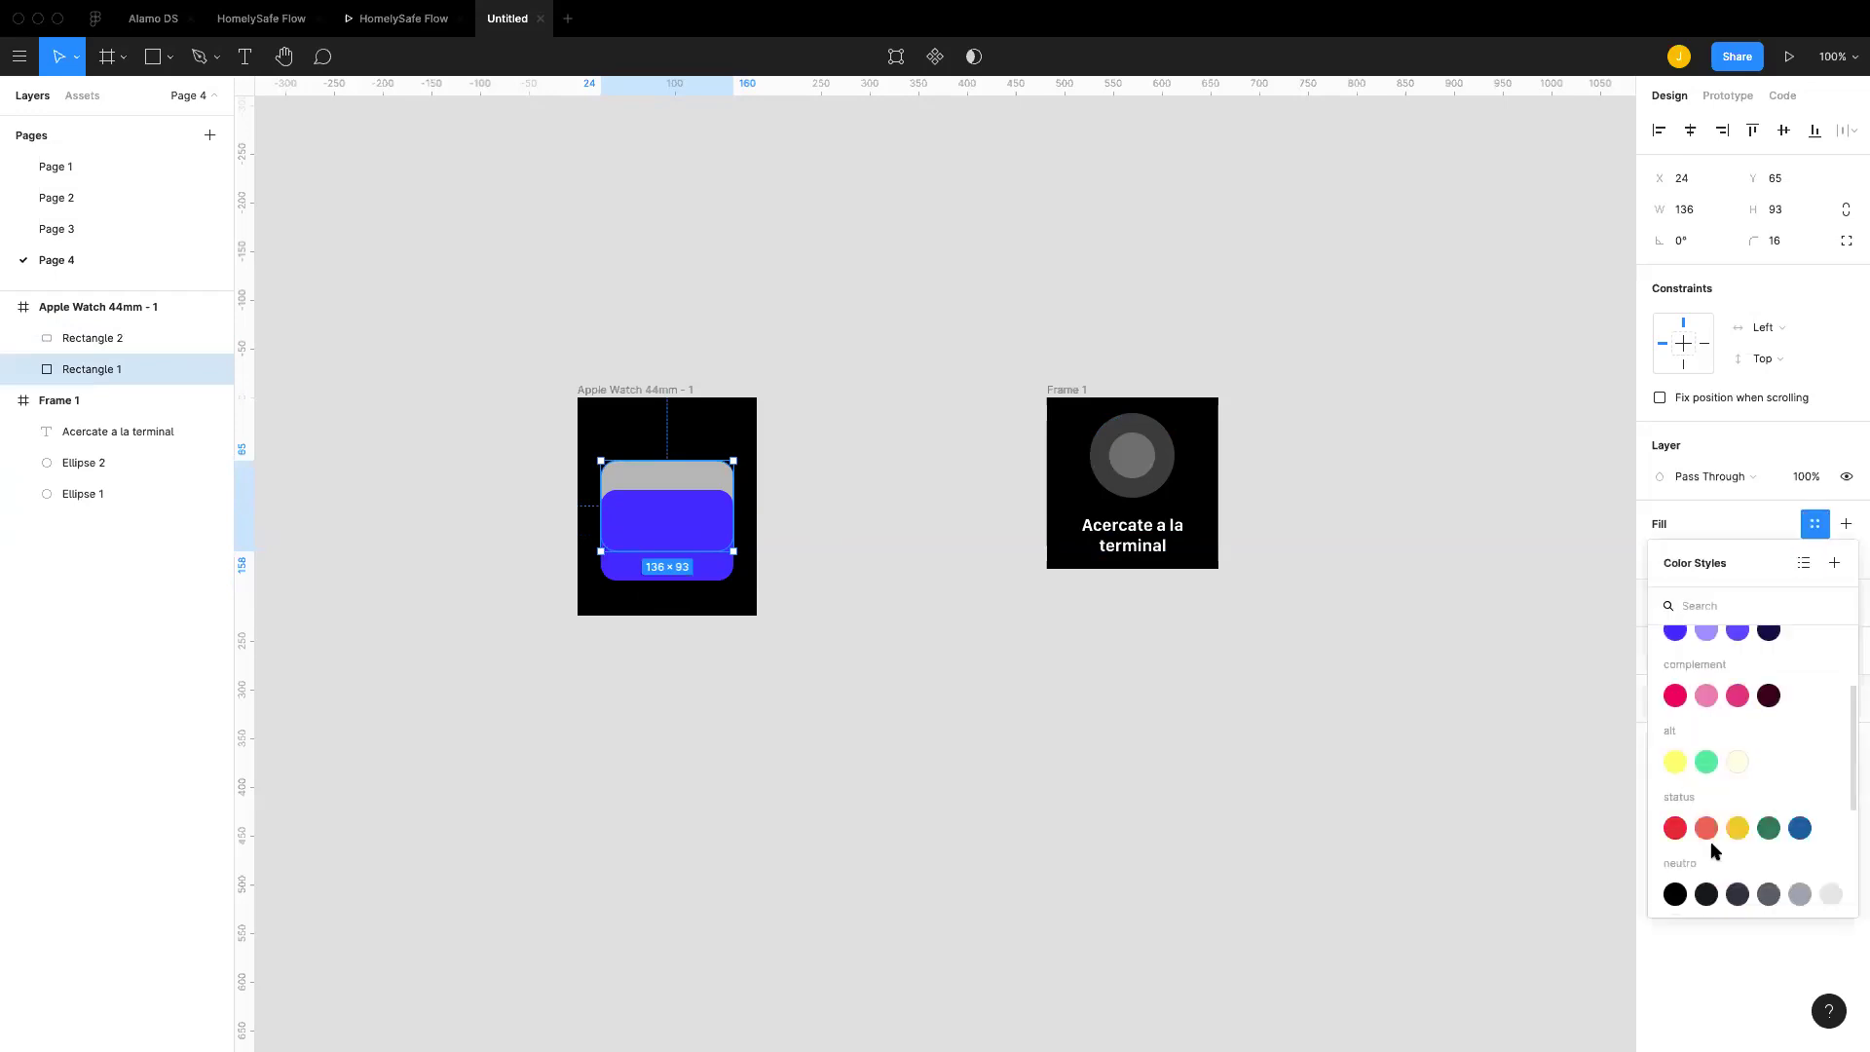
click(1709, 829)
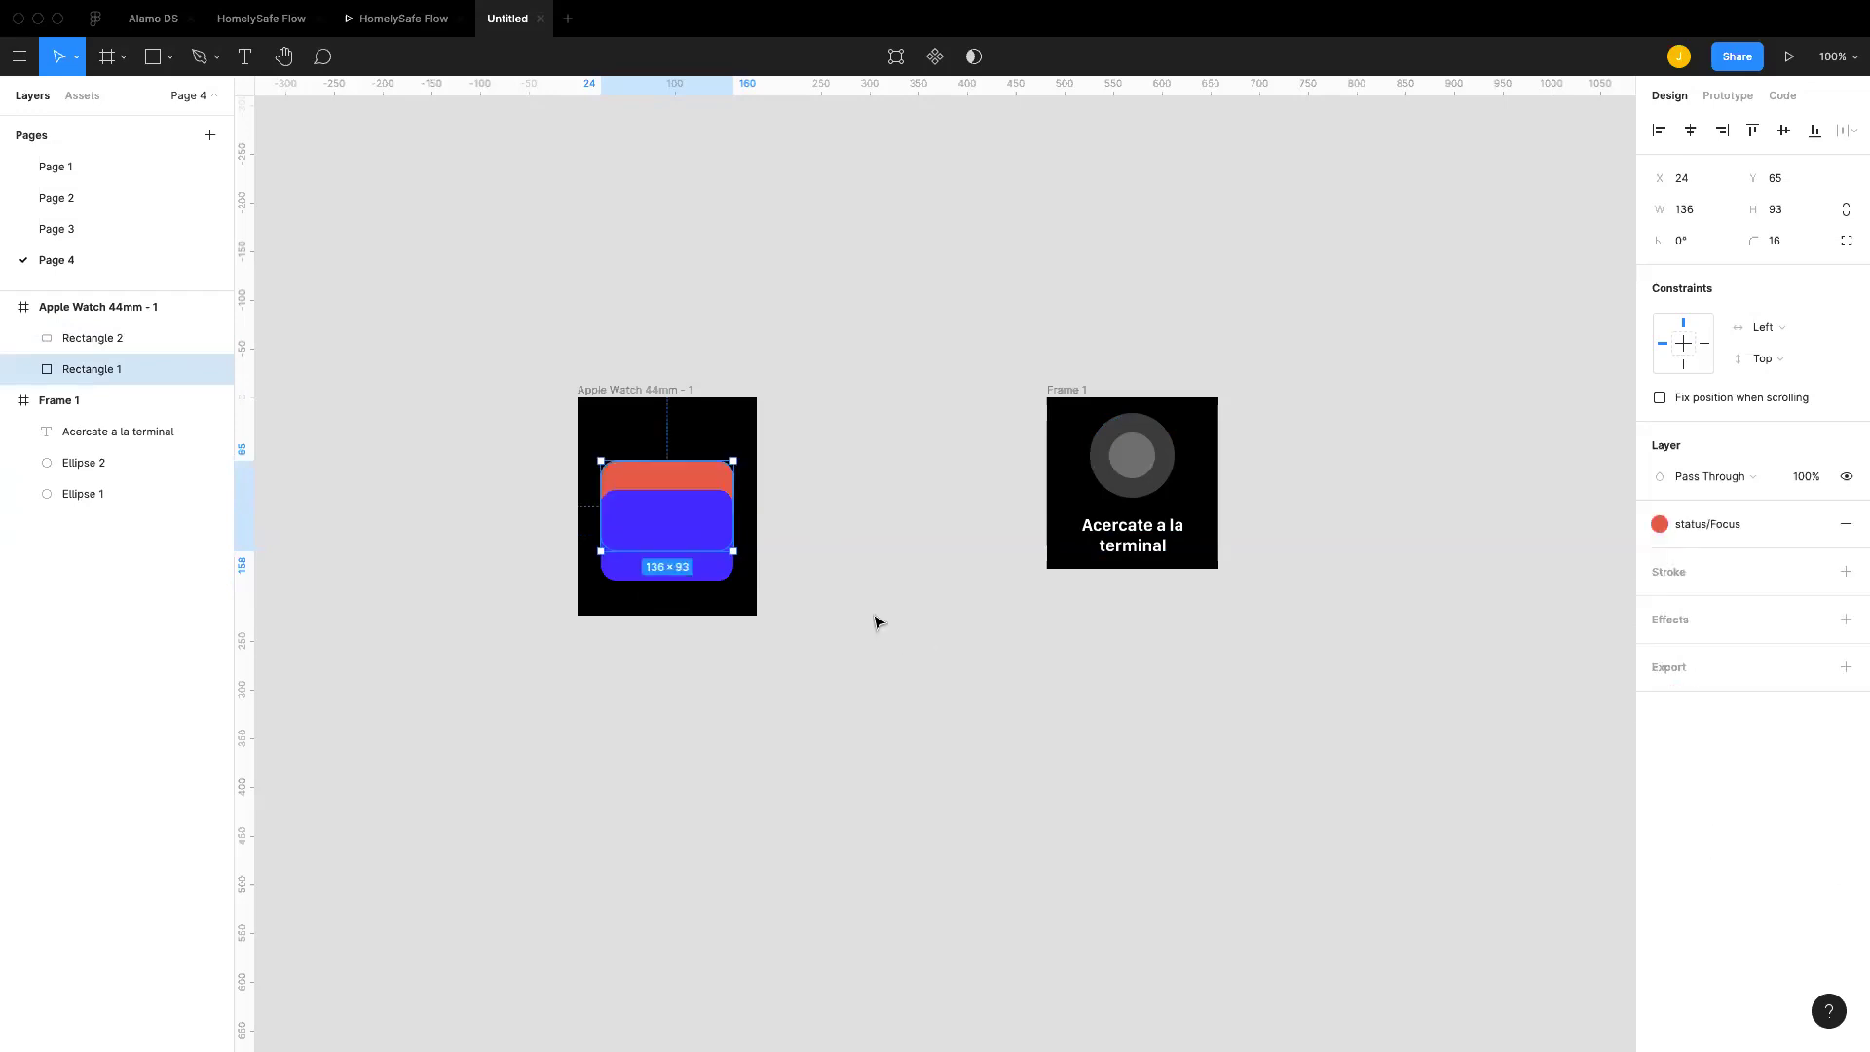
click(722, 529)
drag(721, 530, 687, 436)
key(Delete)
click(685, 473)
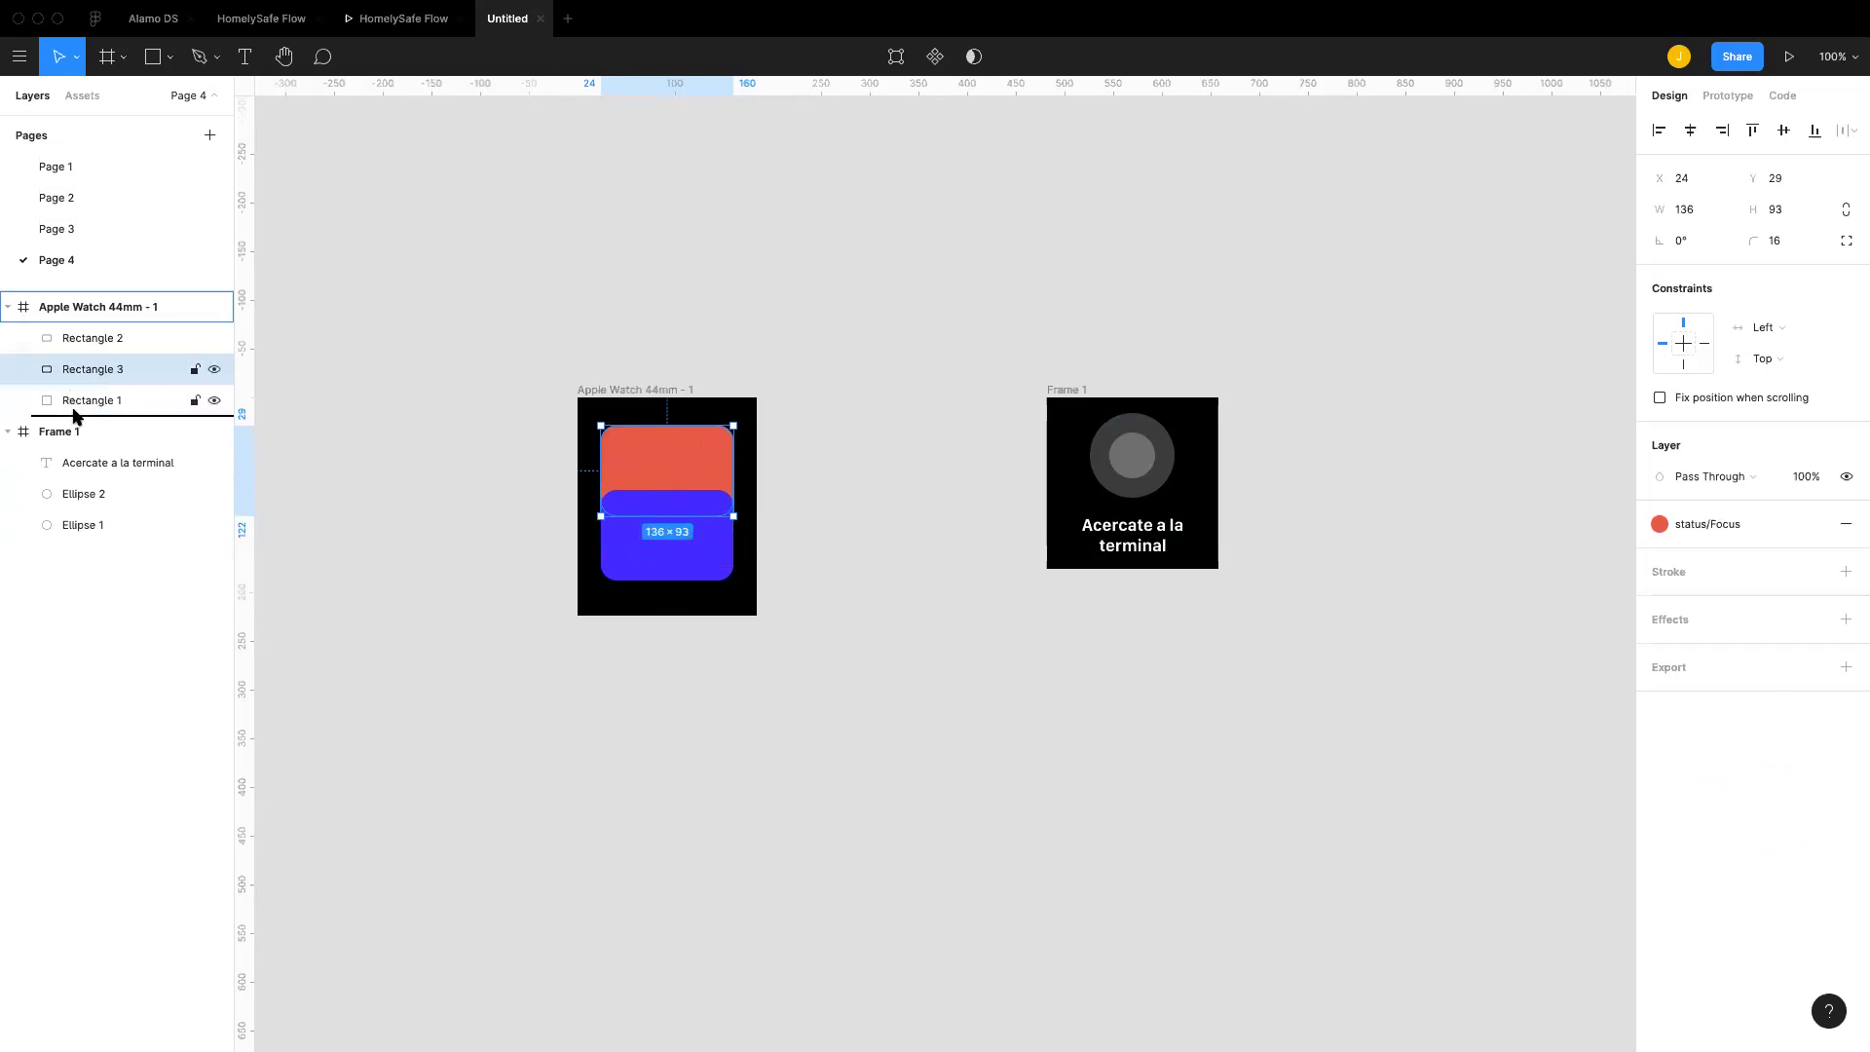
key(ctrl+z)
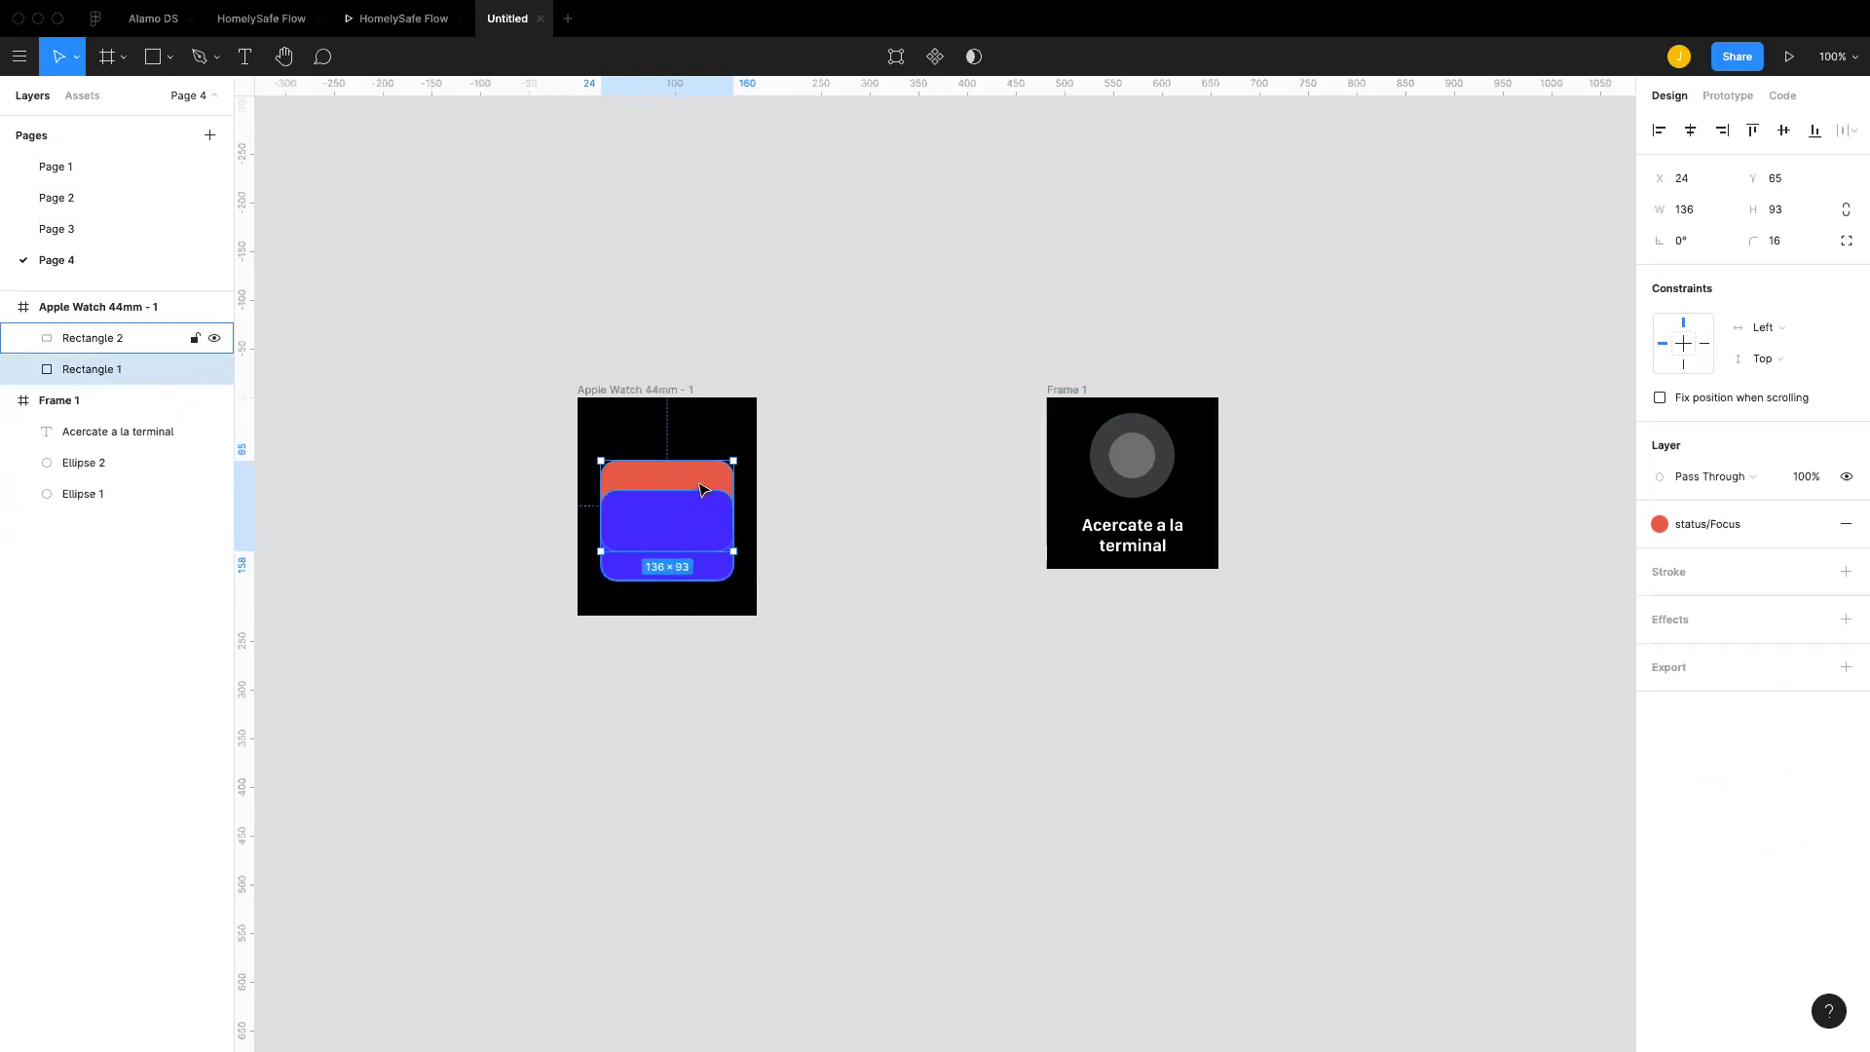
Step: Paste a copy of the red rectangle and move it straight up to Y 35
key(ctrl+v)
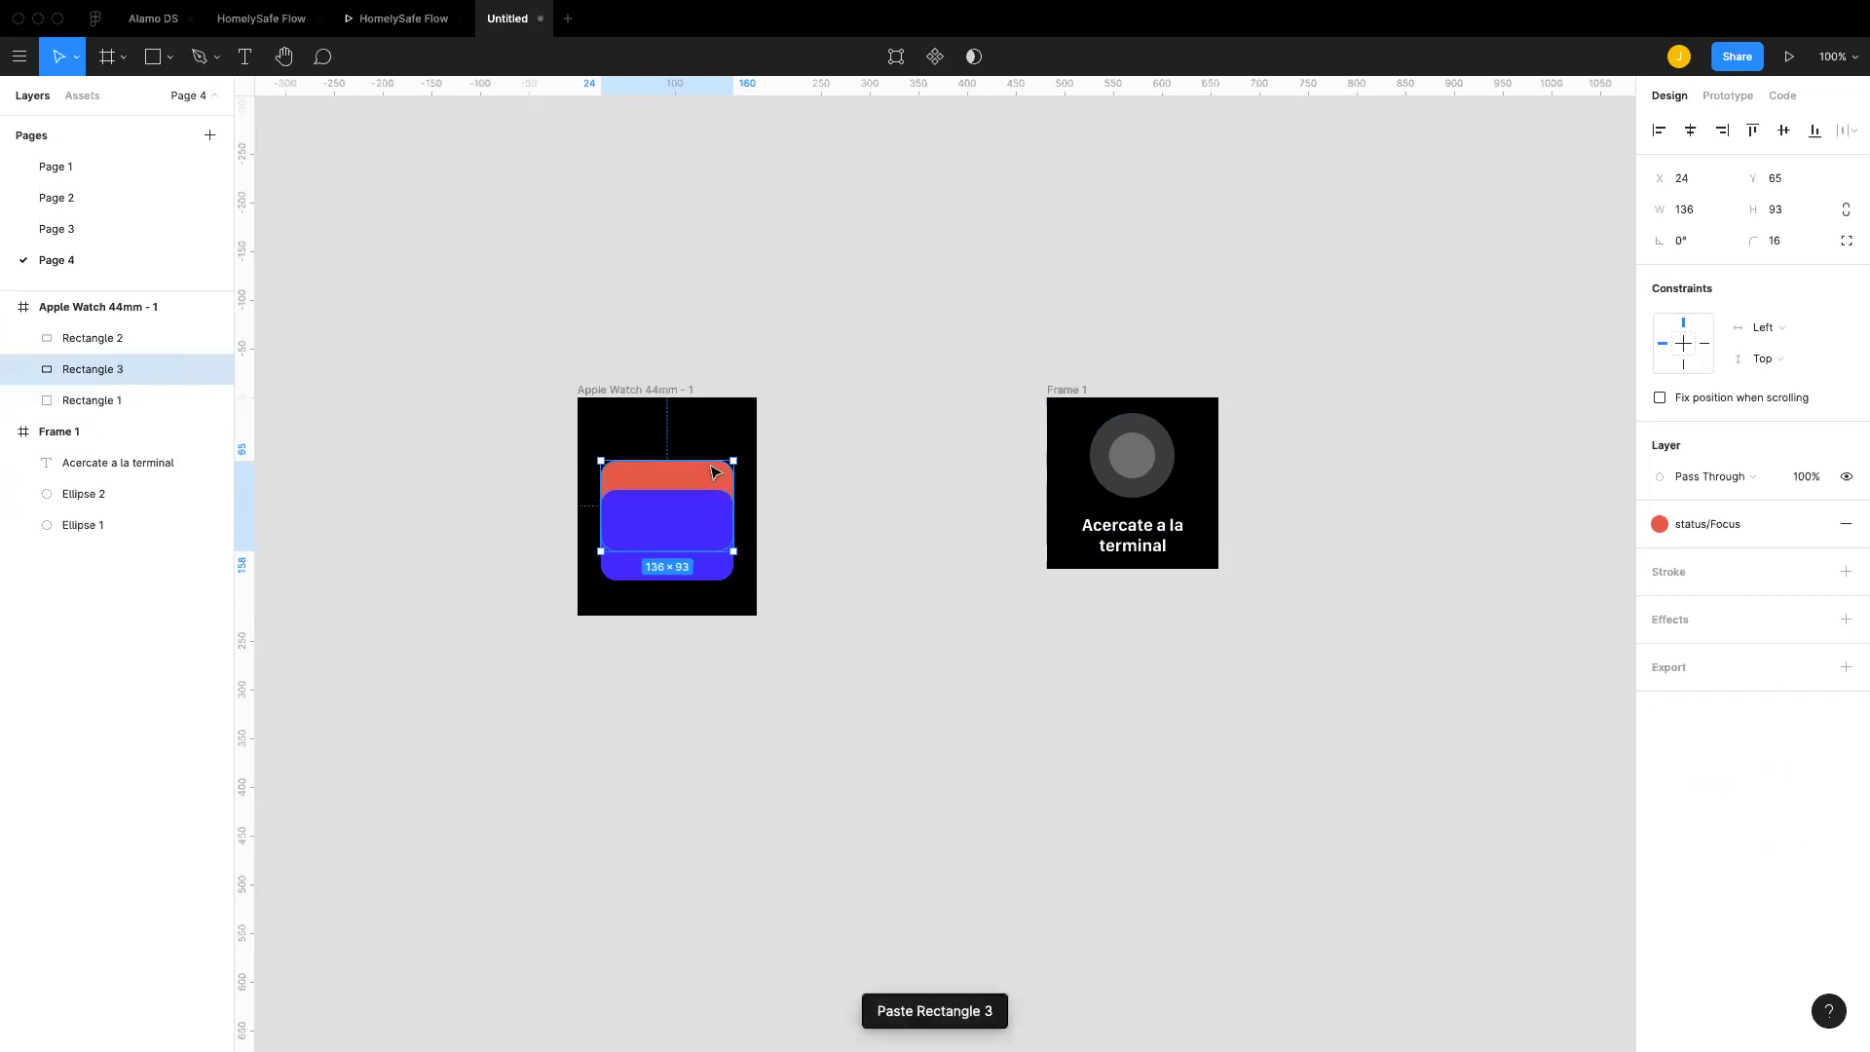
key(shift+Up)
key(shift+Up)
key(shift+Up)
key(shift+Up)
key(shift+Up)
key(shift+Down)
key(shift+Down)
Step: Apply the neutro/White color style to the pasted card and reorder it behind the red card
click(1699, 524)
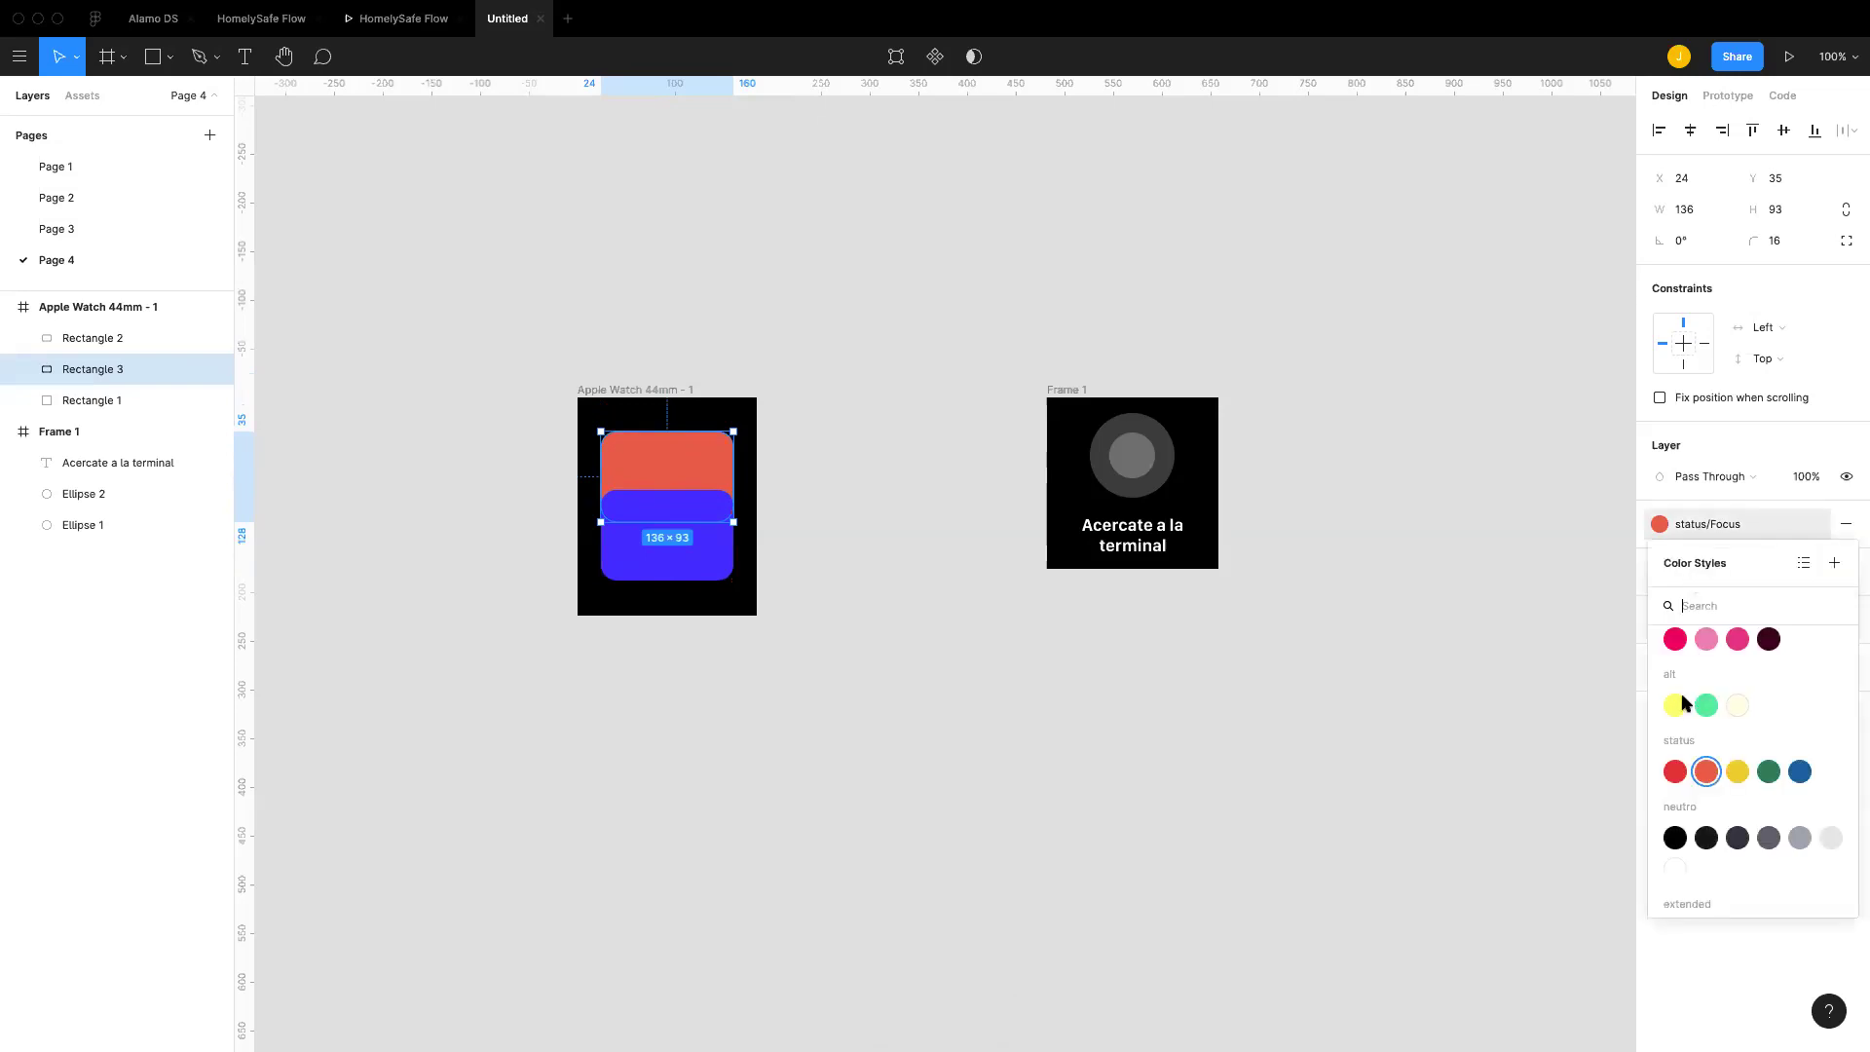
scroll(1683, 703, down, 3)
click(1678, 684)
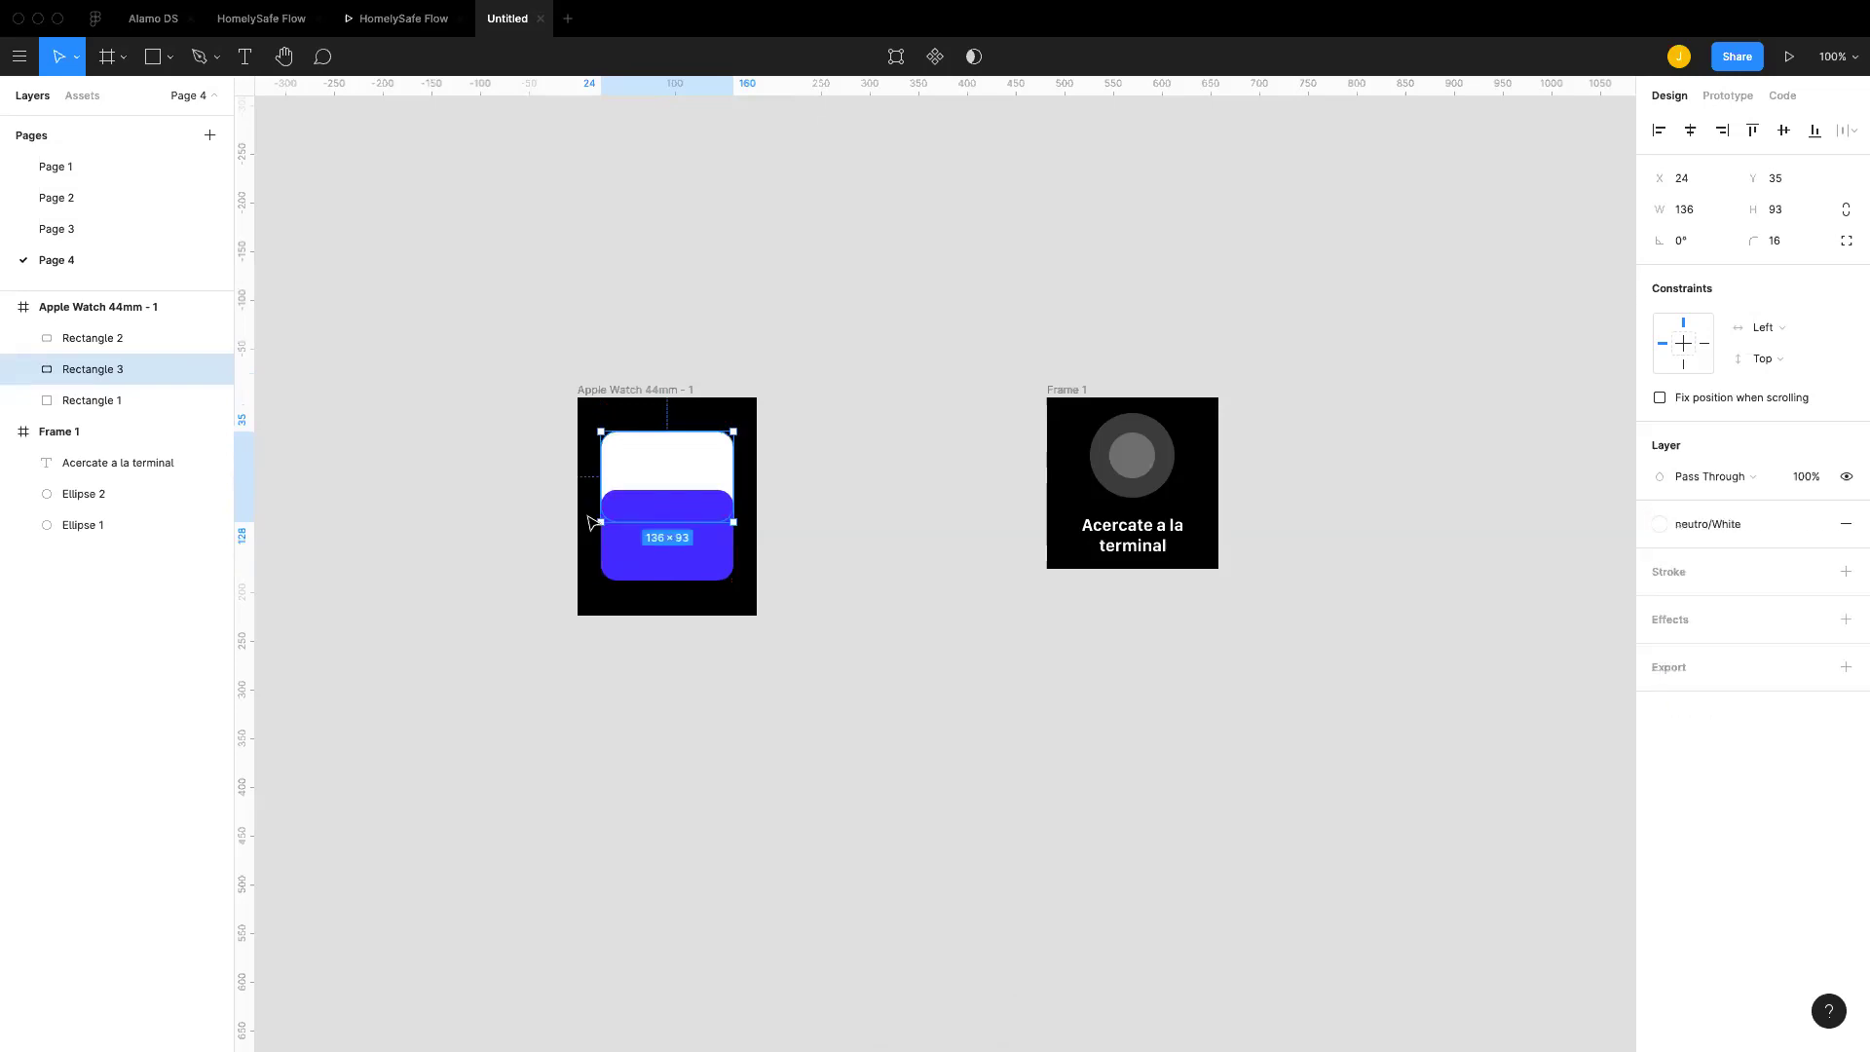
drag(100, 382, 108, 409)
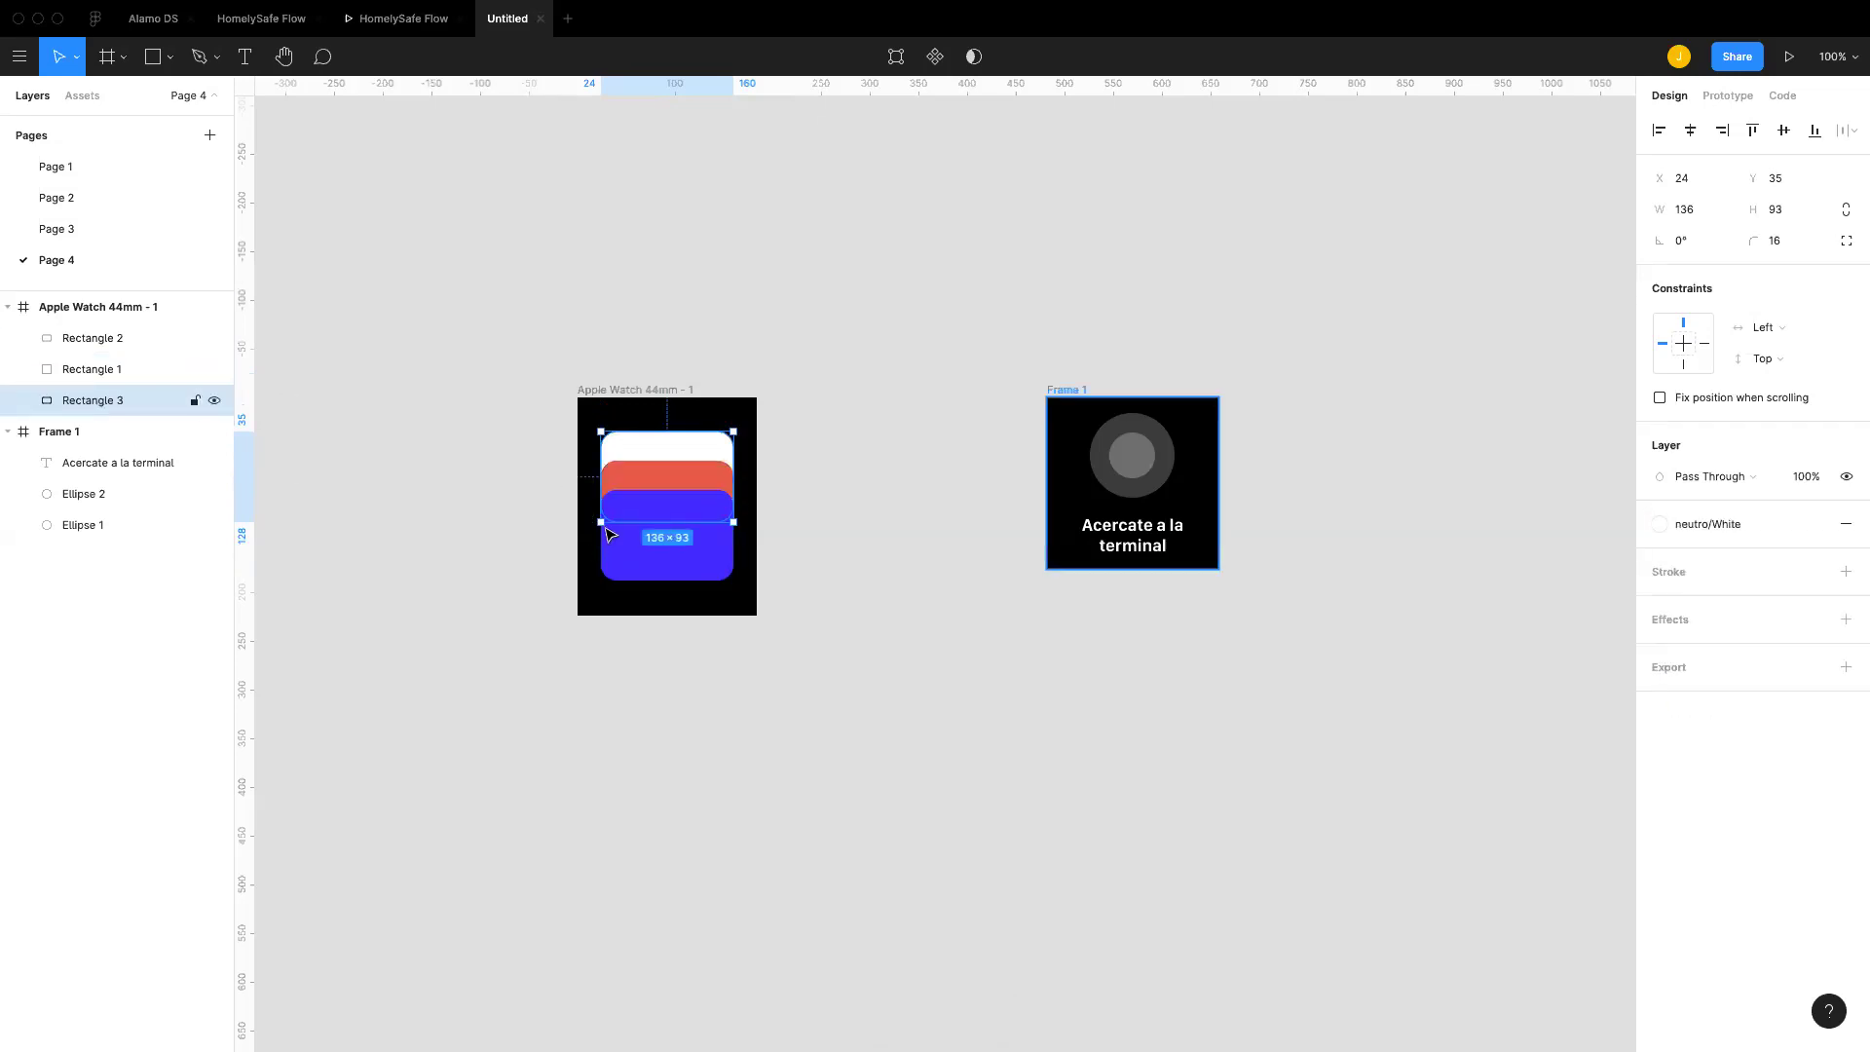
Step: Shift the three stacked cards slightly down and move Frame 1 closer, to about X 159, Y -57
drag(814, 583, 688, 480)
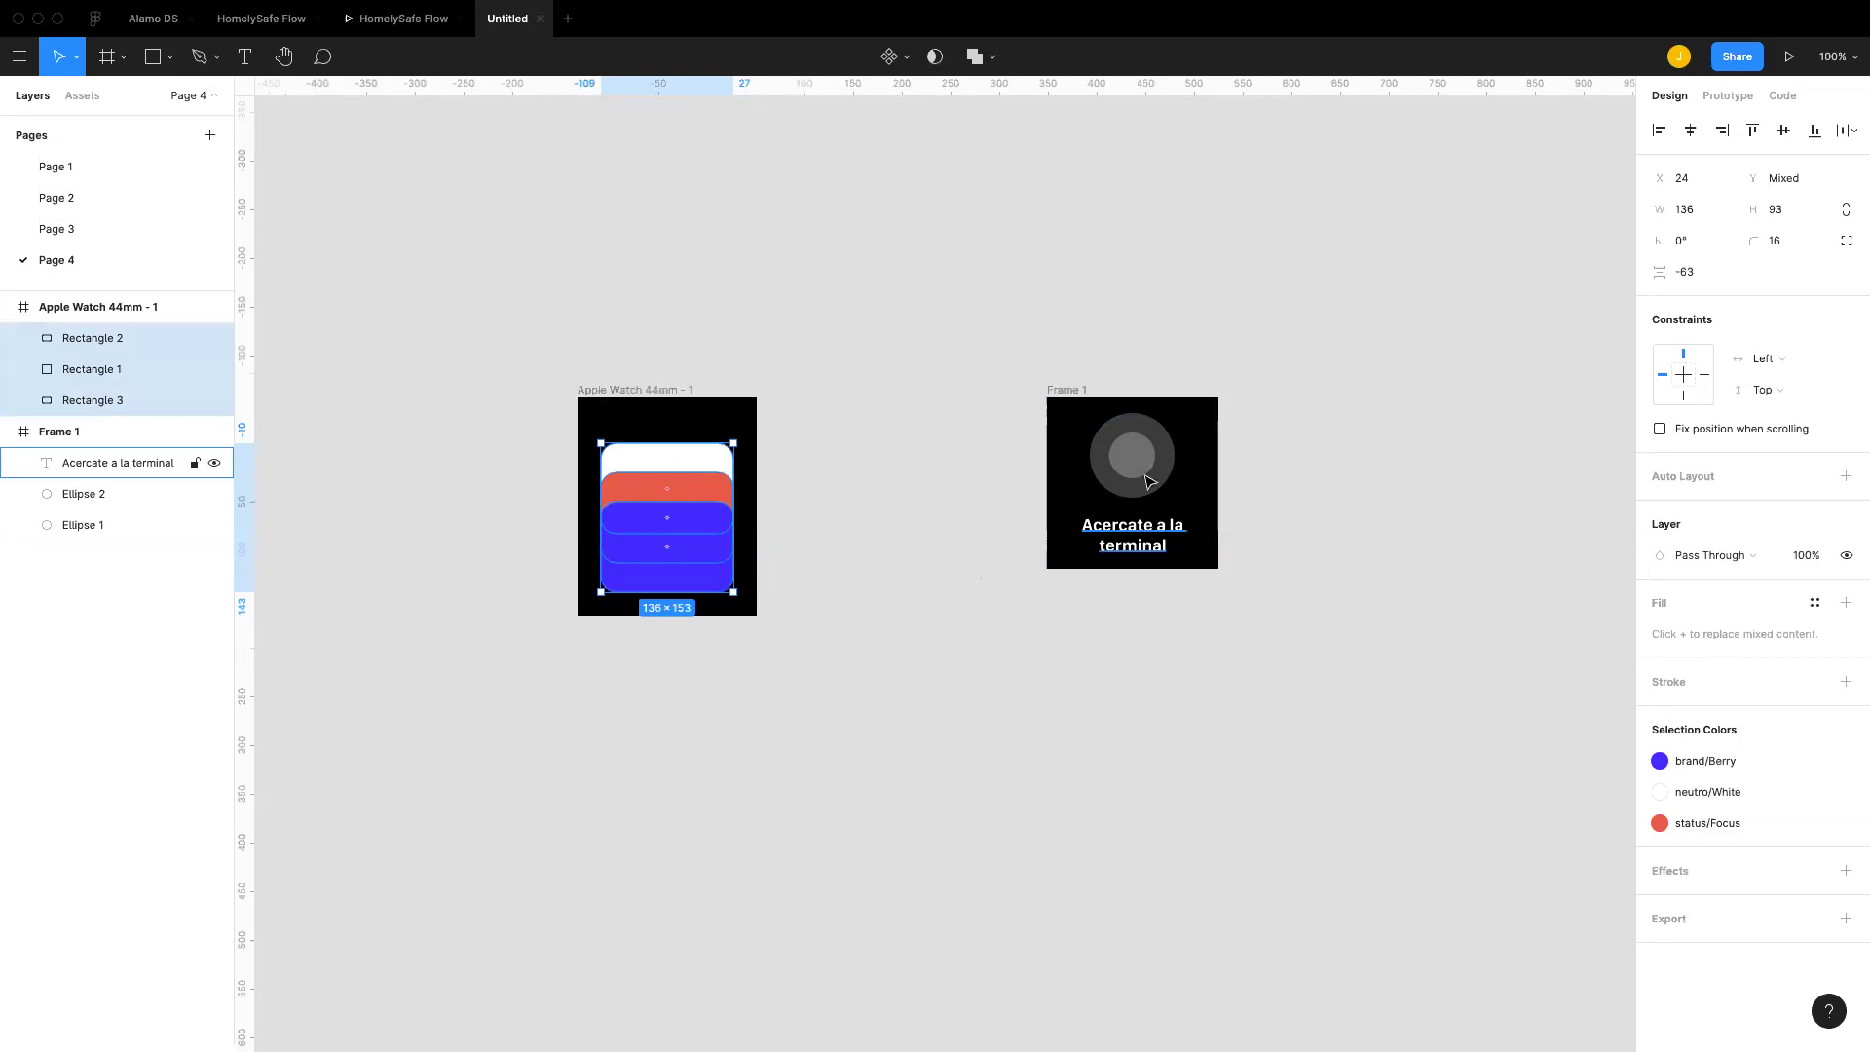
drag(1072, 399, 888, 400)
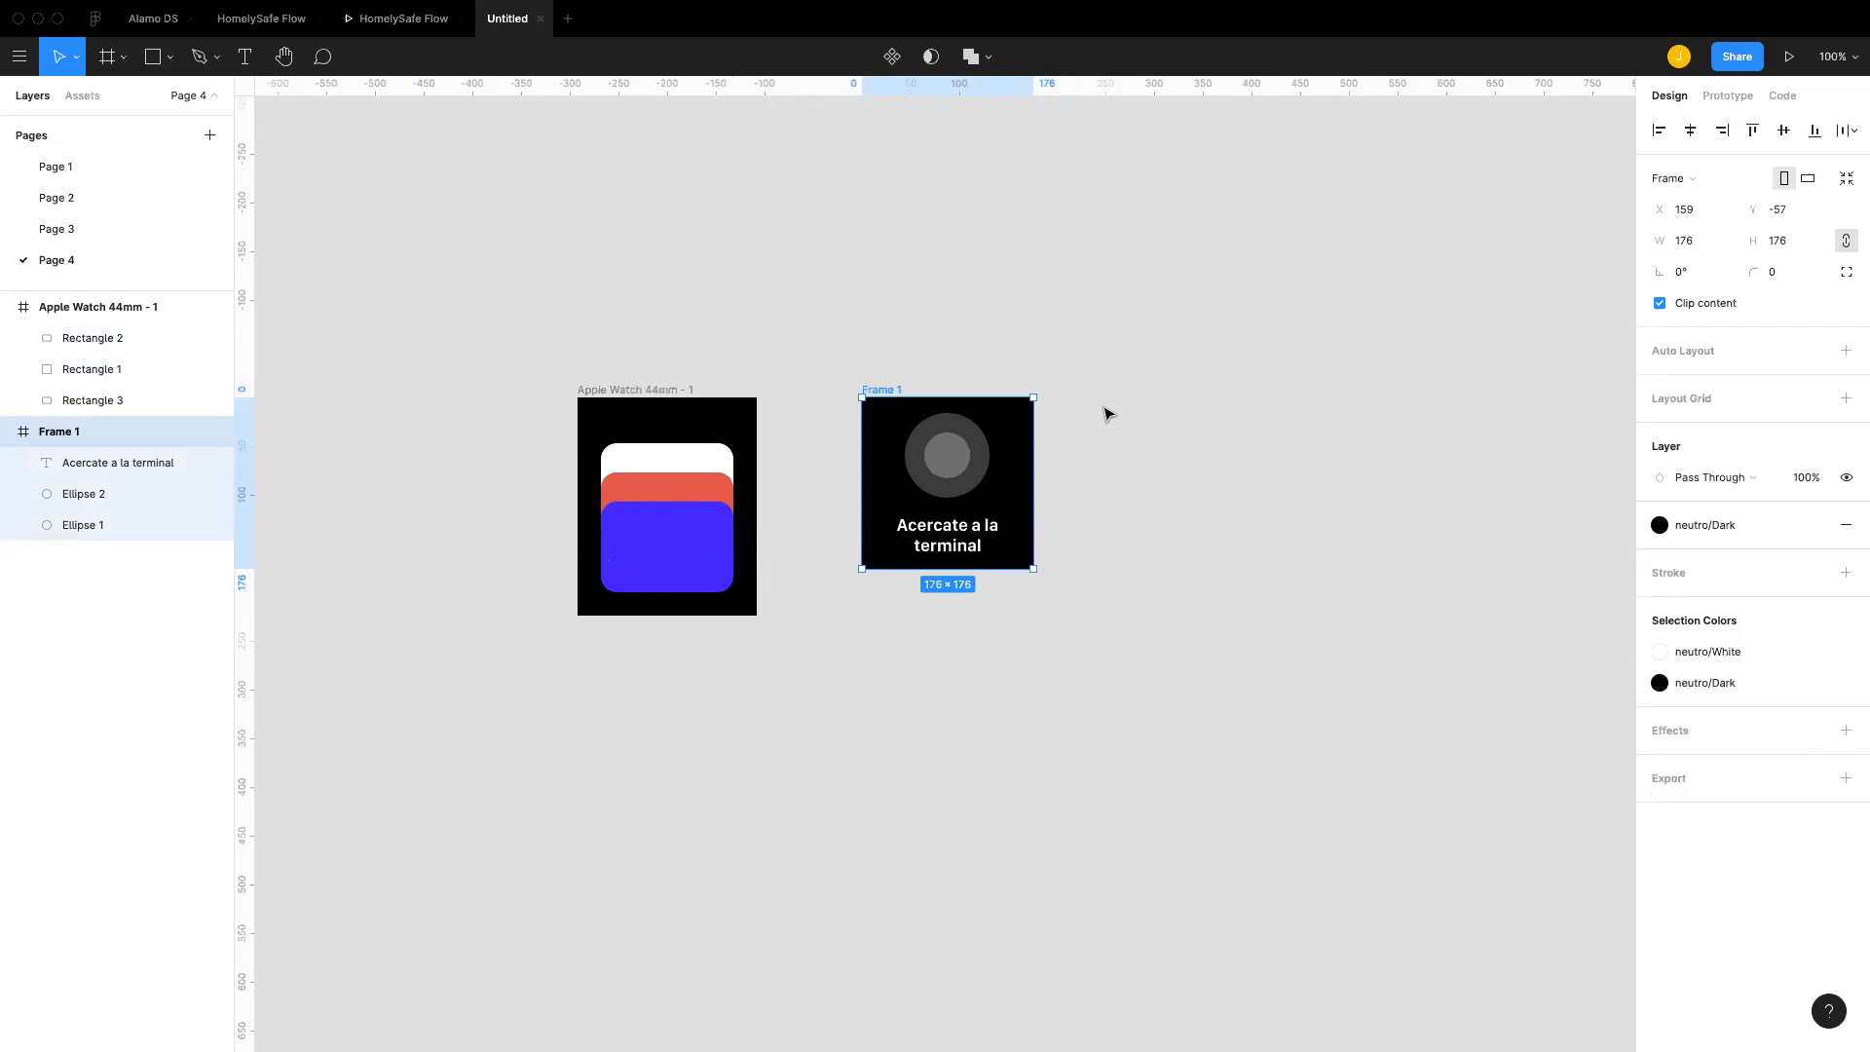
Step: Add a "Selecciona" text heading above the cards in the Apple Watch frame
key(t)
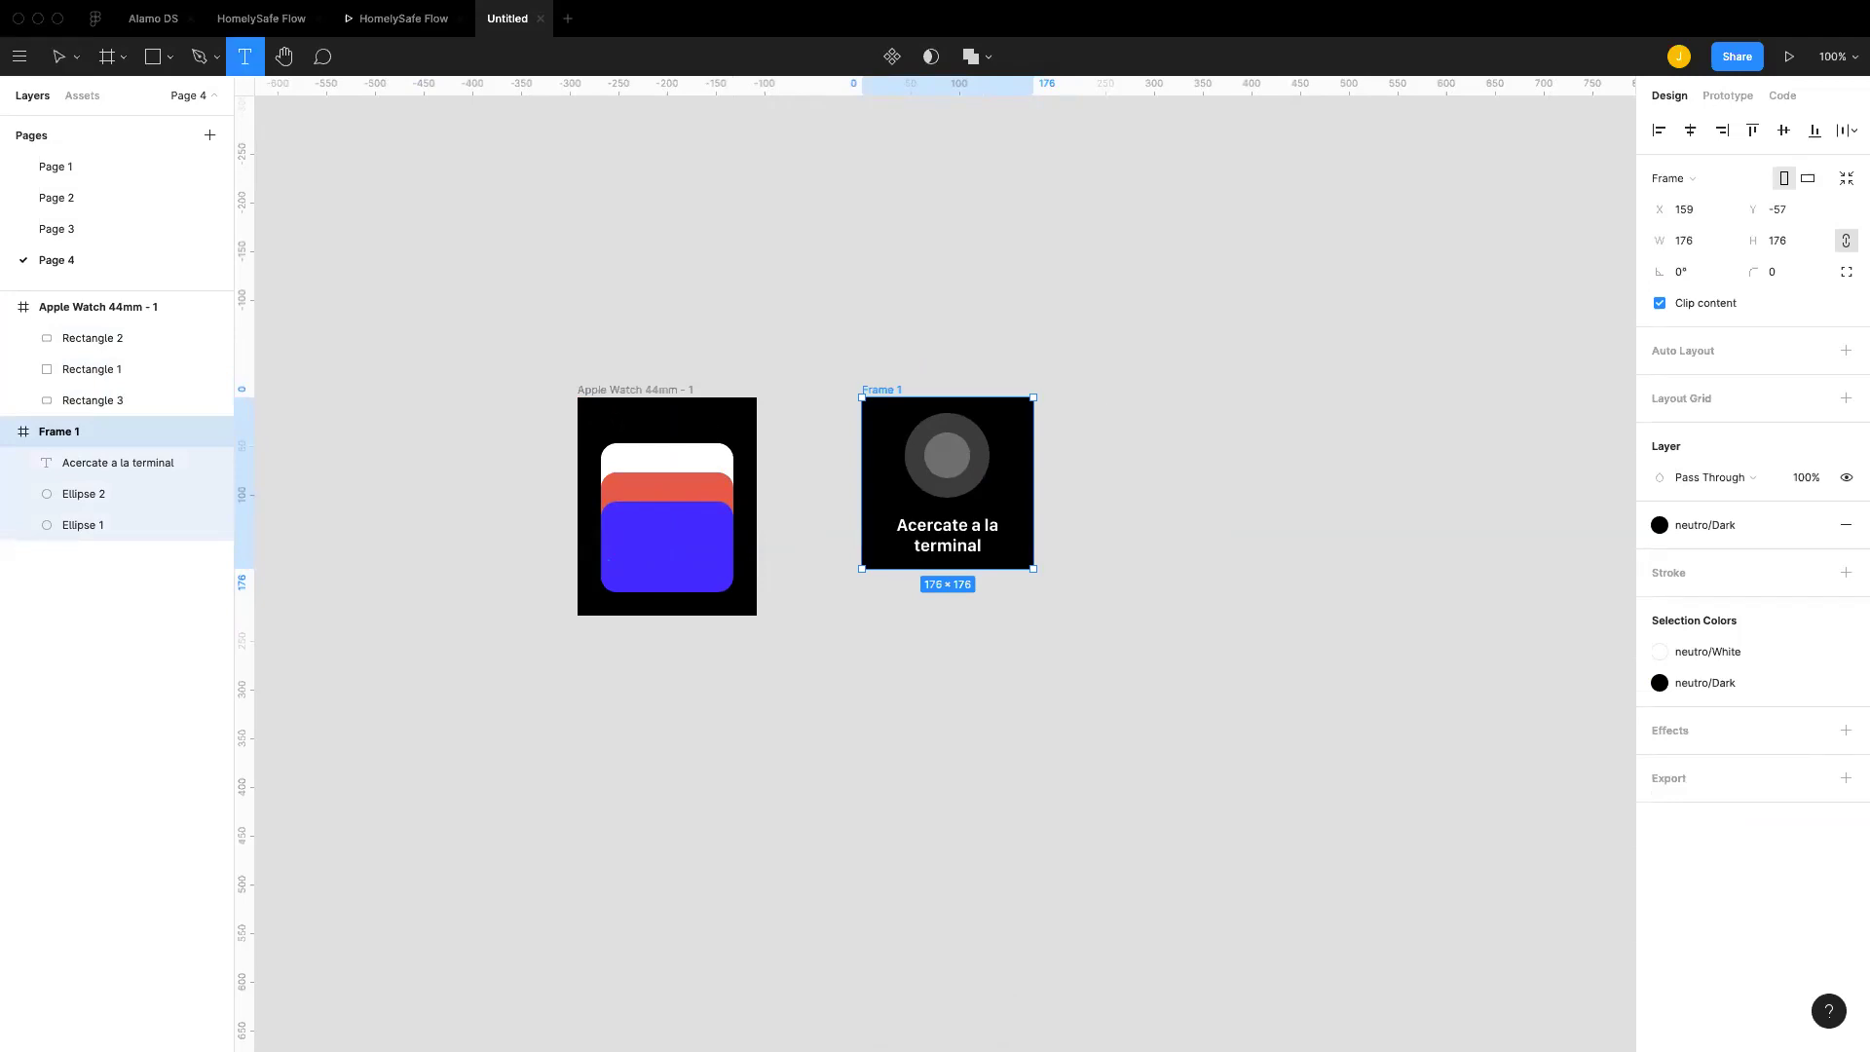
click(618, 423)
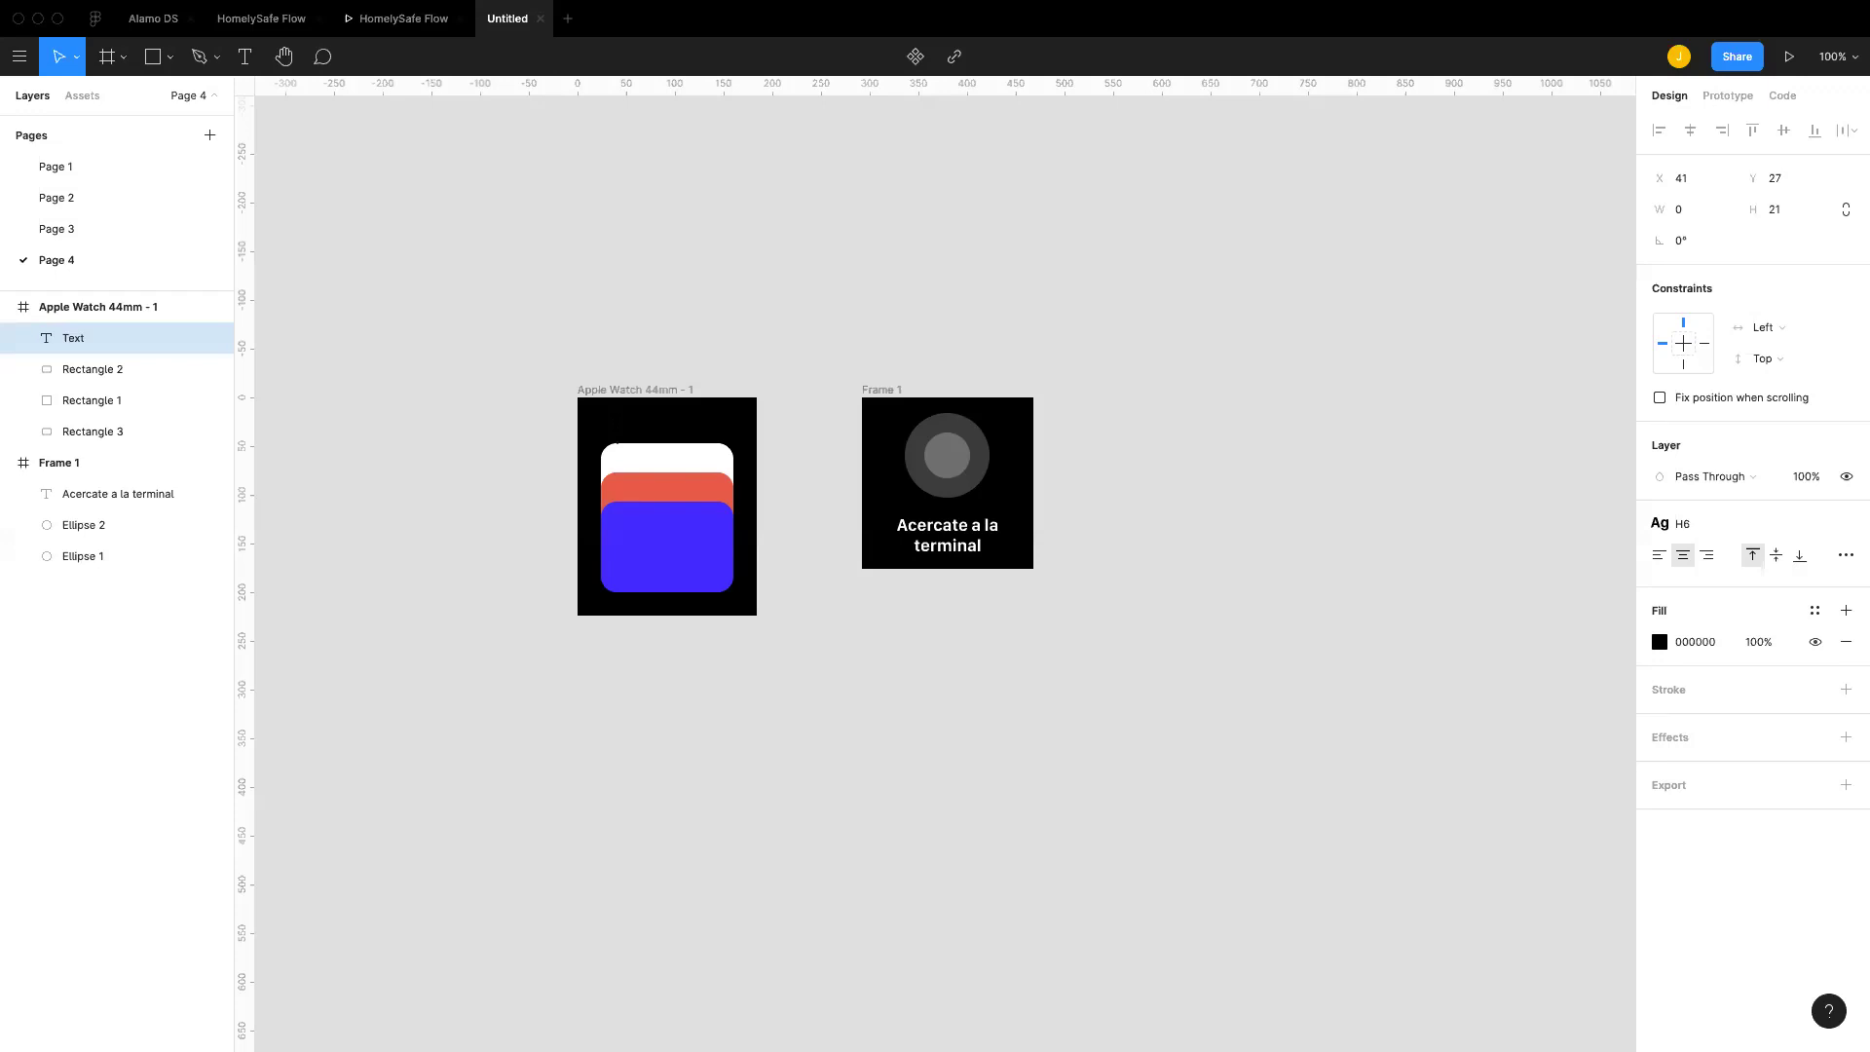
text(Selecciona)
key(Escape)
Step: Apply the neutro/White color style to the heading and place it at X 24, Y 13, flush with the cards
click(1712, 524)
key(Escape)
click(1814, 611)
scroll(1656, 850, down, 3)
click(1666, 876)
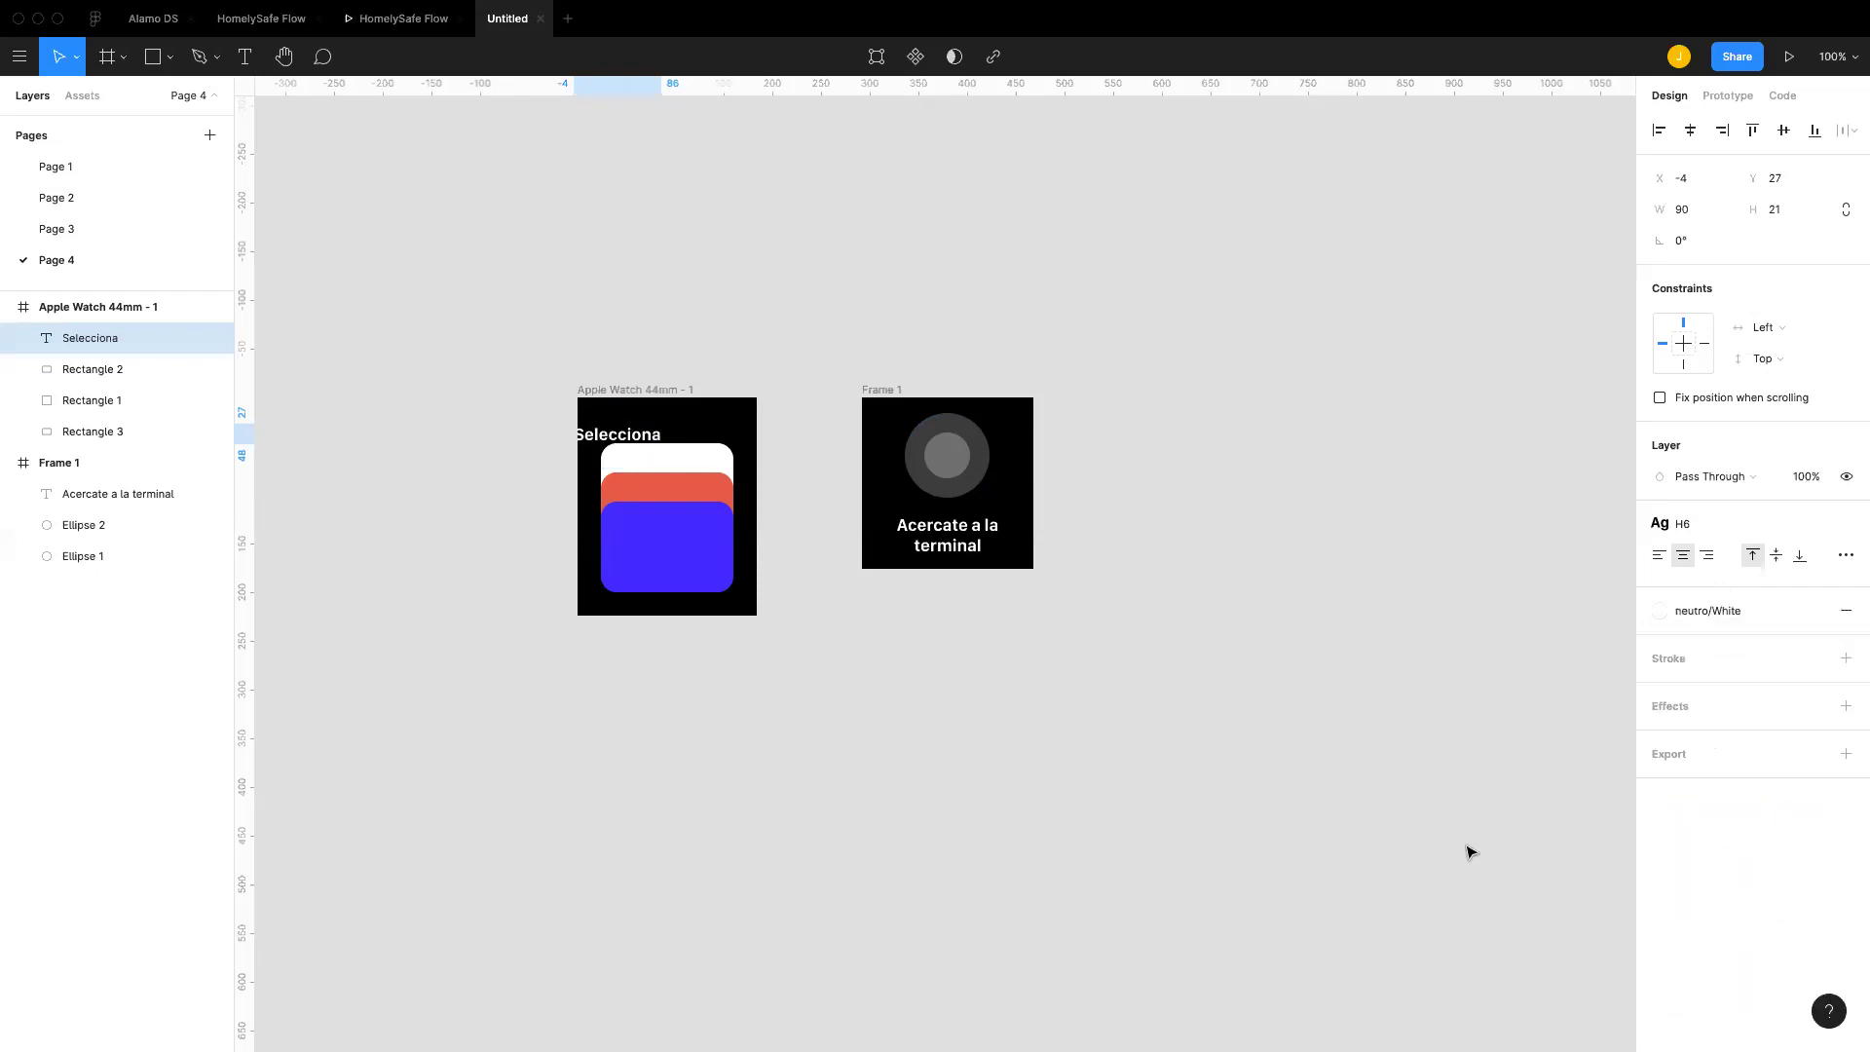
drag(631, 435, 659, 420)
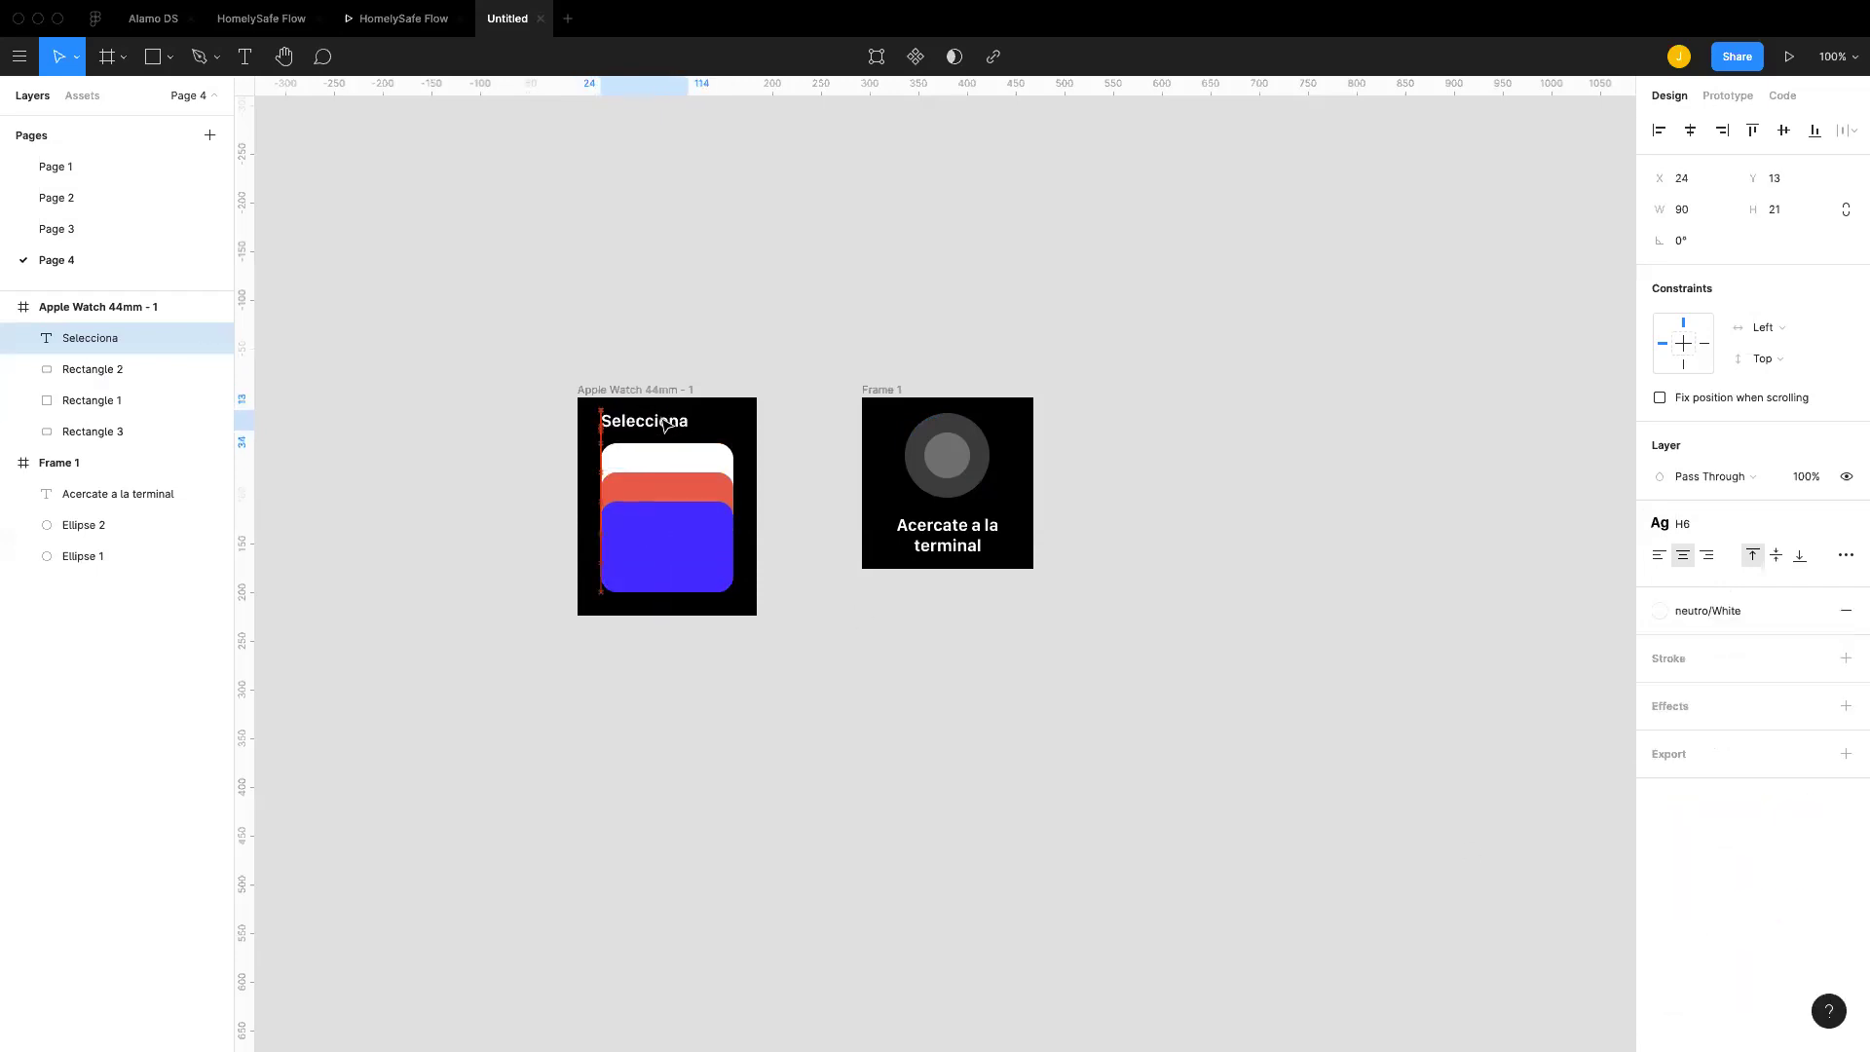
Step: Select all three stacked cards and nudge them slightly down, away from the Selecciona heading
click(666, 575)
shift+click(681, 487)
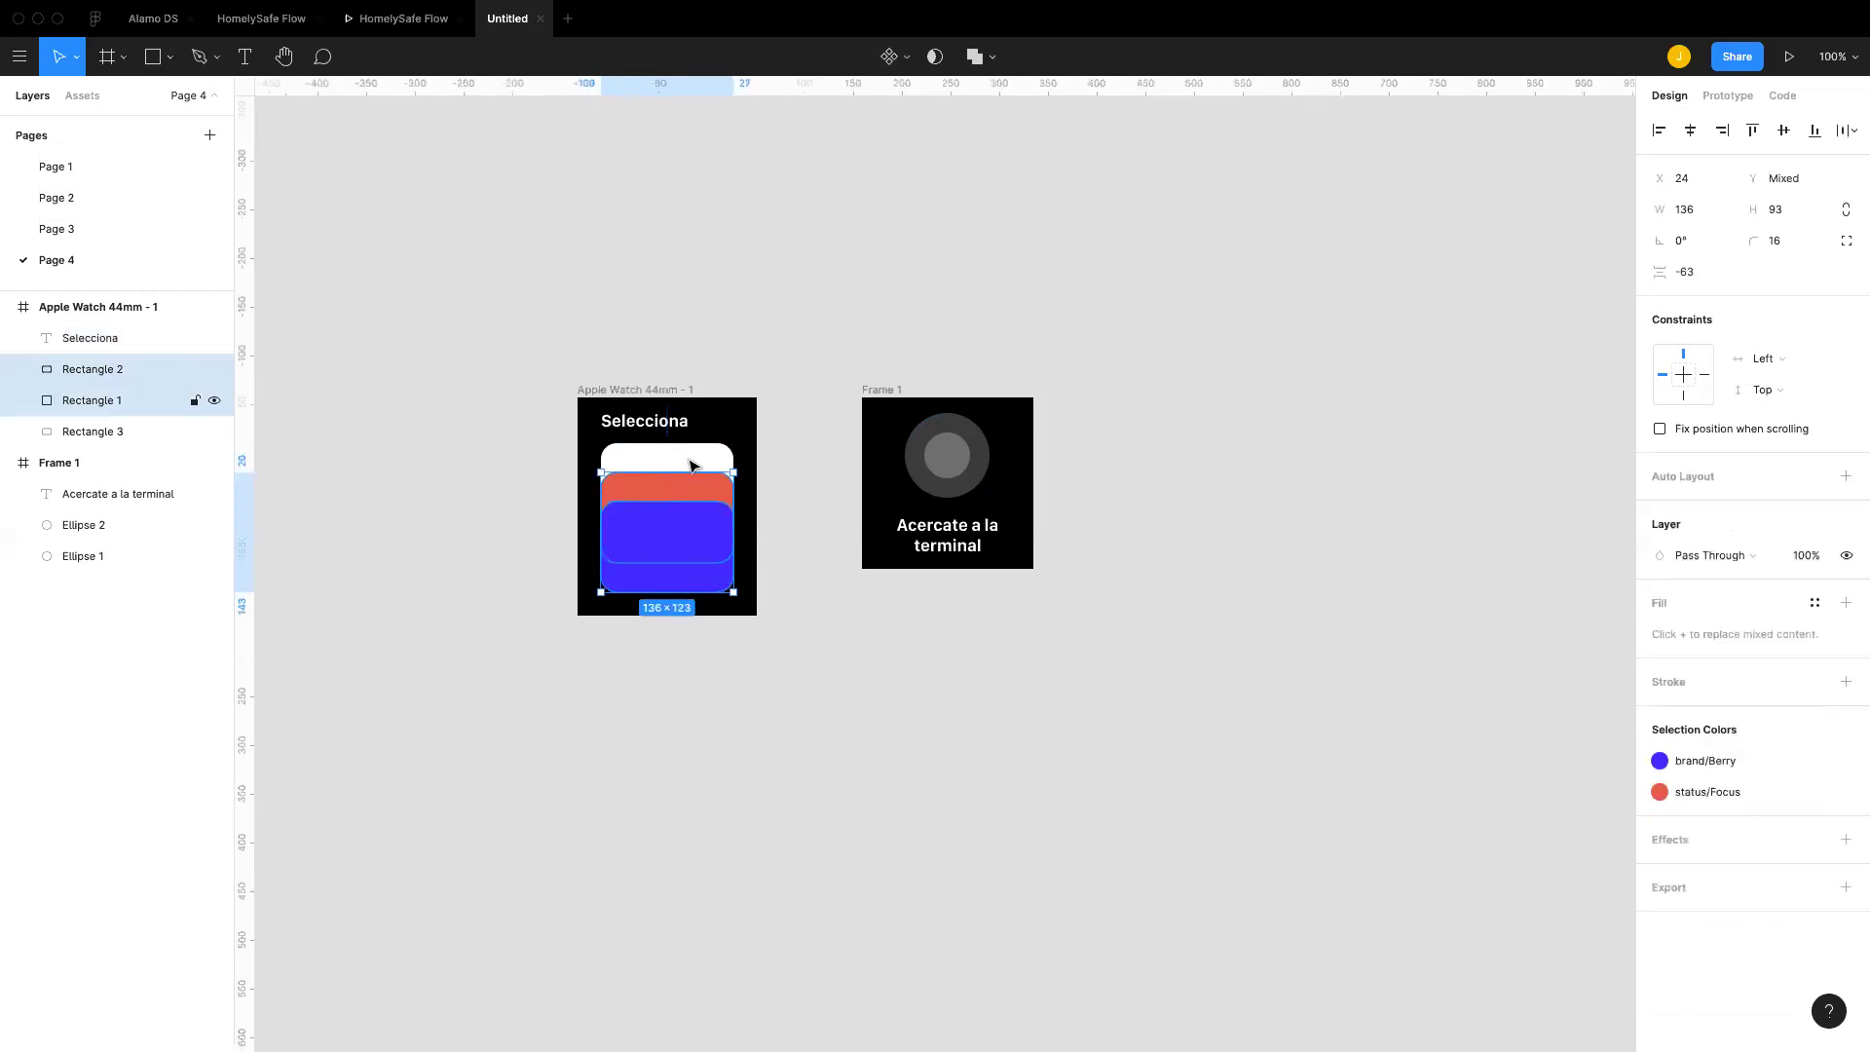
shift+click(691, 466)
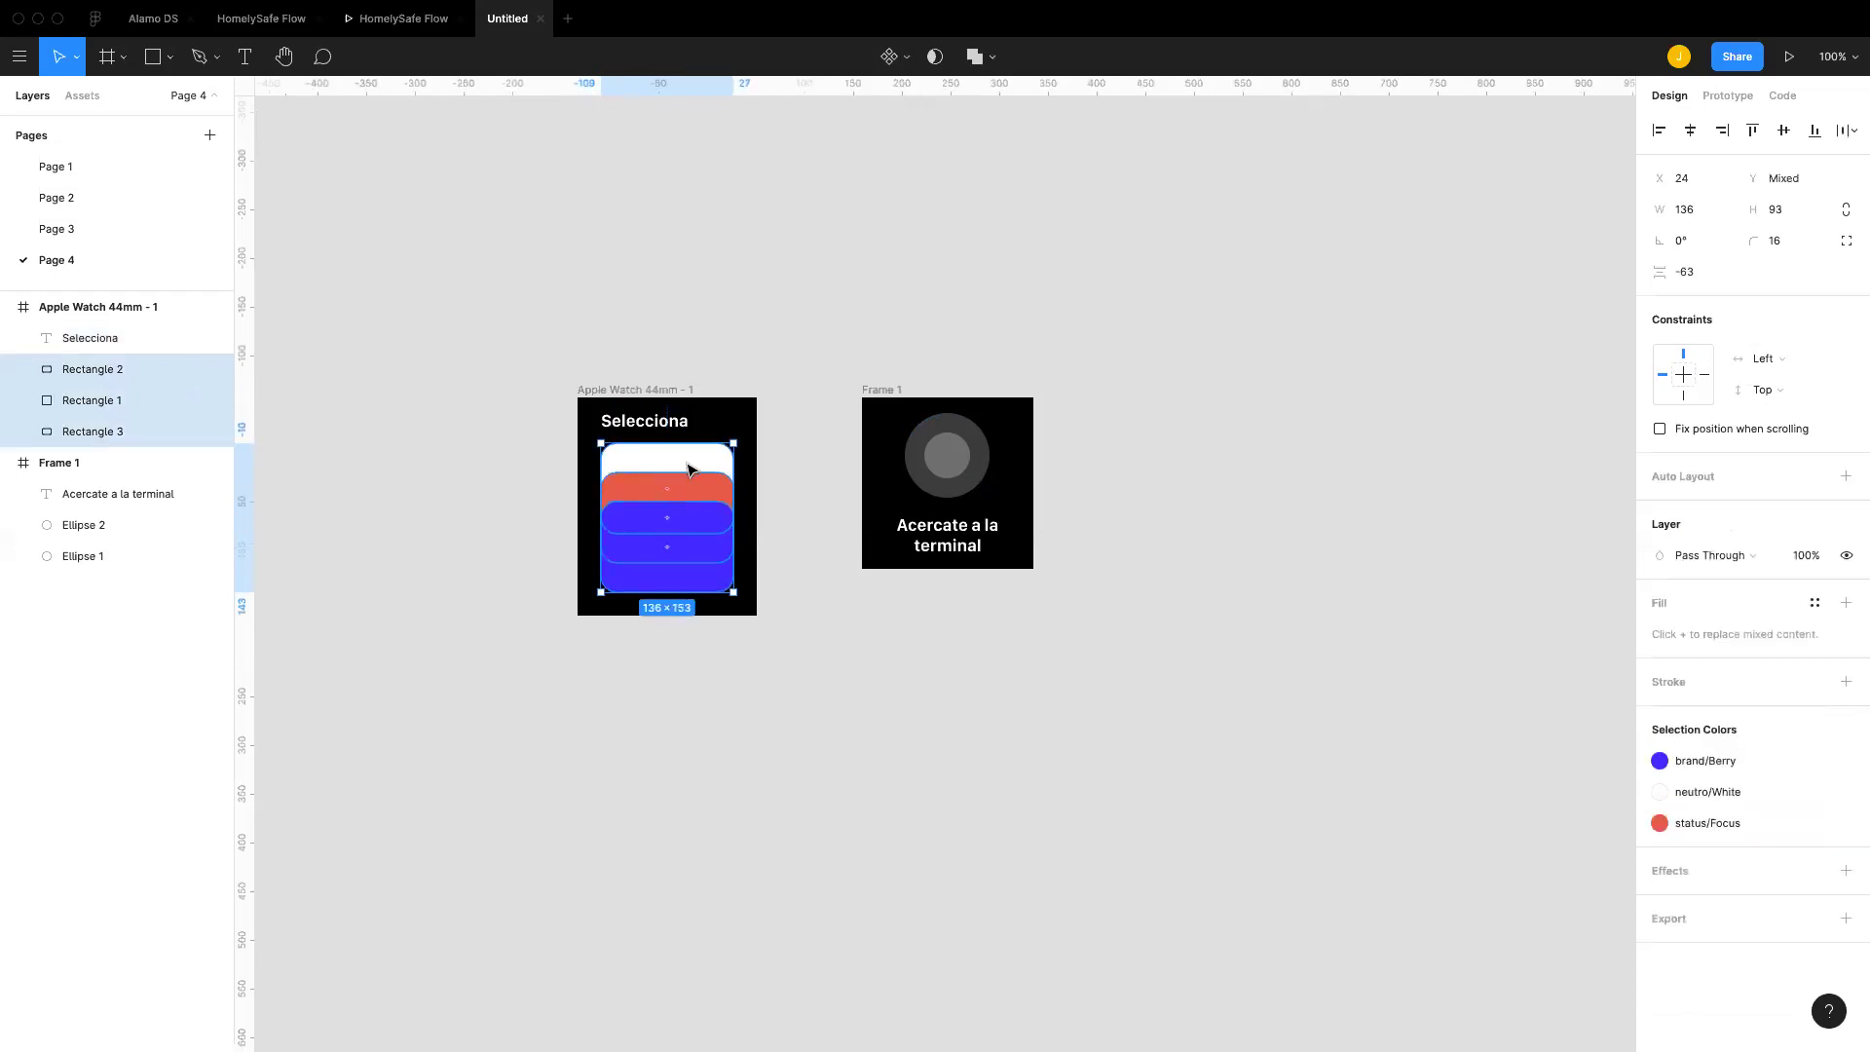
Step: Move Frame 1 farther right and place a duplicate of the Apple Watch frame beside the original
click(864, 392)
drag(866, 387, 1264, 376)
click(626, 386)
drag(673, 405, 867, 441)
Step: Delete the red and white cards from the duplicated Apple Watch frame
click(897, 517)
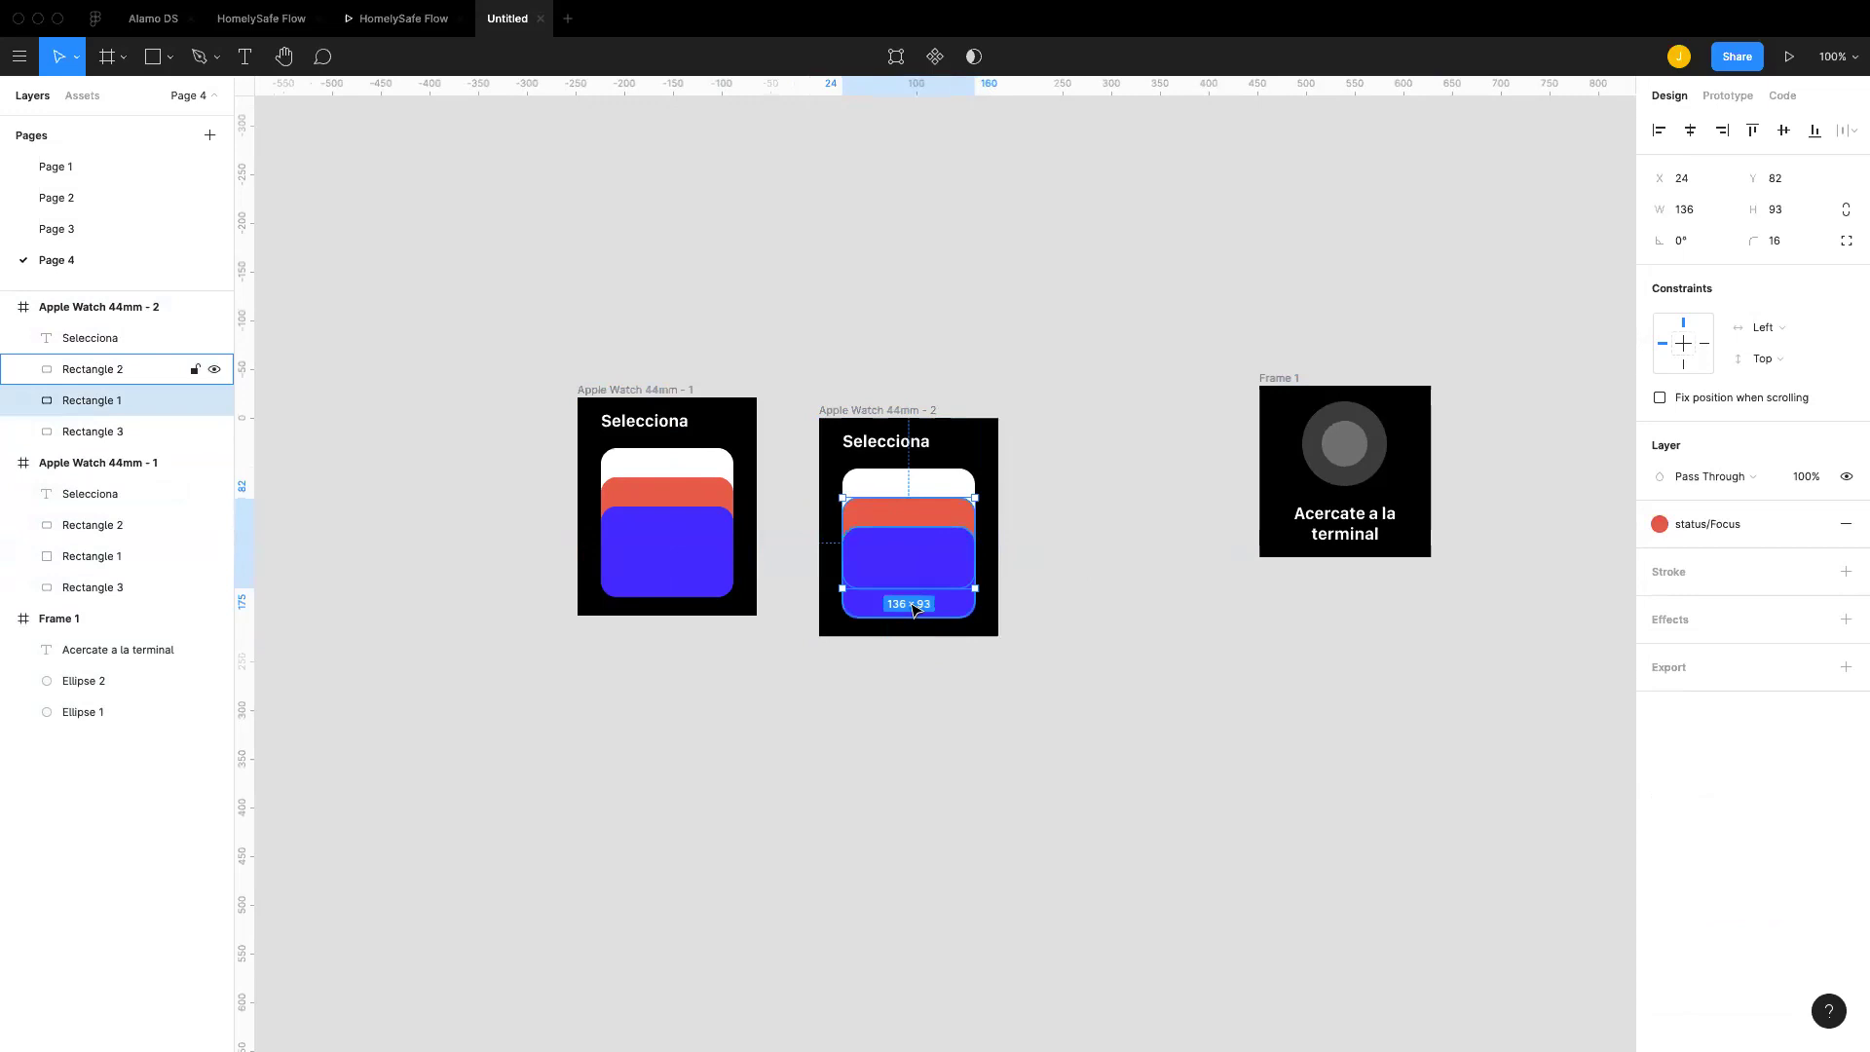
key(Delete)
click(926, 489)
key(Delete)
Step: Align the duplicate frame with the original and resize its blue card to 184 × 93 at X 0, Y 157
mouse_move(882, 412)
mouse_down()
mouse_move(874, 375)
mouse_move(858, 394)
mouse_up()
click(890, 546)
drag(952, 548, 905, 623)
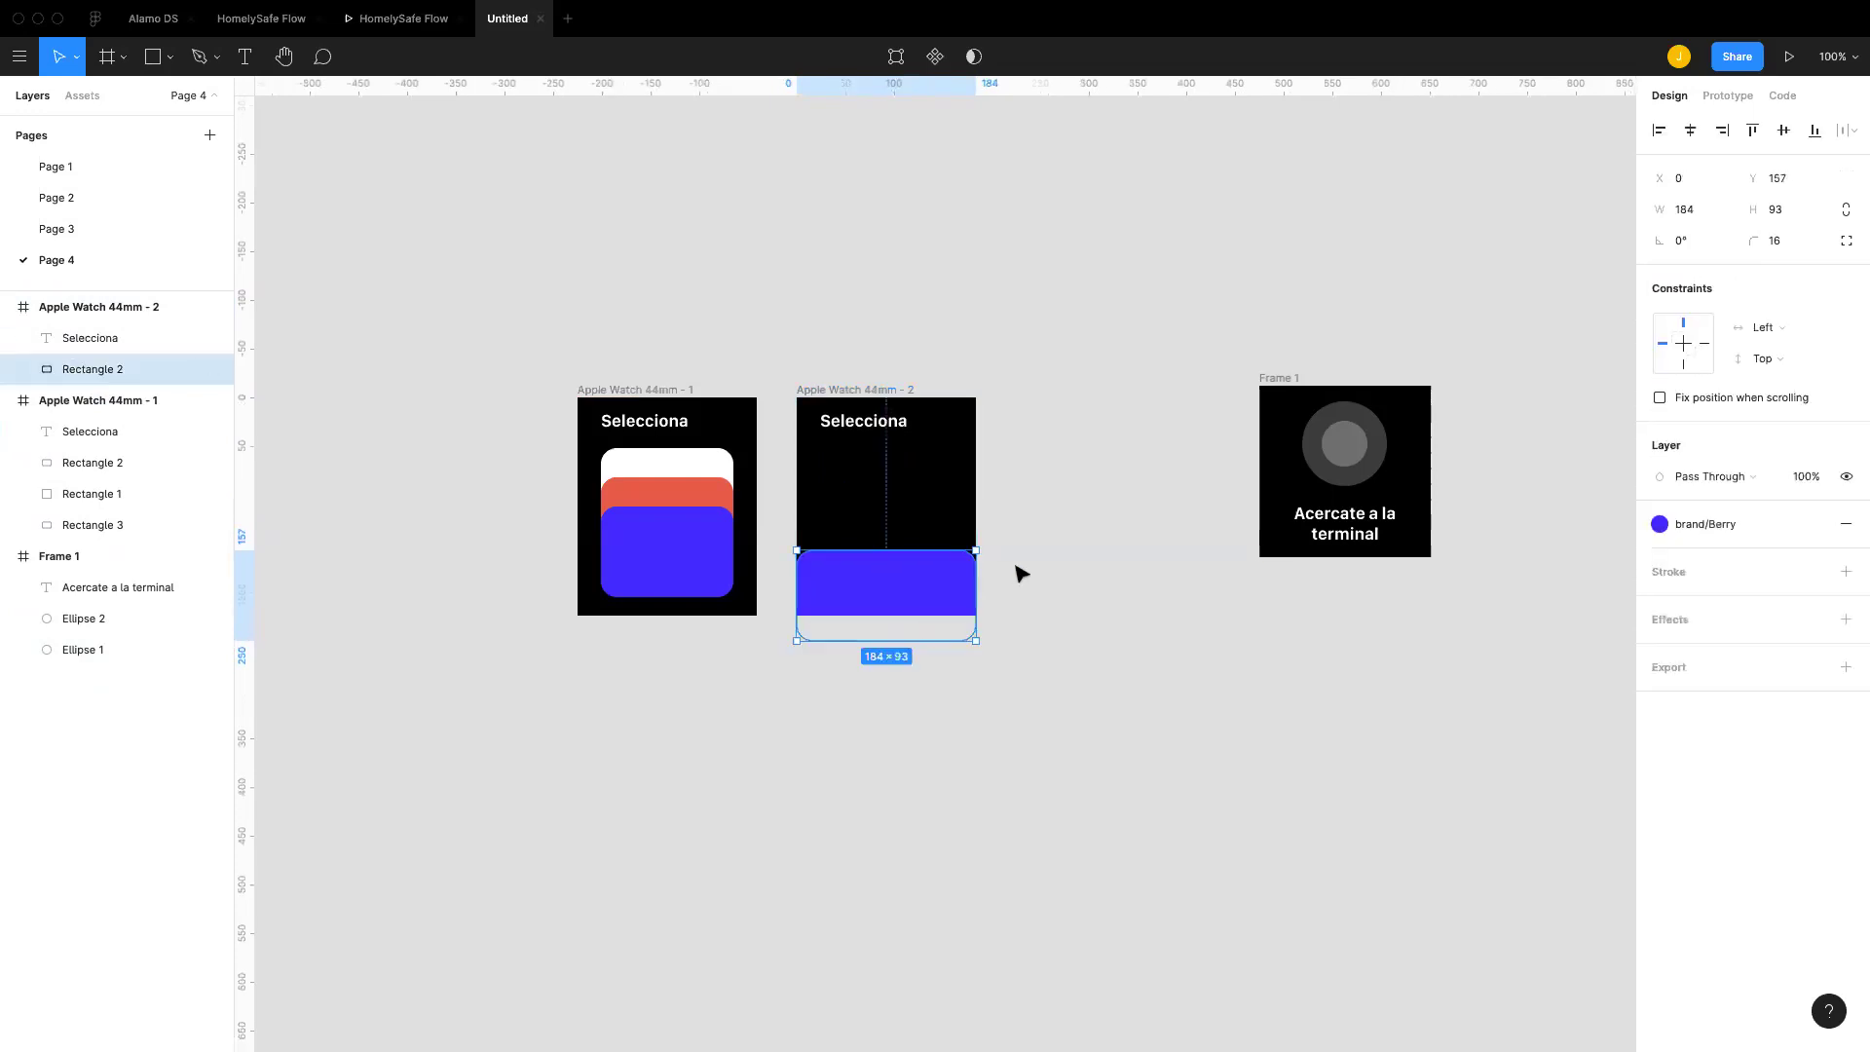
Step: Replace the duplicate frame's heading with "Acercate a la terminal"
click(1184, 492)
click(834, 421)
text(Acercate a la terminas)
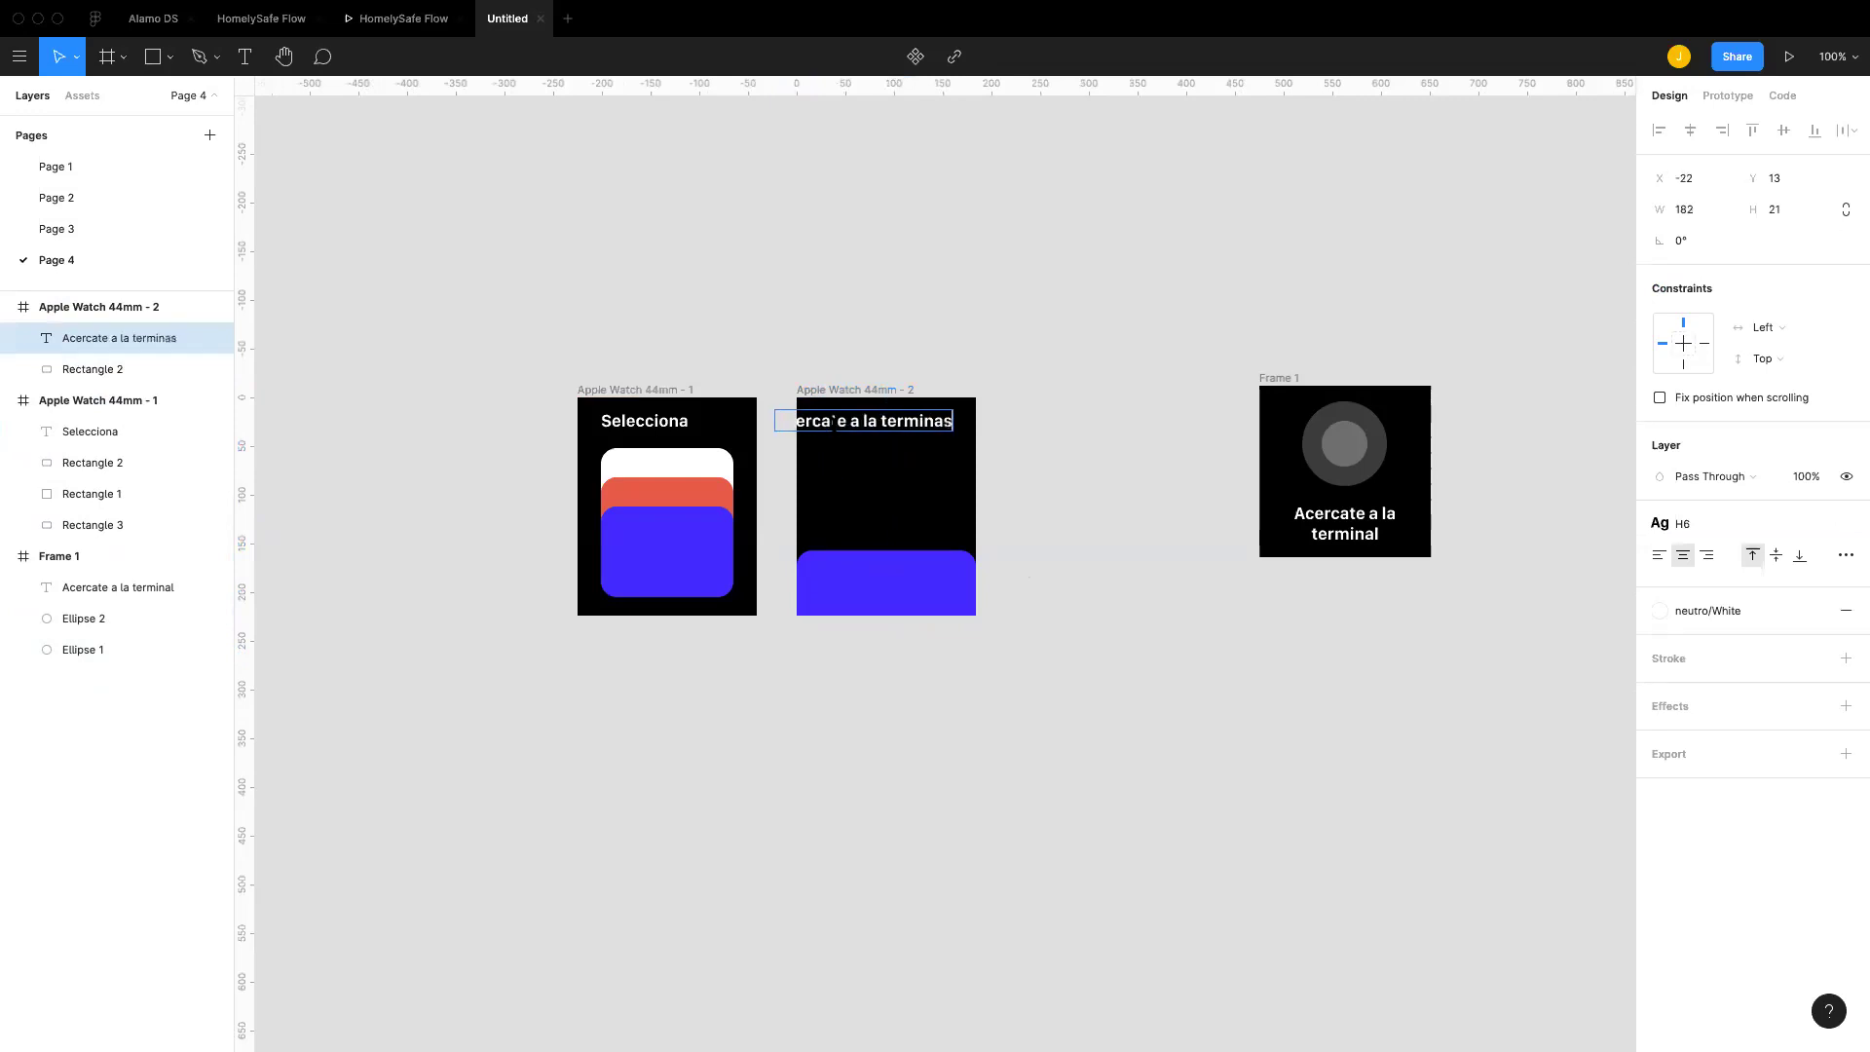
key(BackSpace)
text(l)
key(Escape)
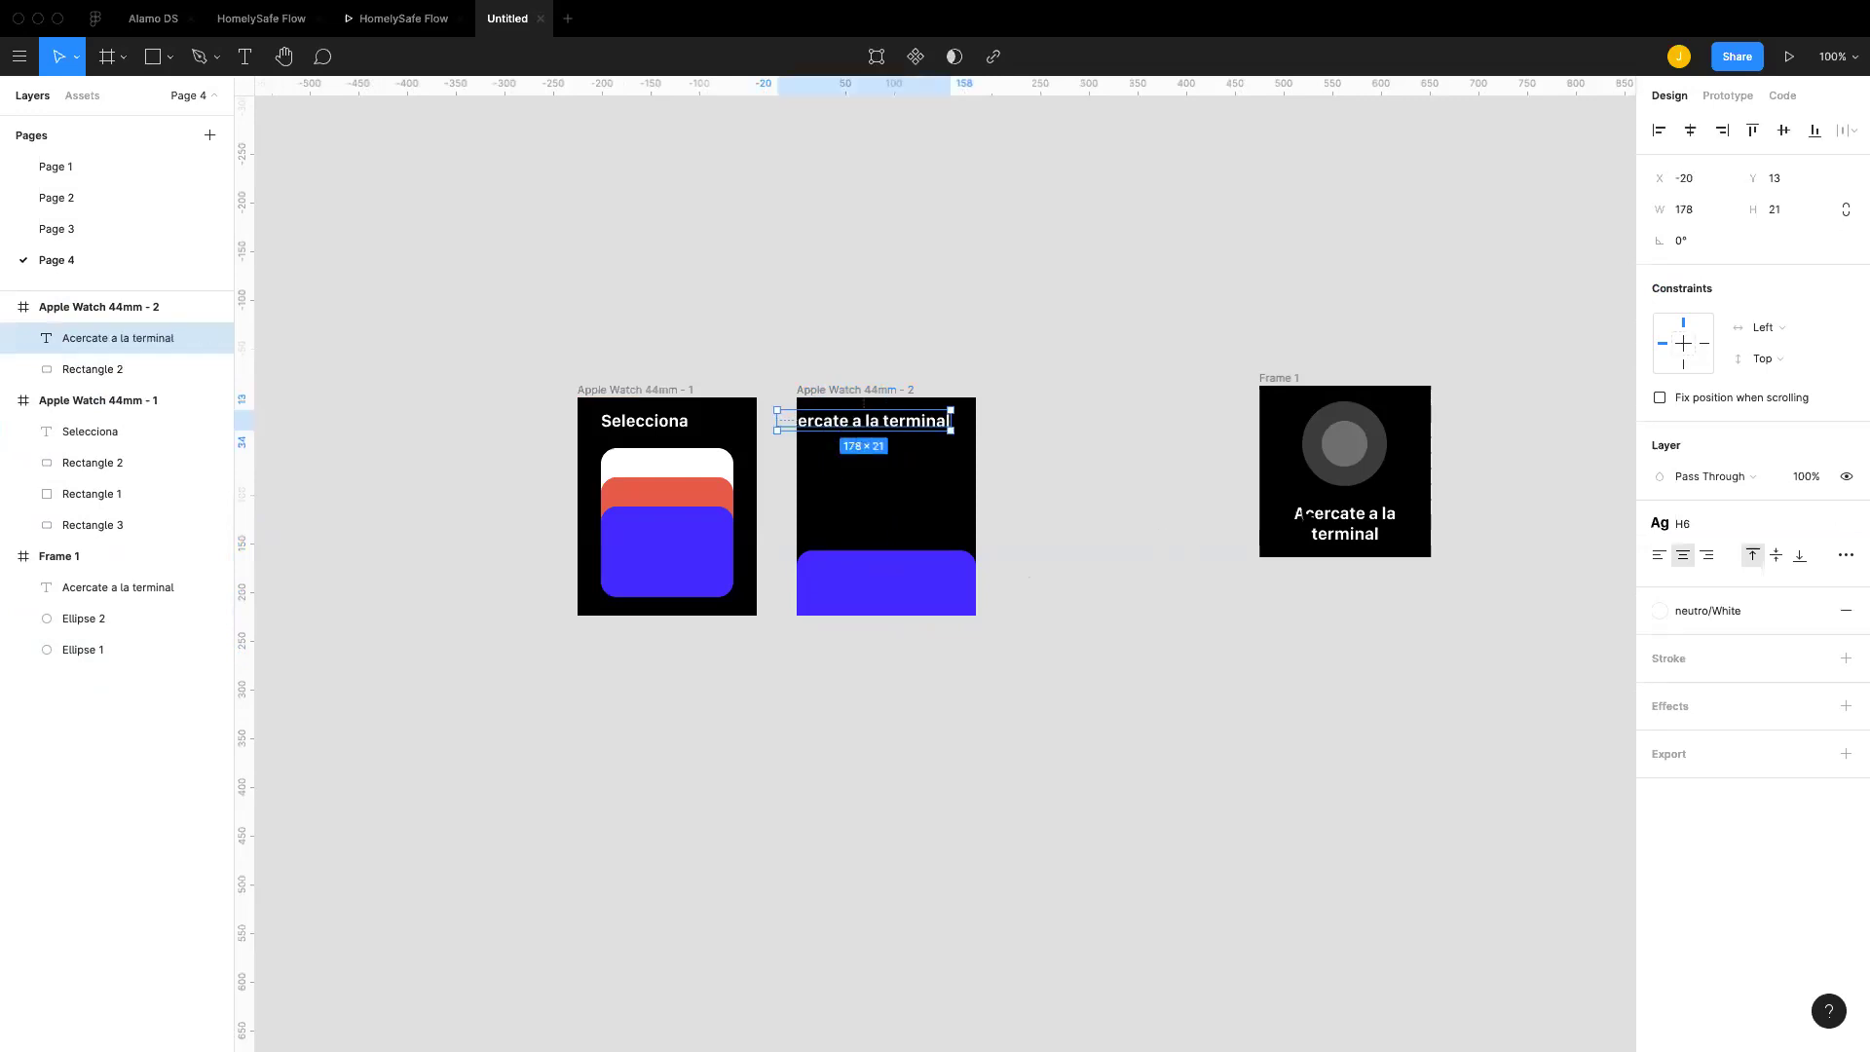
Step: Narrow the new heading's text box to about 139 × 42 so it wraps, and left-align the text
drag(781, 427, 815, 429)
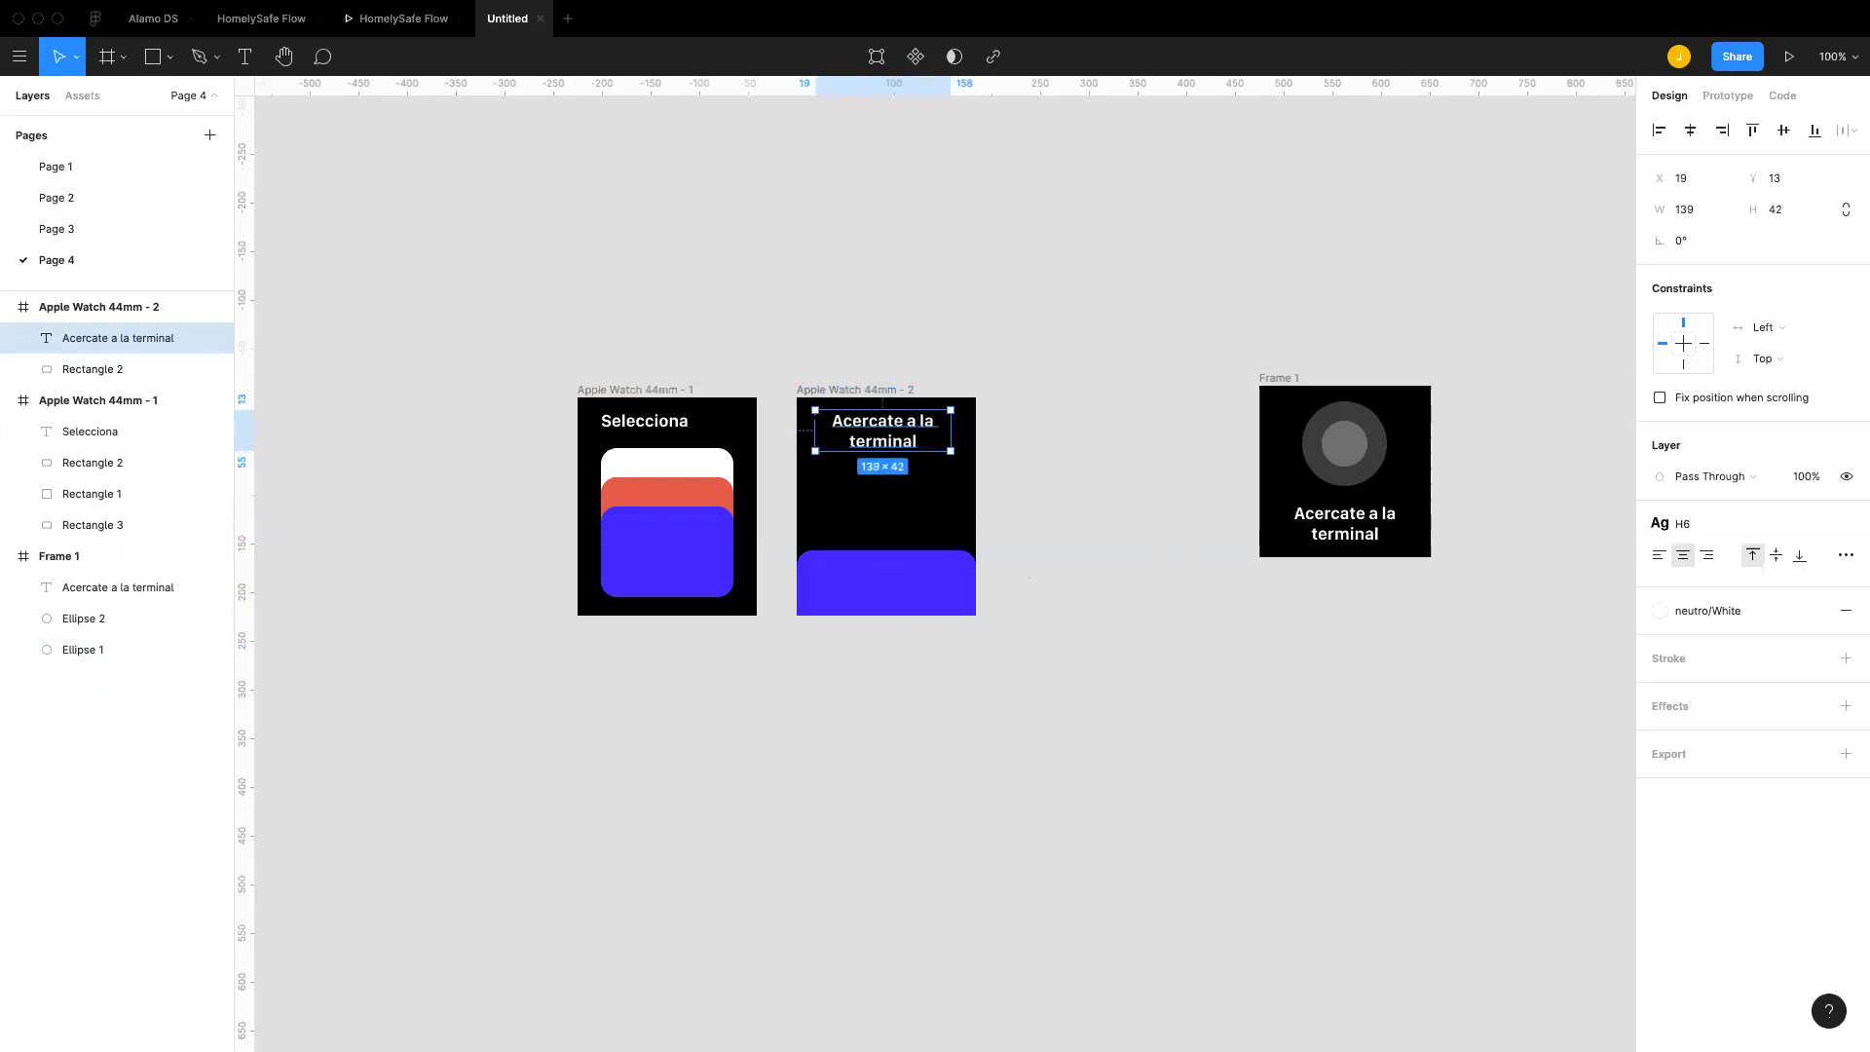
click(1659, 555)
click(1077, 509)
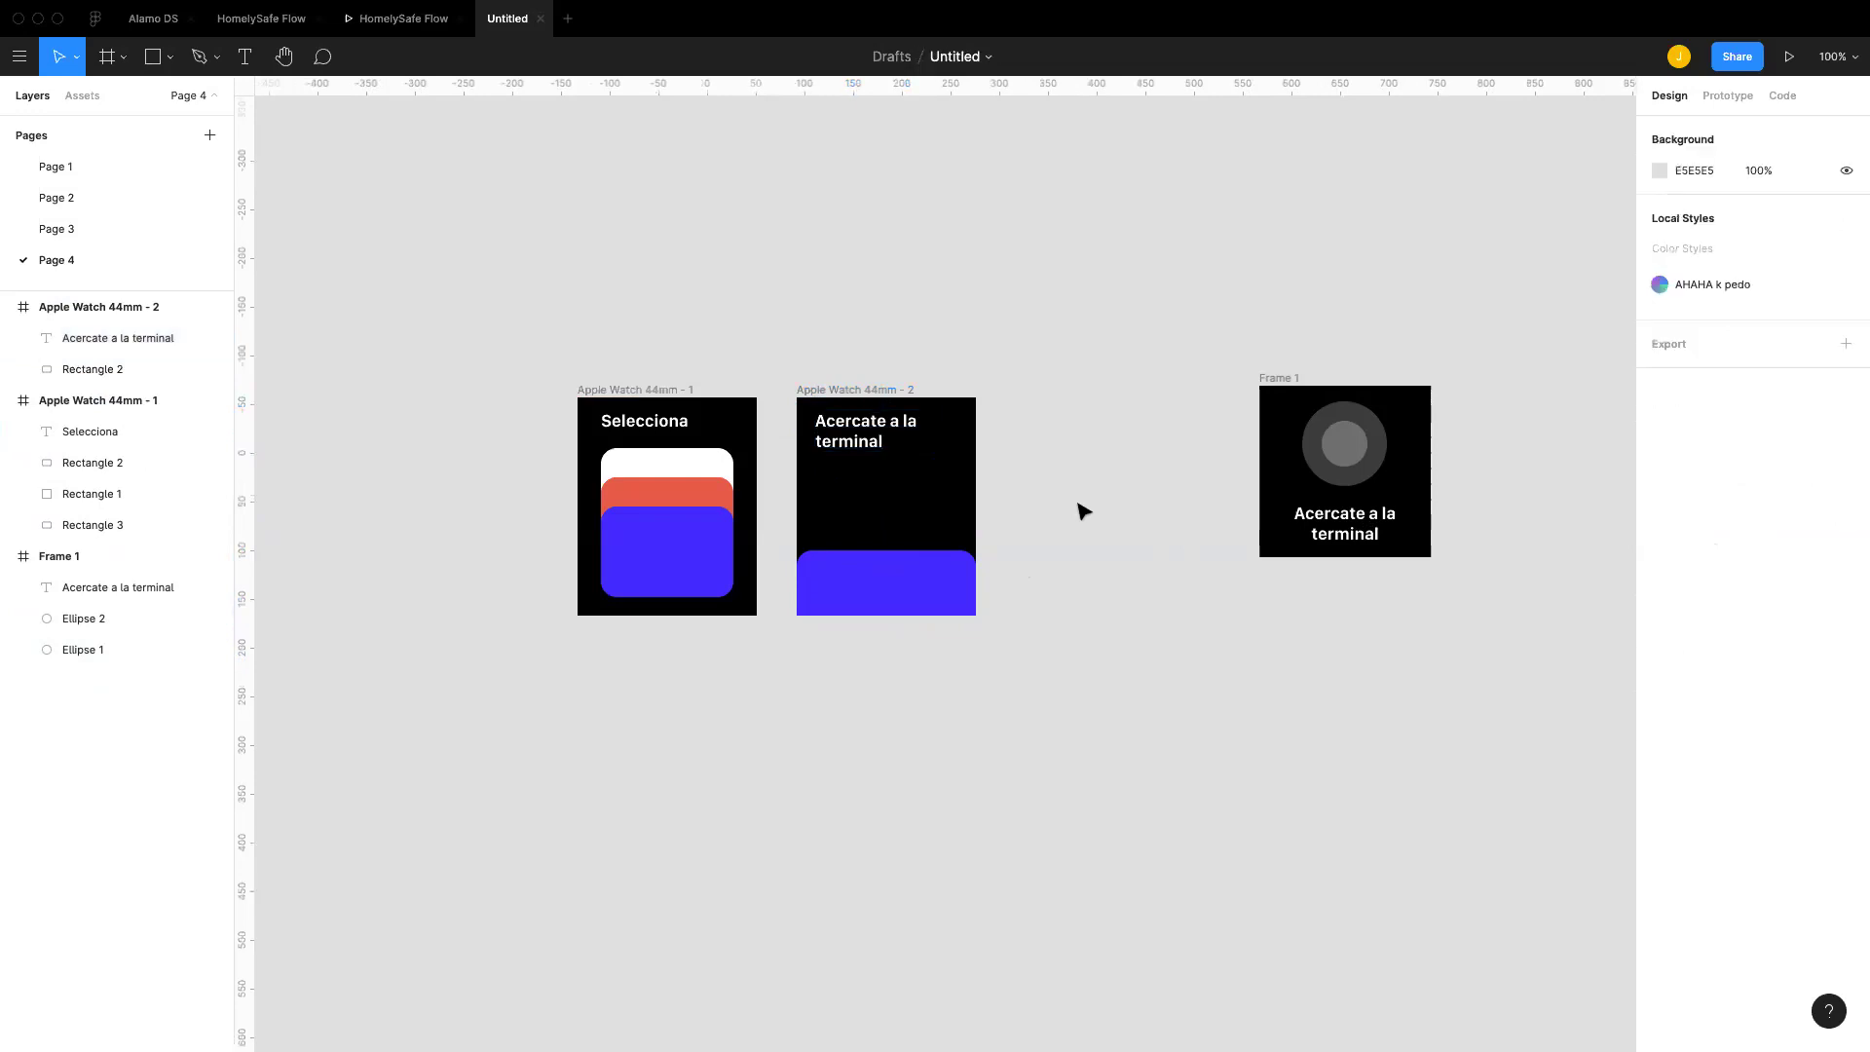
Step: Copy Frame 1's two concentric circles into the second watch frame and centre them over the blue card's upper edge
click(704, 555)
click(865, 585)
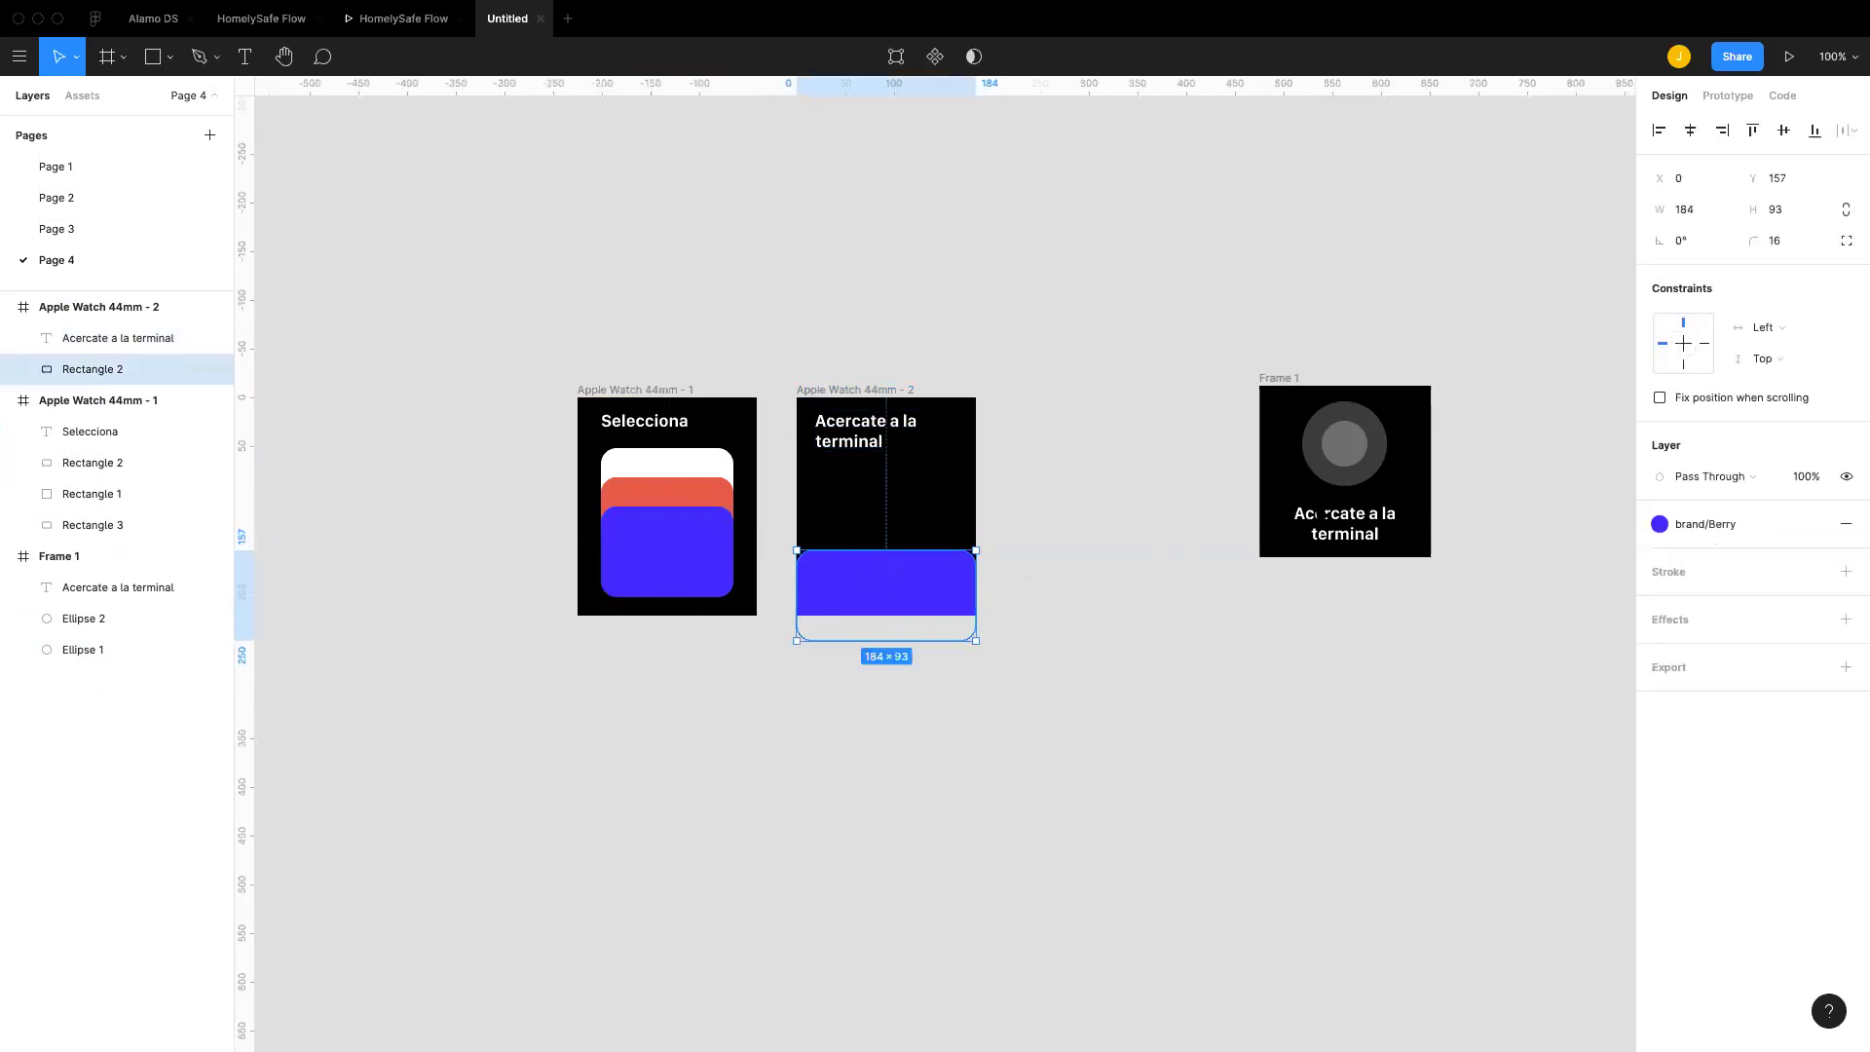
click(1334, 454)
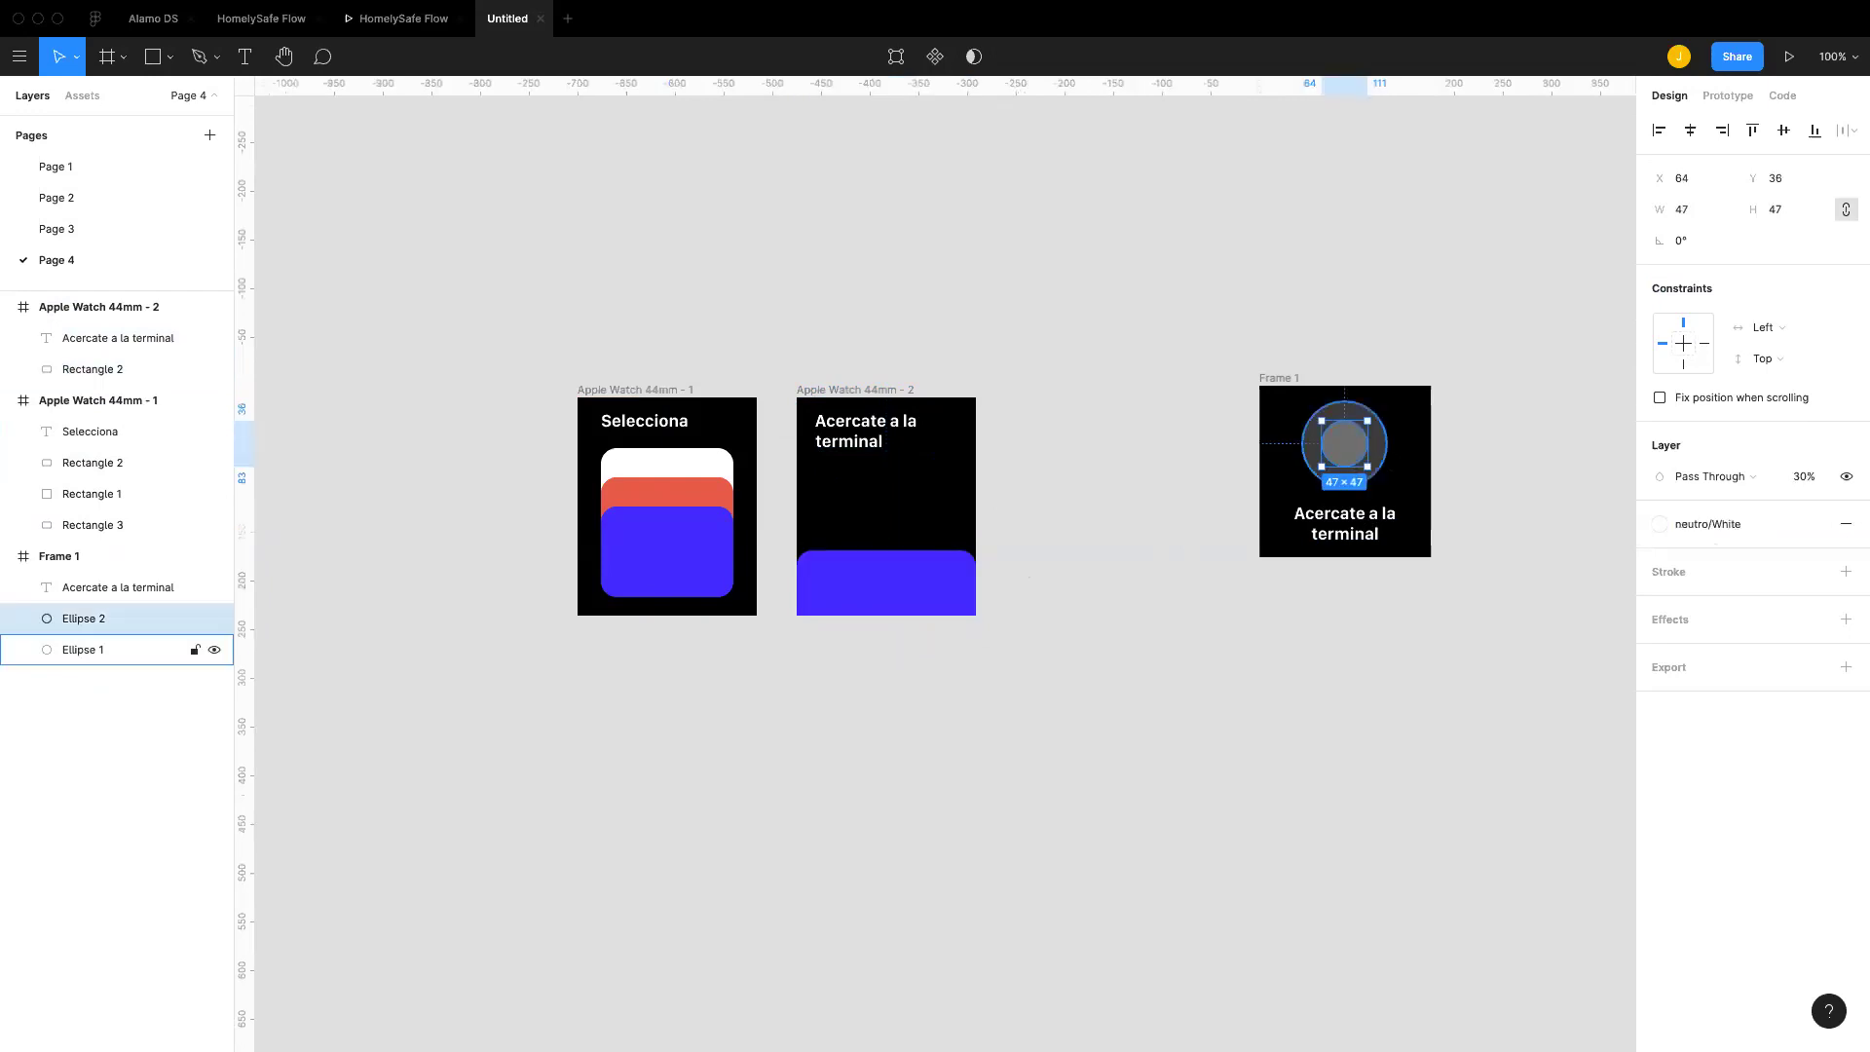
shift+click(107, 650)
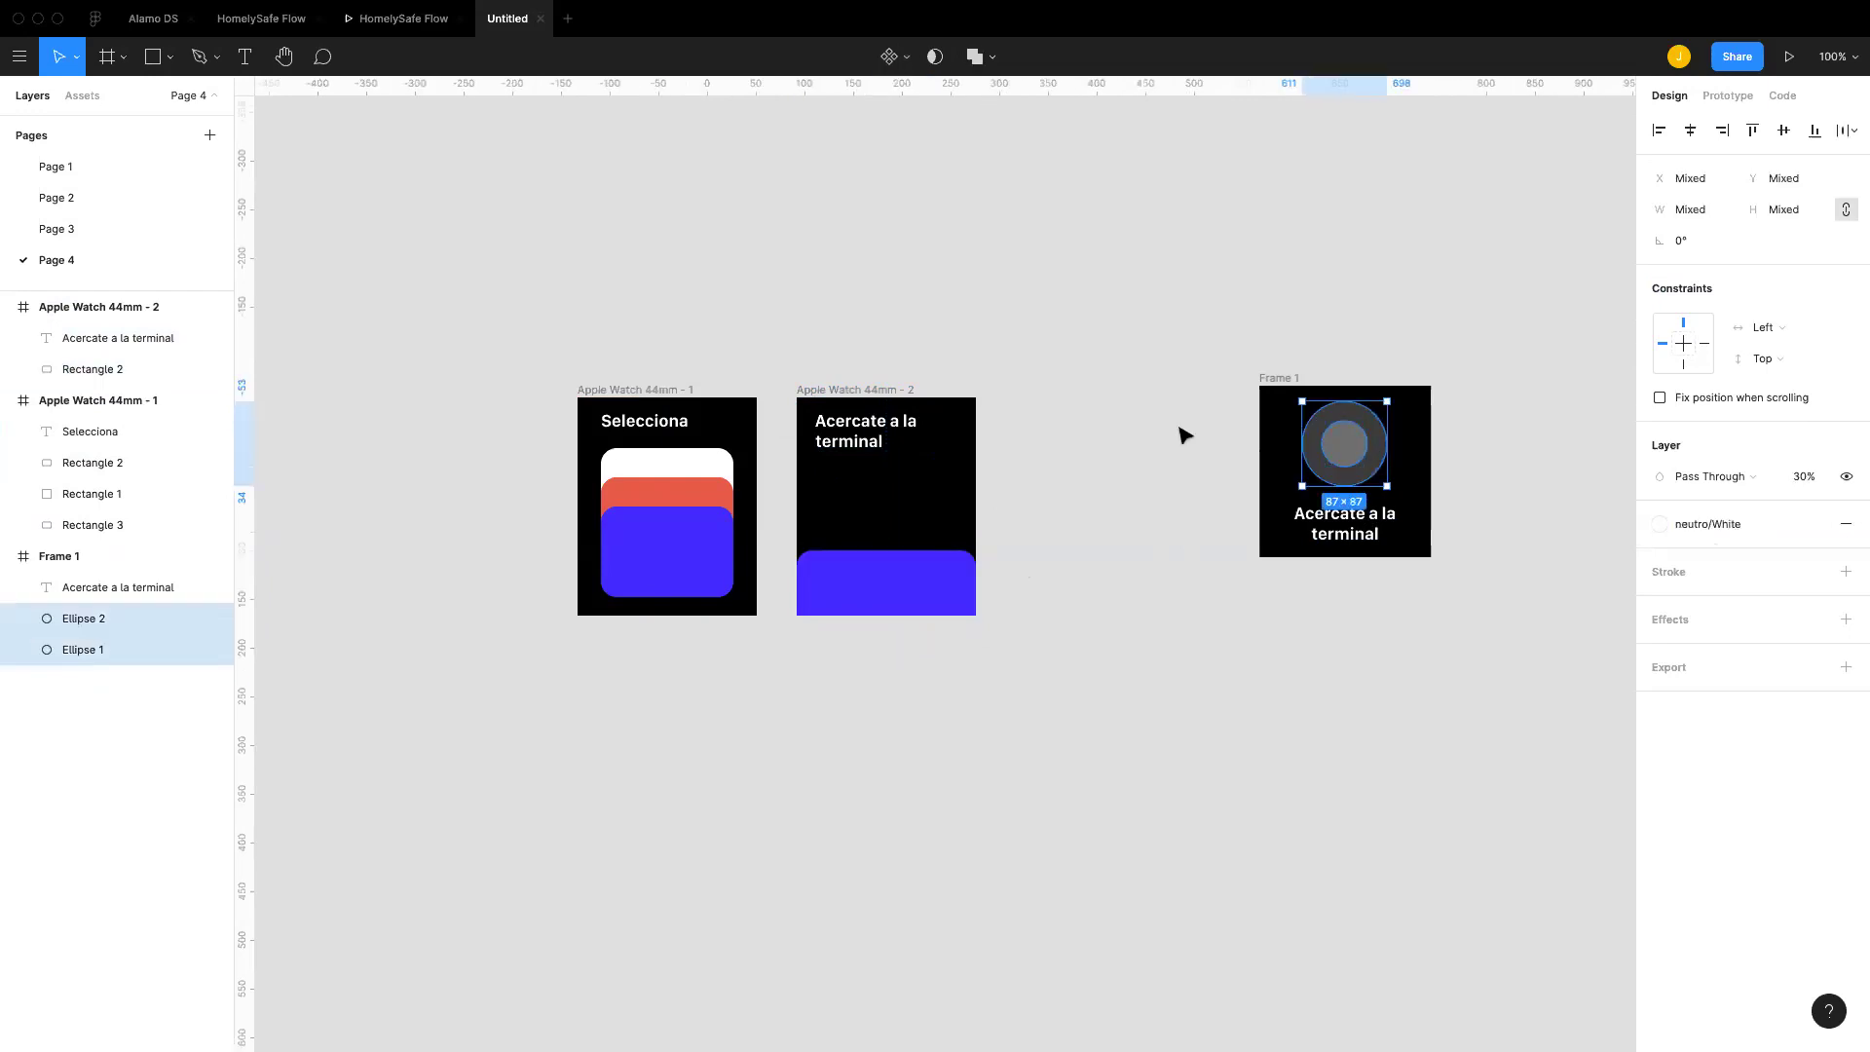
click(853, 391)
key(ctrl+v)
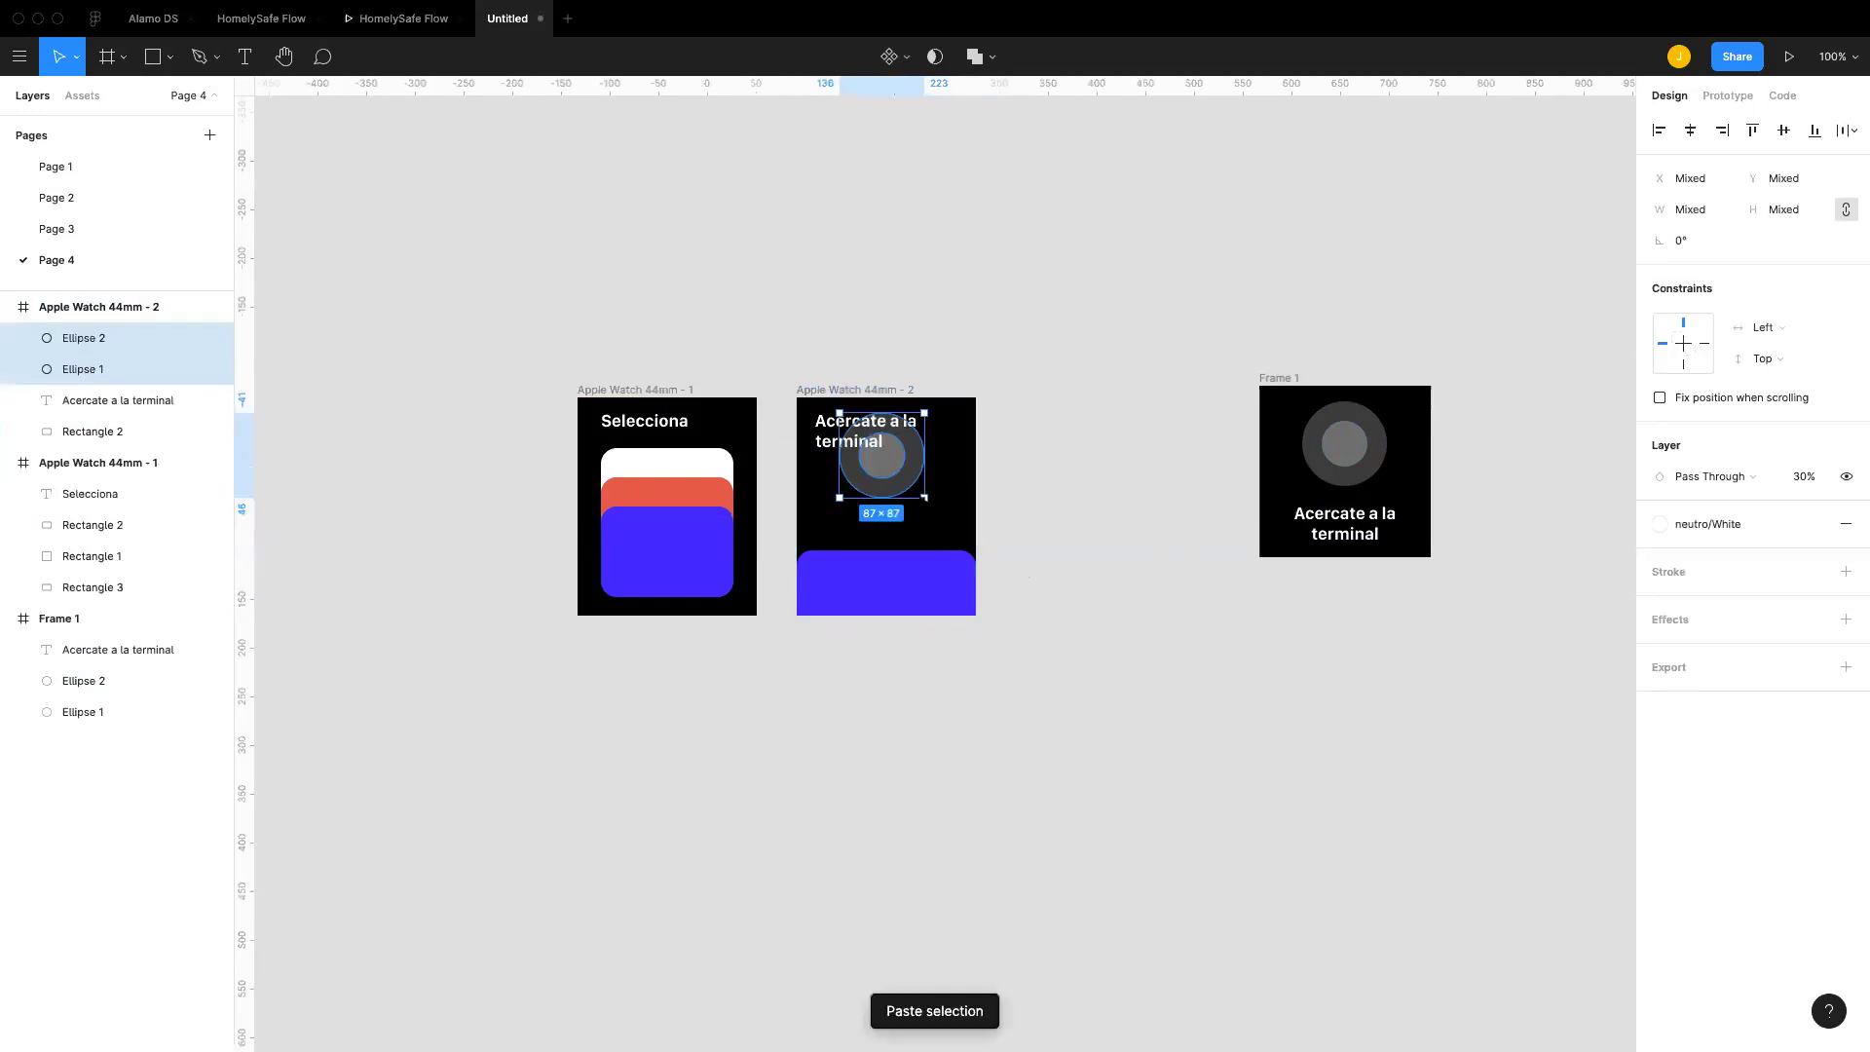
drag(894, 473, 904, 559)
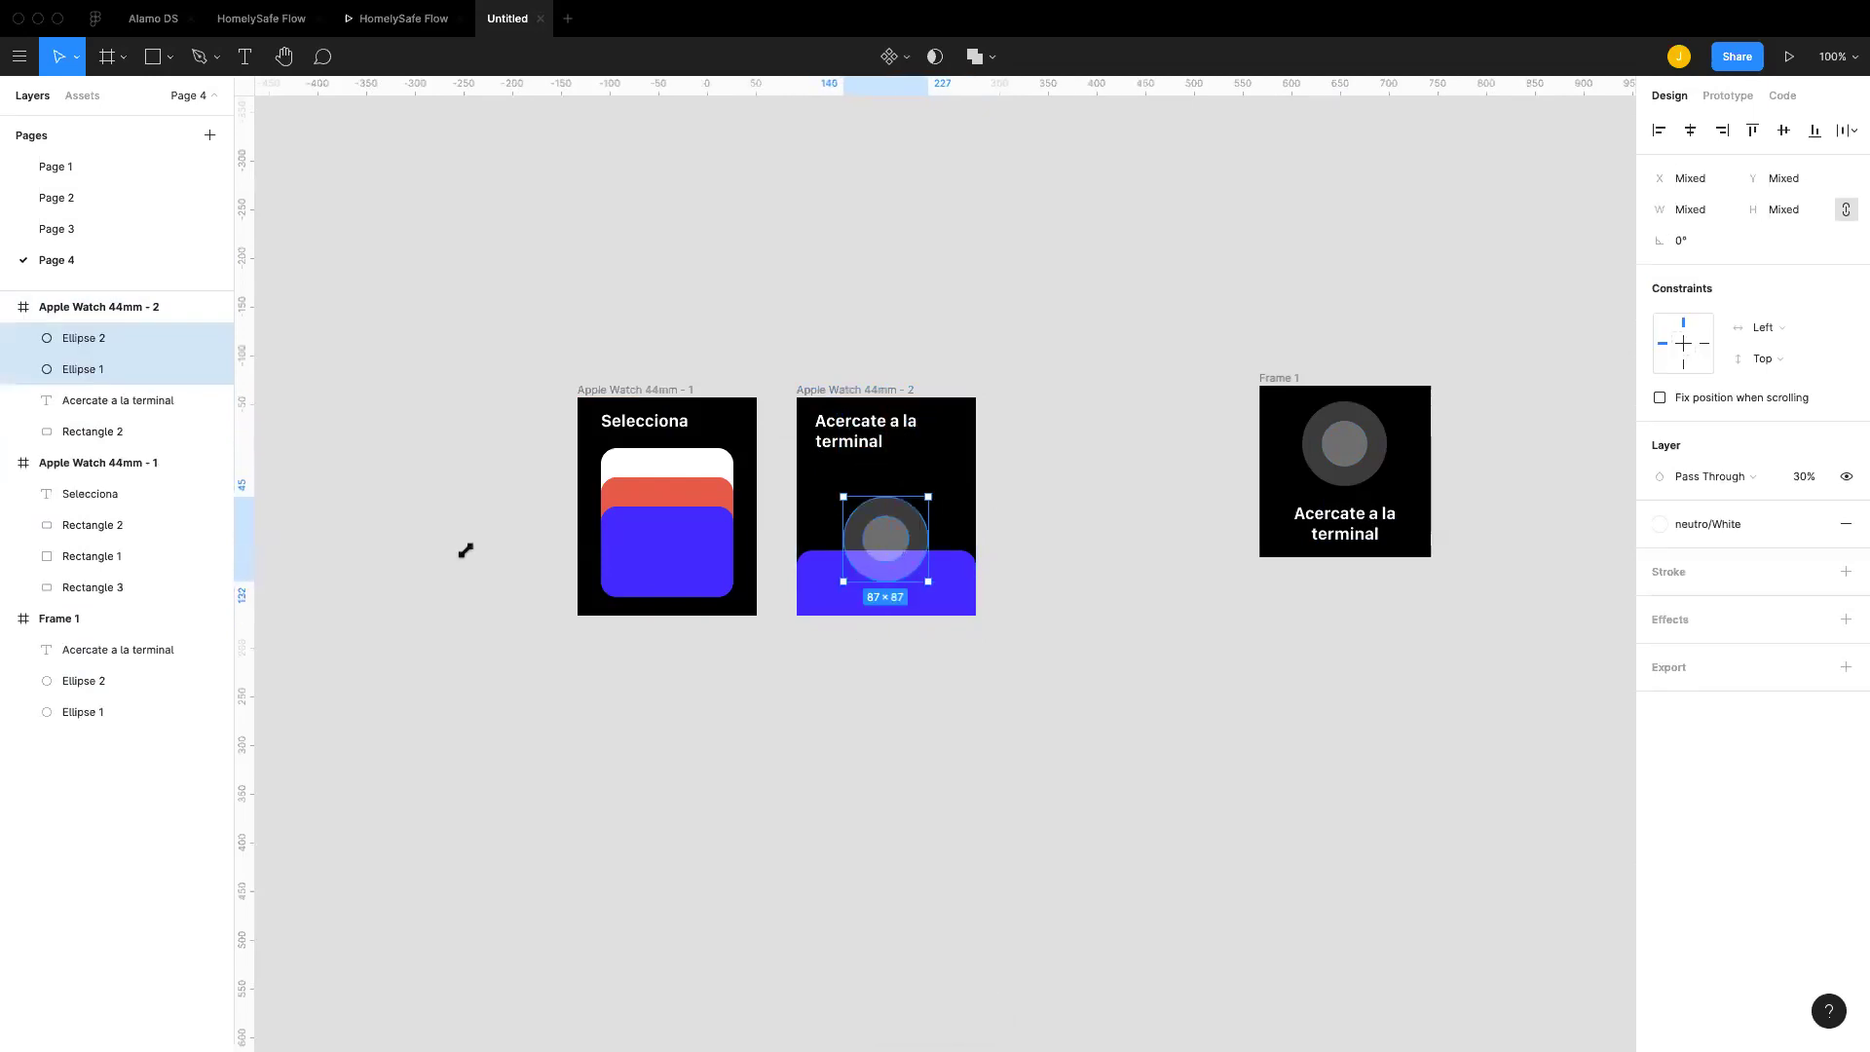
Step: Bring the blue card to the front of the layer order in both Apple Watch frames
drag(83, 434, 92, 334)
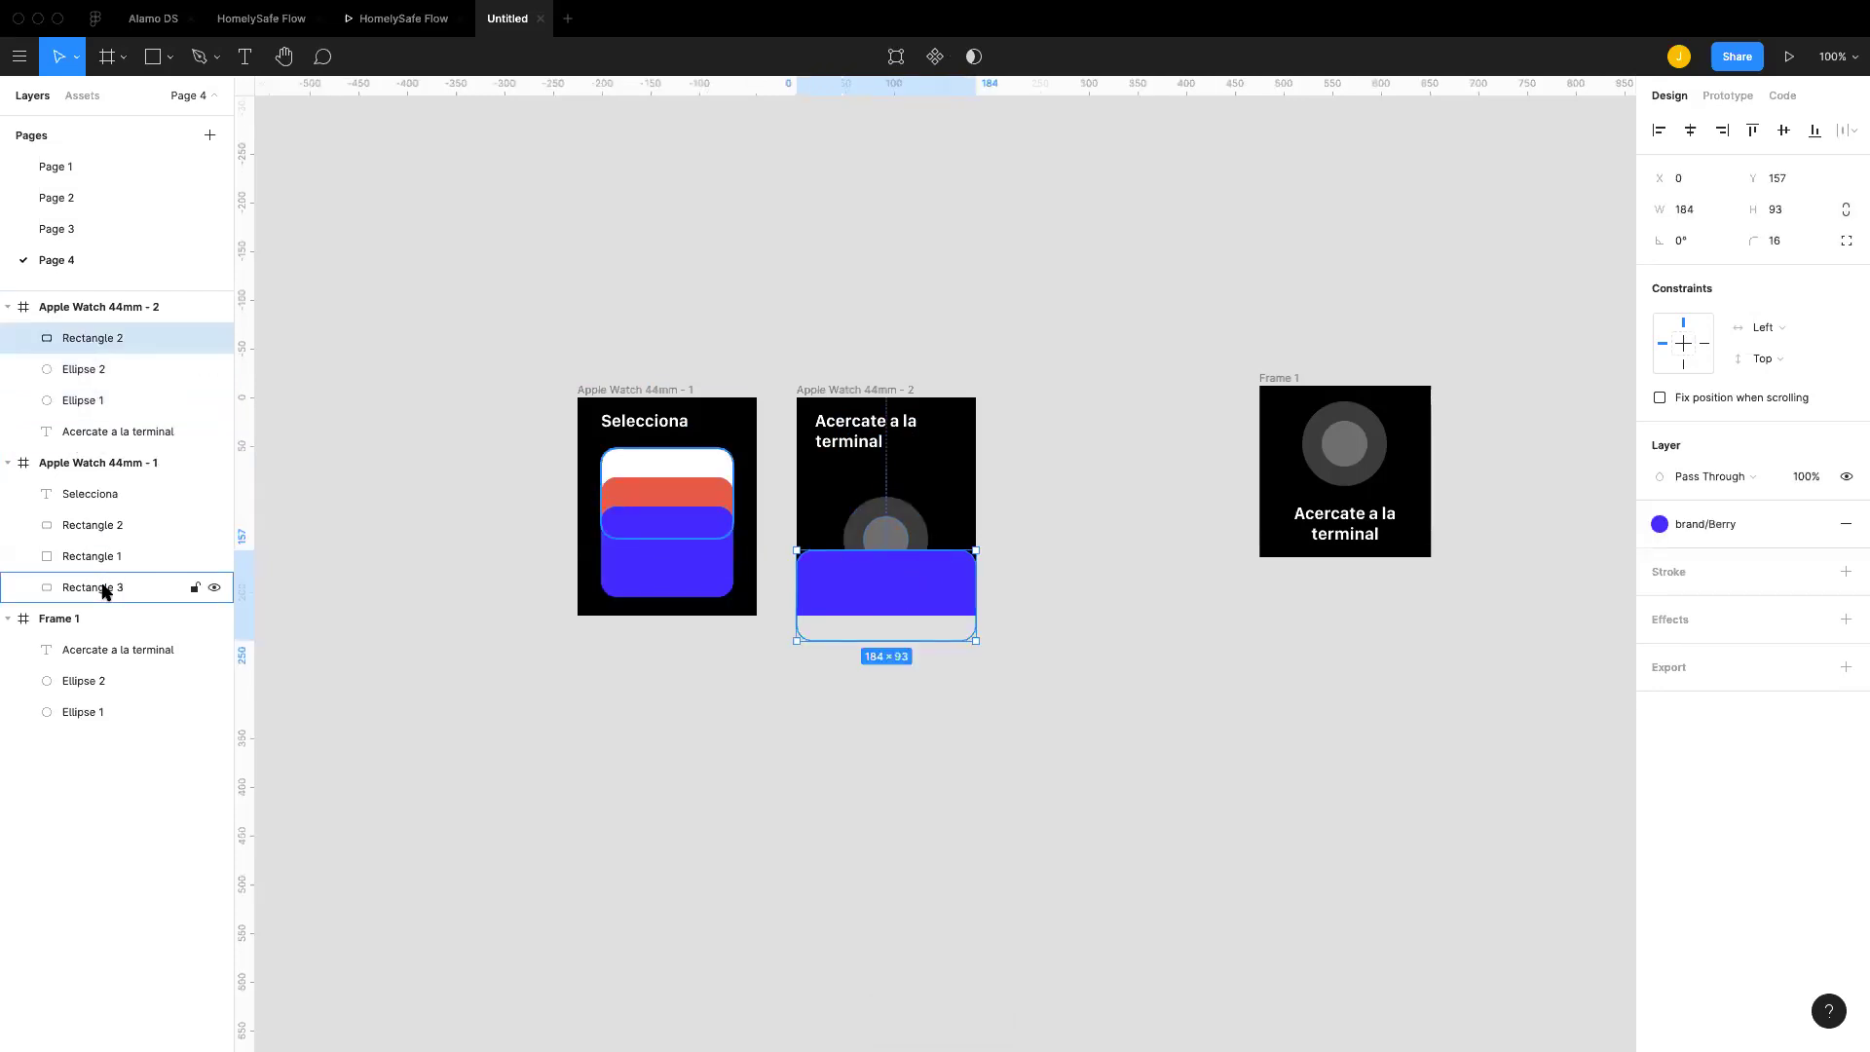
click(115, 527)
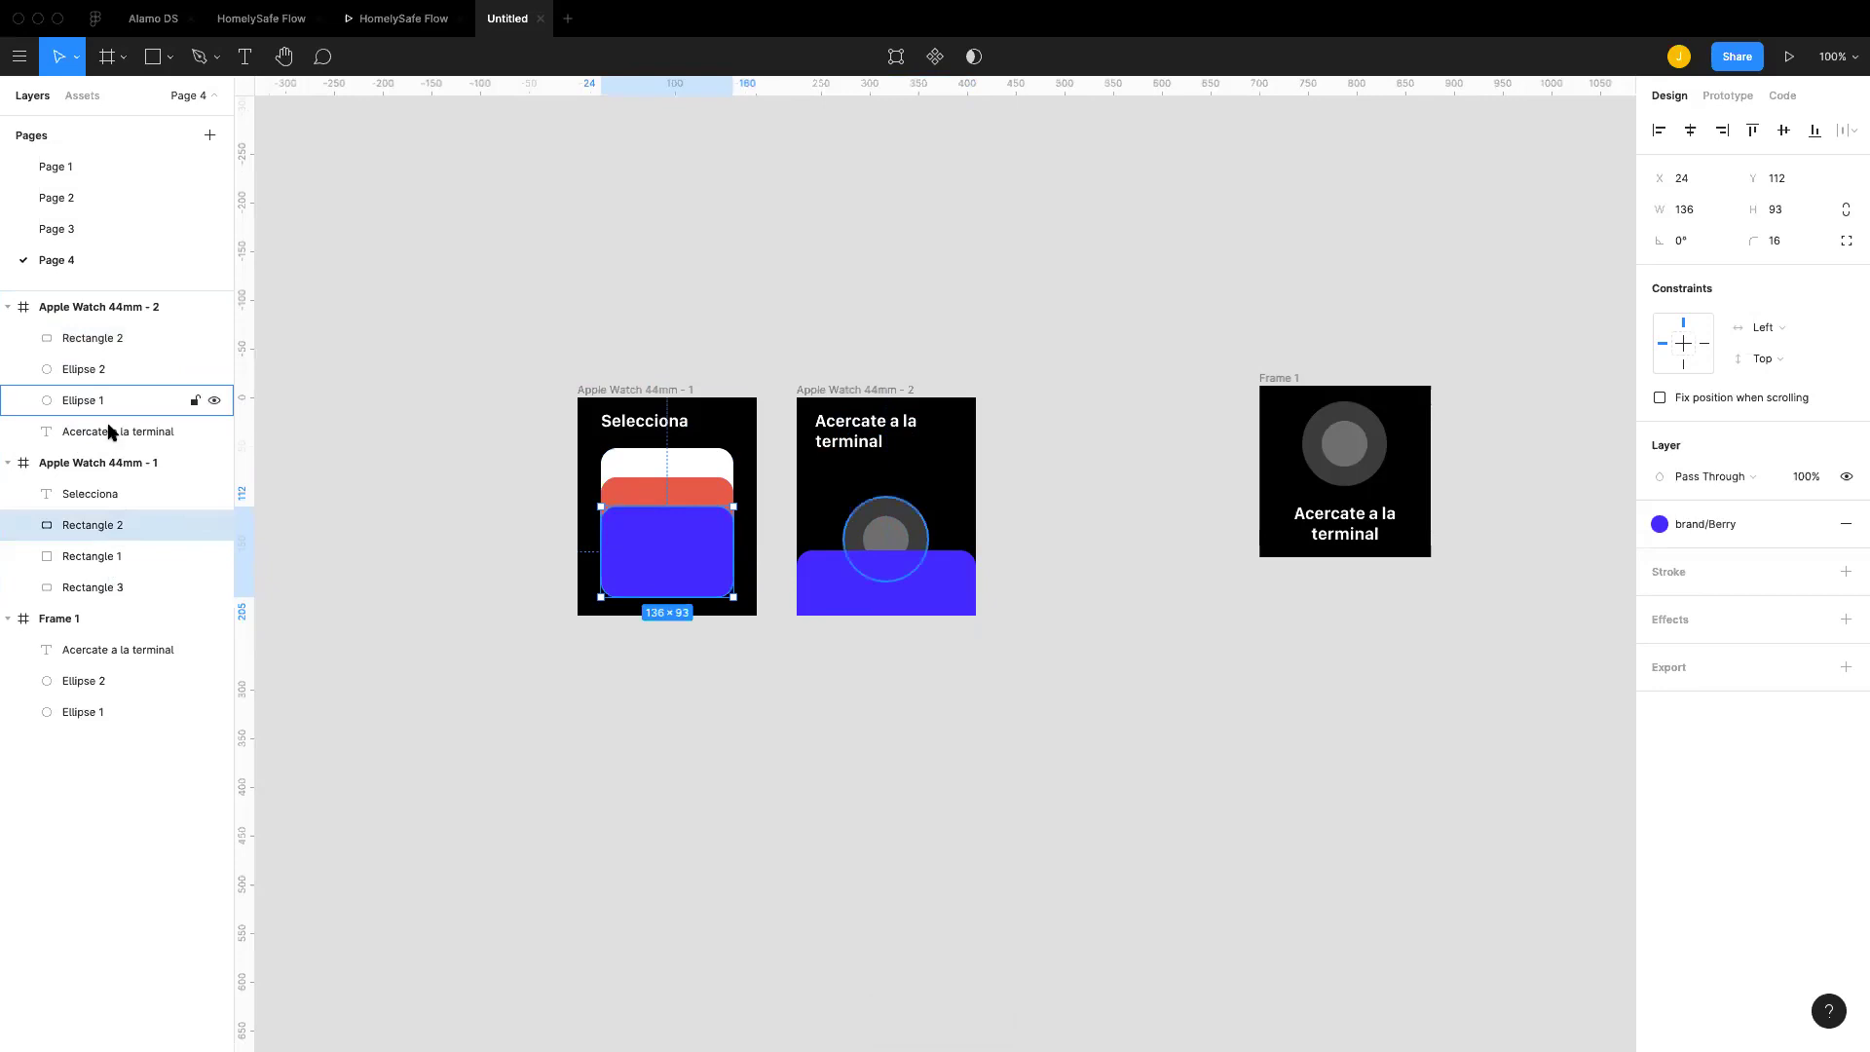
drag(92, 522, 176, 535)
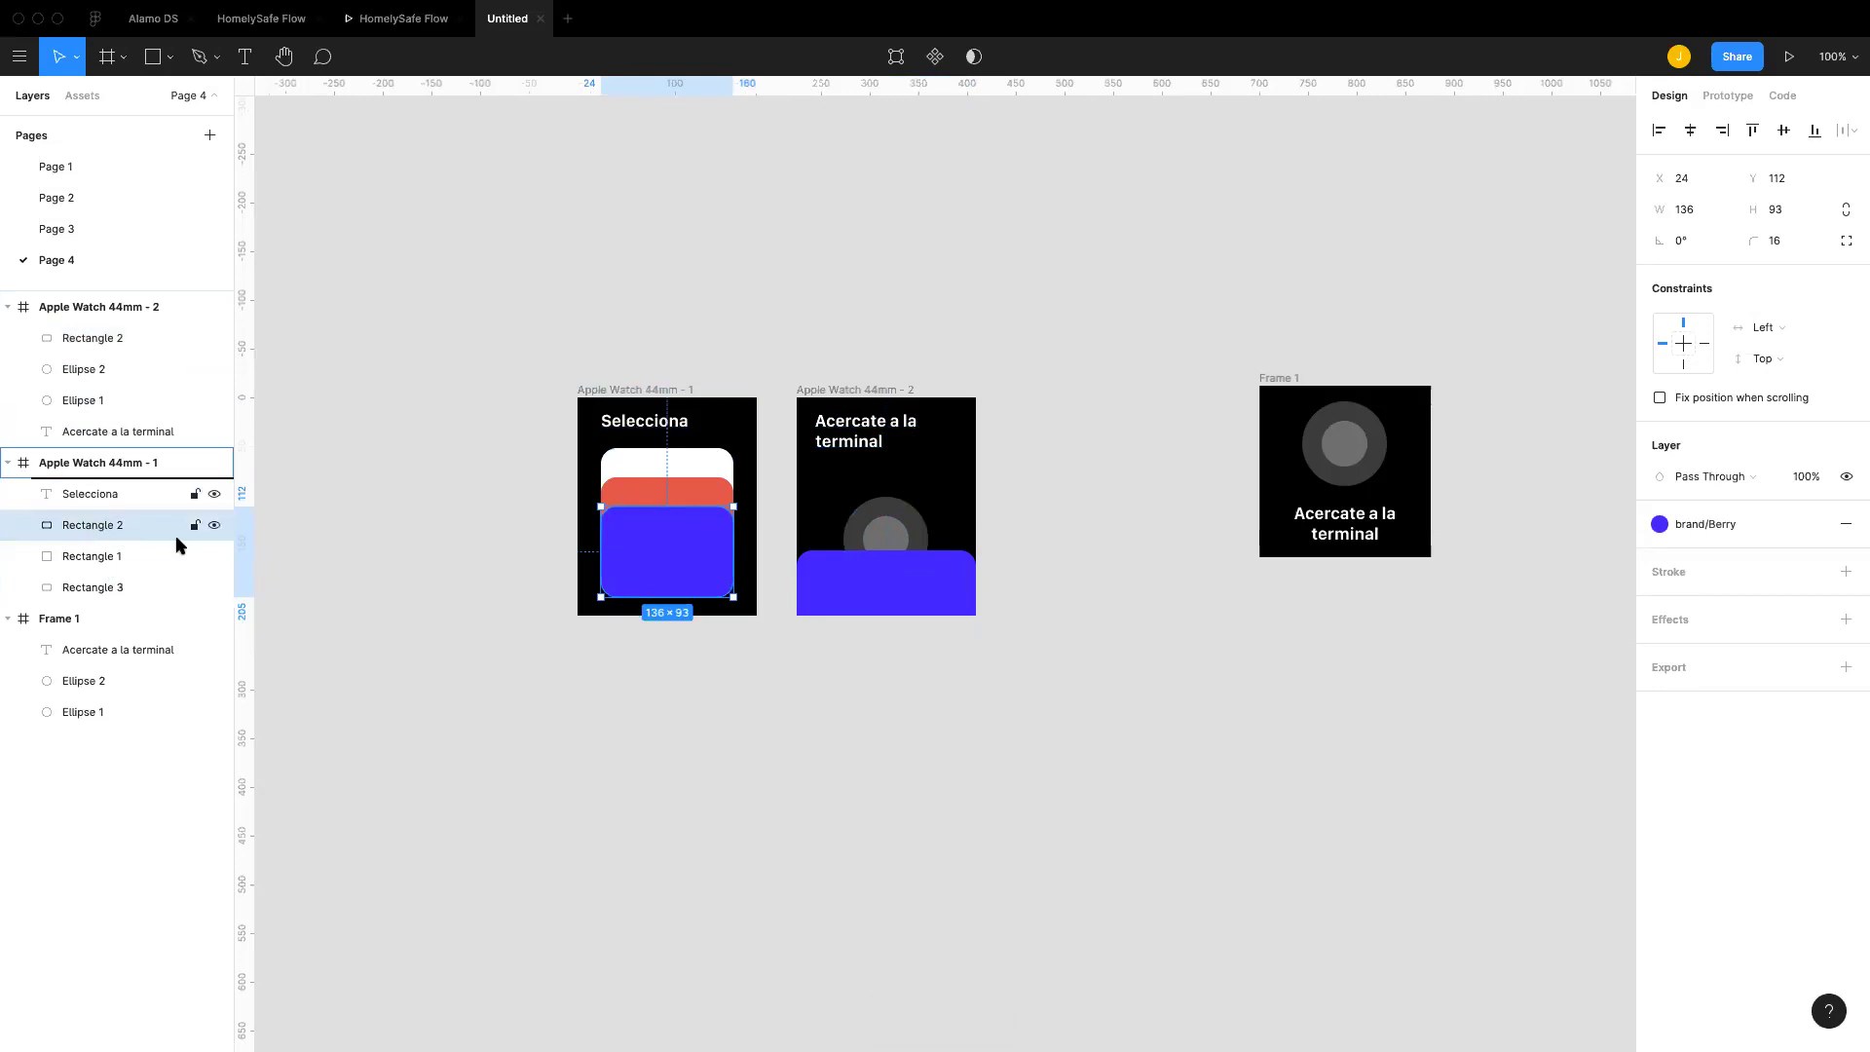
Step: Delete Frame 1 and move the "Selecciona" watch frame to X -167 to widen the gap between the screens
click(526, 694)
click(1281, 380)
key(Delete)
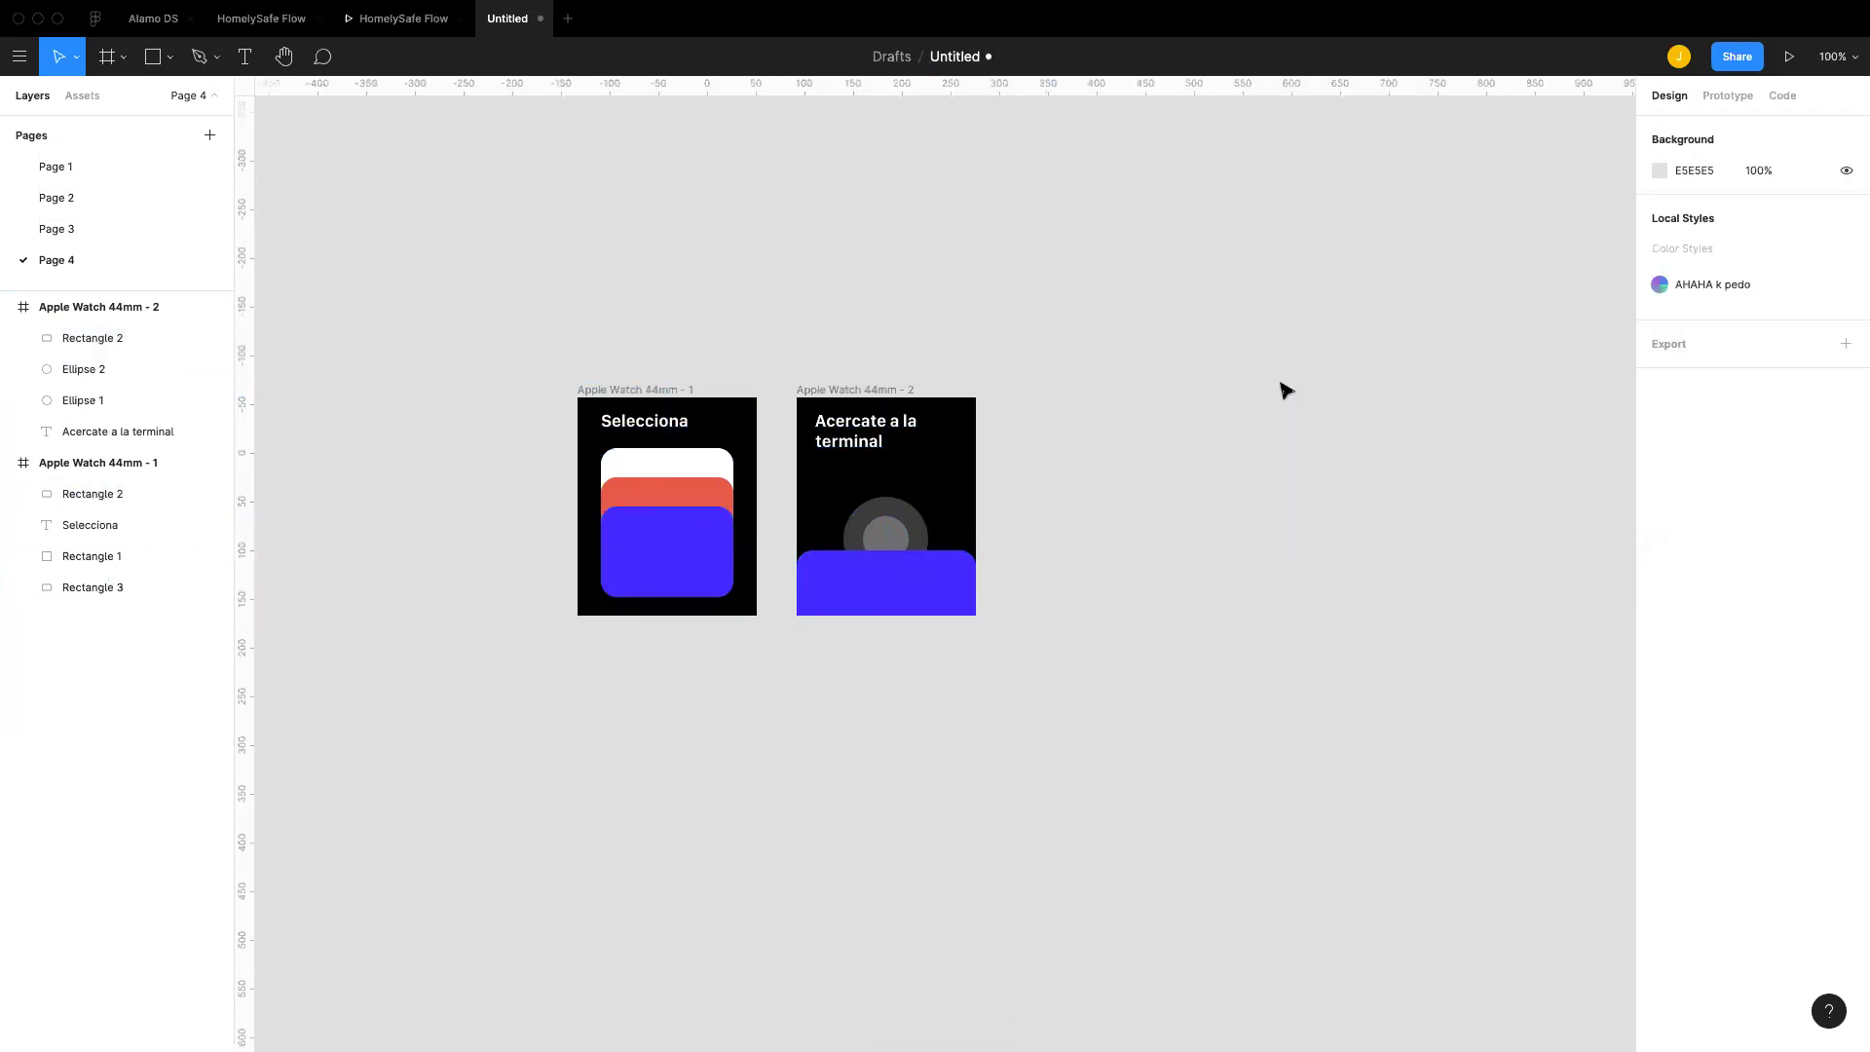
click(636, 390)
drag(636, 390, 603, 391)
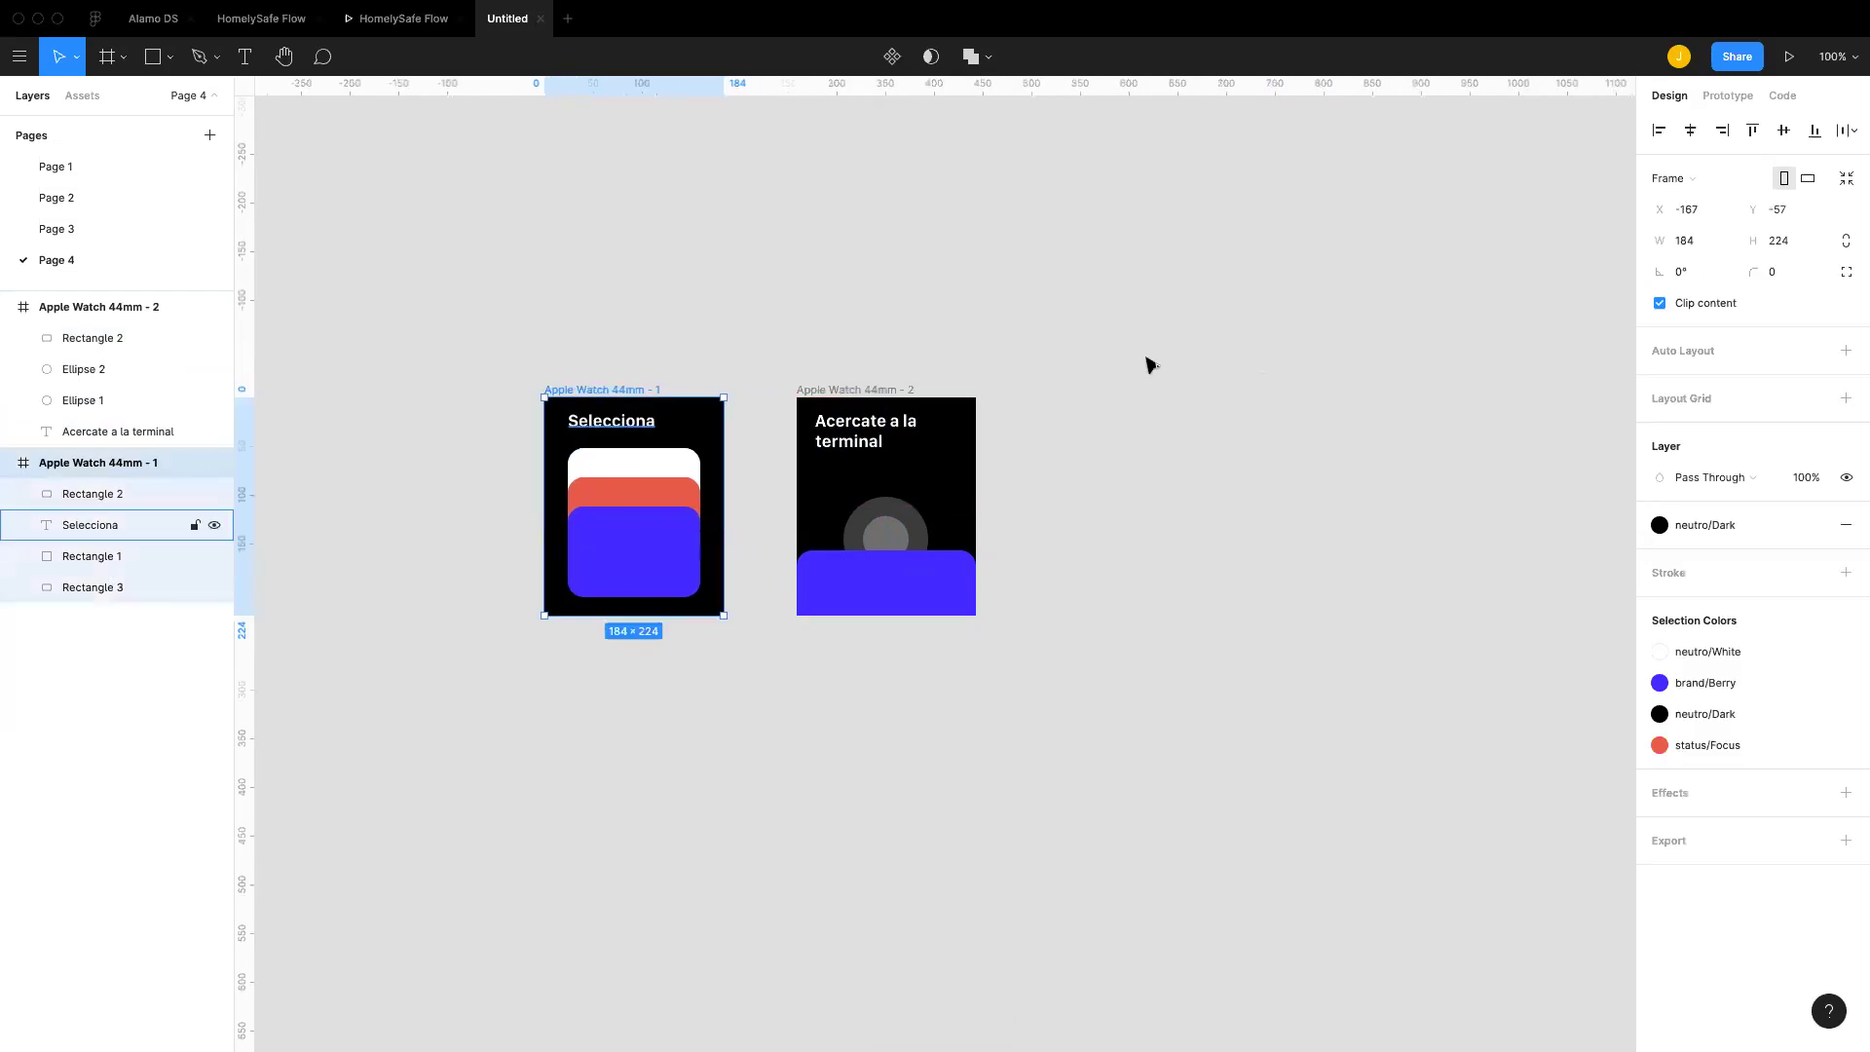
Step: Link the "Selecciona" frame's blue card to the second watch frame with an On Click, Navigate To, Instant interaction
click(1728, 95)
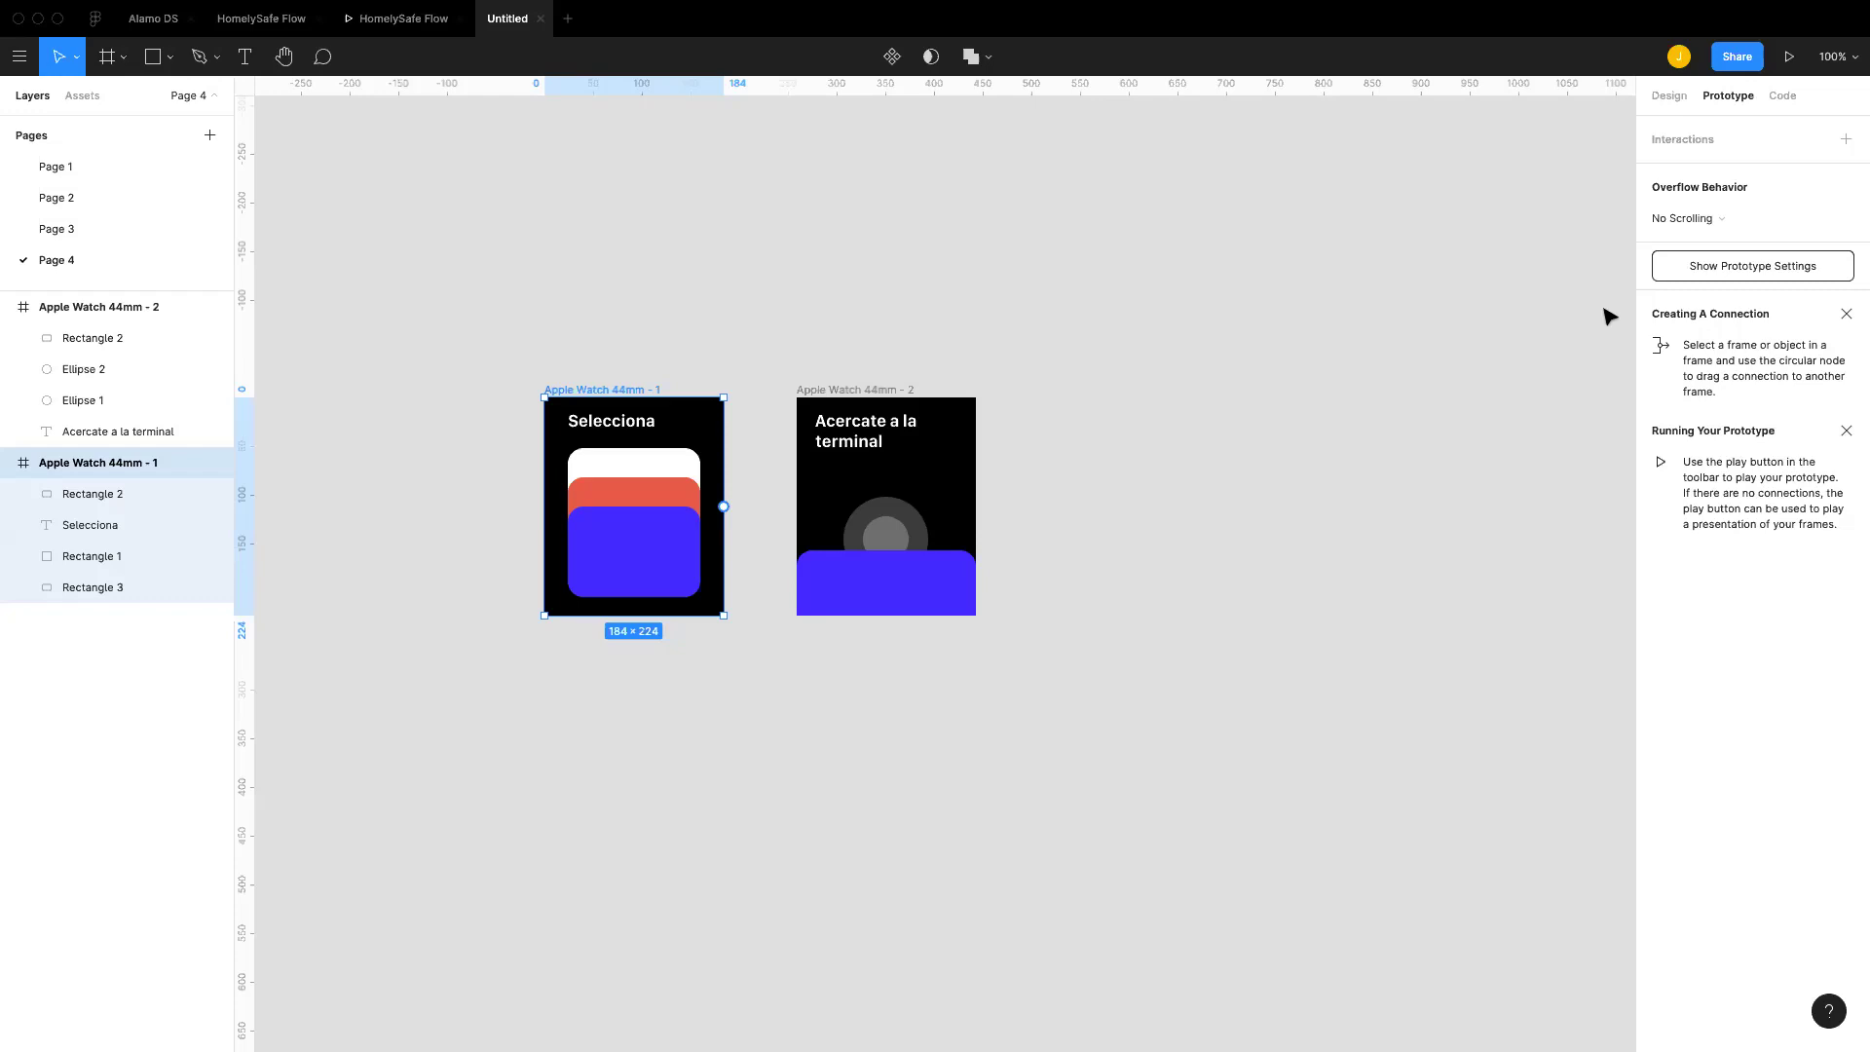
click(660, 511)
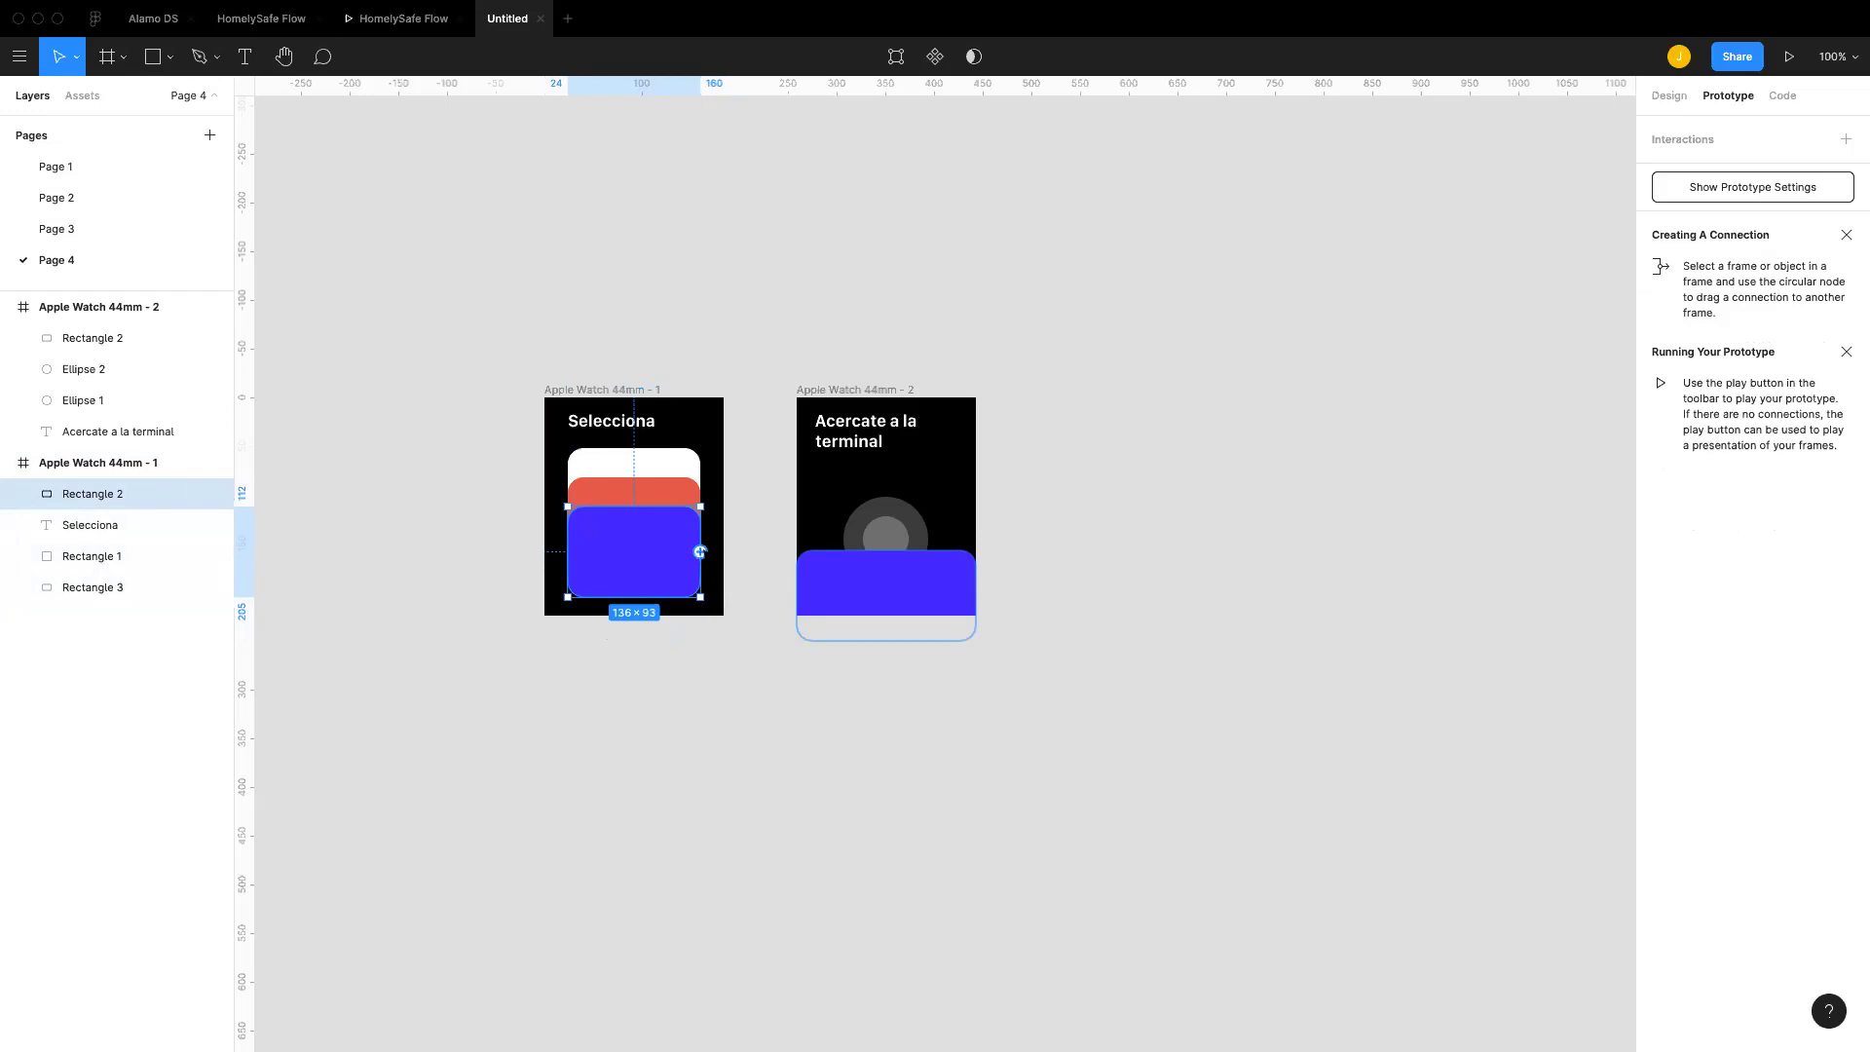
drag(700, 551, 794, 506)
drag(794, 506, 794, 507)
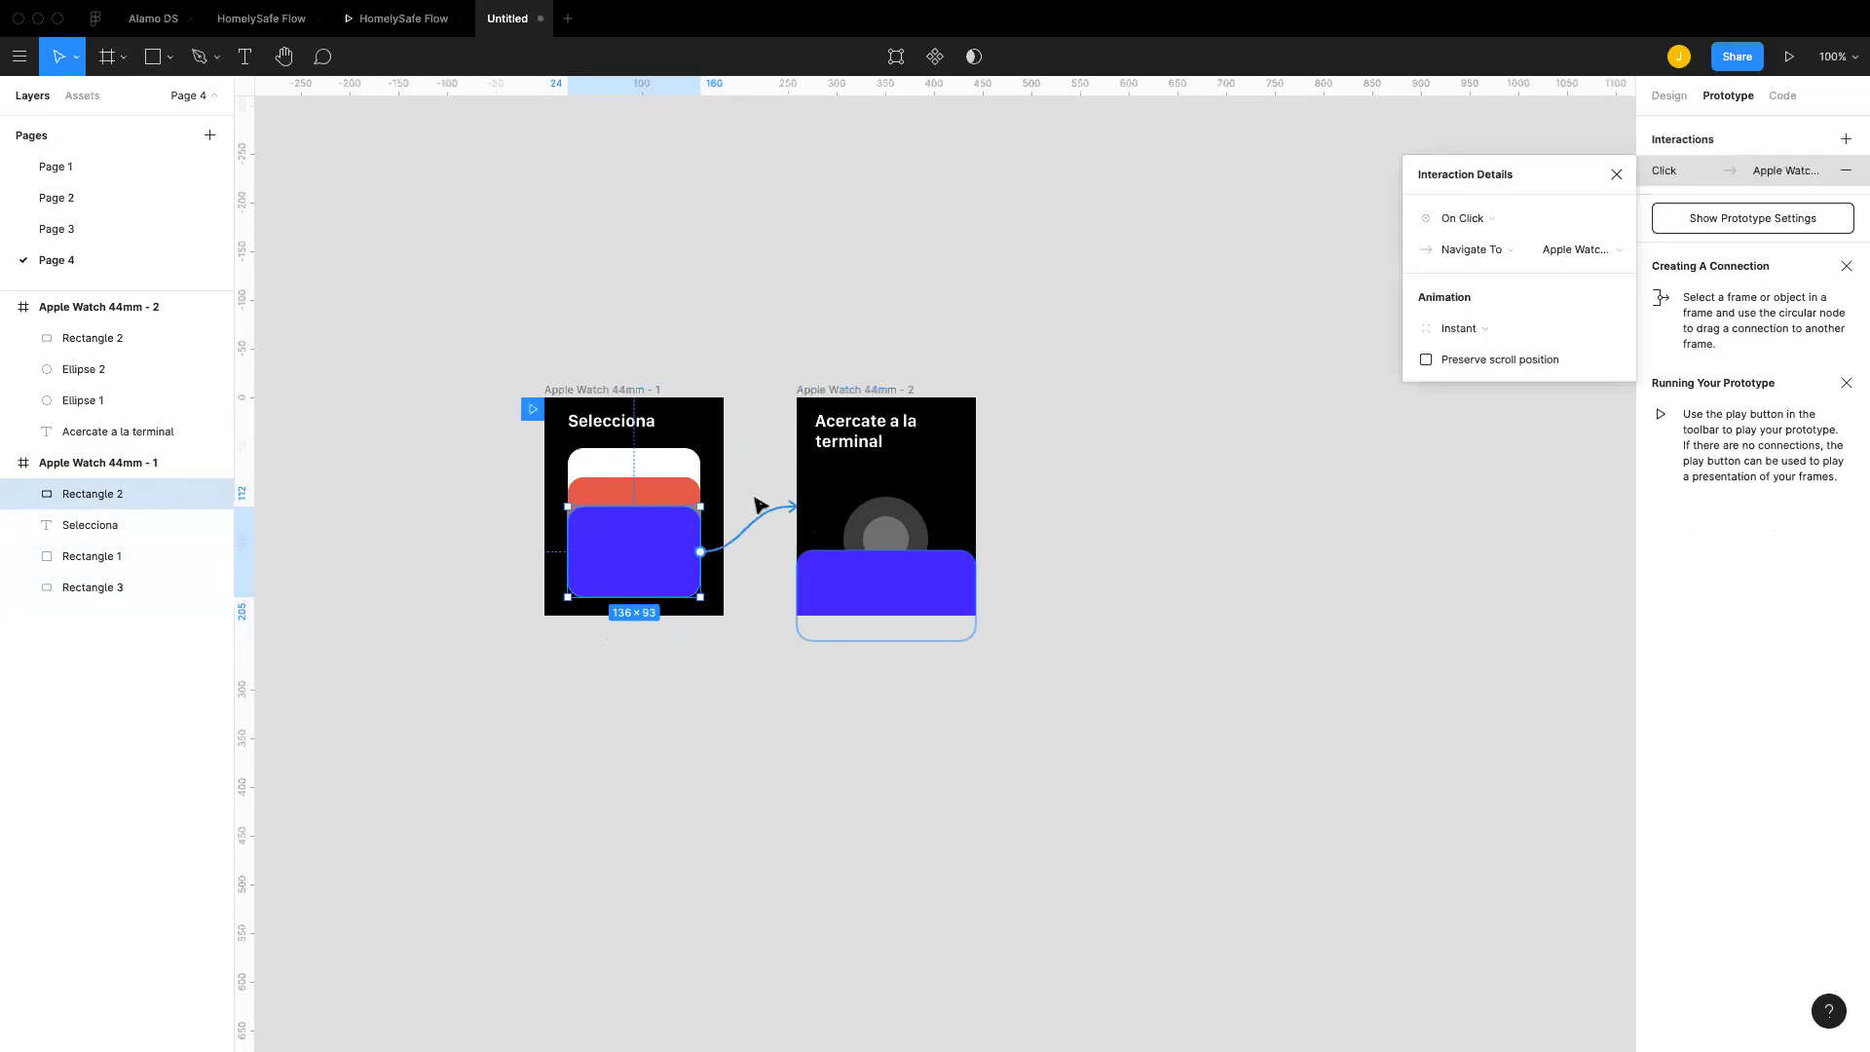
click(738, 731)
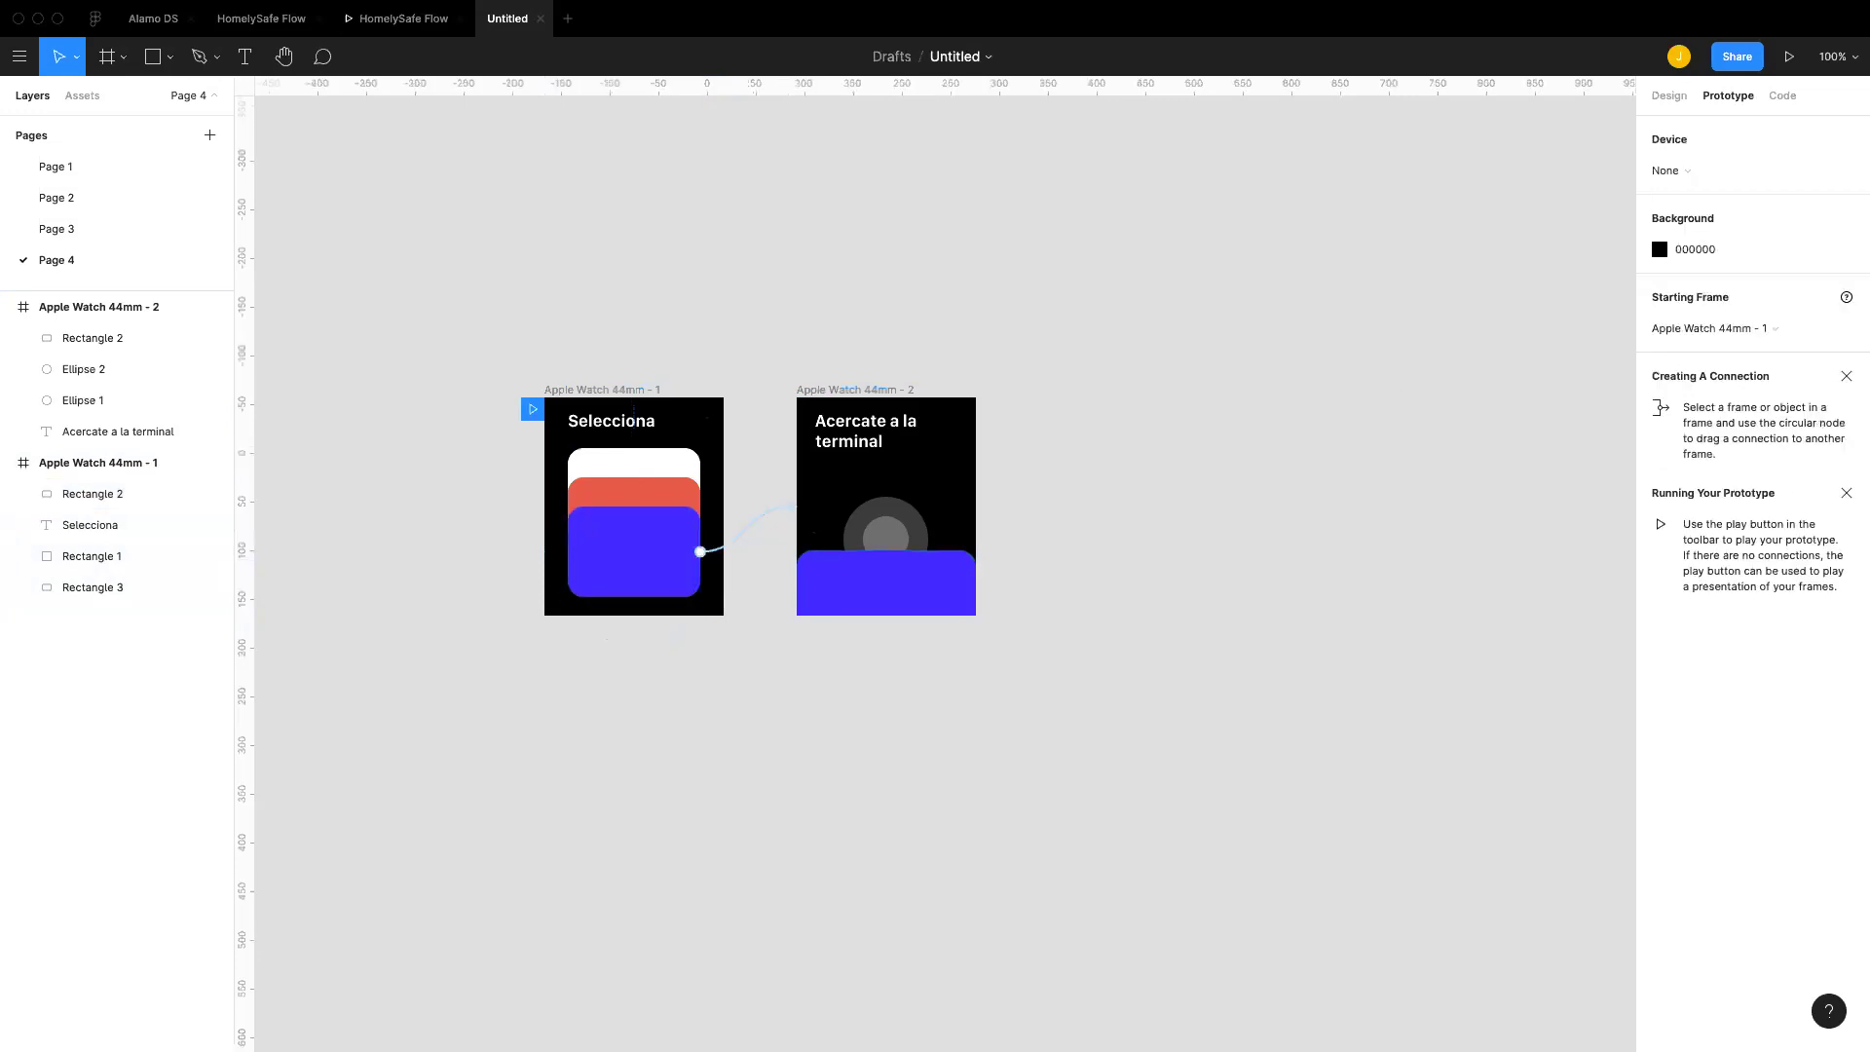
Step: Set the prototype device to Apple Watch 44mm
click(656, 572)
drag(701, 552, 733, 546)
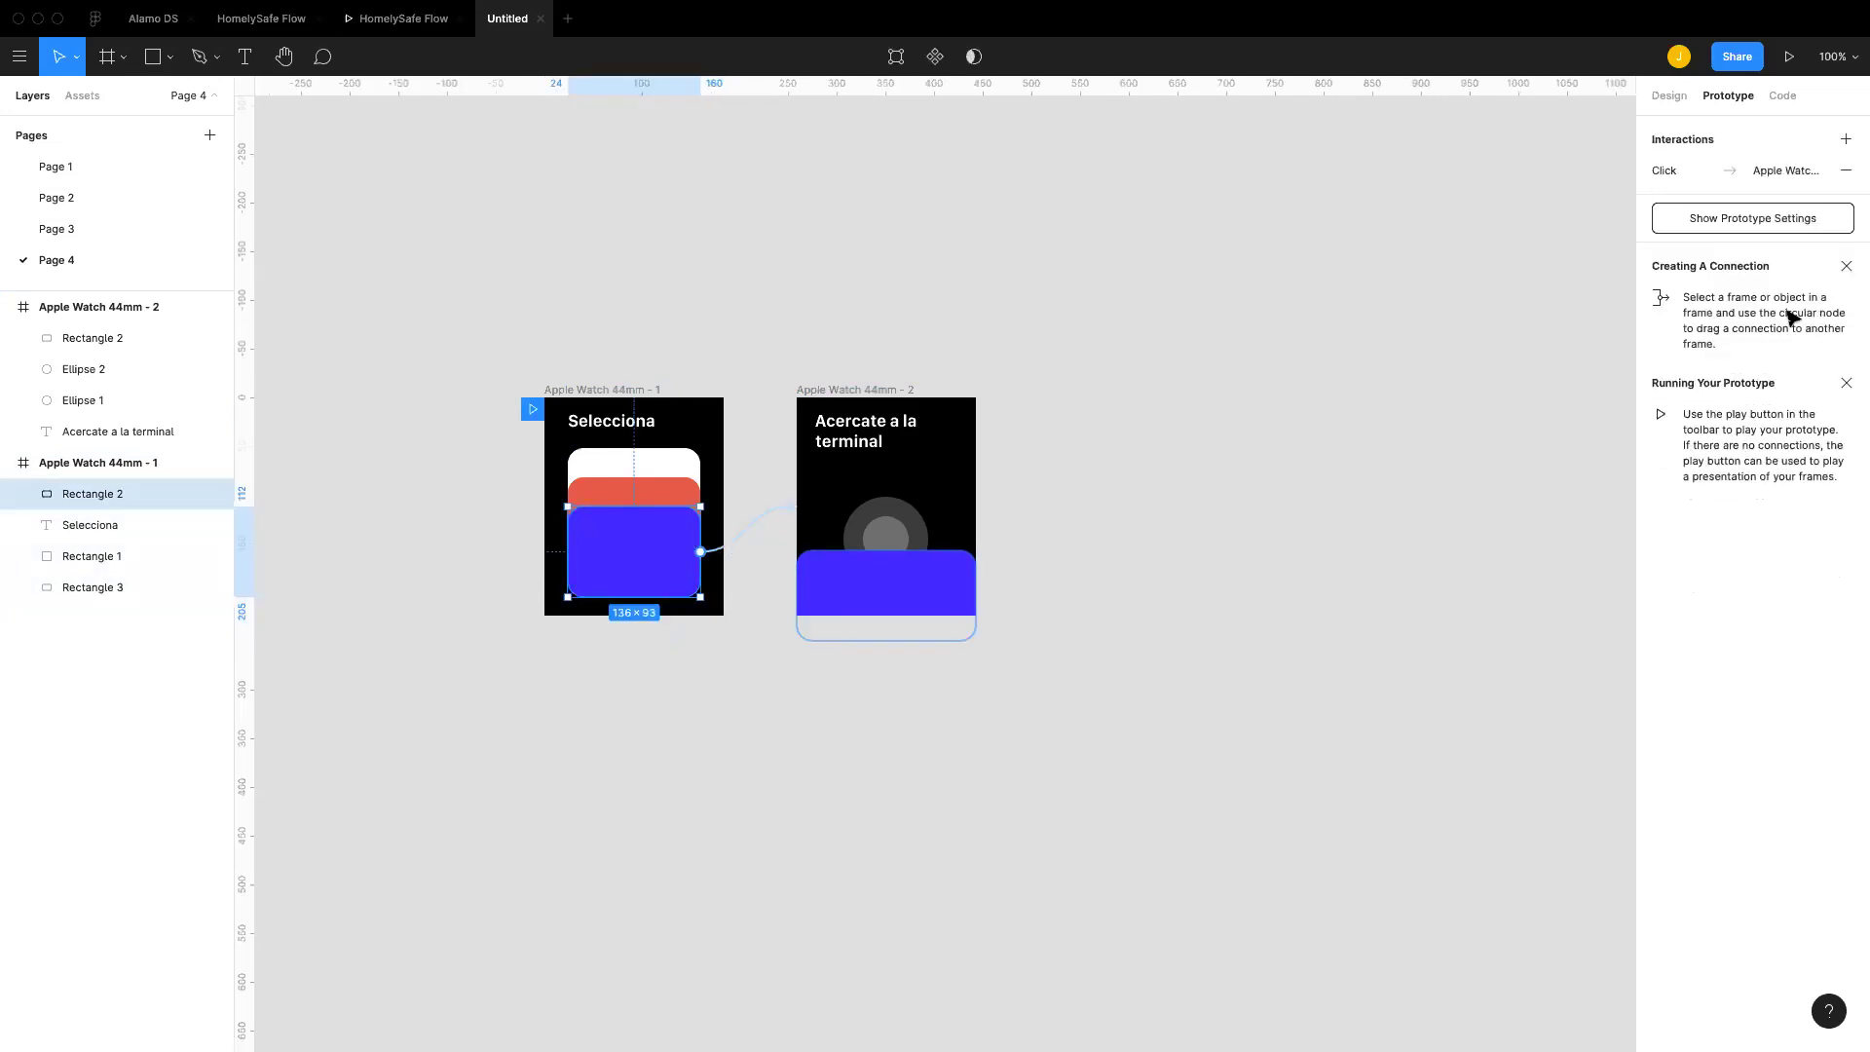
key(Escape)
click(1695, 173)
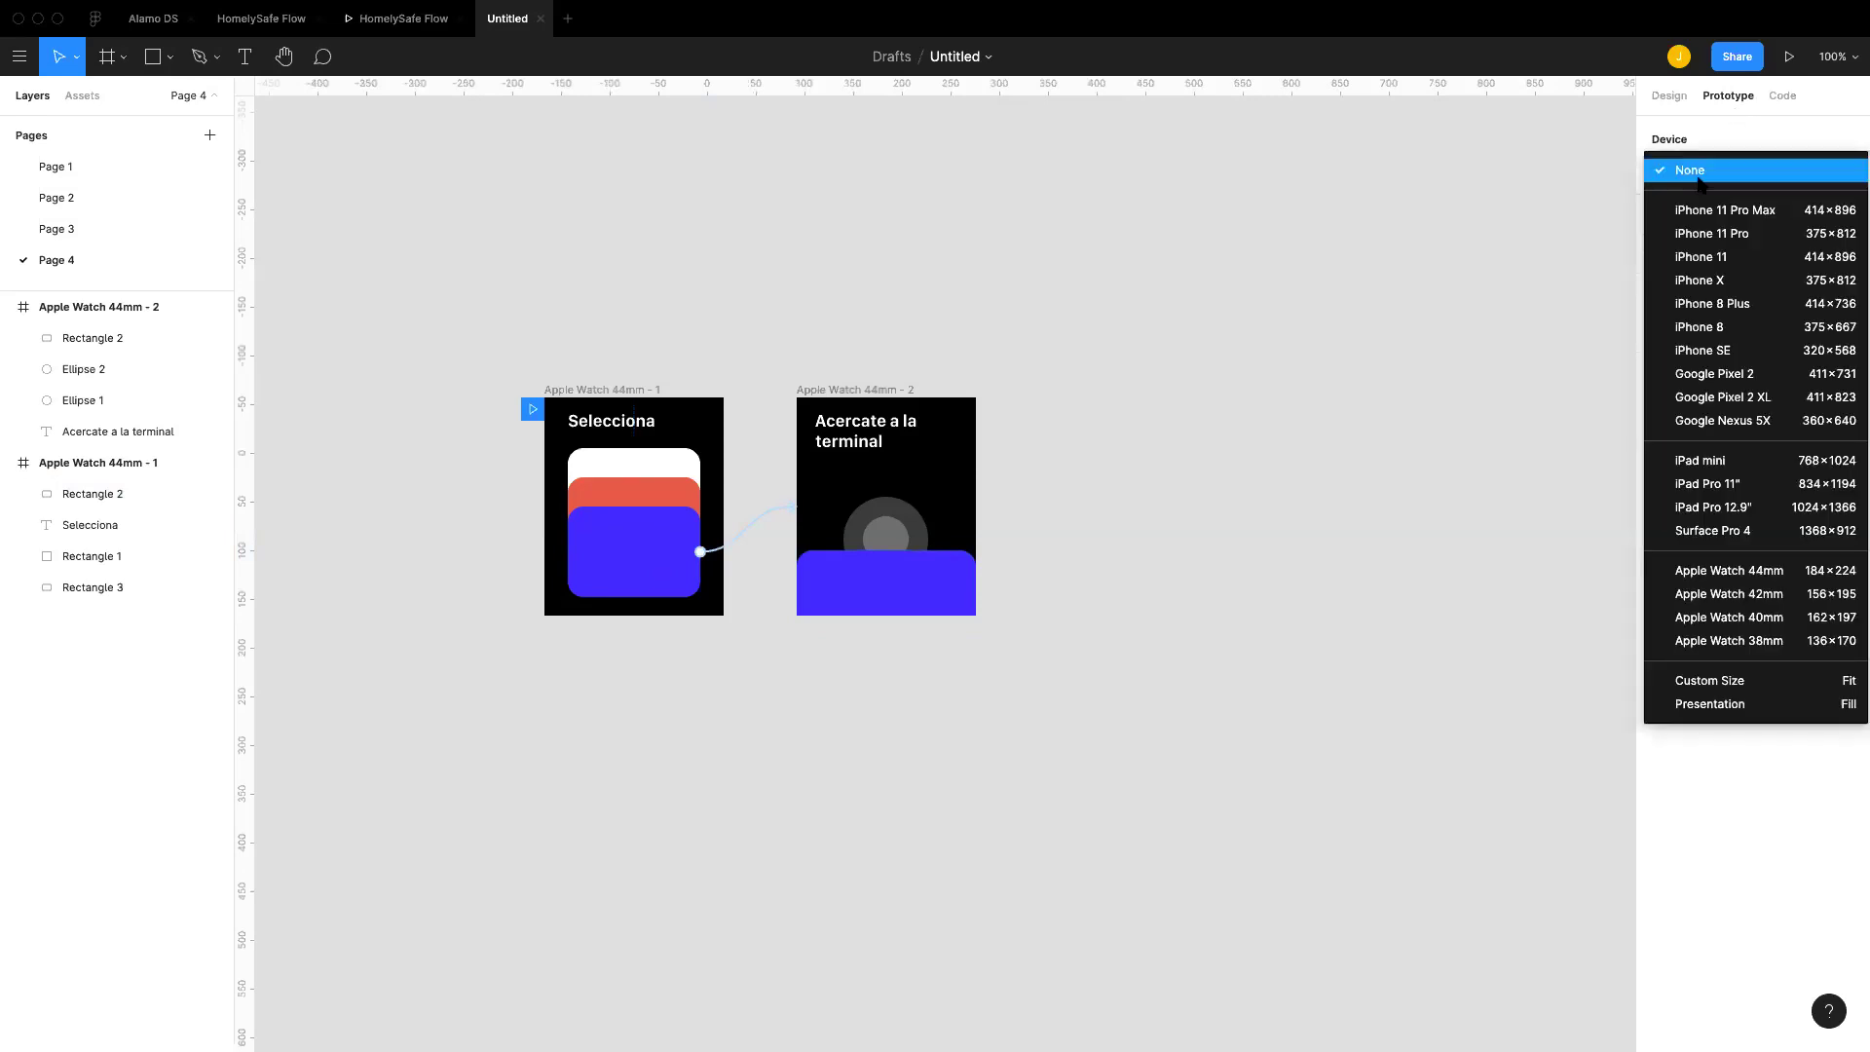
click(1729, 571)
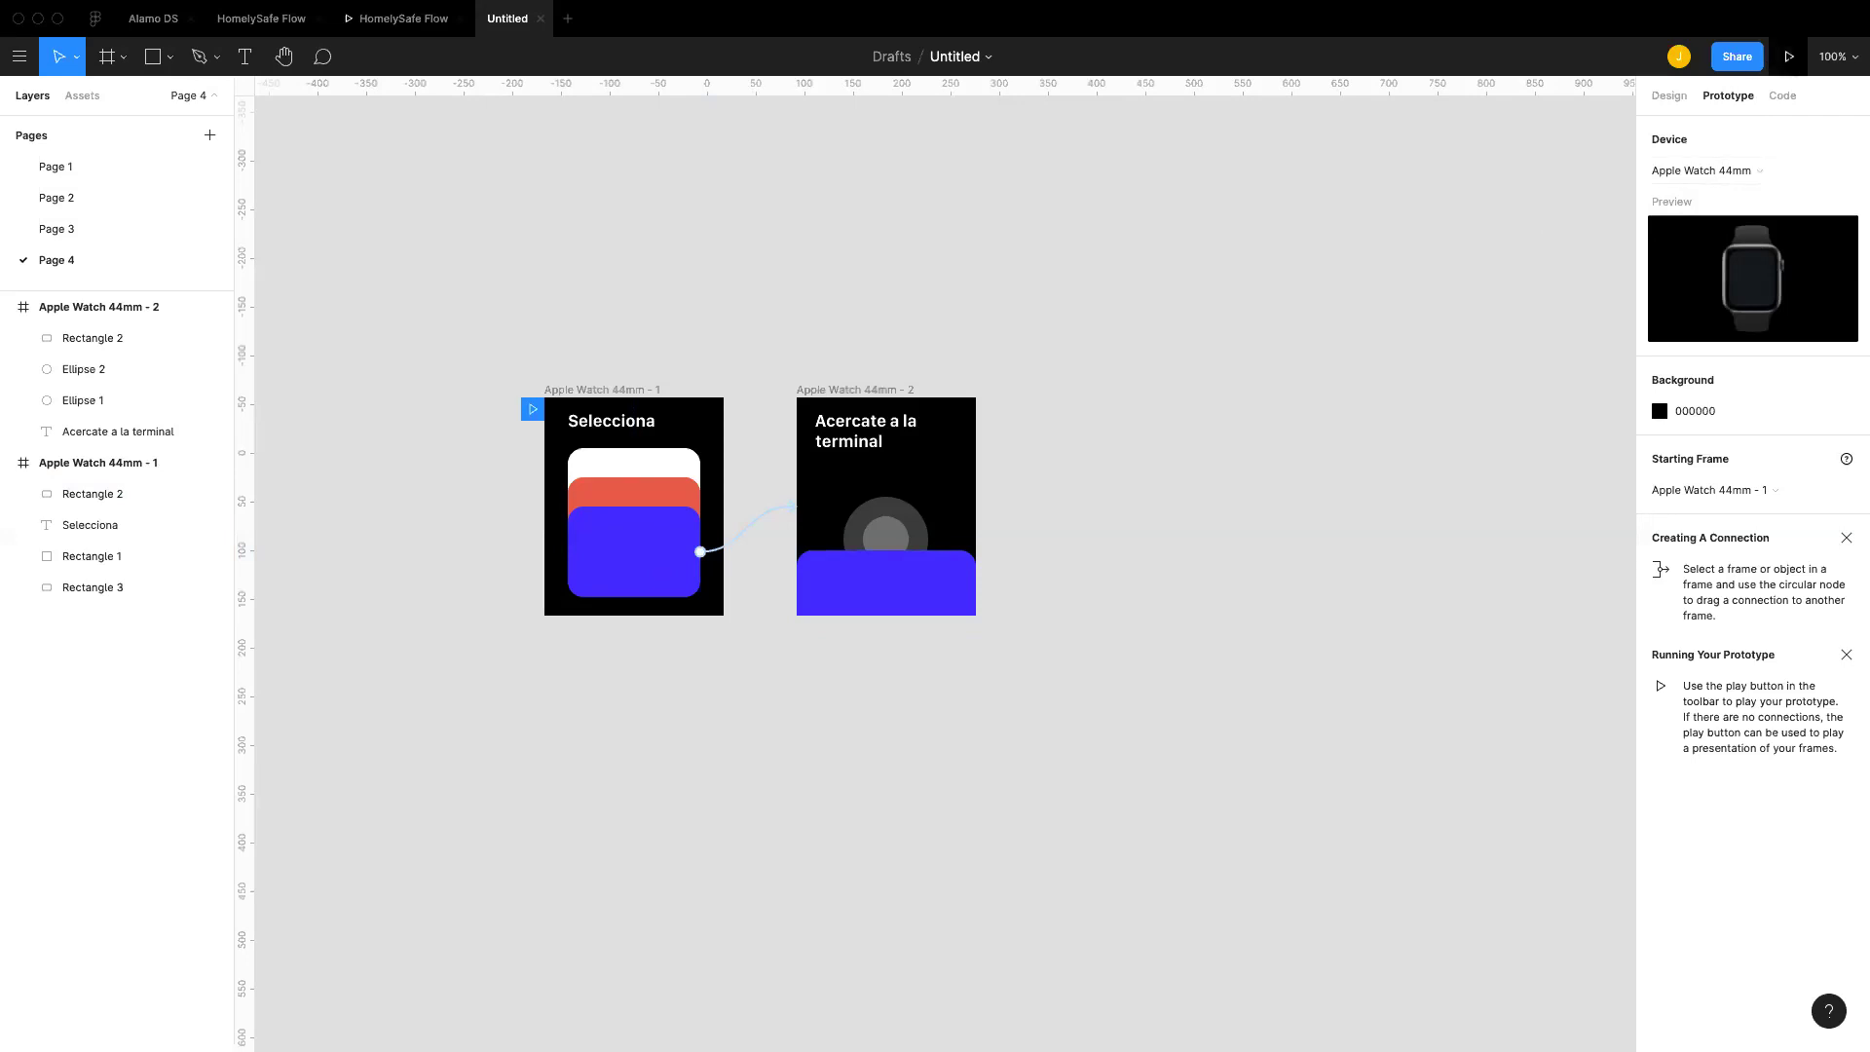
Step: Run the prototype, test the blue card's link to the second screen, and return to the design file
click(1789, 56)
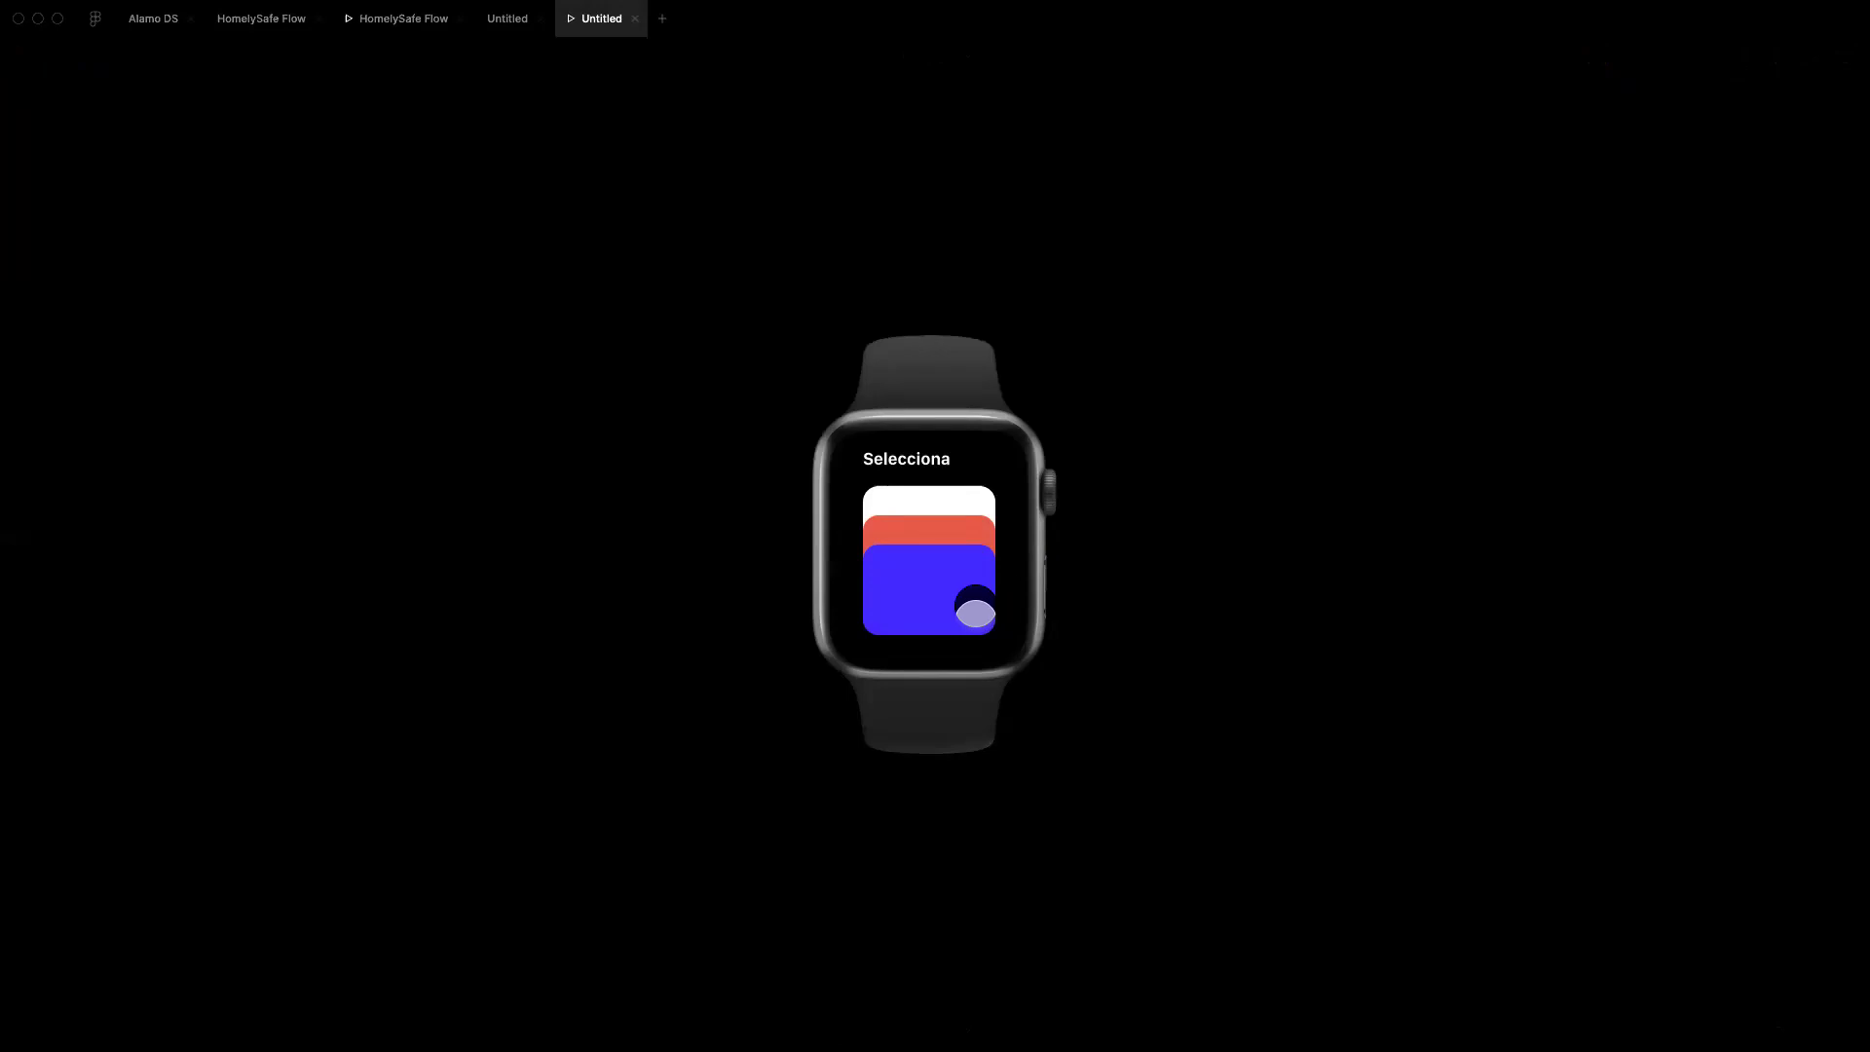
click(977, 616)
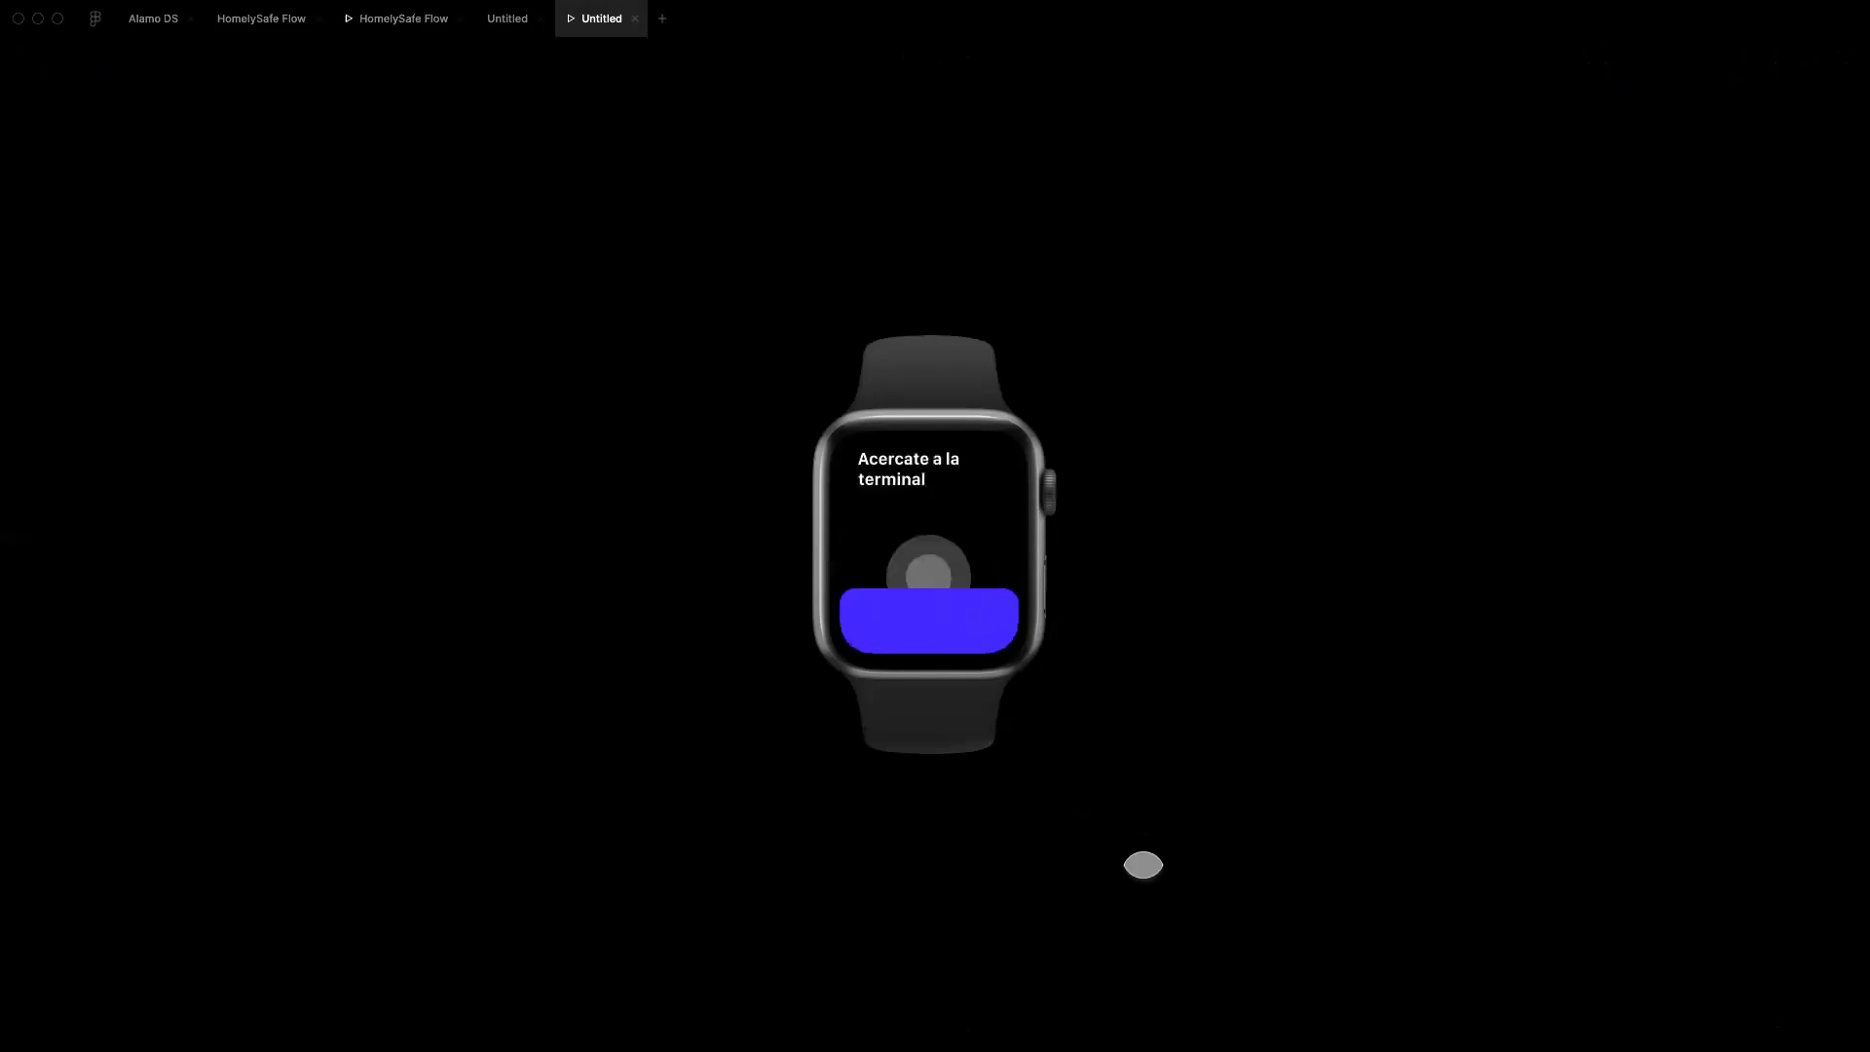
click(511, 18)
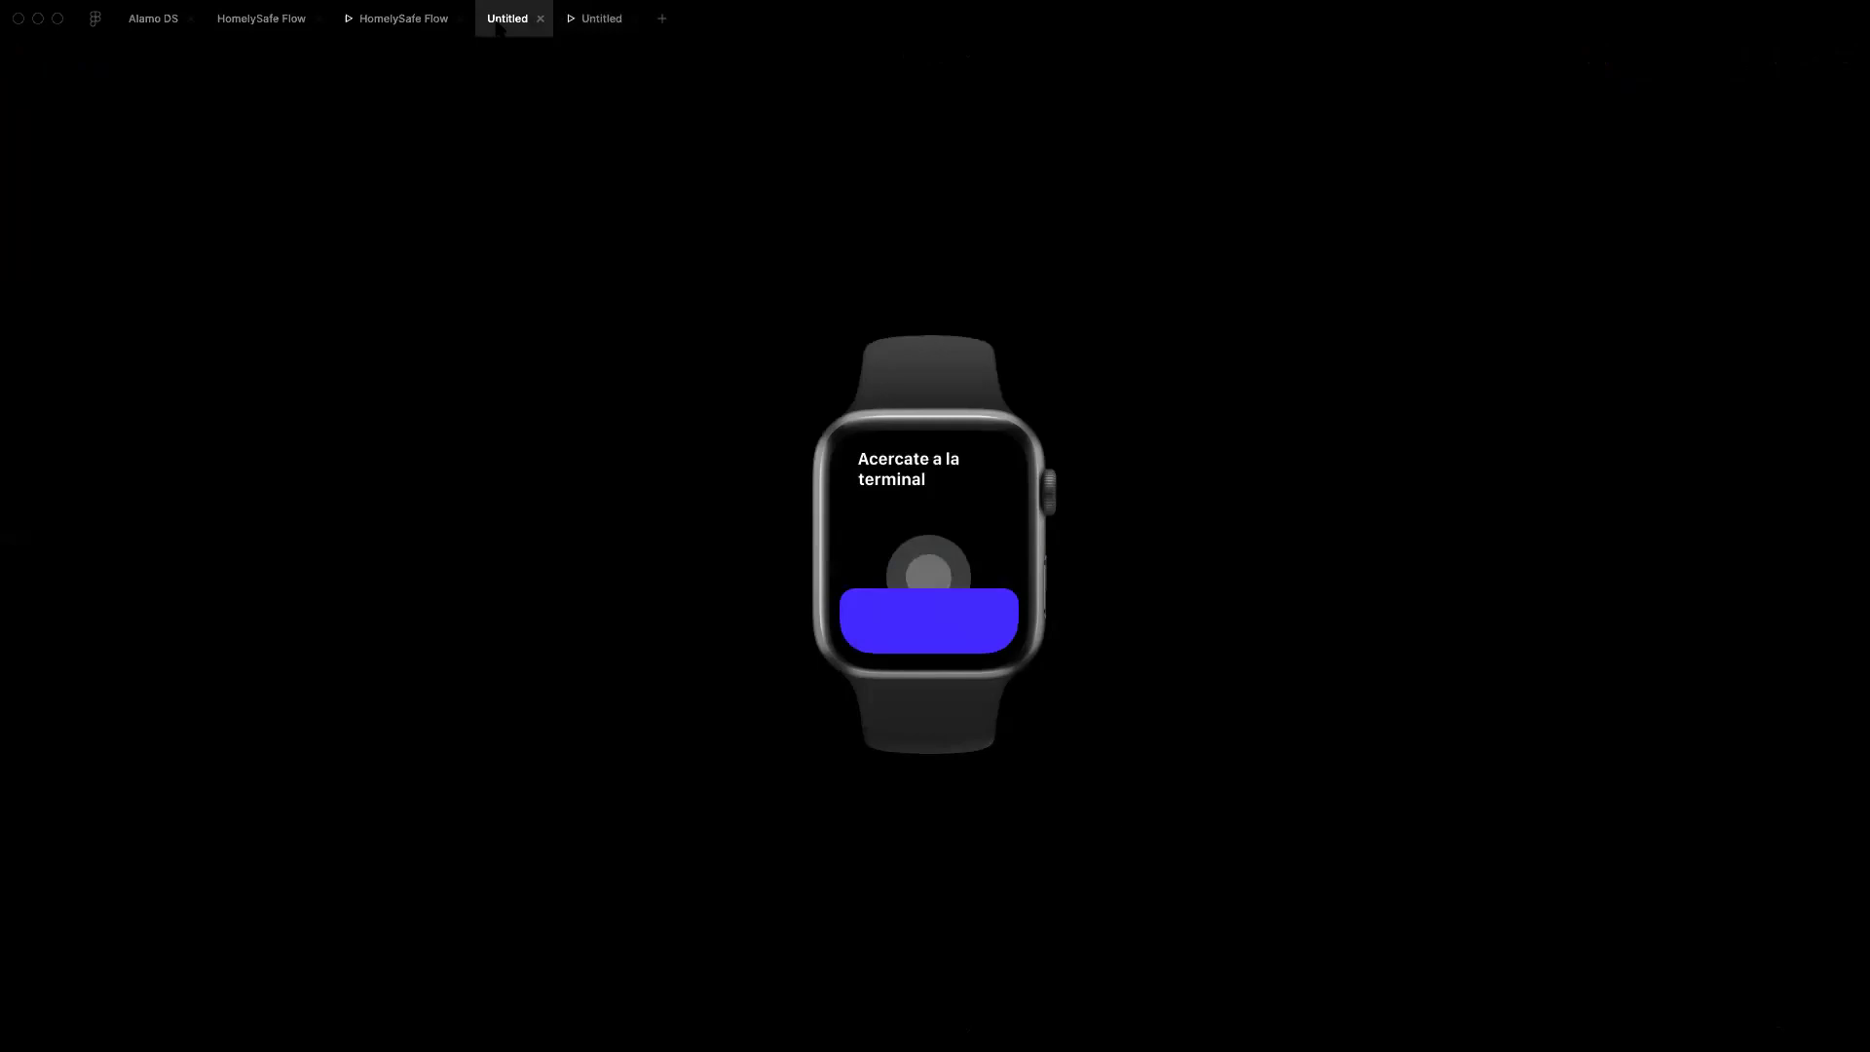
Step: Add a "VISA" label to the "Selecciona" frame's blue card and apply the H5 text style
click(679, 570)
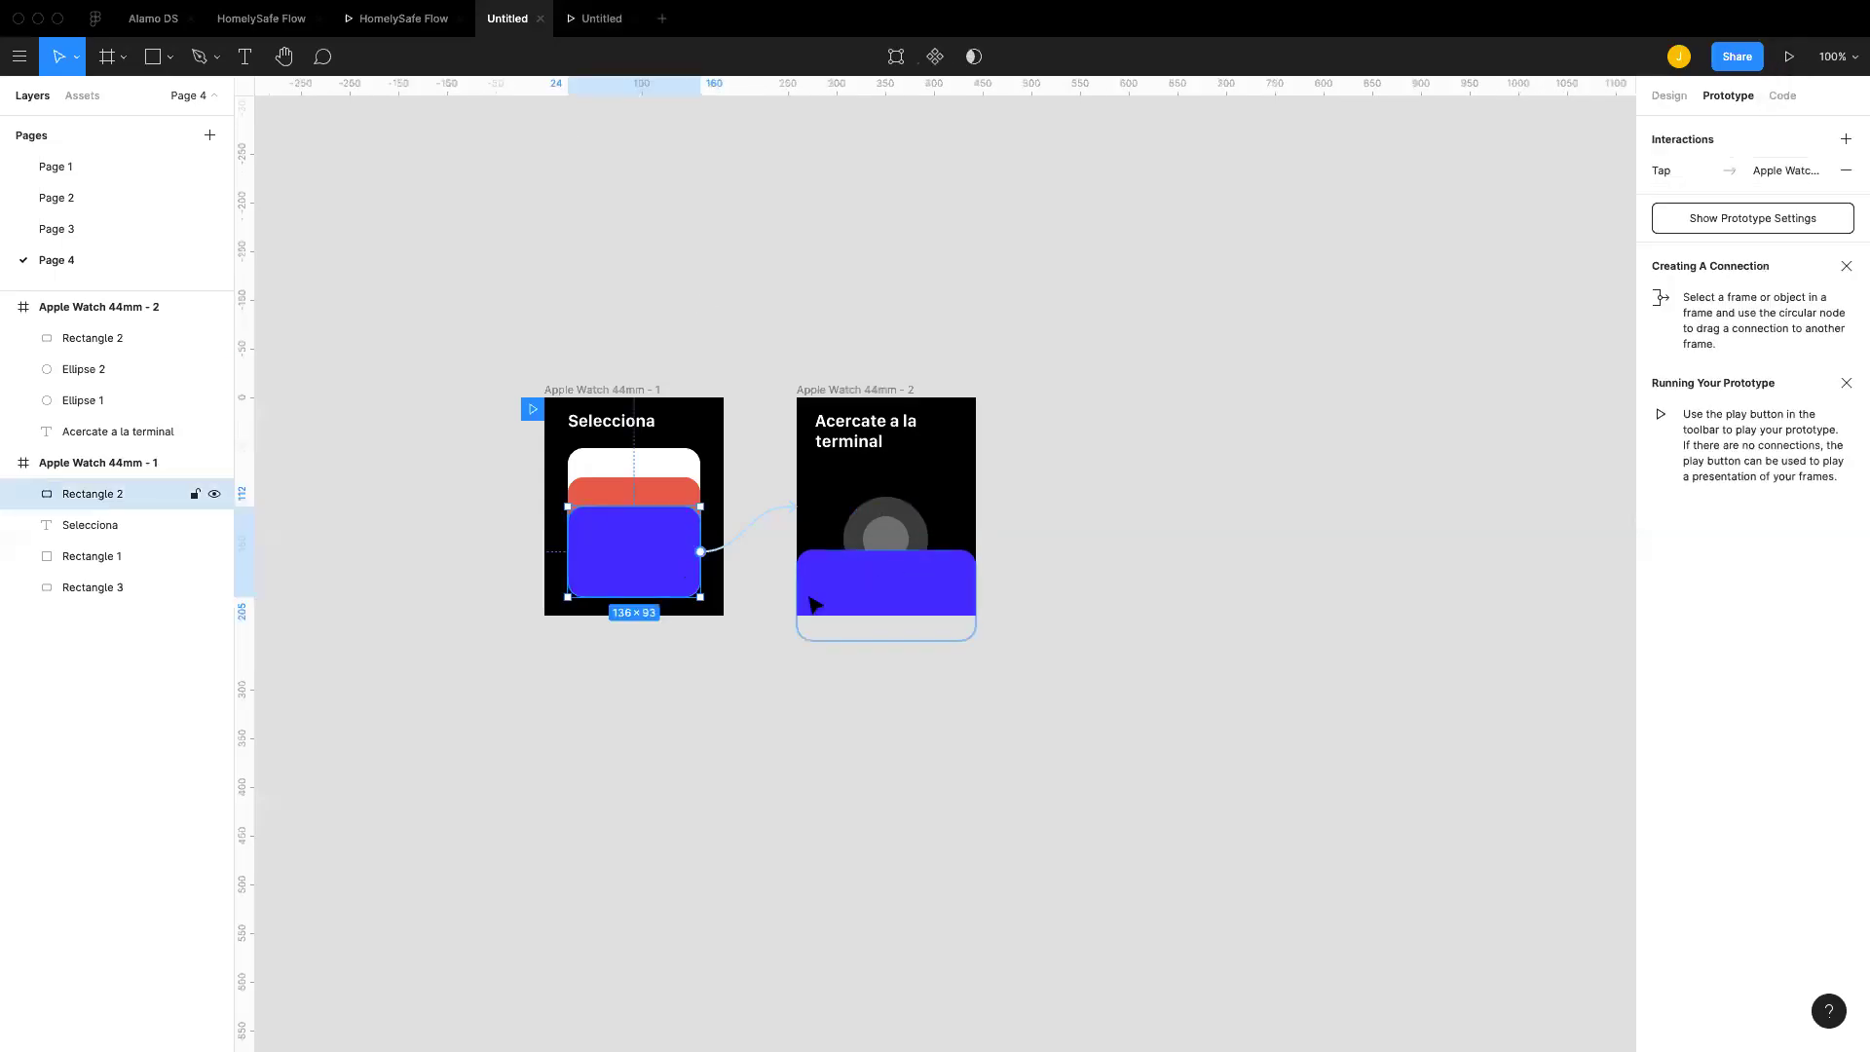
key(t)
click(610, 555)
text(VISA)
key(Escape)
drag(623, 570, 603, 549)
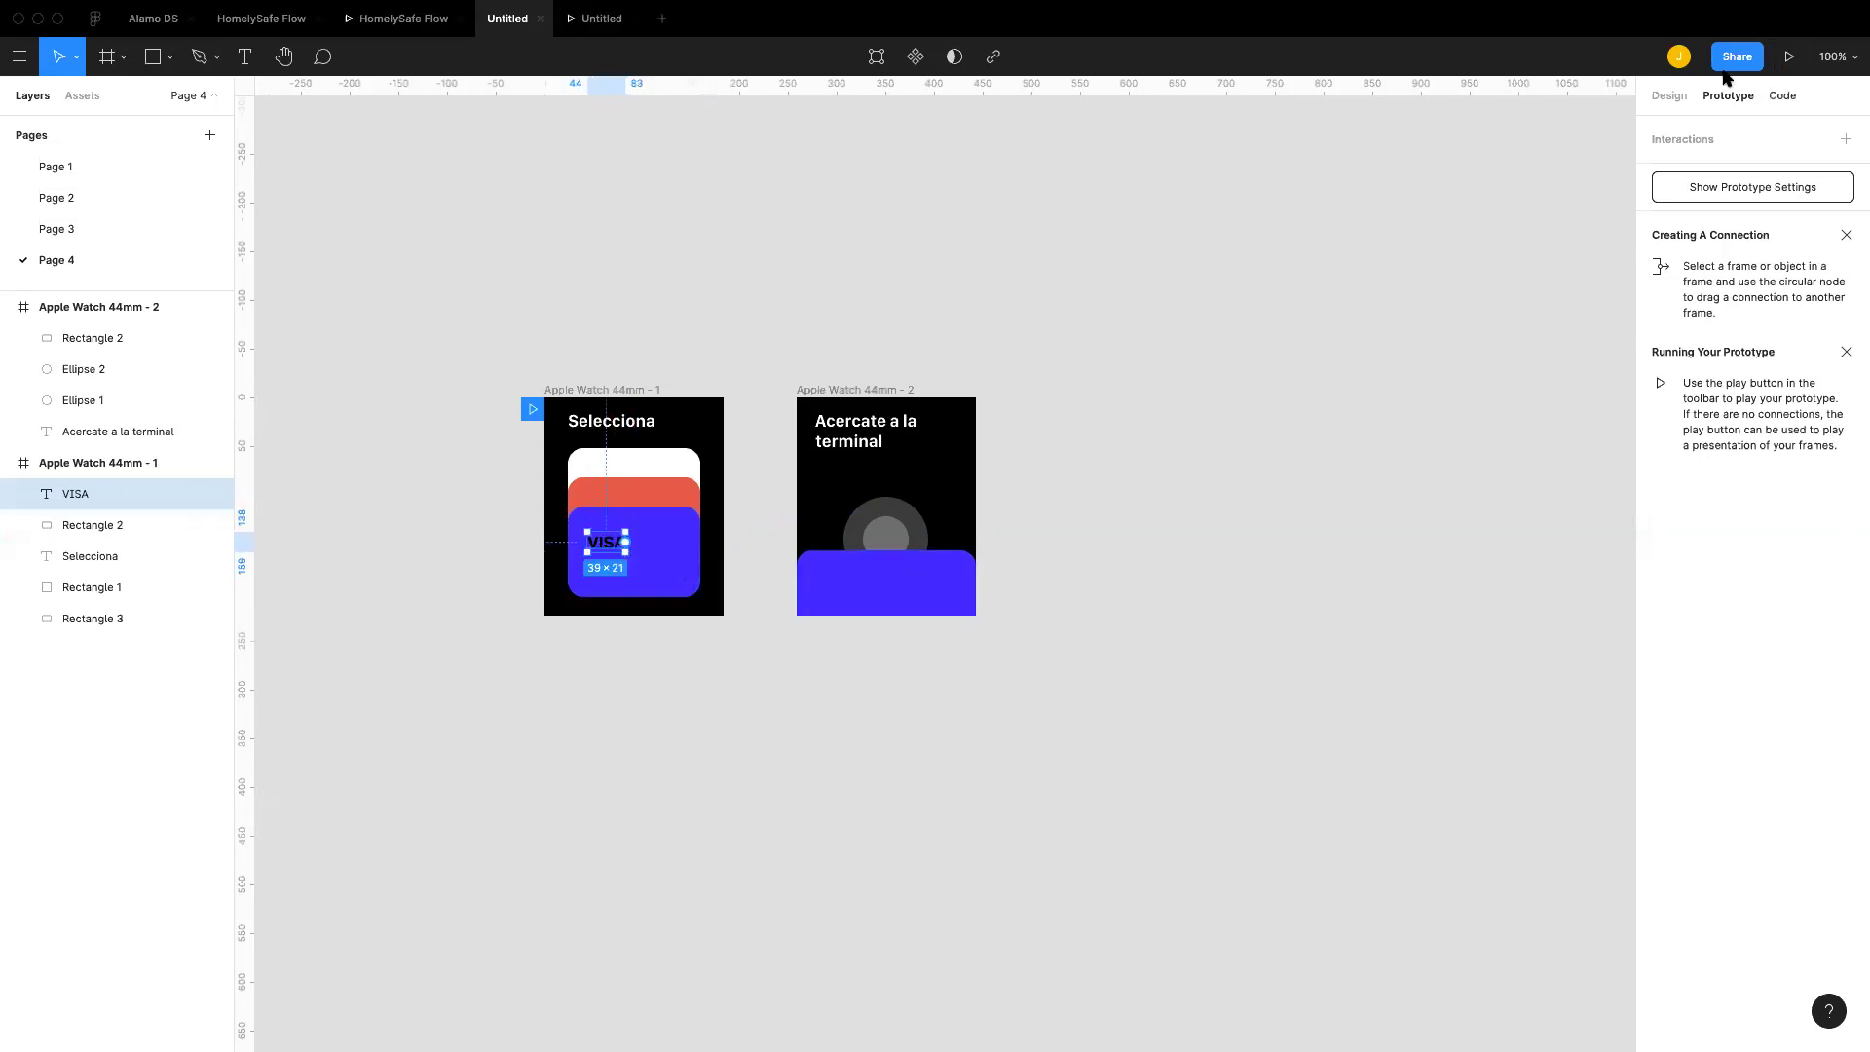
click(1677, 95)
click(1728, 523)
click(1703, 740)
Step: Duplicate the "VISA" label below itself, replace its text with a masked card number, and line it up at X 41
drag(631, 559, 624, 583)
double_click(616, 575)
text(•••• 1234)
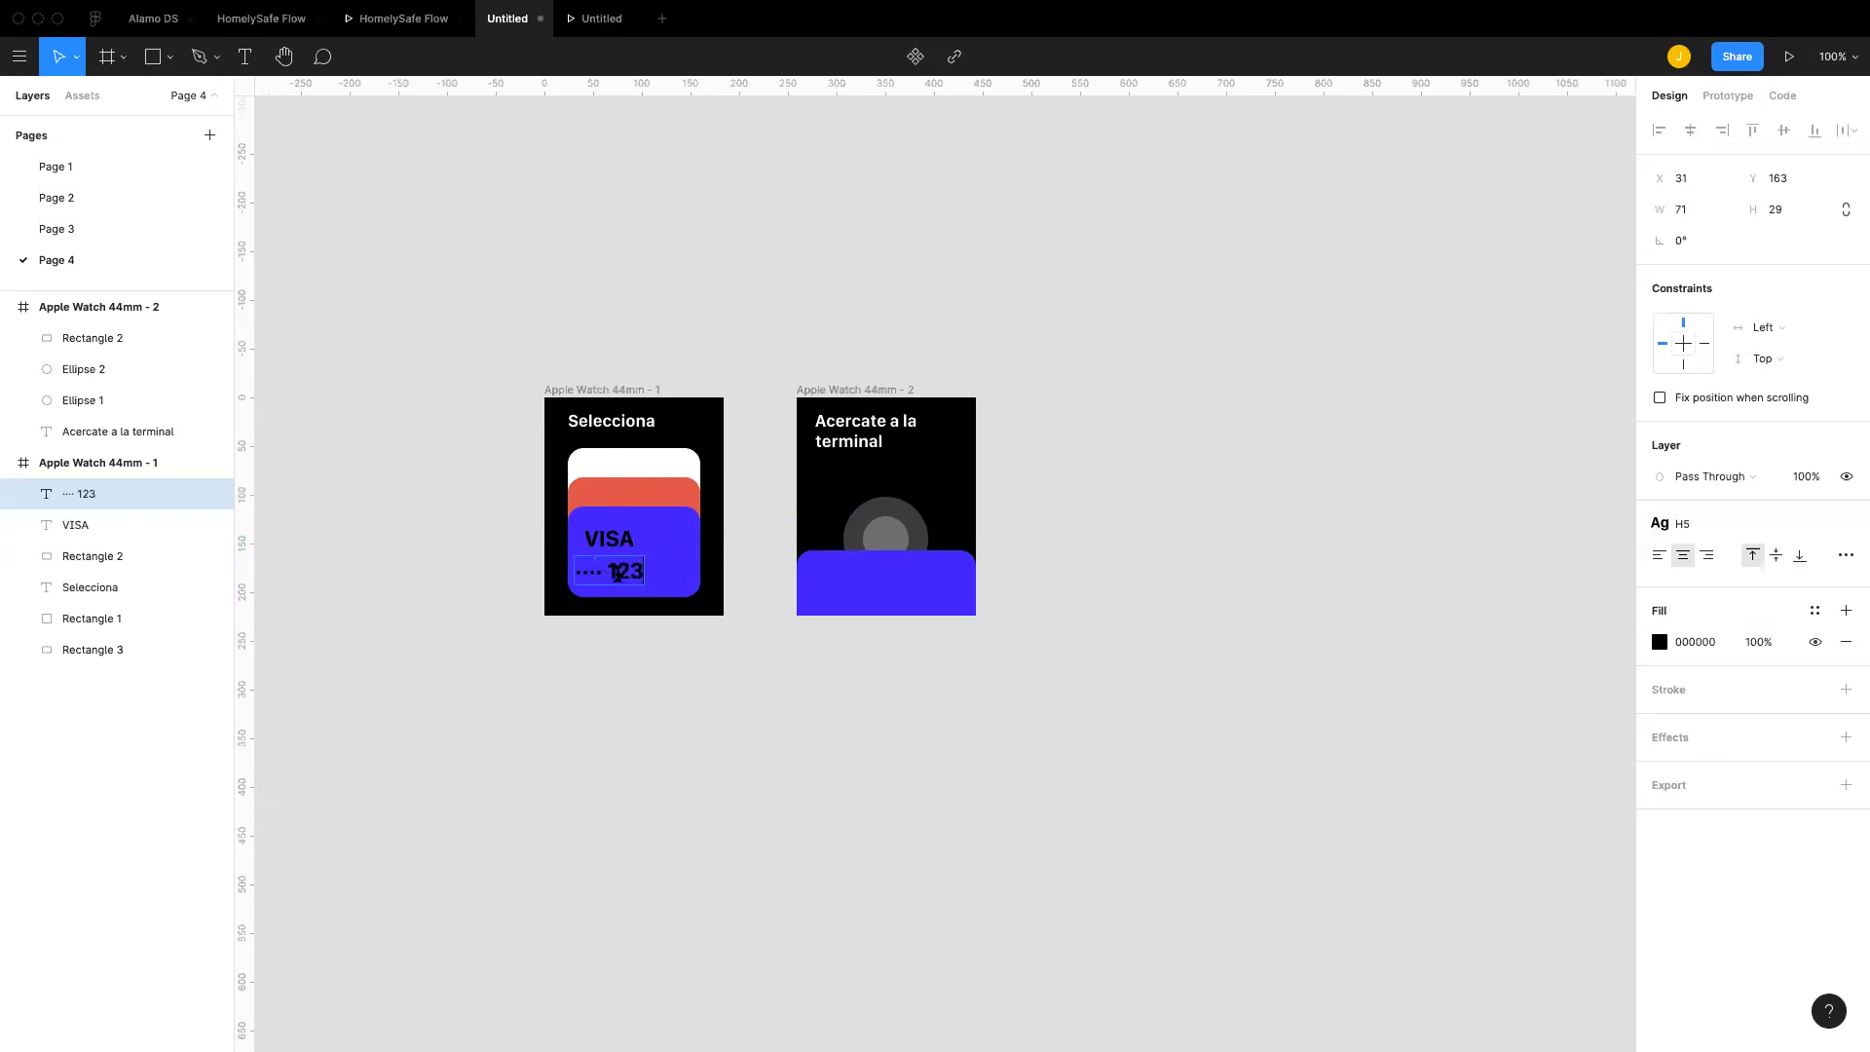
key(Escape)
drag(634, 583, 650, 582)
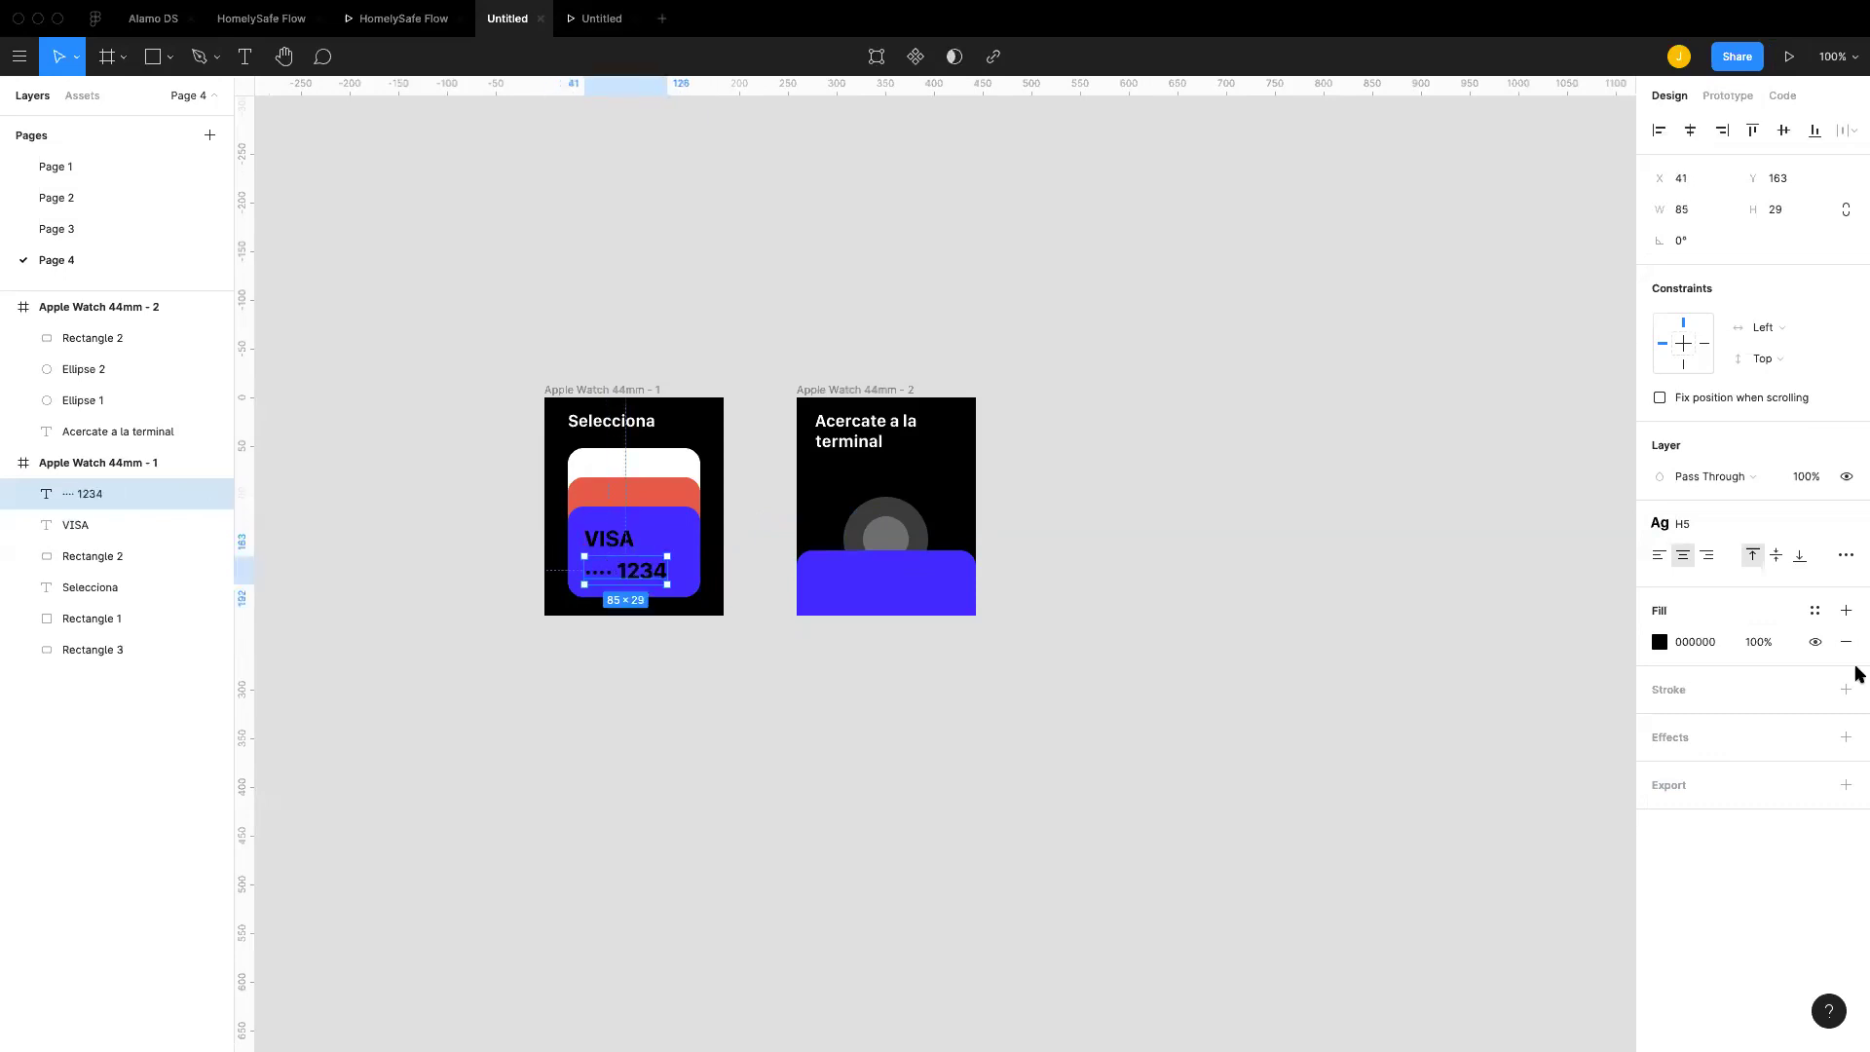
Step: Apply the Caption text style to the card number label and position it at X 41, Y 175
click(1707, 526)
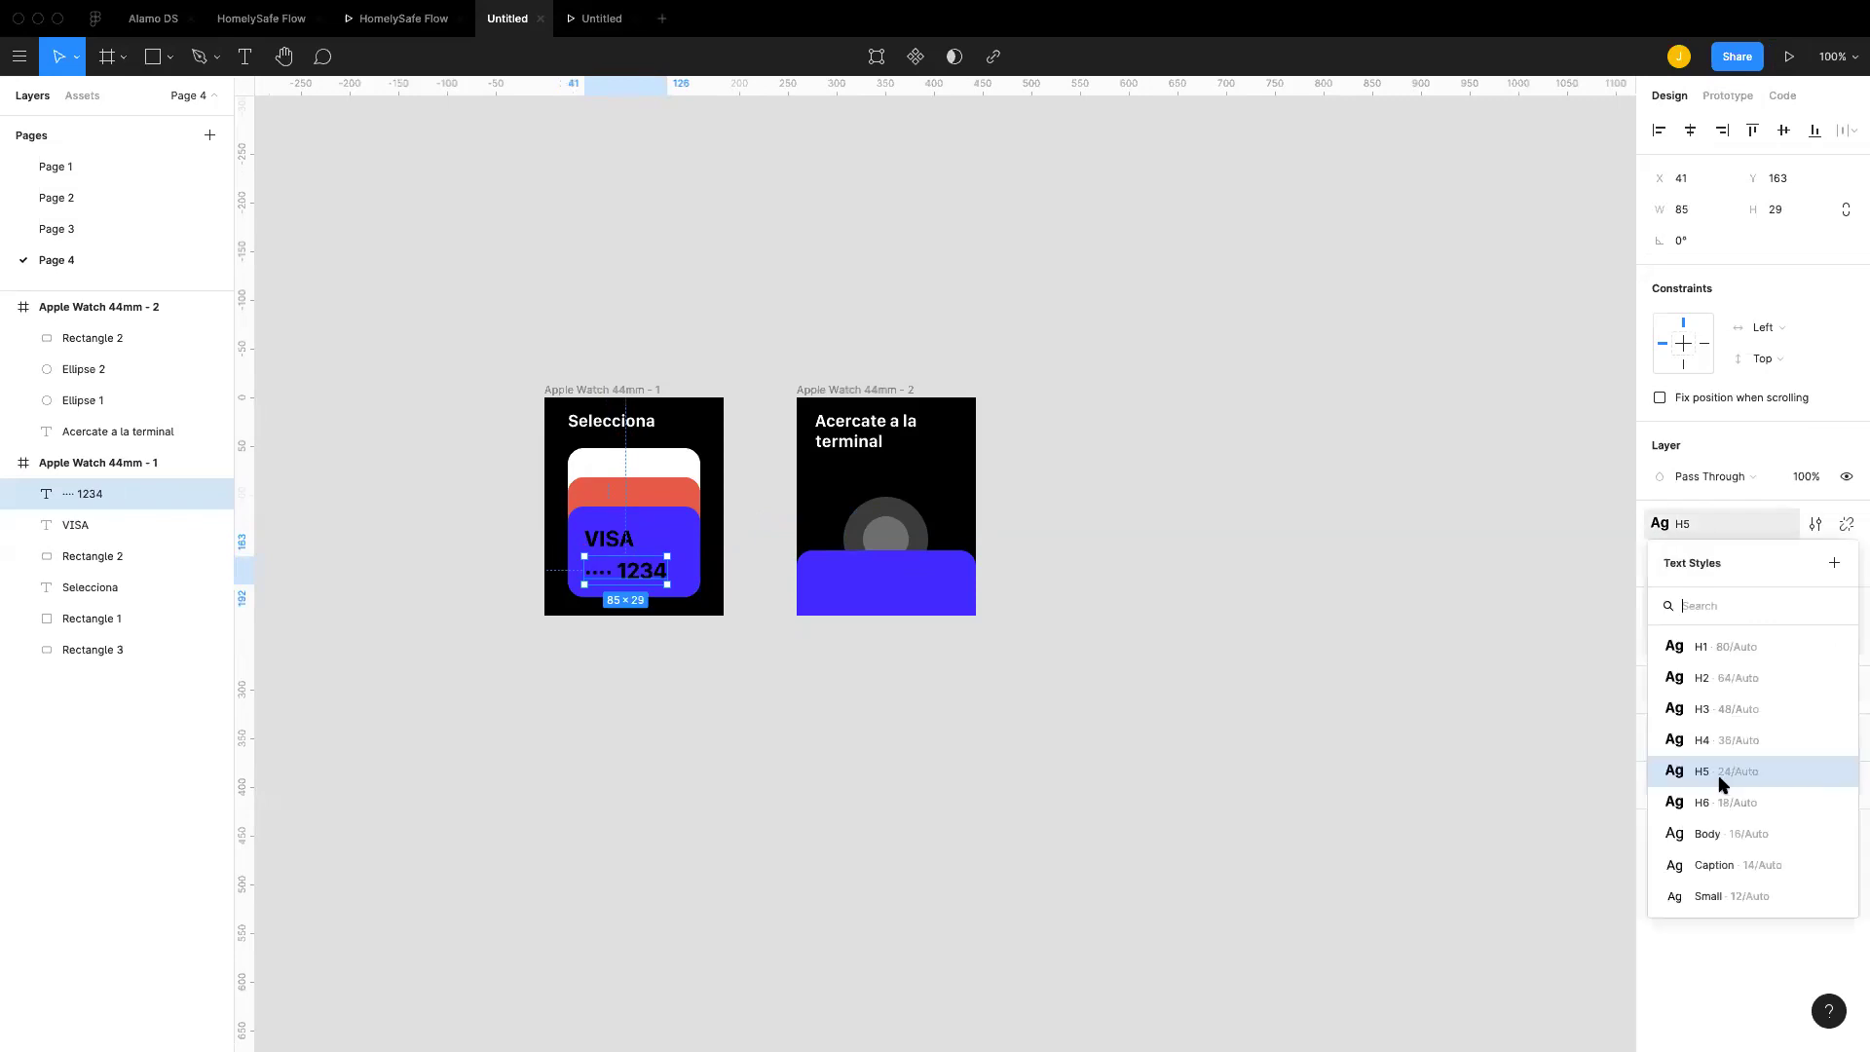
click(1715, 864)
drag(635, 573, 618, 585)
Step: Apply the neutro/White color style to both the "VISA" and card number labels
shift+click(619, 541)
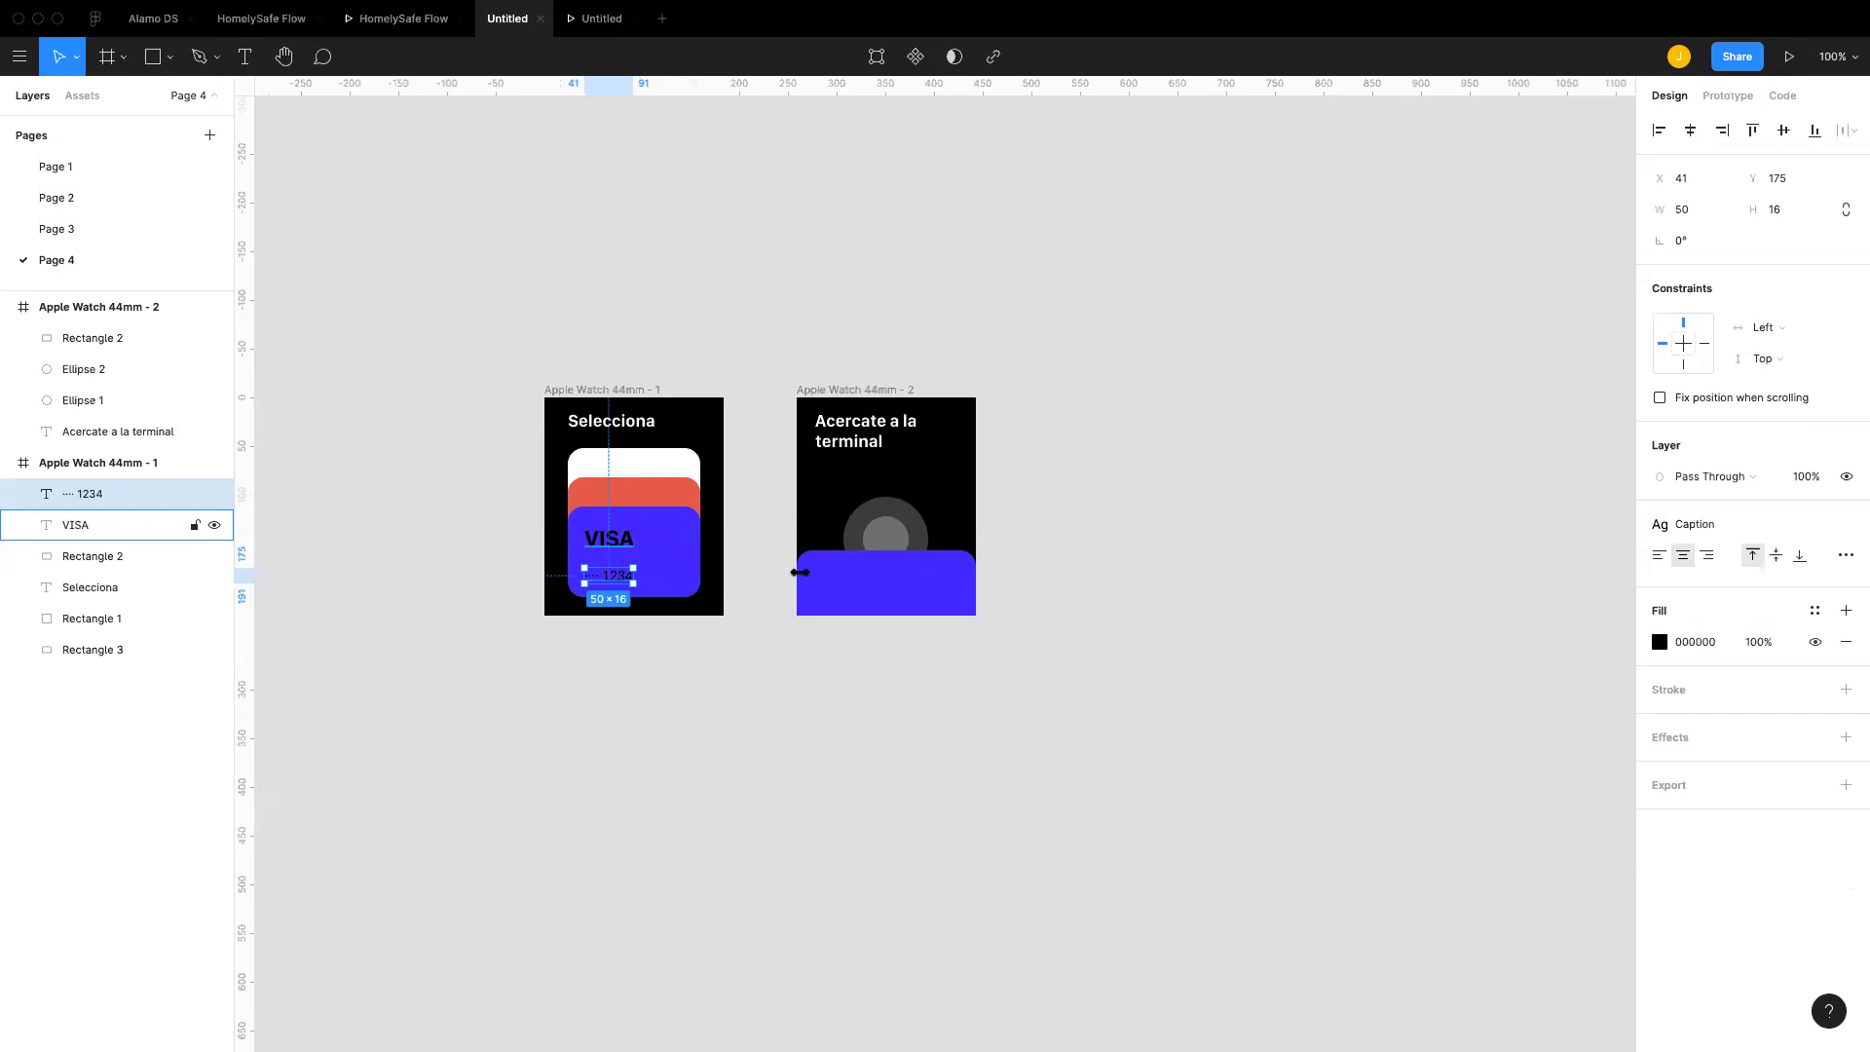
click(1814, 720)
scroll(1671, 872, down, 8)
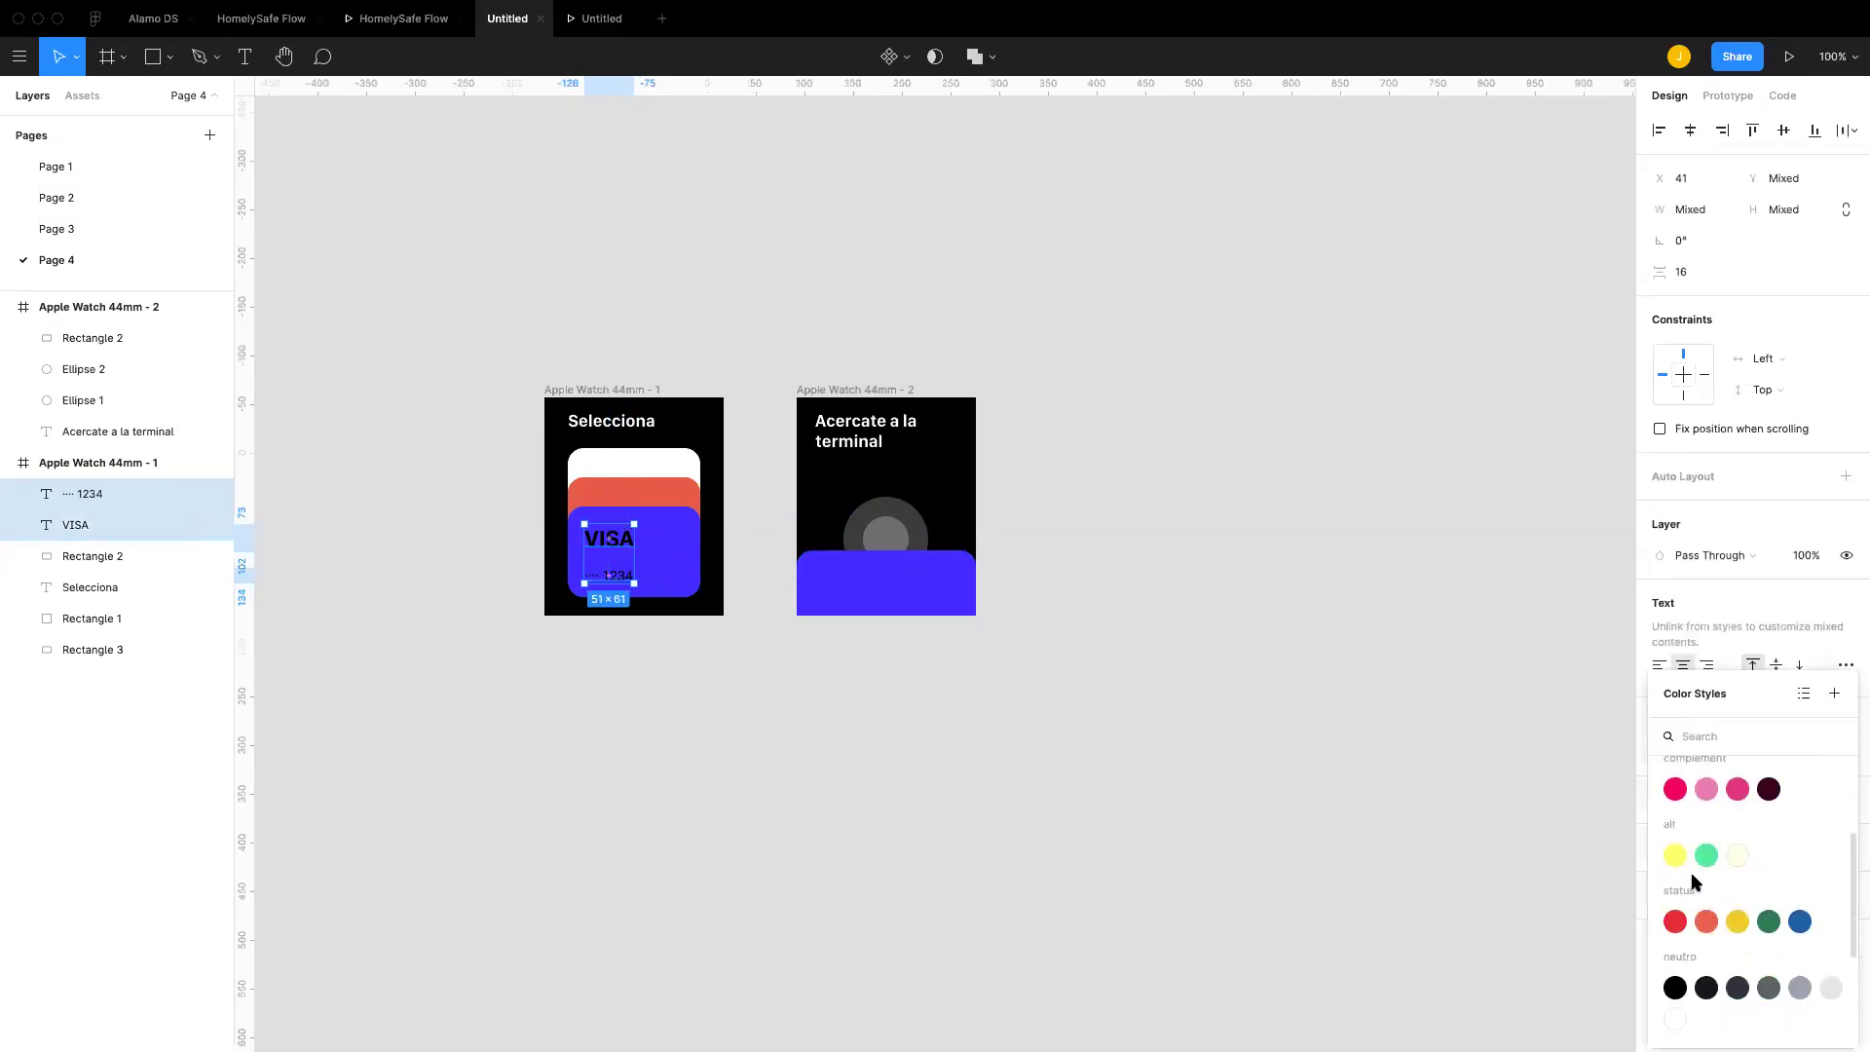
click(1675, 817)
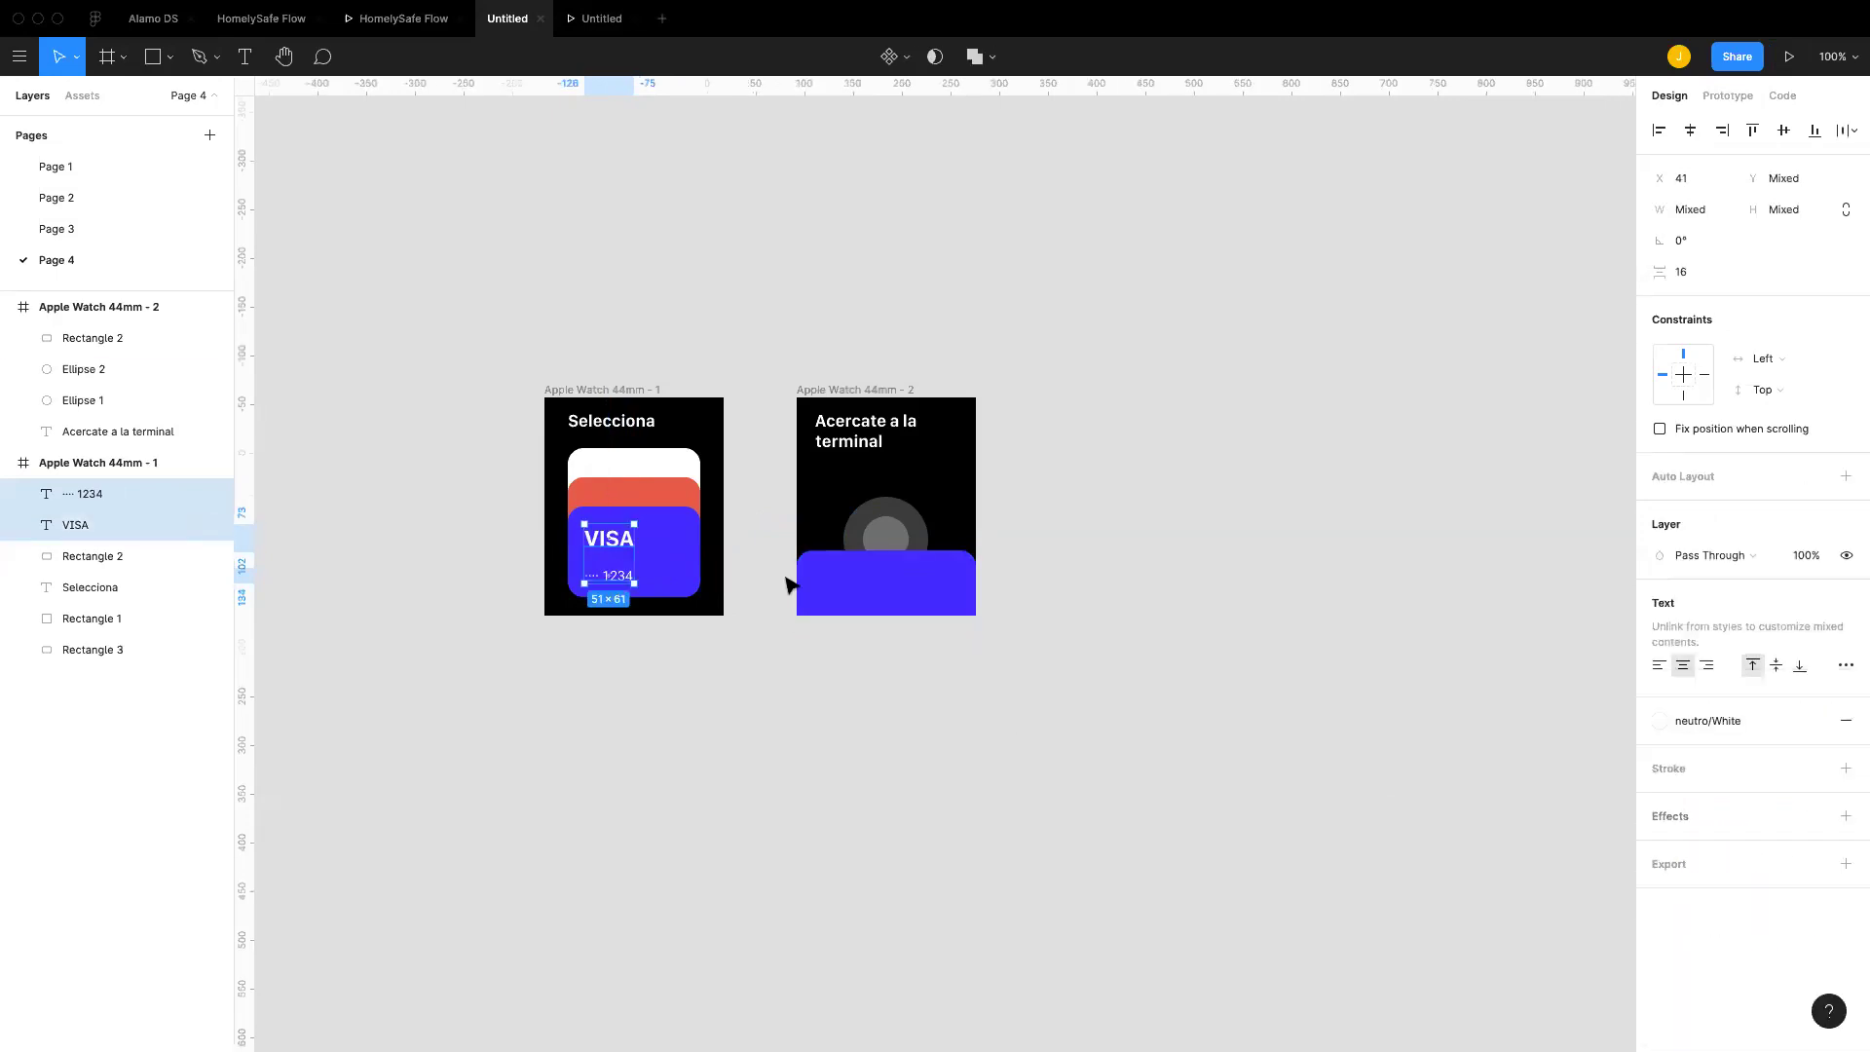
click(932, 702)
Step: Copy both card labels into the second watch frame and place them side by side on its blue card, "VISA" first
click(668, 567)
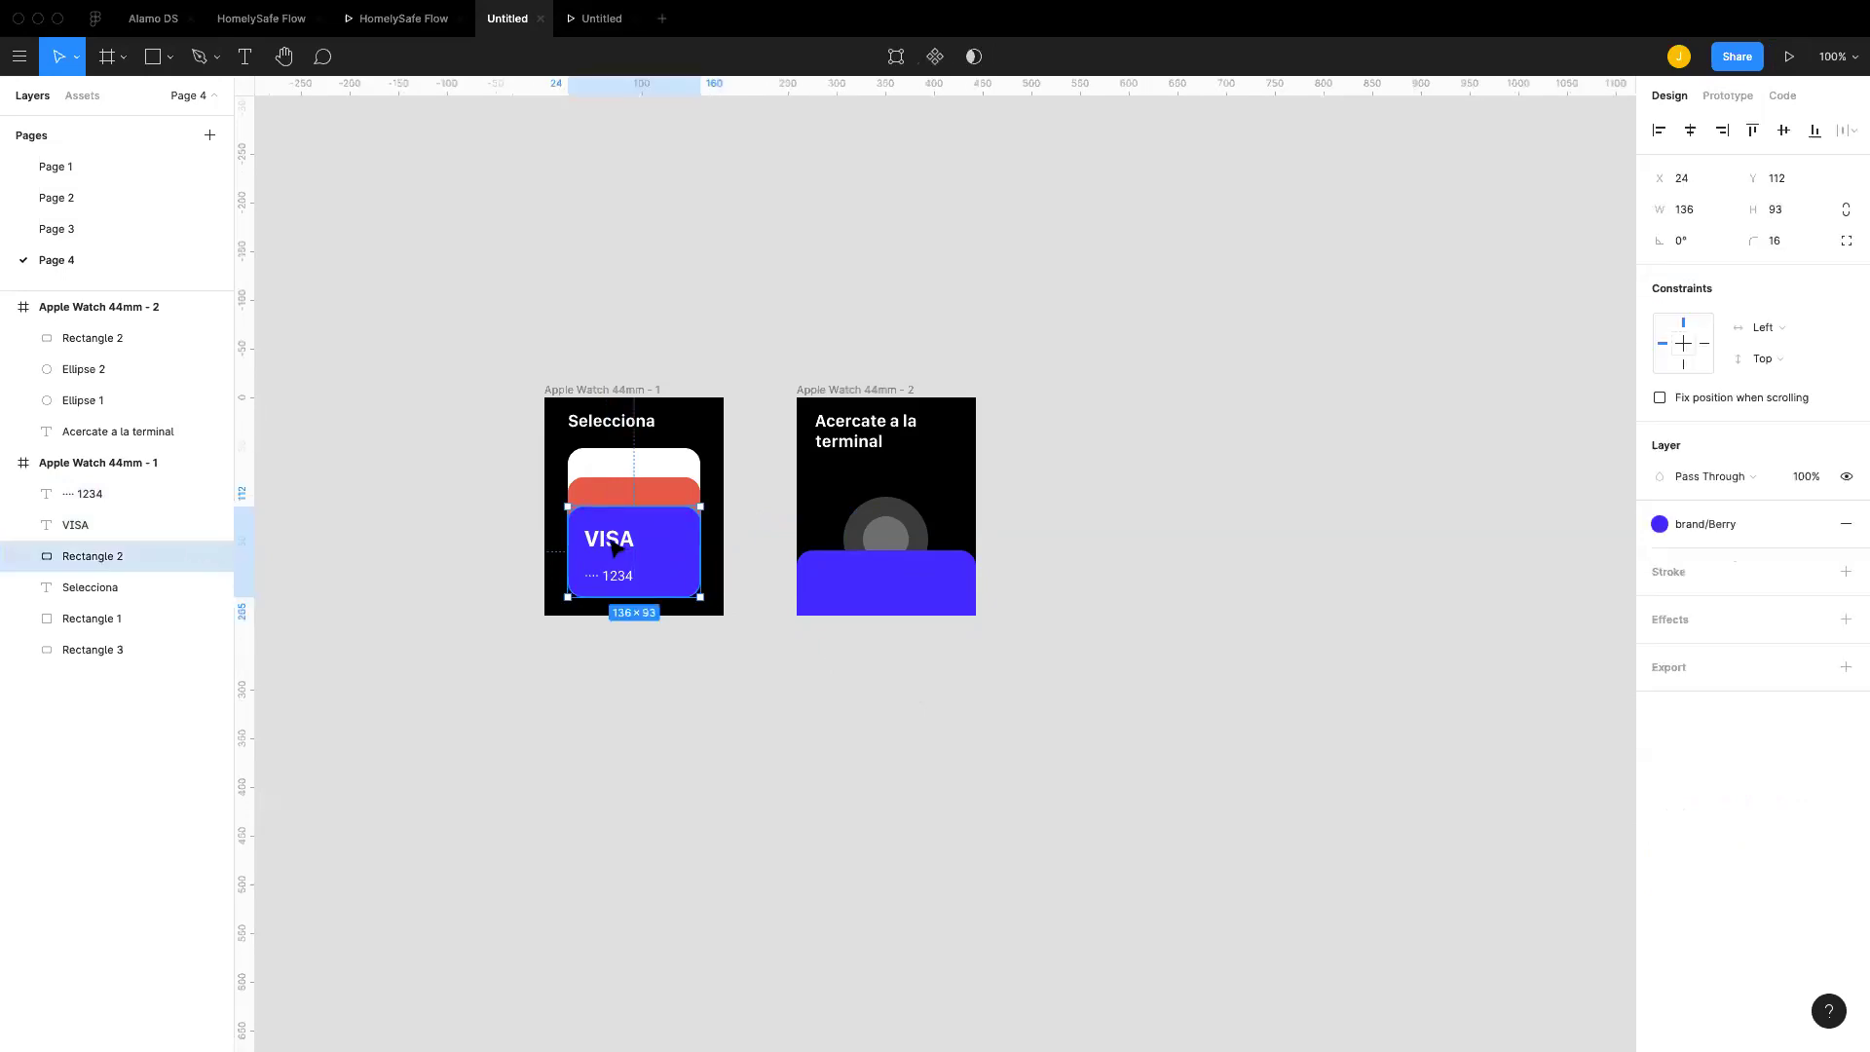
click(611, 541)
shift+click(619, 575)
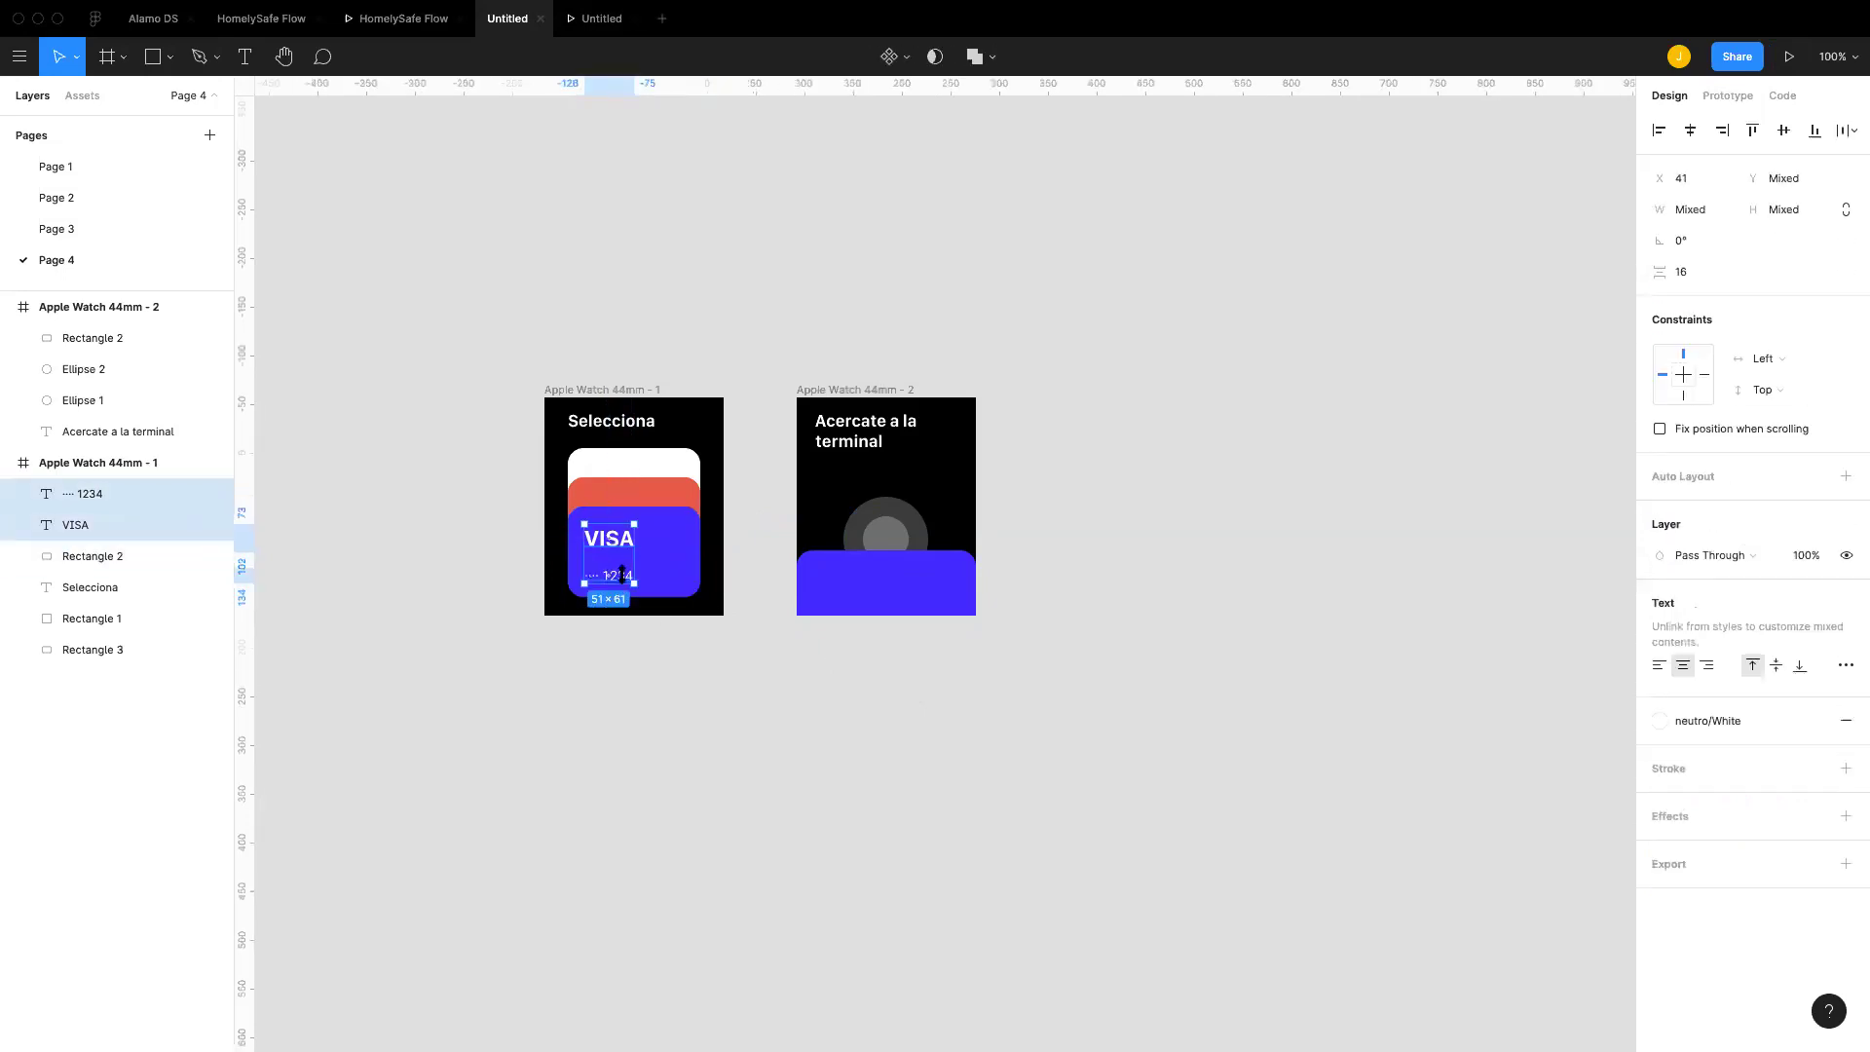
key(ctrl+c)
click(877, 389)
key(ctrl+v)
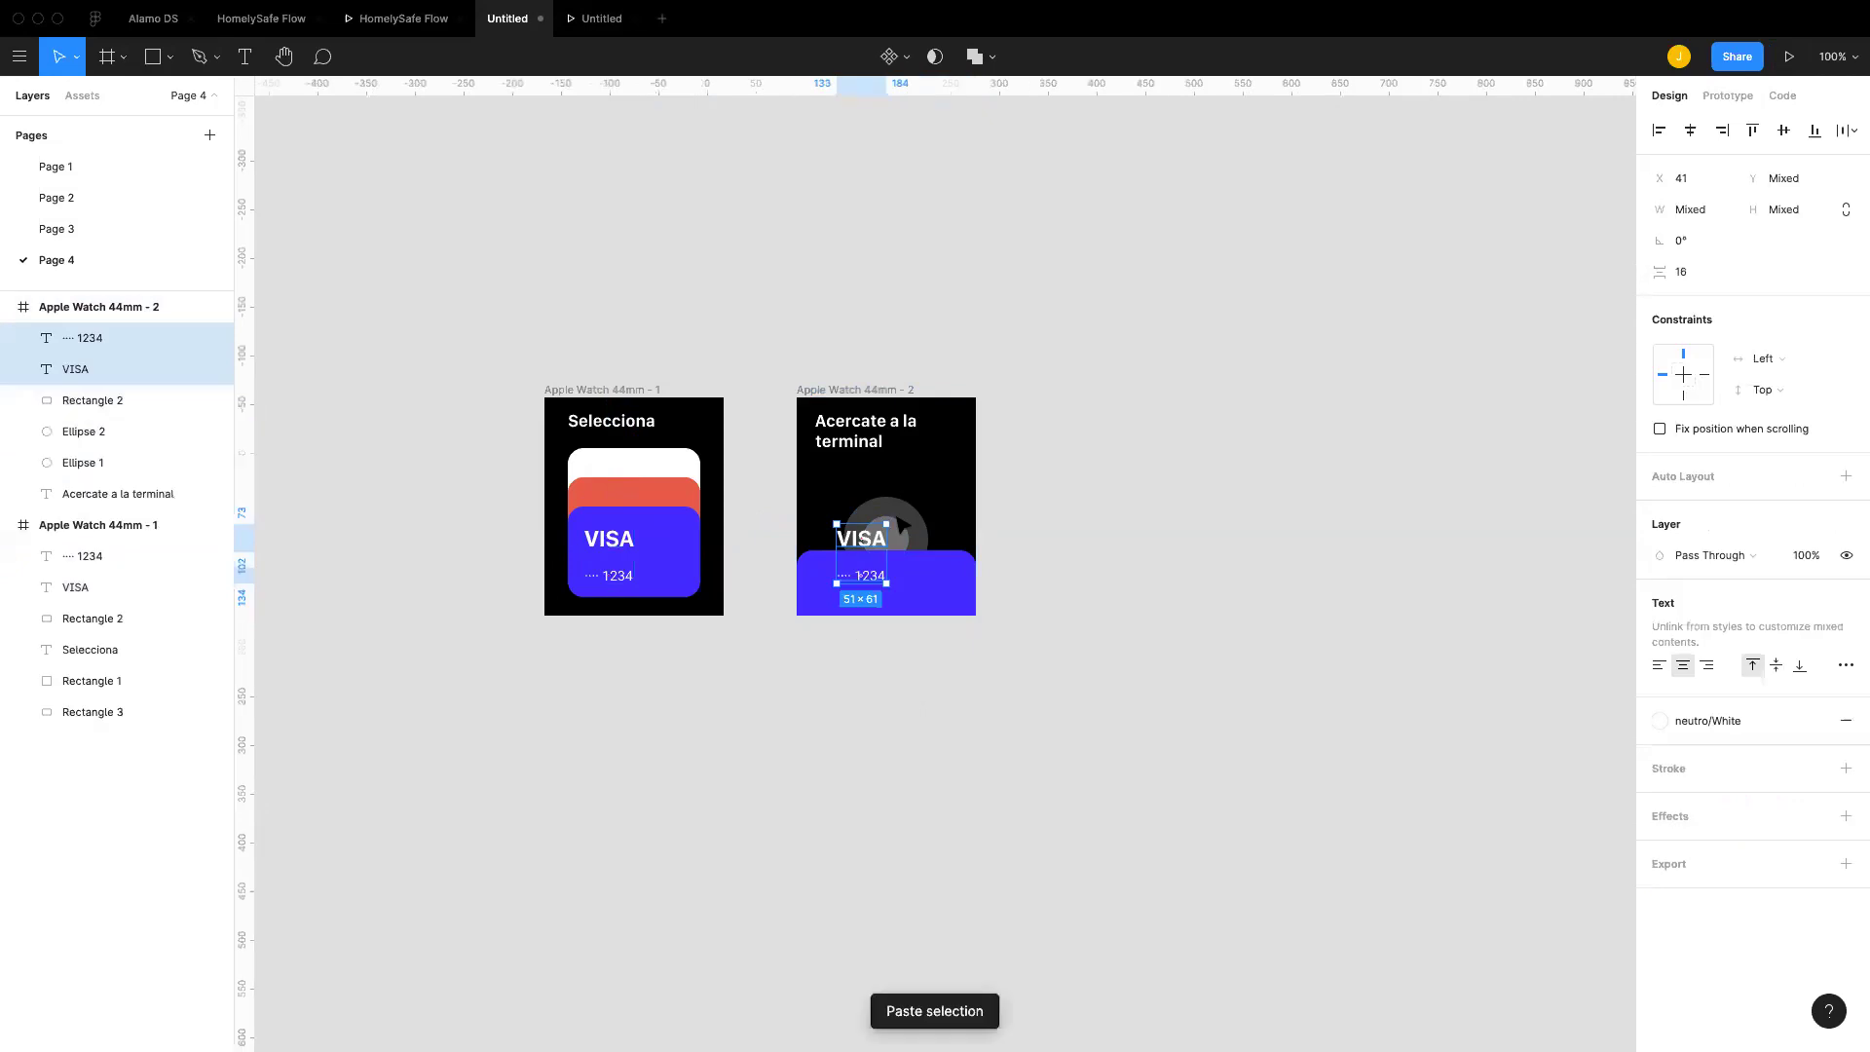
drag(868, 560, 846, 592)
click(865, 634)
click(855, 605)
click(826, 672)
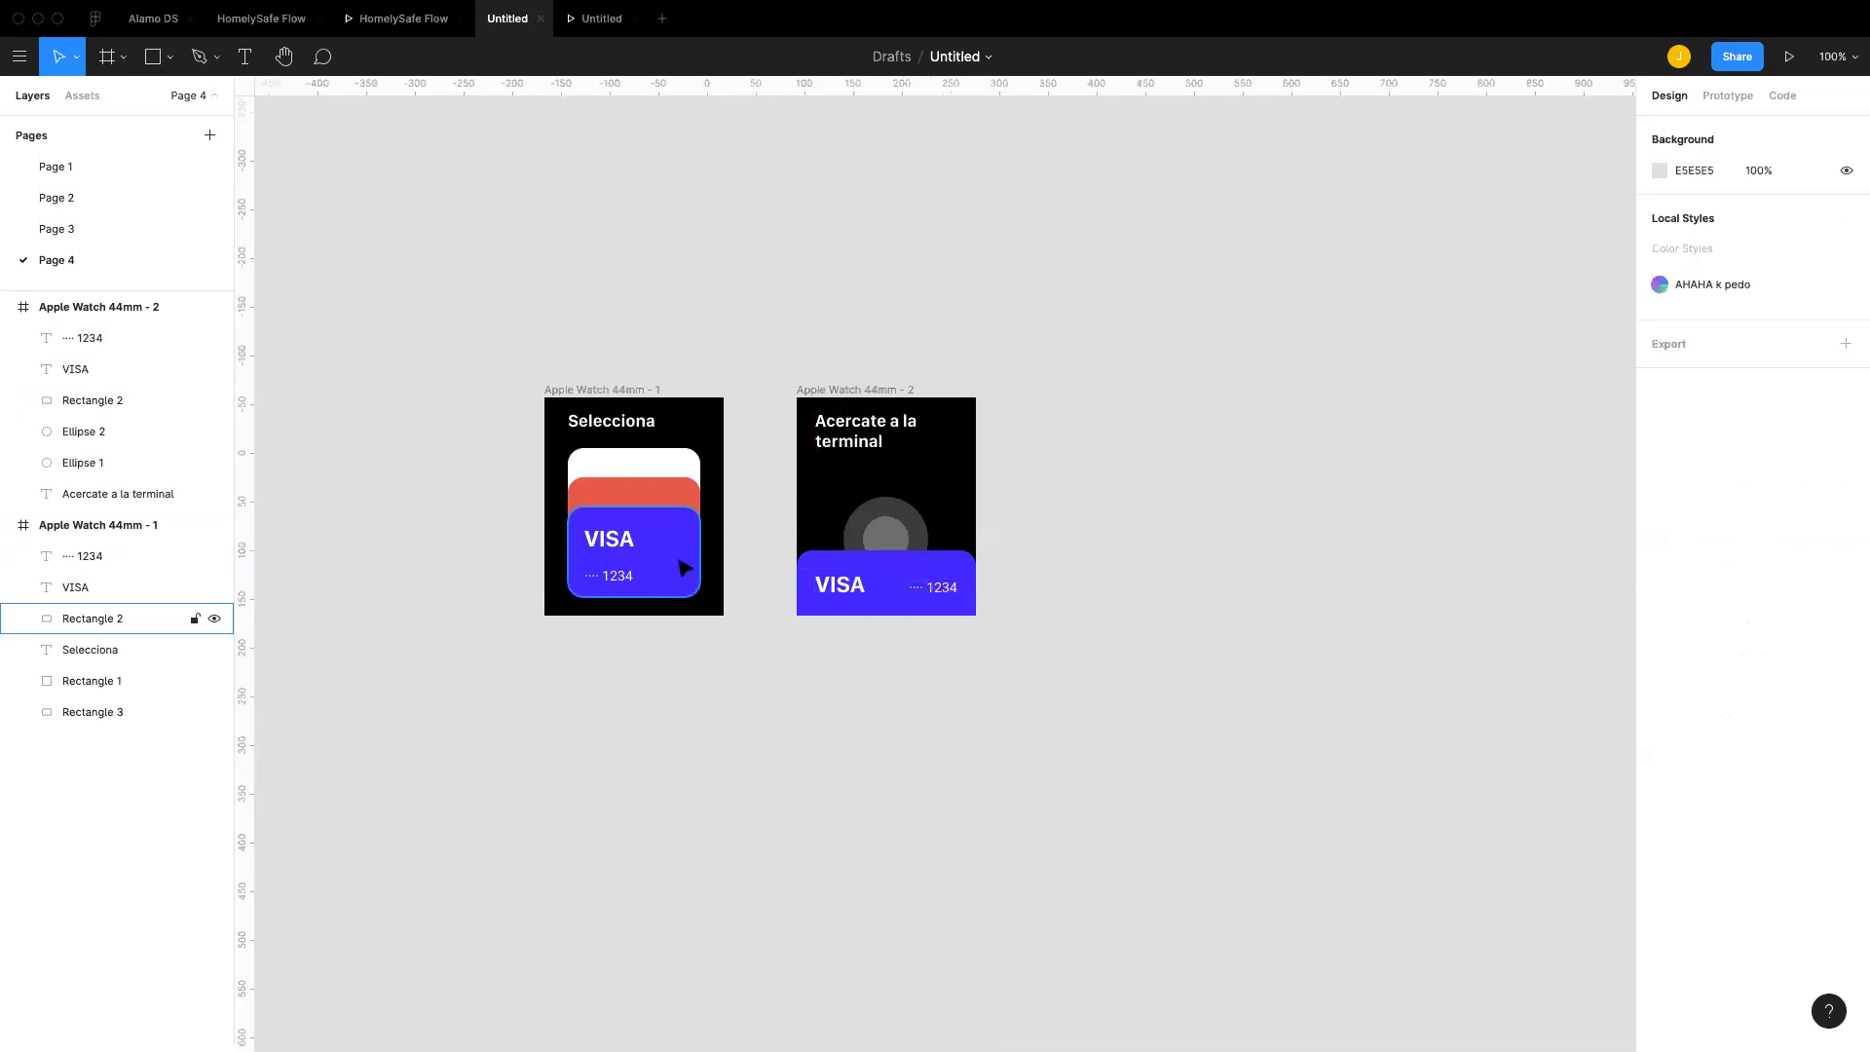
Step: Check the blue card's prototype connection in the first frame and preview its tap transition in the running watch prototype
click(686, 567)
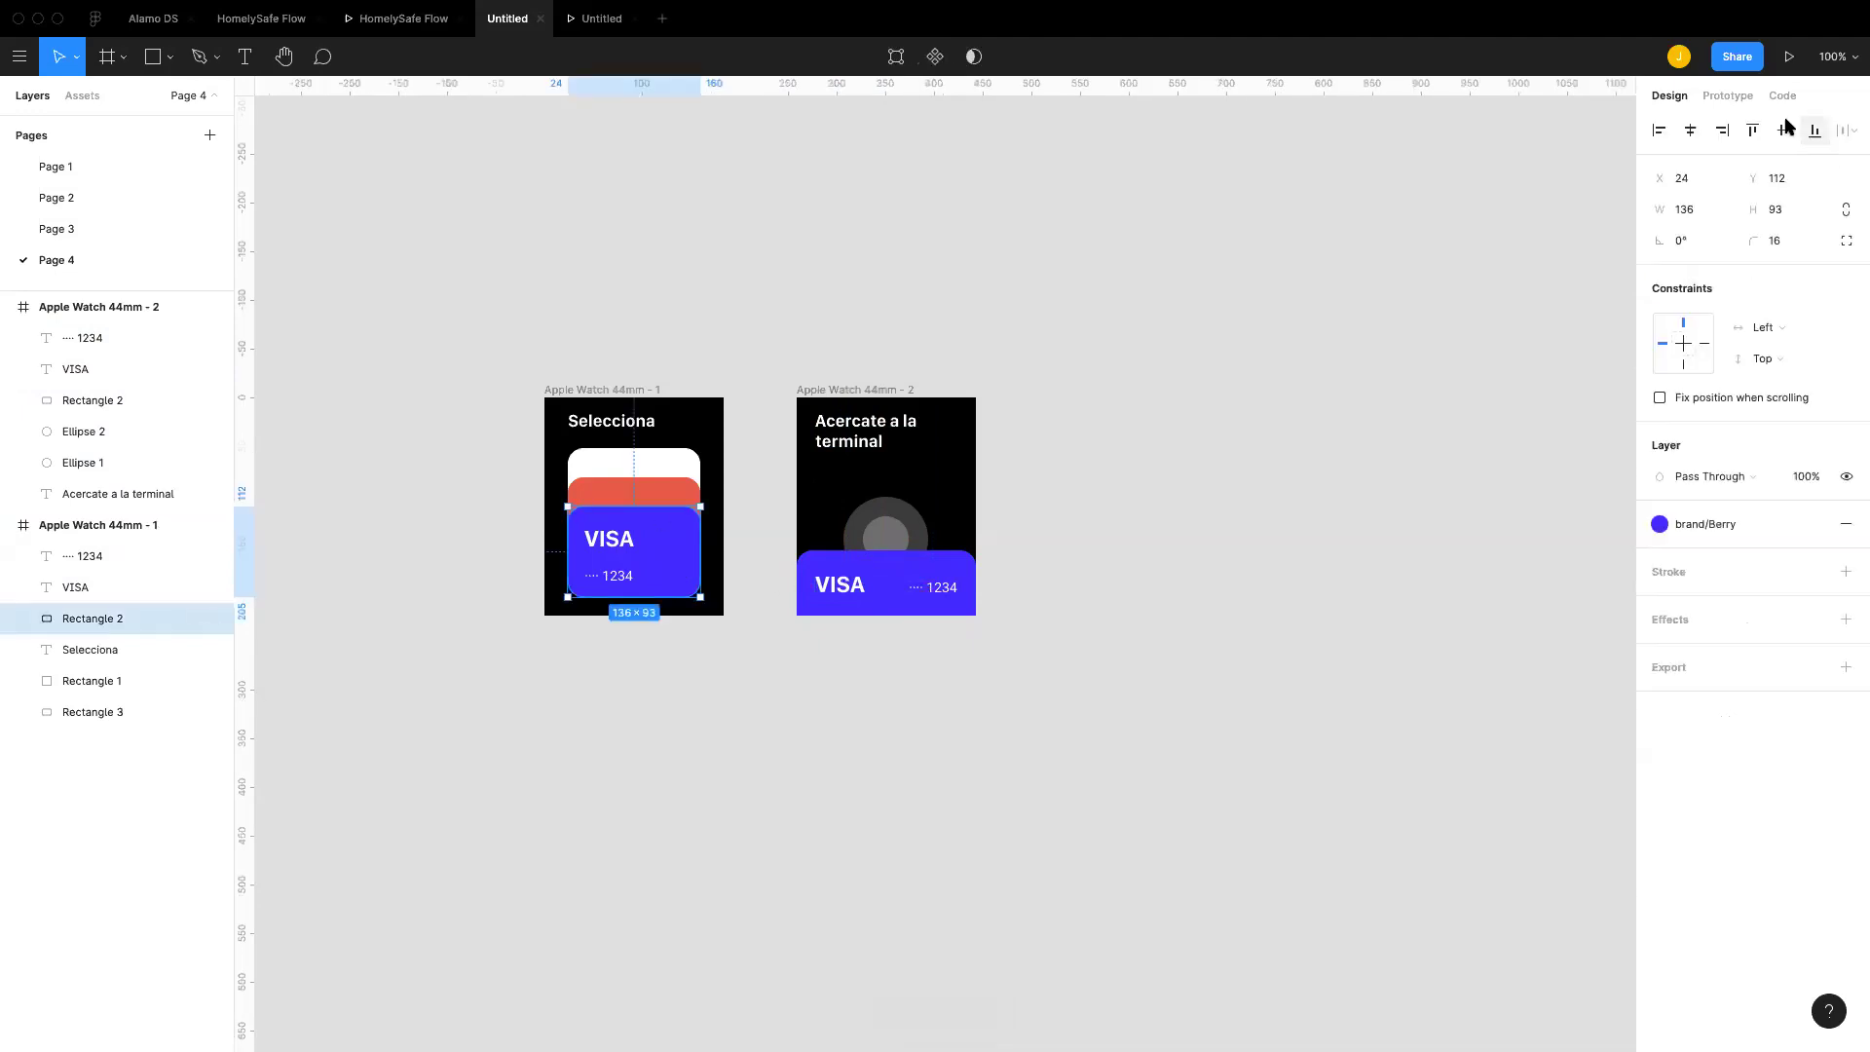
click(1729, 96)
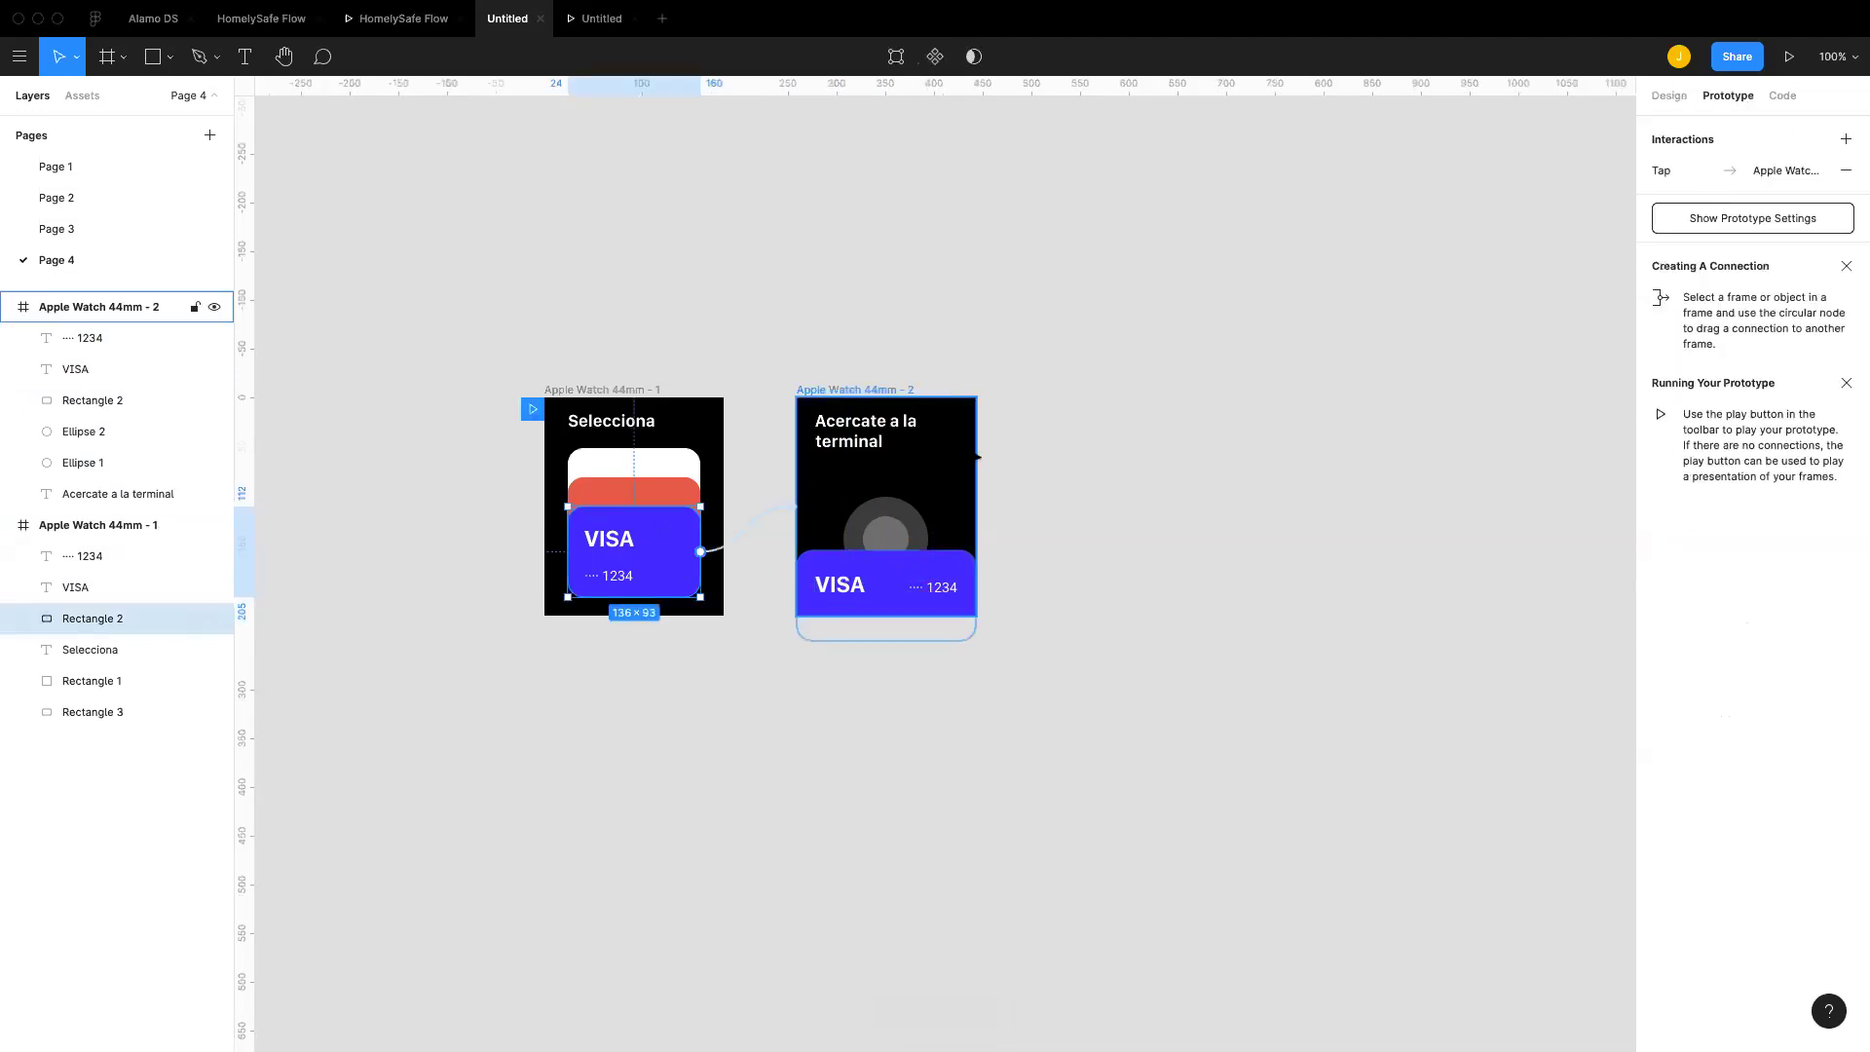
click(598, 18)
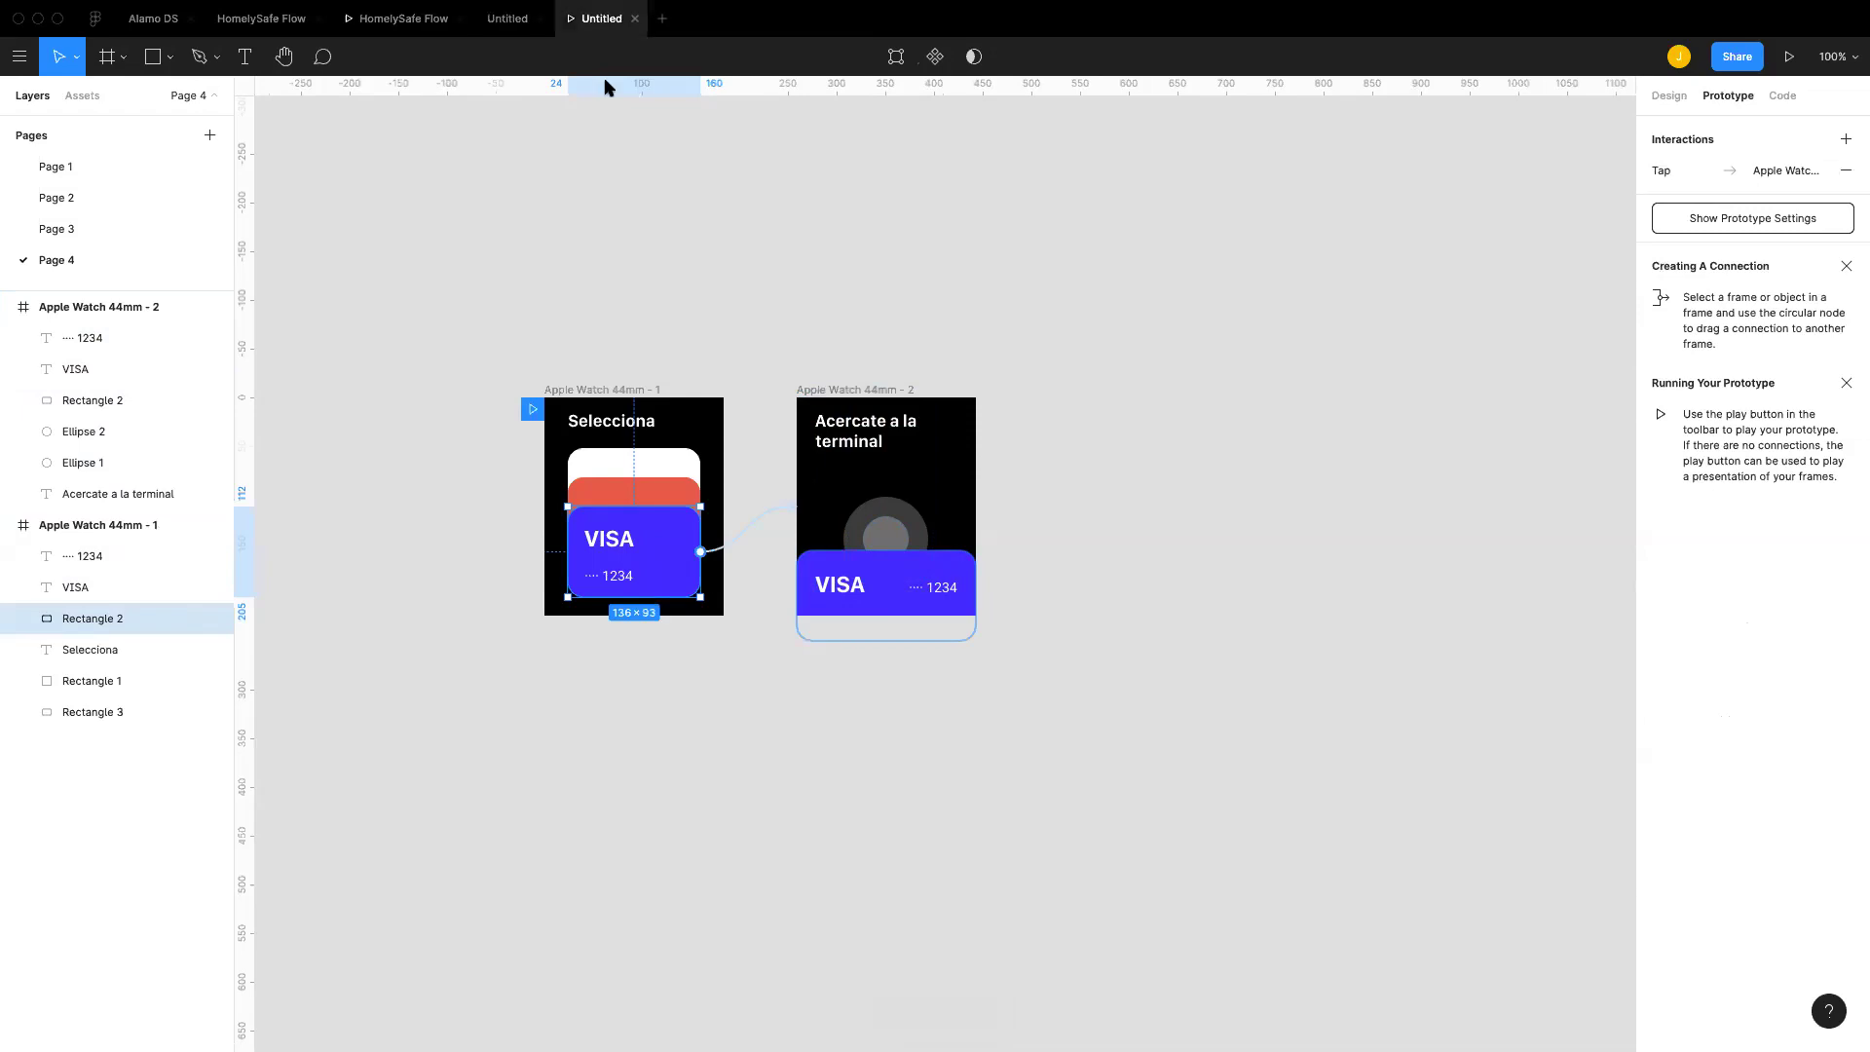
click(960, 618)
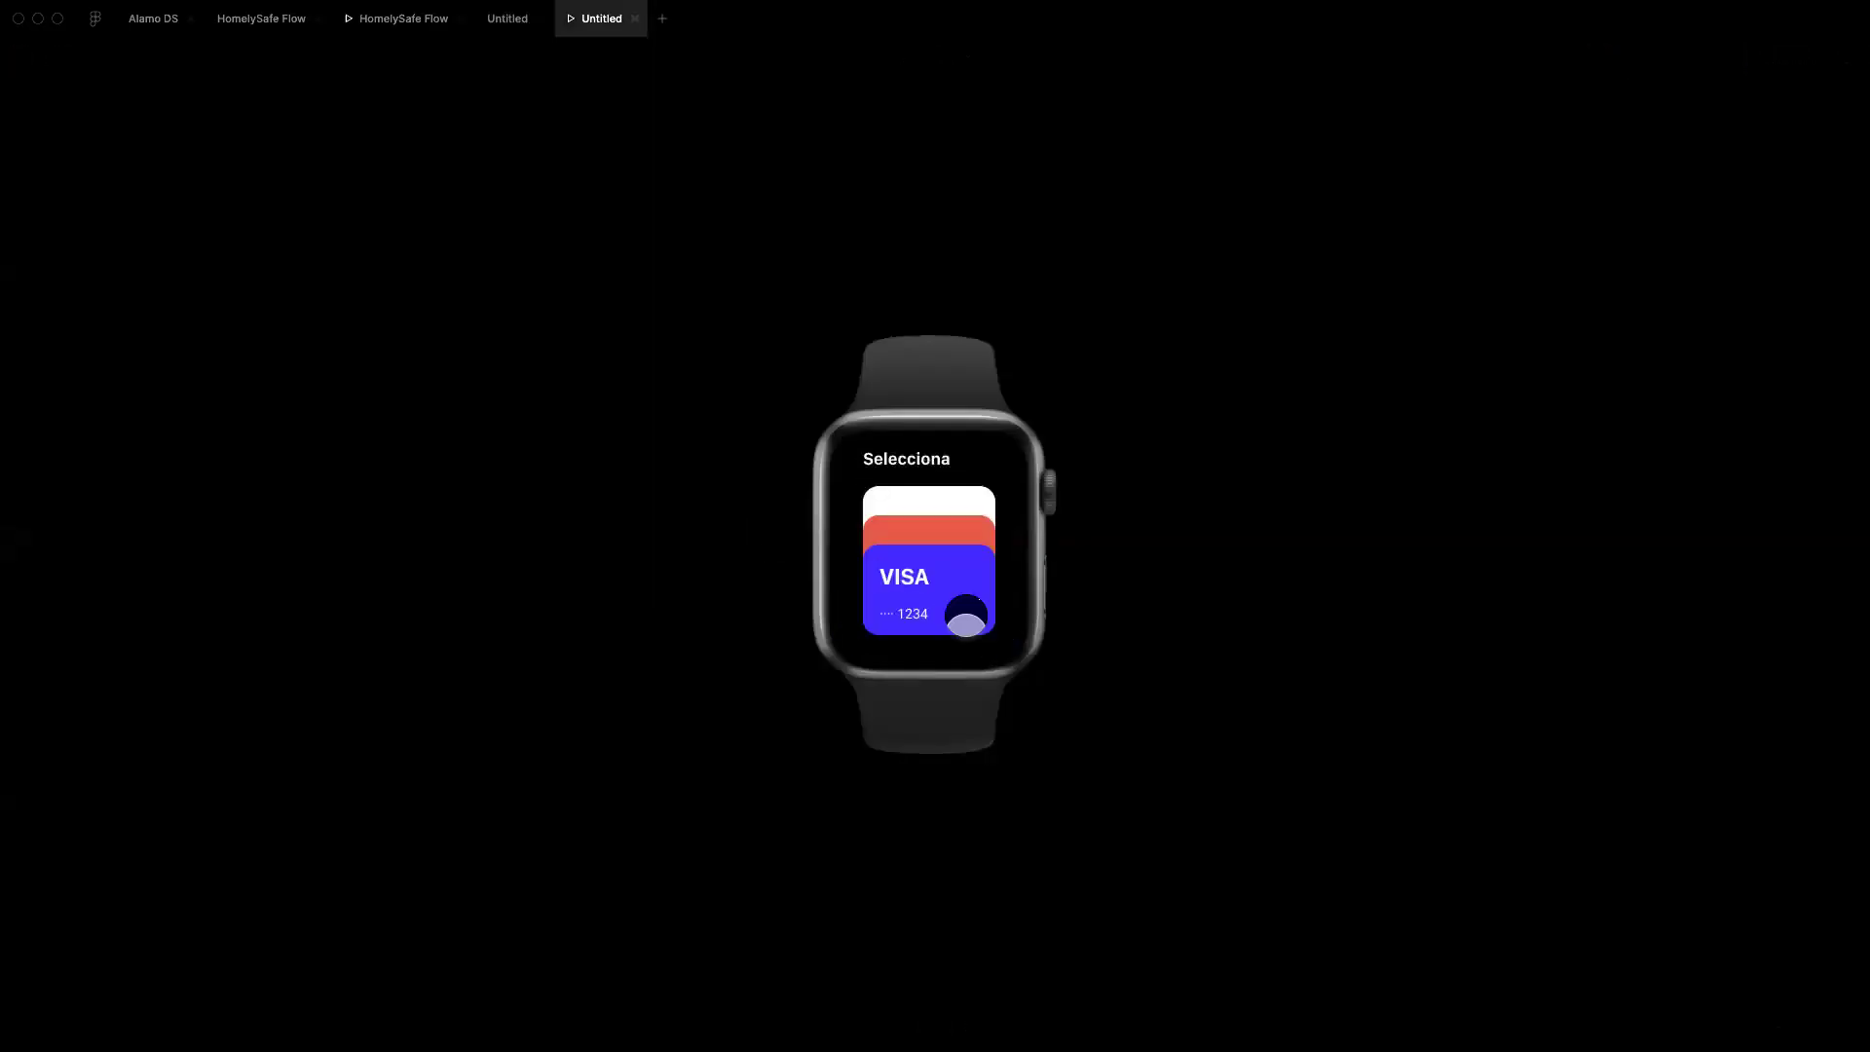
click(962, 583)
click(963, 585)
click(964, 589)
click(965, 588)
click(965, 588)
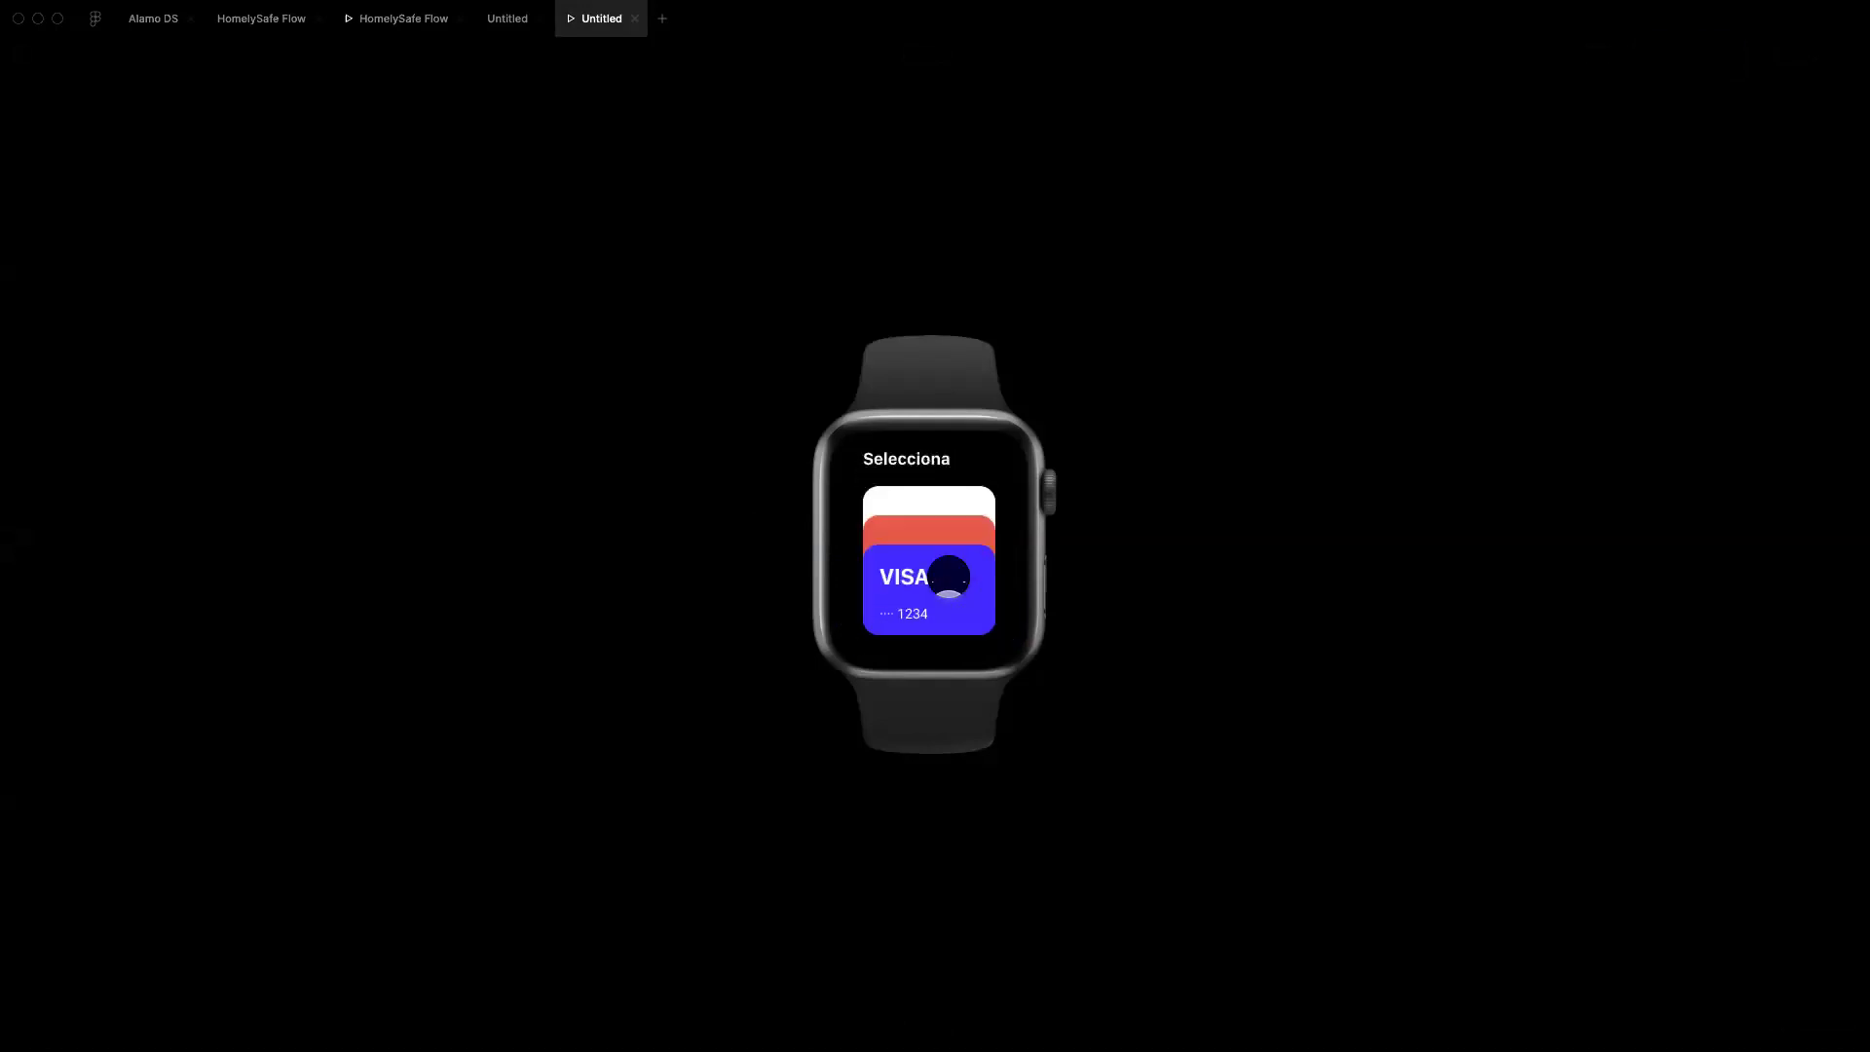
Step: Set the animation of the blue card's tap interaction in the first frame to Smart Animate
click(508, 18)
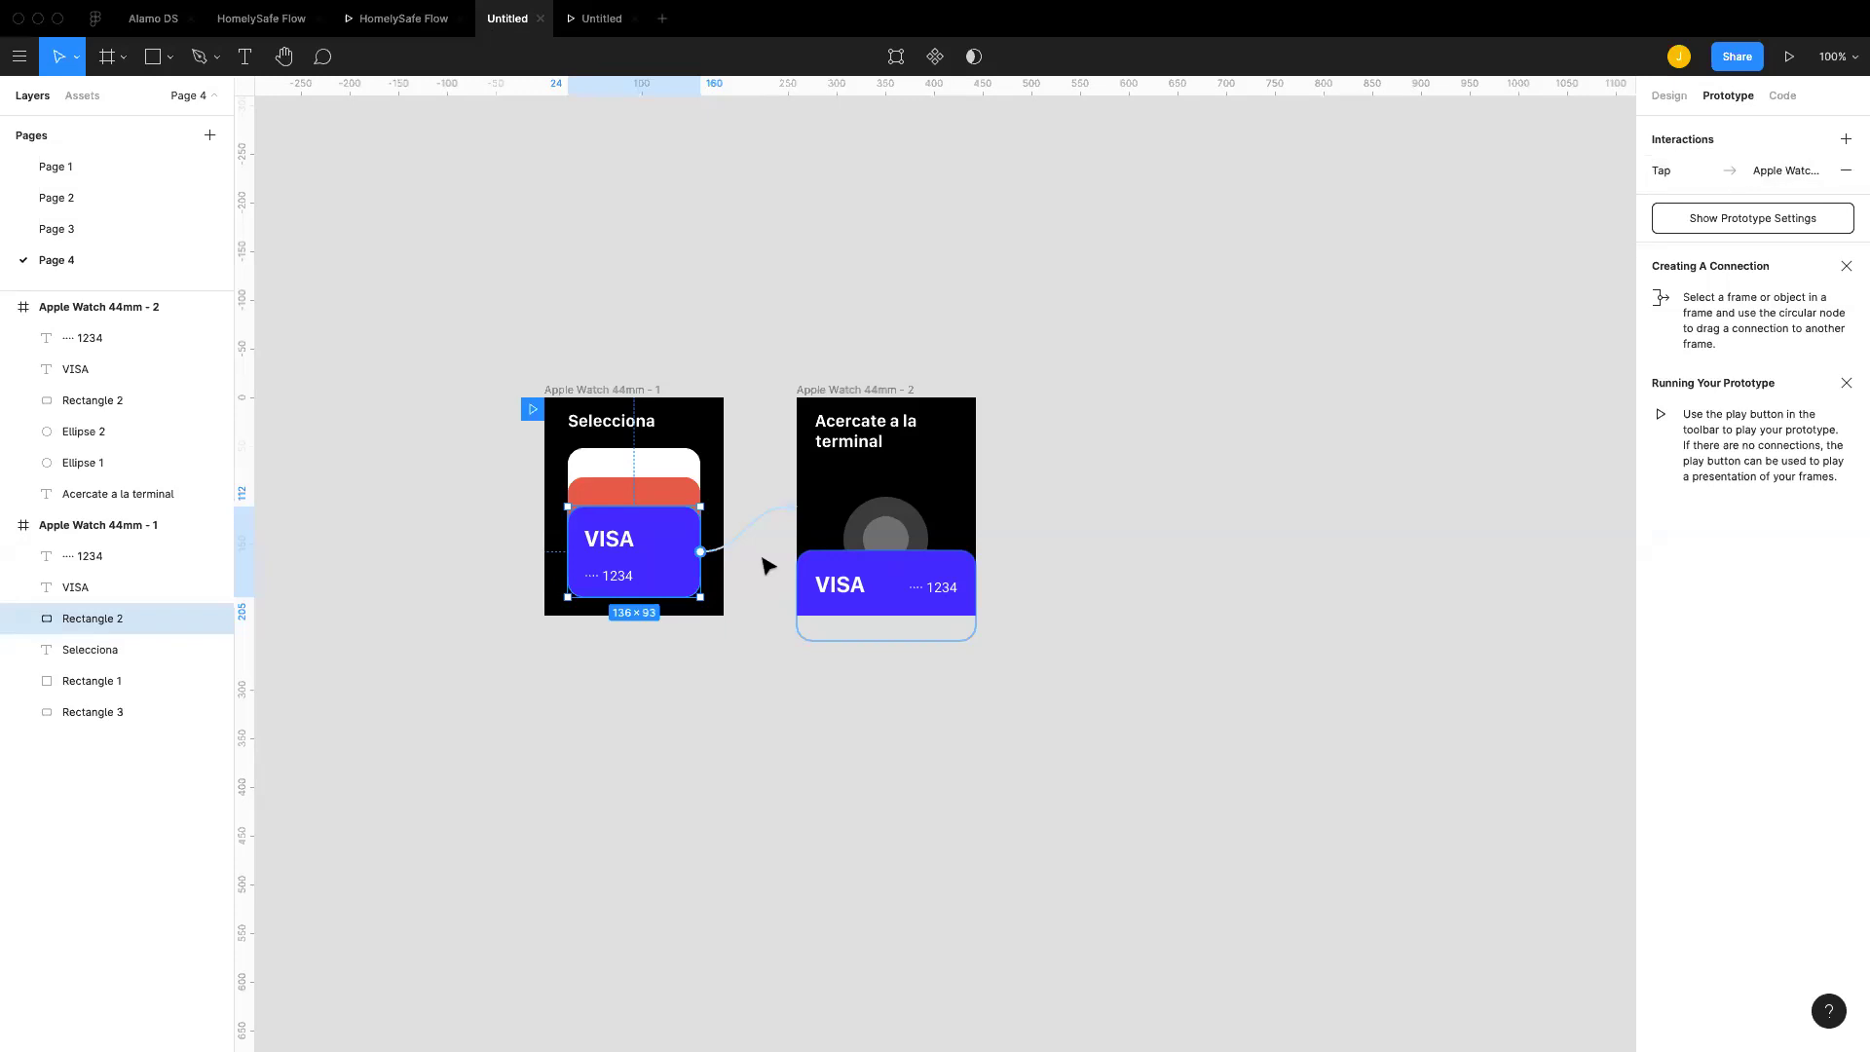
click(1720, 175)
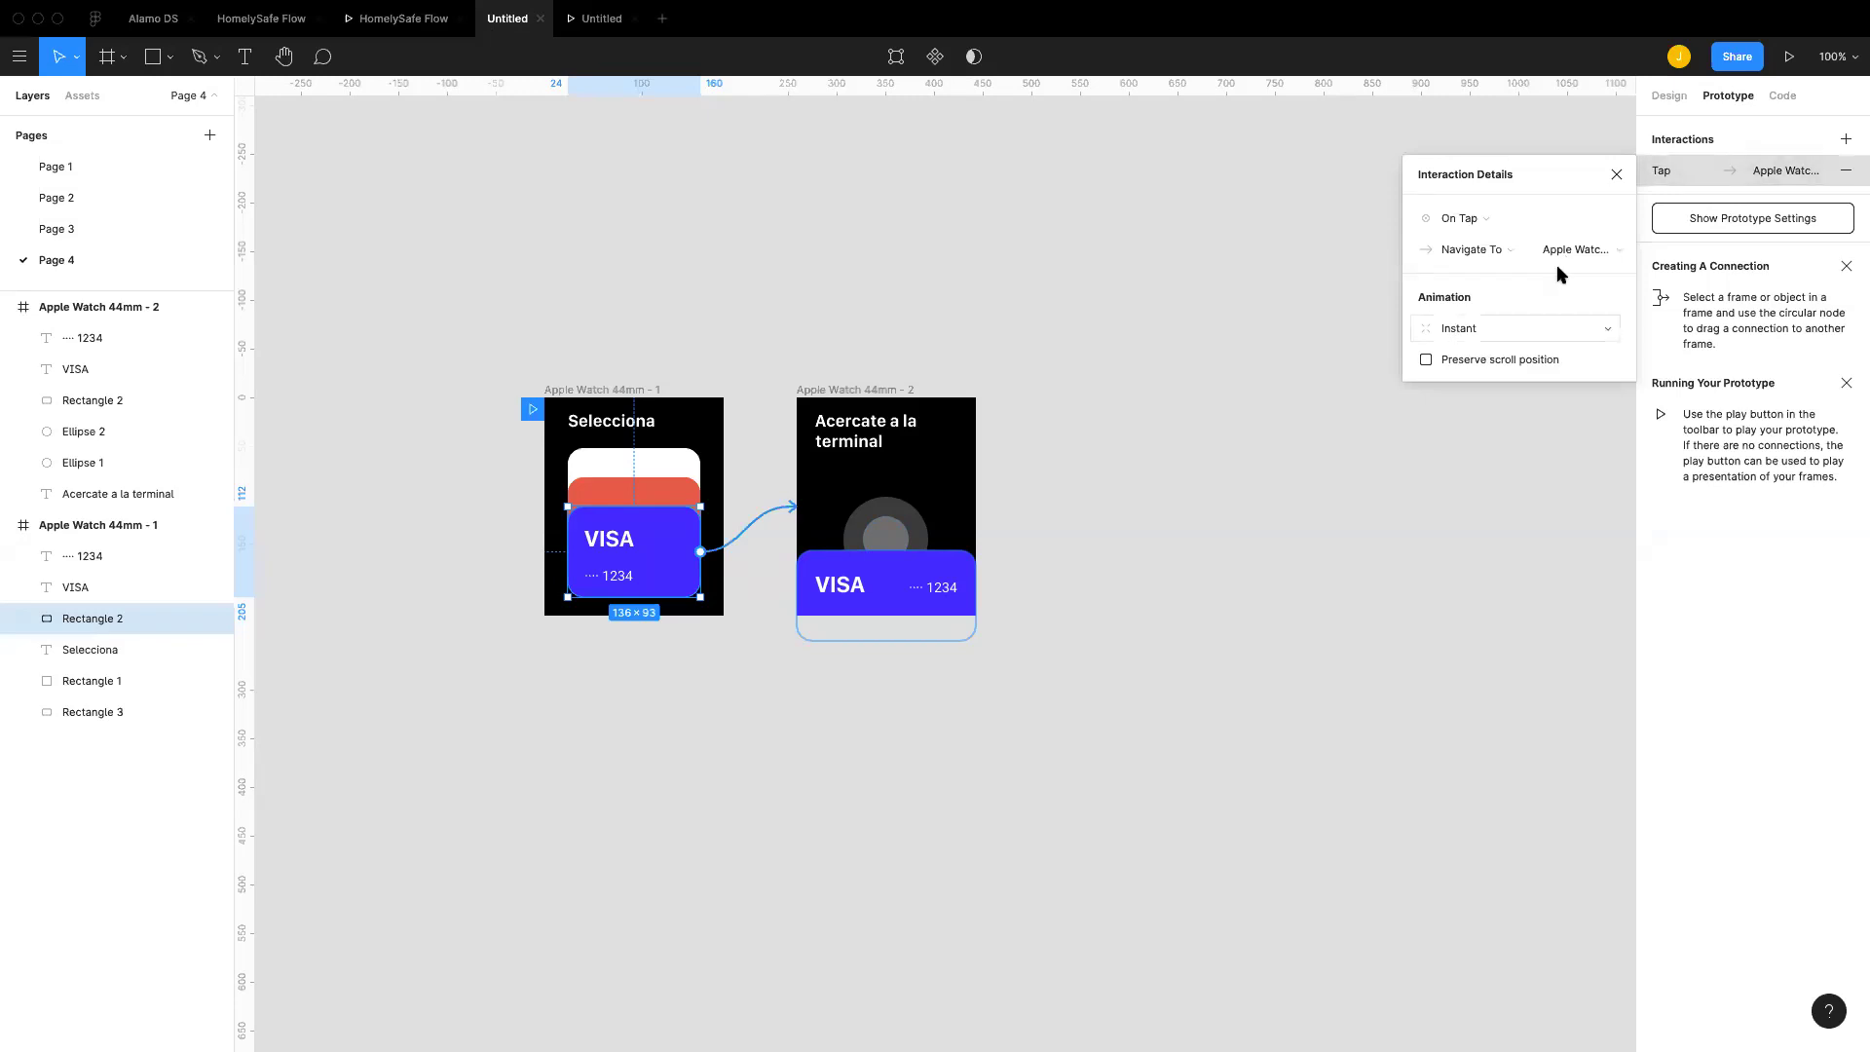
click(1702, 181)
click(1702, 181)
click(1493, 332)
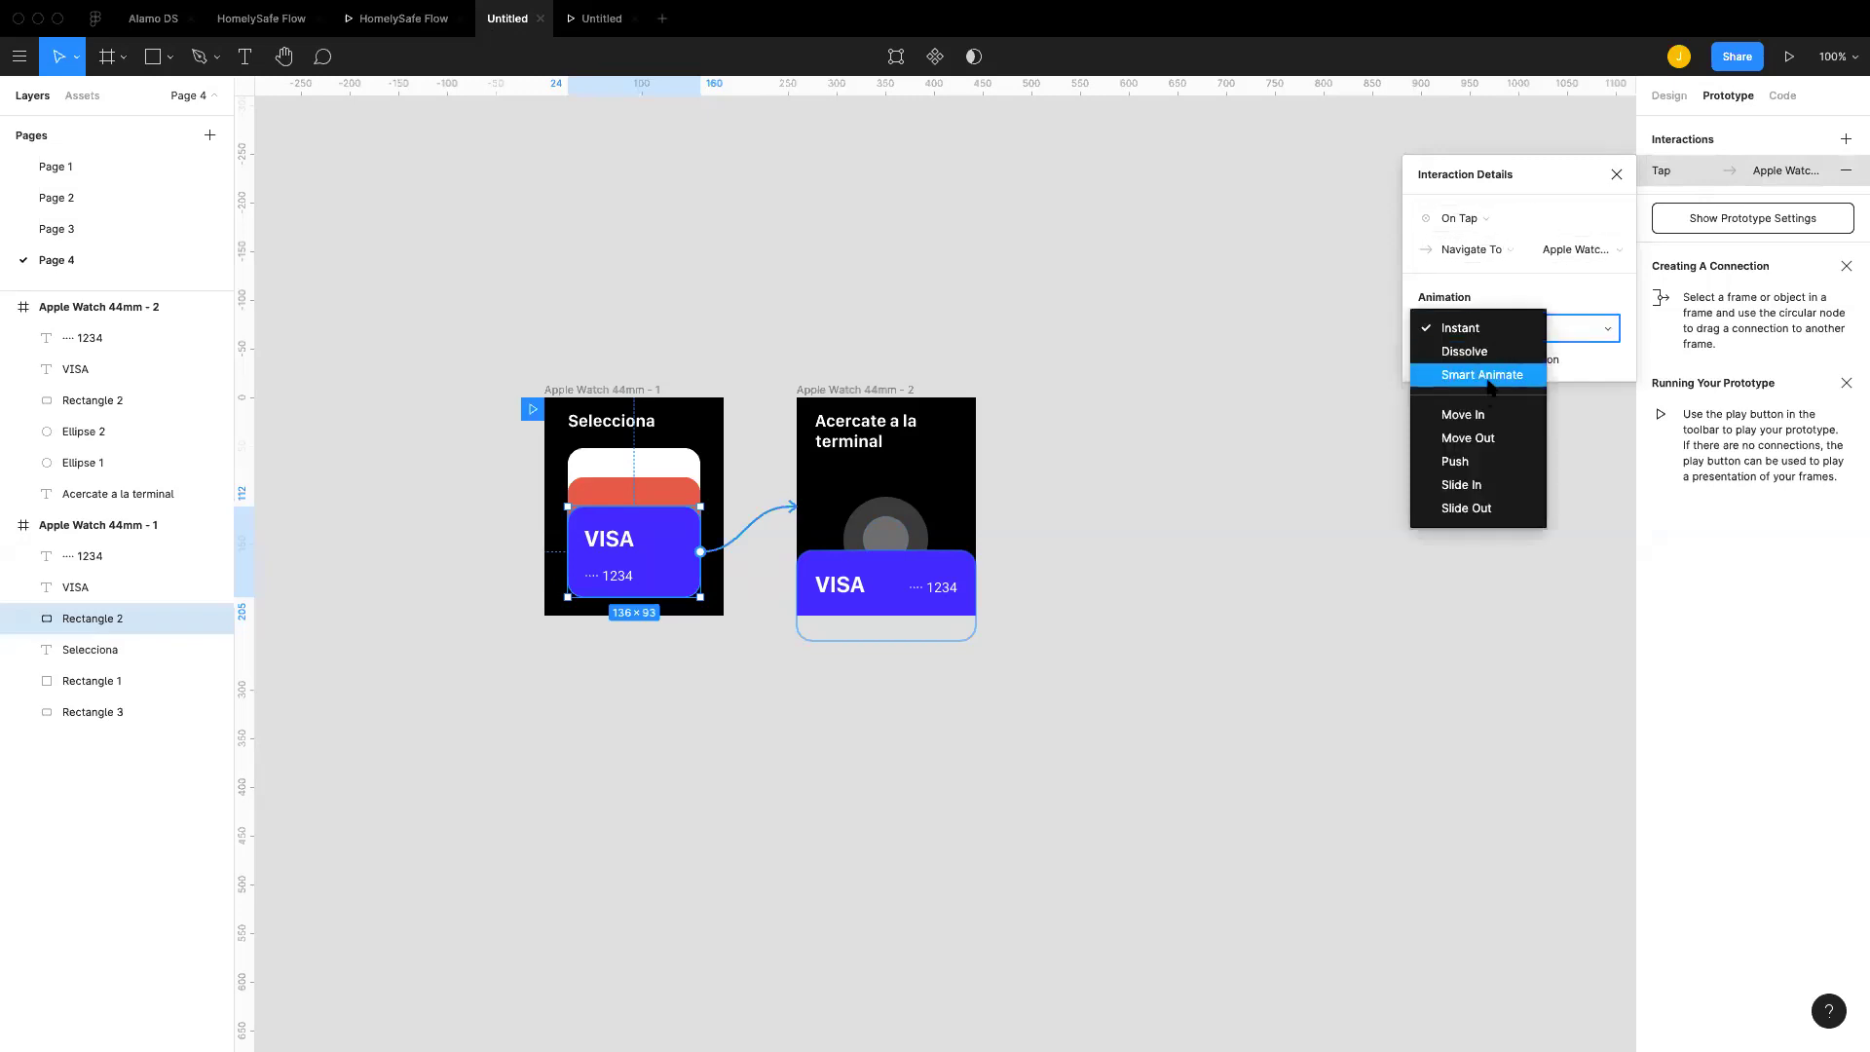
click(1491, 376)
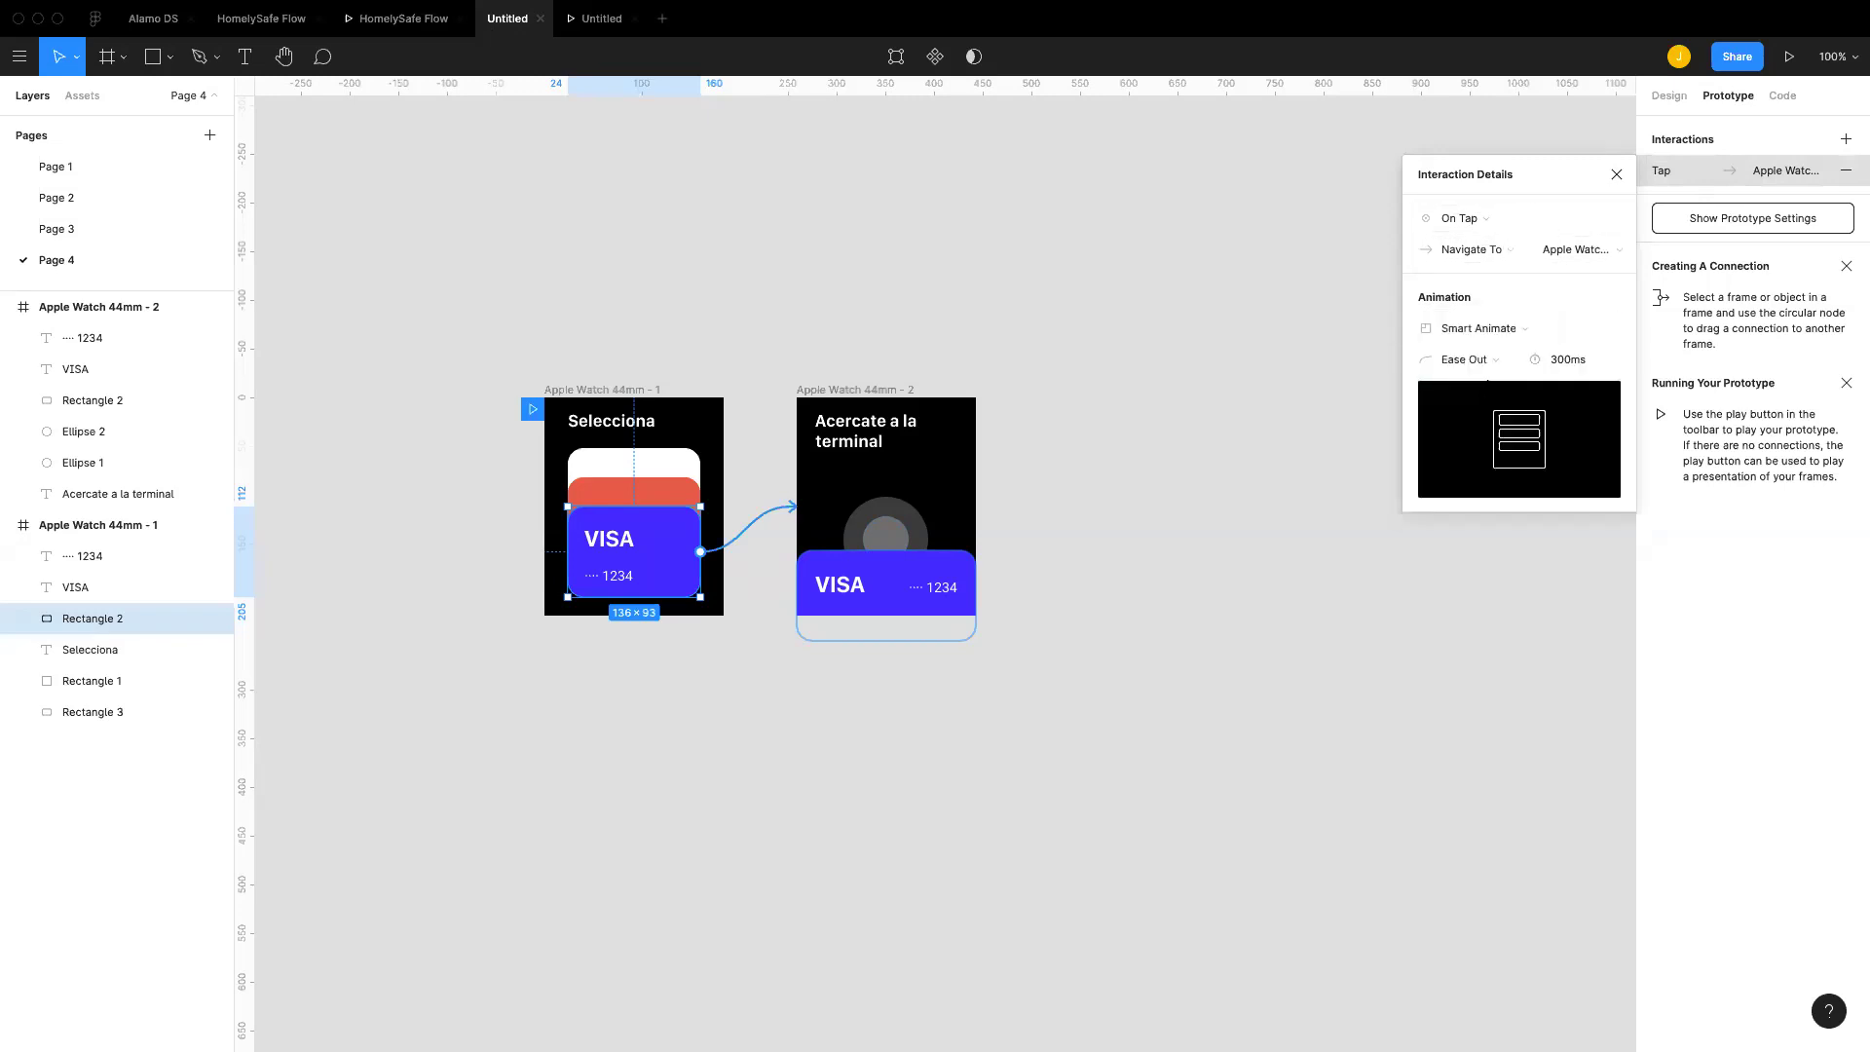
Step: Preview the blue card's Smart Animate transition in the watch prototype and return to the design file
key(super+alt+Return)
click(939, 605)
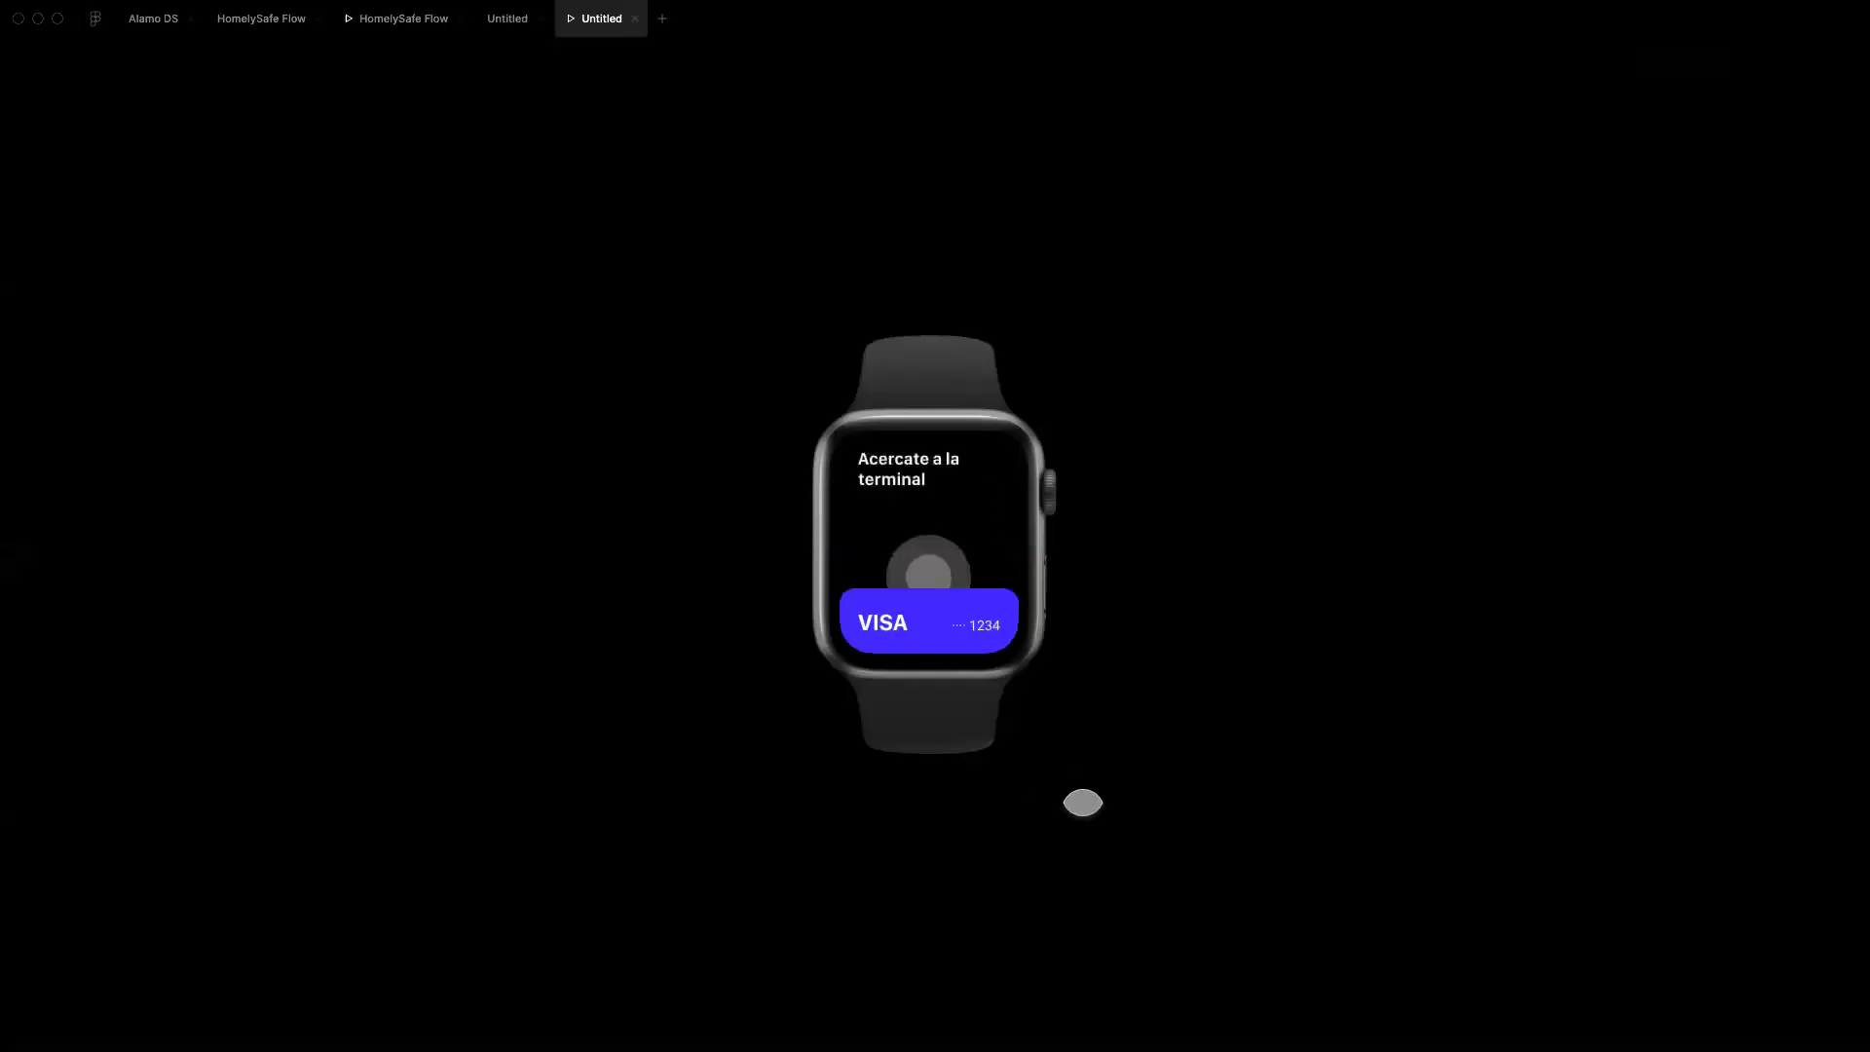
click(972, 614)
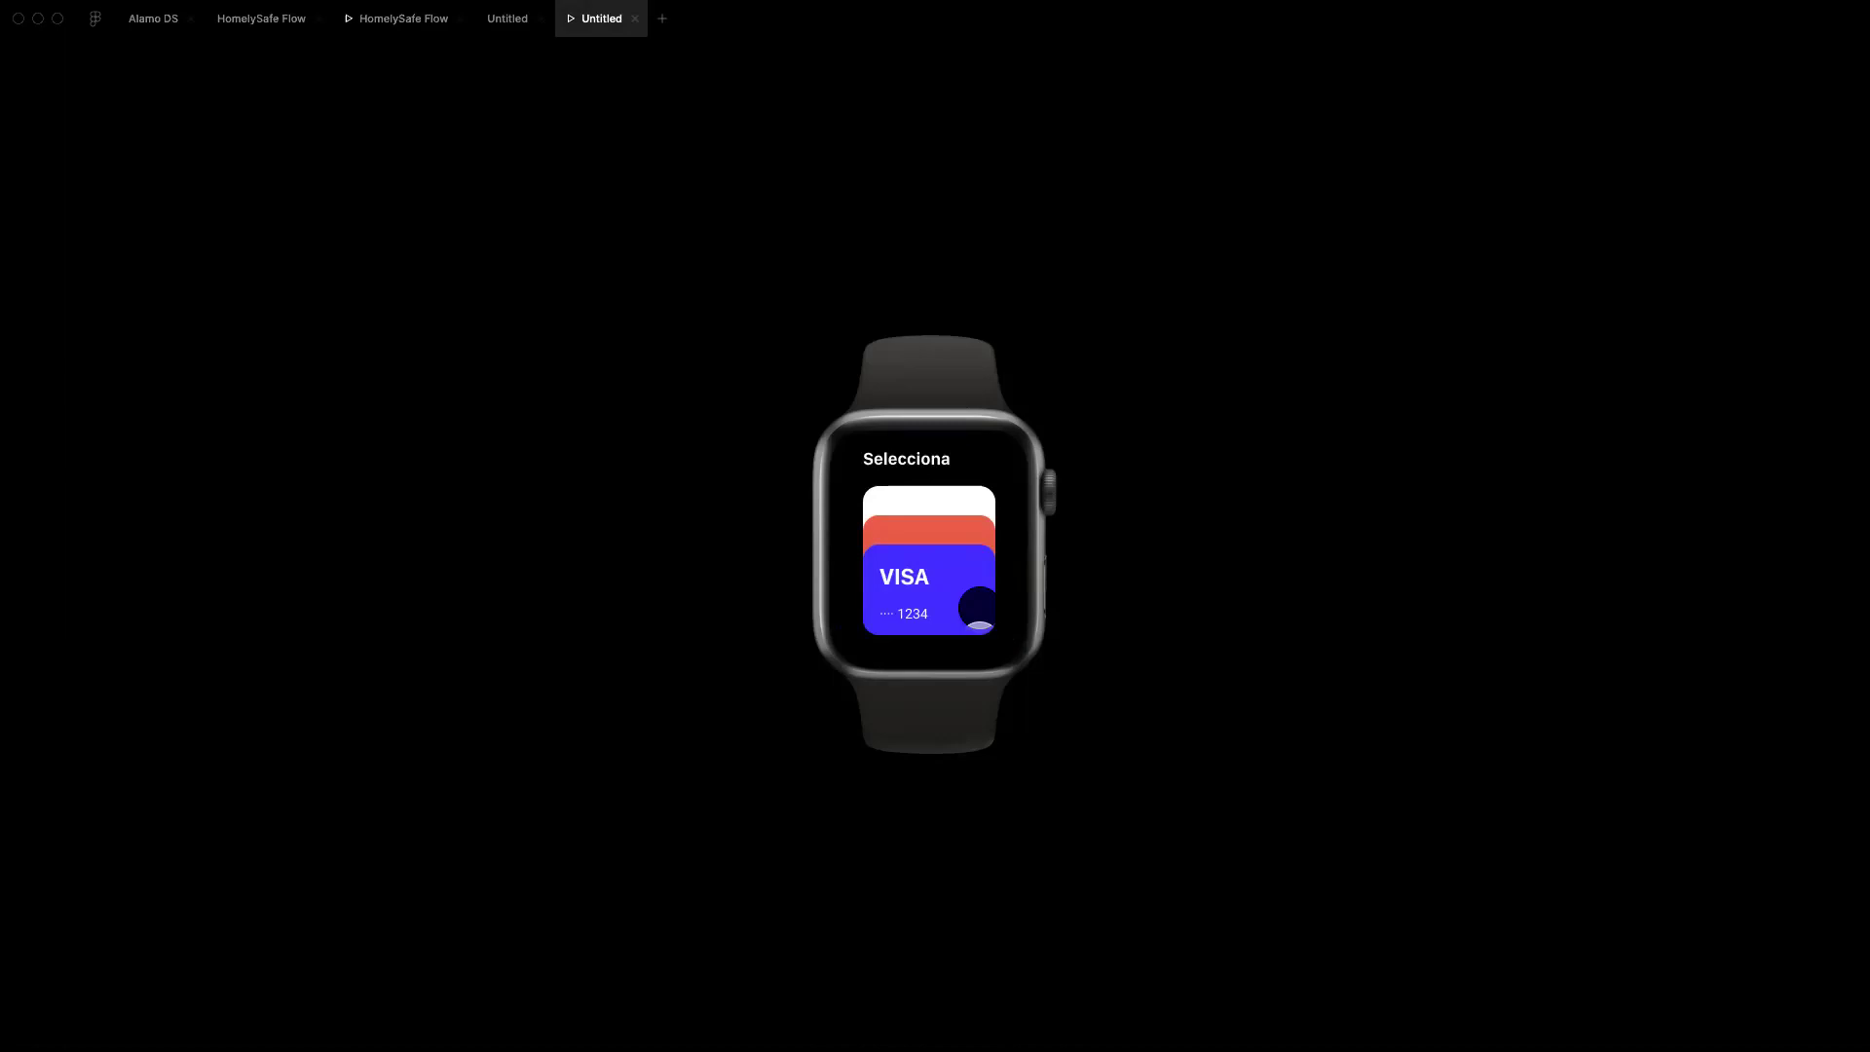
click(974, 617)
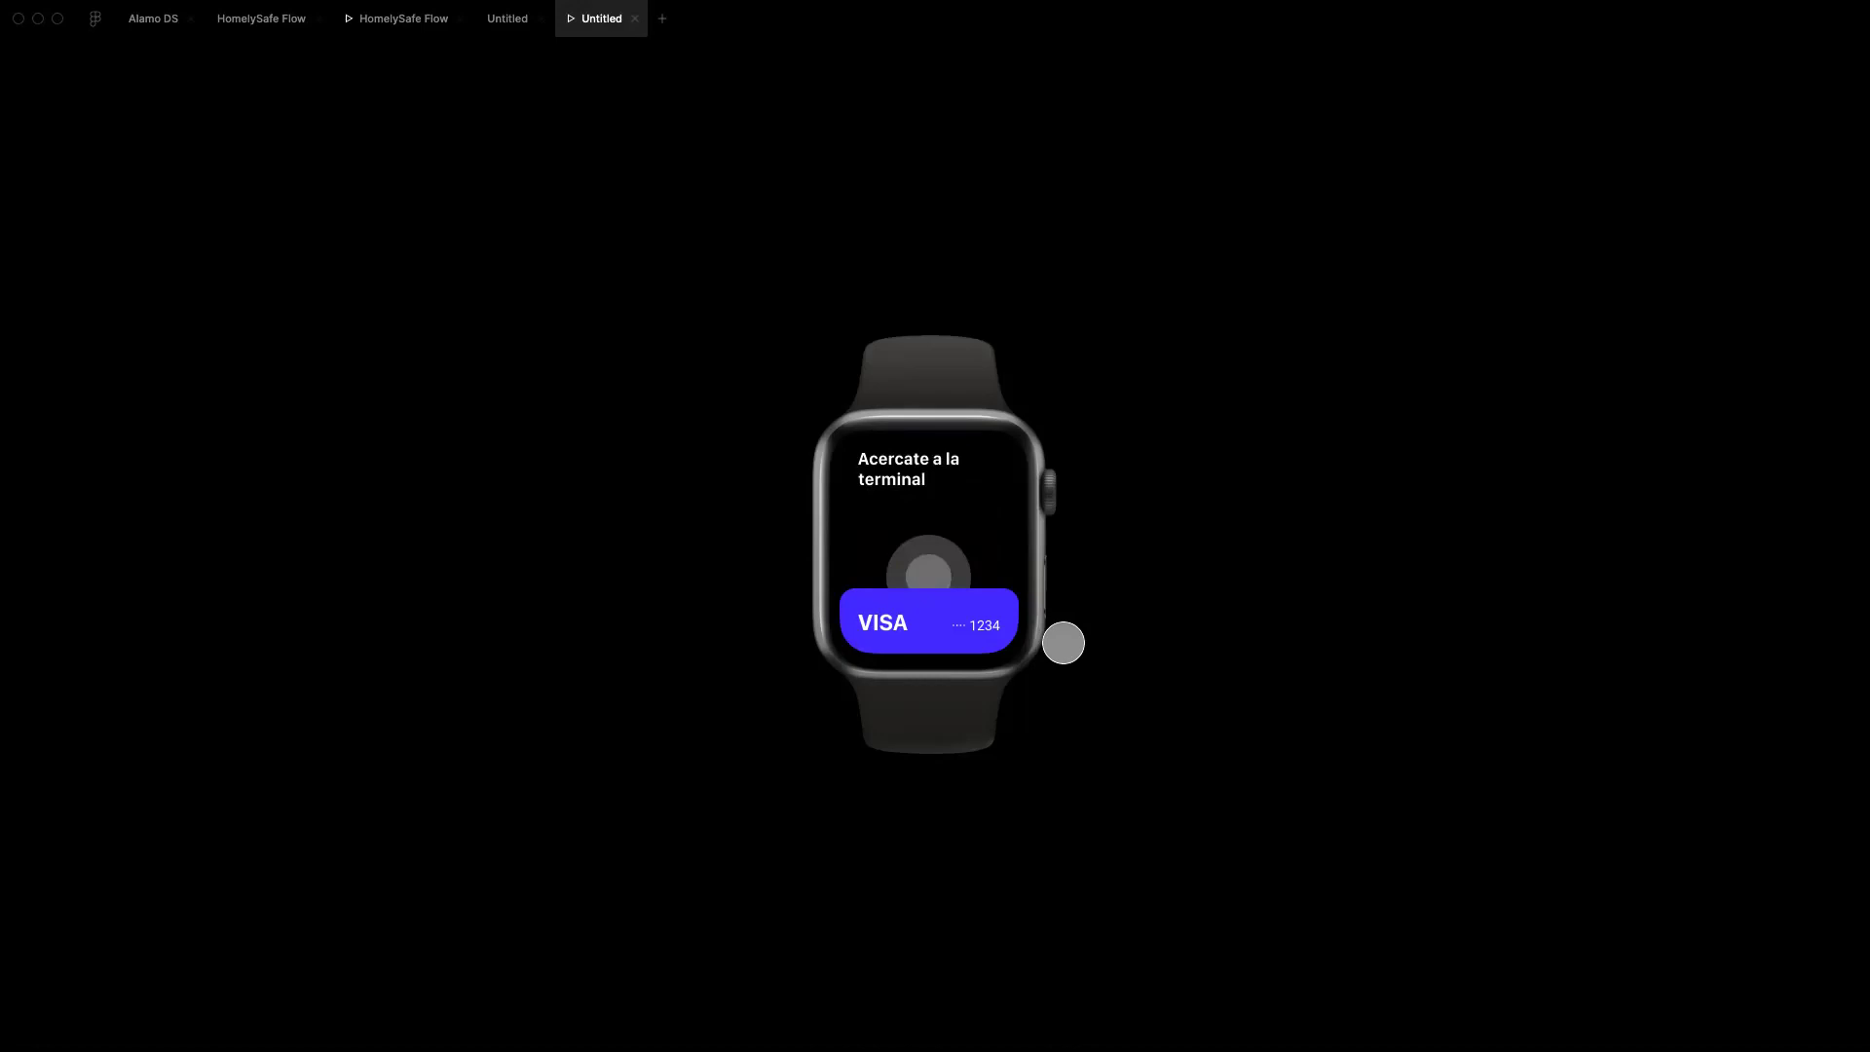
click(403, 18)
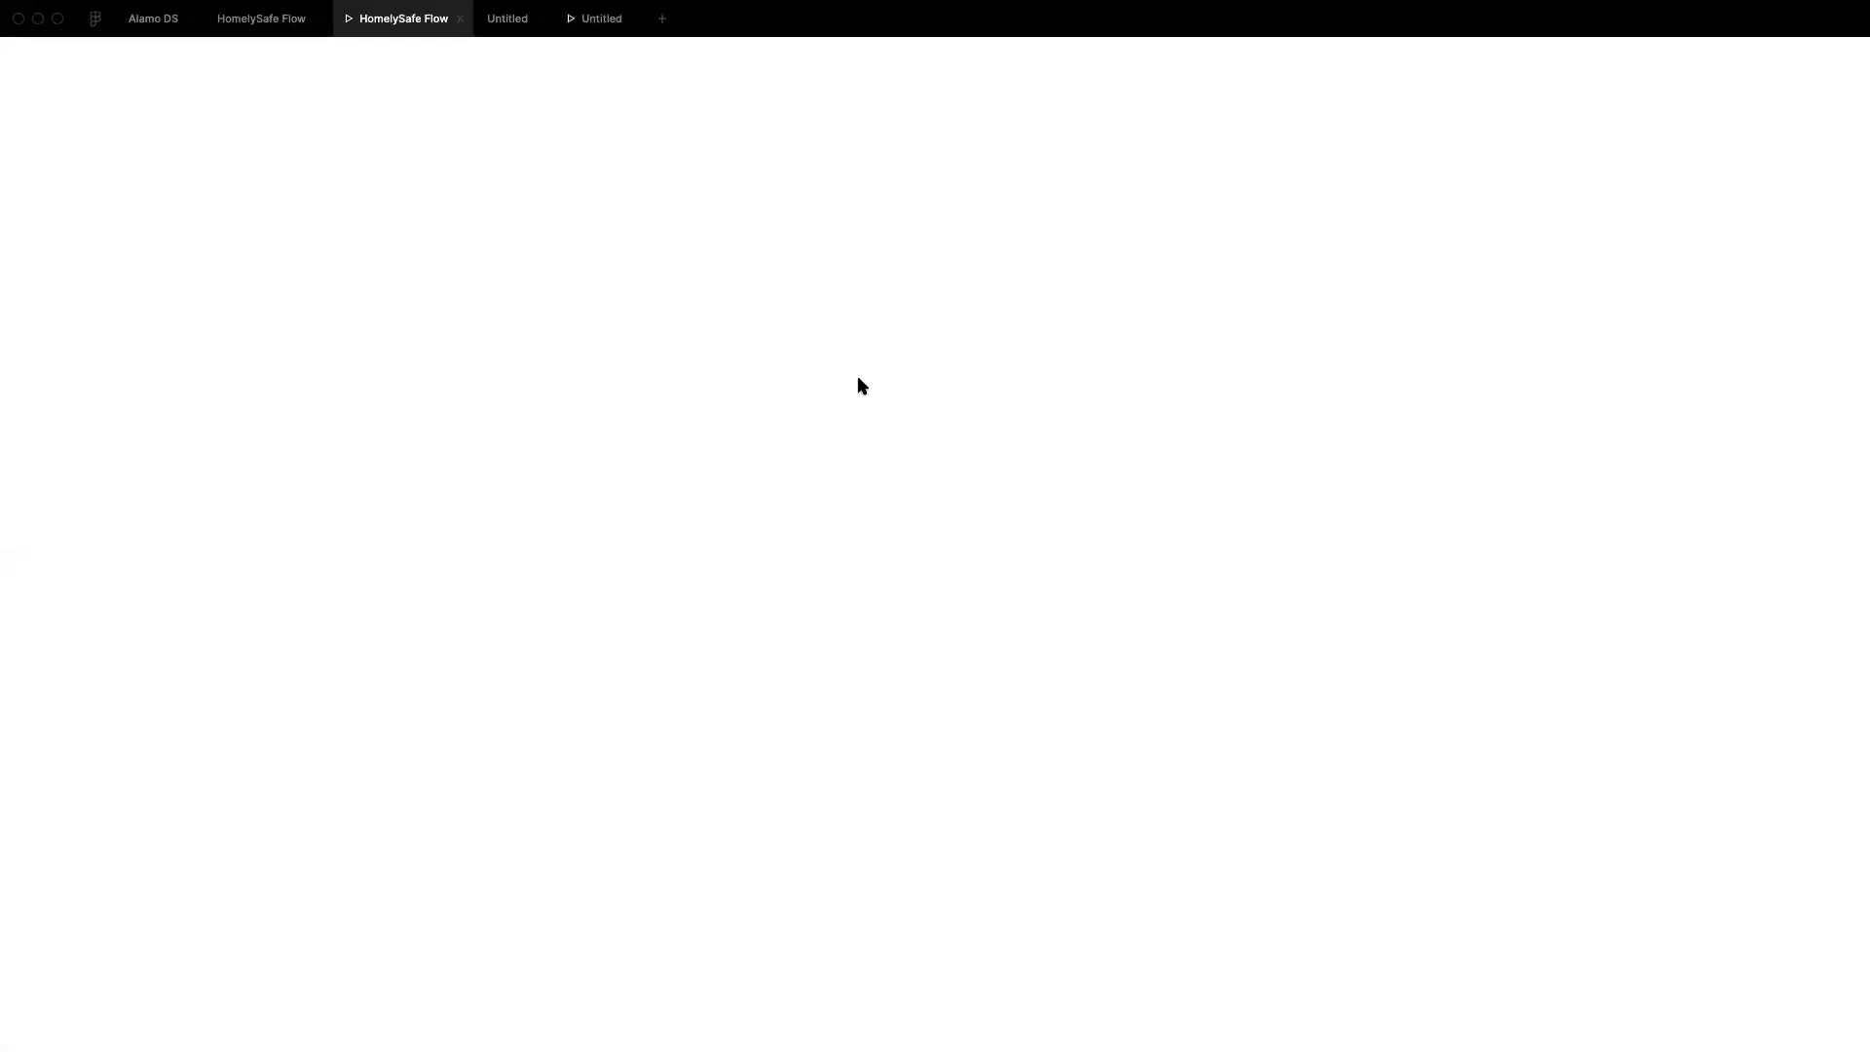
click(504, 19)
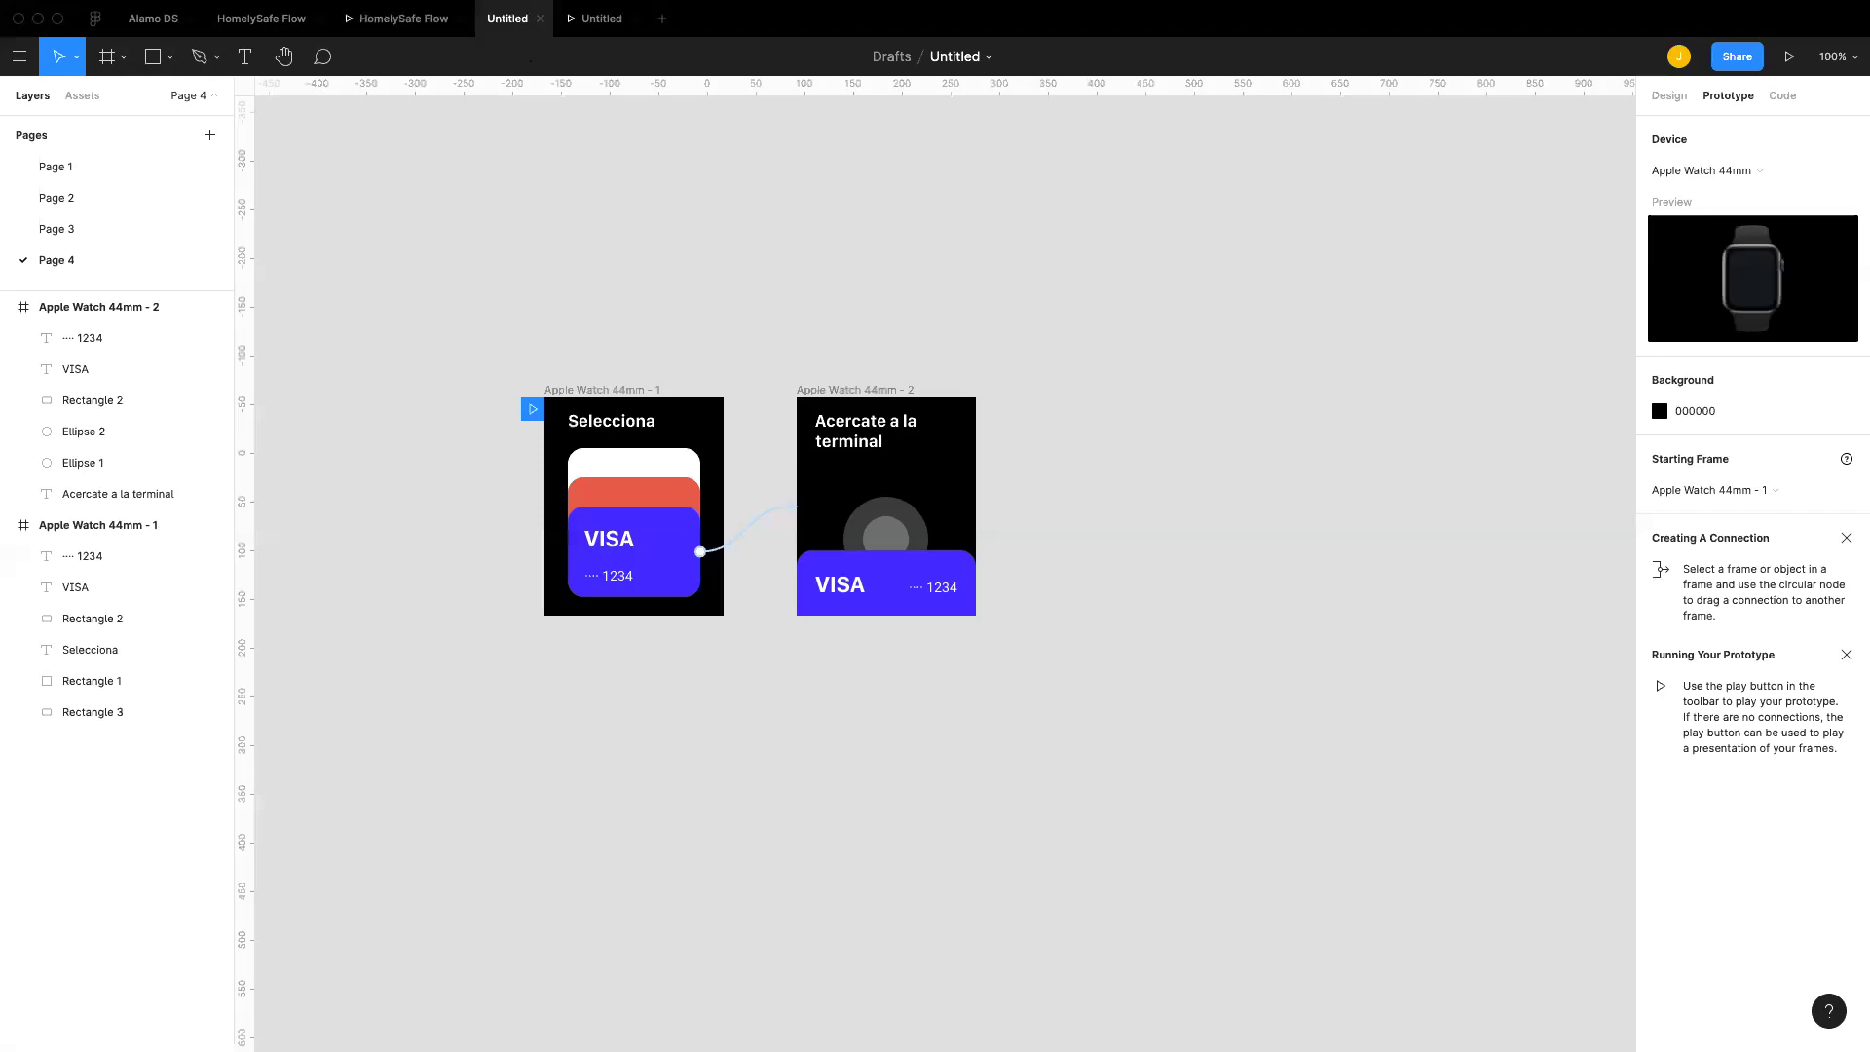
Step: Enlarge both circles in the second watch frame together until the outer one measures about 117 × 117
click(888, 536)
shift+click(915, 551)
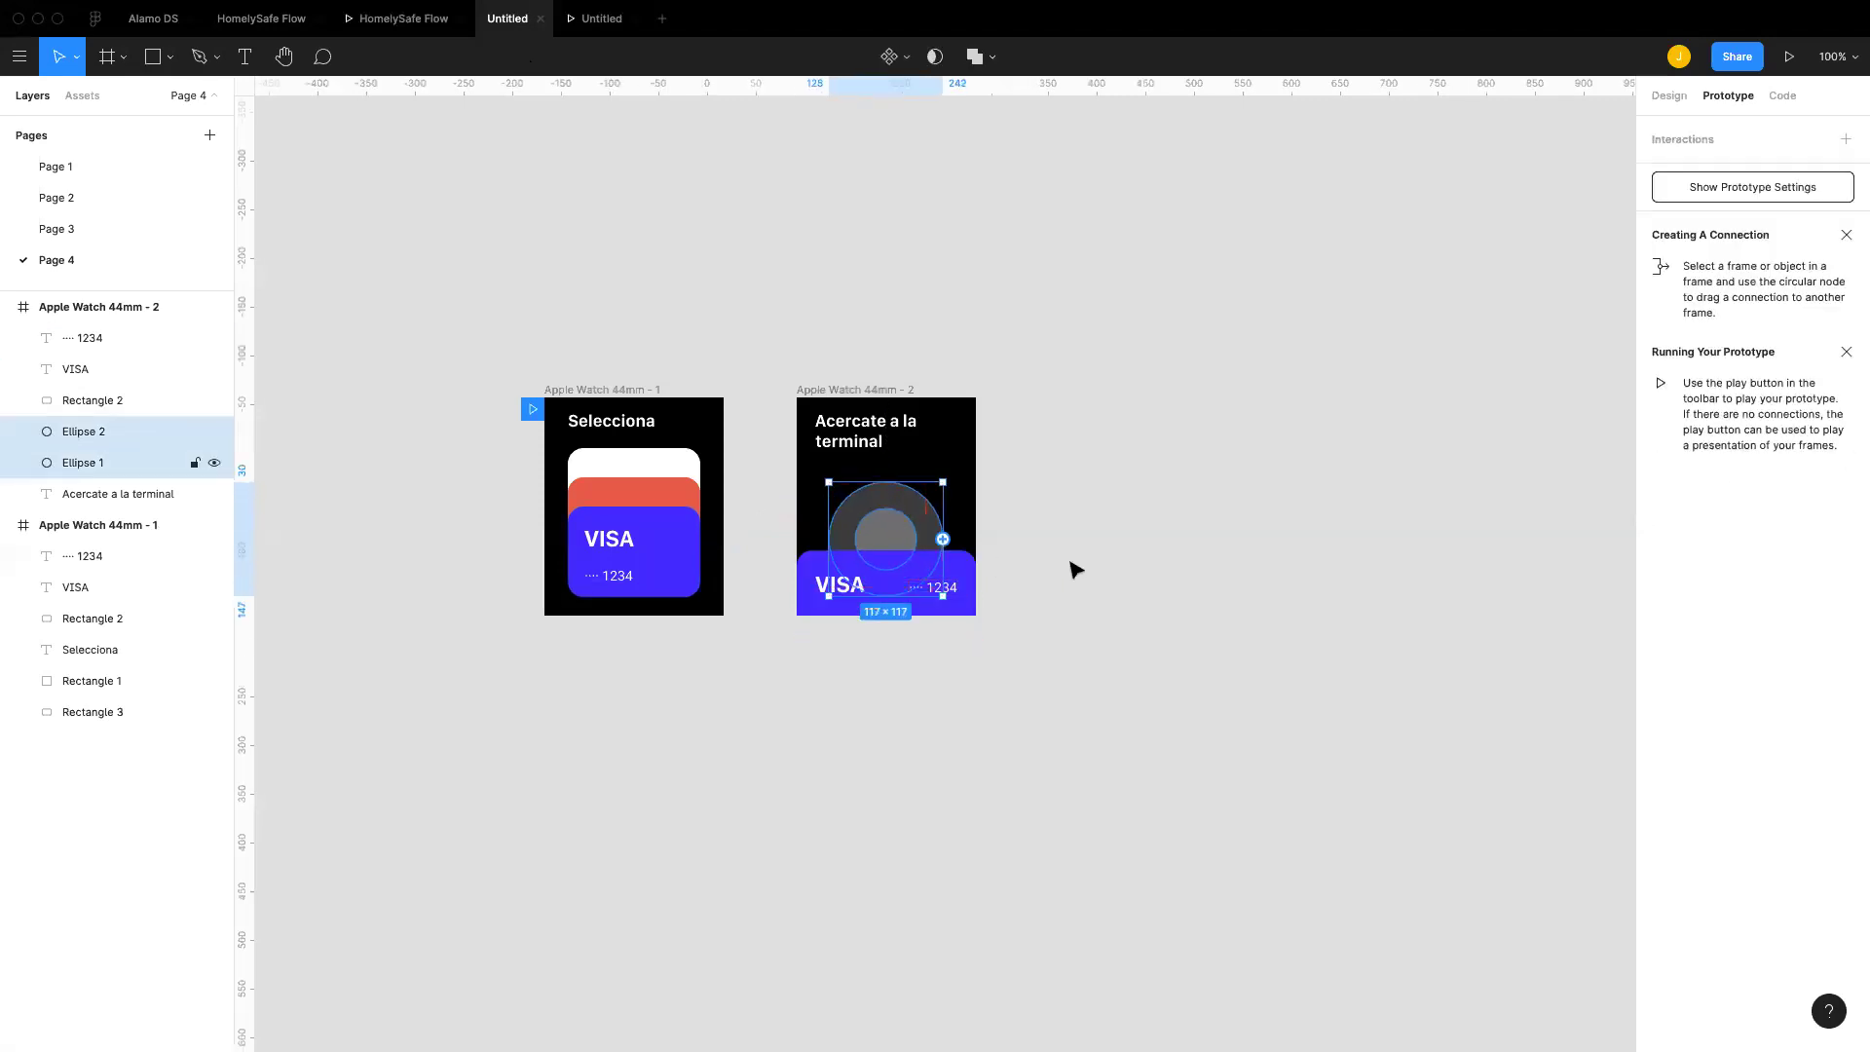
click(1018, 563)
click(866, 534)
click(1017, 529)
Step: Duplicate the second watch frame twice, placing the third and fourth frames in a row beside it
click(867, 389)
drag(869, 389, 1348, 392)
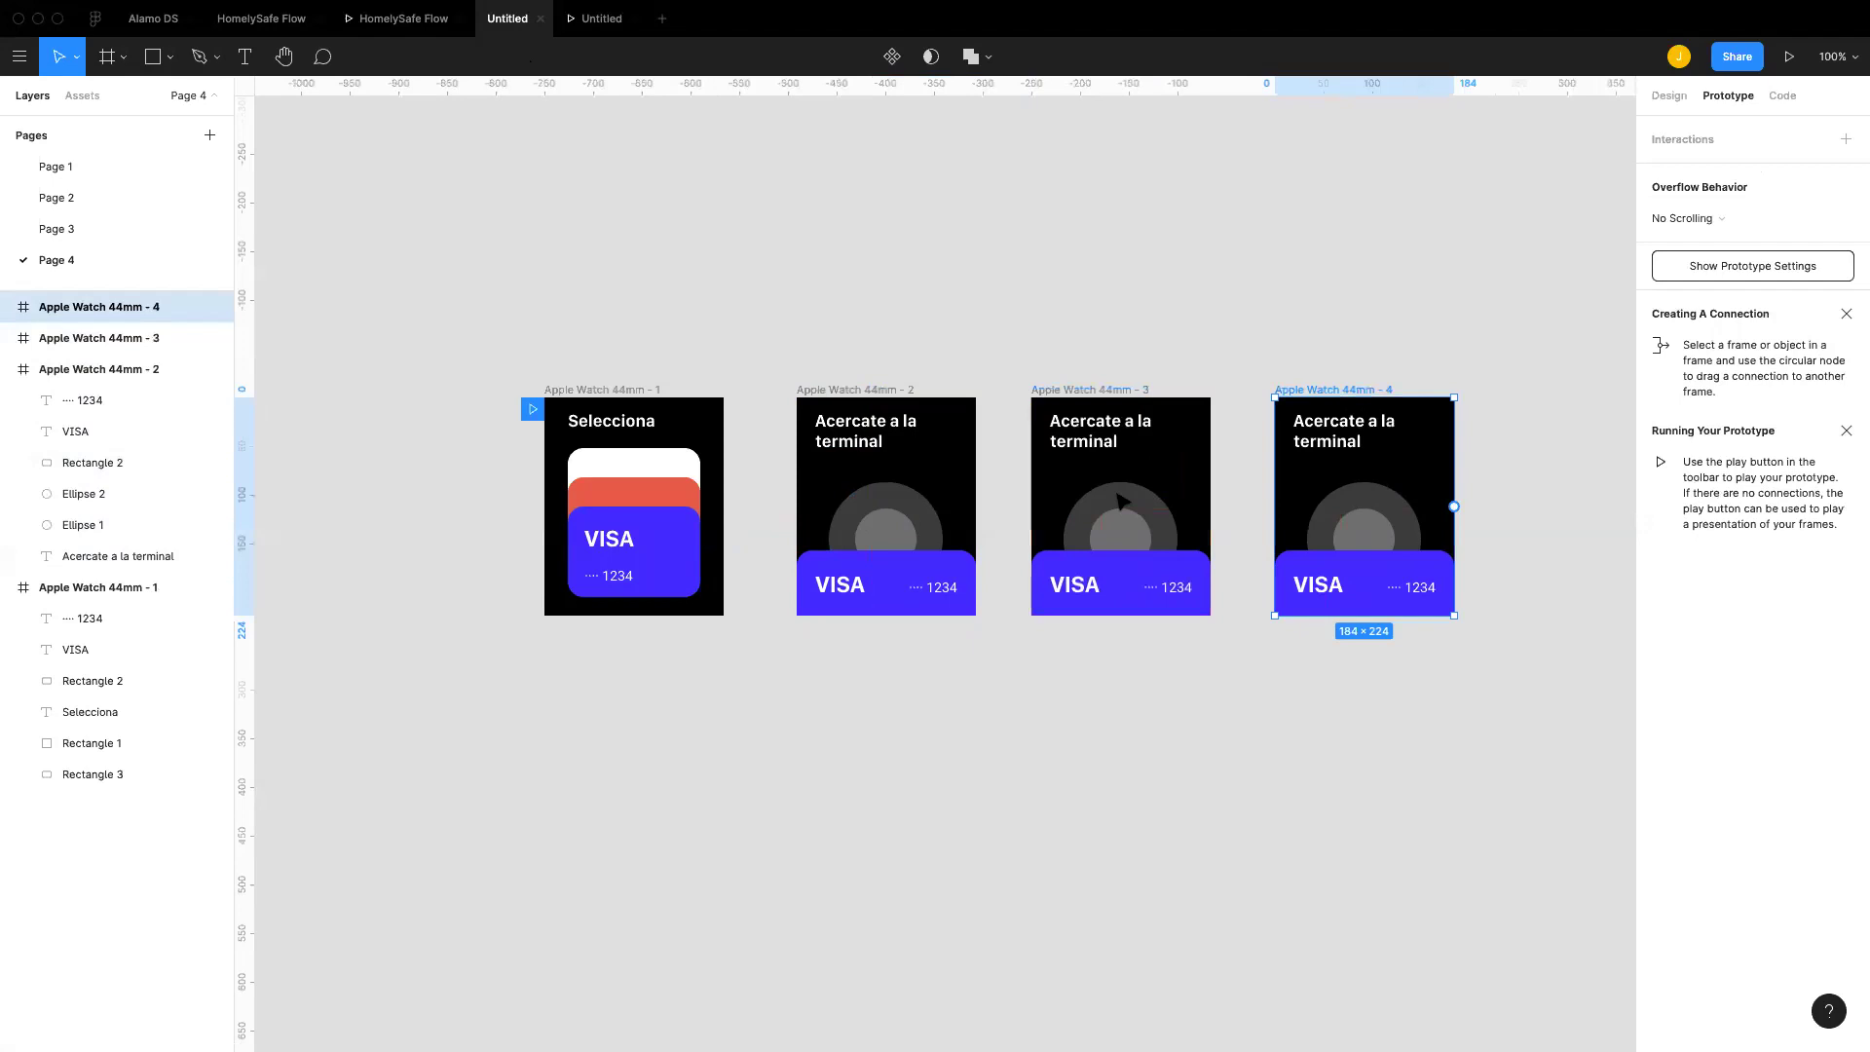
key(Escape)
Step: Shrink the third frame's circles around their centres, the inner one to 25 × 25 and the outer one to about 87 × 87
click(1136, 538)
key(alt)
drag(1141, 561, 1123, 543)
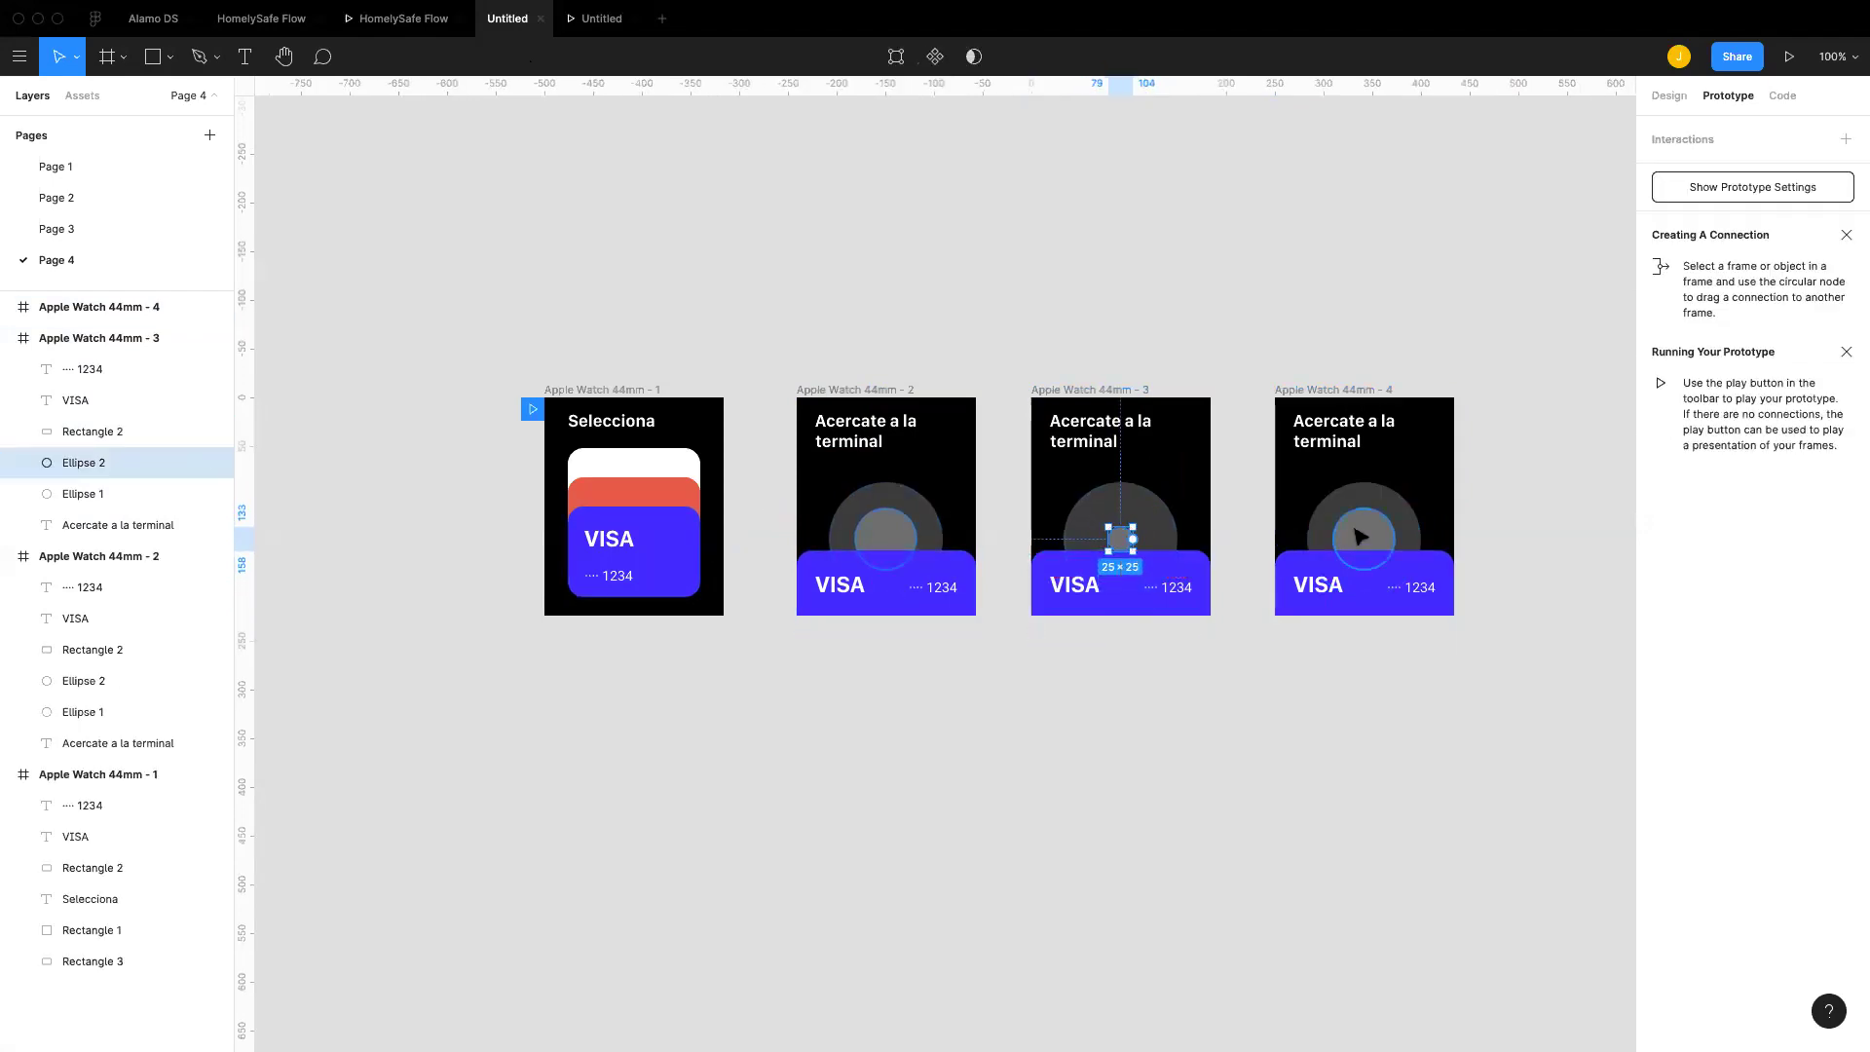
click(1159, 526)
key(alt)
drag(1176, 592, 1162, 581)
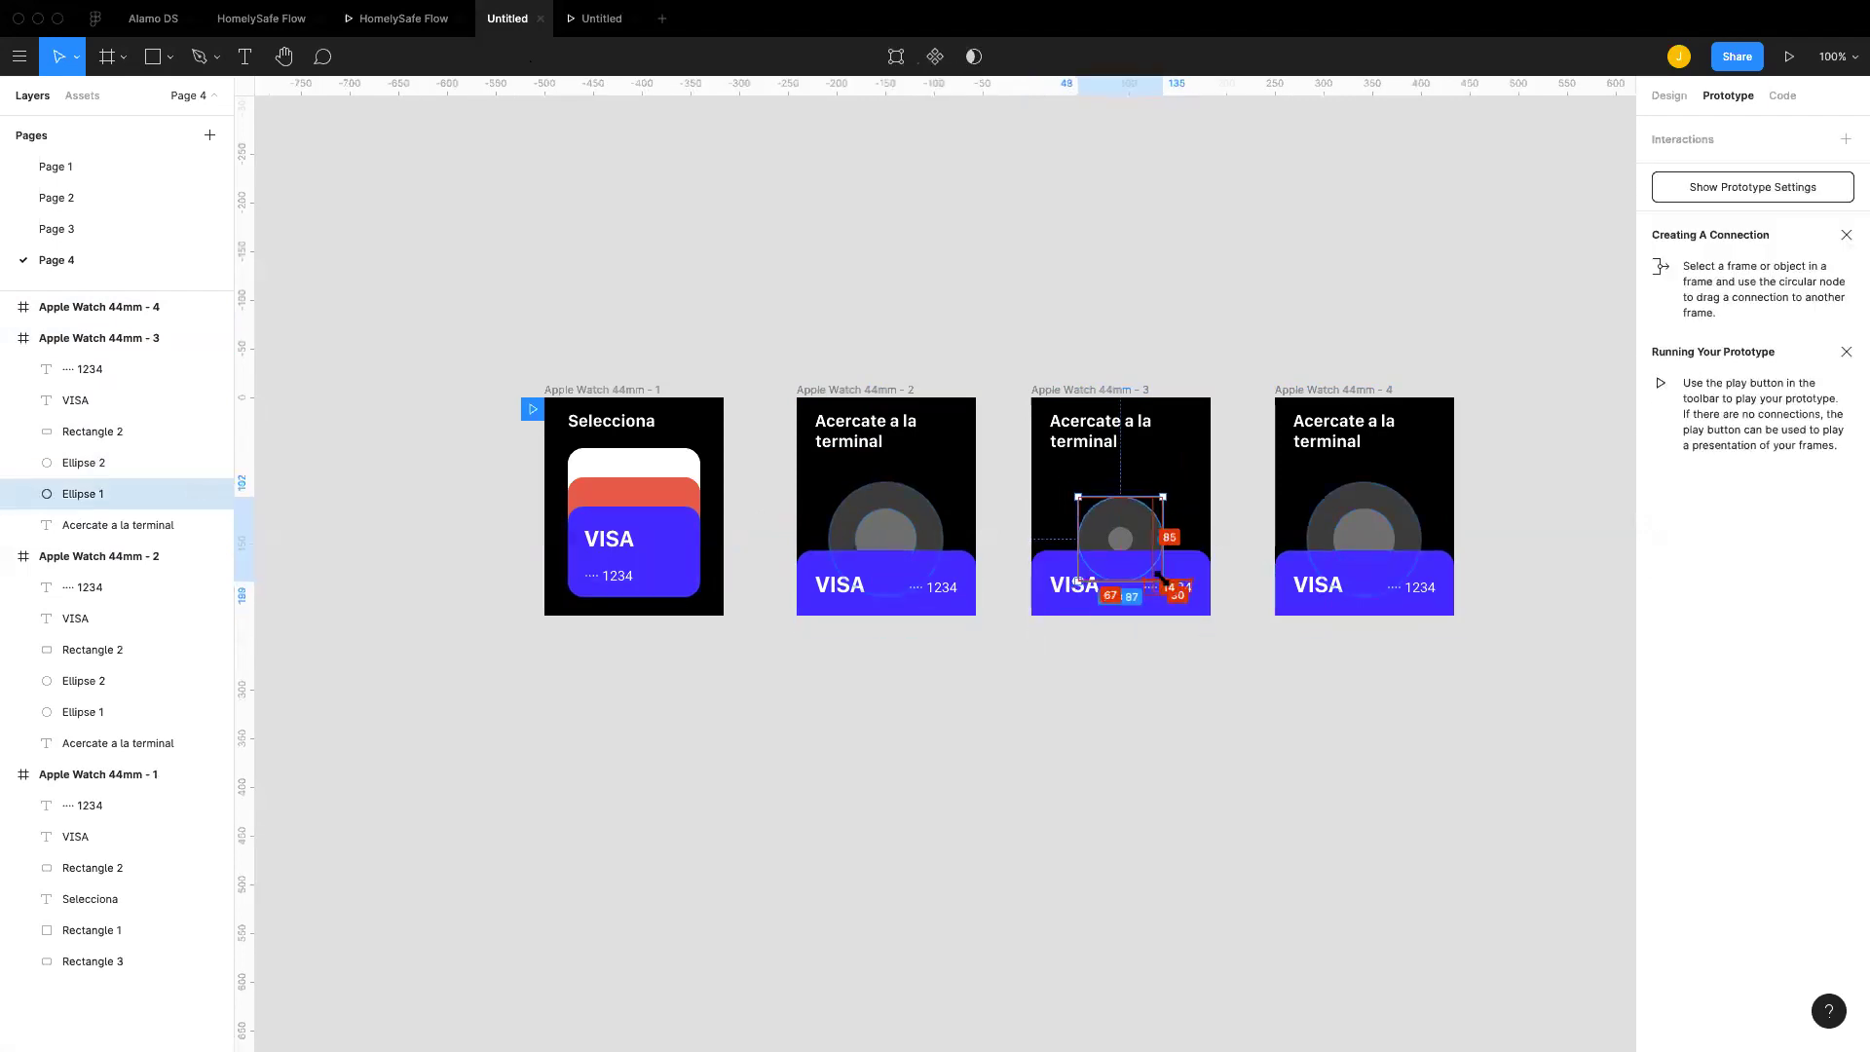
Step: Enlarge the inner circle of the fourth frame around its centre to 73 × 73
click(1367, 531)
key(alt)
drag(1400, 575, 1403, 577)
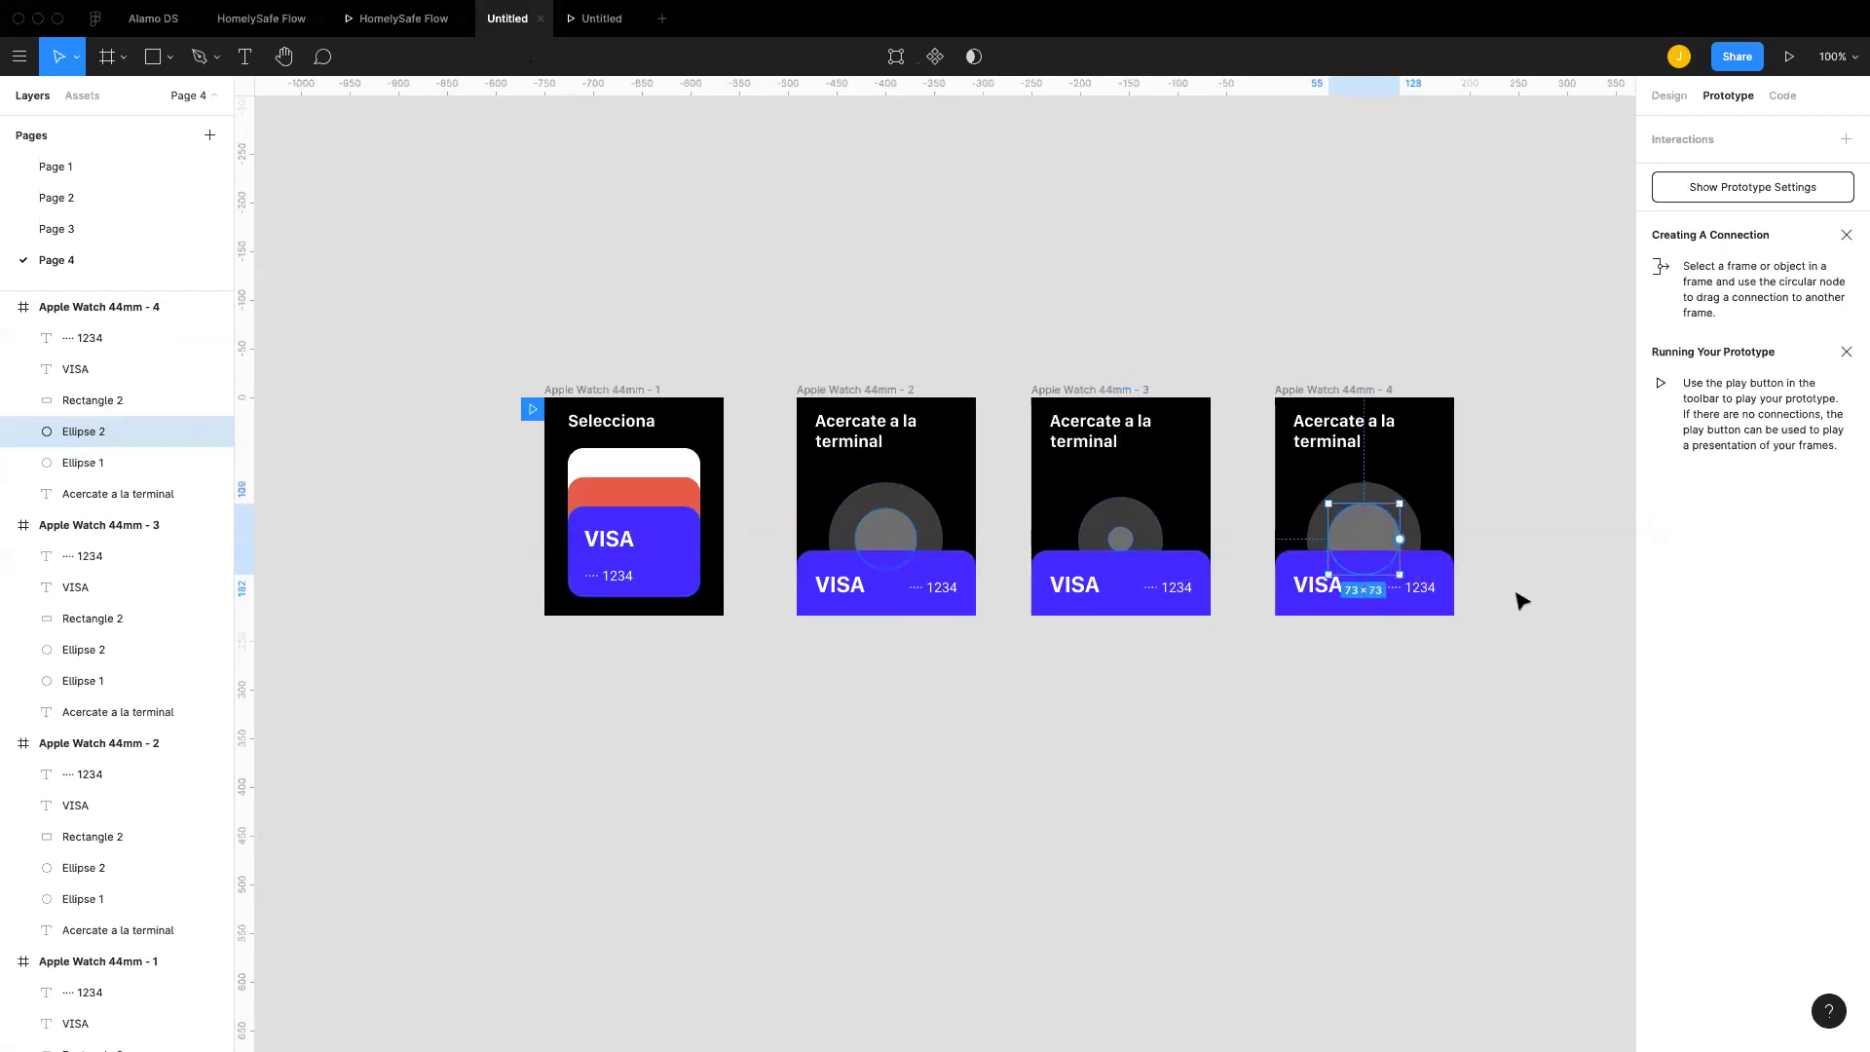
click(1515, 597)
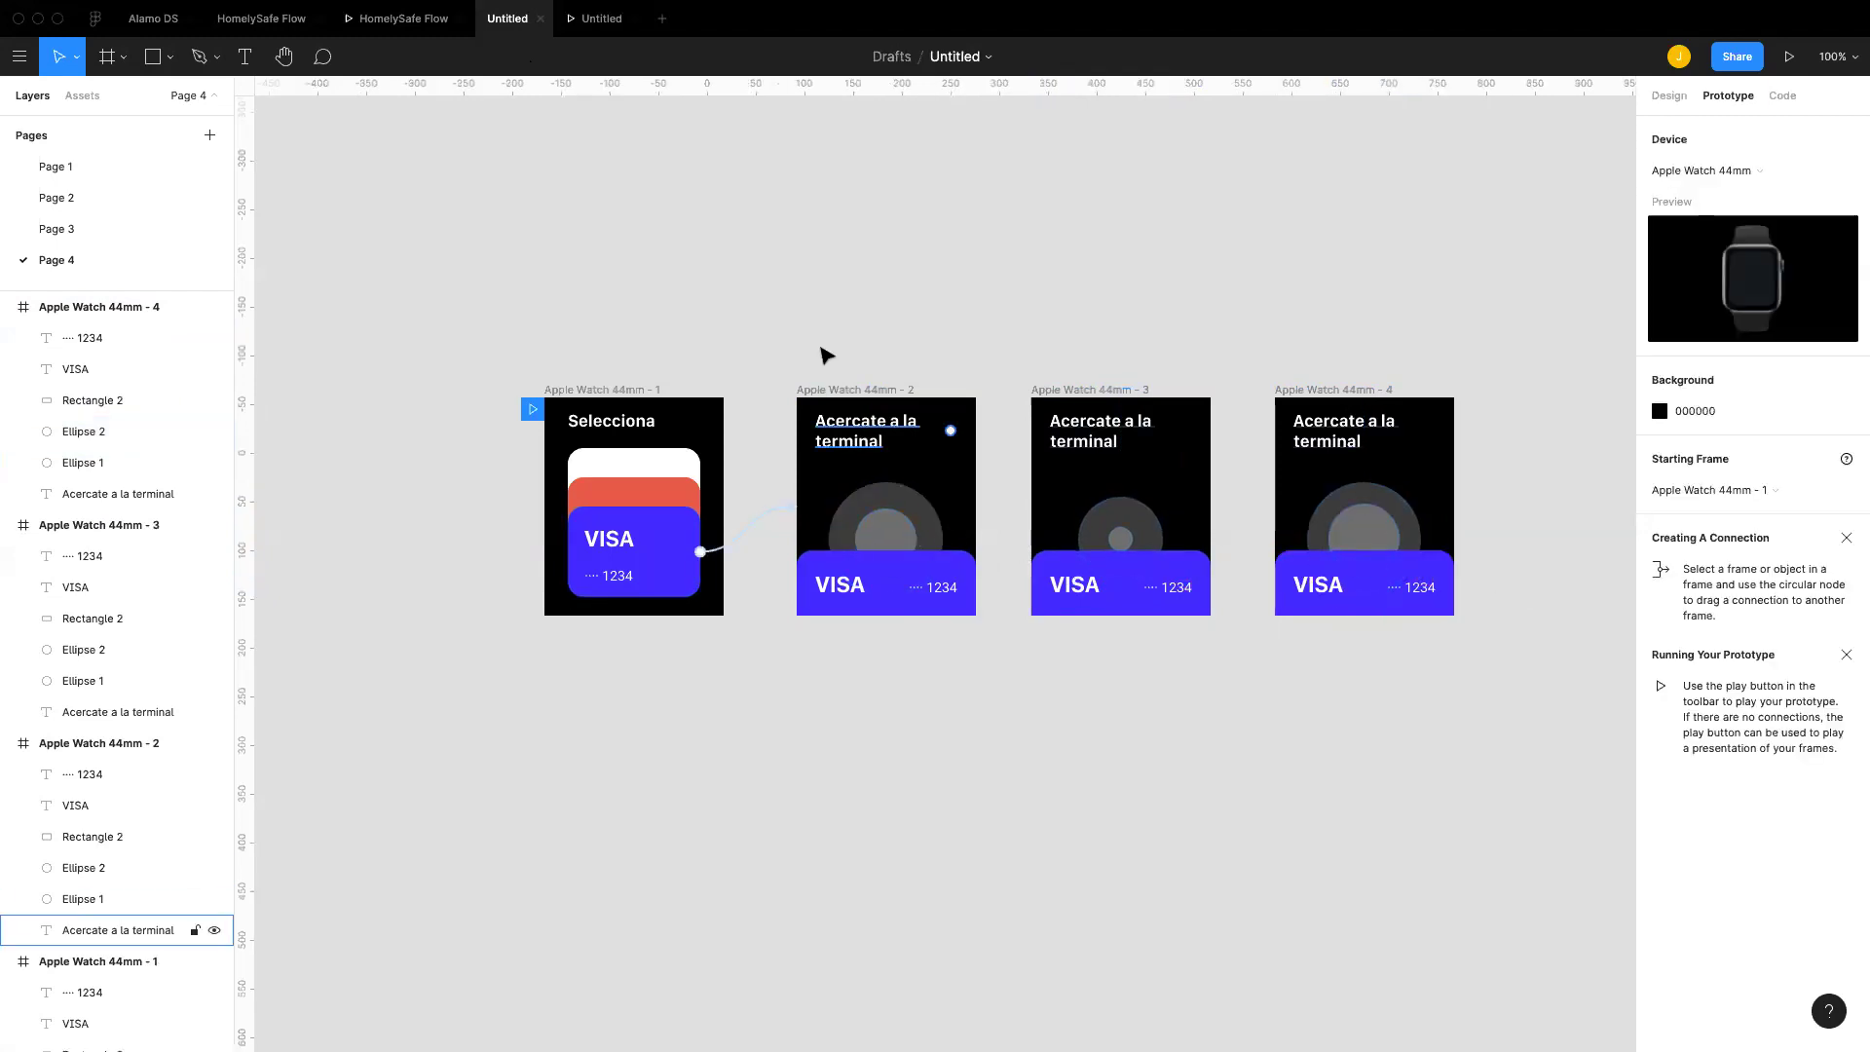
Step: Connect the second frame to the third with an After Delay trigger of 100 ms and a Smart Animate duration of 400 ms
click(848, 388)
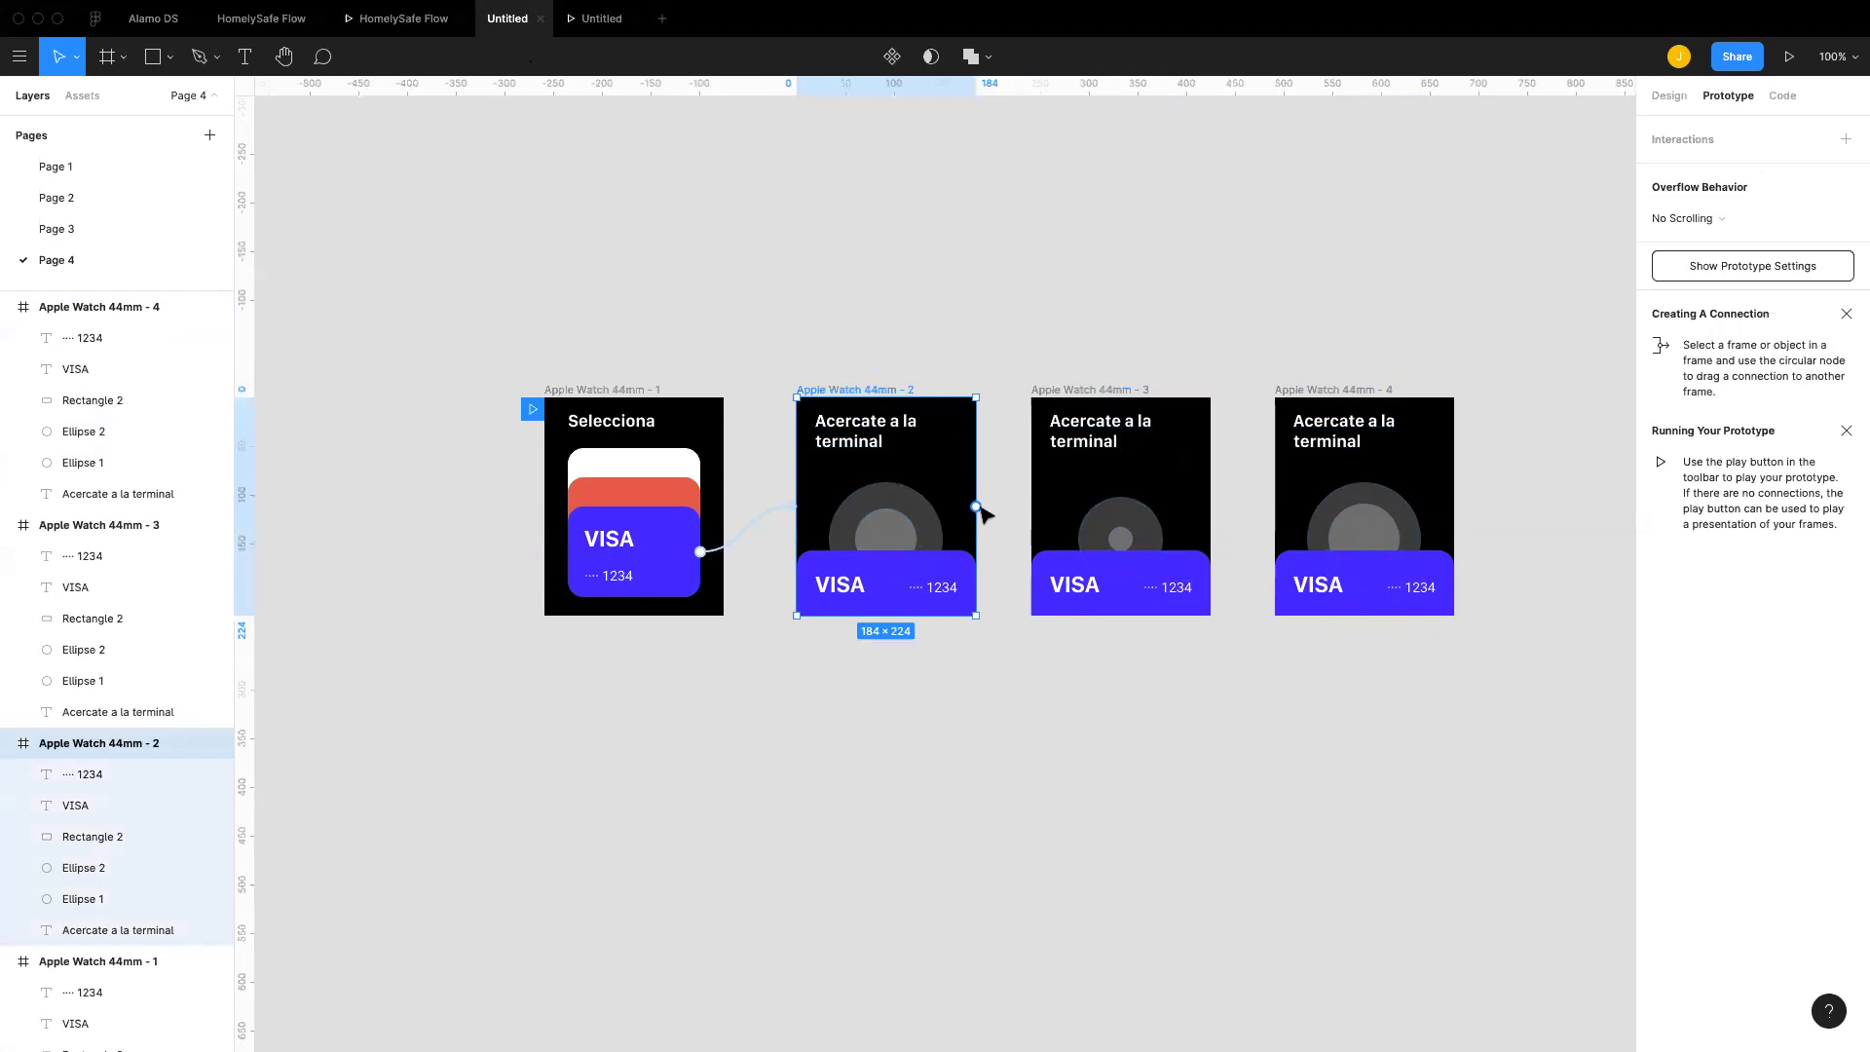
drag(976, 506, 1120, 507)
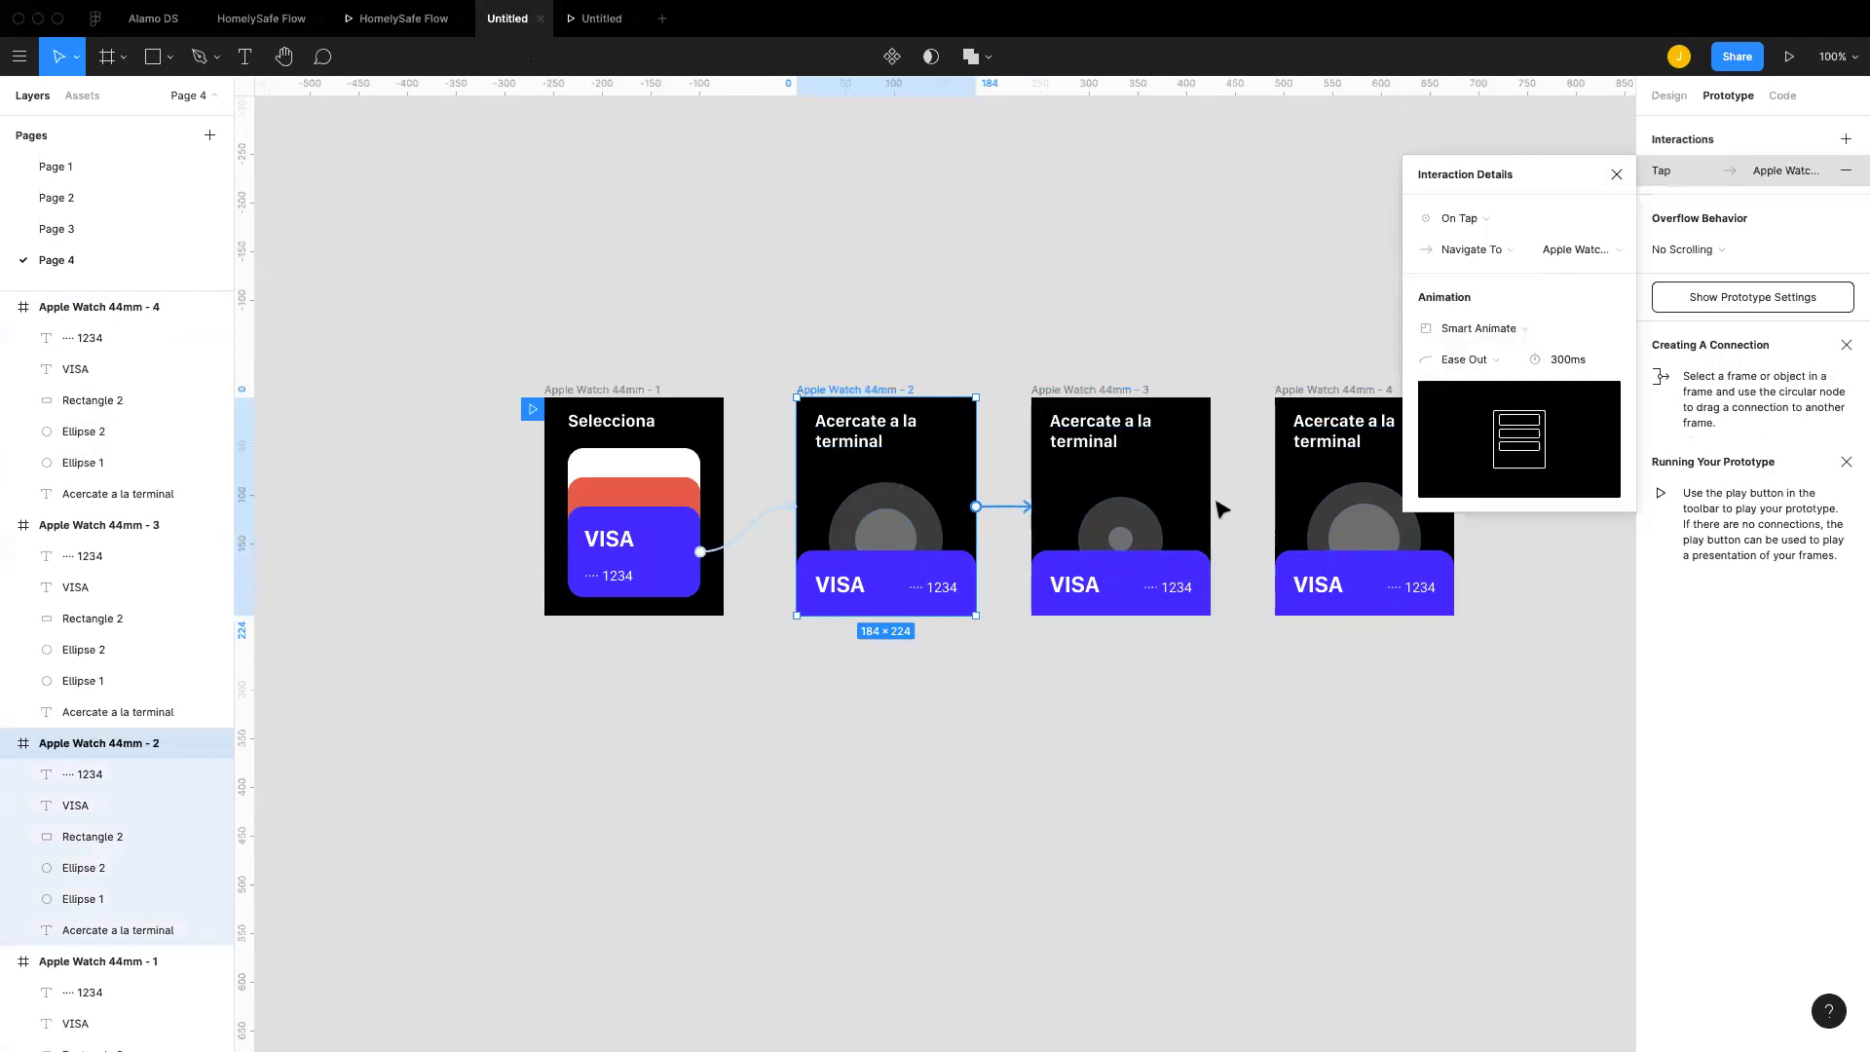
click(1486, 220)
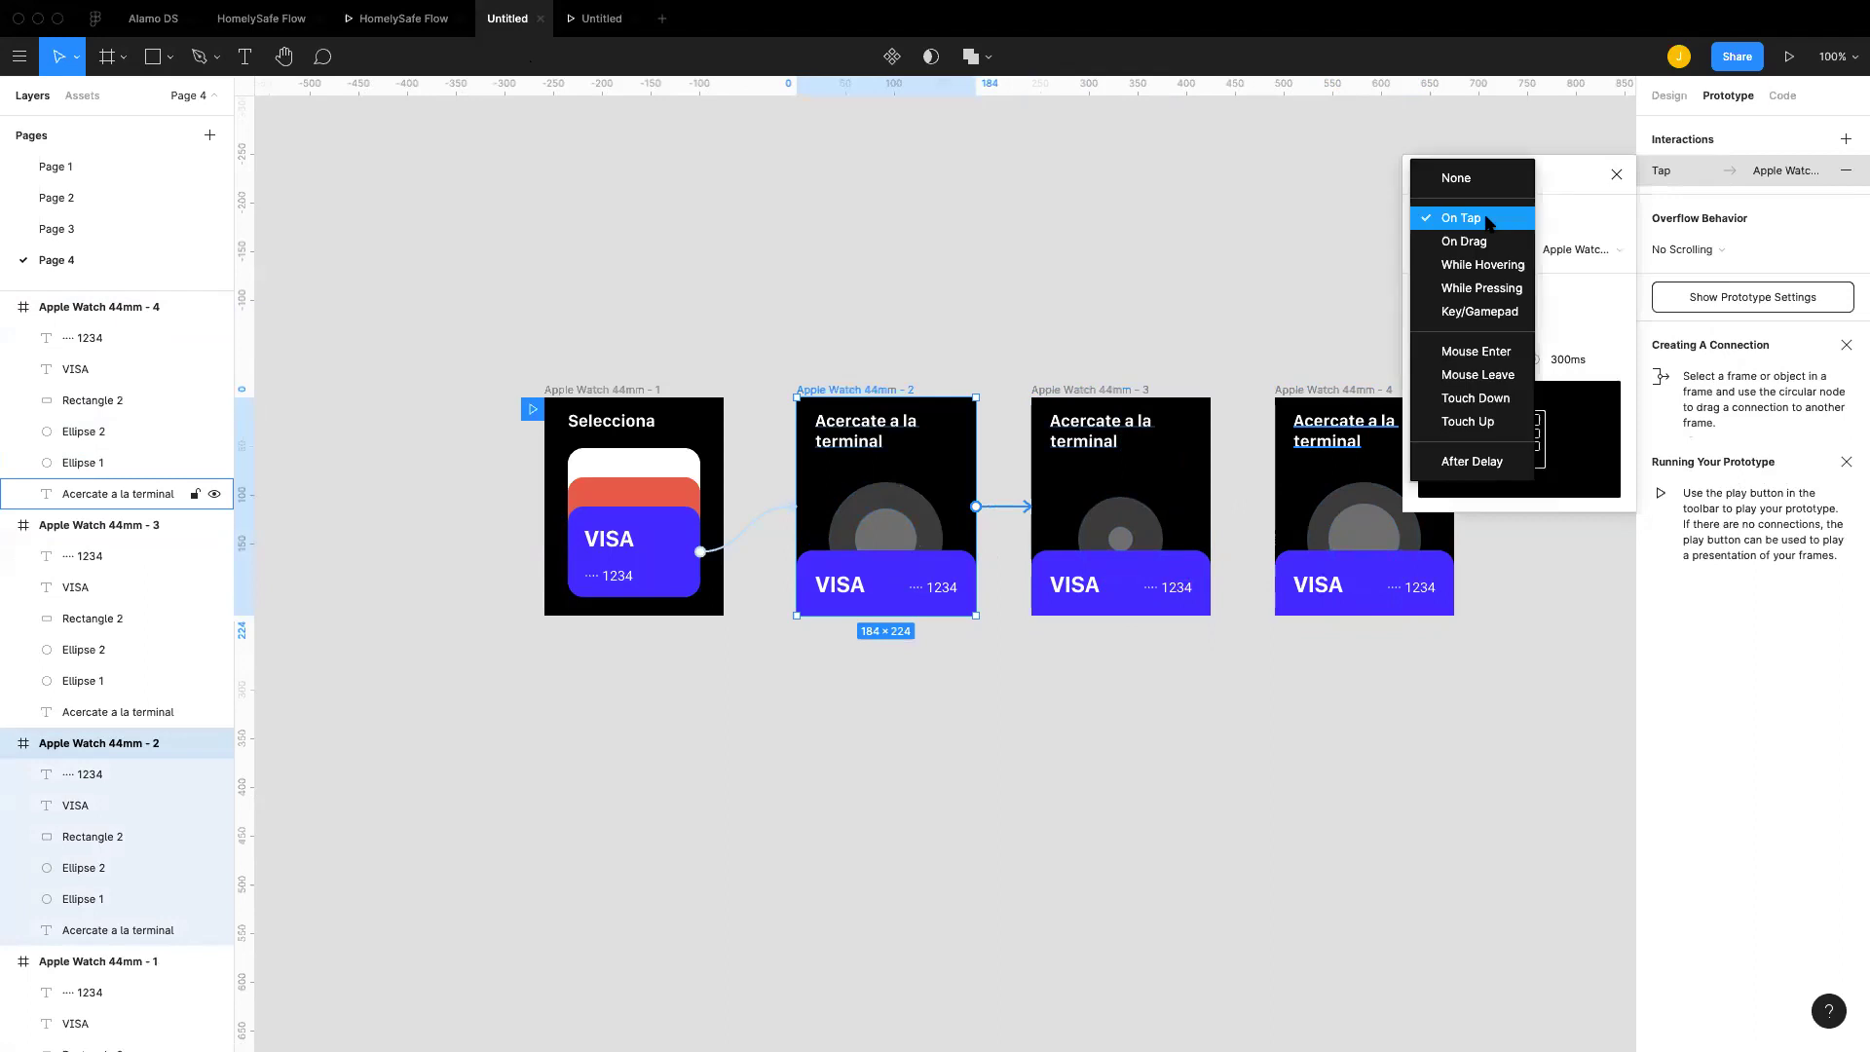
click(1486, 460)
click(1568, 224)
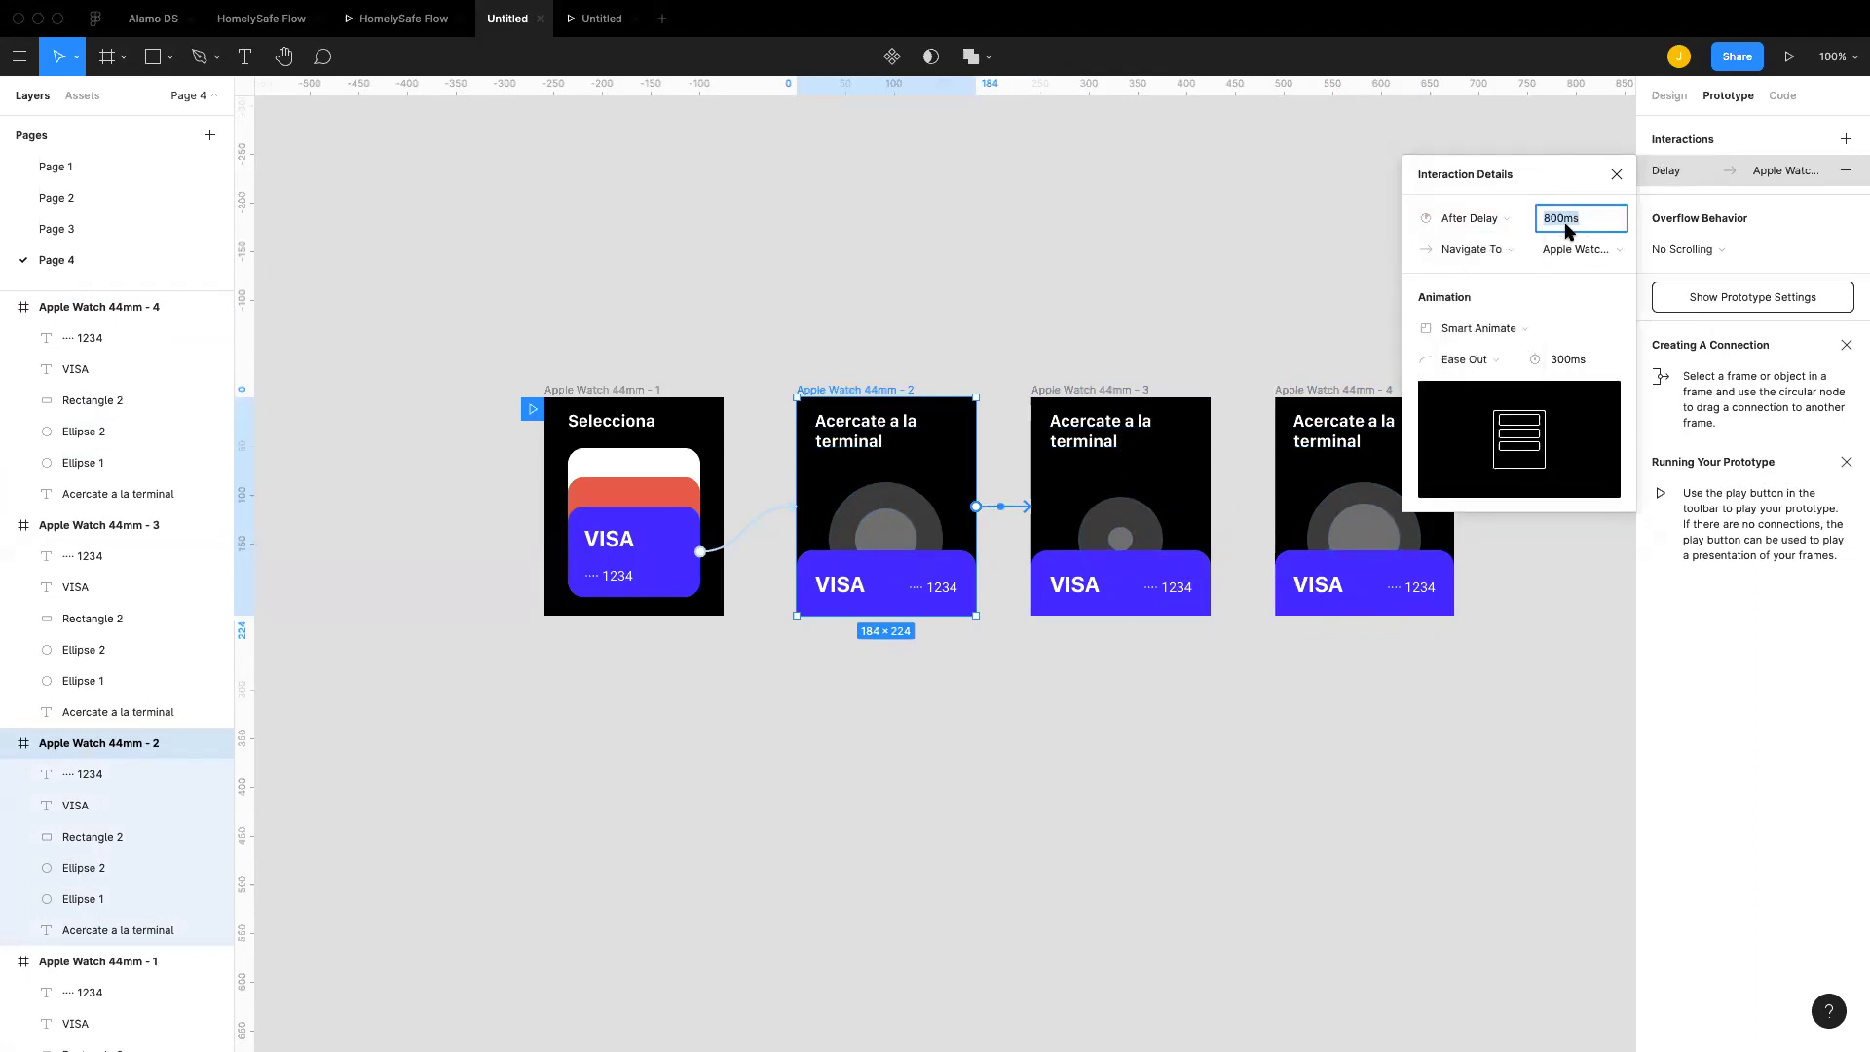
text(100)
key(Tab)
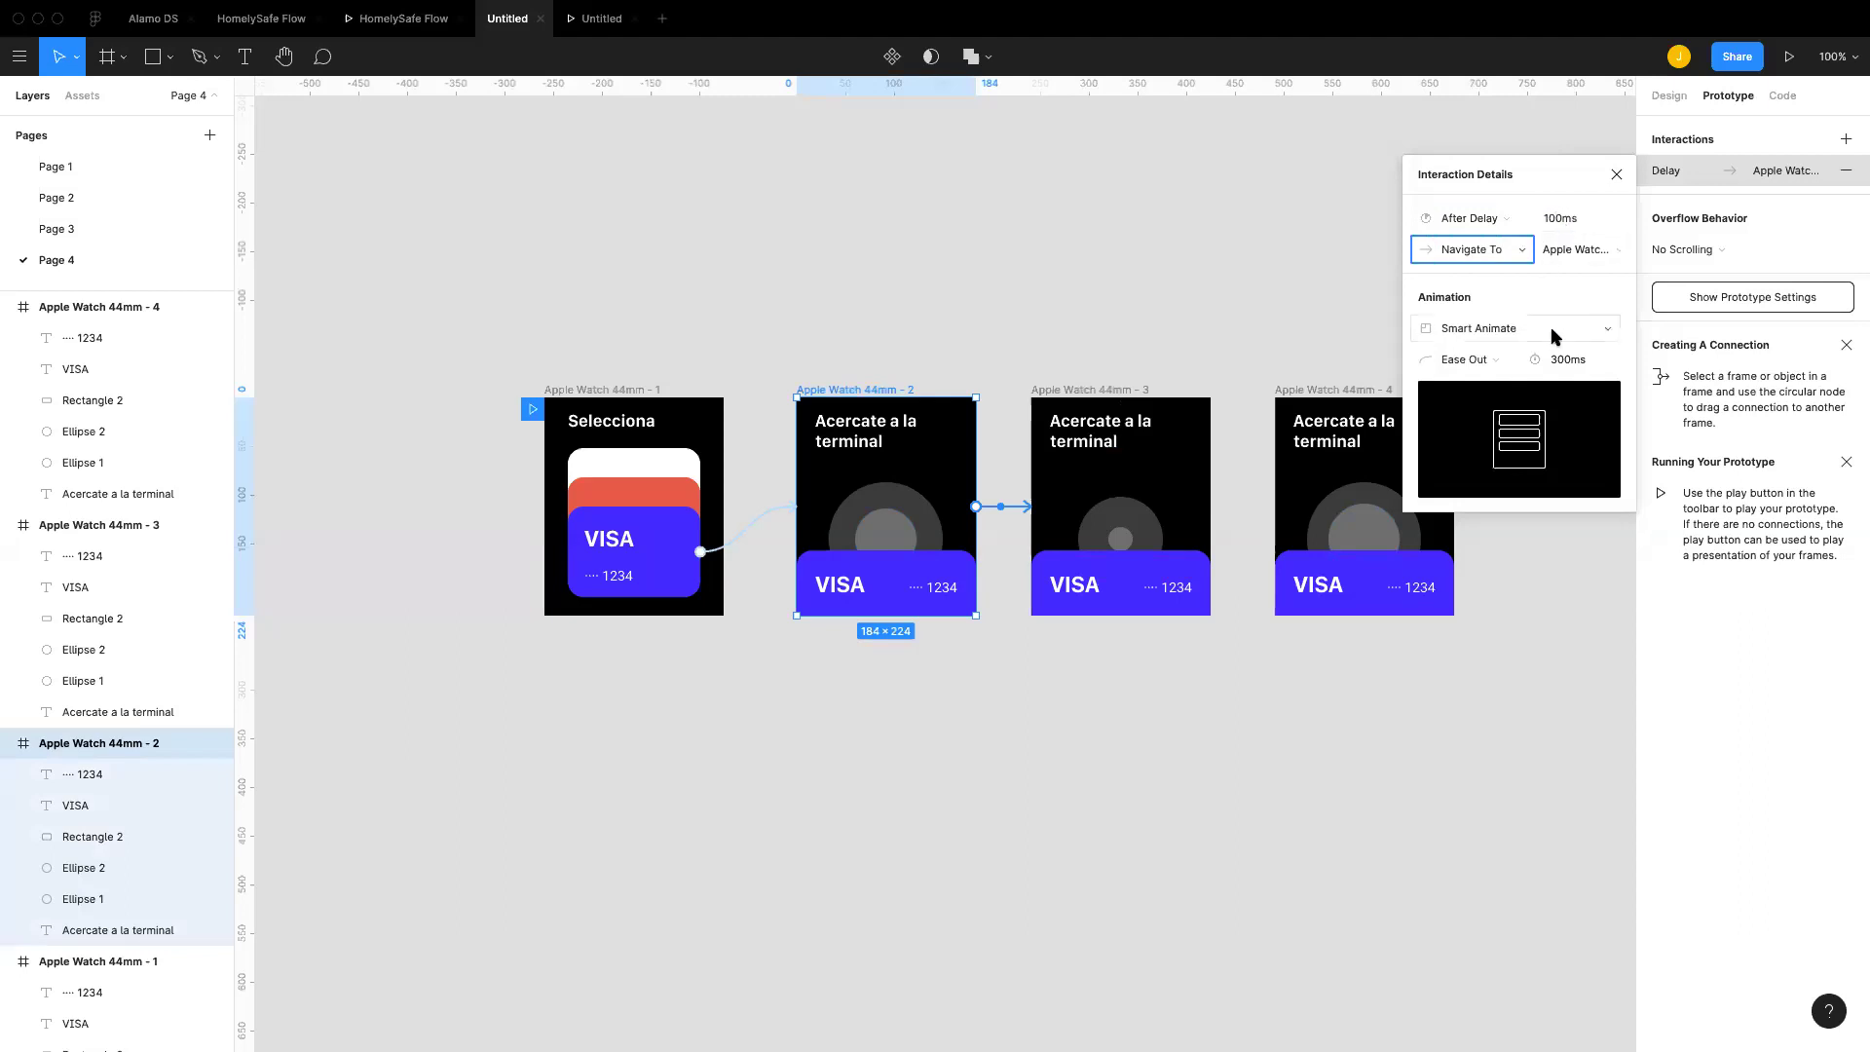
click(1572, 362)
text(400)
key(Return)
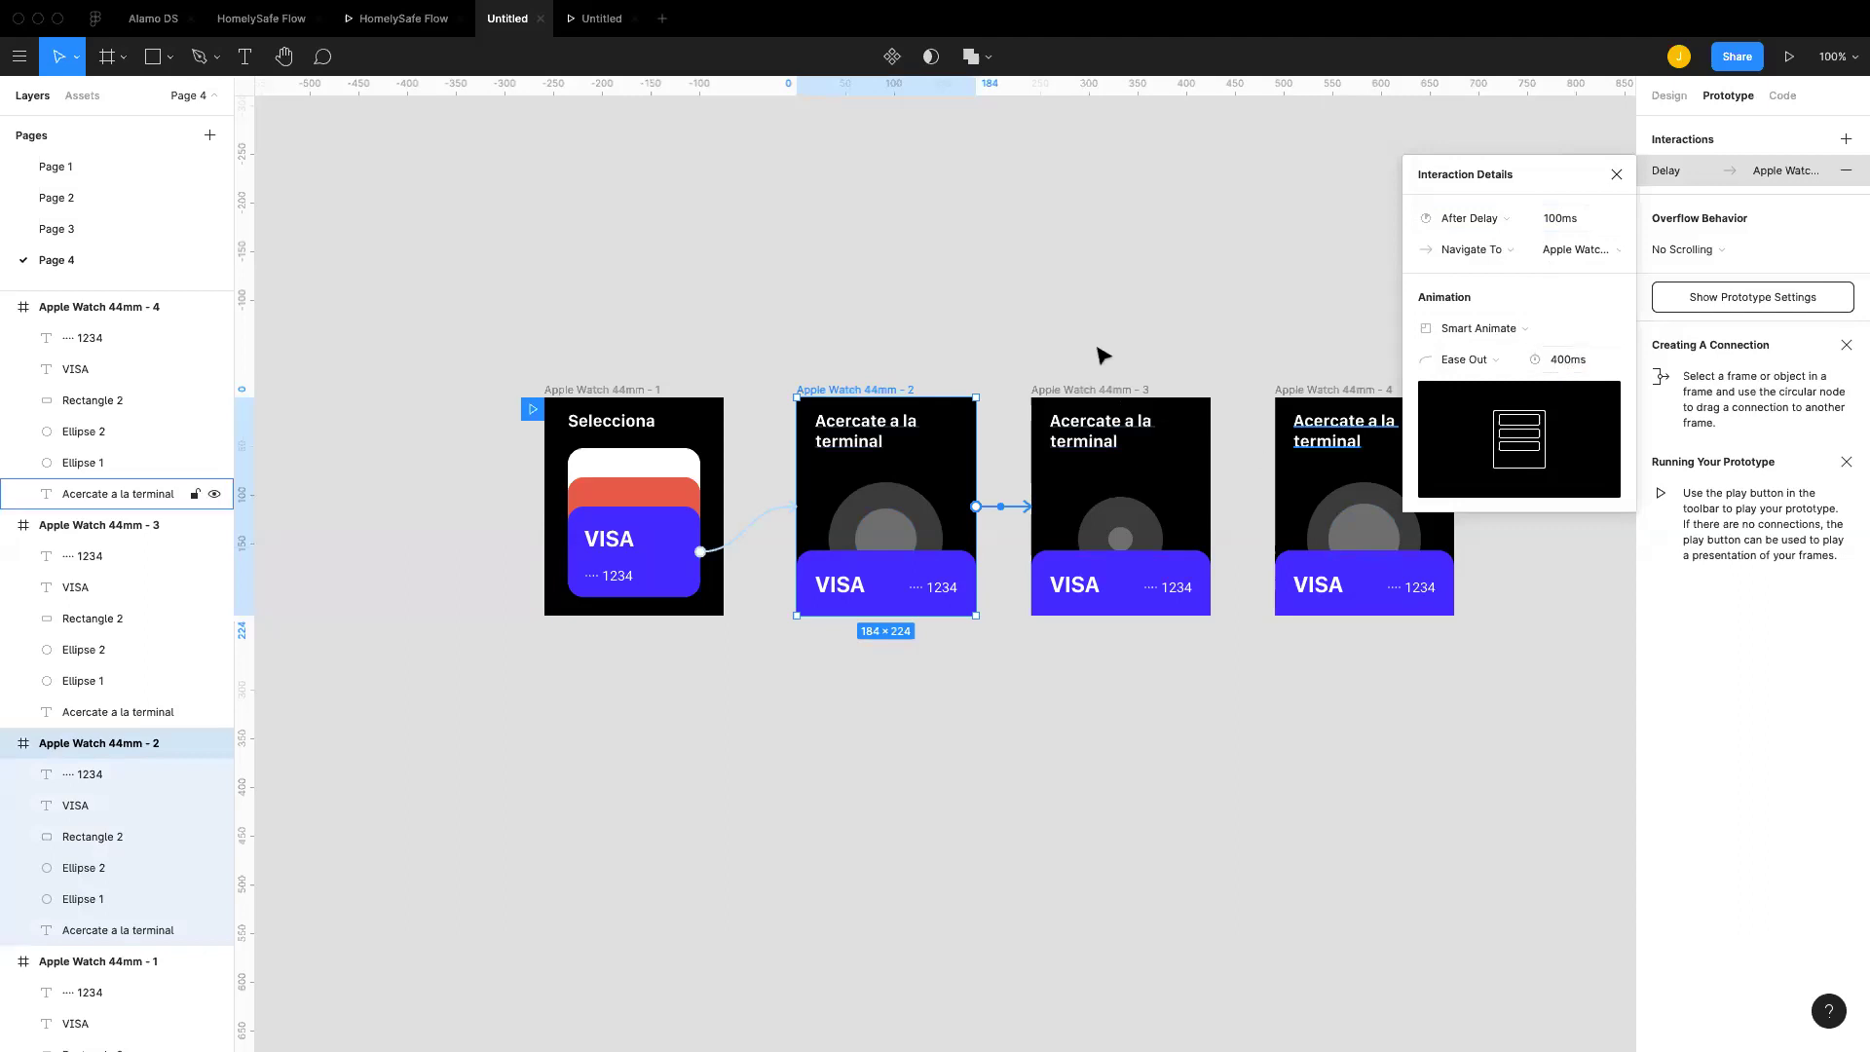
Step: Connect the third frame to the fourth with an After Delay trigger of 100 ms, keeping the Smart Animate transition
drag(1211, 506, 1271, 506)
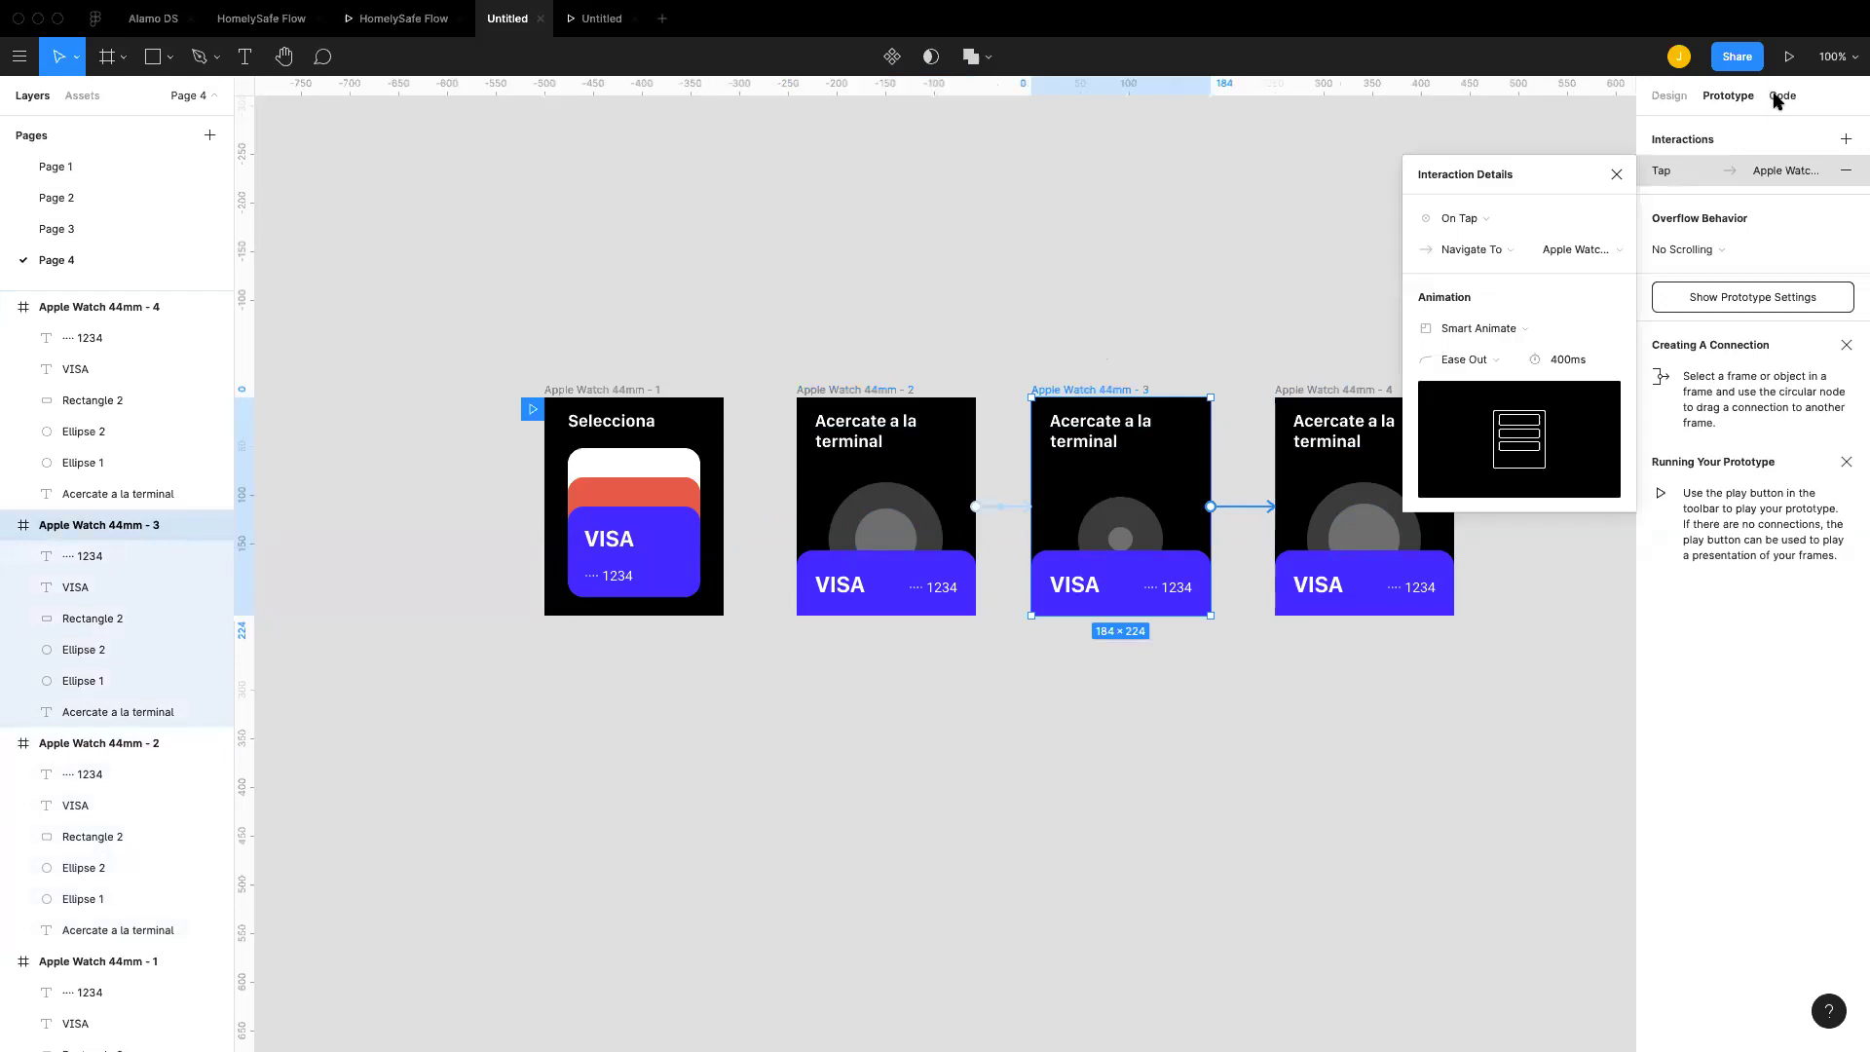
click(1466, 230)
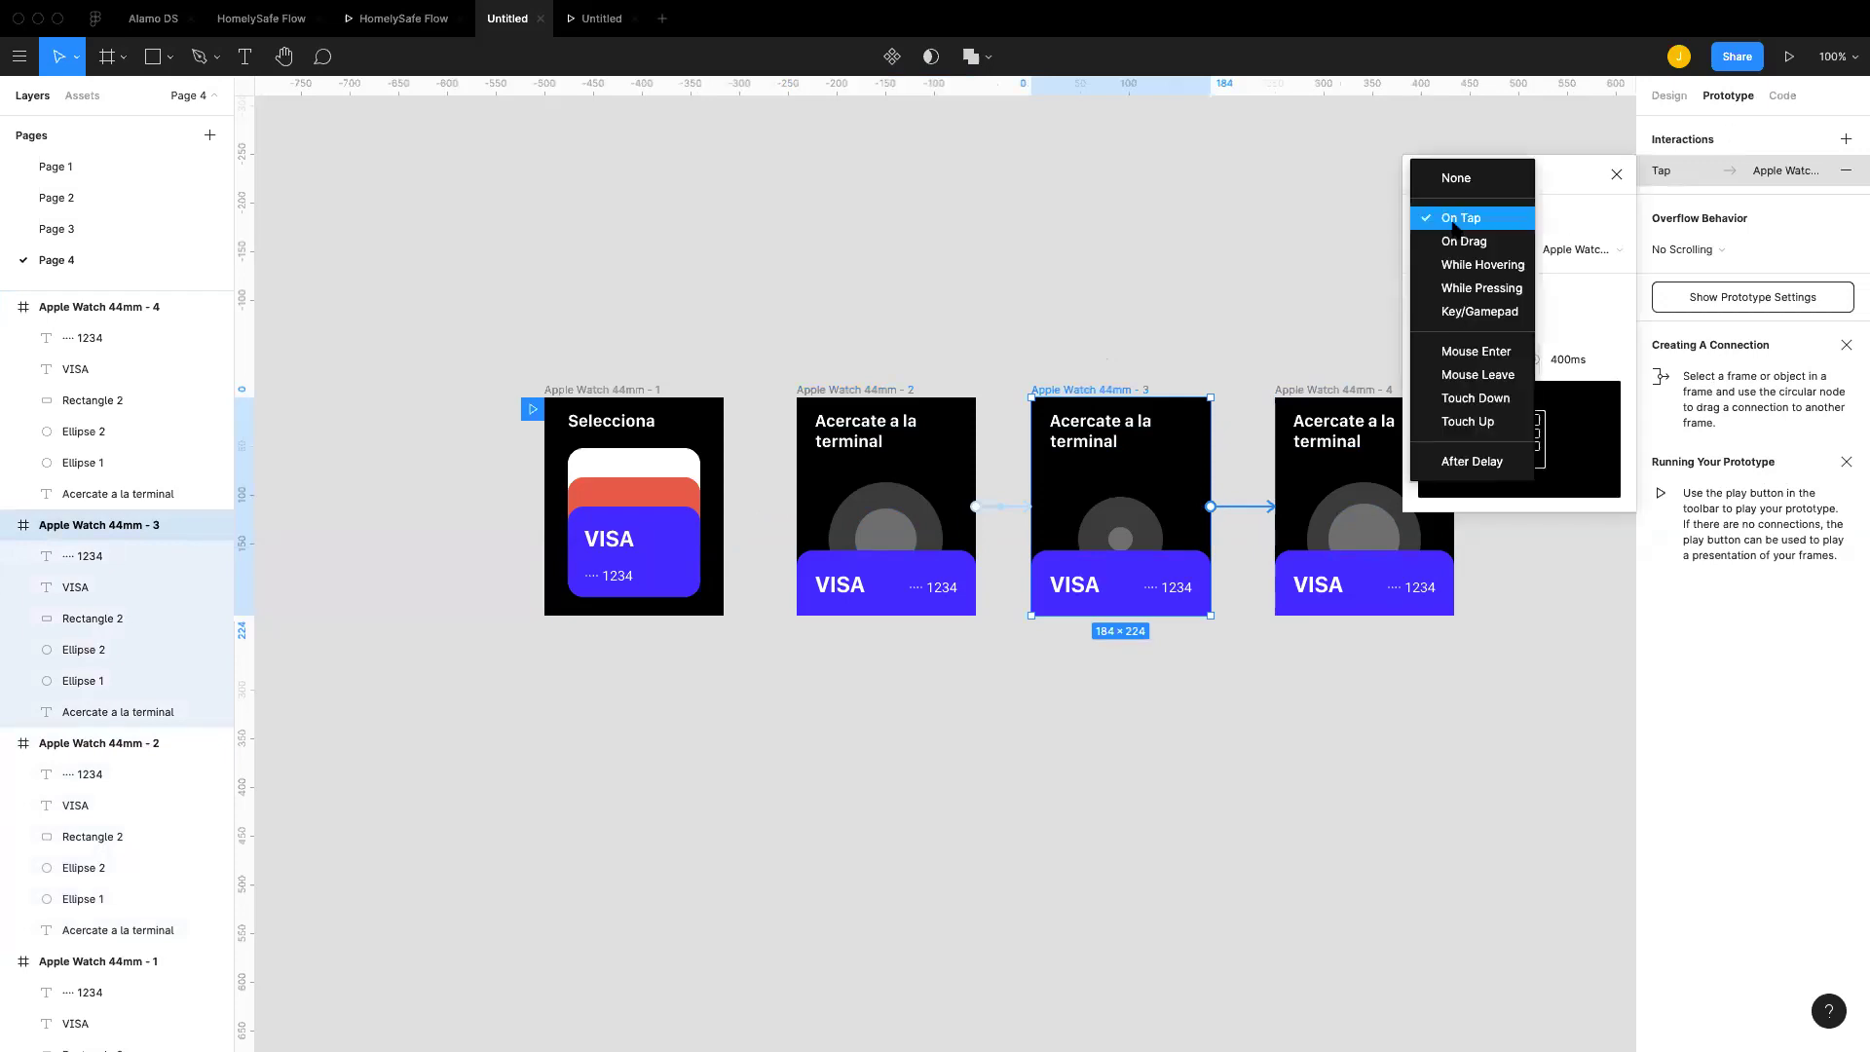
click(1471, 460)
click(1574, 220)
text(100)
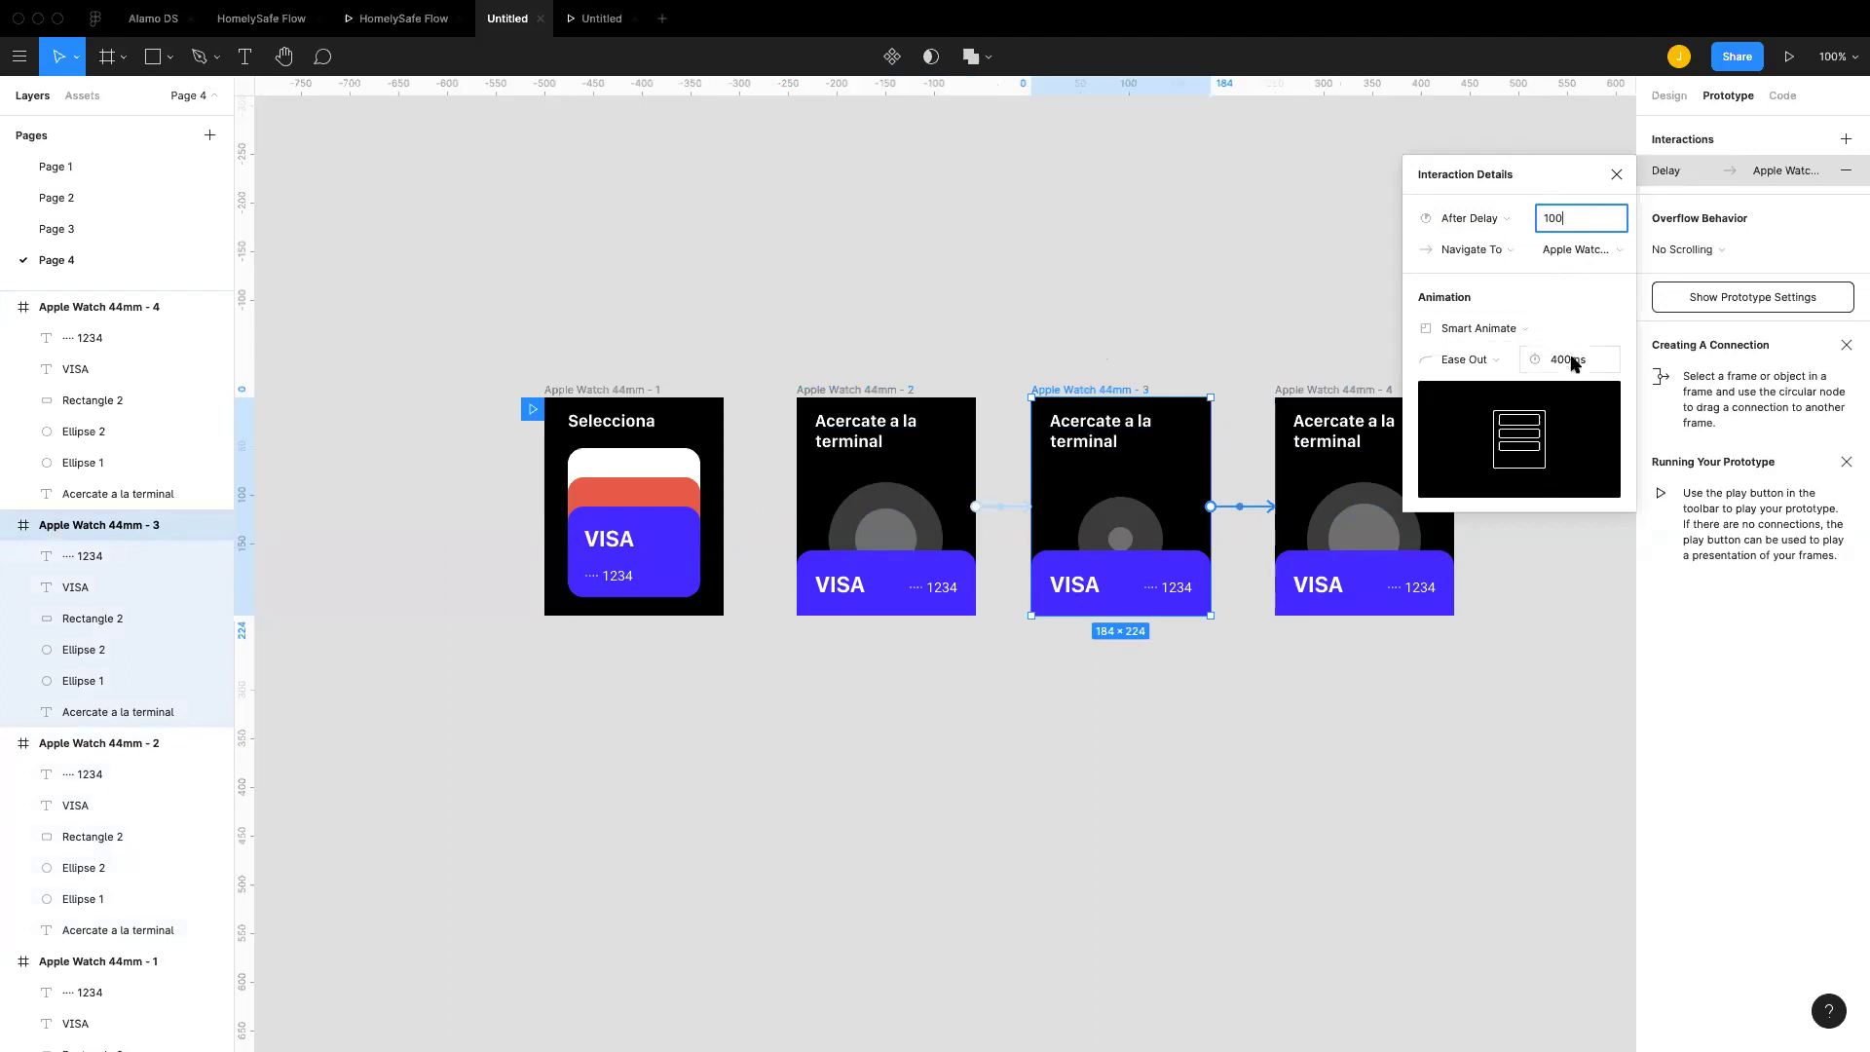
click(1568, 359)
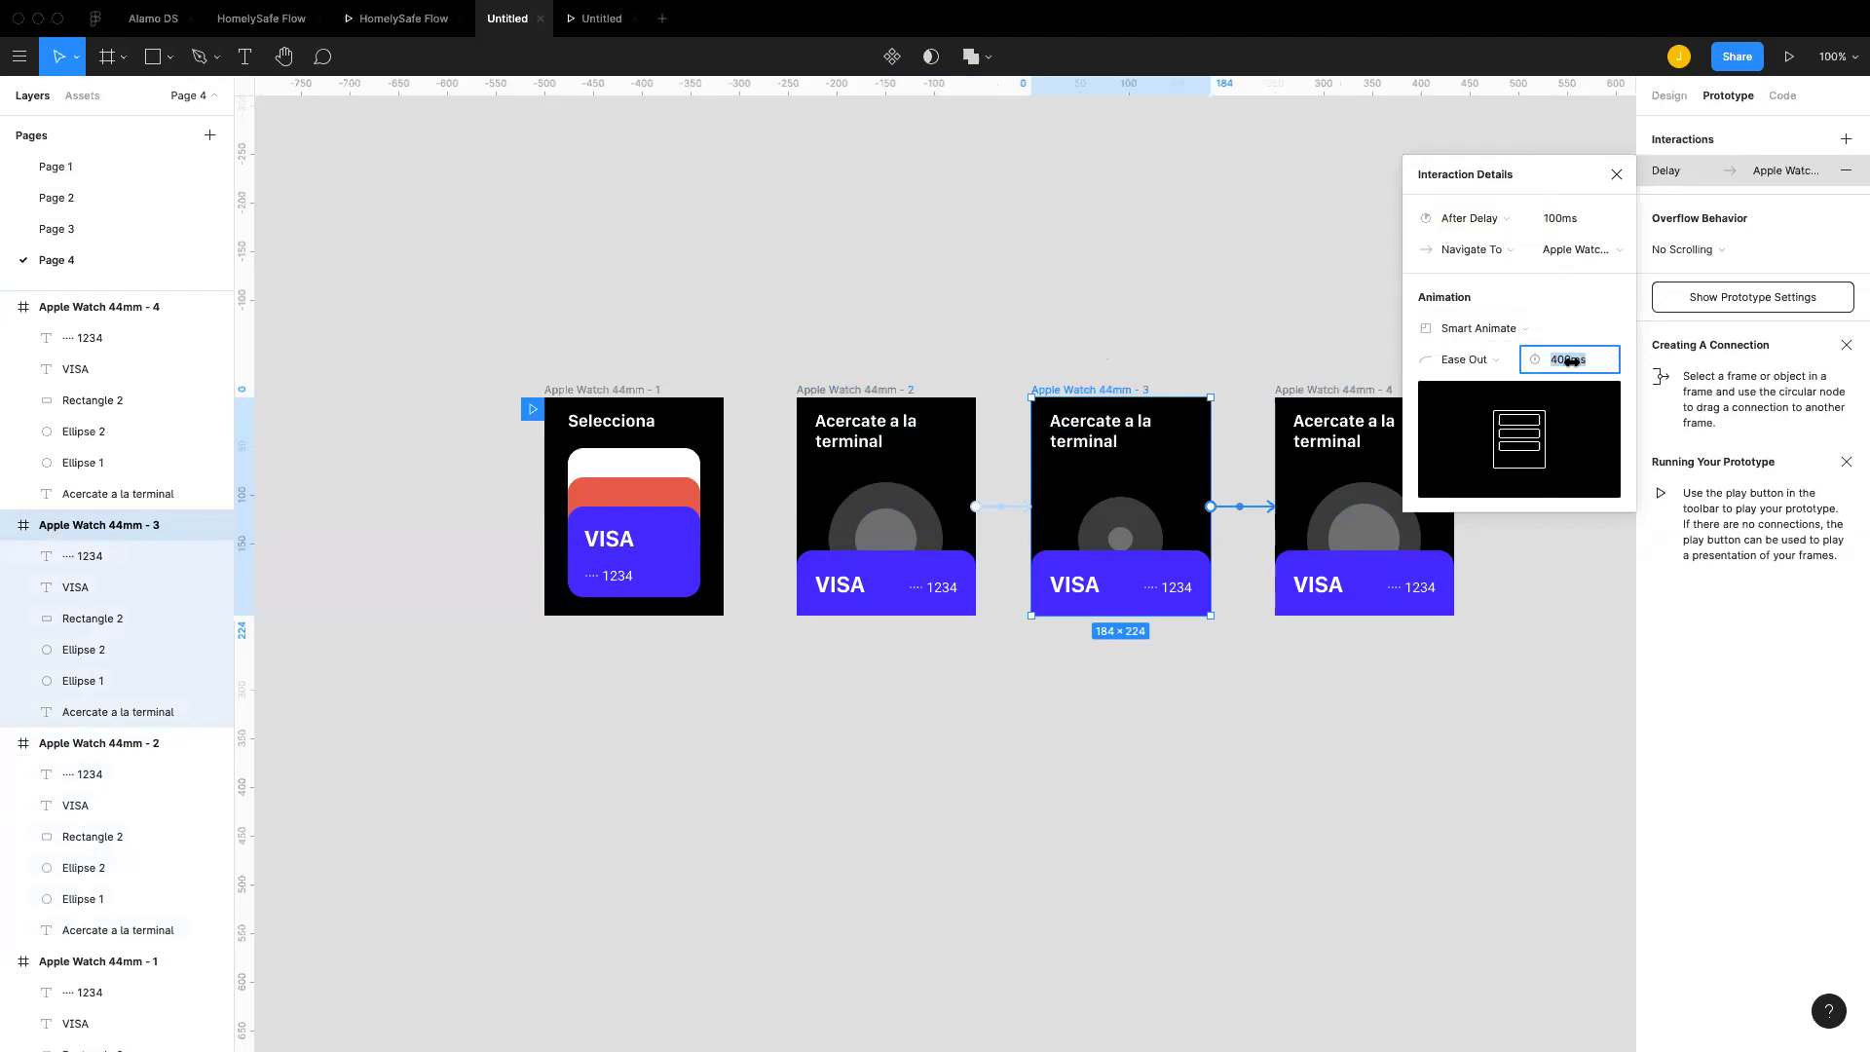
click(1372, 325)
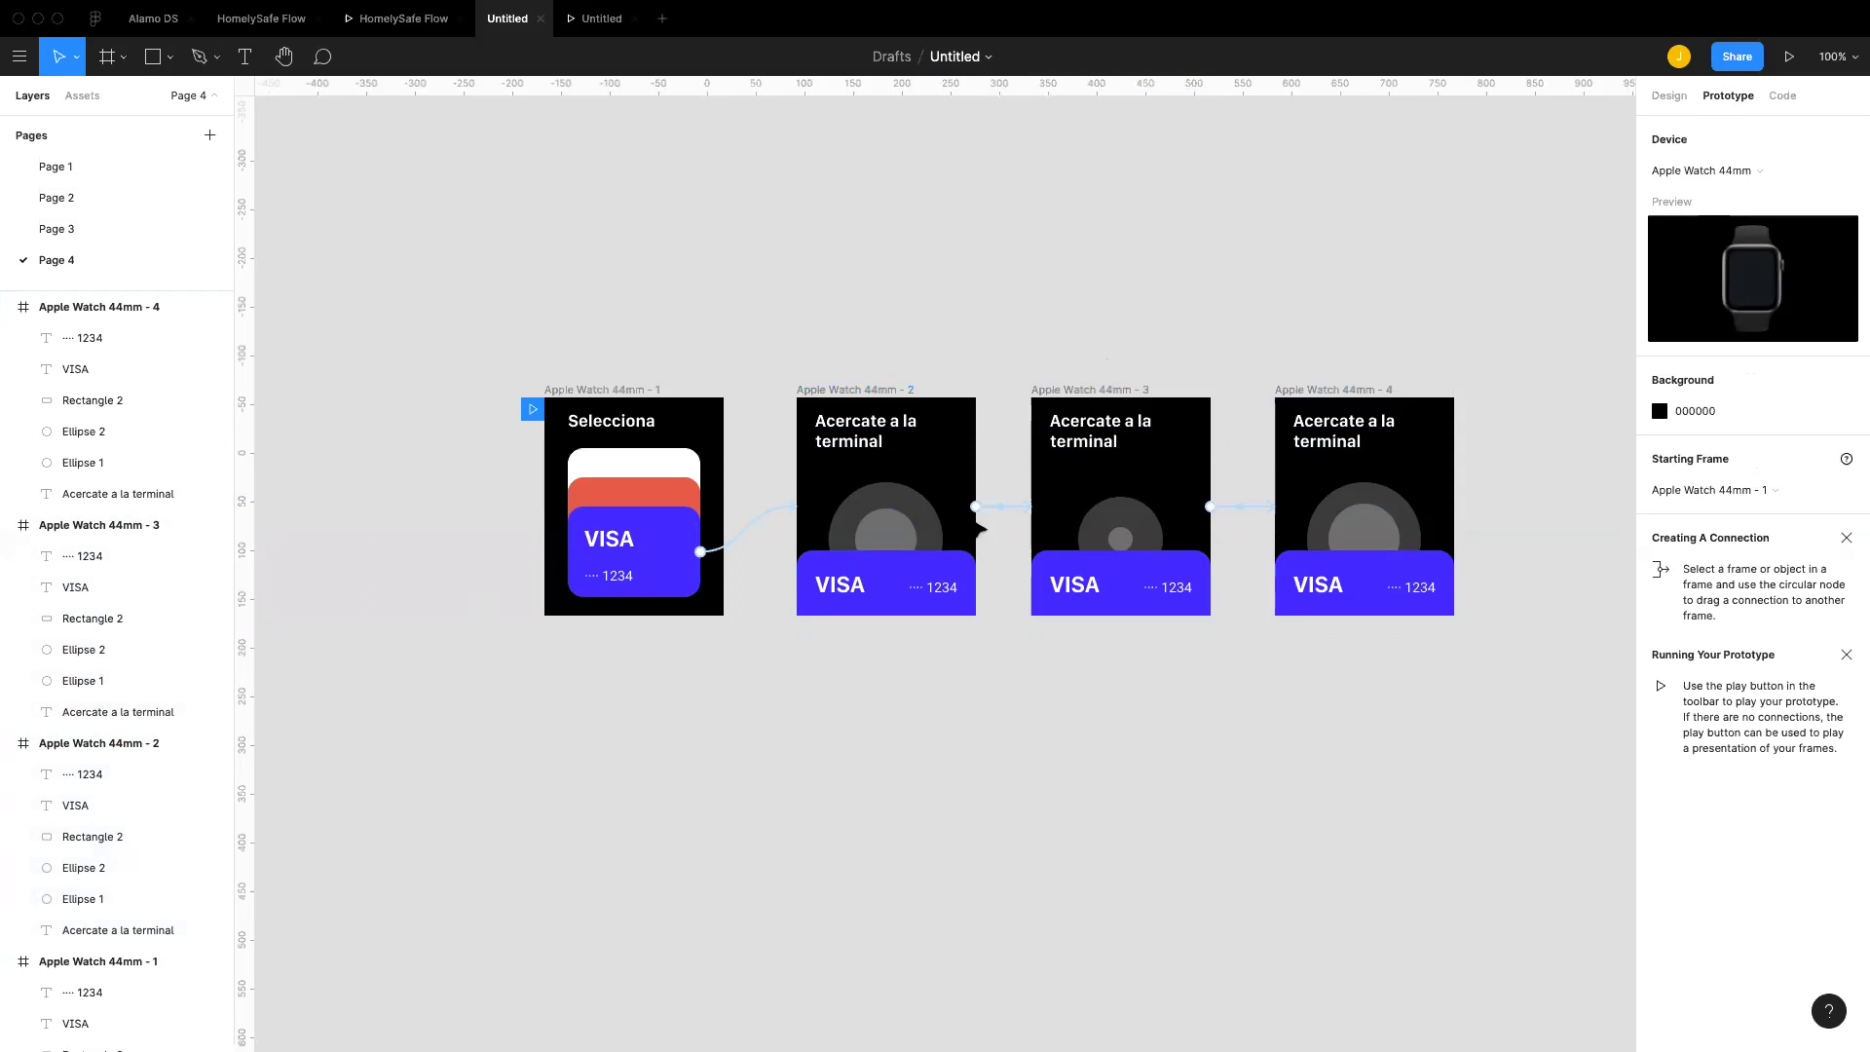
Step: Set the Smart Animate duration of the connection from the second frame to the third to 600 ms
click(977, 508)
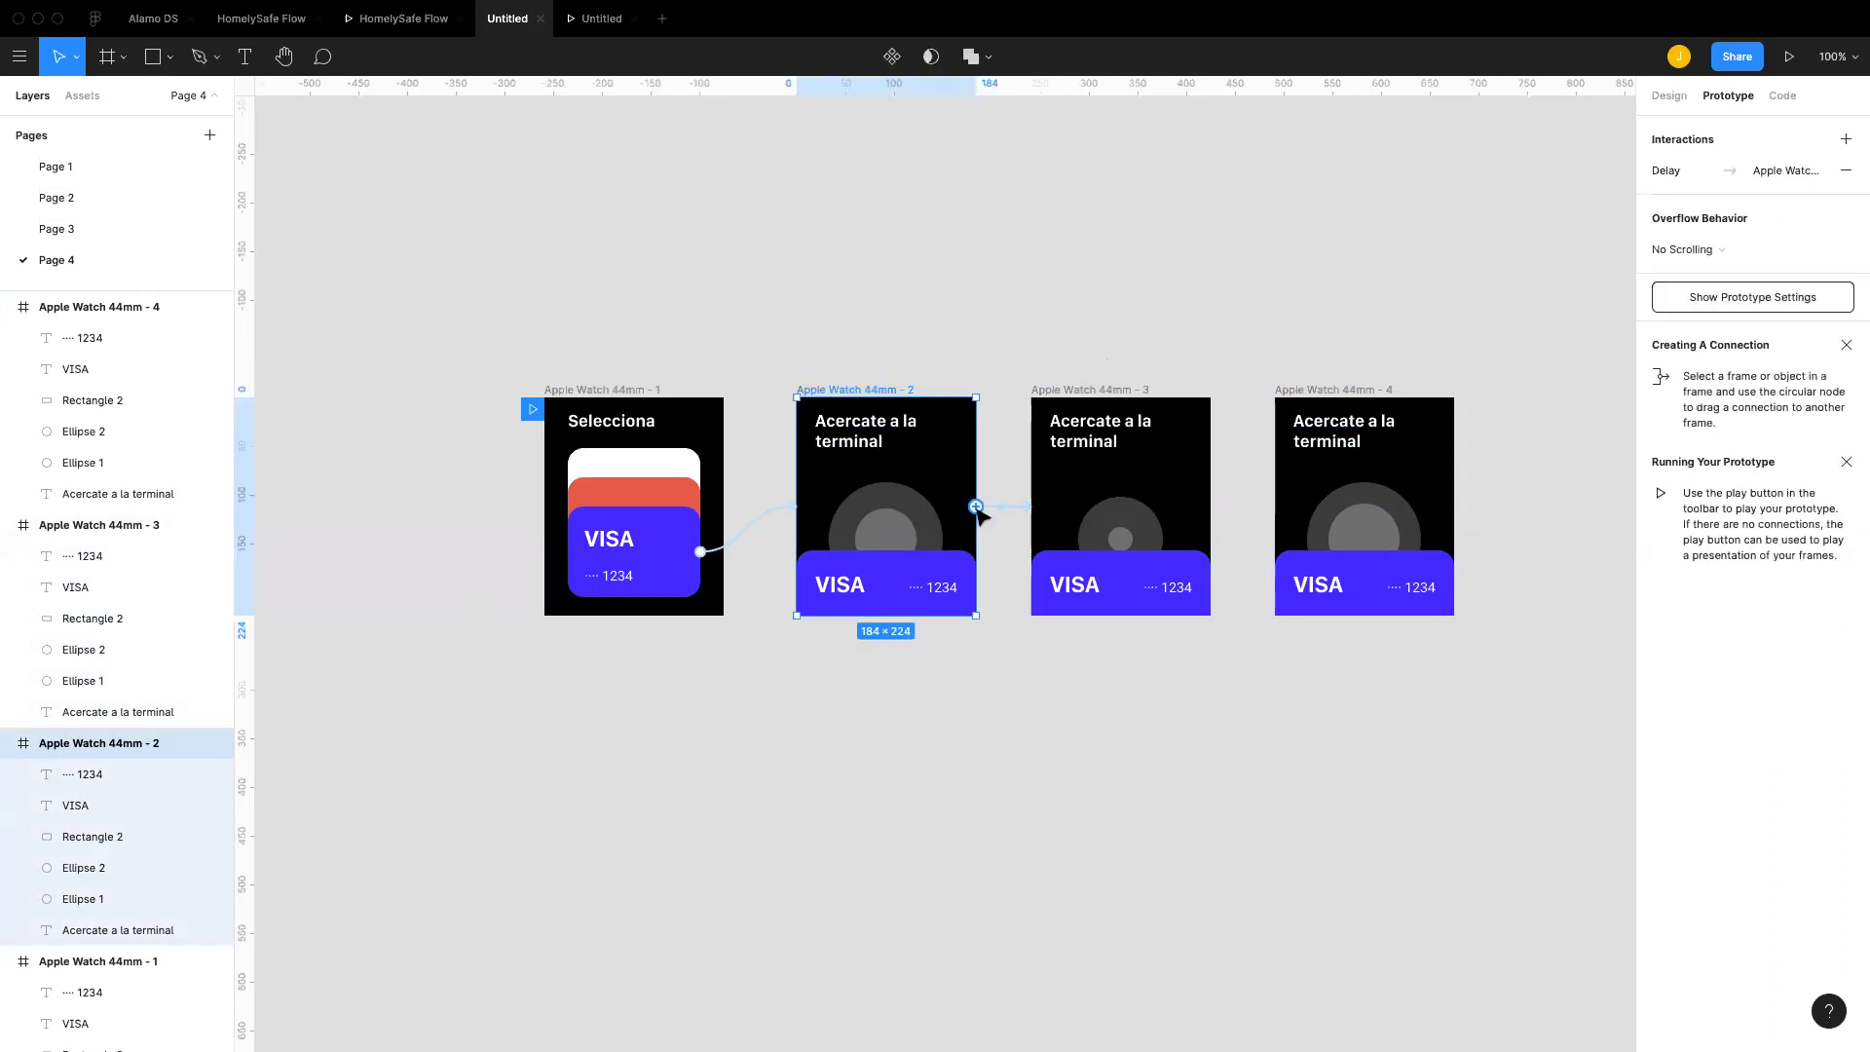
click(1744, 171)
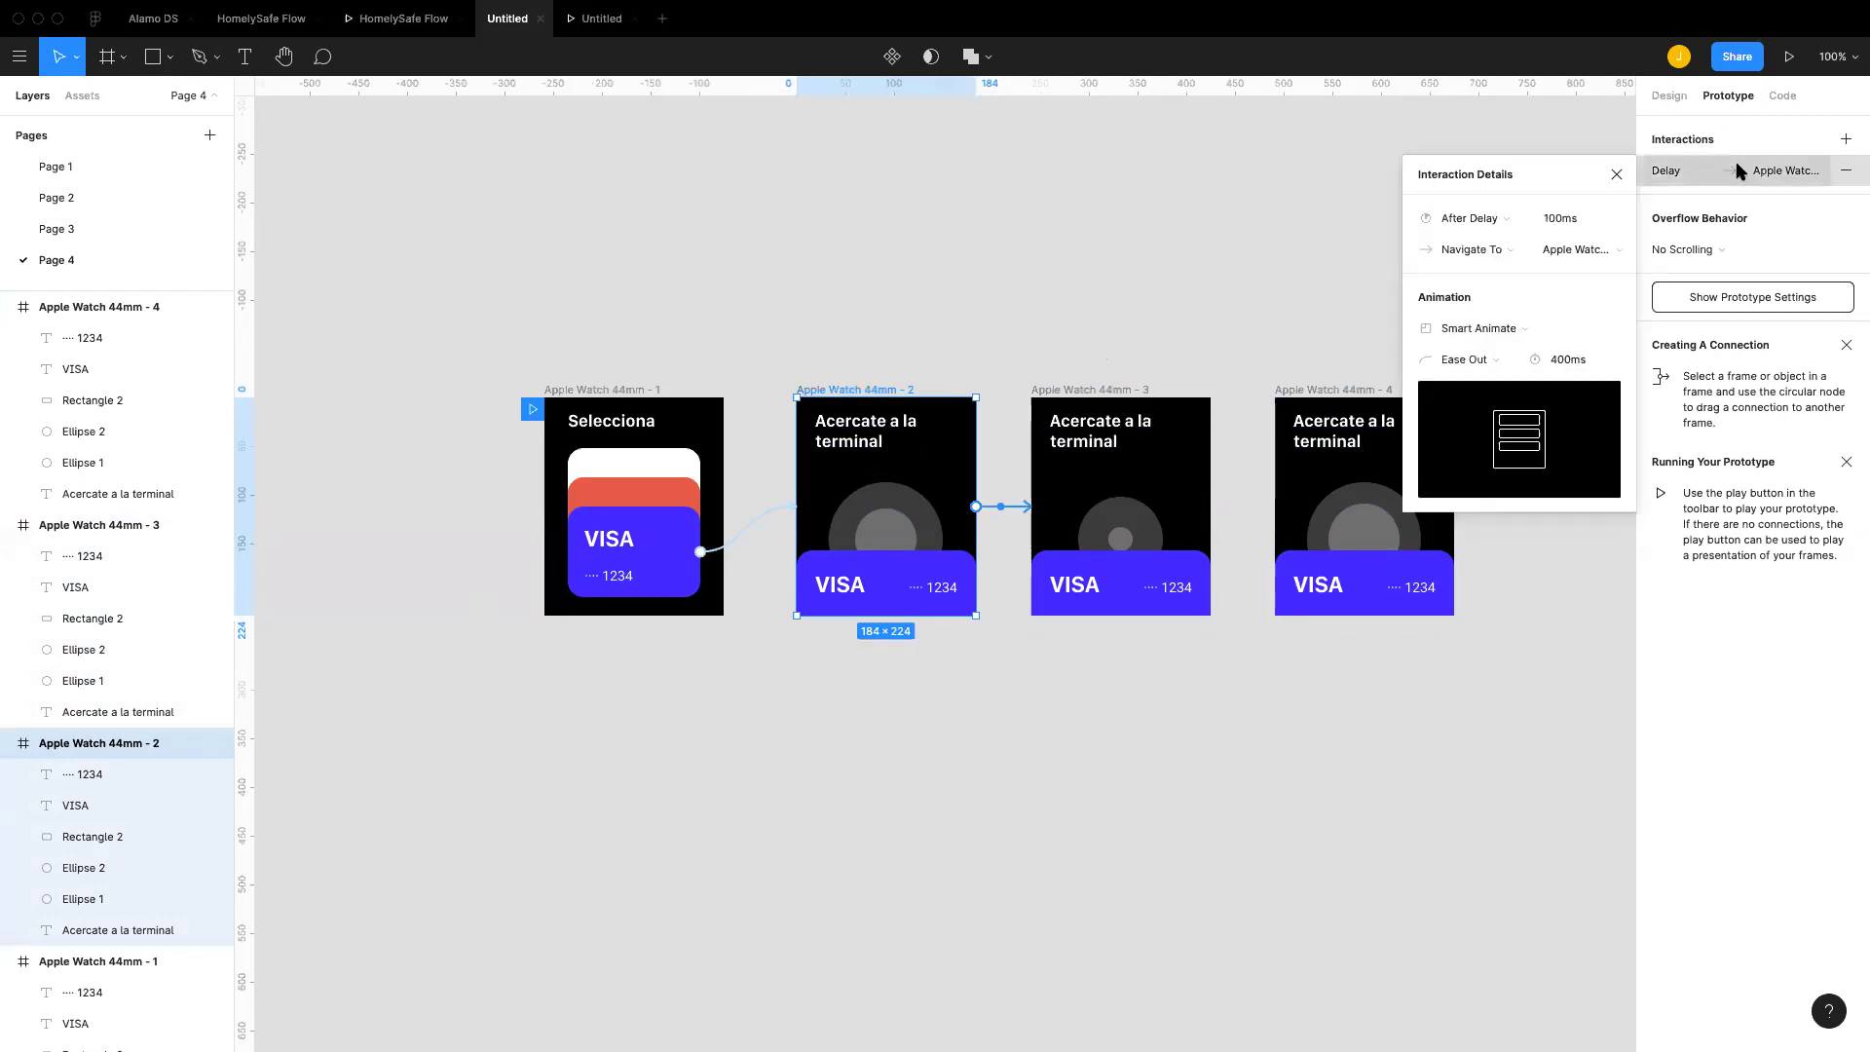
click(1563, 362)
text(600)
text(ms)
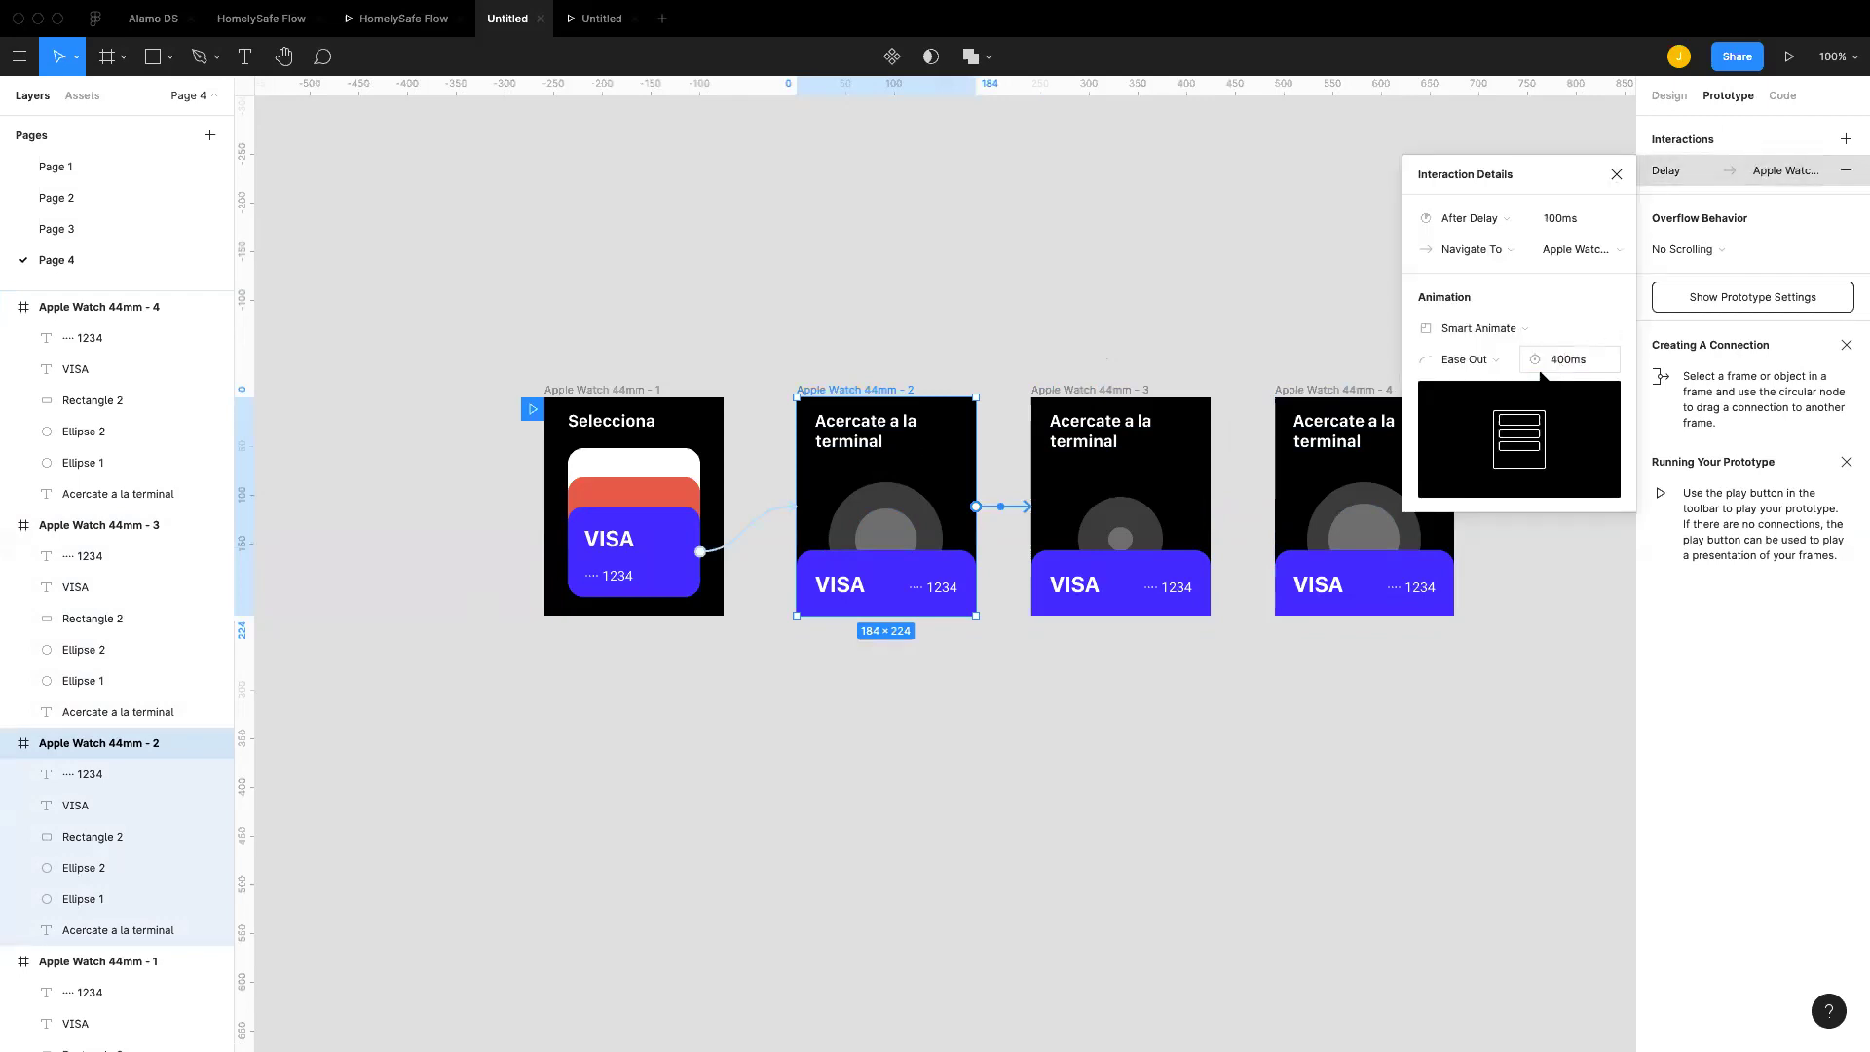
Step: Set the Smart Animate duration of the connection from the third frame to the fourth to 600 ms
click(1188, 501)
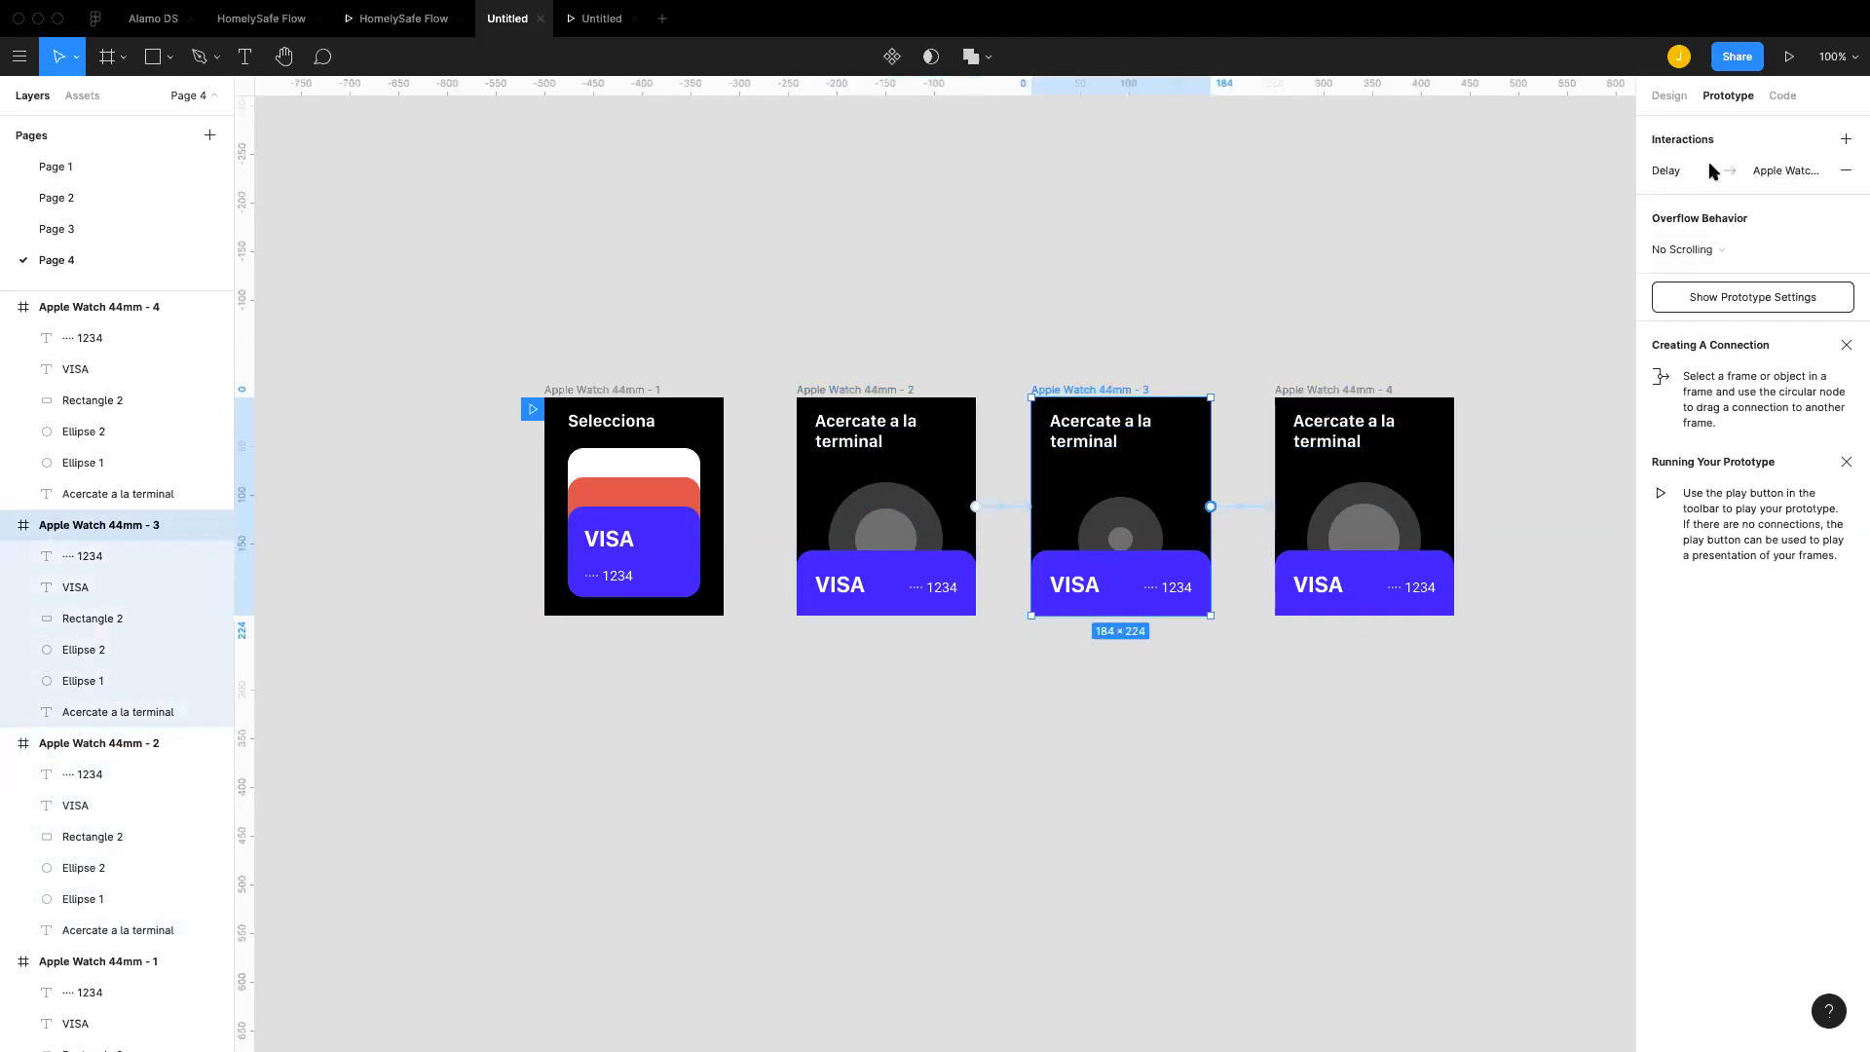
click(1661, 170)
click(1579, 357)
text(600)
key(Return)
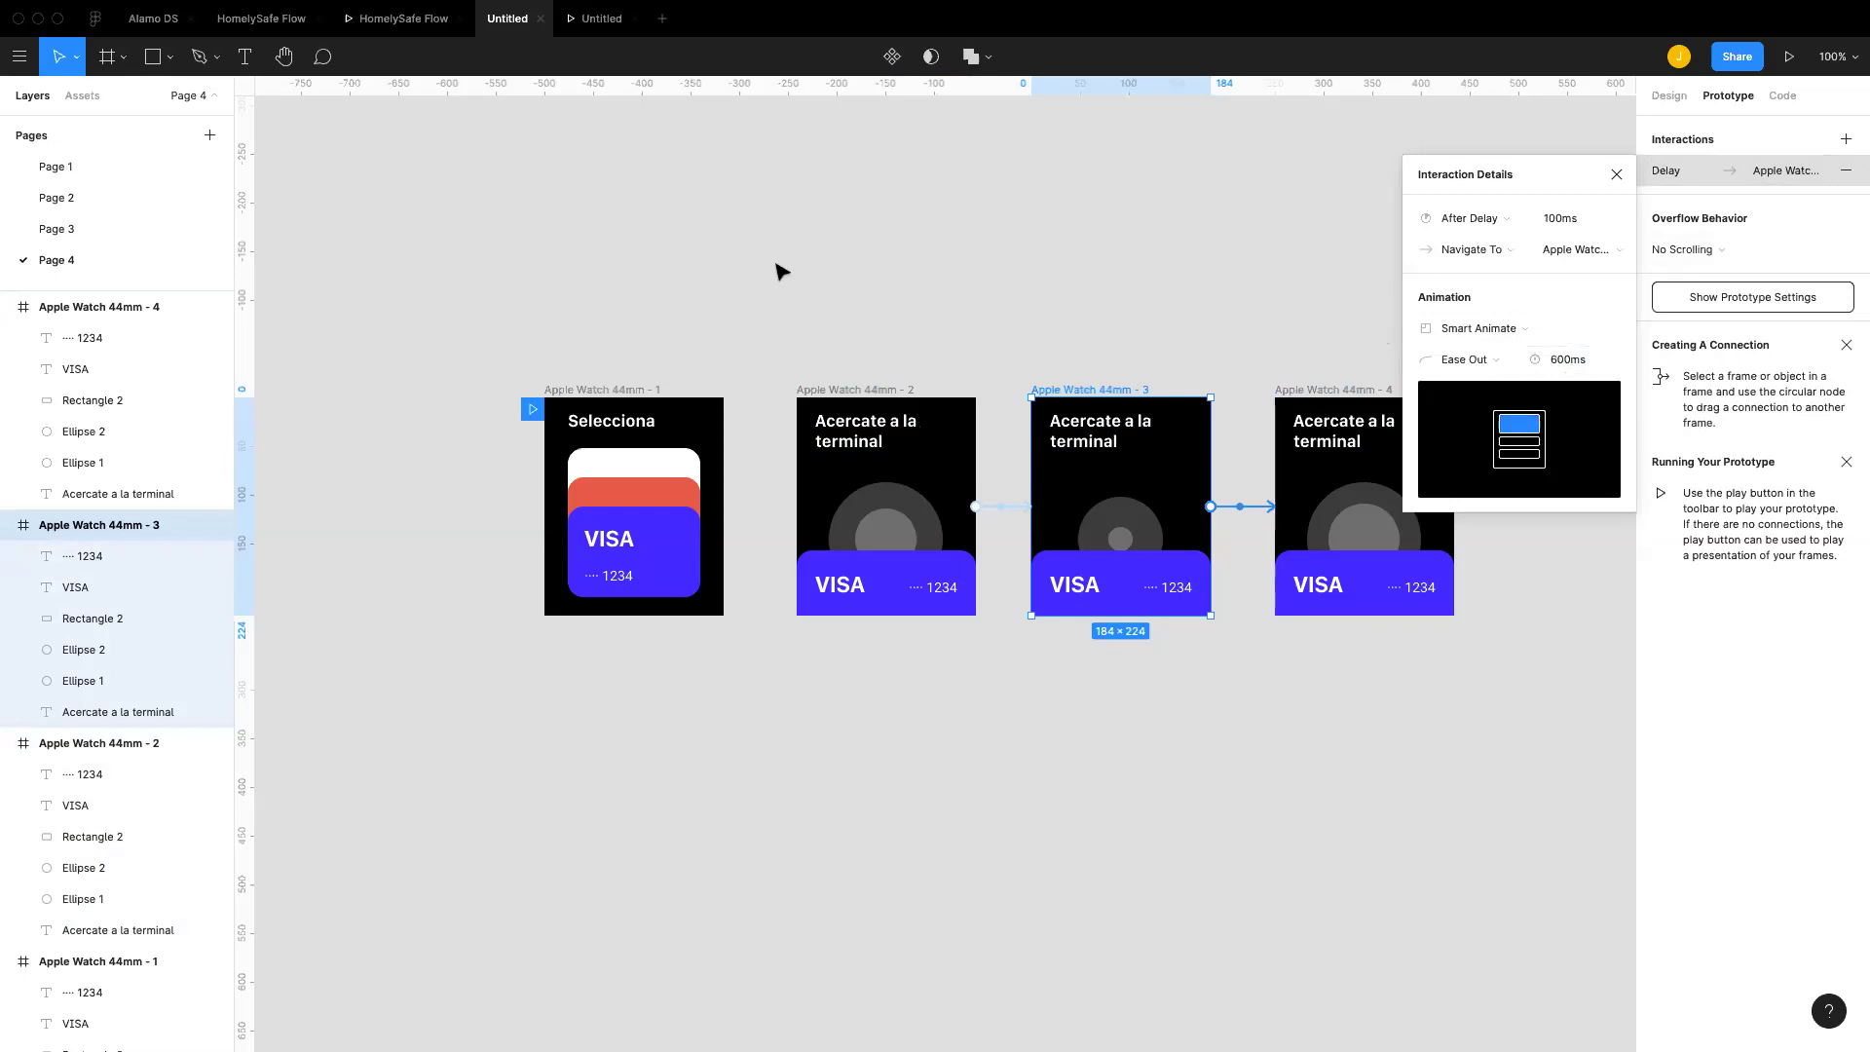
click(945, 290)
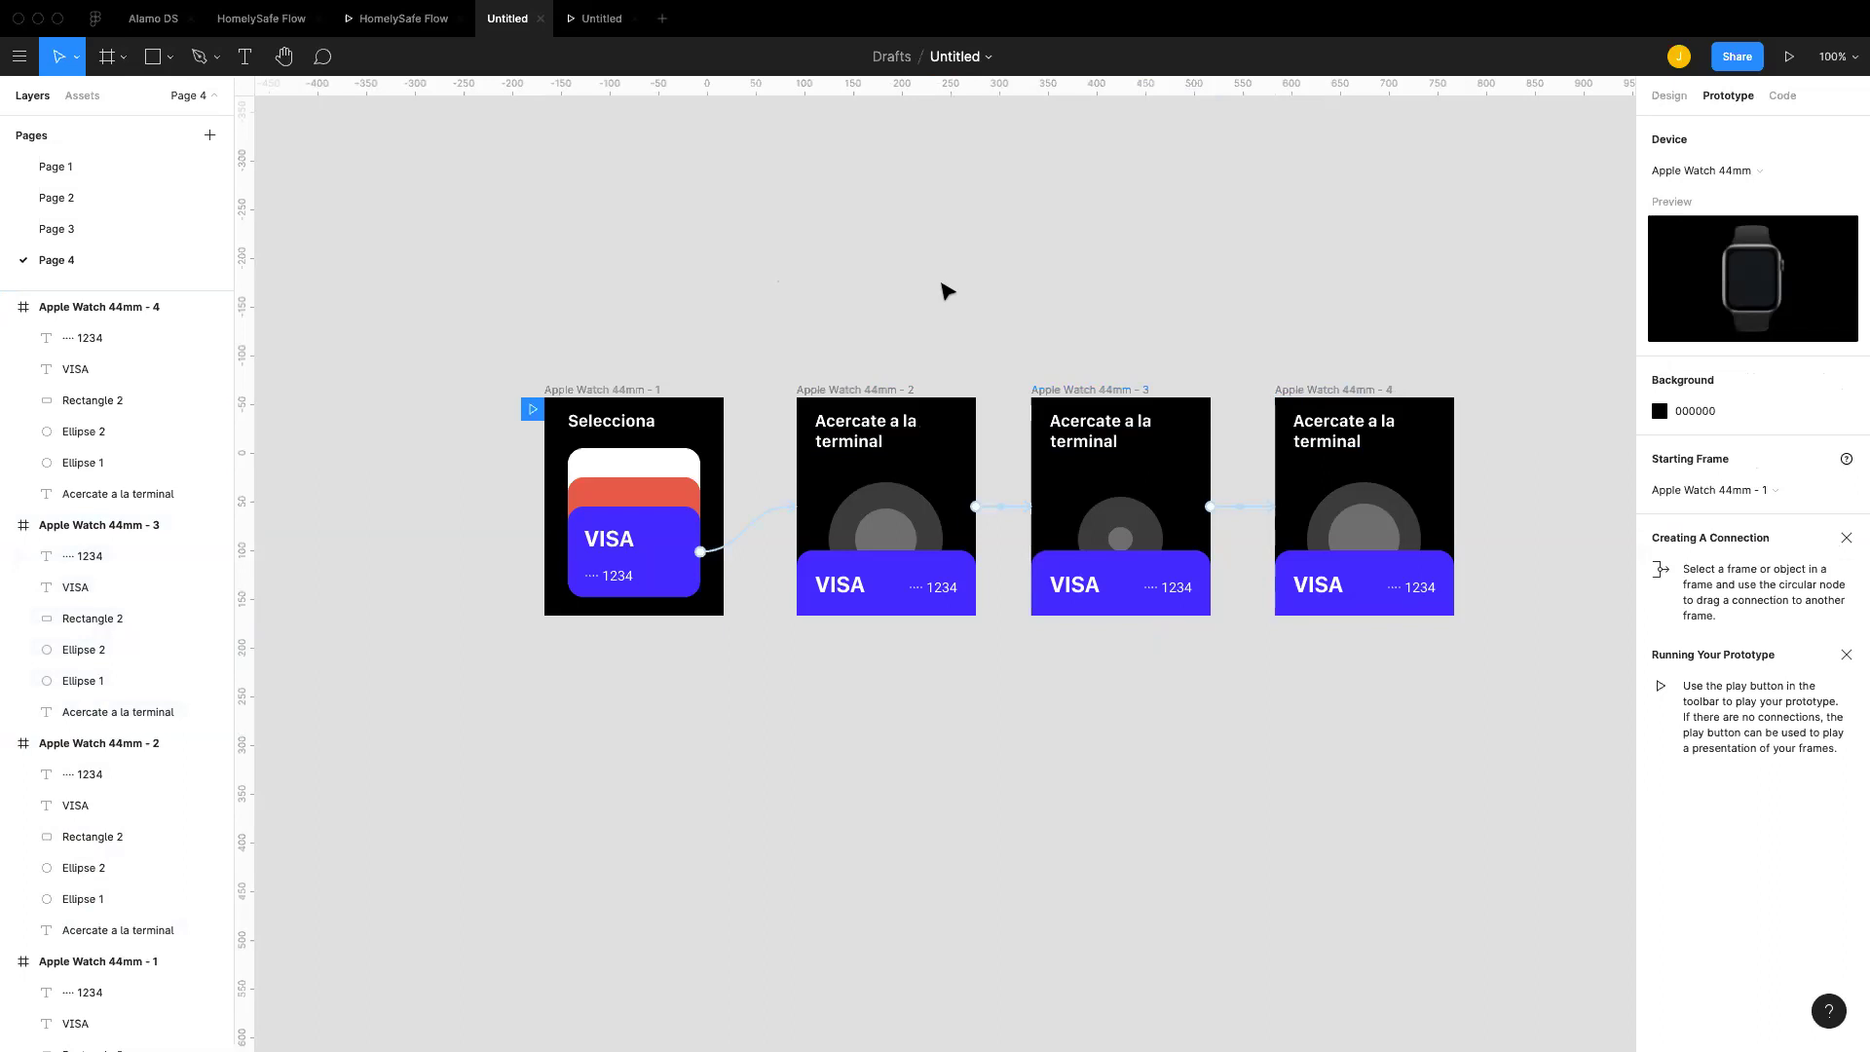
Step: Replay the watch prototype from the card selection to check the pulsing circles, and return to the design file
click(596, 21)
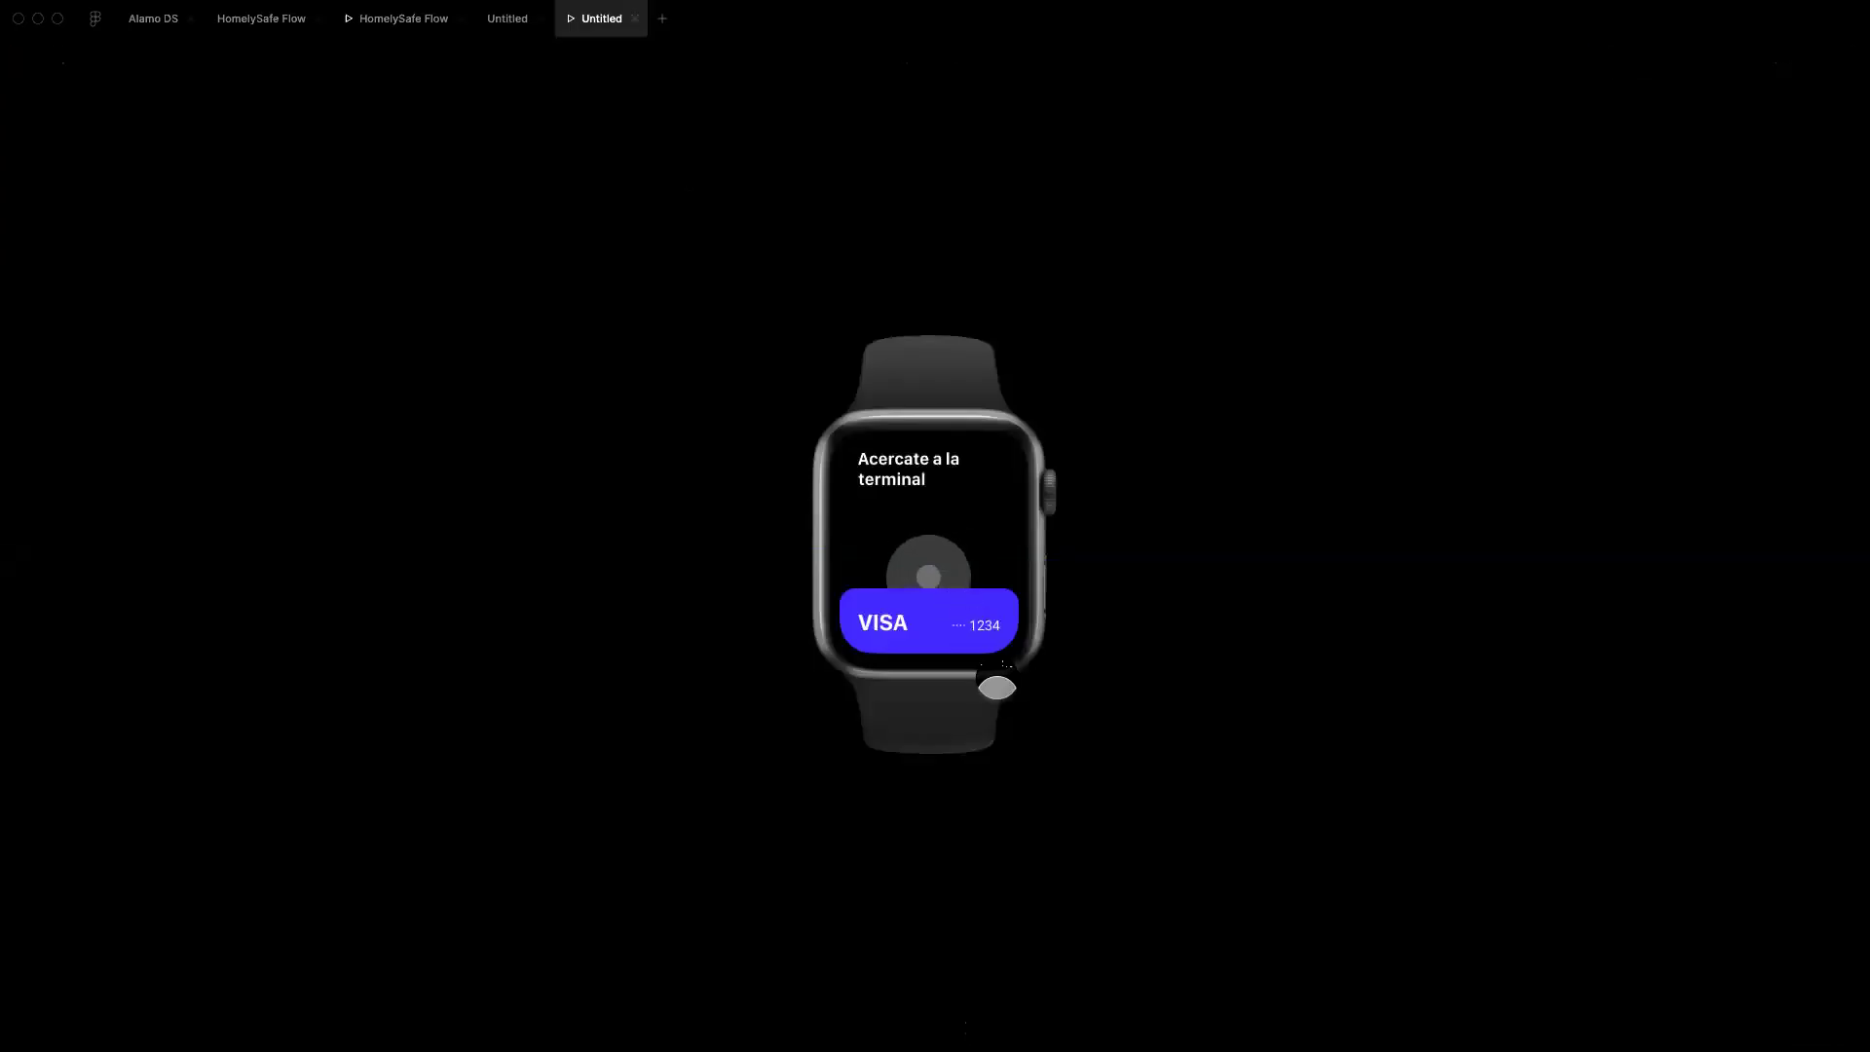
key(Left)
click(968, 627)
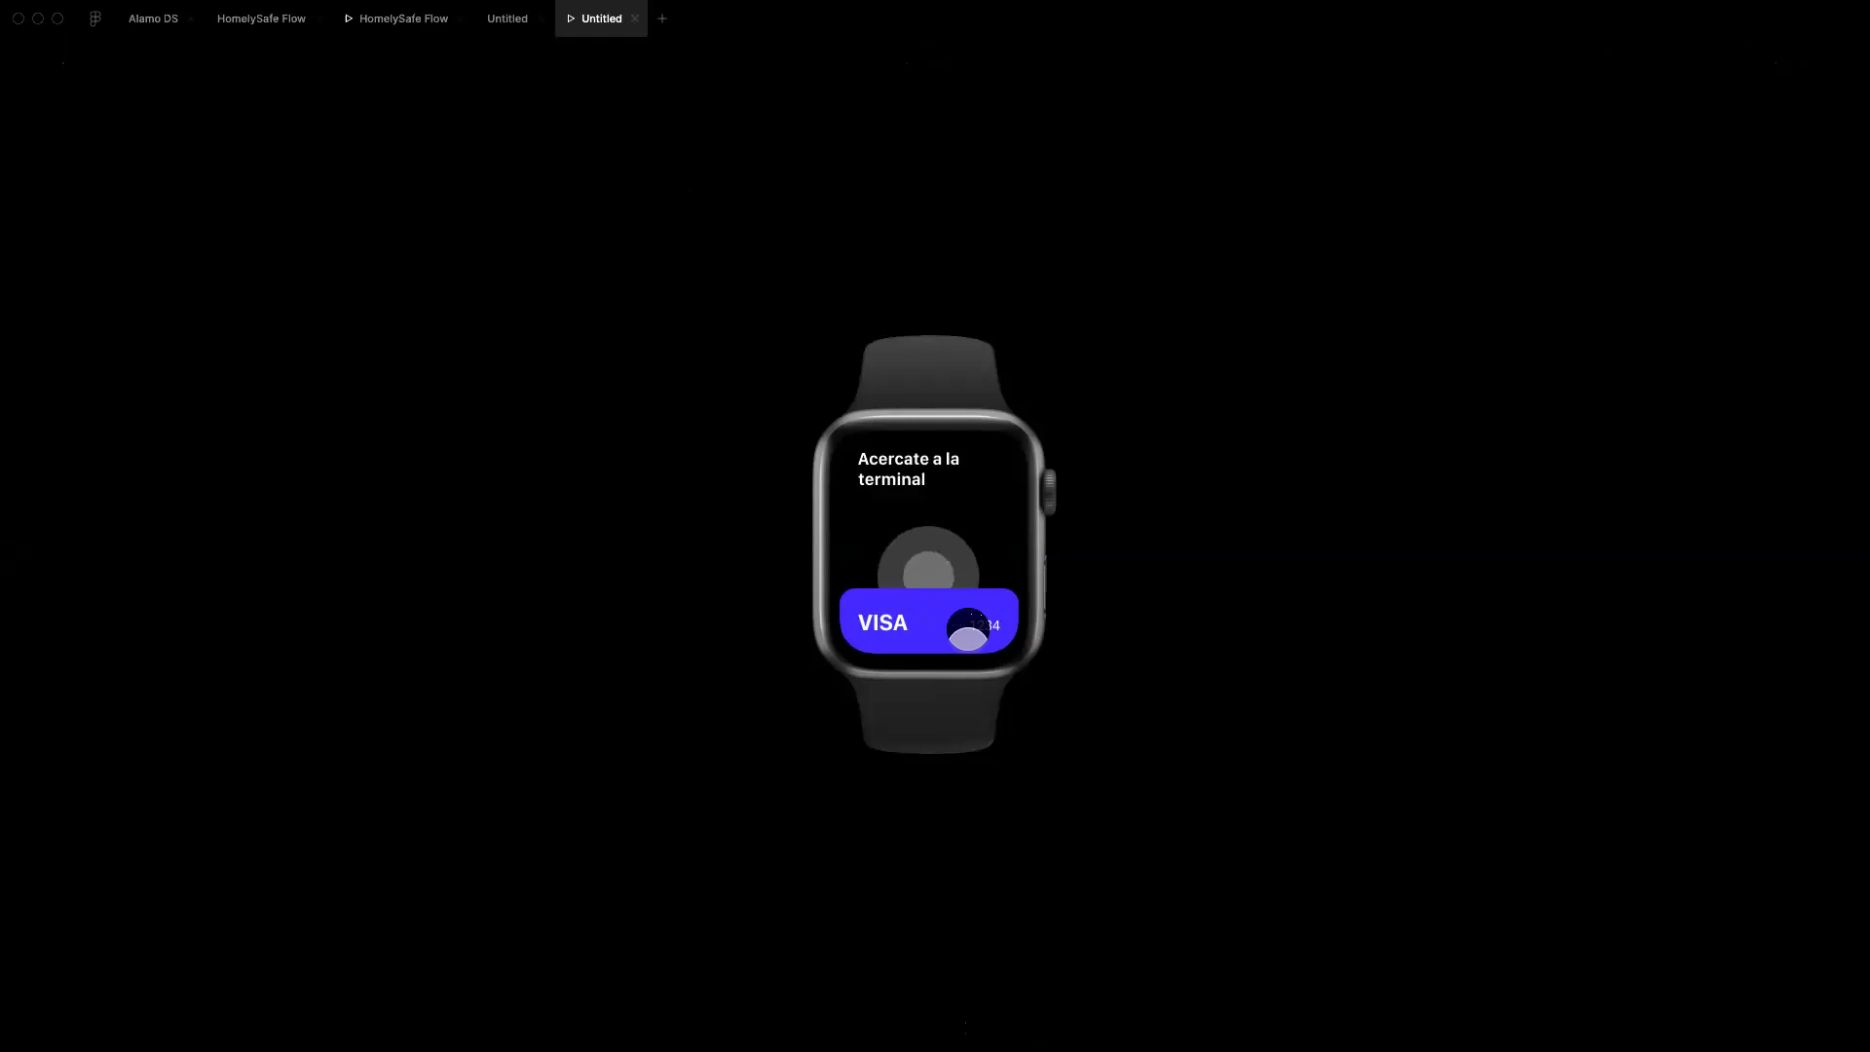
click(507, 18)
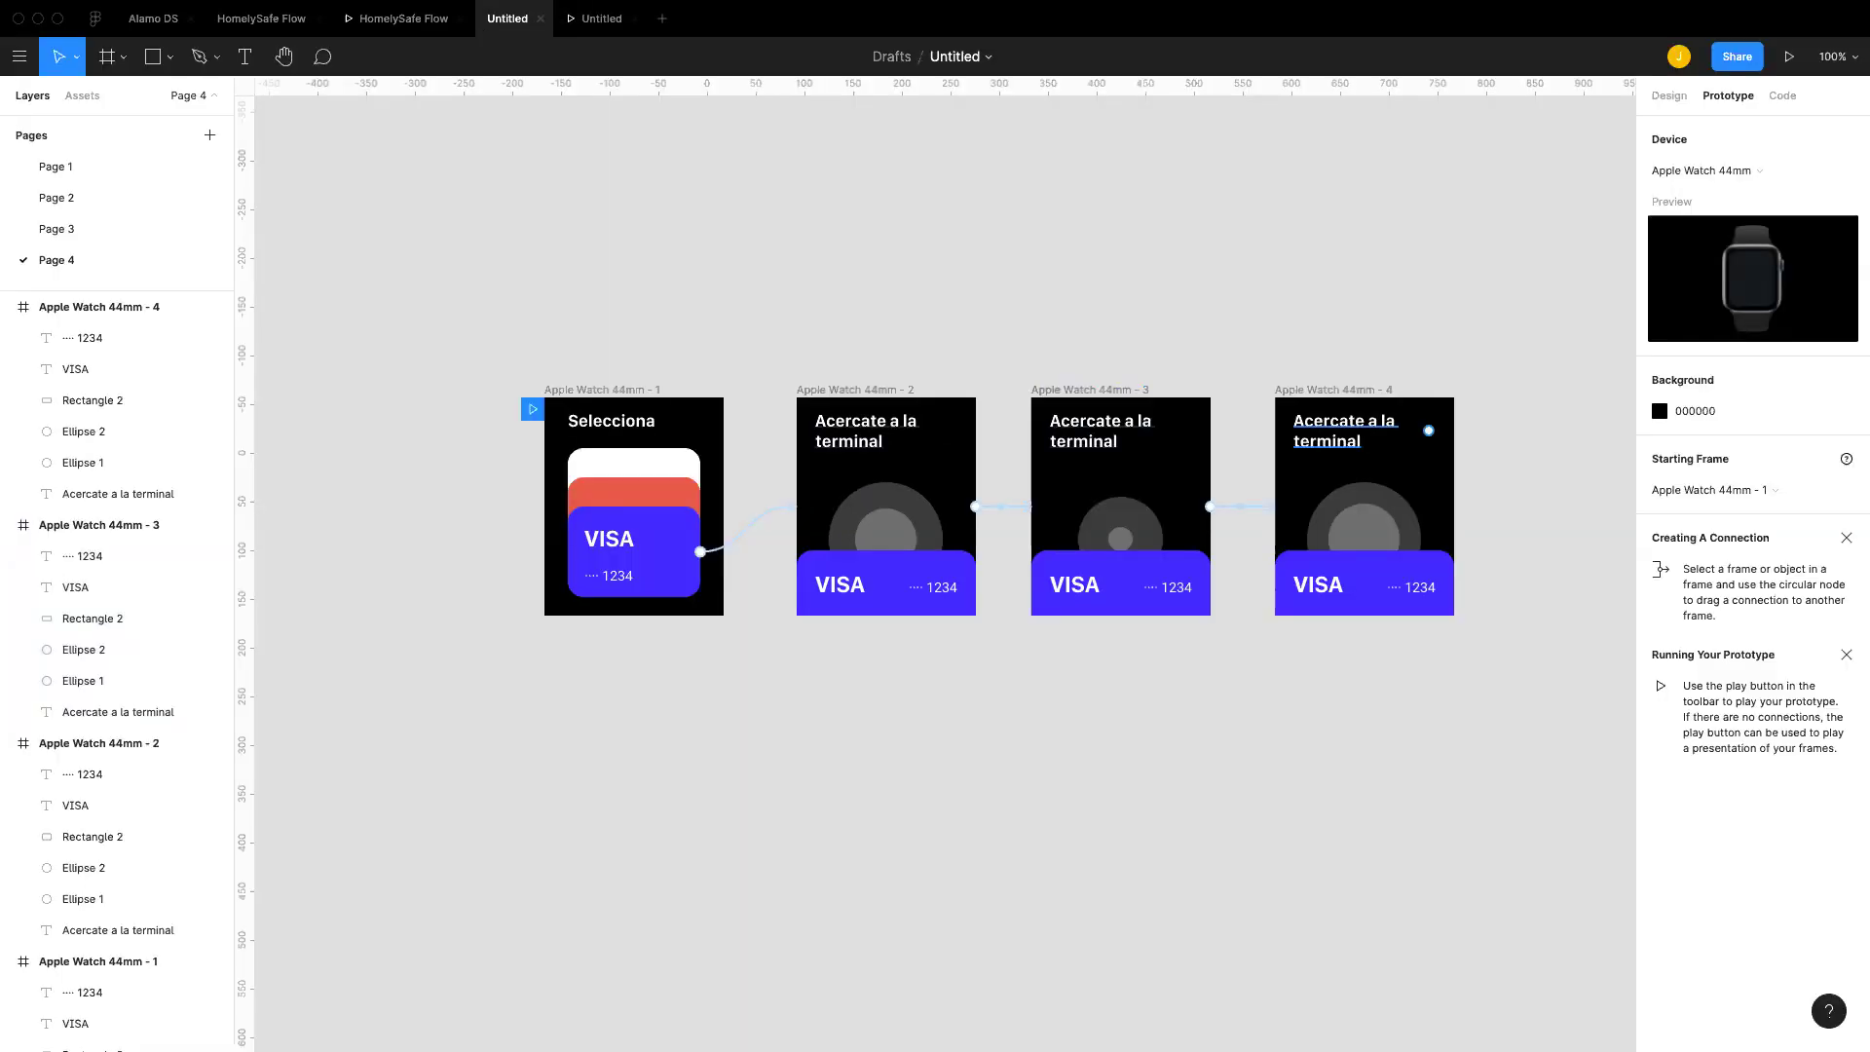
Step: Duplicate the fourth watch frame and place the copy beside it as the fifth frame
click(1358, 390)
drag(1359, 389, 1580, 389)
scroll(1273, 584, right, 5)
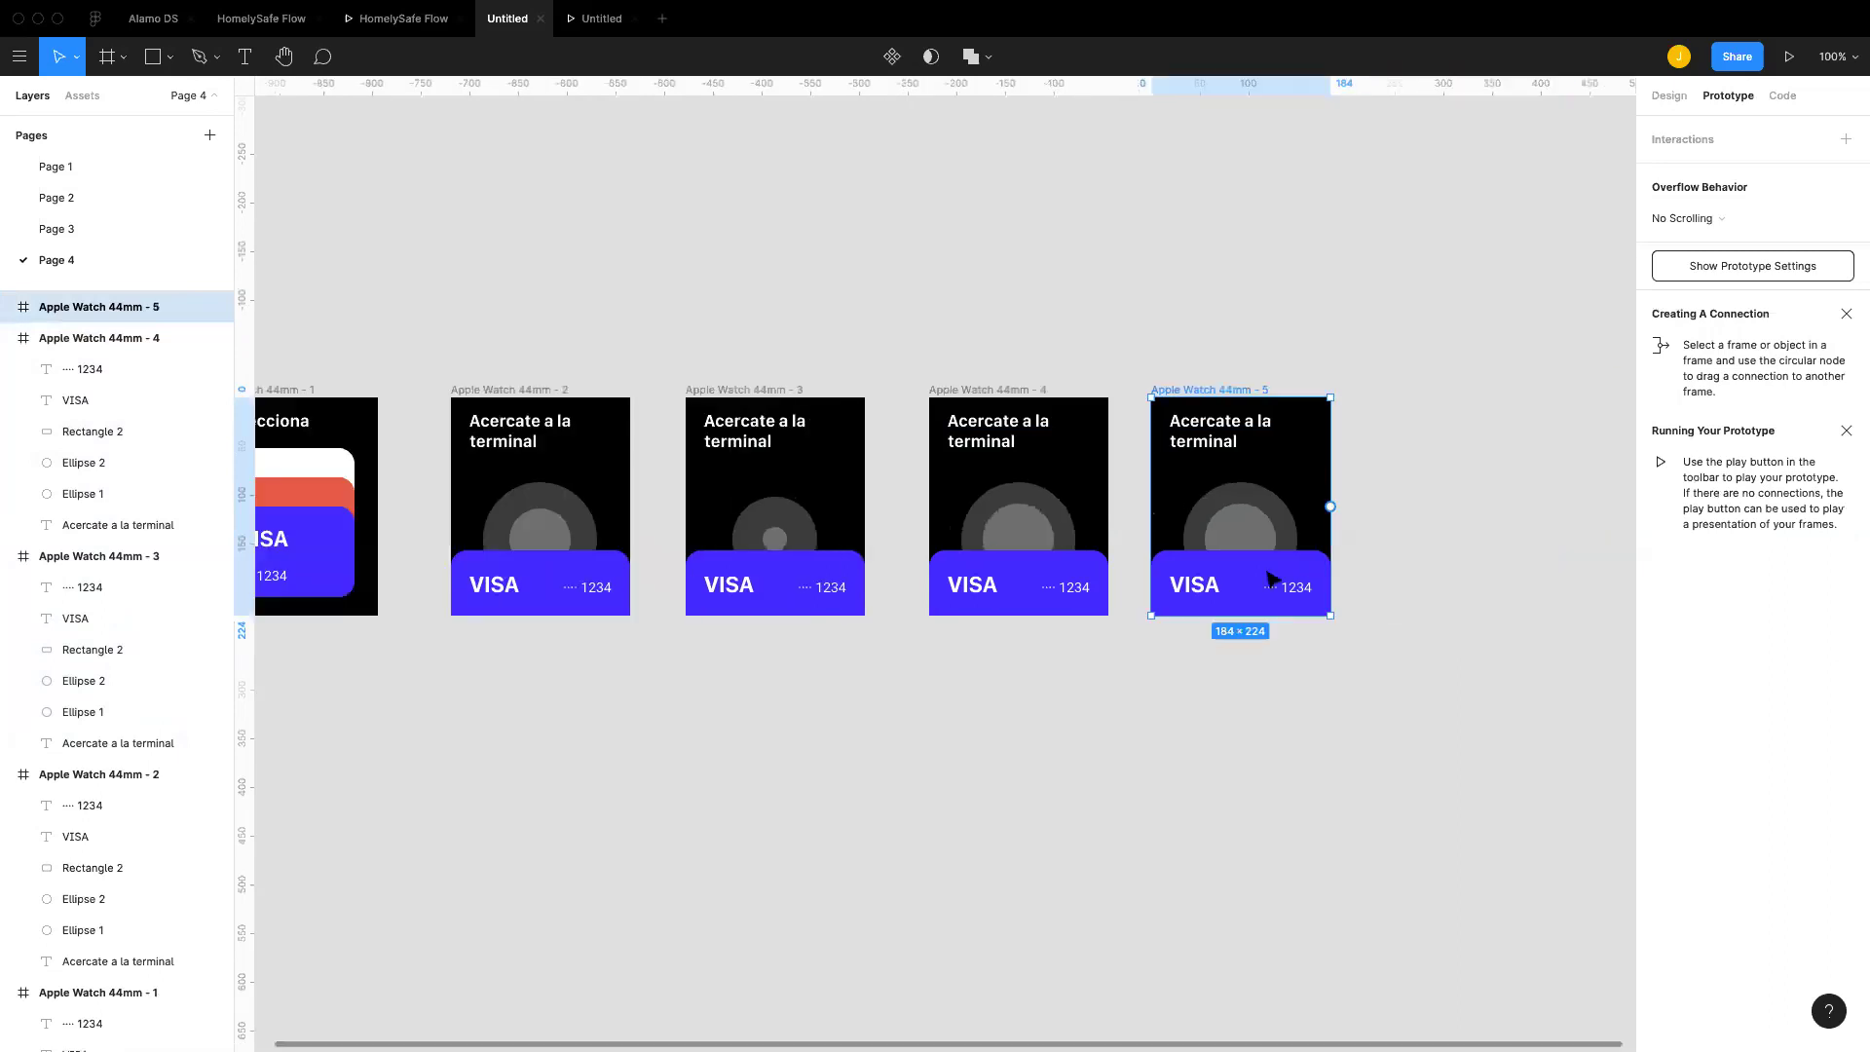
click(1276, 586)
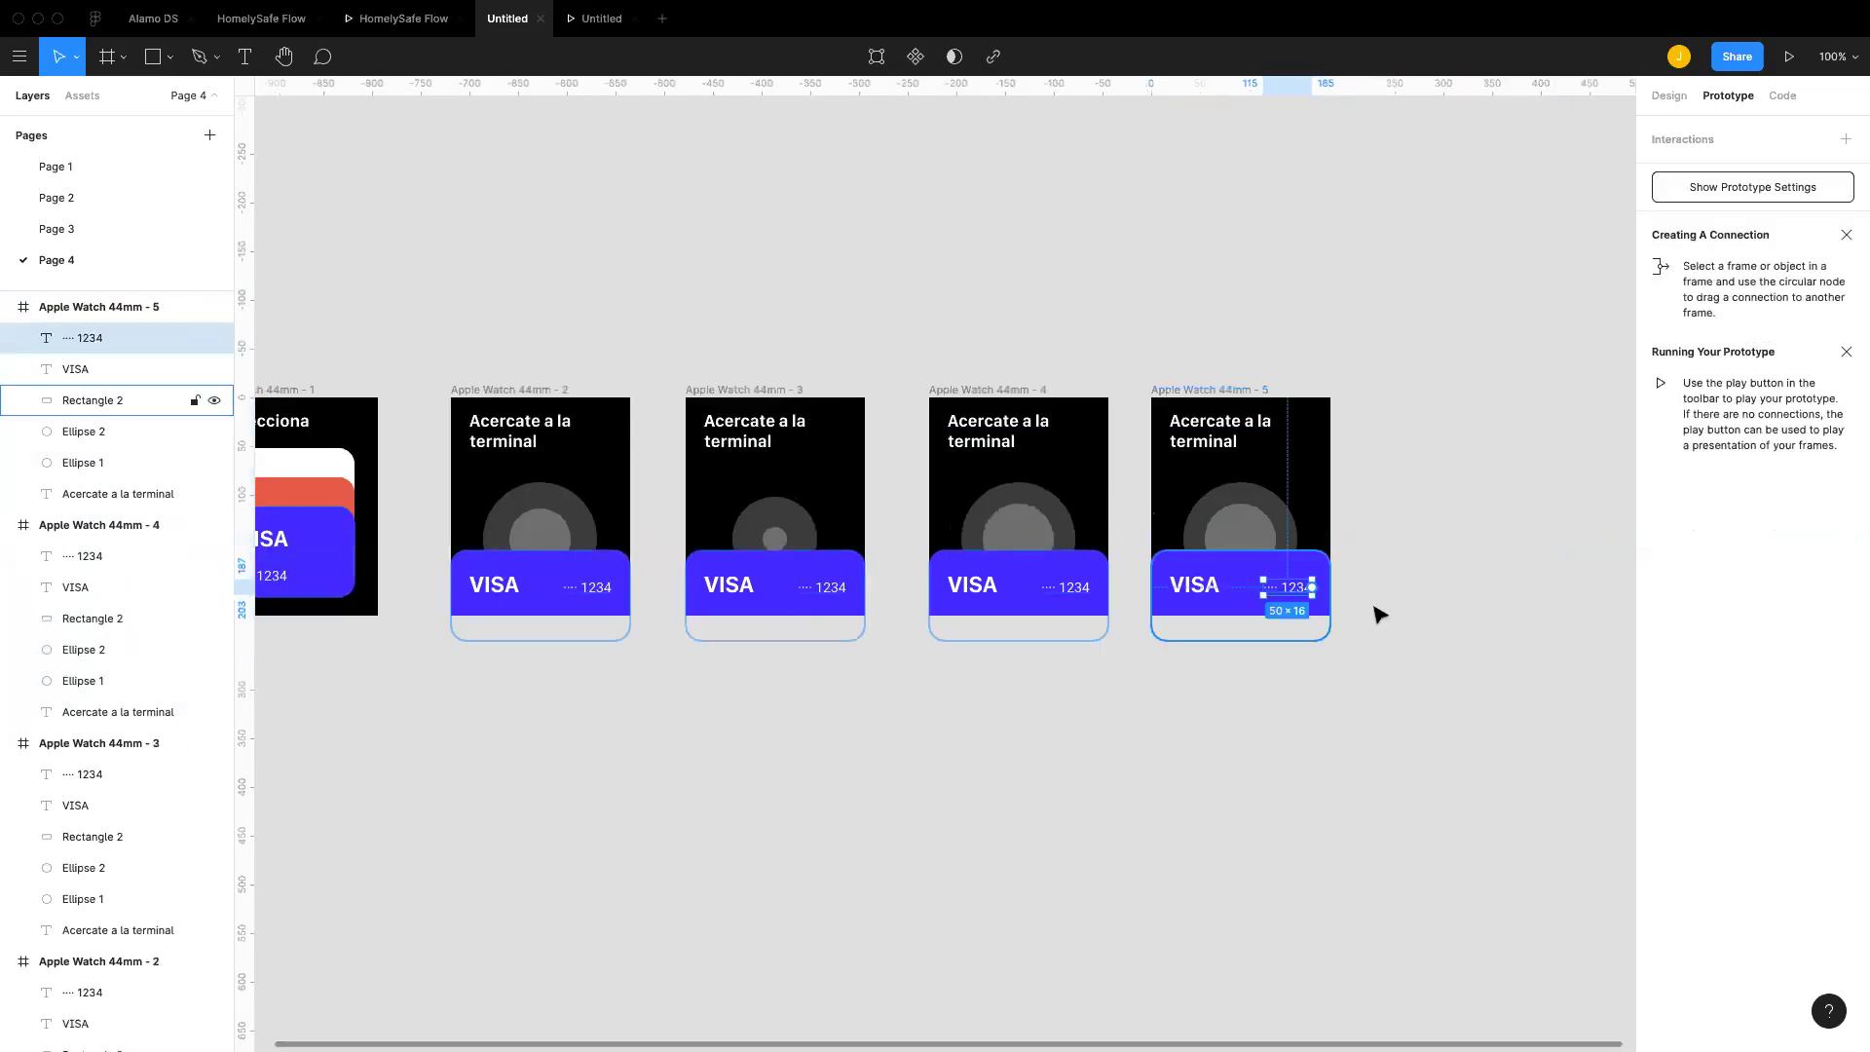
key(Delete)
click(1255, 603)
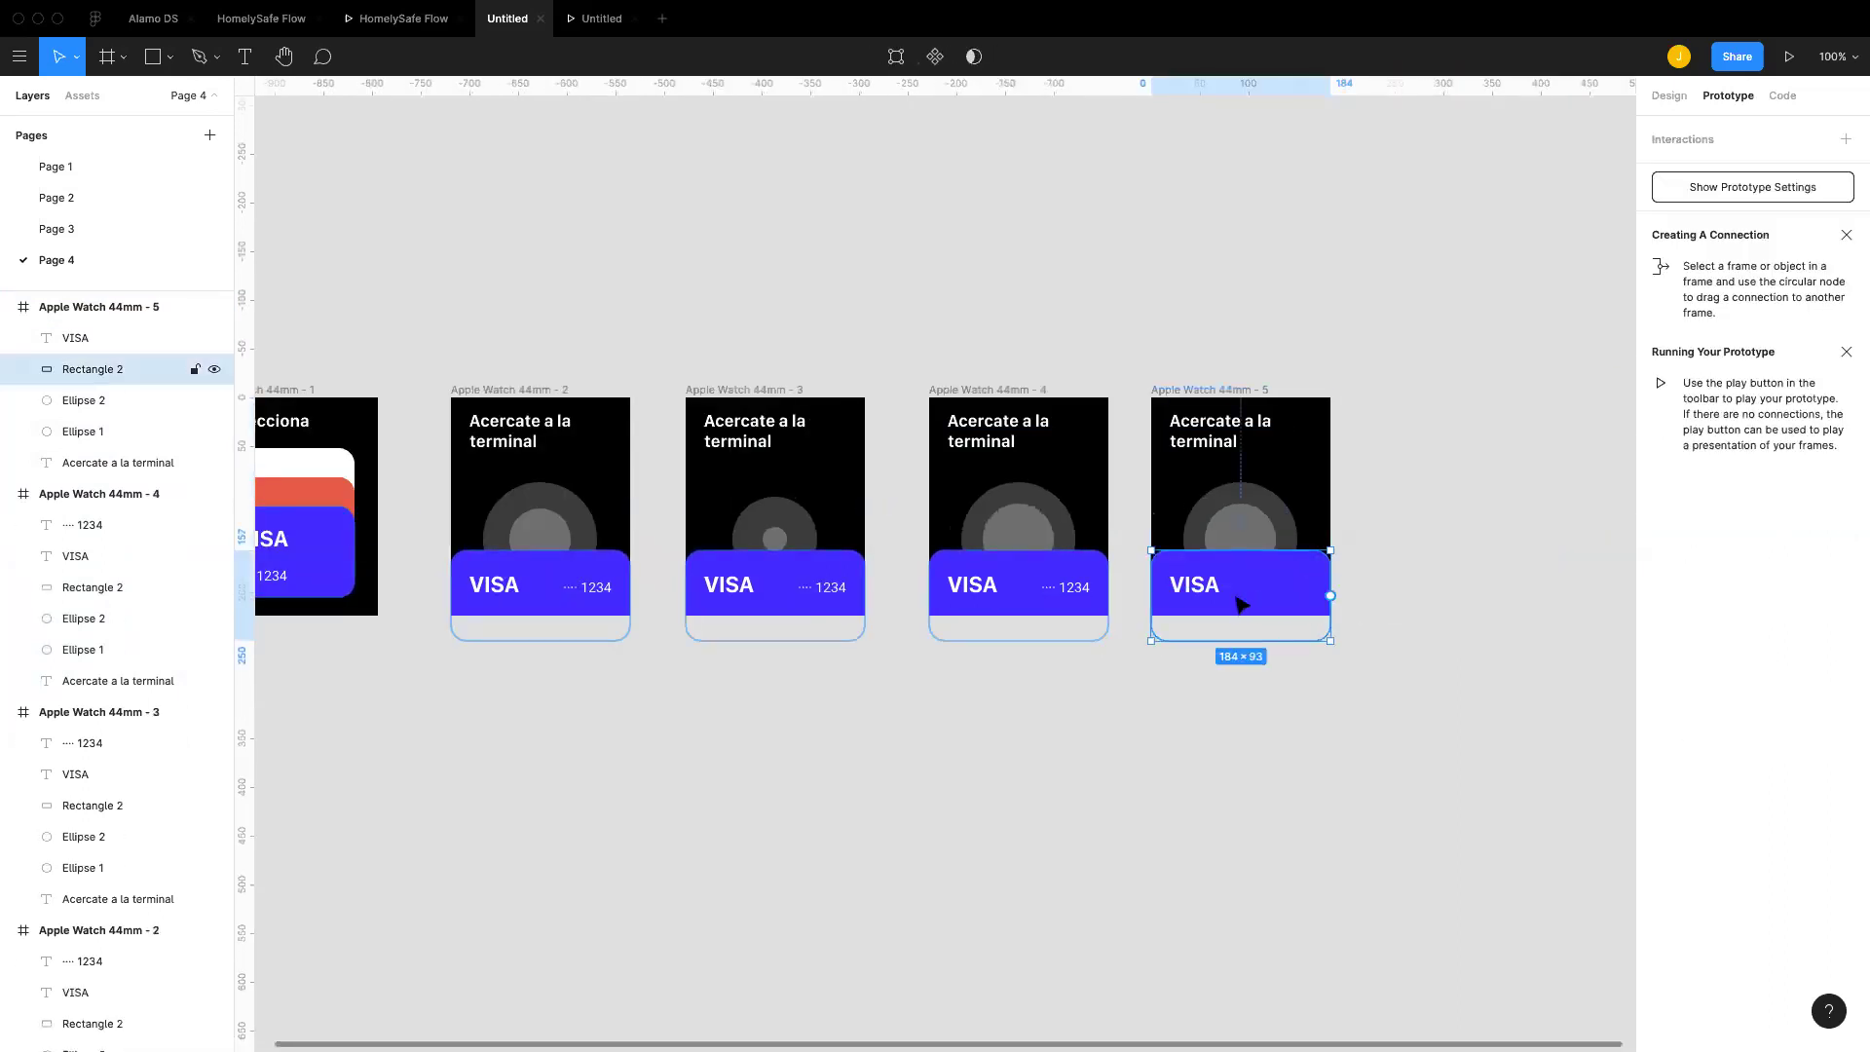
key(Escape)
key(ctrl+z)
Step: Extend the fifth frame's card upward to a height of 237 and fill it with the status/Success colour style
click(1253, 575)
drag(1240, 551, 1245, 410)
click(1668, 95)
click(1714, 523)
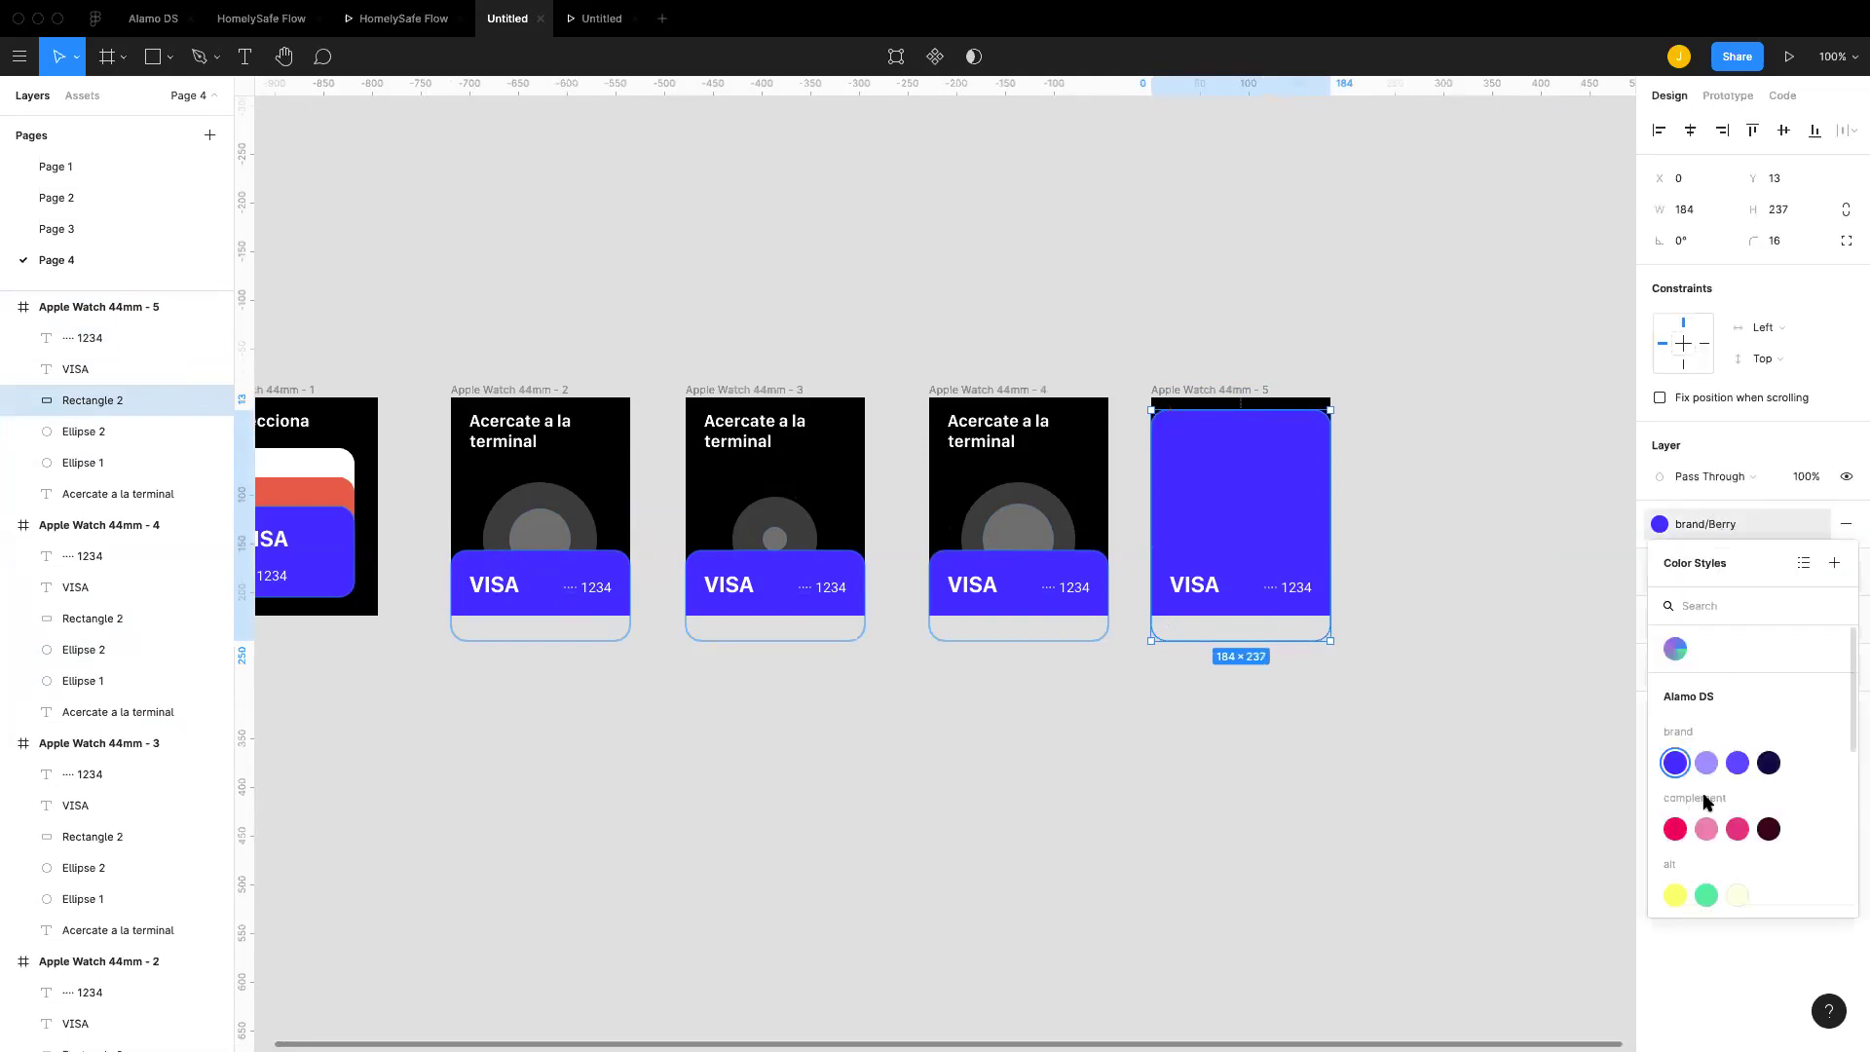
scroll(1704, 794, down, 3)
click(1770, 658)
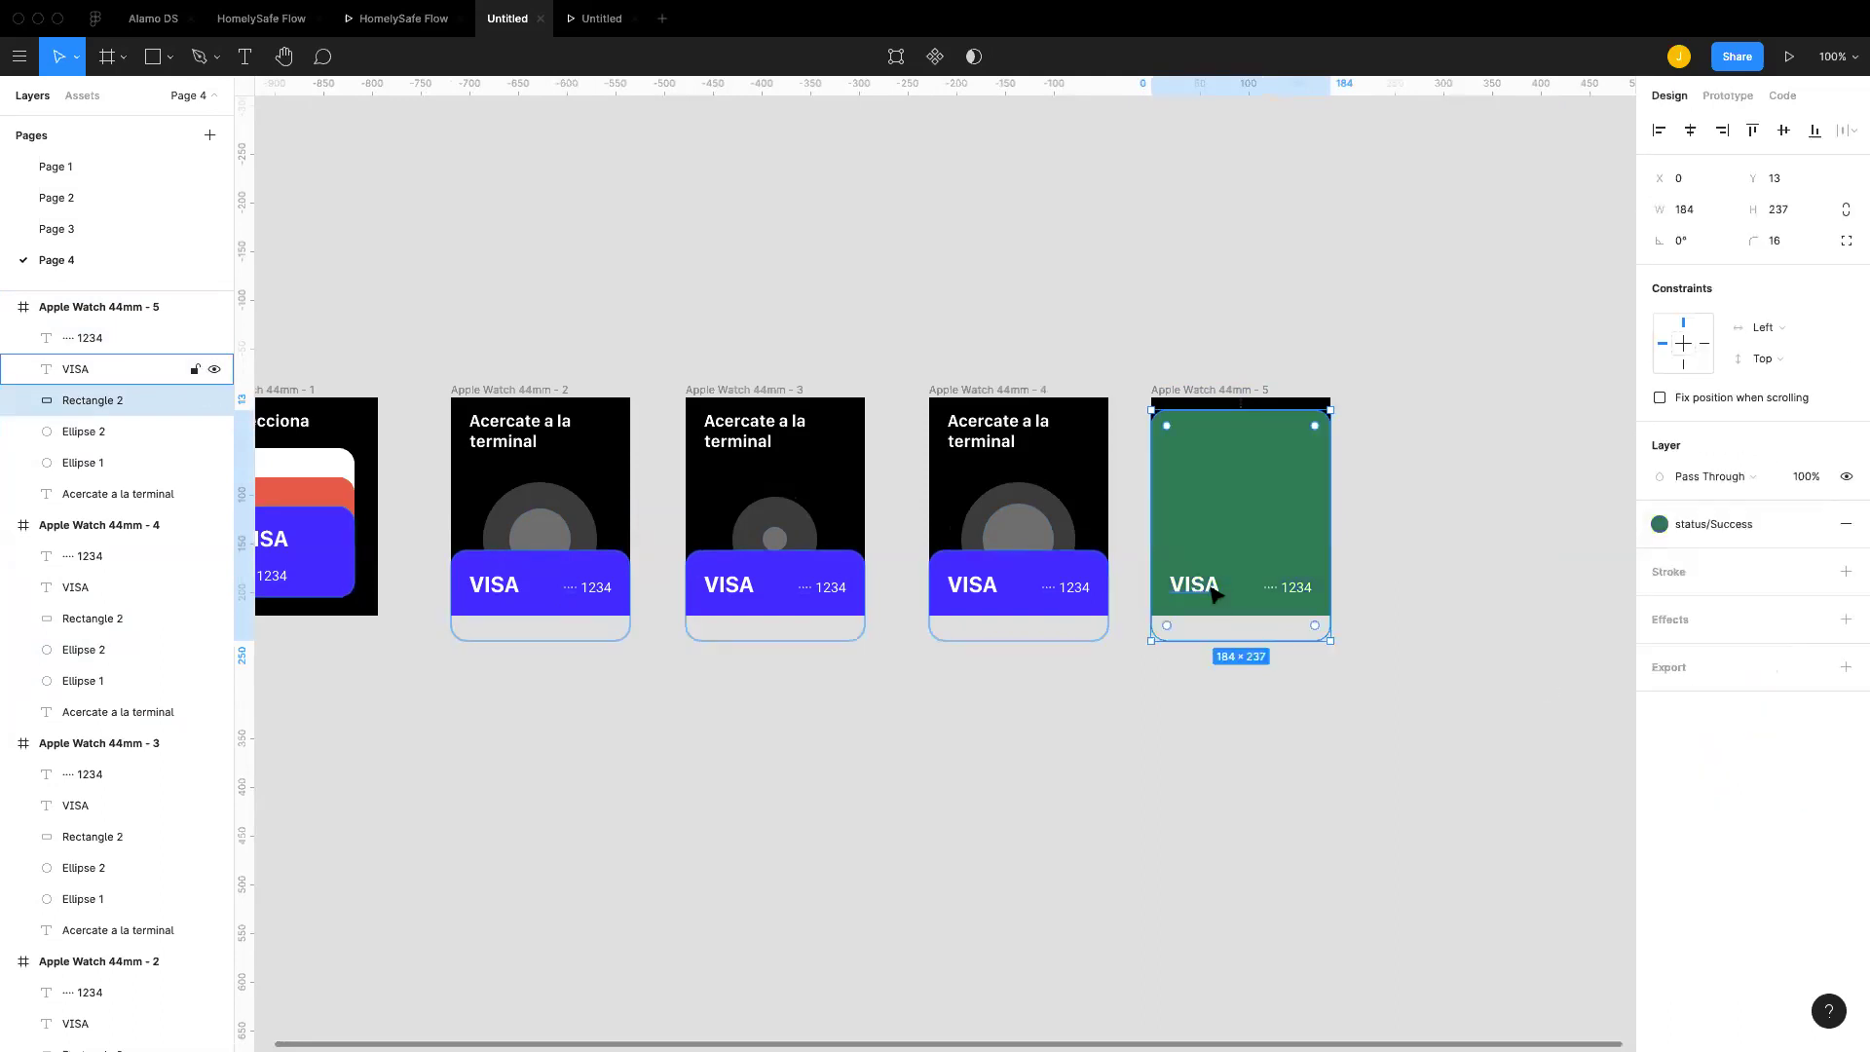
Step: Add the text APROBADO to the fifth frame and centre it over the green card at about X 33, Y 89
double_click(1211, 587)
click(1213, 496)
text(APROBADO)
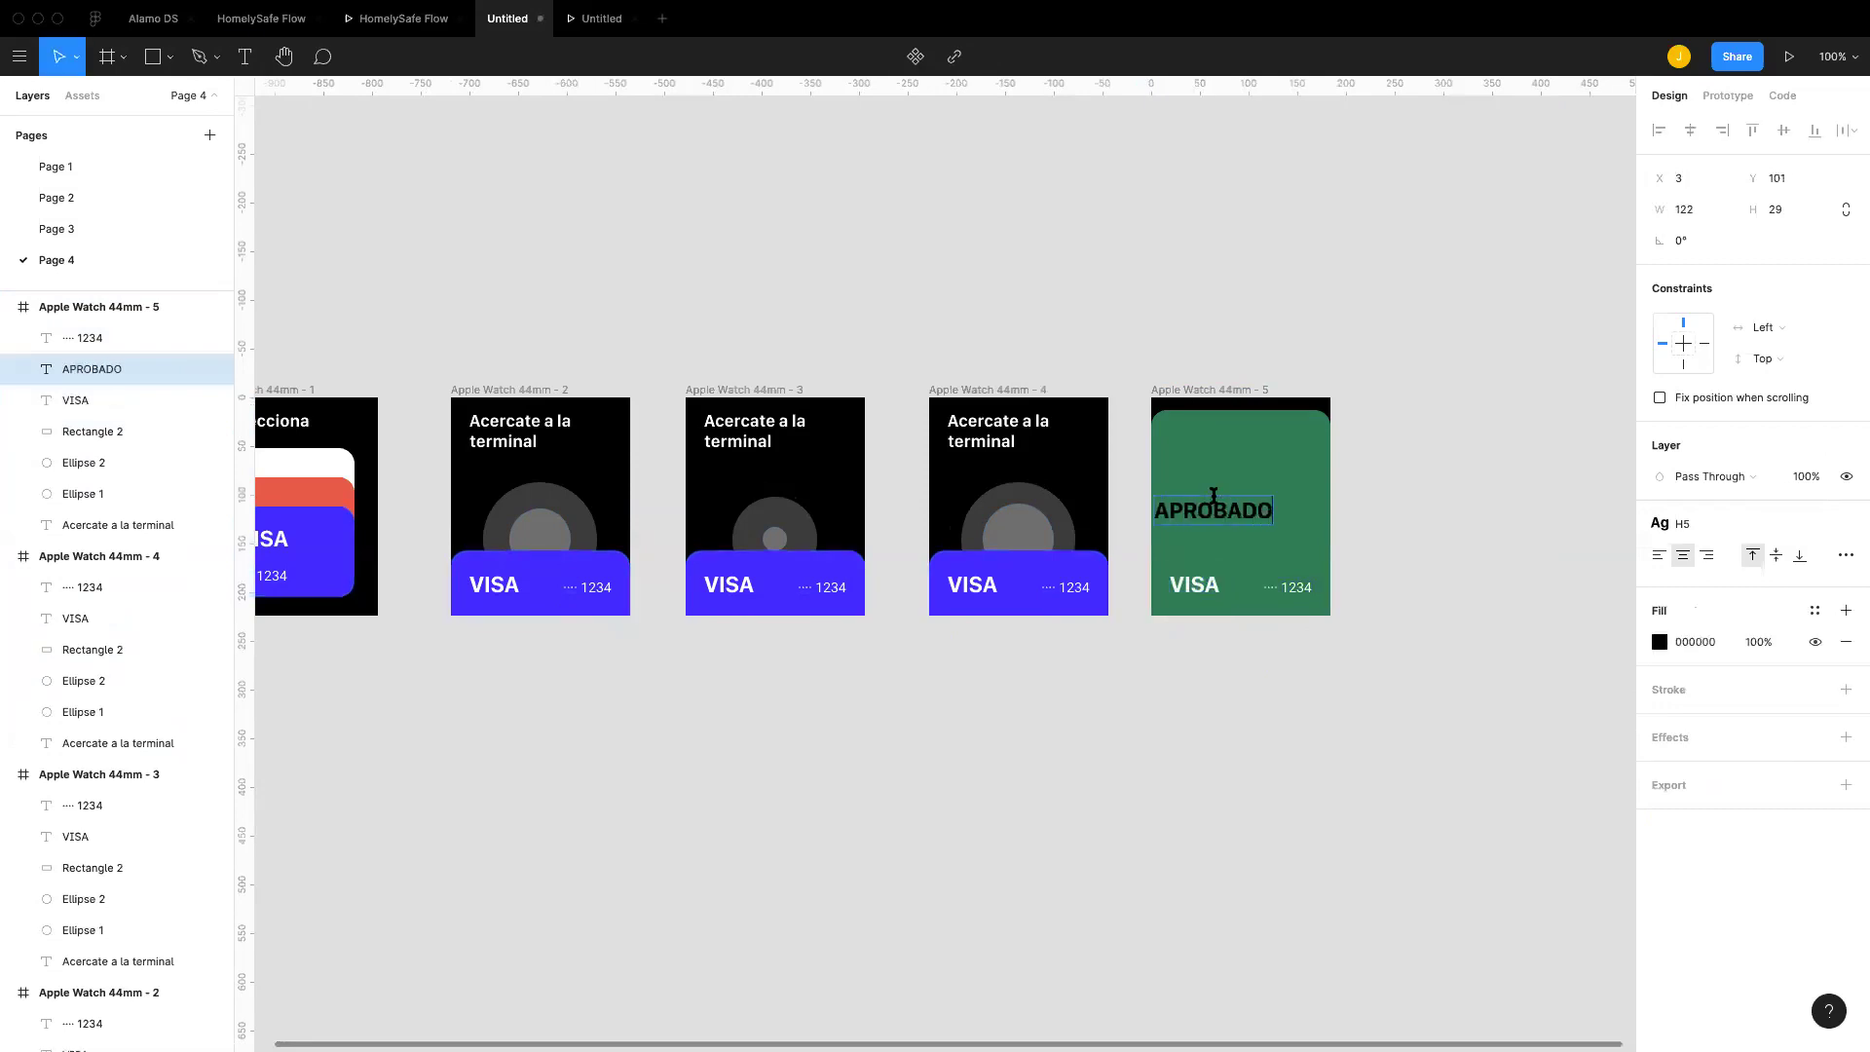
key(Escape)
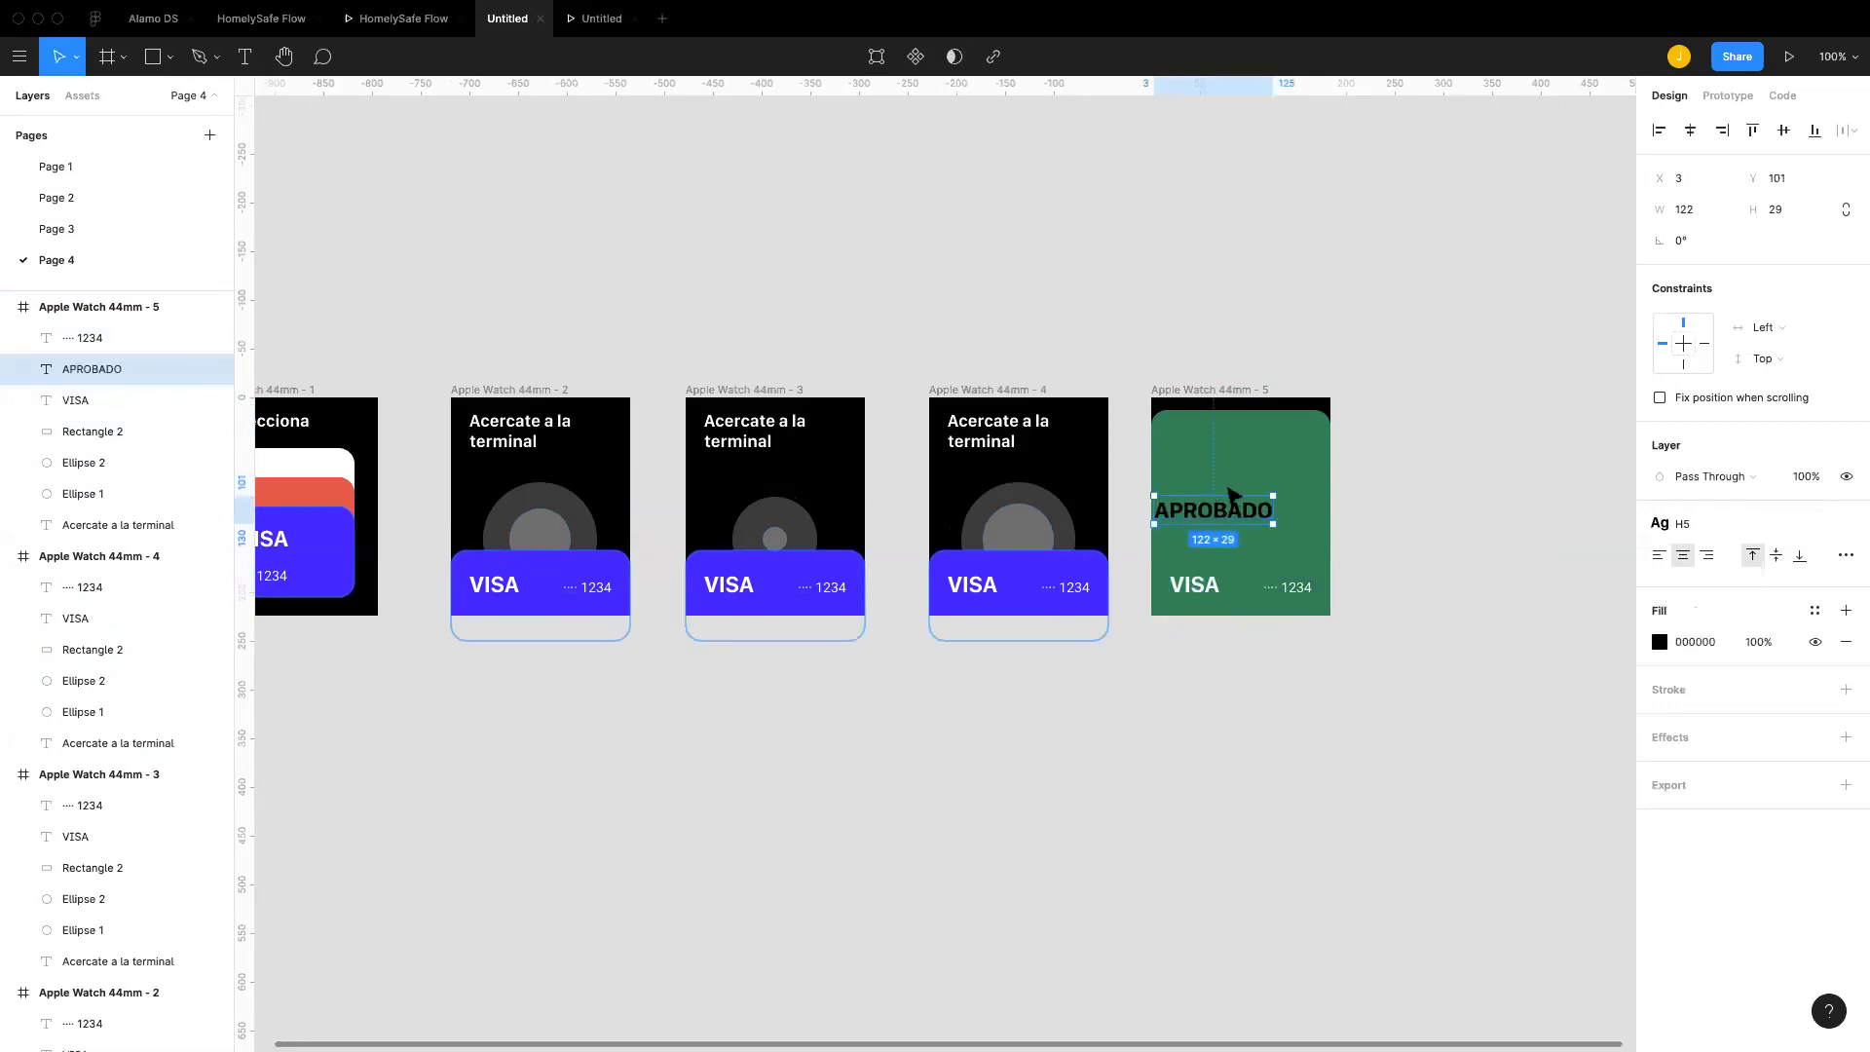
drag(1225, 517, 1255, 504)
Step: Format APROBADO with the H4 text style, left-aligned in a box of about 84 × 129 above the VISA label
click(1685, 526)
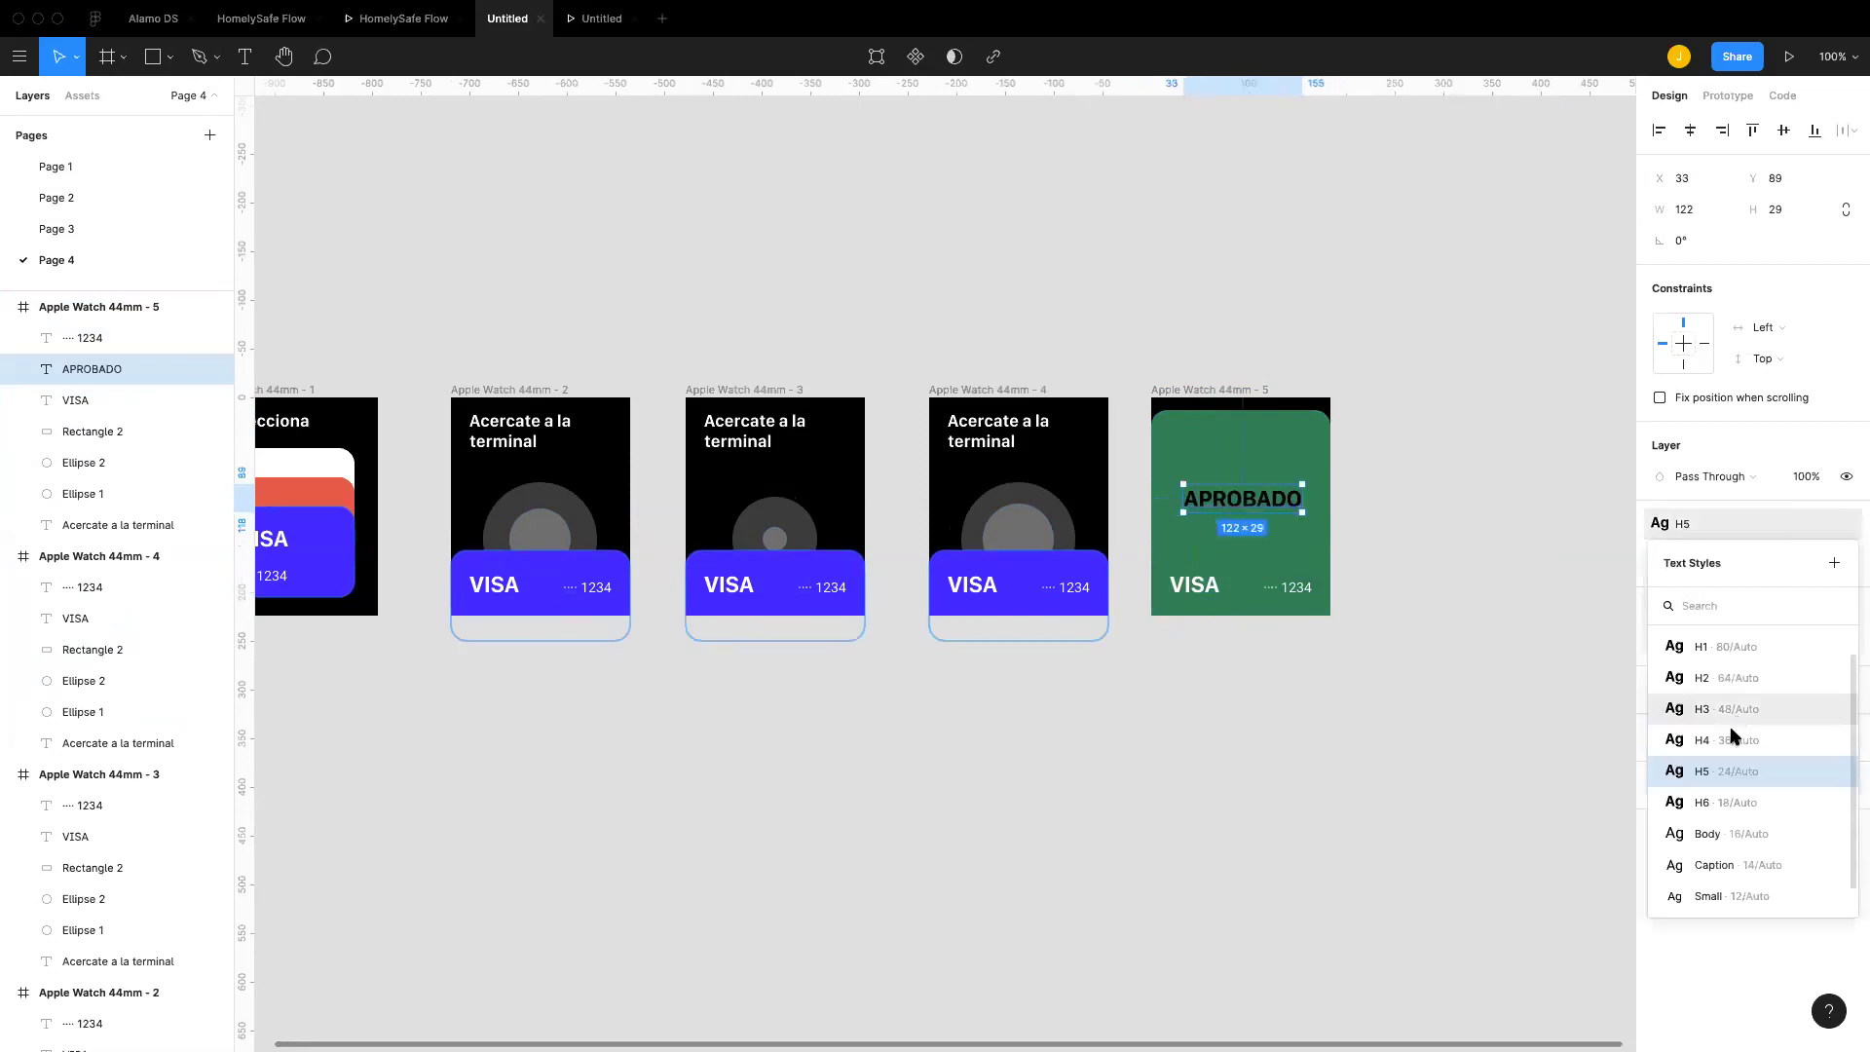
click(1733, 737)
drag(1337, 507, 1217, 499)
click(1659, 555)
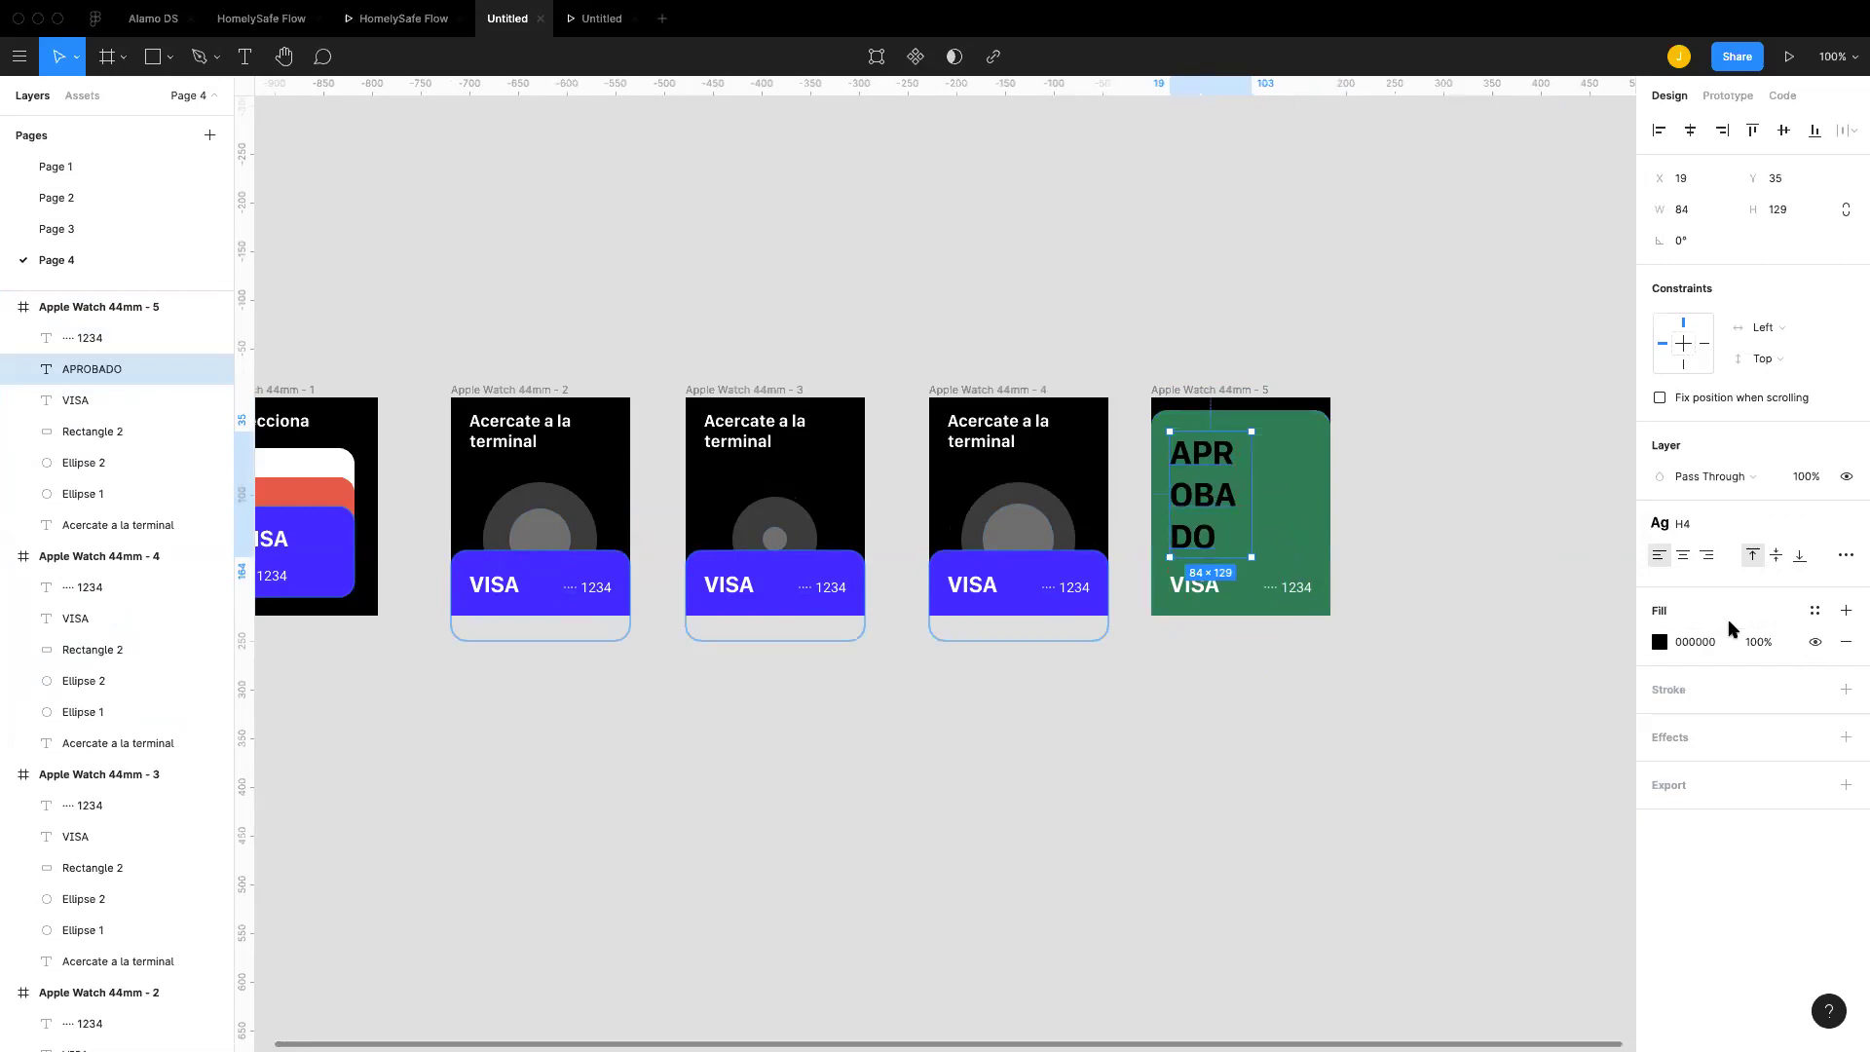
Step: Change the APROBADO text fill to a linear gradient and colour its upper stop bright yellow
click(1650, 643)
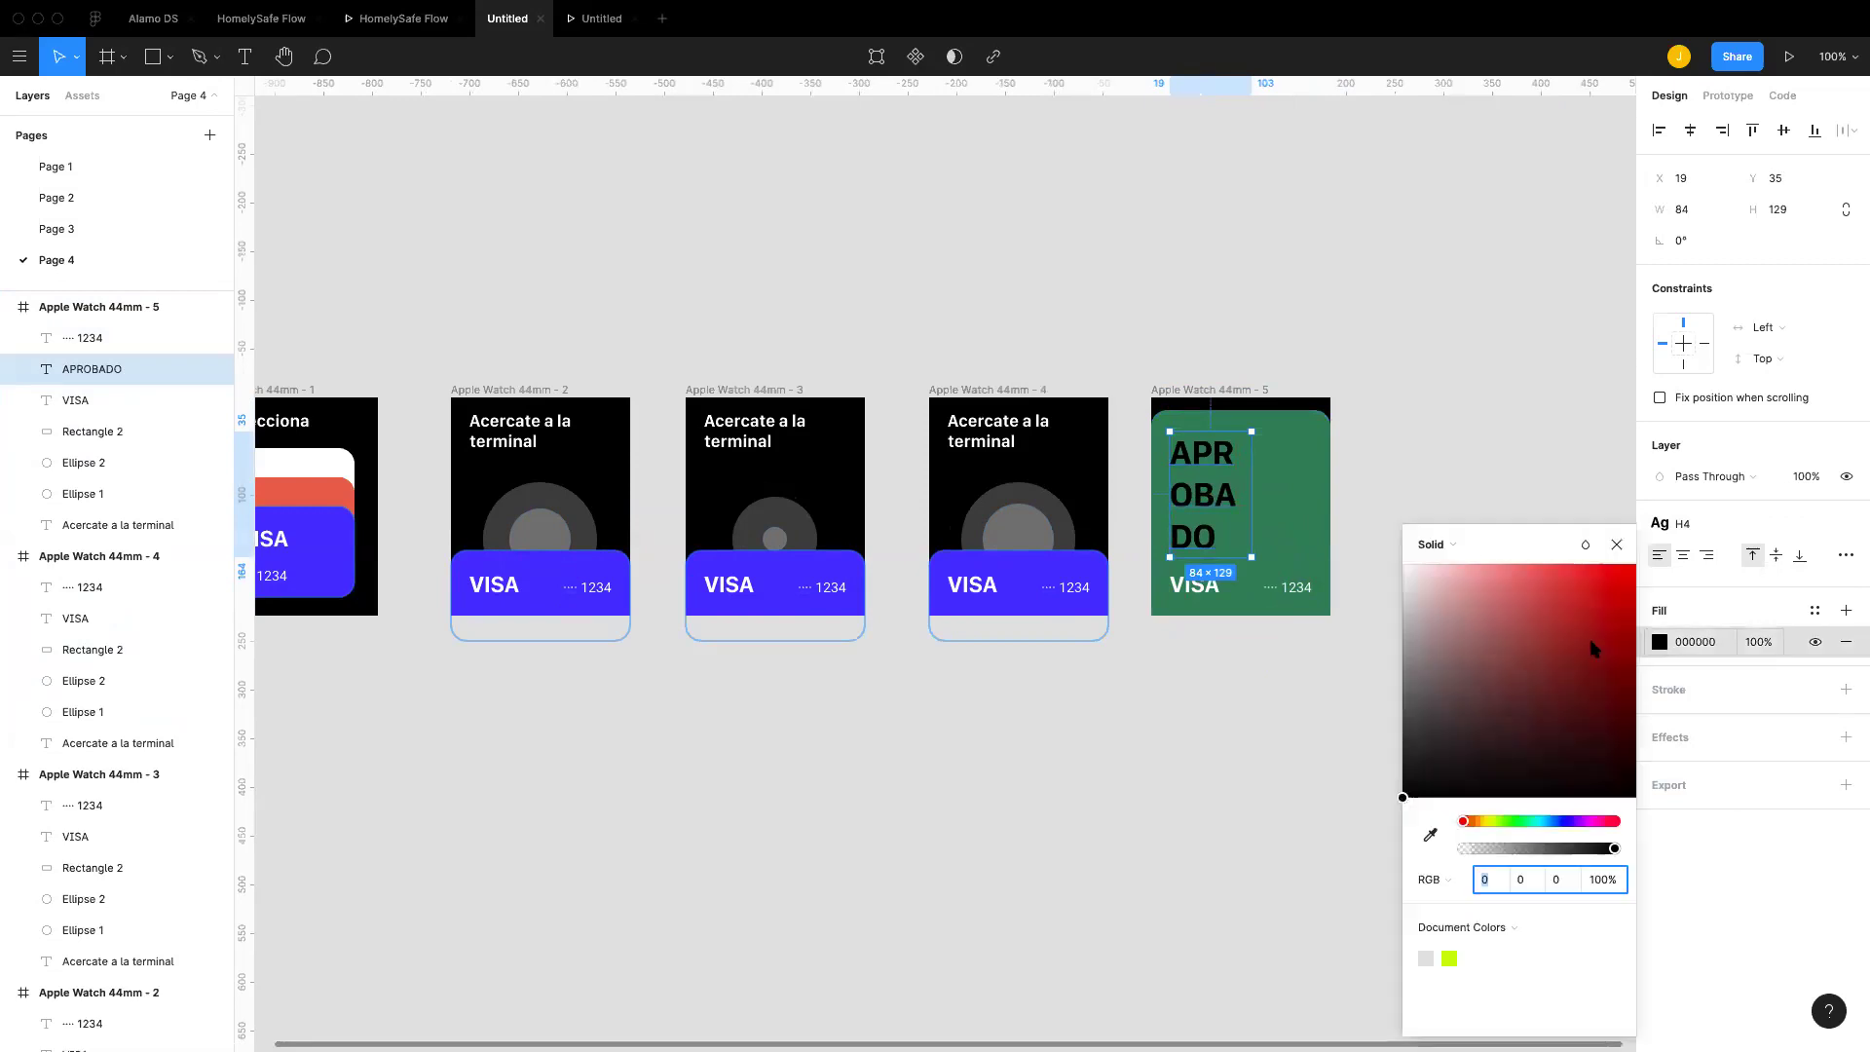
click(1432, 542)
click(1439, 575)
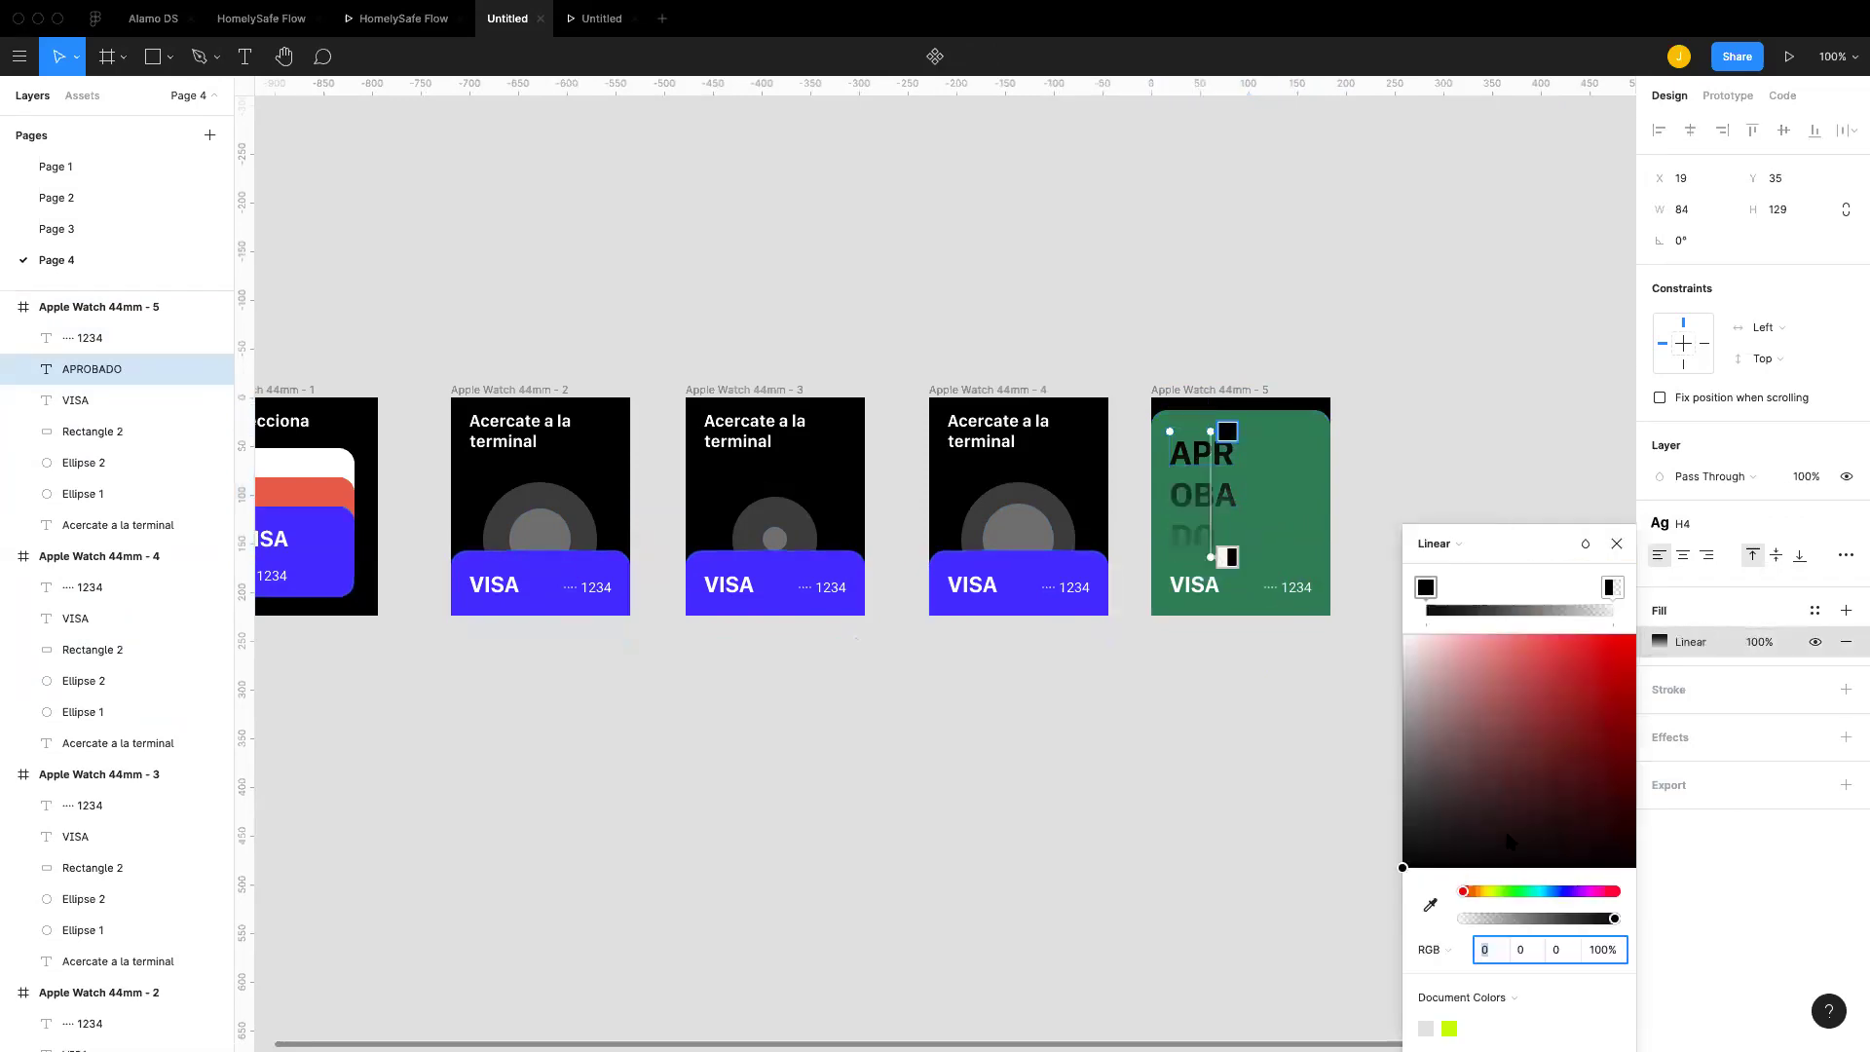
click(1488, 892)
click(1556, 639)
Step: Colour the lower stop of the APROBADO gradient mint green at full opacity
click(1610, 587)
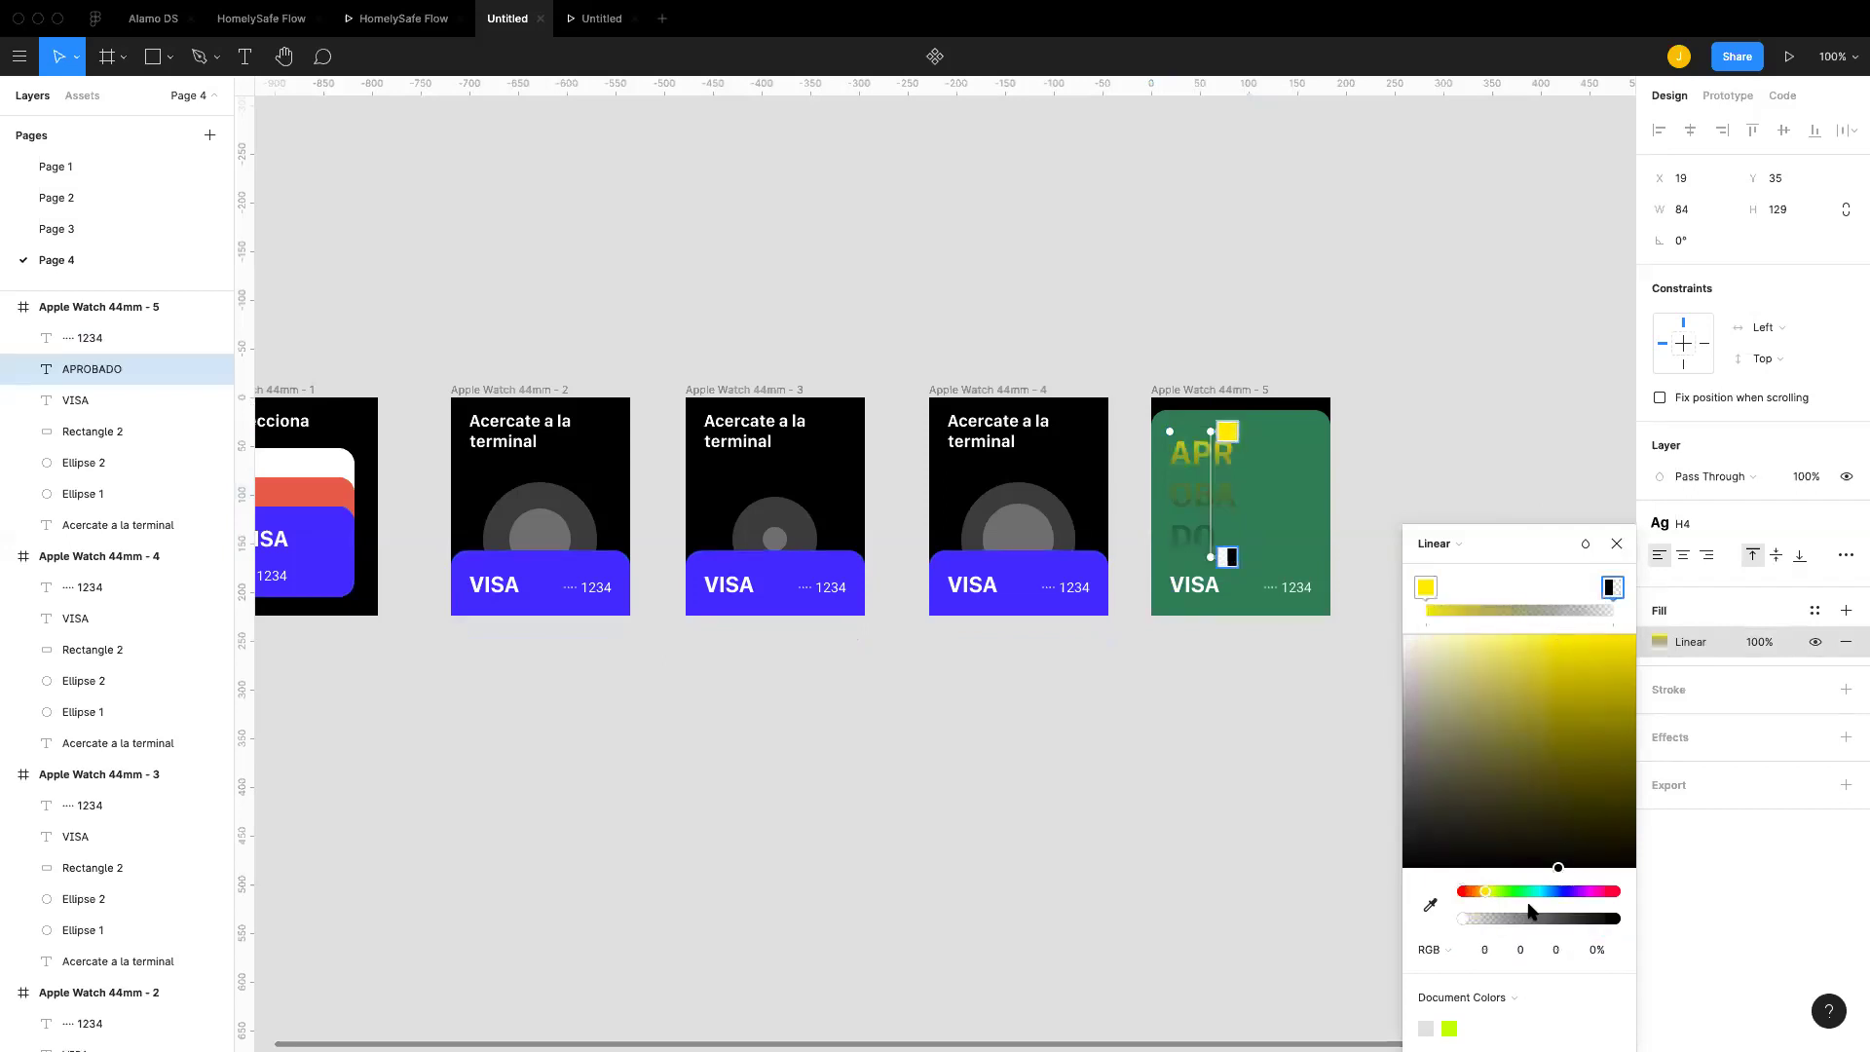
click(1533, 892)
drag(1628, 681, 1644, 635)
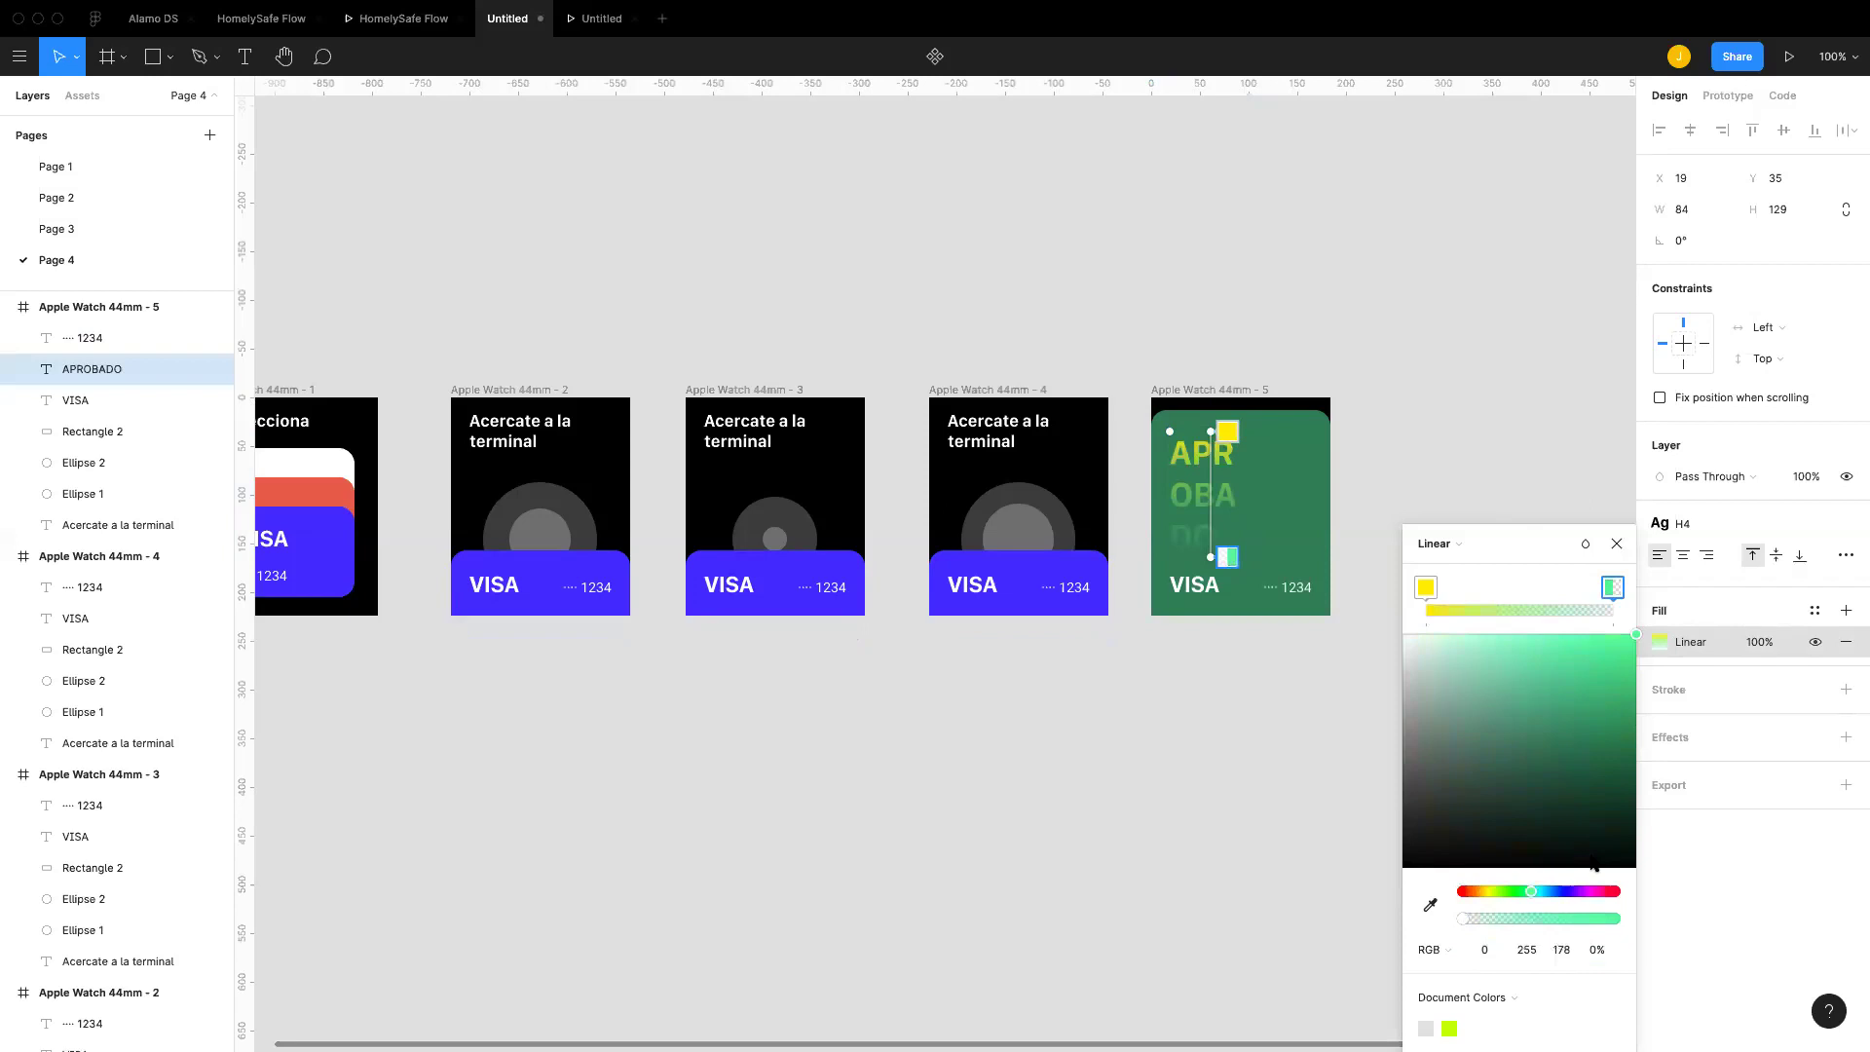
drag(1570, 892, 1695, 910)
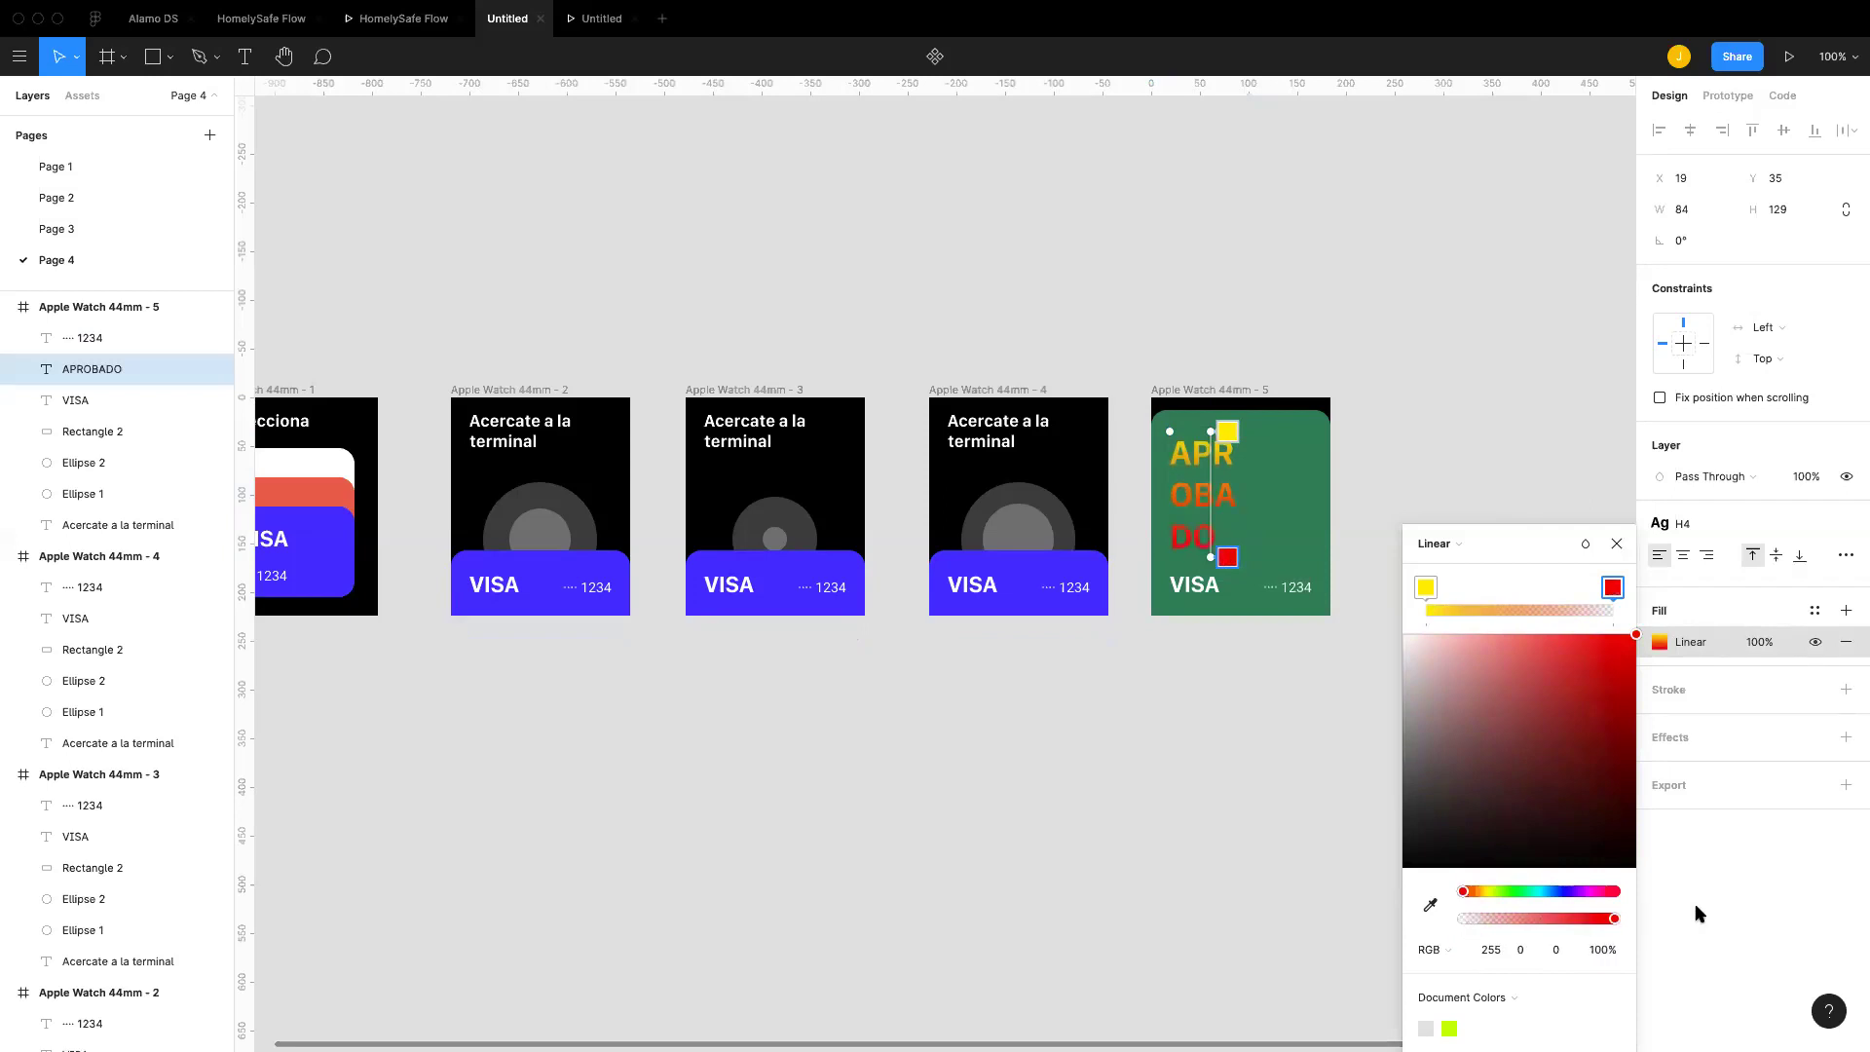
drag(1461, 892, 1536, 896)
click(1341, 848)
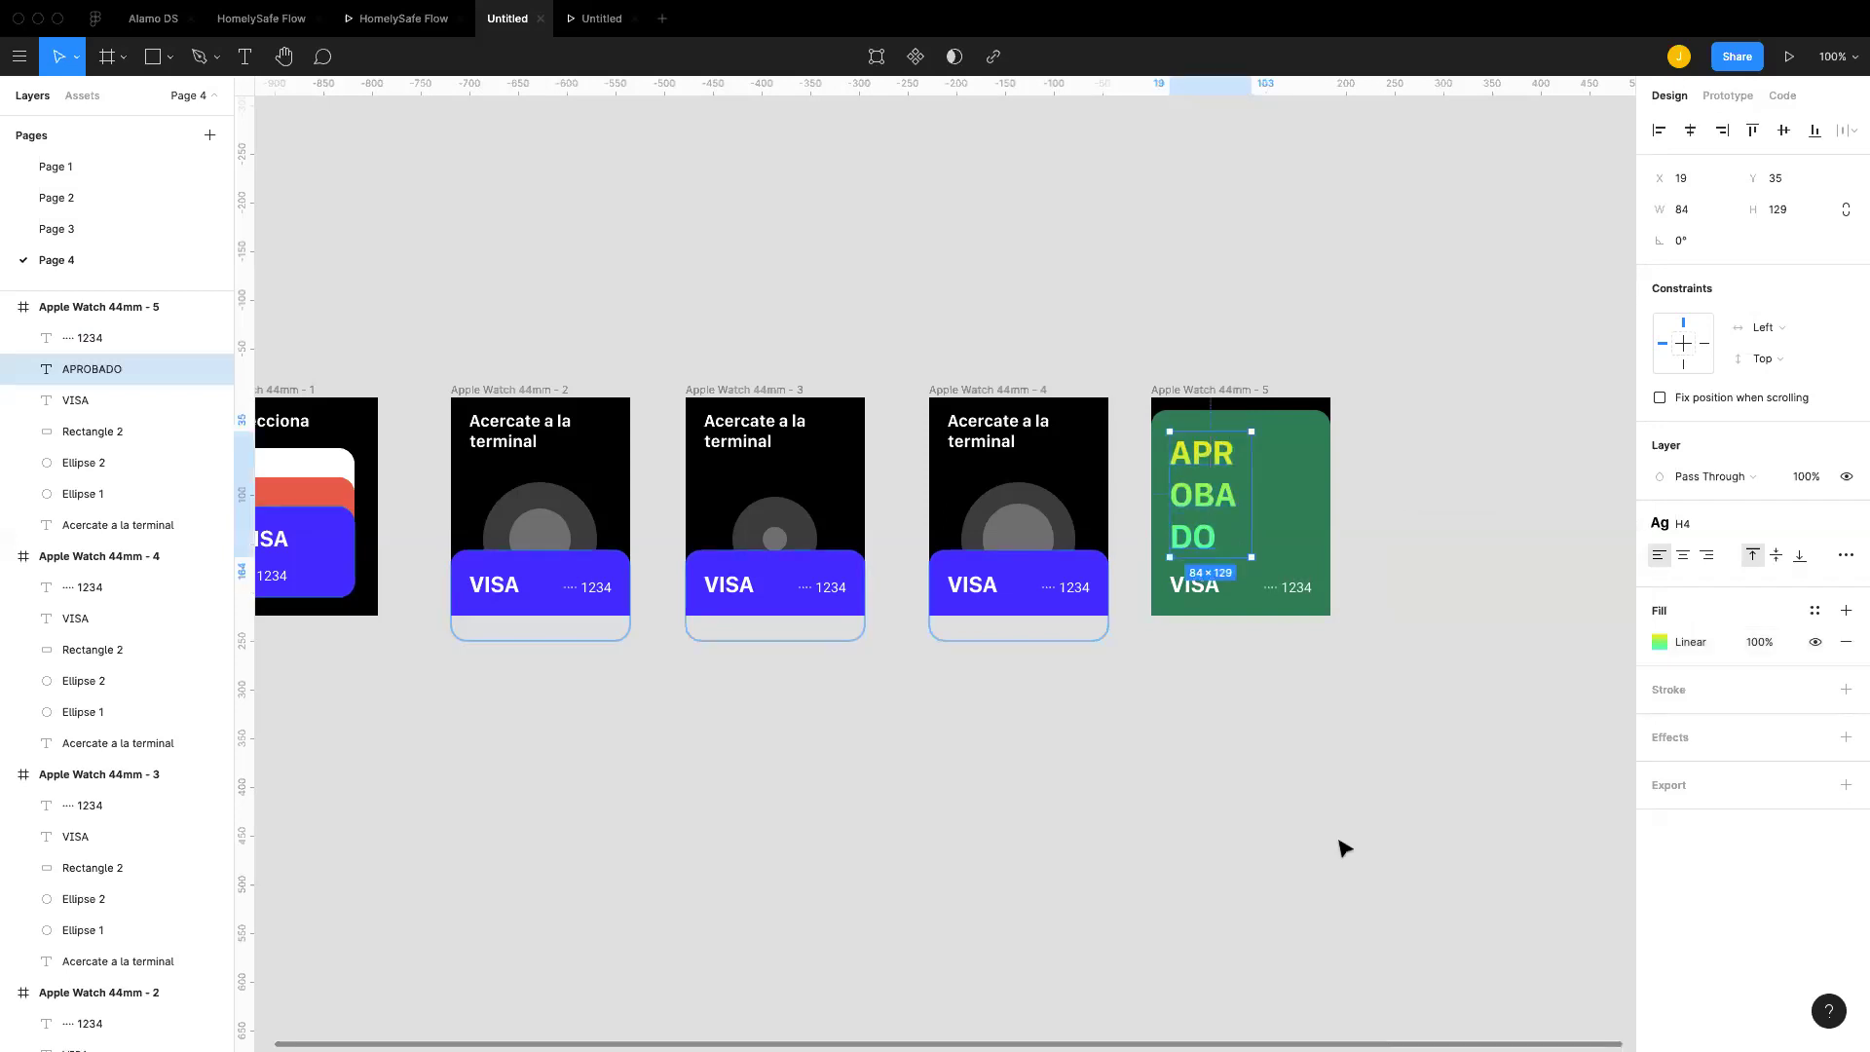
click(1341, 848)
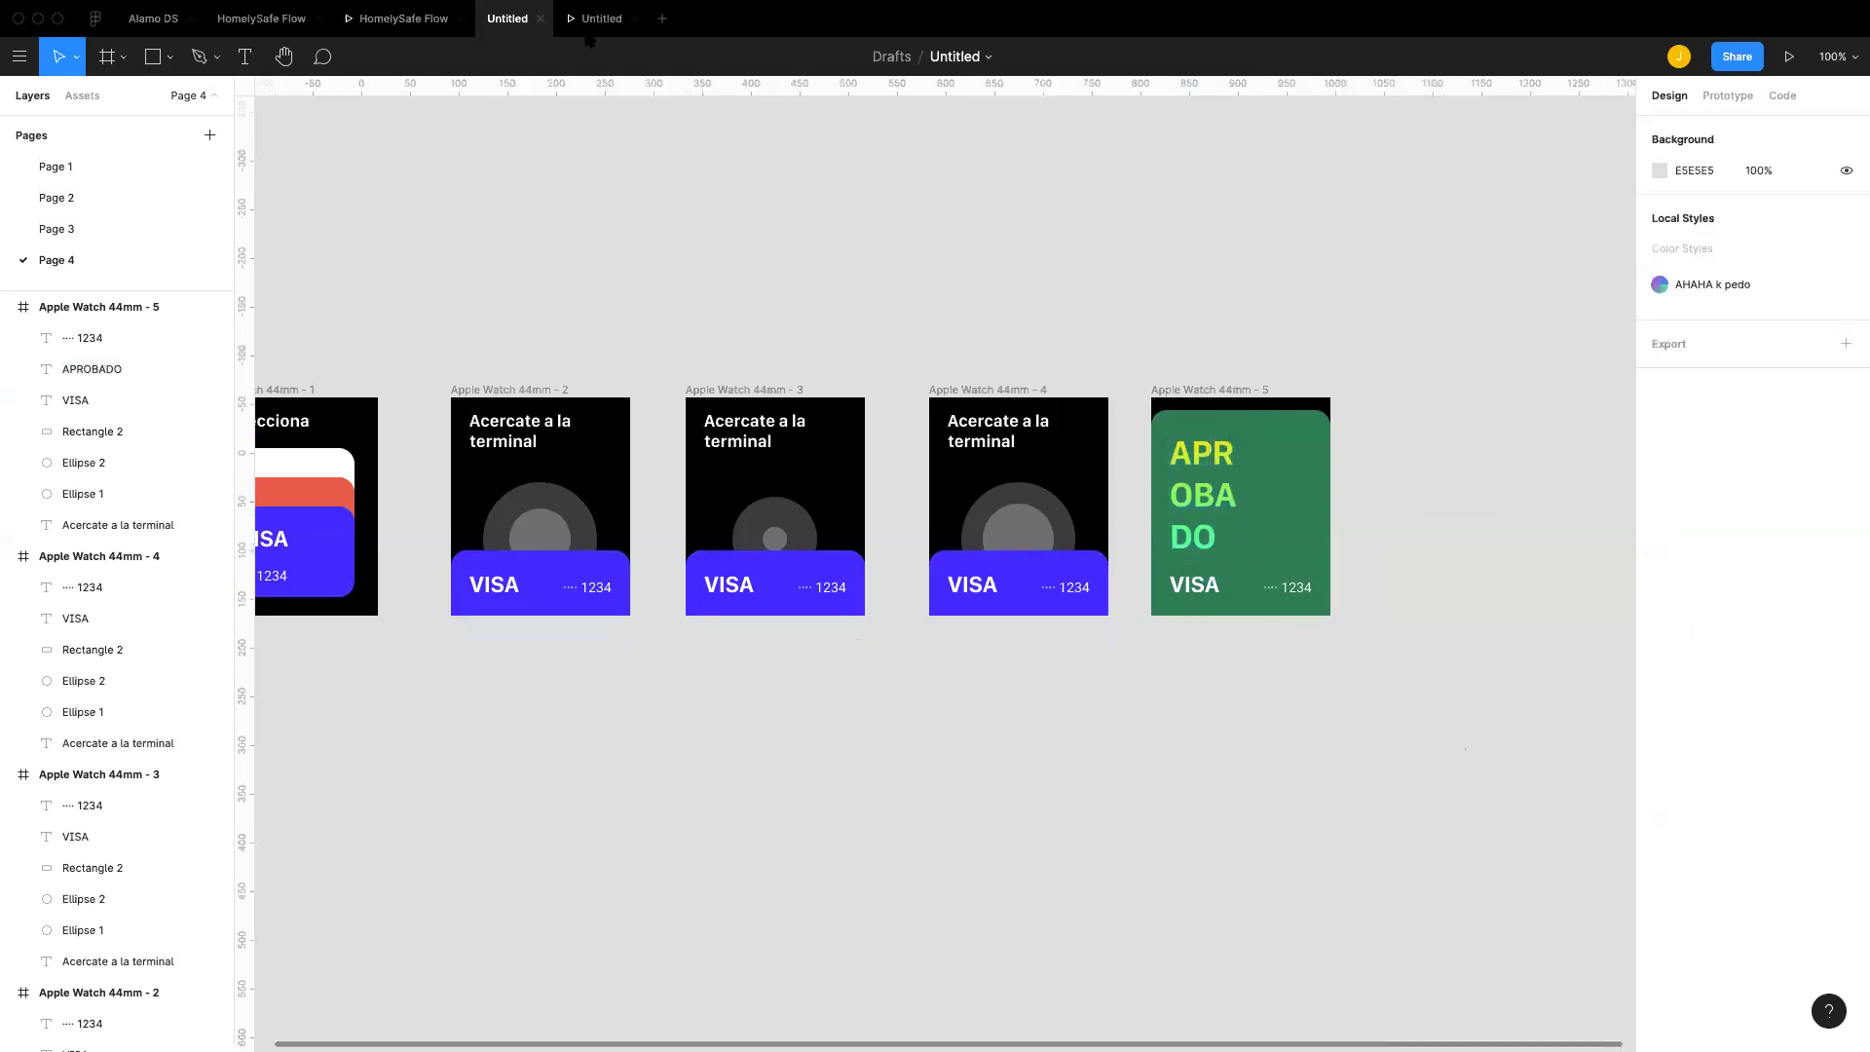
Step: Move the fifth frame to X 852 and connect the fourth frame to it with an 800 ms After Delay trigger and Smart Animate
click(1180, 389)
drag(1219, 392, 1259, 393)
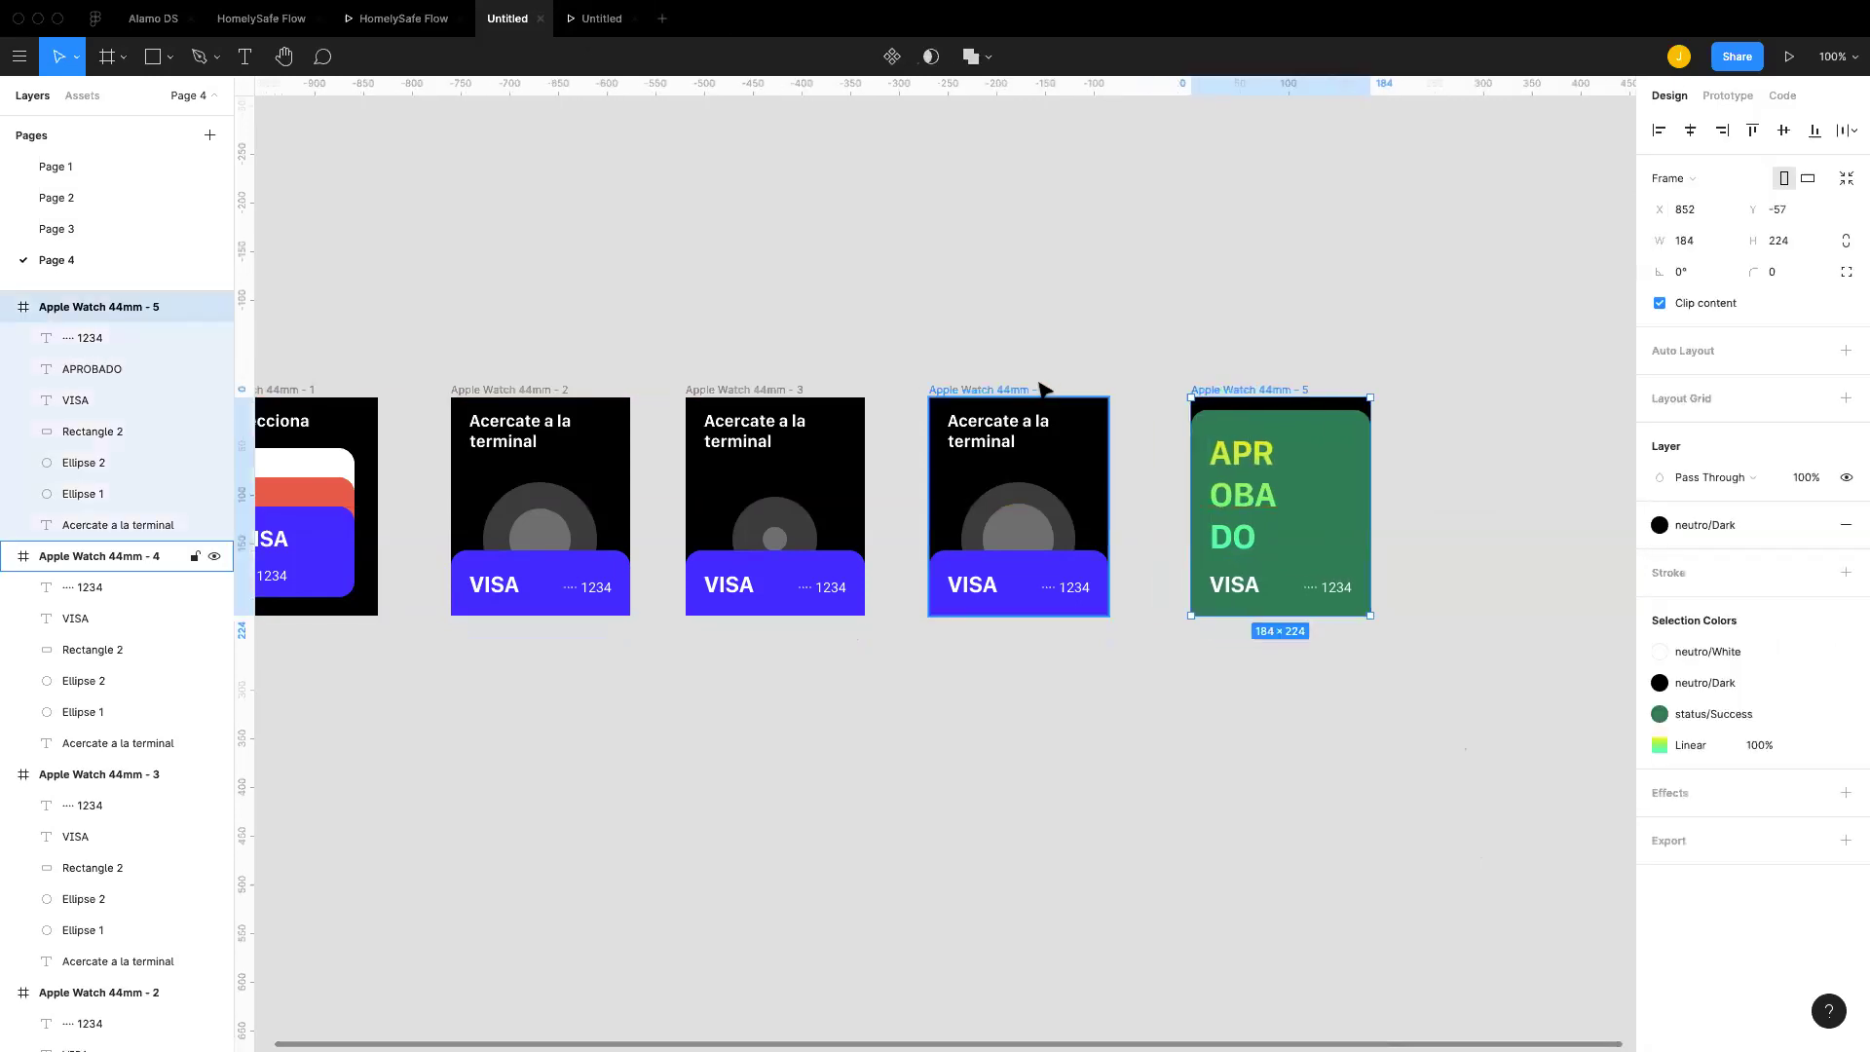
click(1043, 389)
click(1722, 98)
drag(1111, 506, 1204, 507)
click(1484, 226)
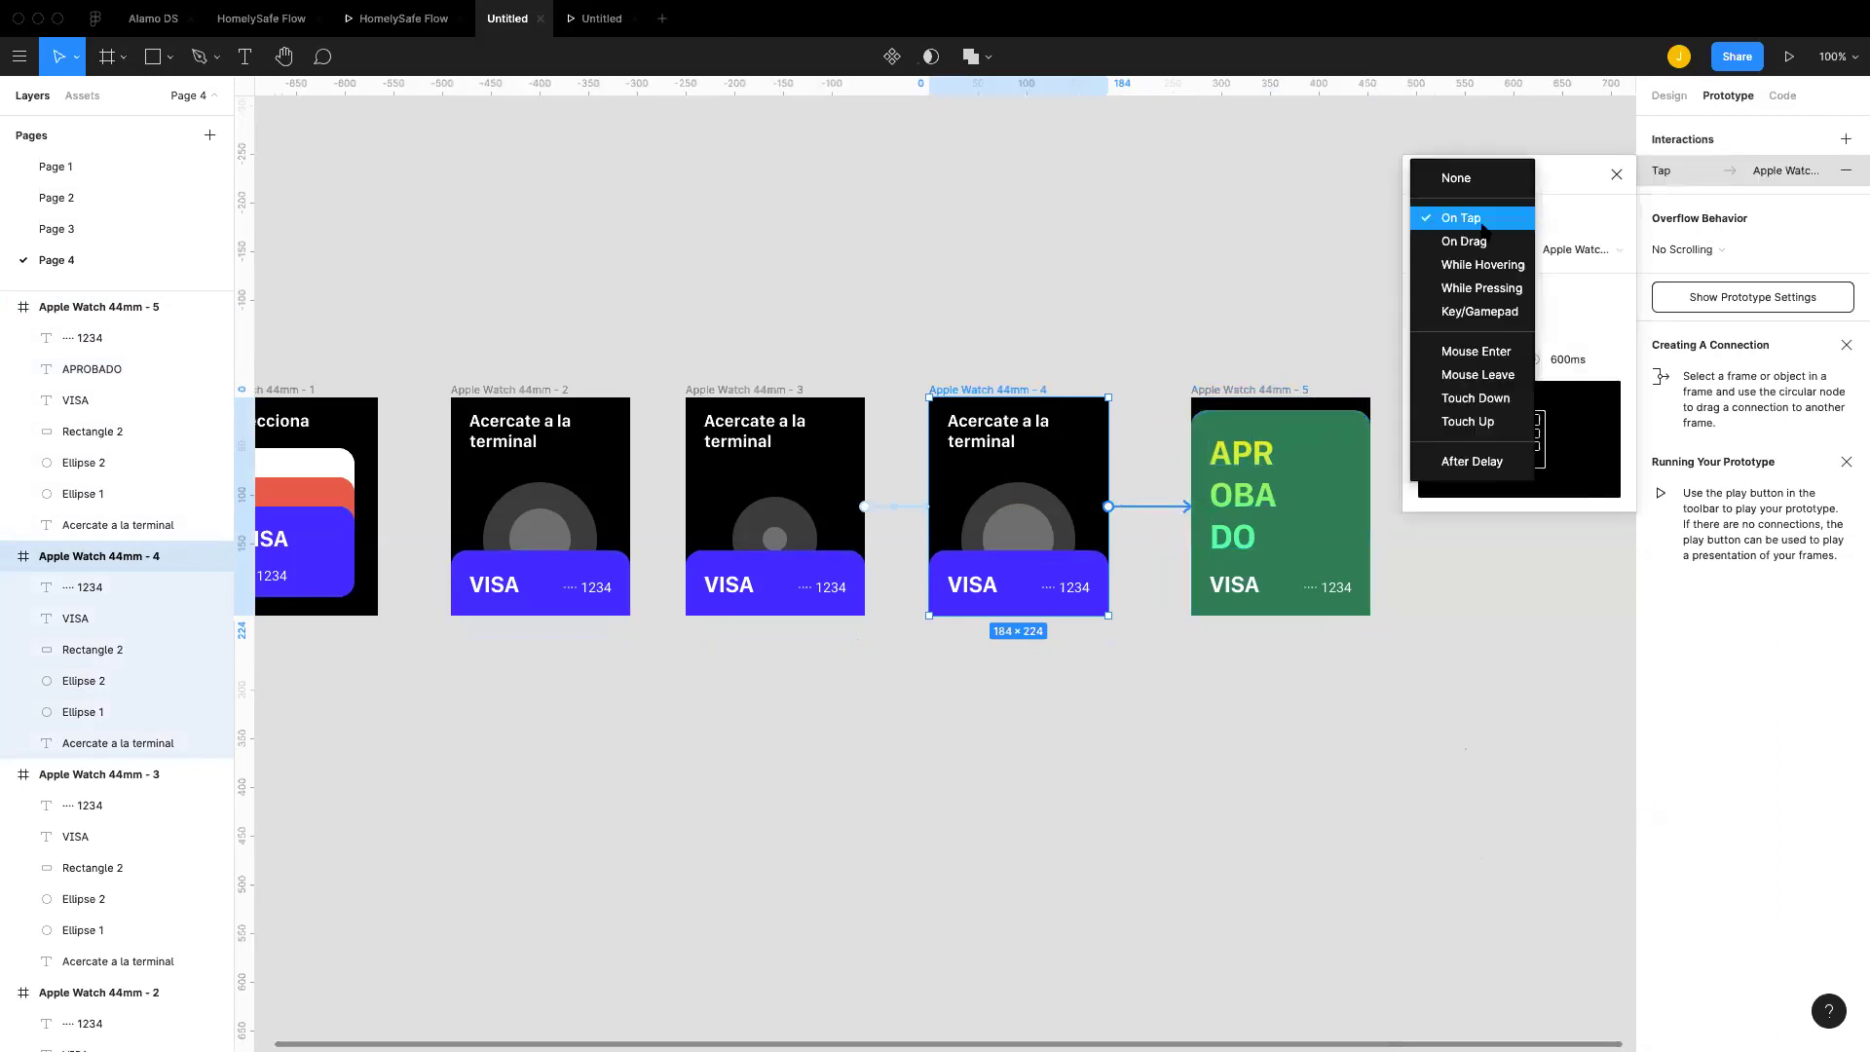
click(1466, 462)
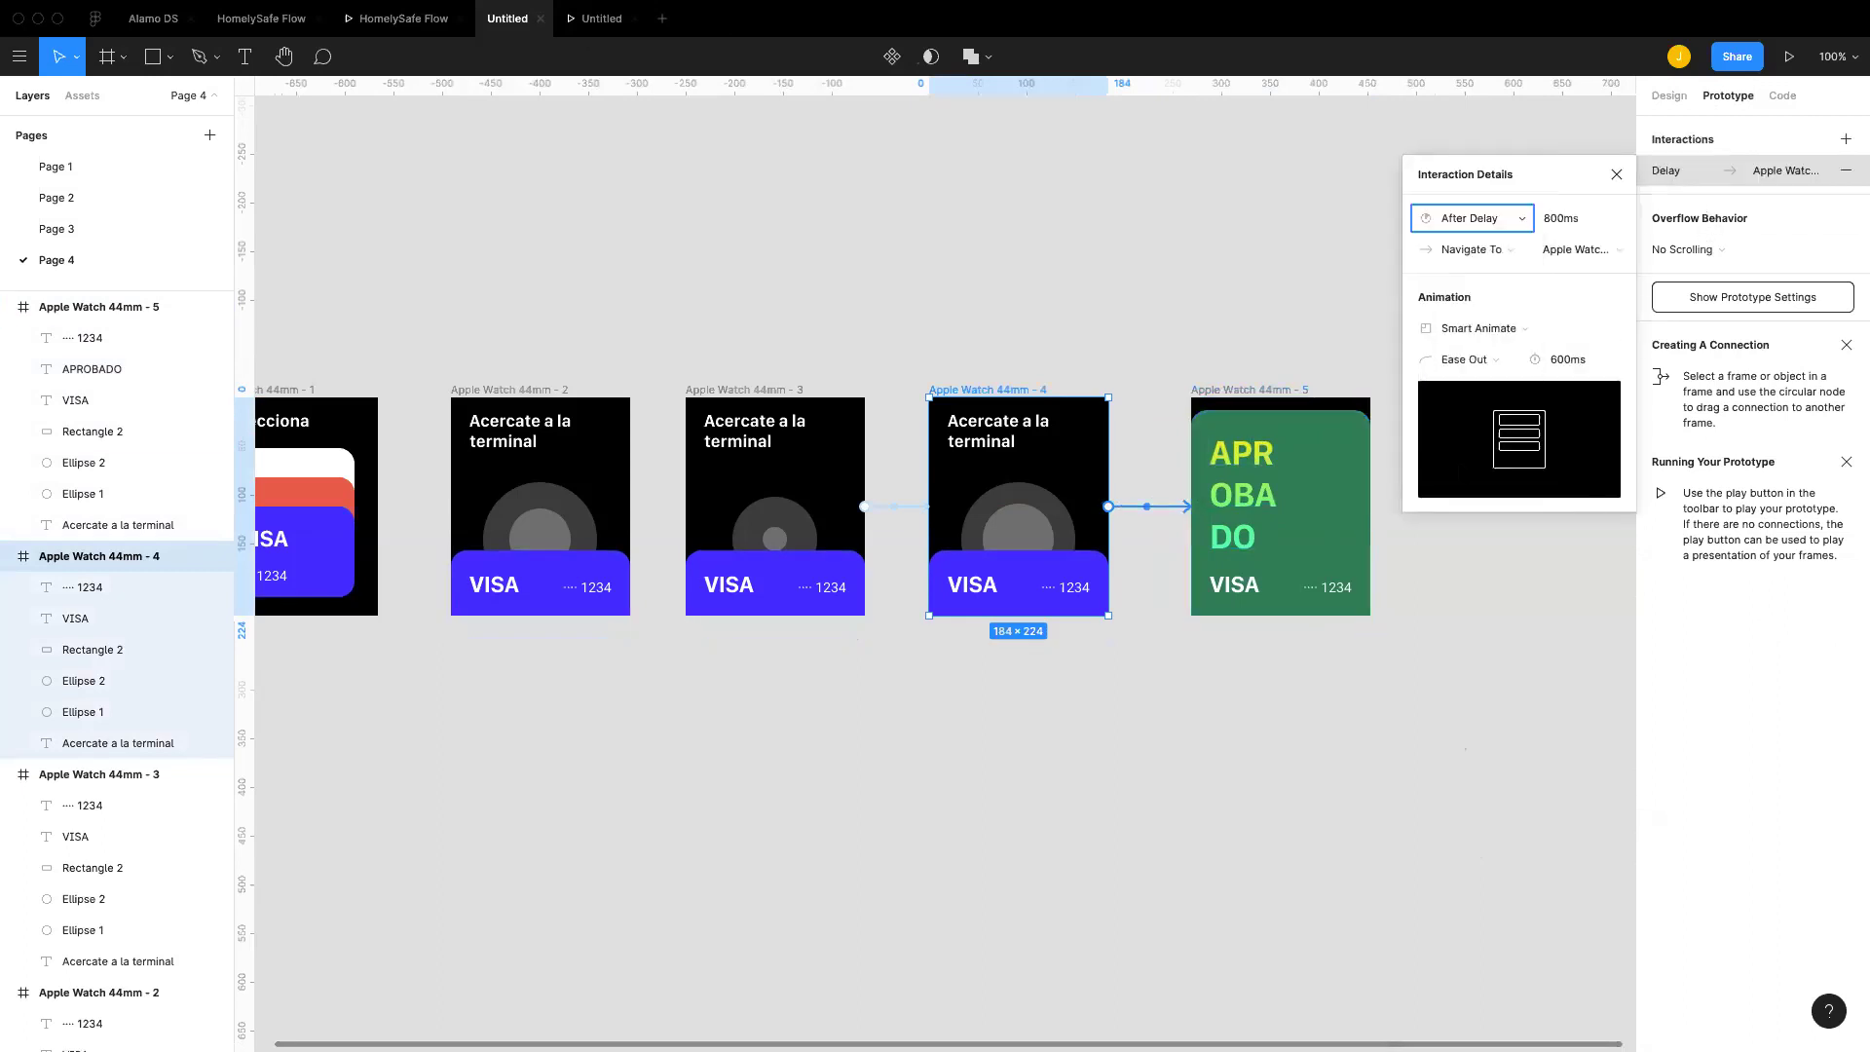
click(1488, 337)
click(1490, 331)
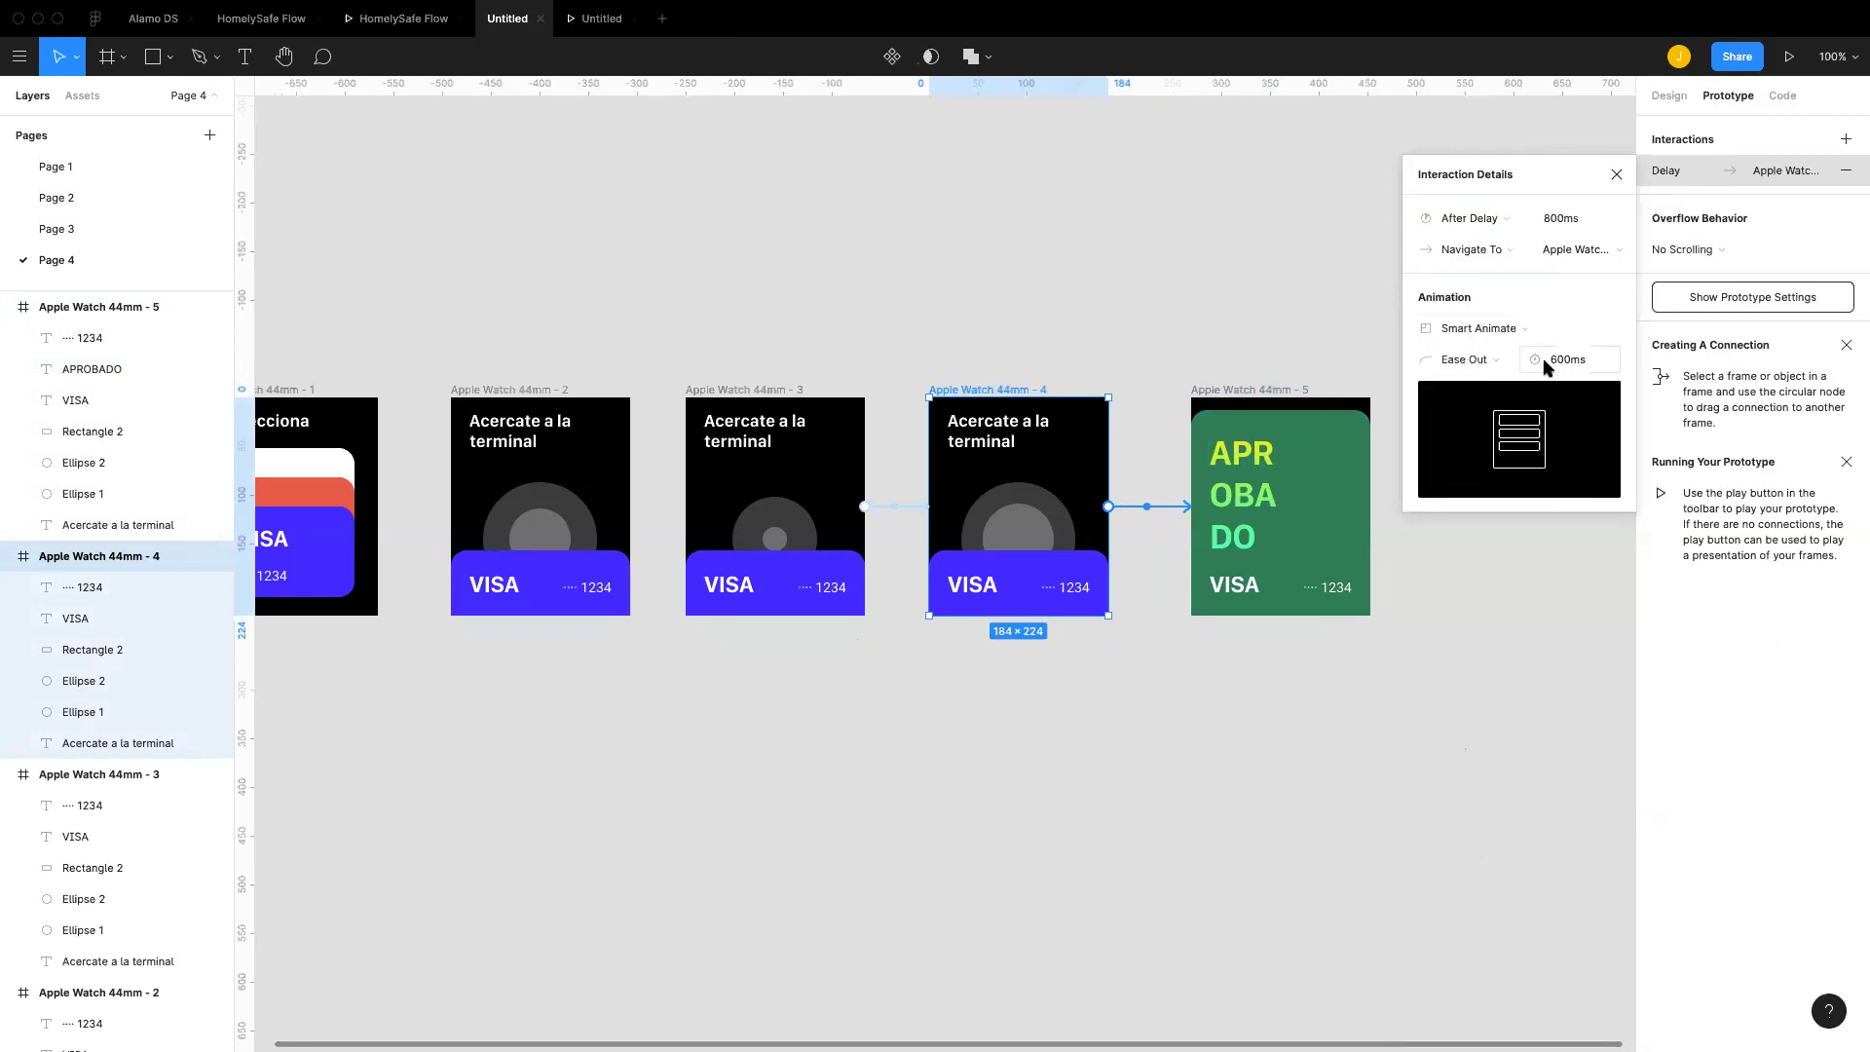
Step: Set the animation duration of the connection from the fourth frame to the fifth to 300 ms
key(Escape)
click(1286, 391)
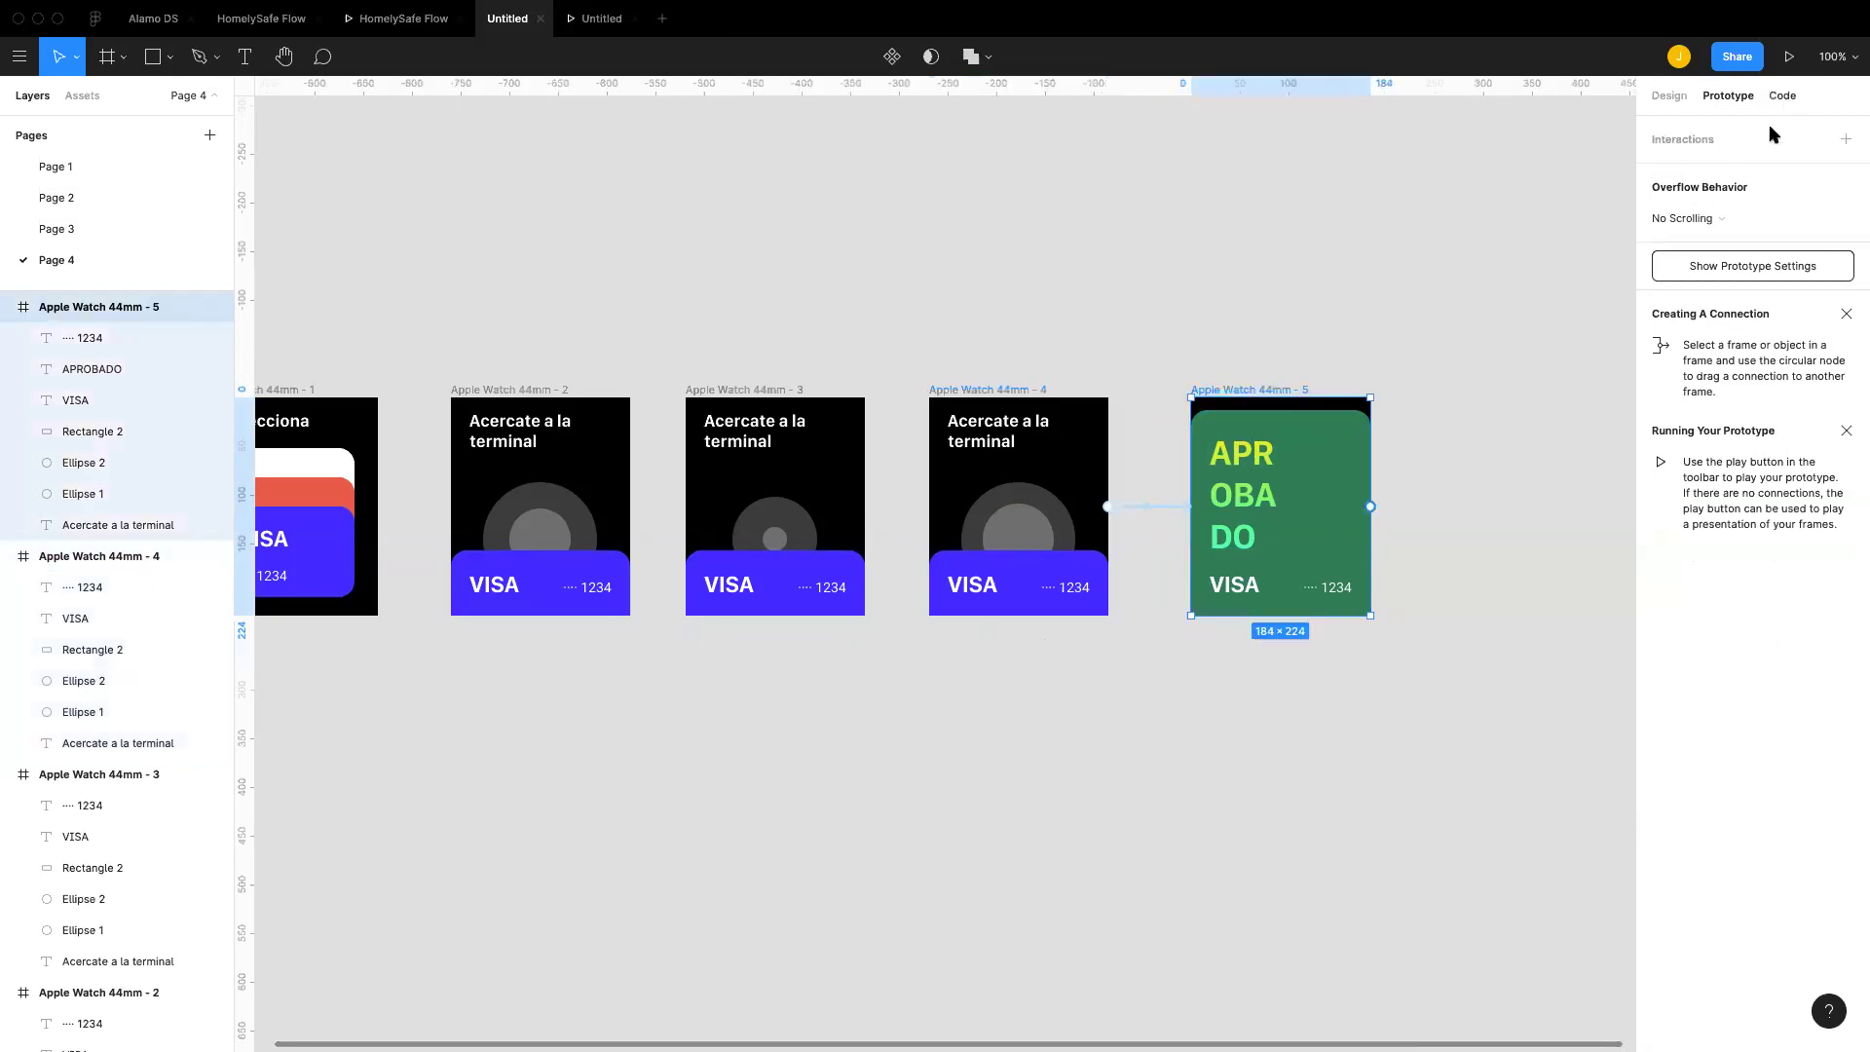
click(1115, 507)
click(1662, 173)
click(1574, 363)
text(30)
key(Return)
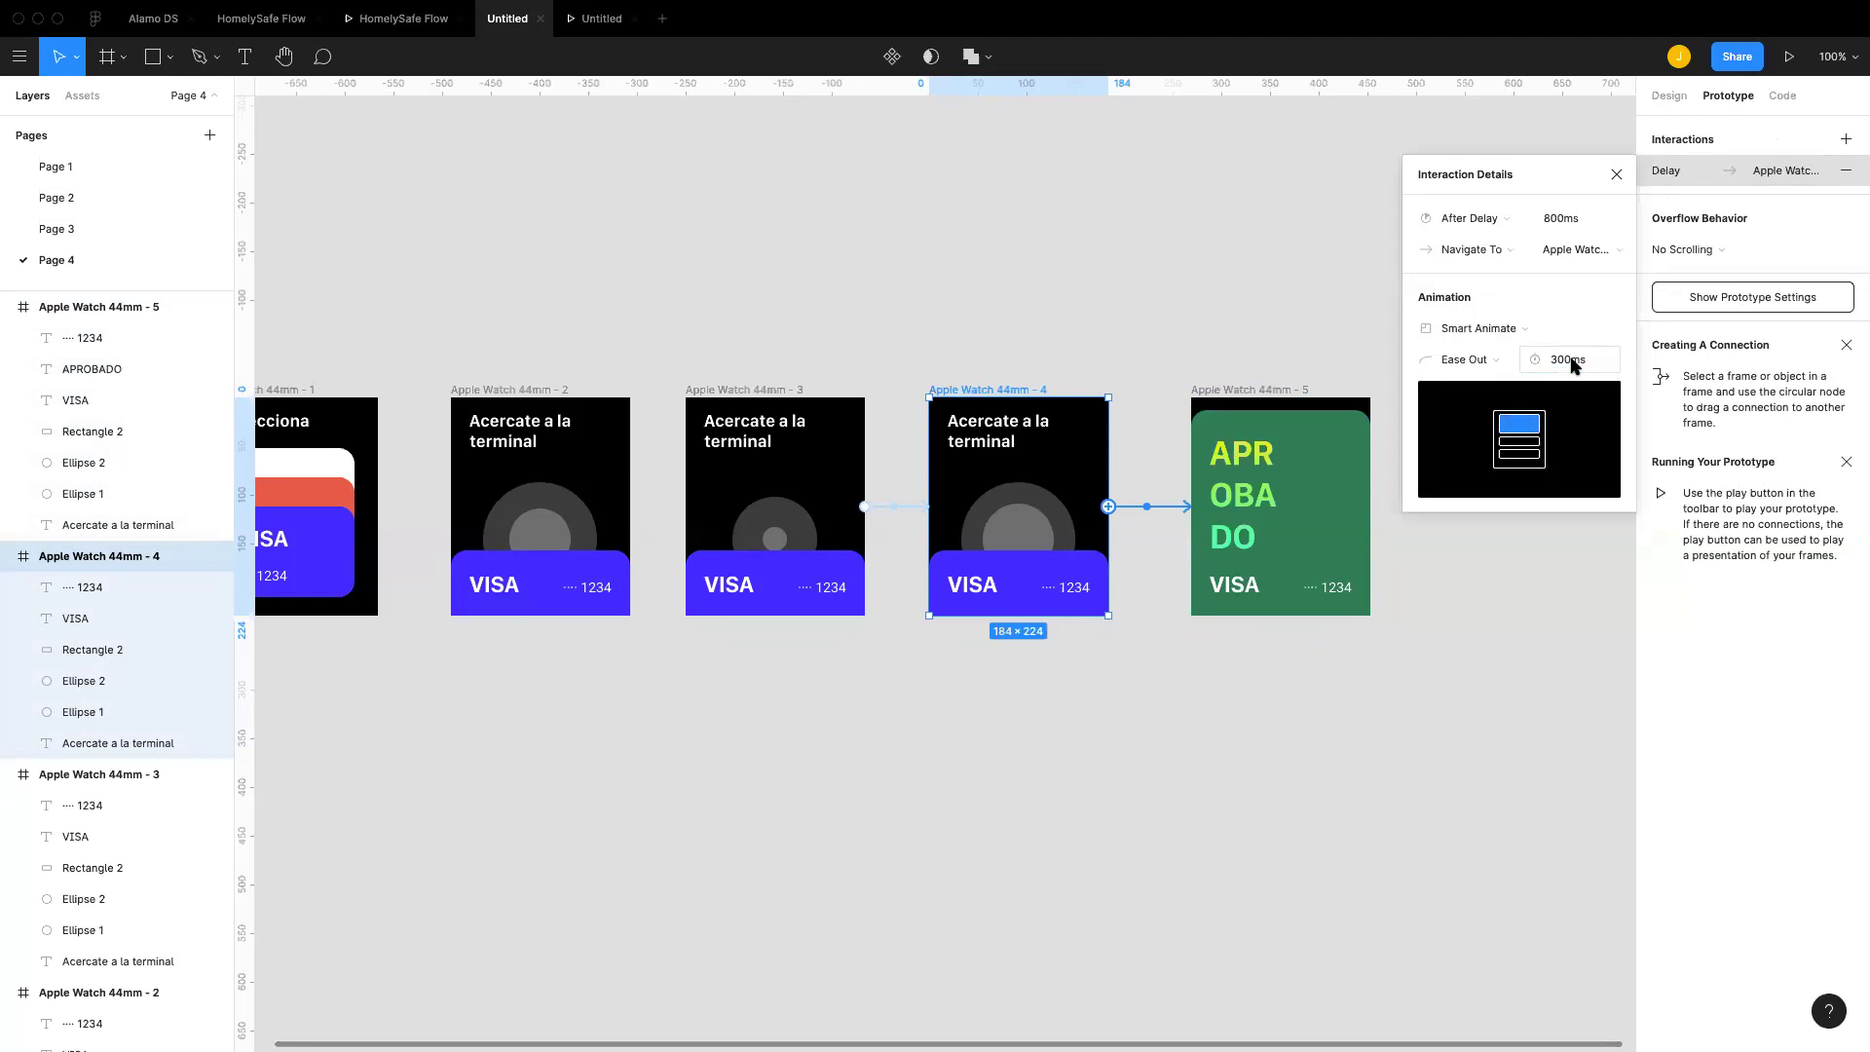
click(1256, 364)
Step: Play the watch prototype from the VISA card to check the transition to the approval screen
click(609, 21)
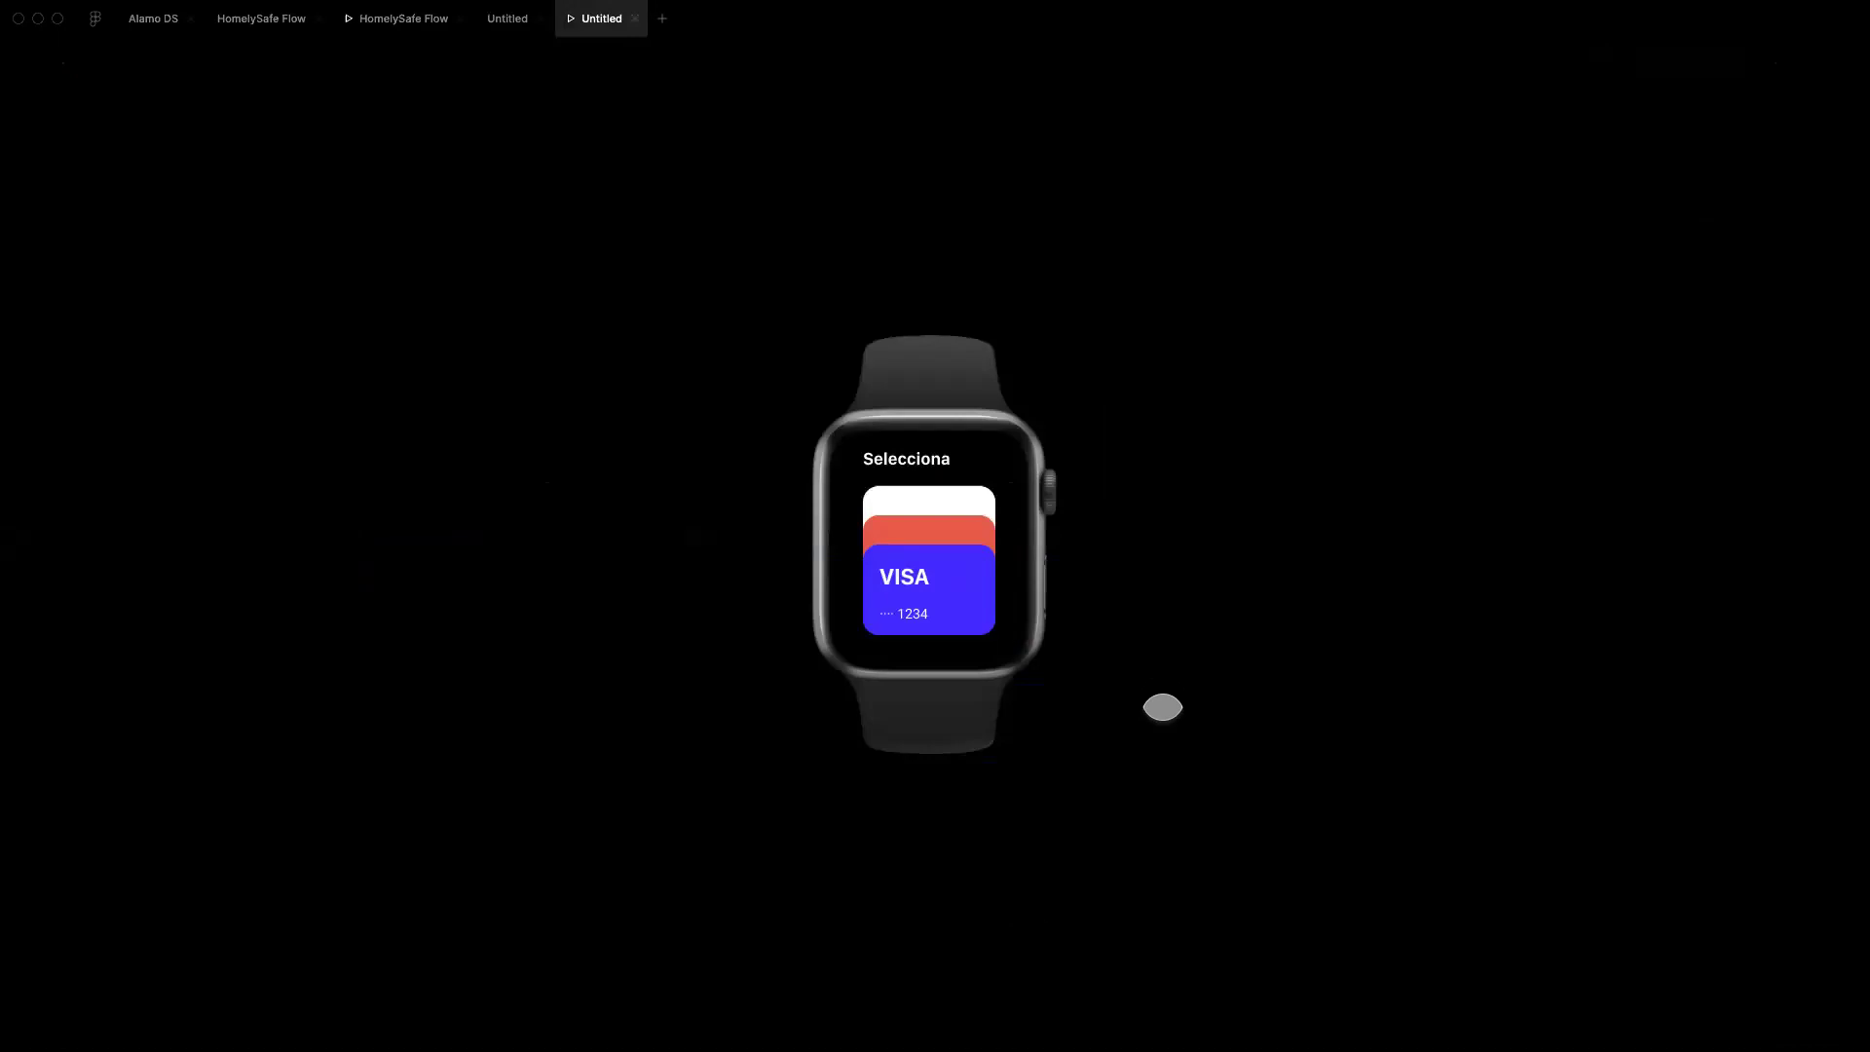
drag(902, 535, 948, 591)
Step: Switch from the watch project to the Alamo DS design system file
click(409, 25)
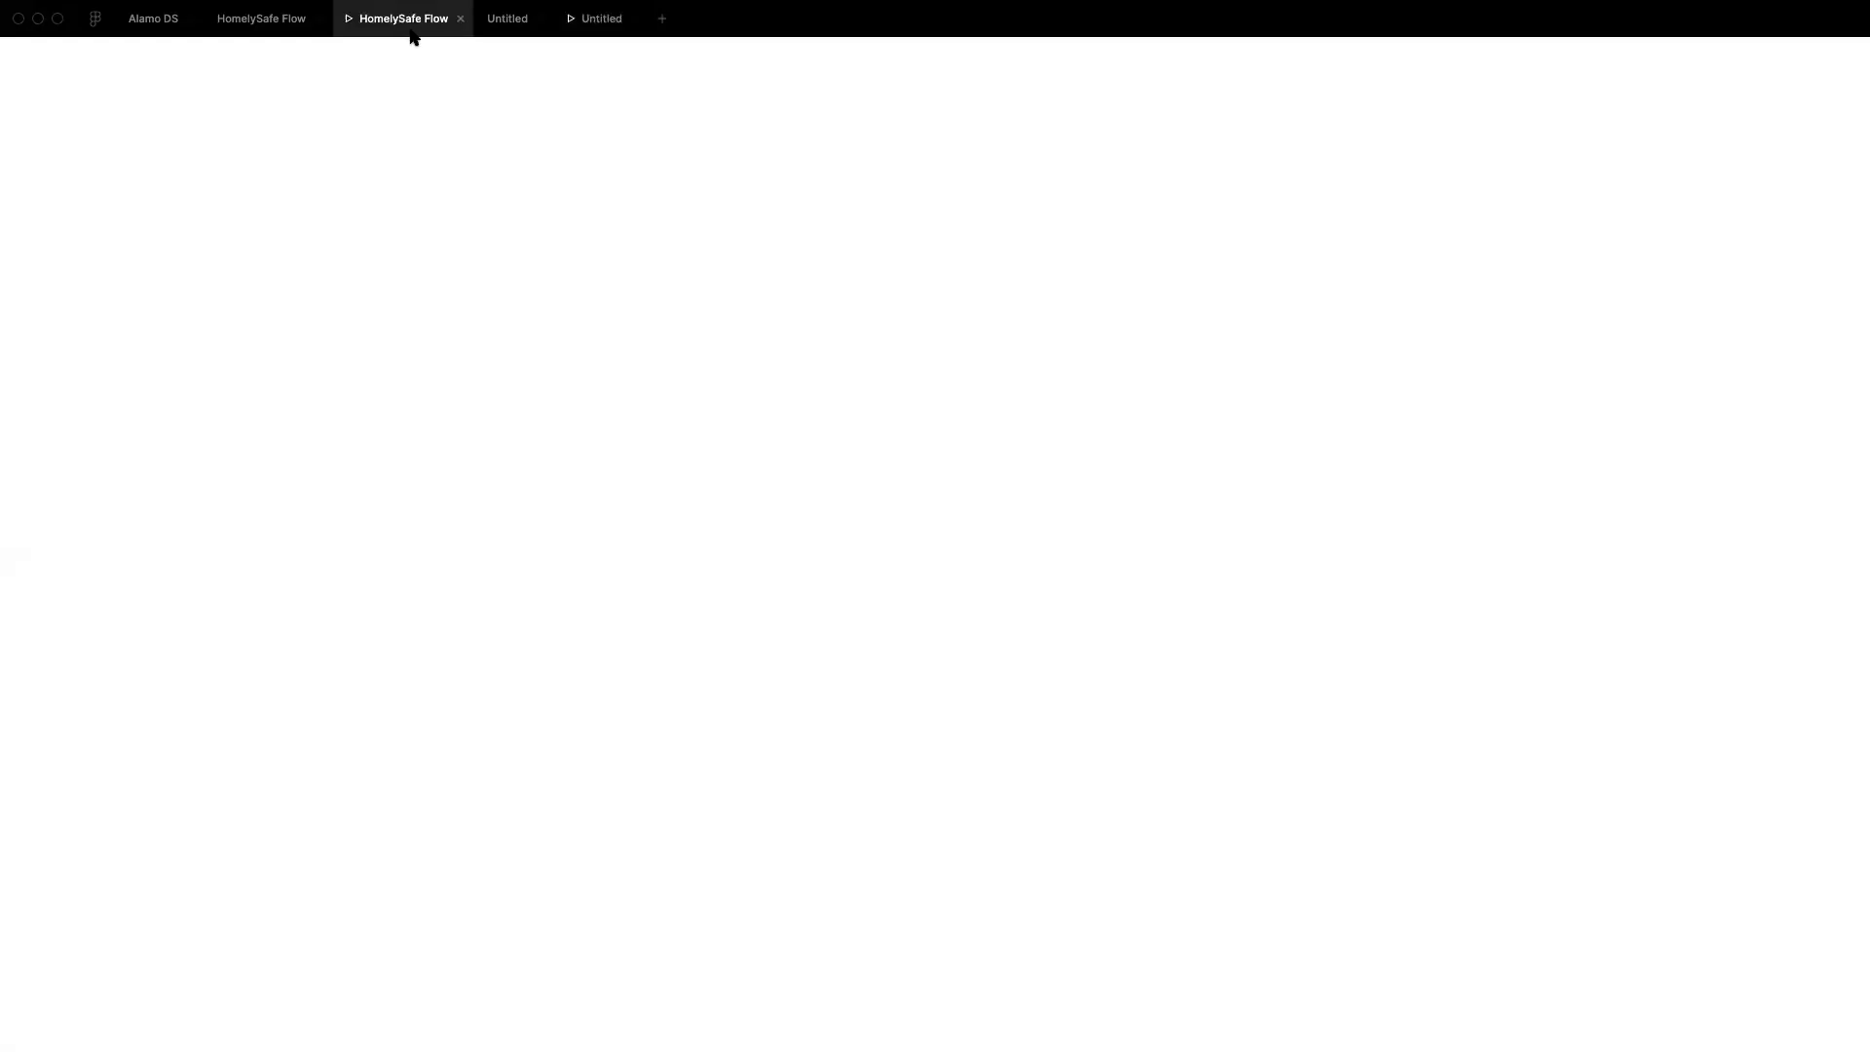
click(490, 25)
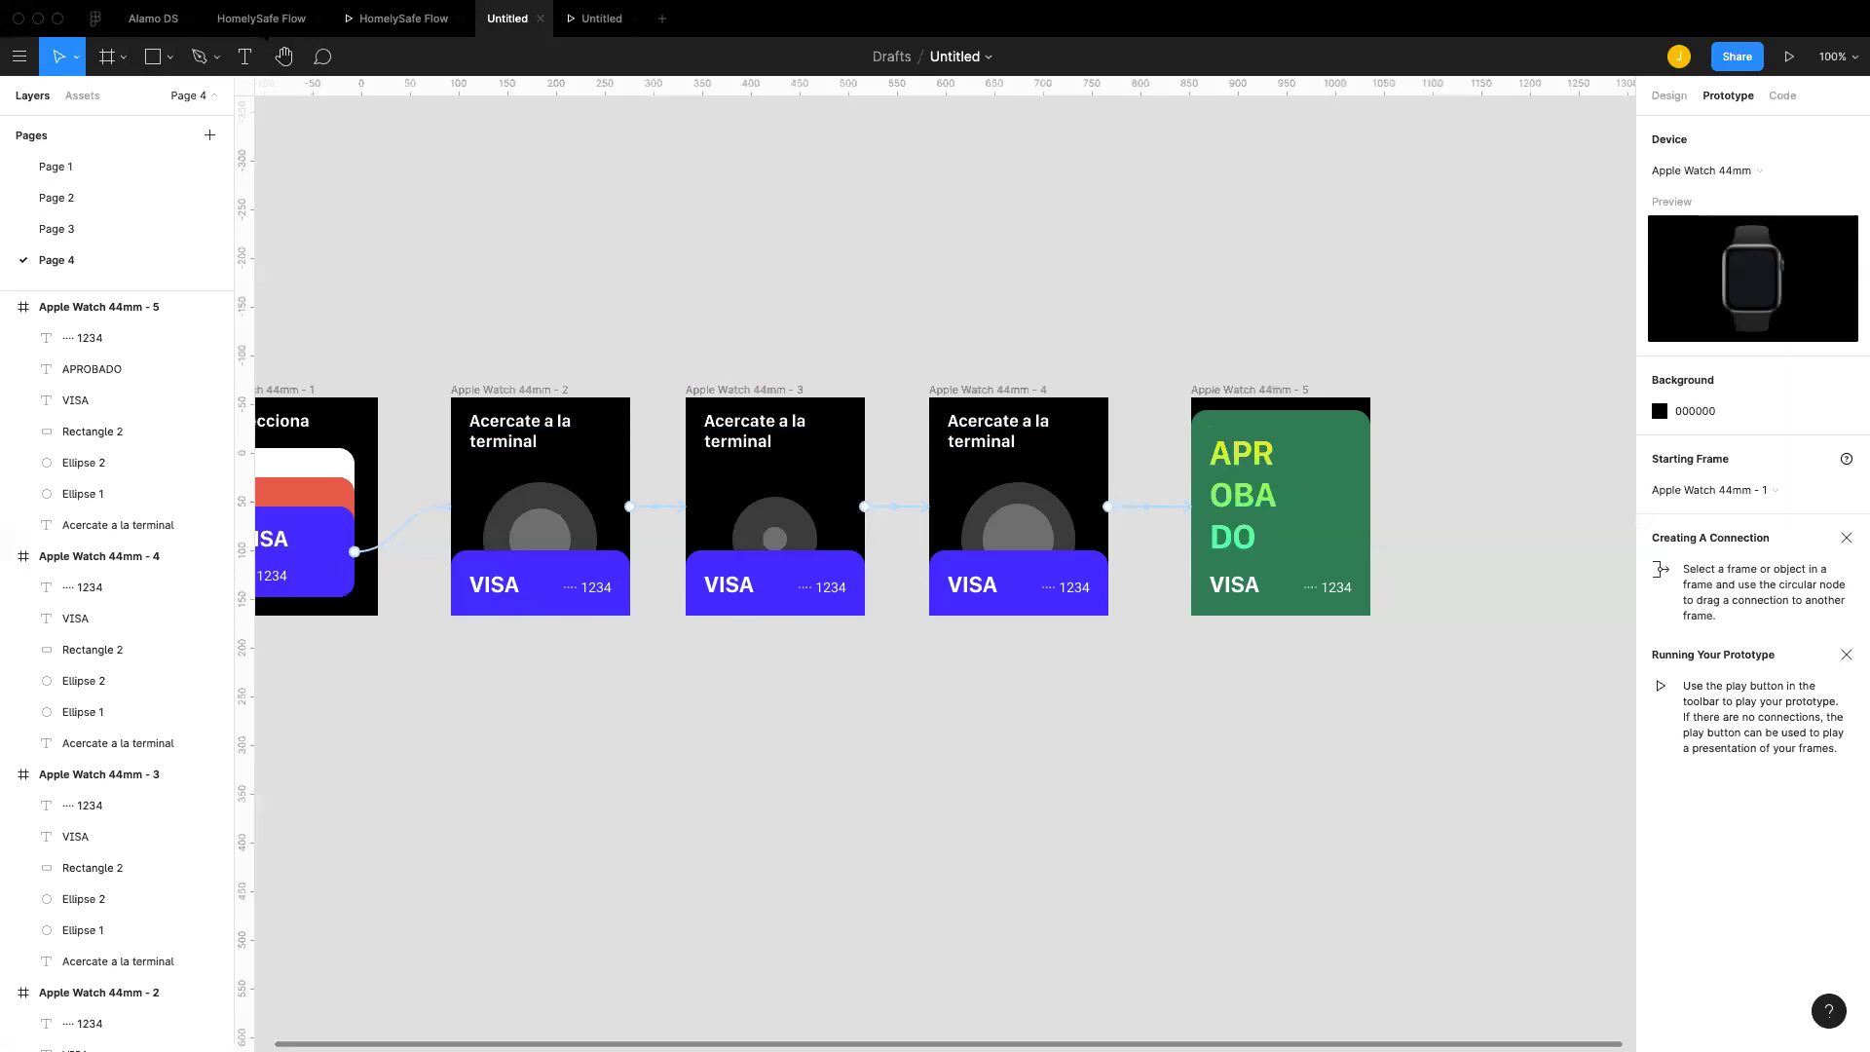
click(154, 19)
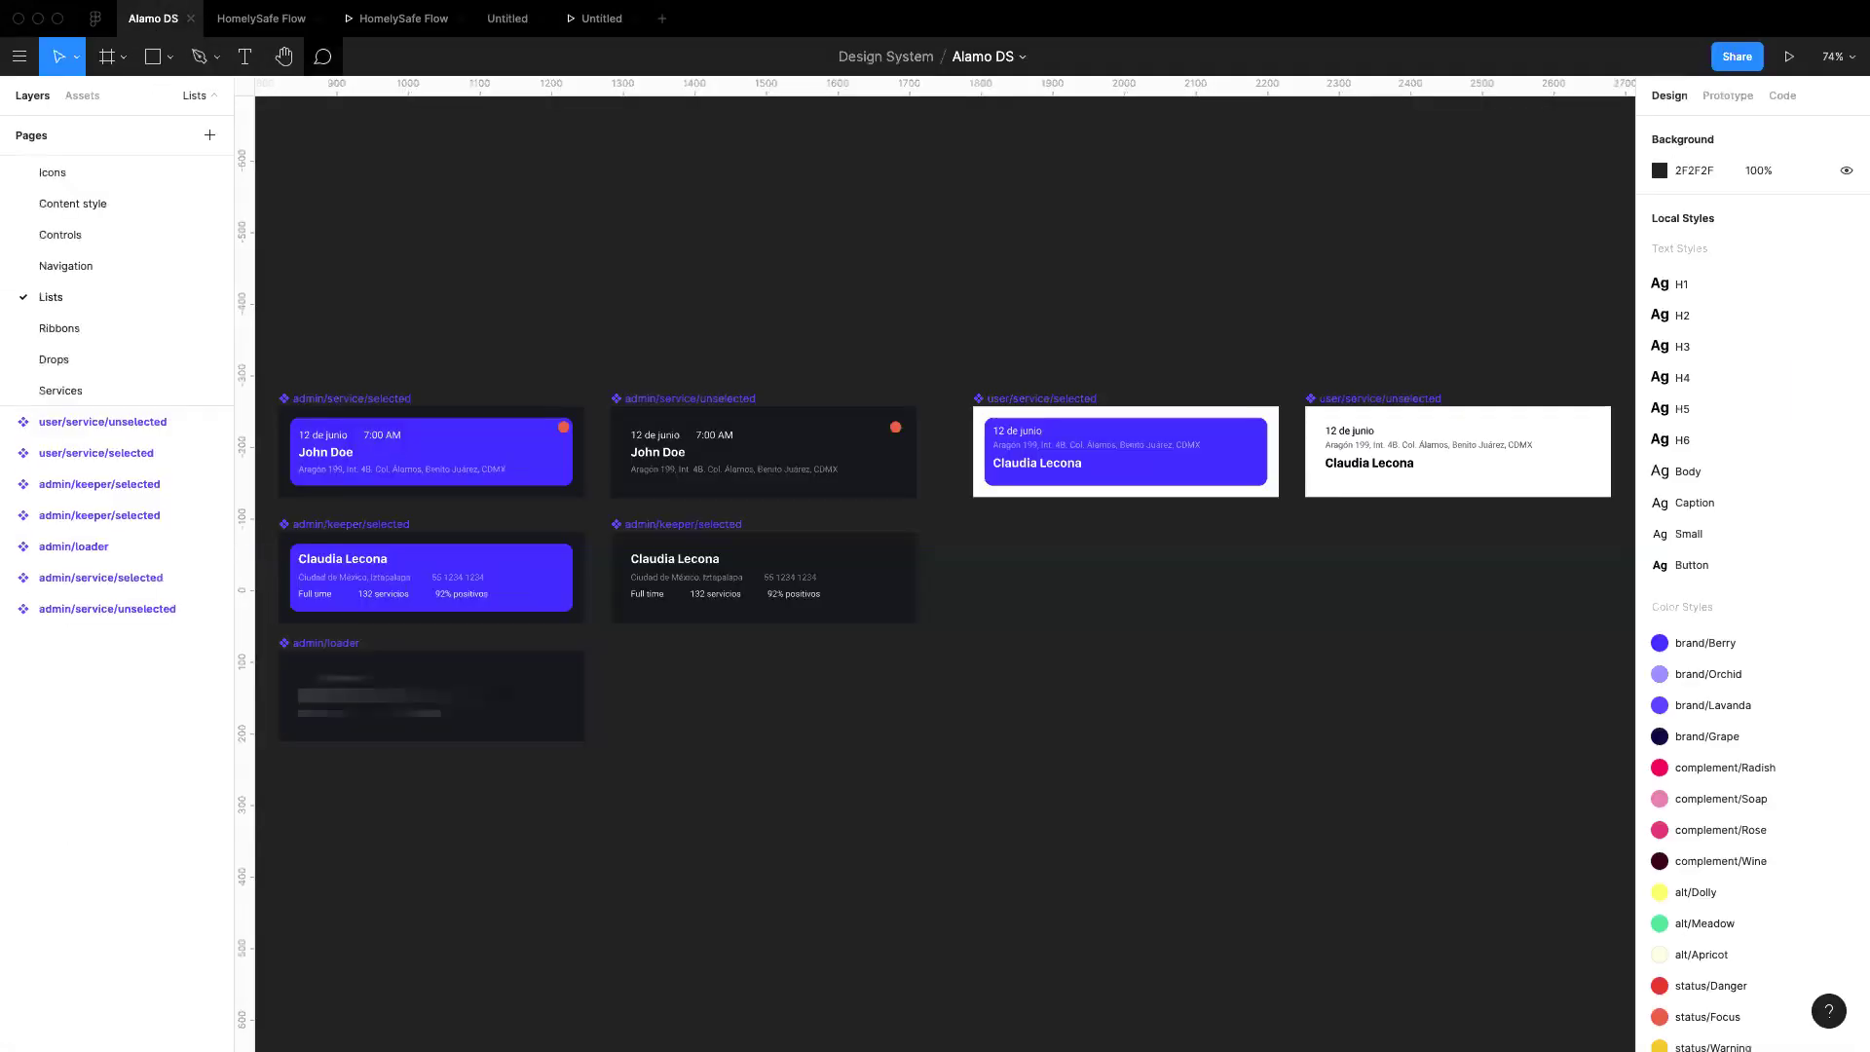
Step: Examine the desktop and mobile landing designs on the Landing Places page of the HomelySafe Flow file
click(277, 22)
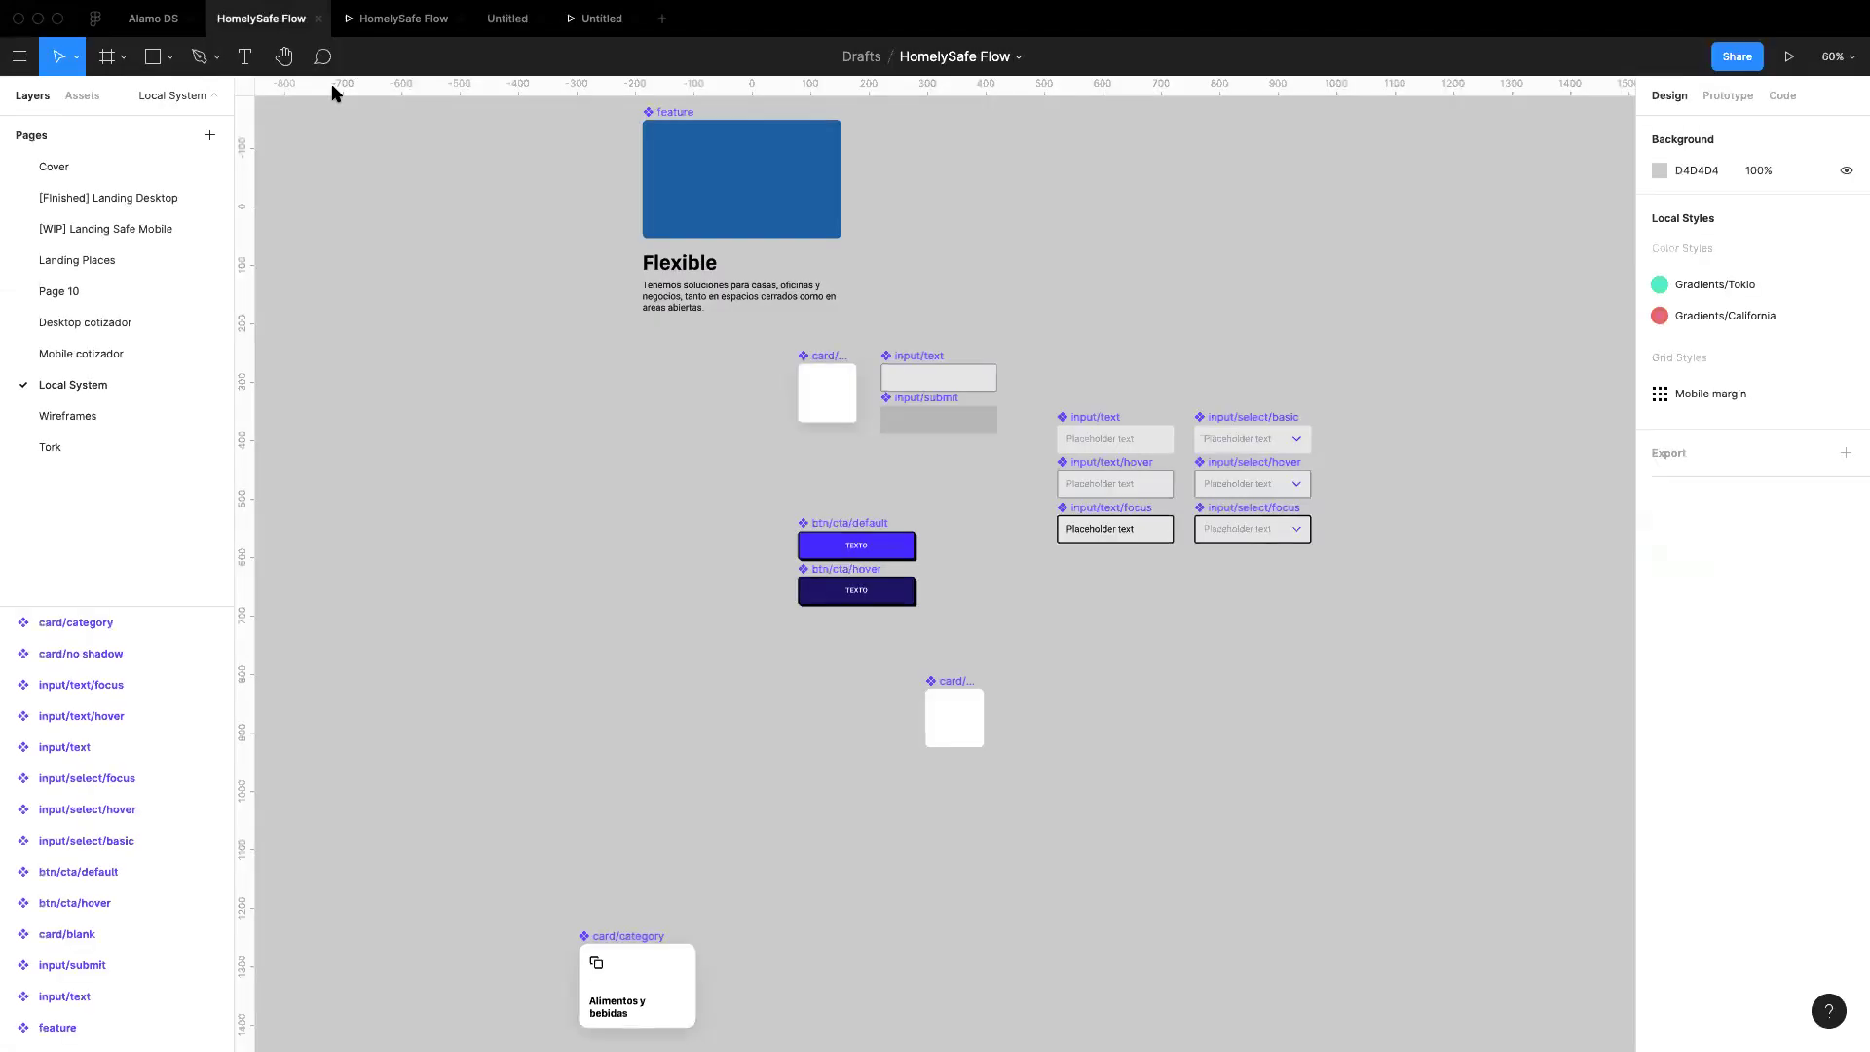
click(109, 270)
scroll(821, 475, left, 5)
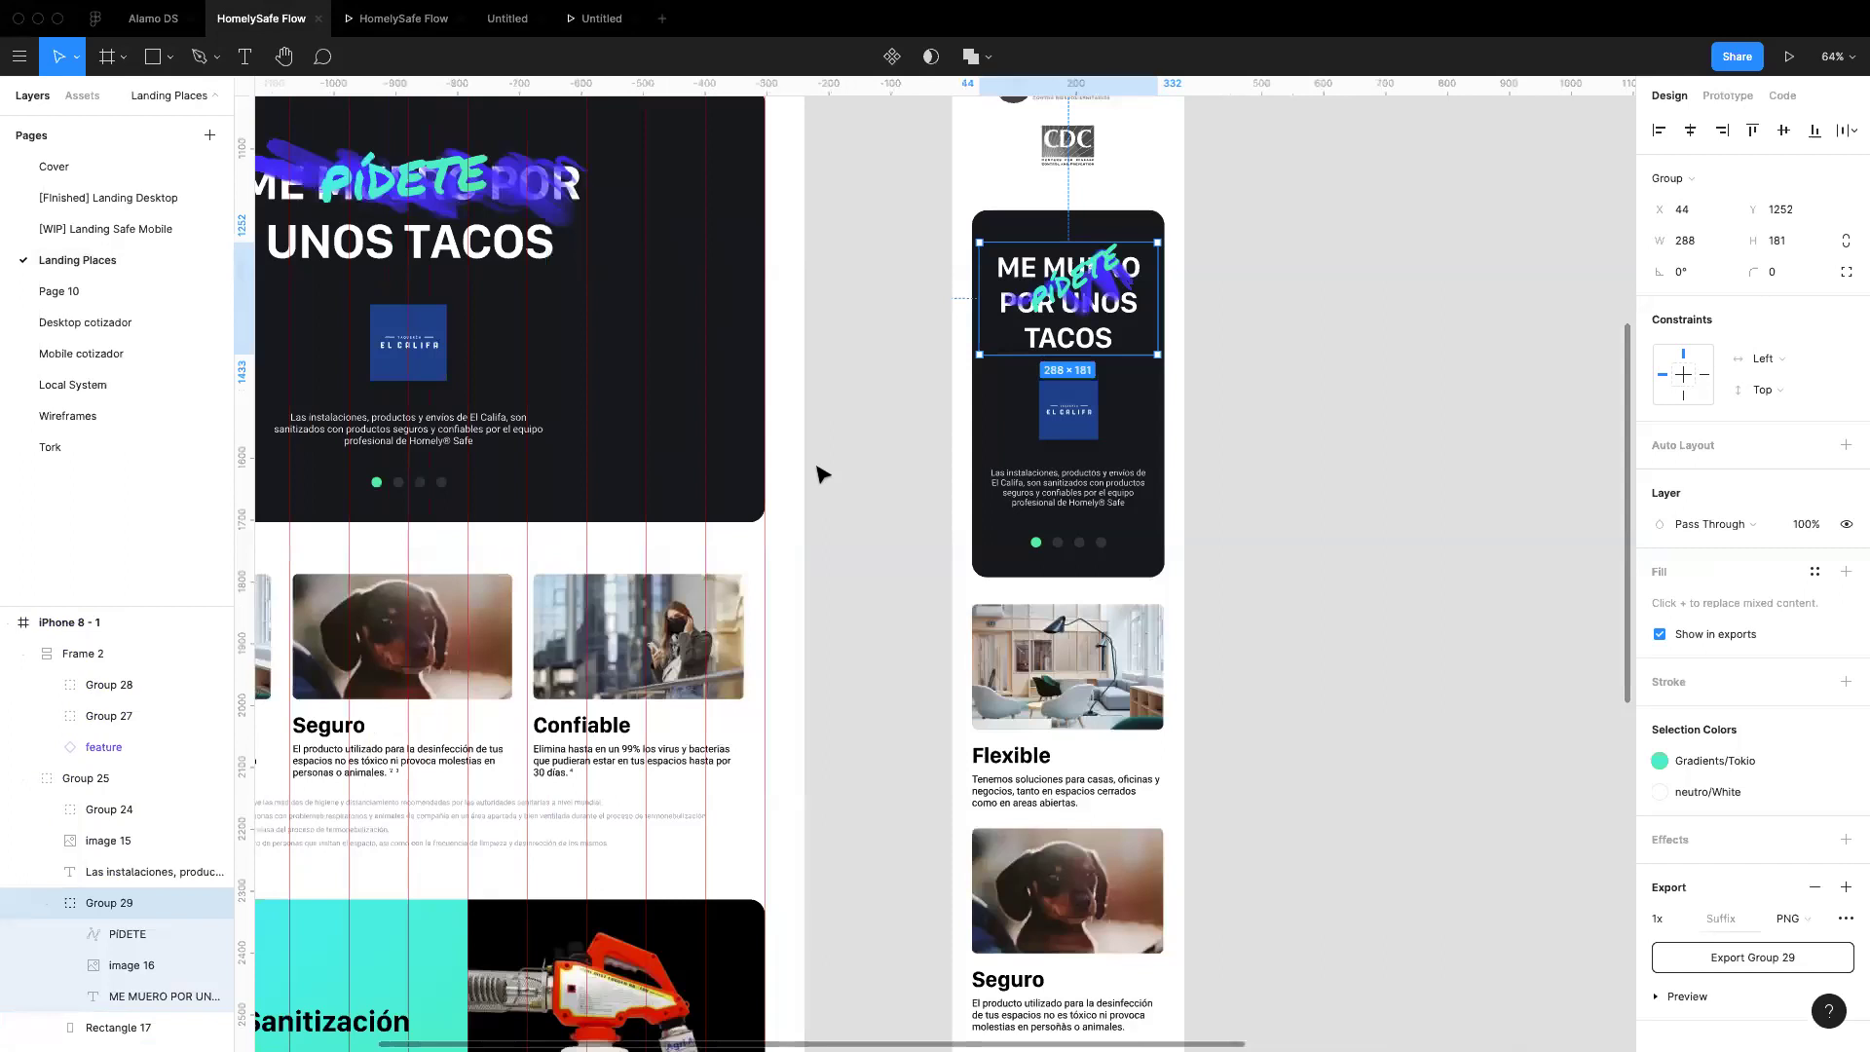
click(821, 474)
scroll(821, 475, down, 5)
scroll(855, 409, up, 4)
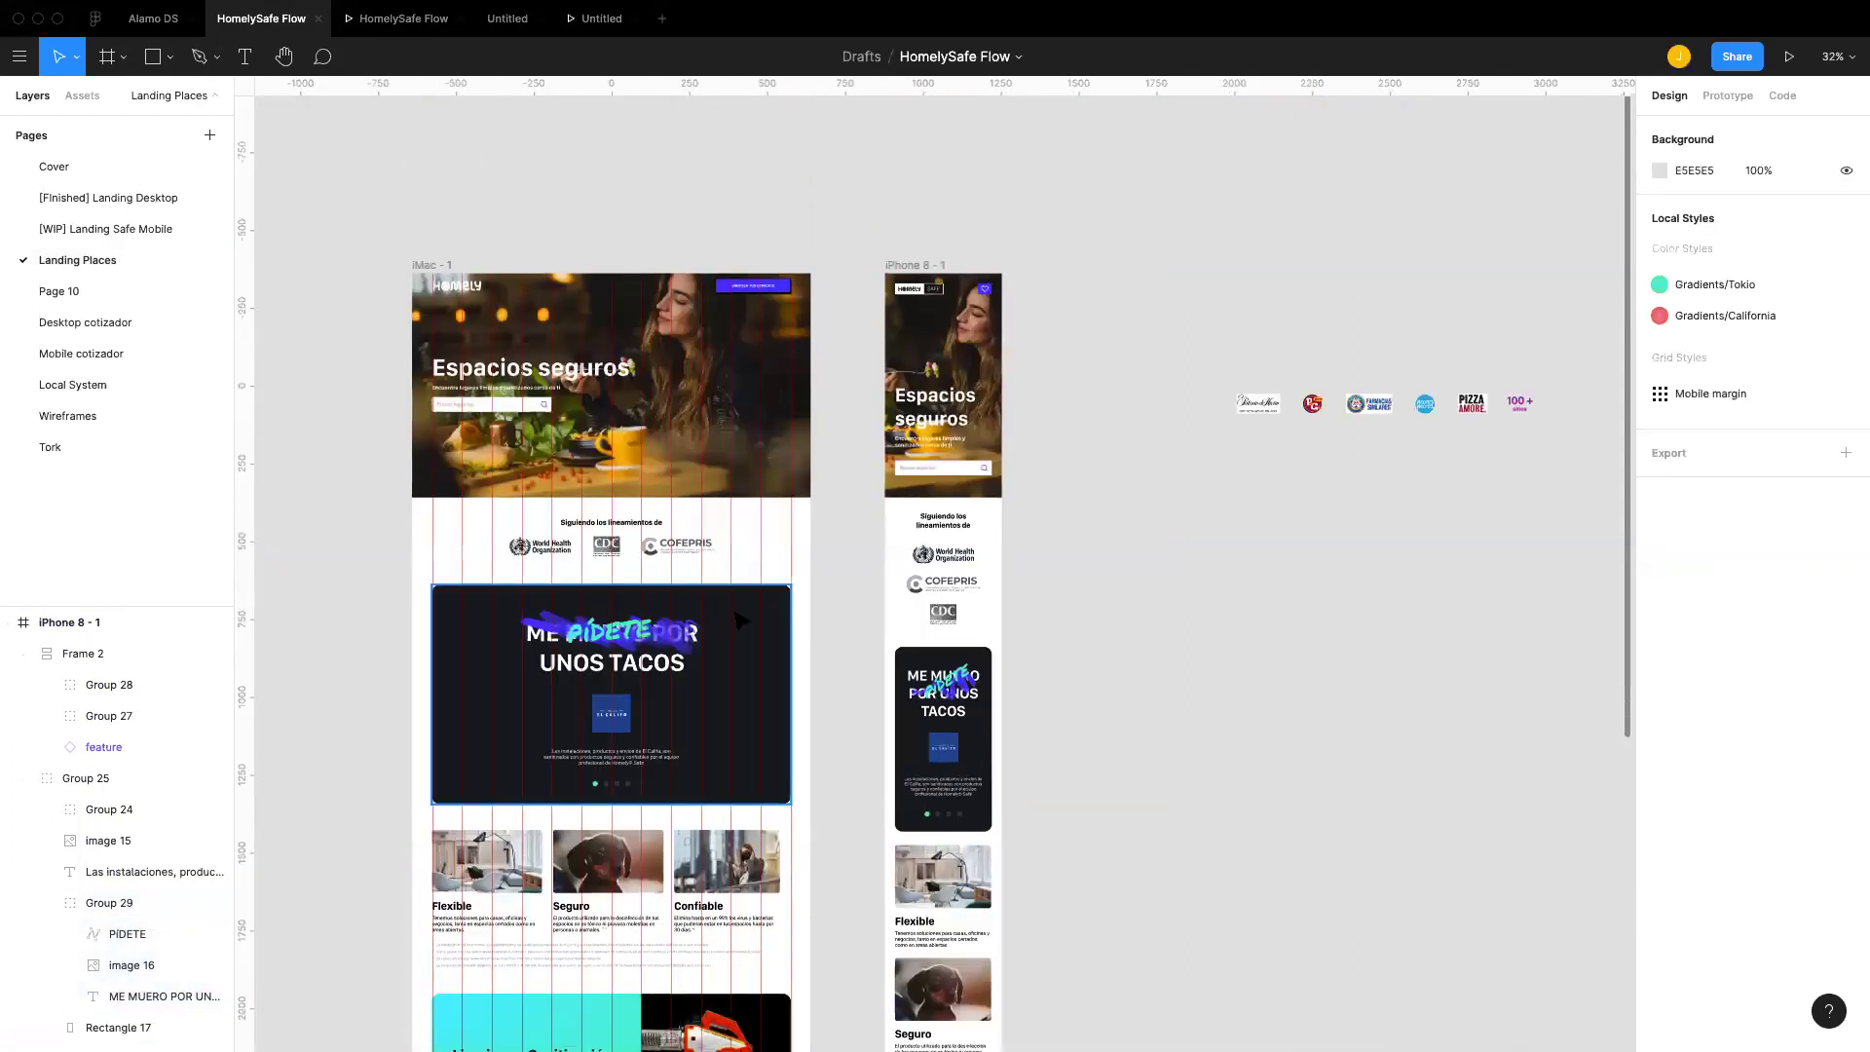
scroll(750, 633, down, 5)
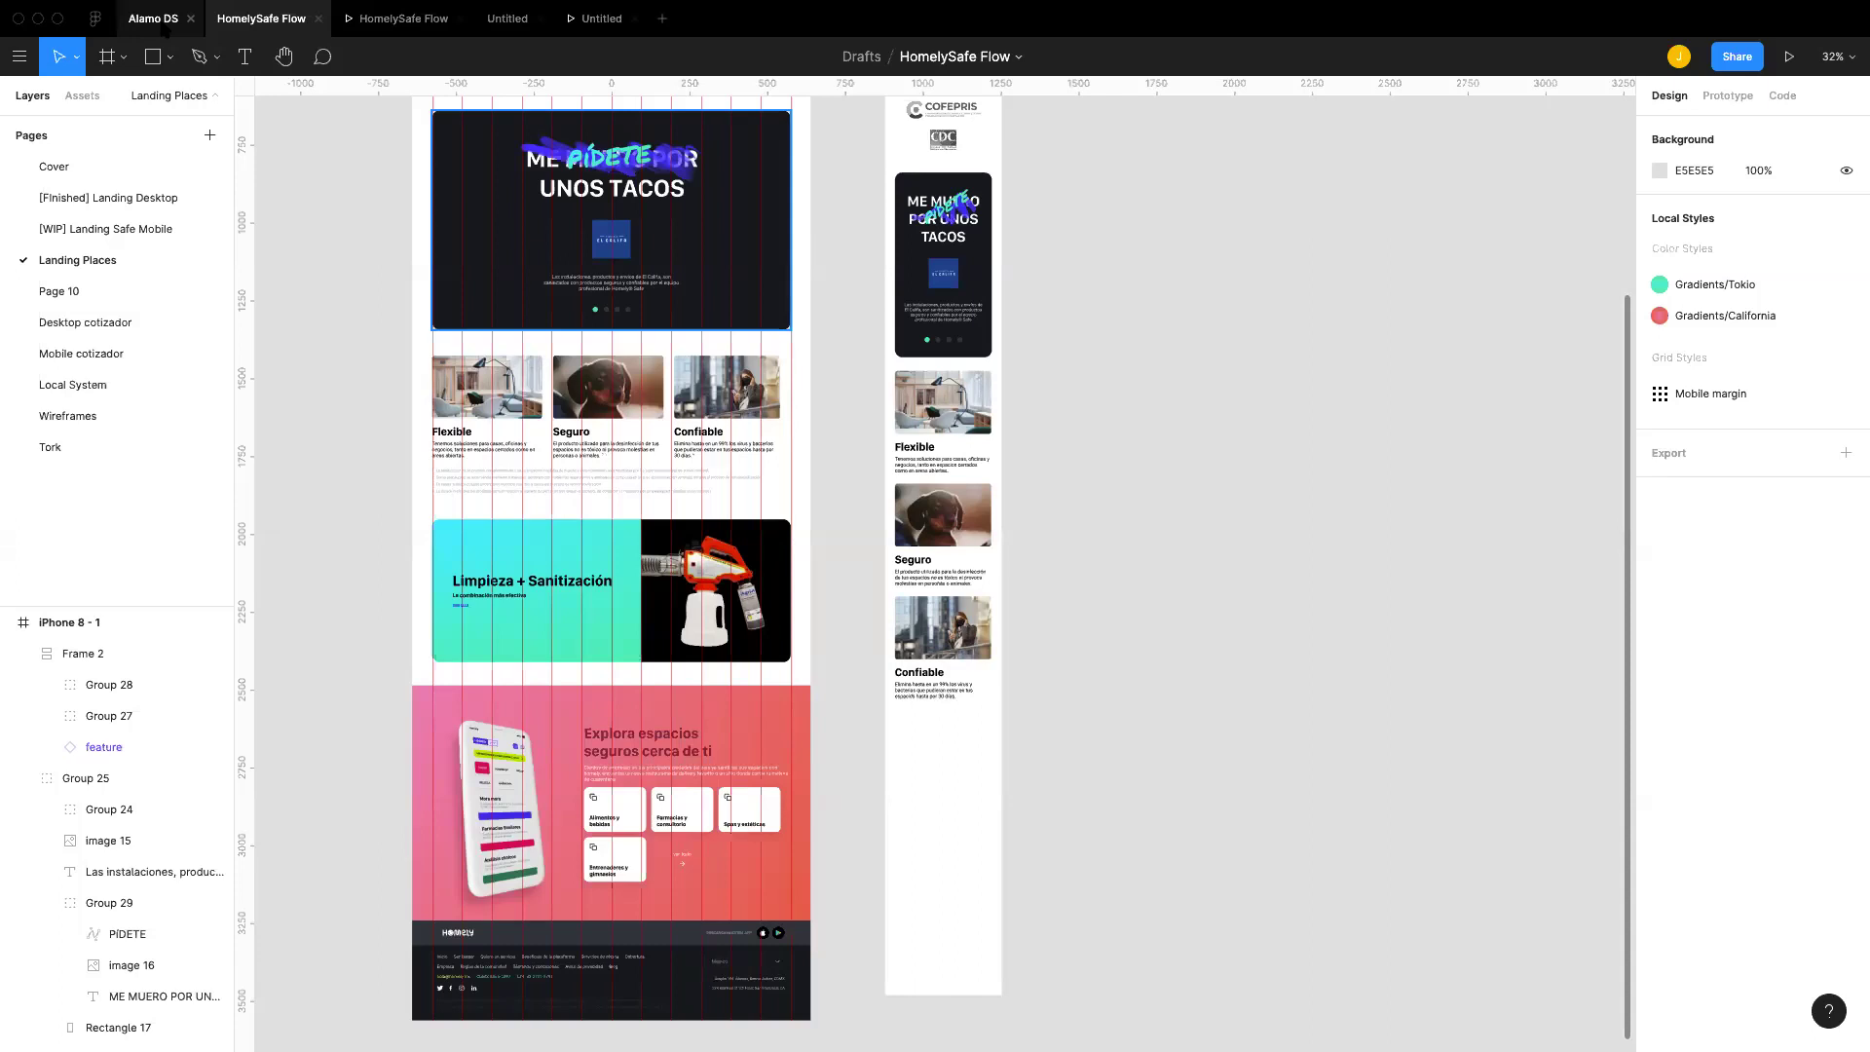
Step: Return to the watch project and inspect the CSS of the APROBADO text and the green rectangle, highlighting the rectangle's background and border-radius lines
click(496, 21)
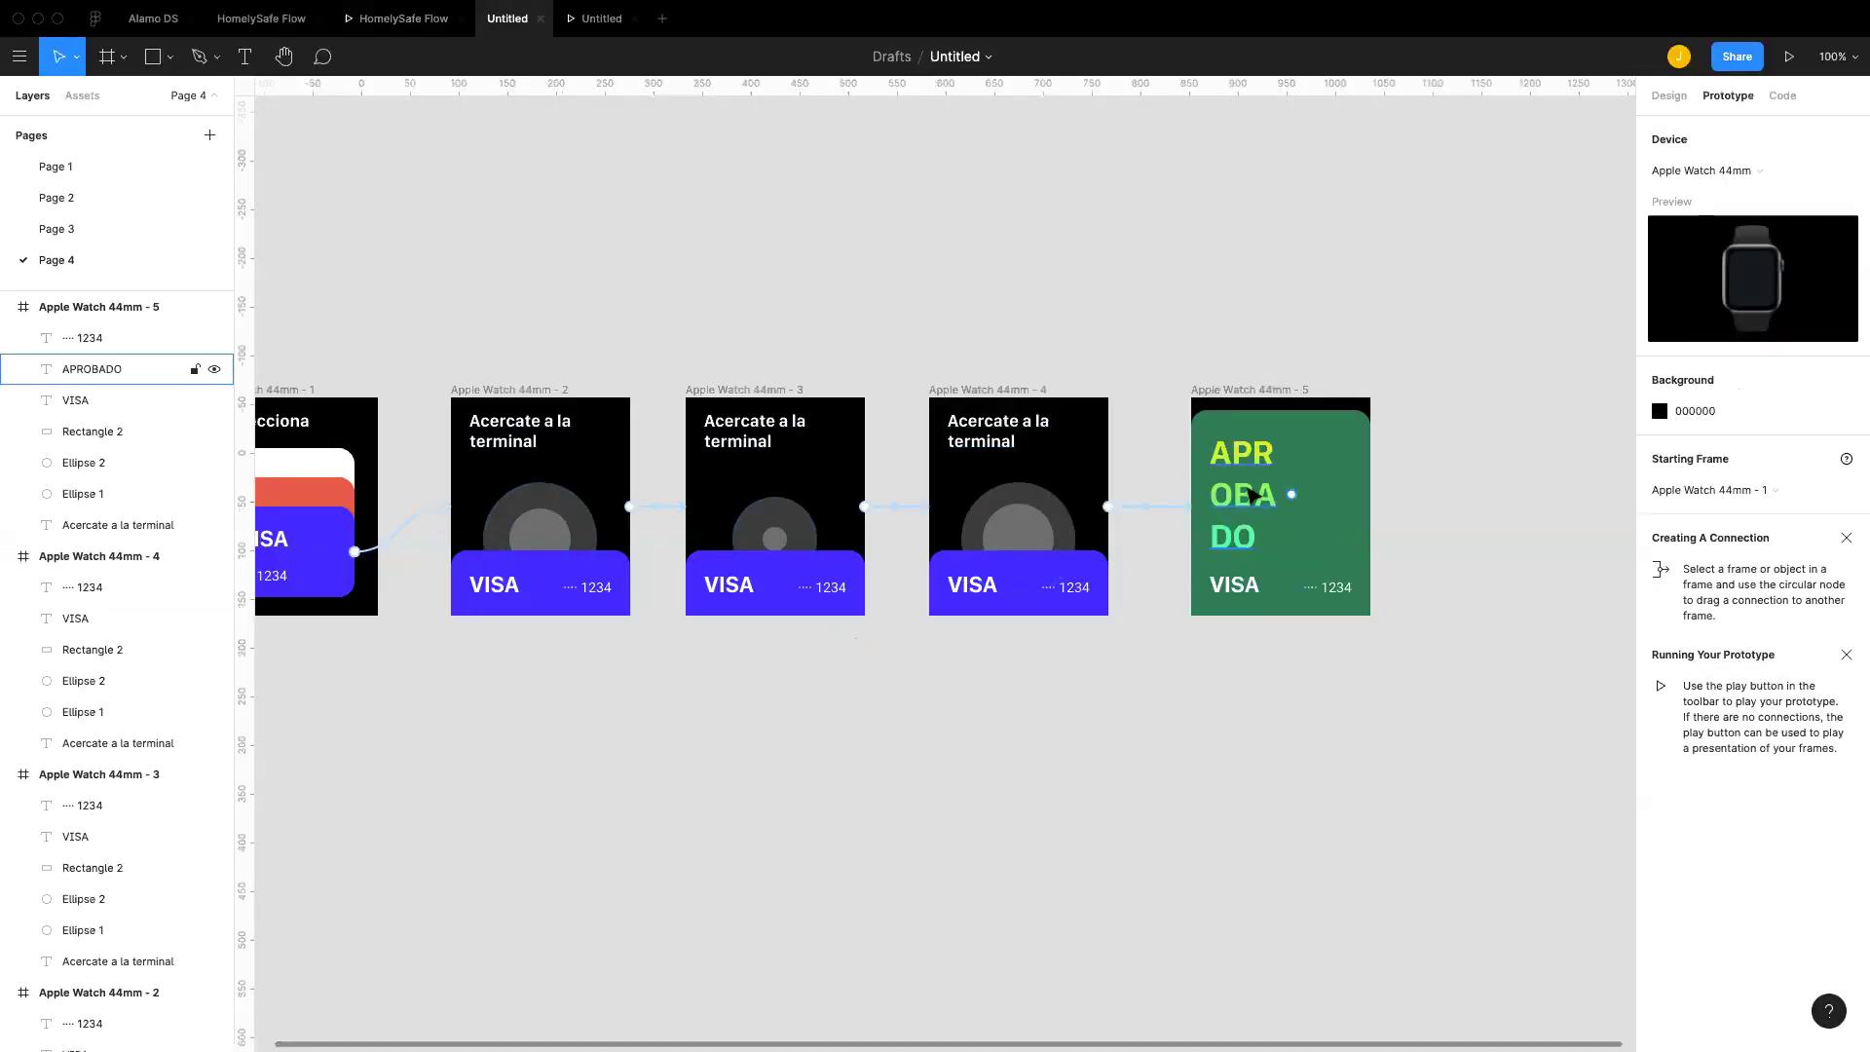
click(1254, 495)
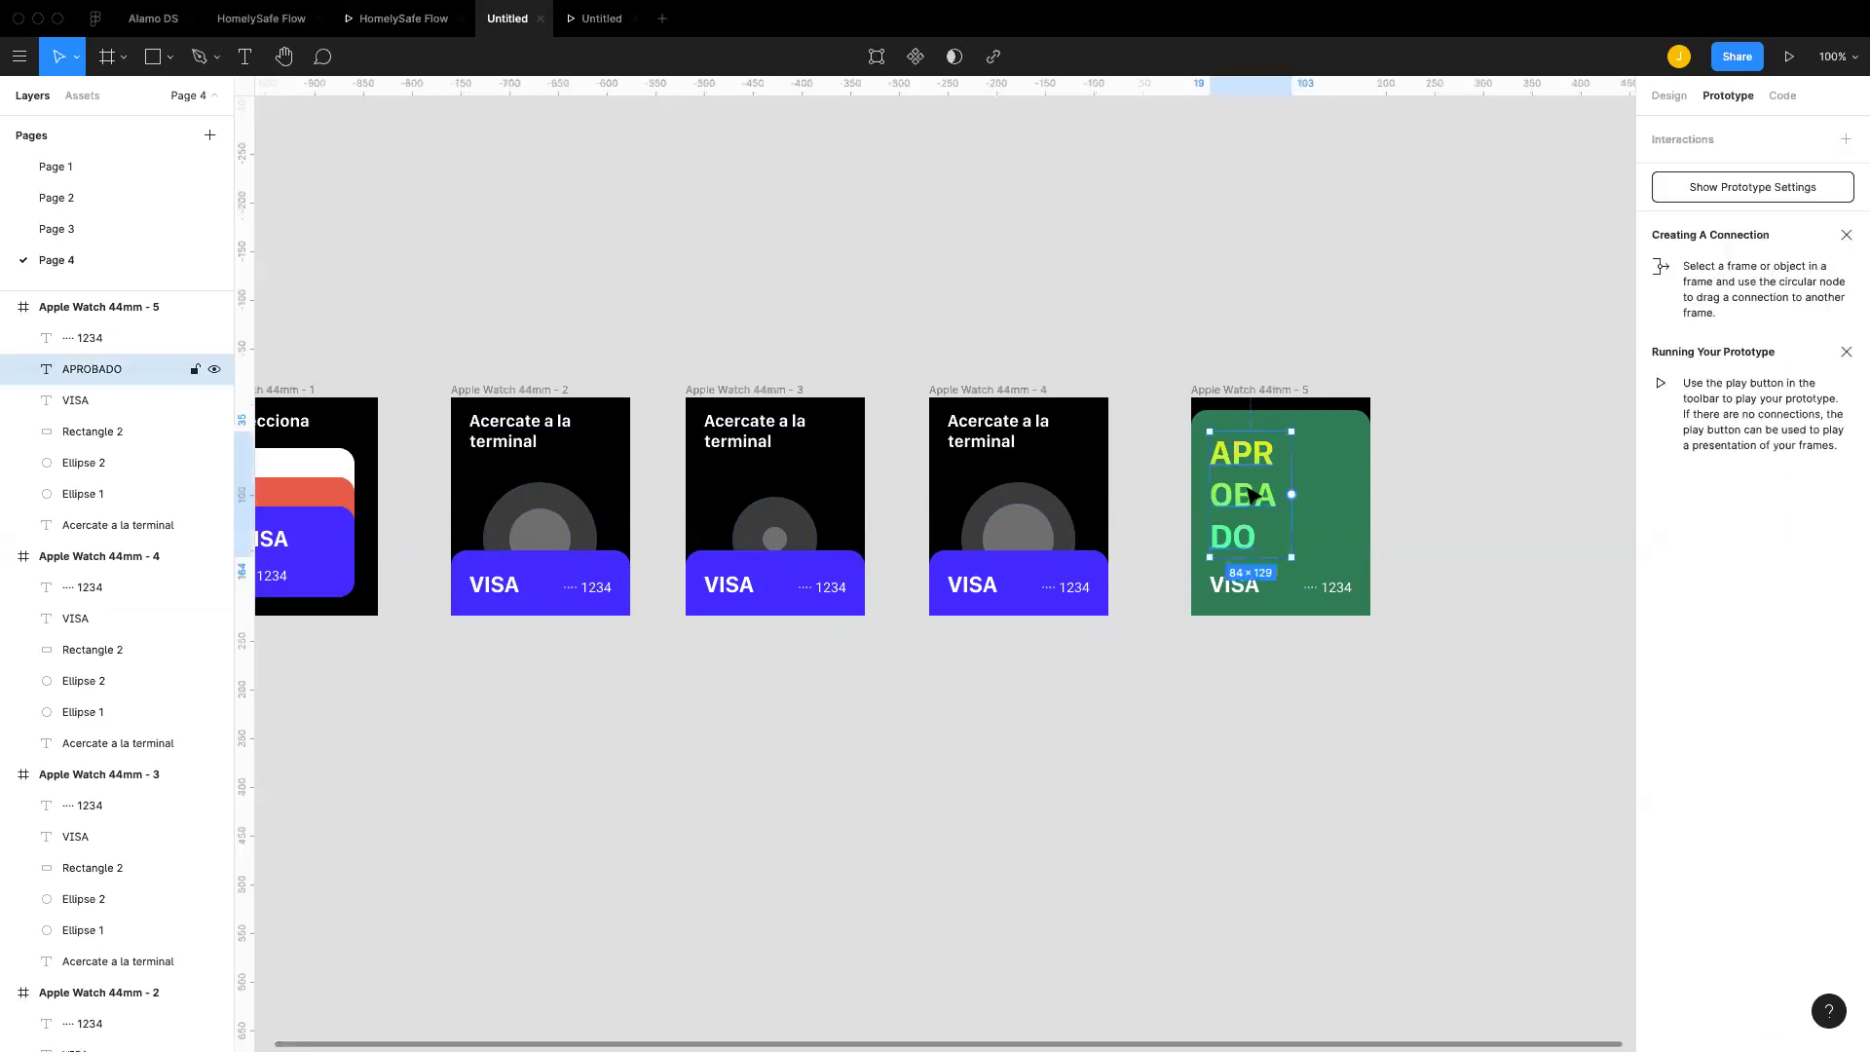
click(1802, 97)
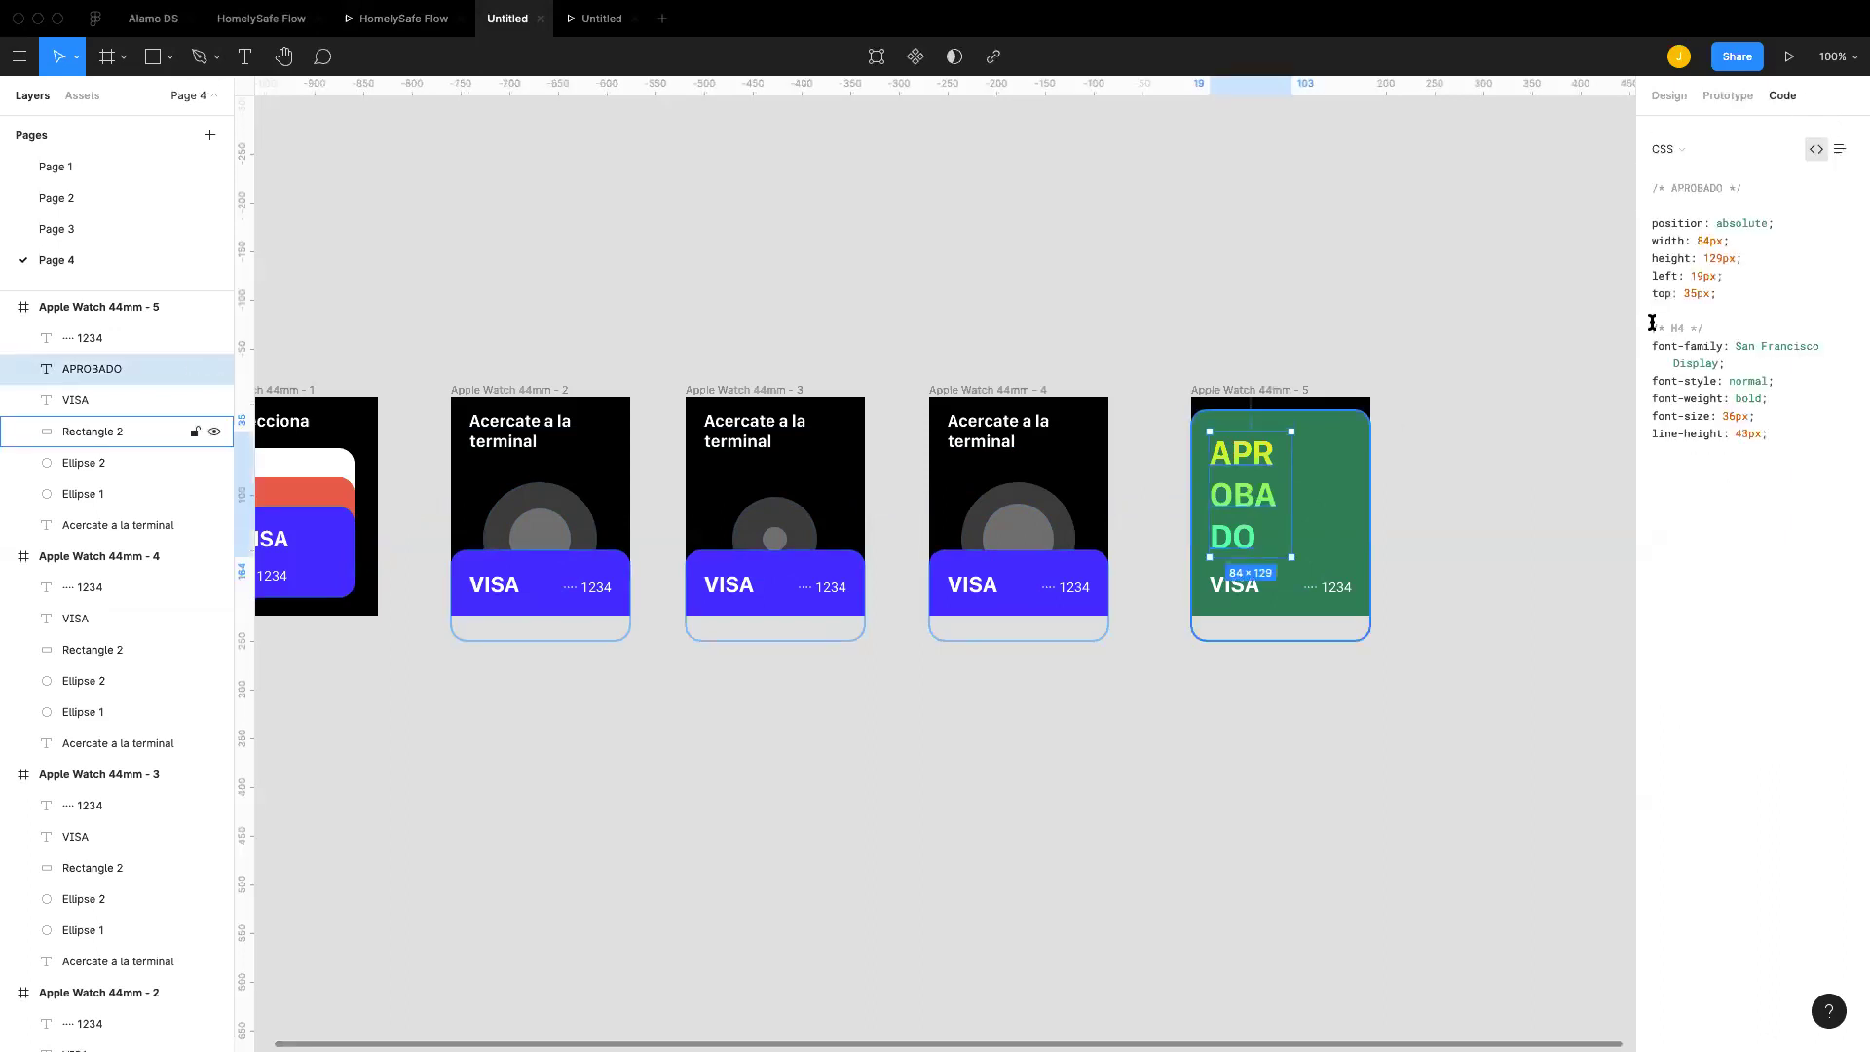
double_click(1269, 490)
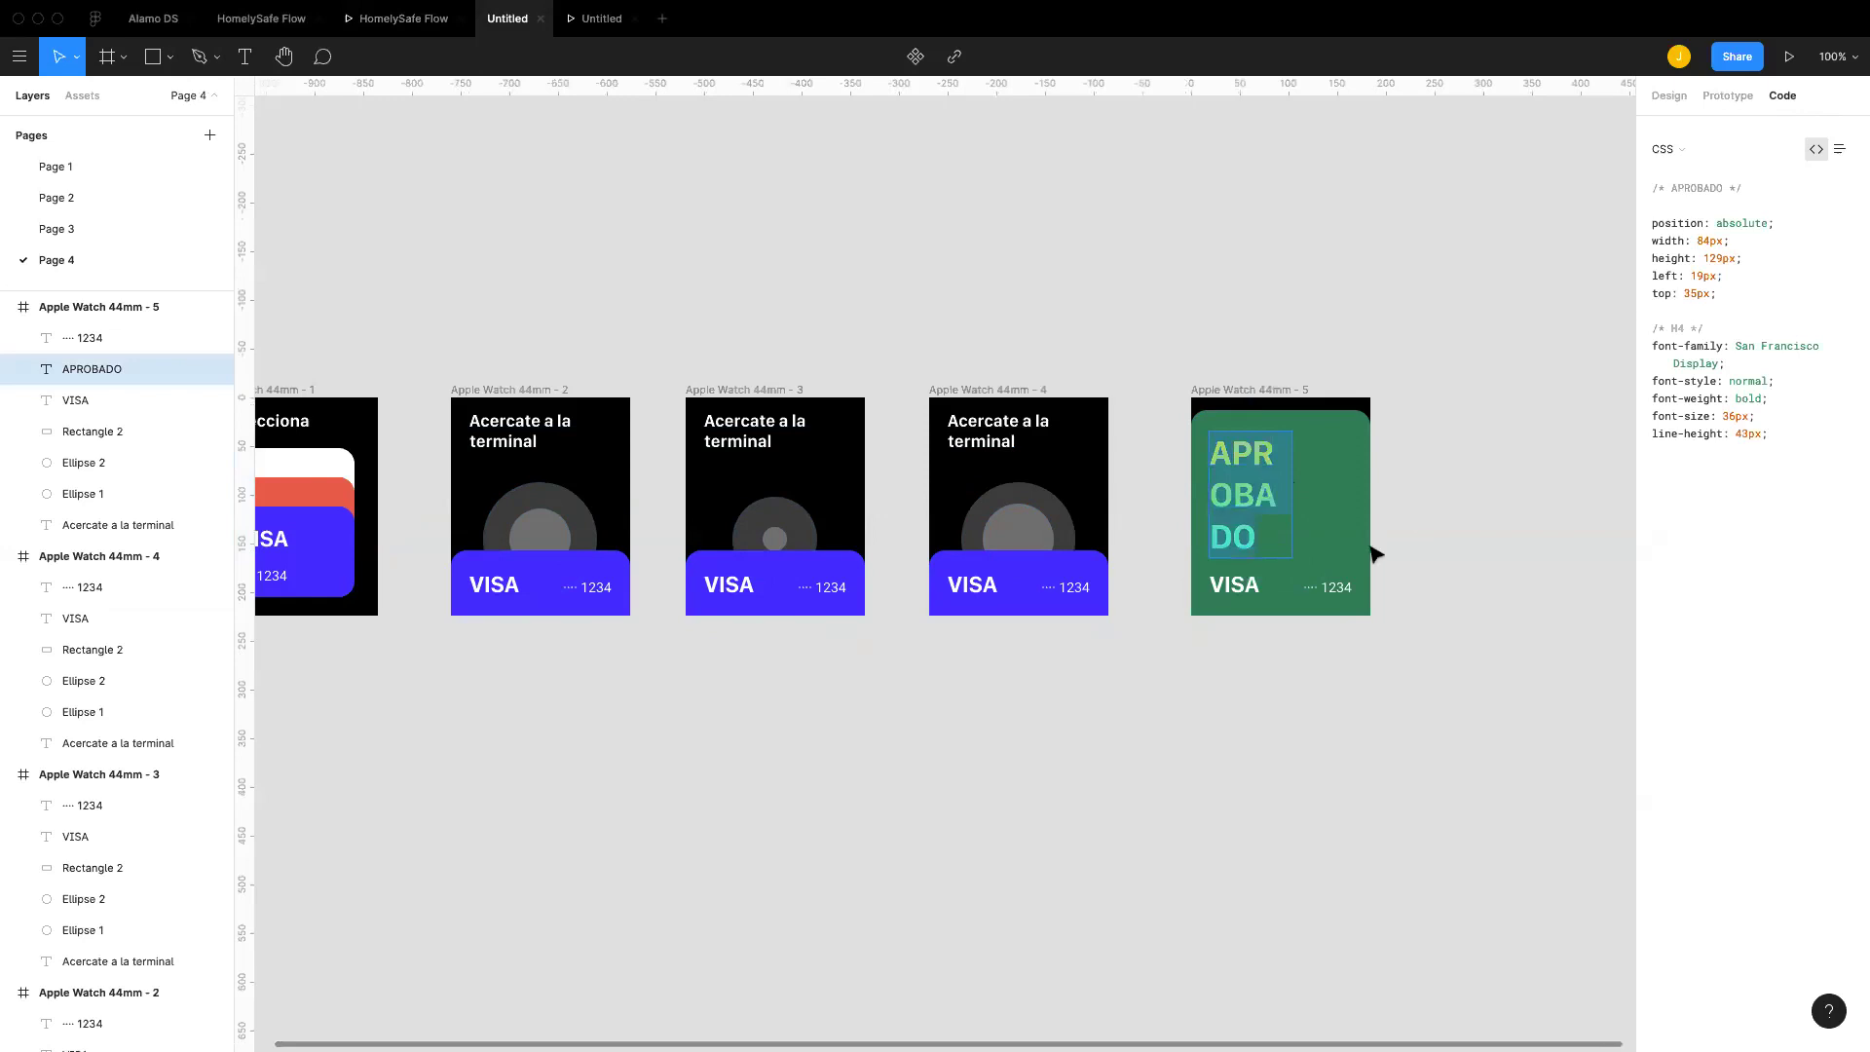
click(1335, 542)
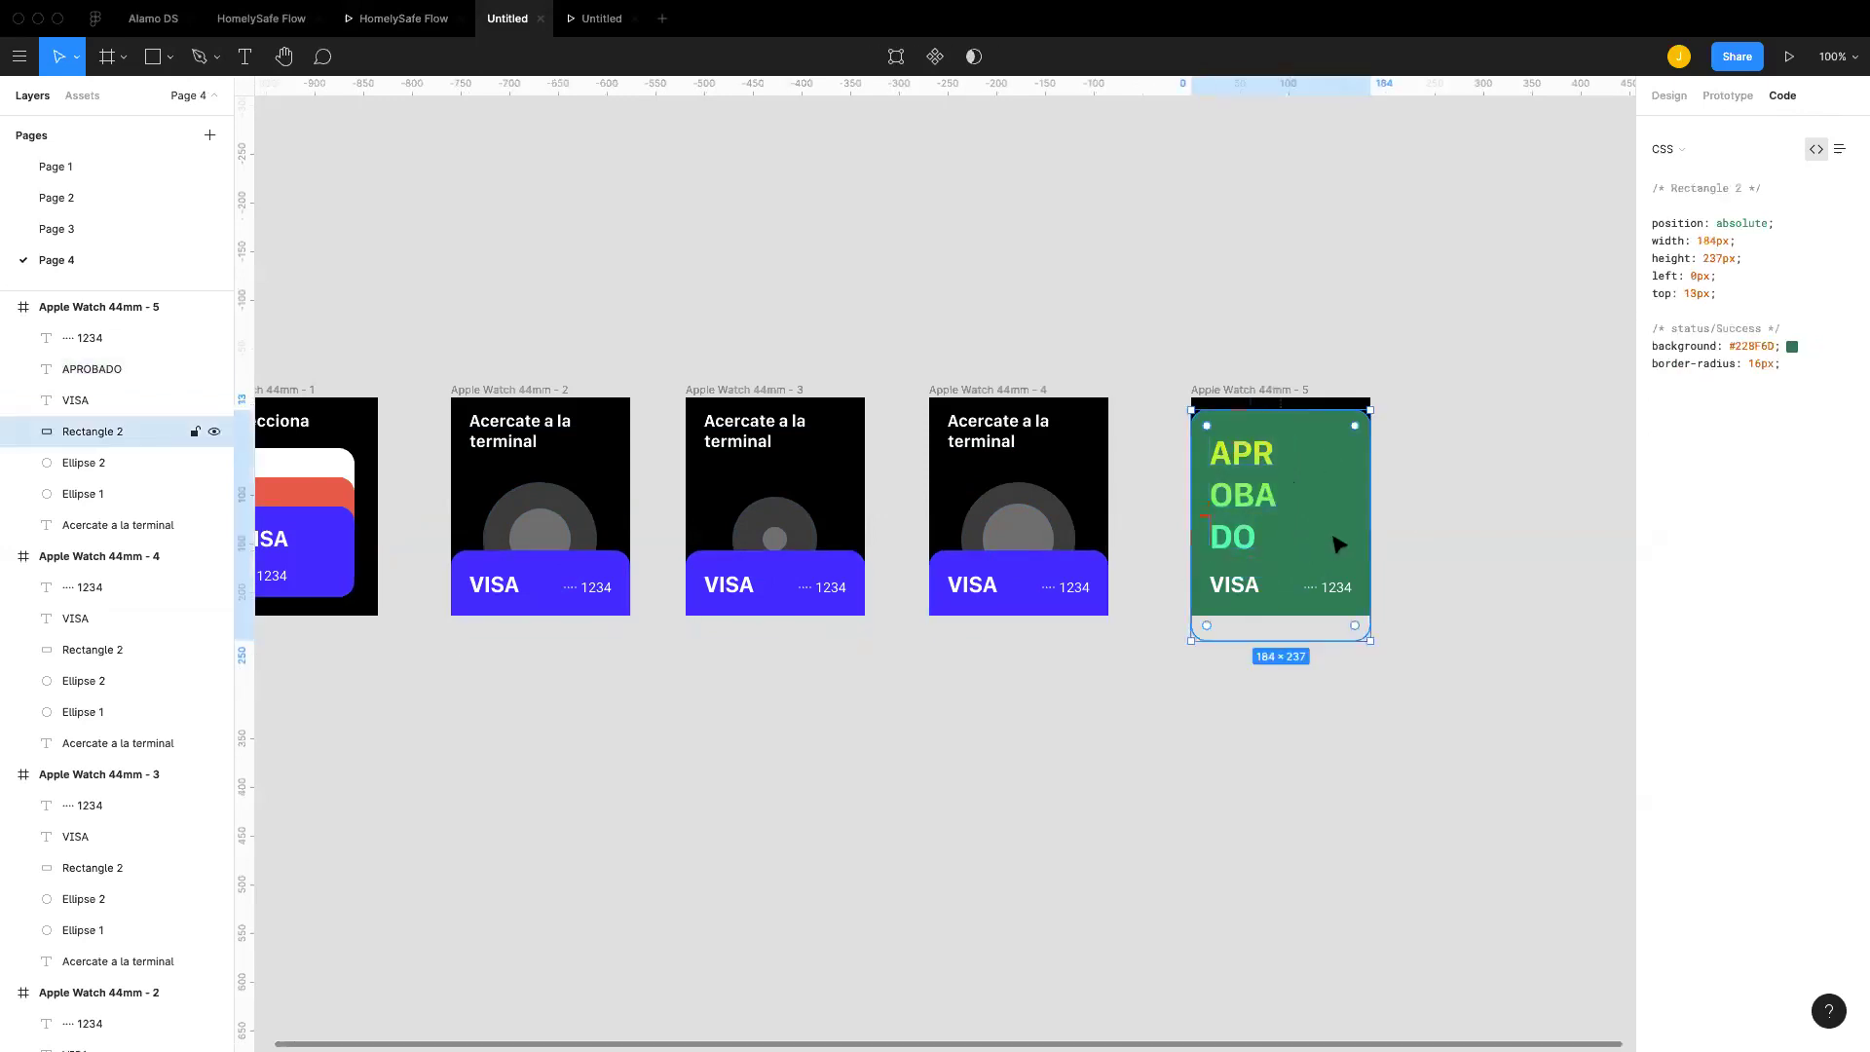
triple_click(1759, 348)
drag(1803, 376, 1643, 349)
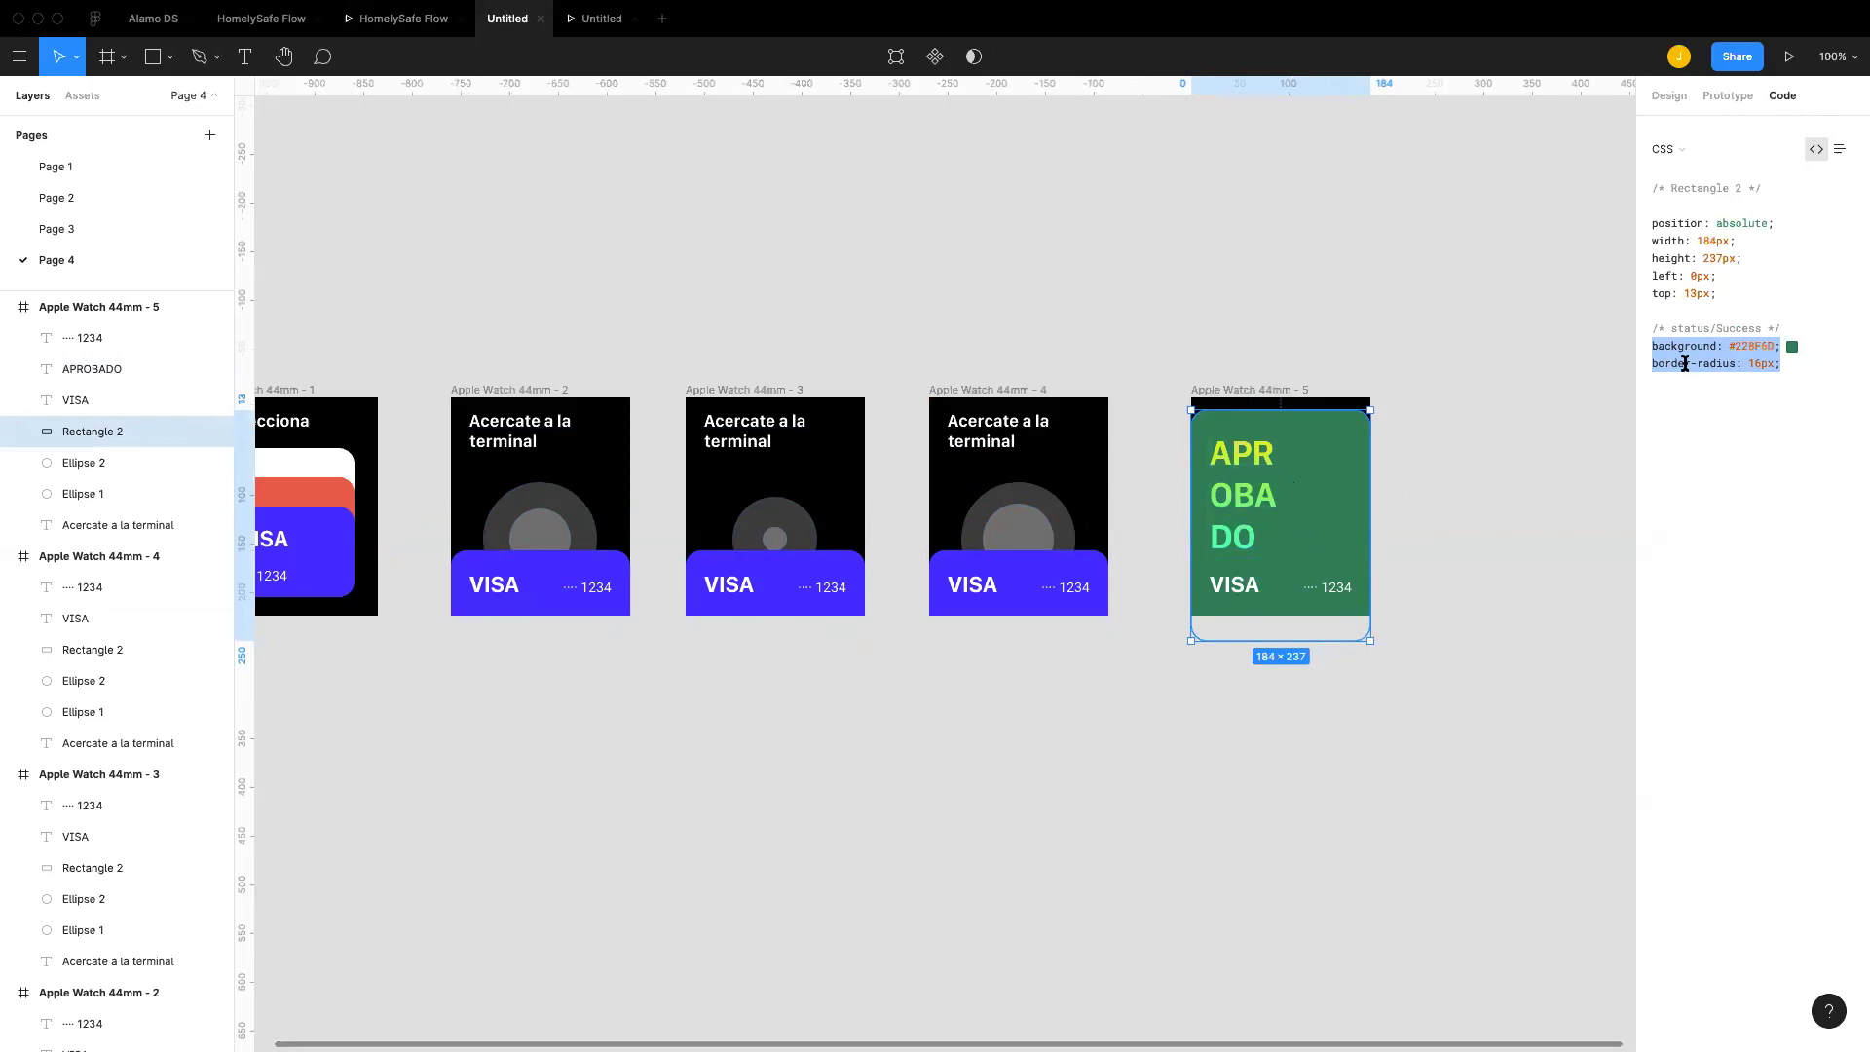
click(1573, 431)
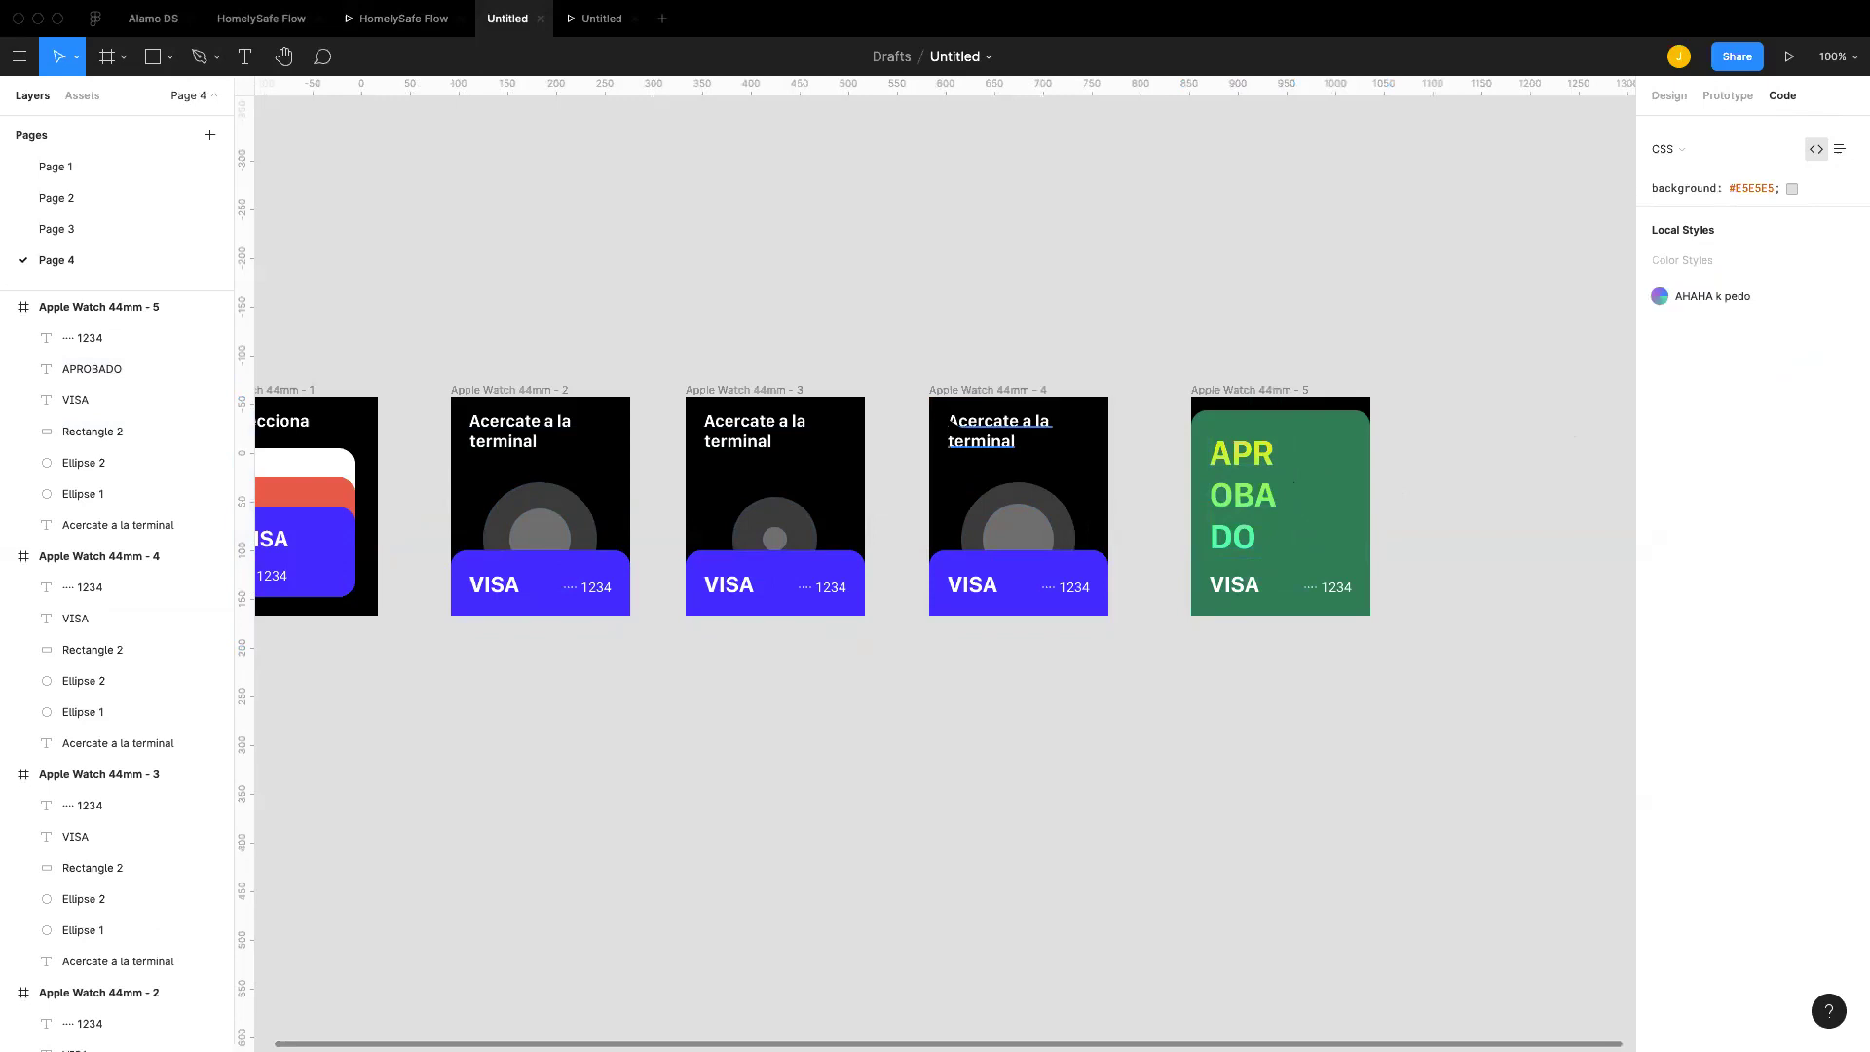
Step: Select all five Apple Watch frames and even out their spacing with Tidy Up
key(shift+1)
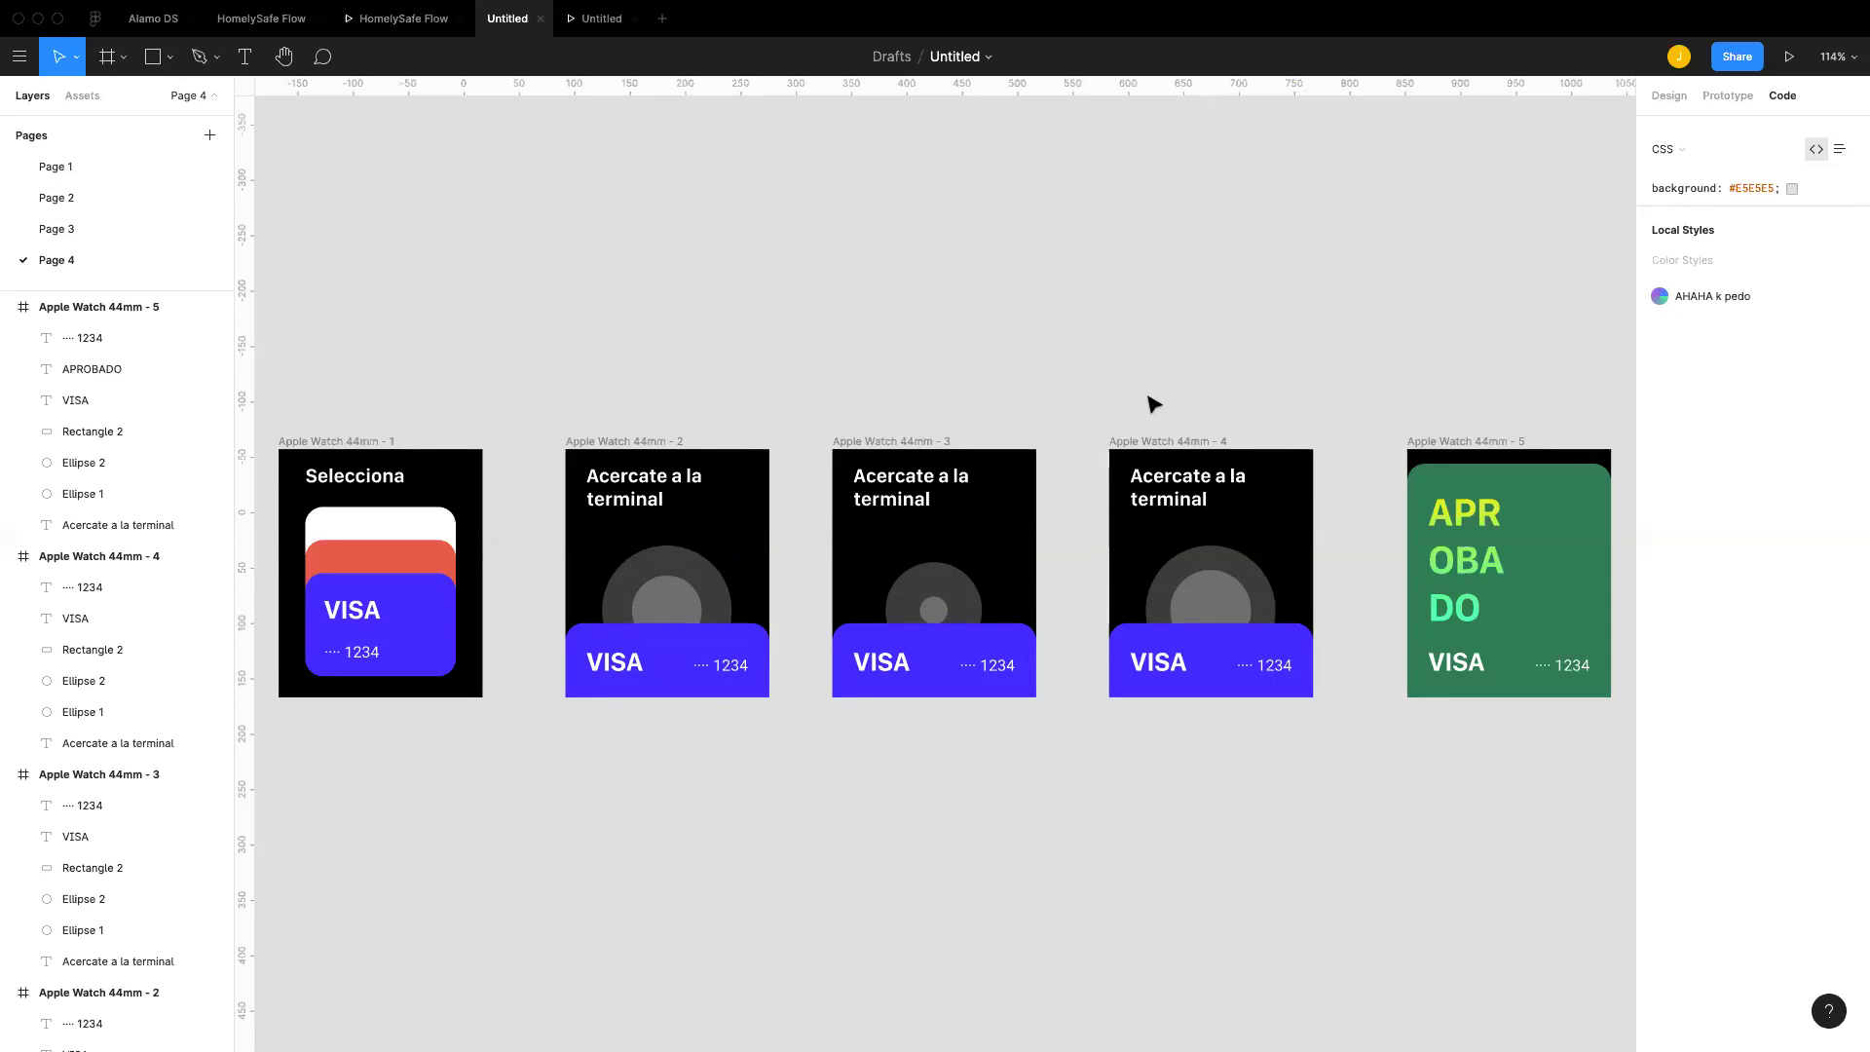
click(384, 440)
shift+click(613, 441)
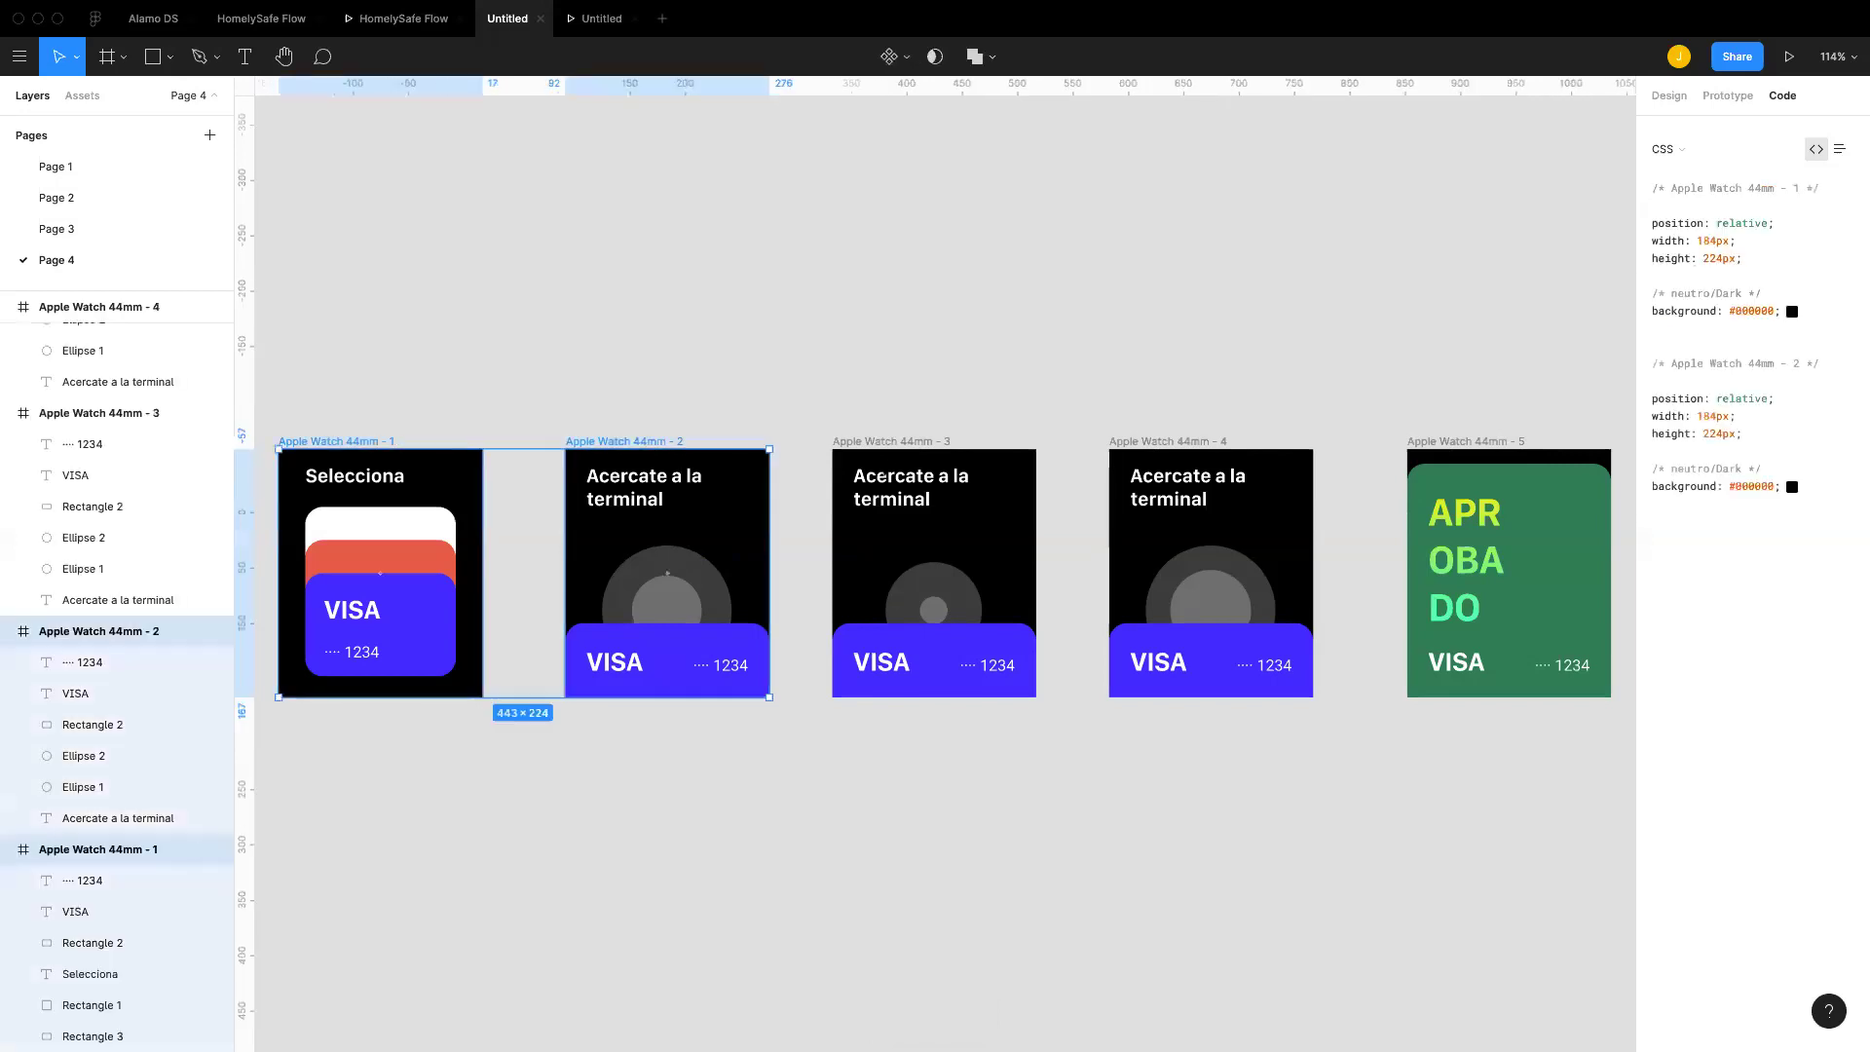
shift+click(927, 441)
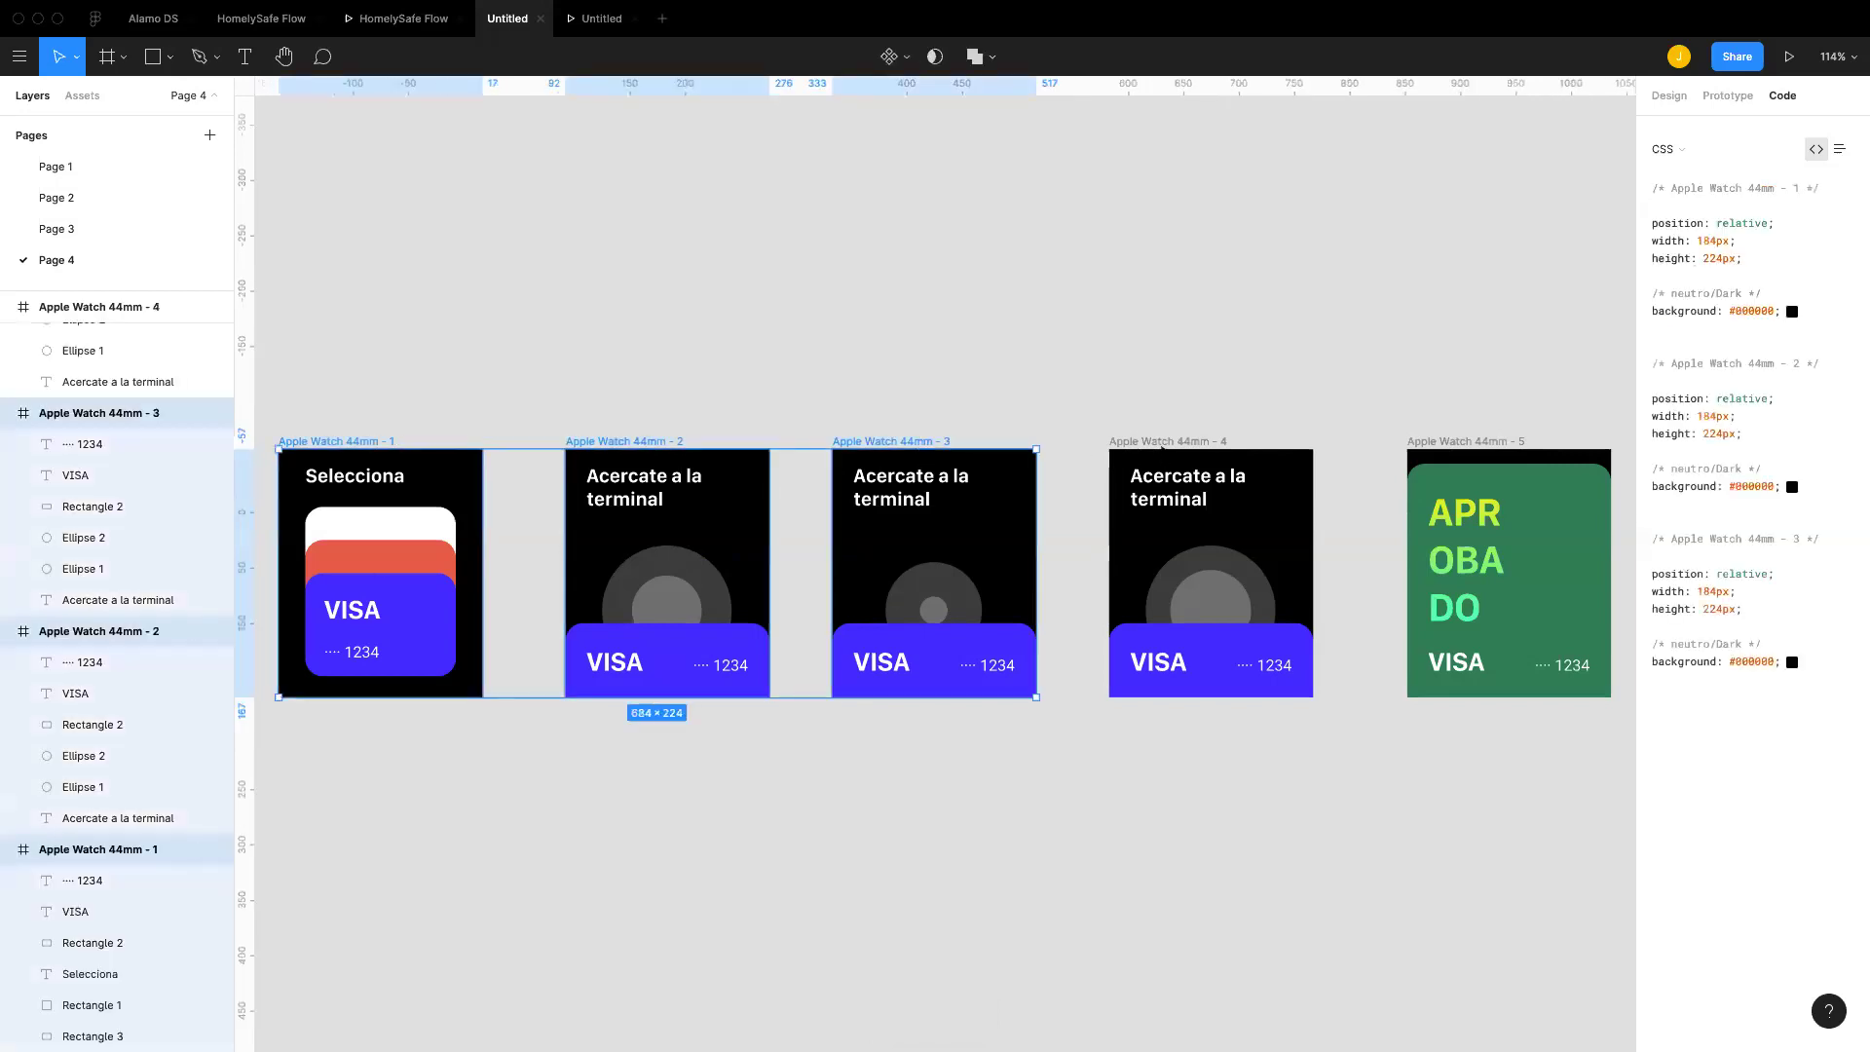
shift+click(1181, 440)
shift+click(1437, 440)
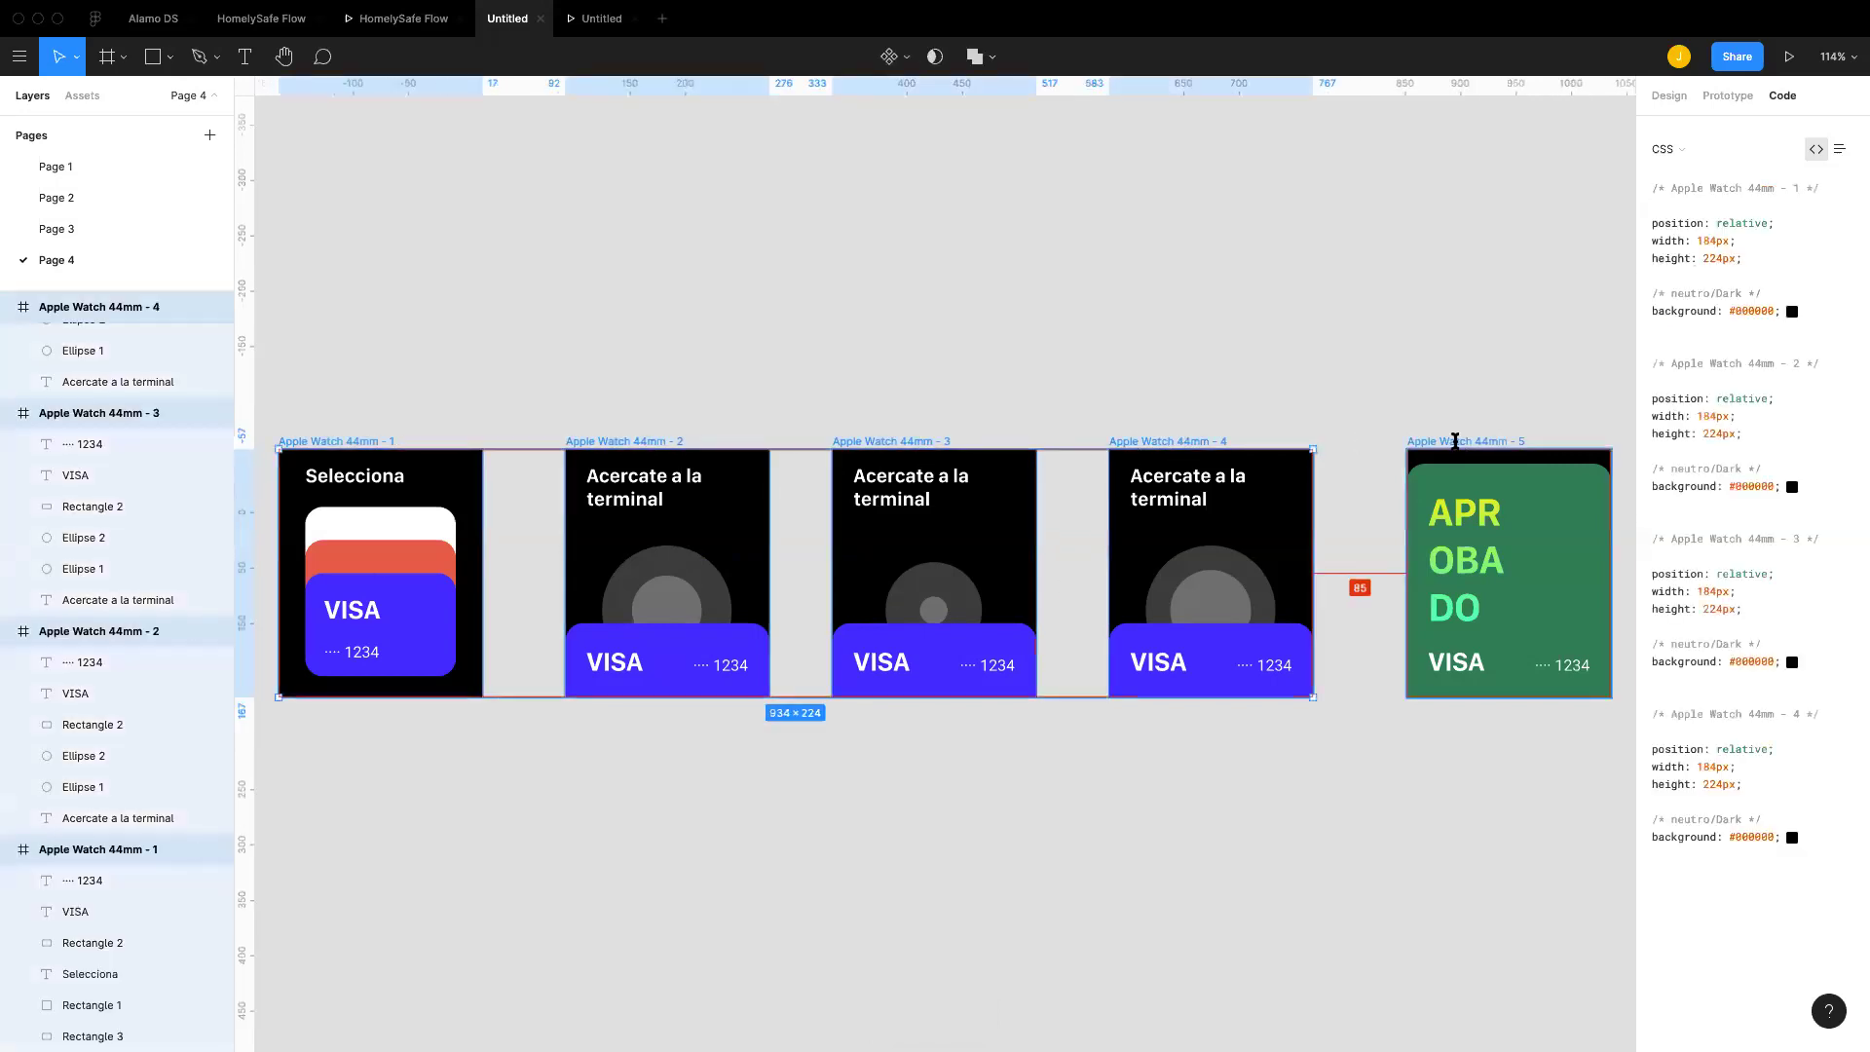
click(1669, 95)
click(1844, 130)
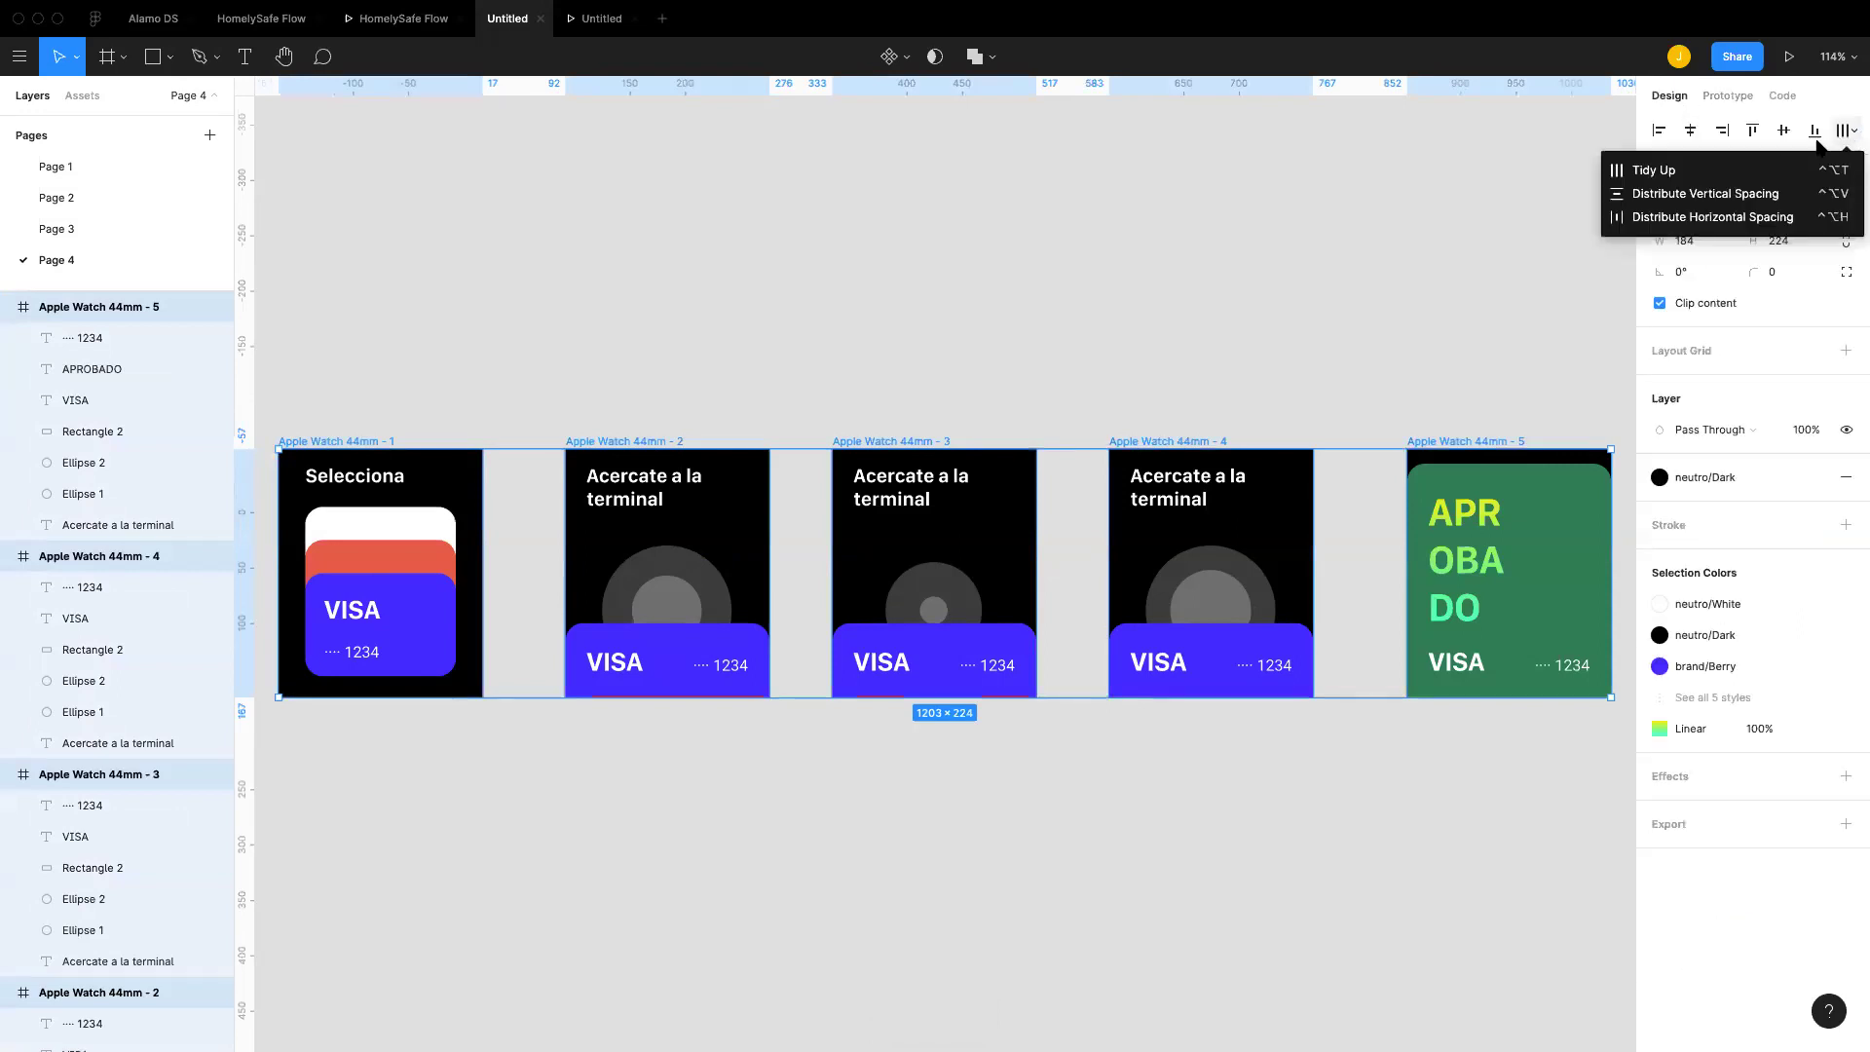
click(1782, 169)
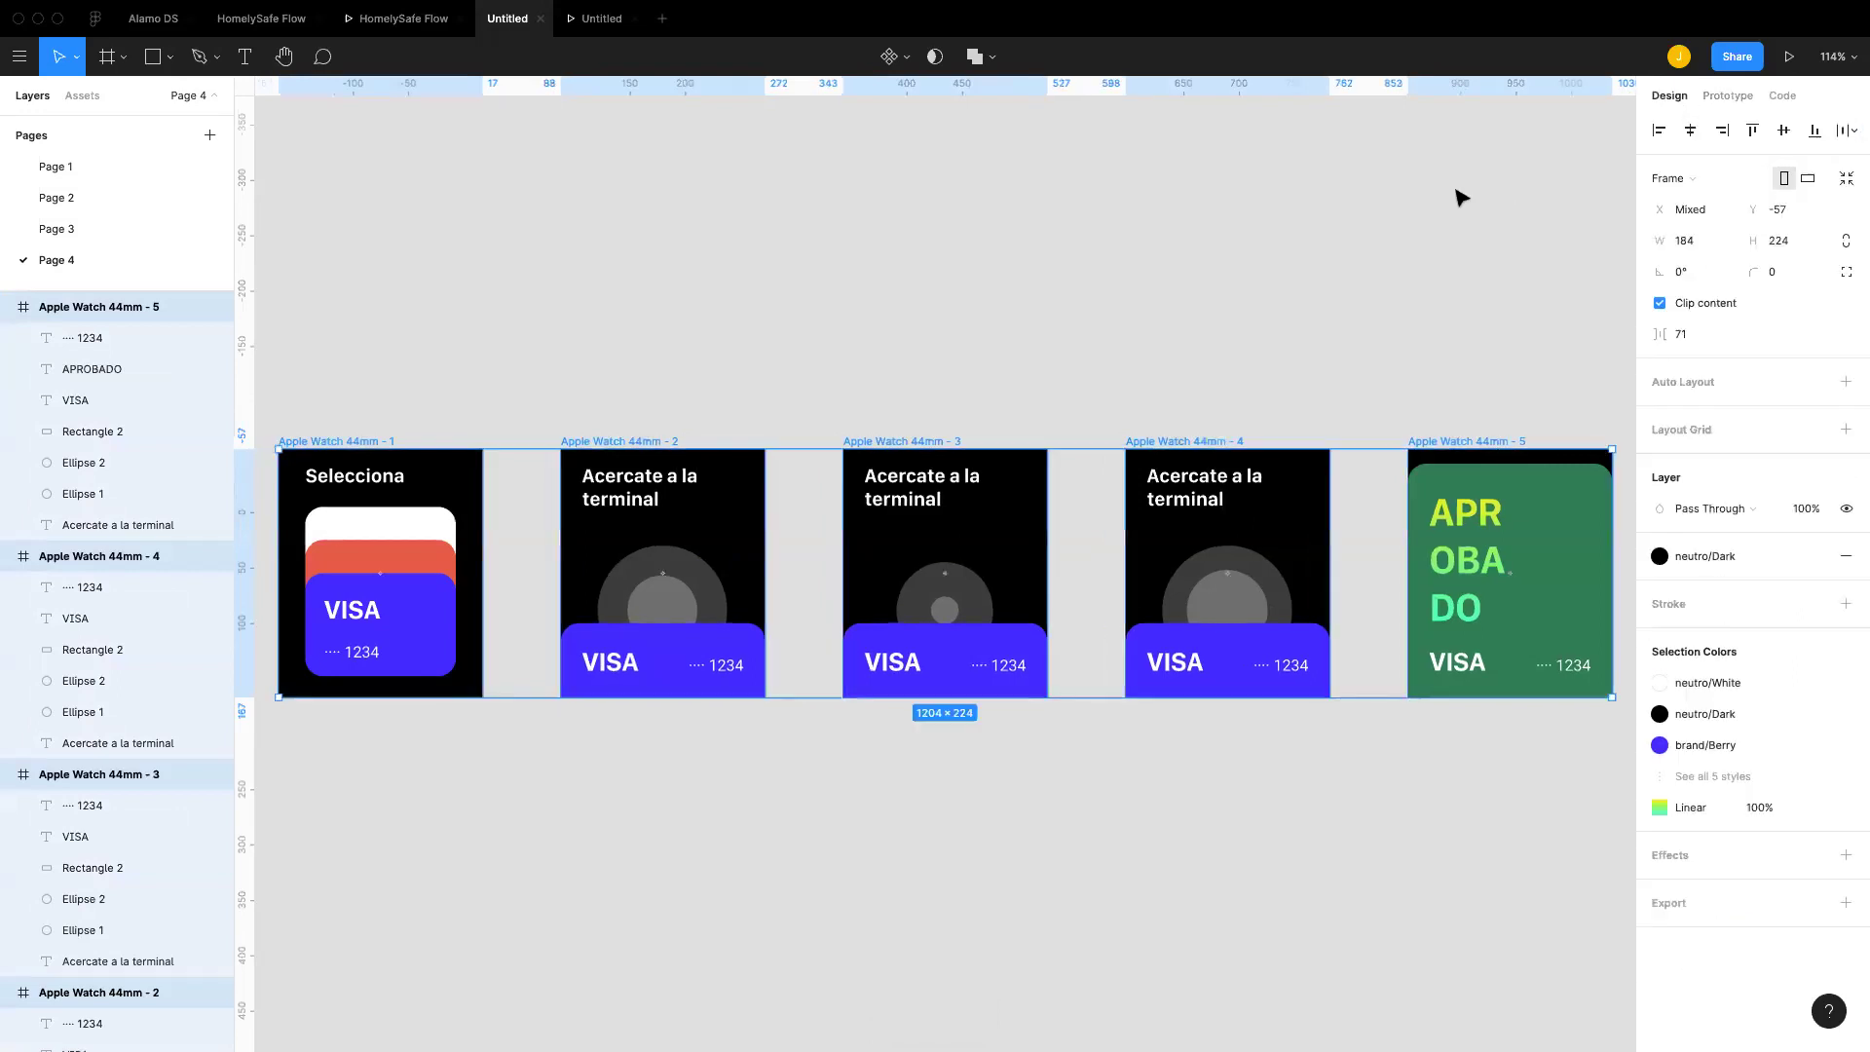
click(1461, 198)
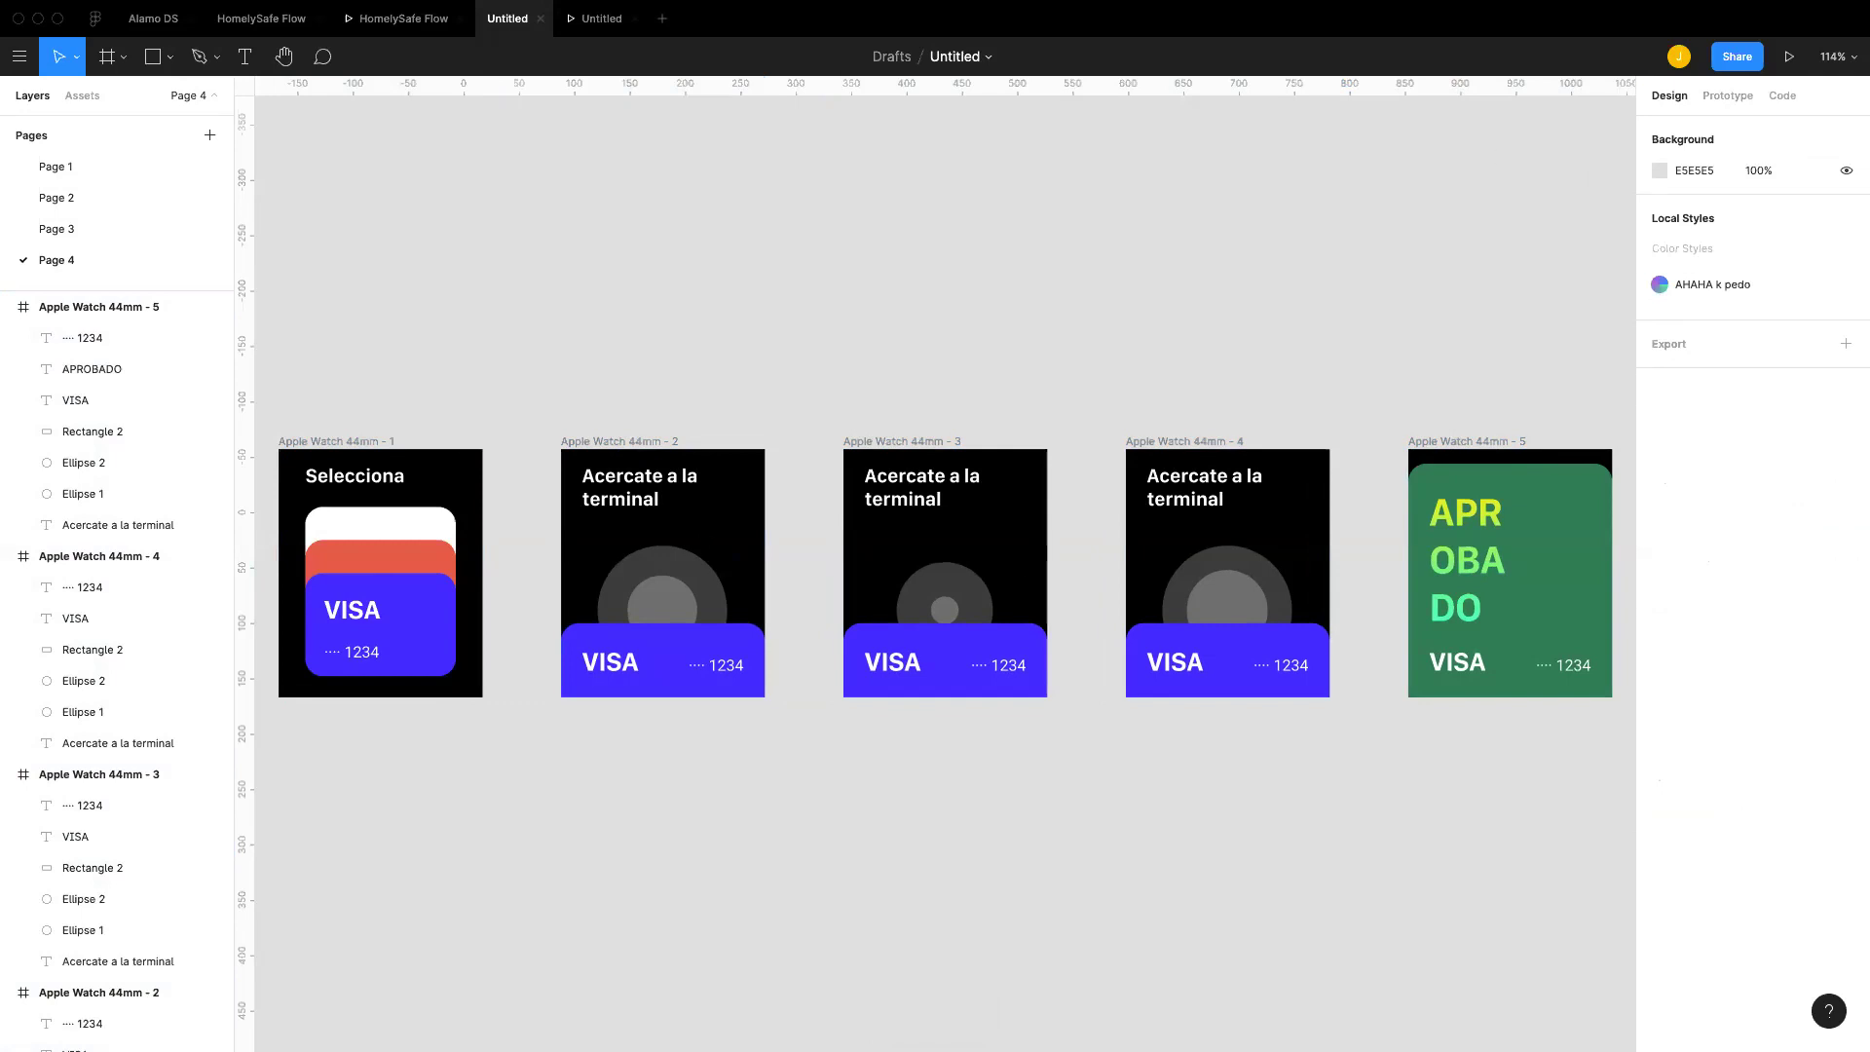
Step: Rename the first watch frame, the card selection screen, as Inicio
click(376, 441)
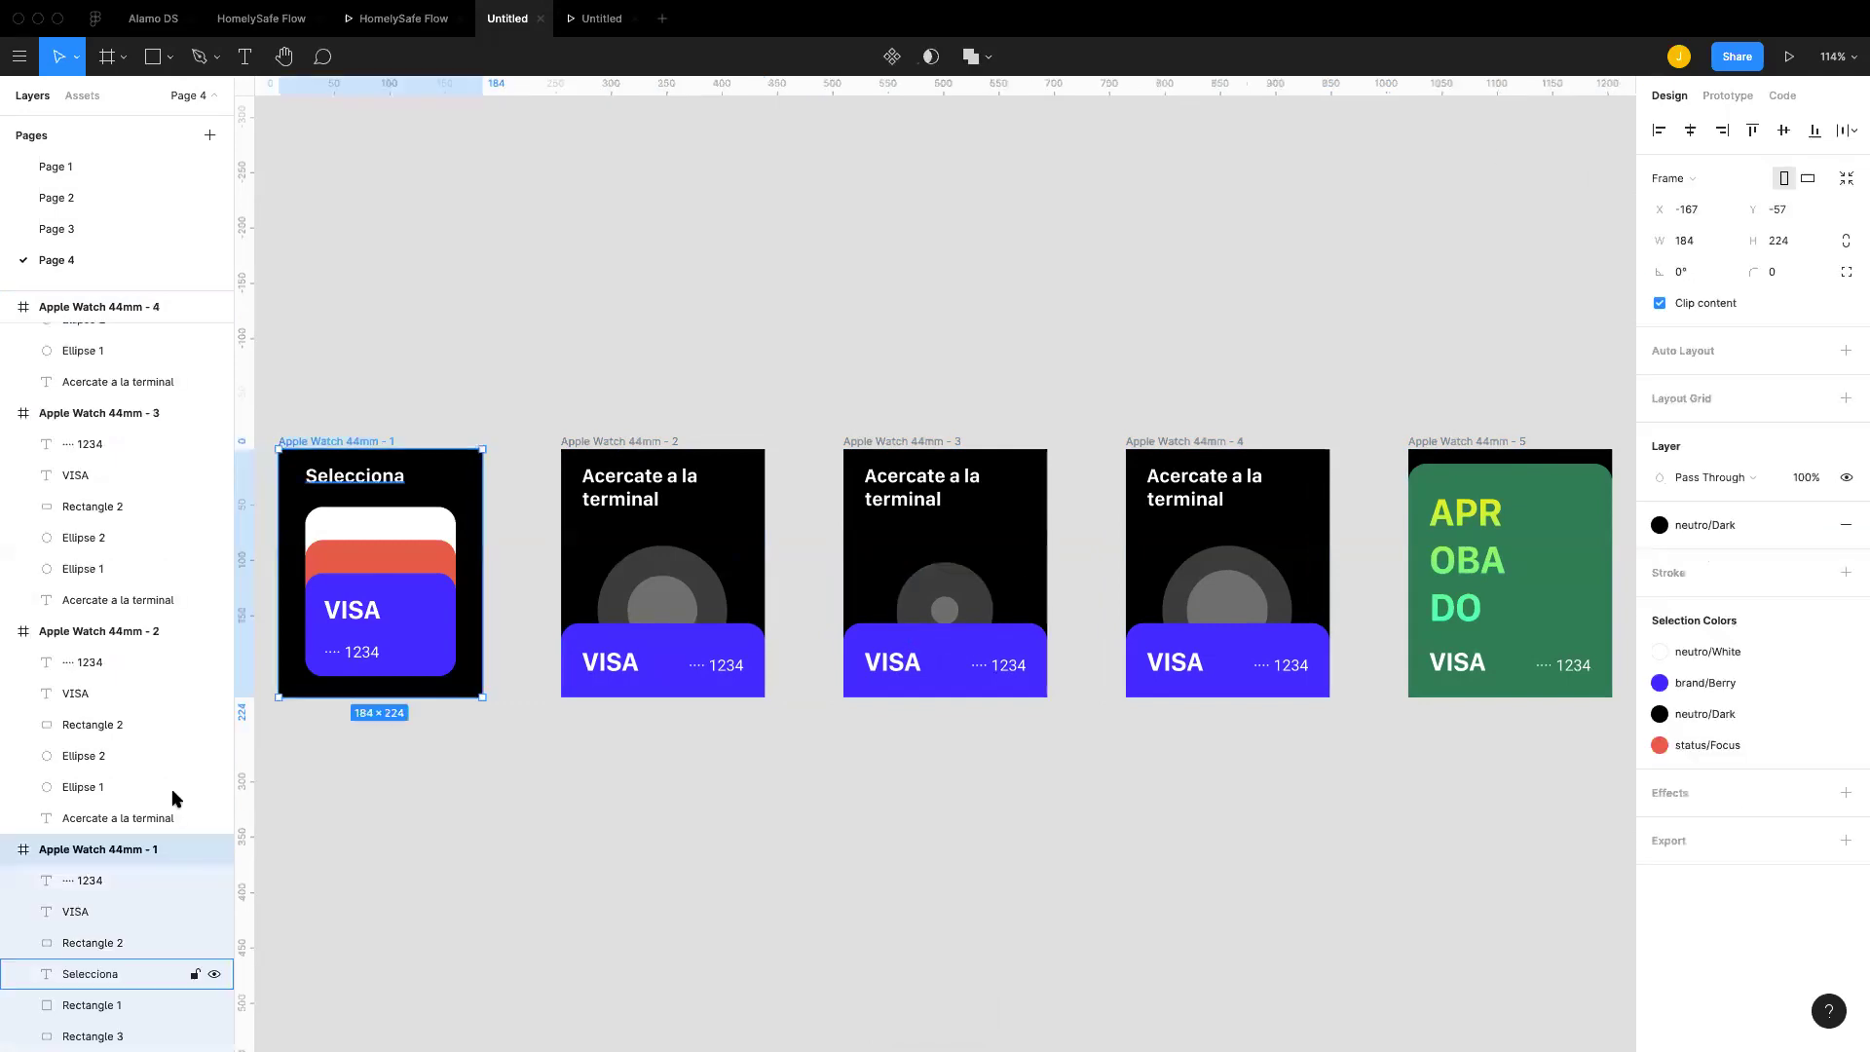
double_click(127, 851)
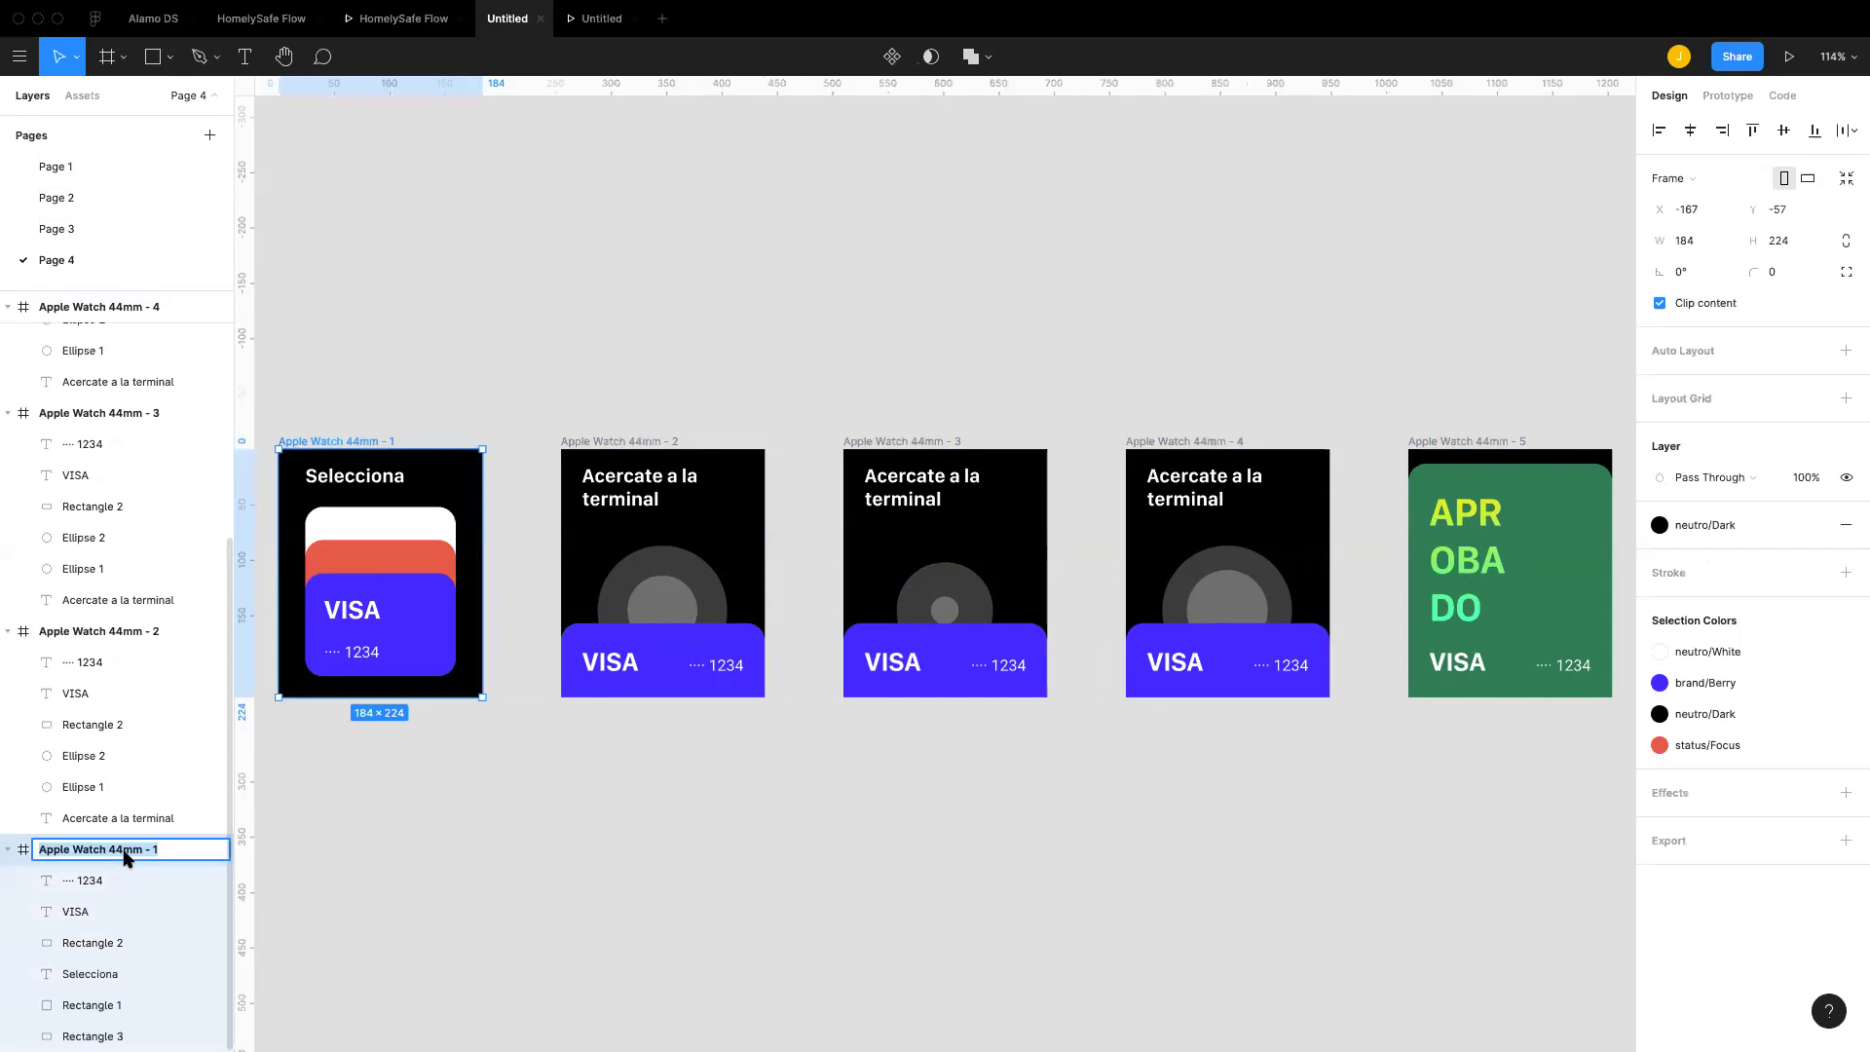
text(Inicio)
key(Return)
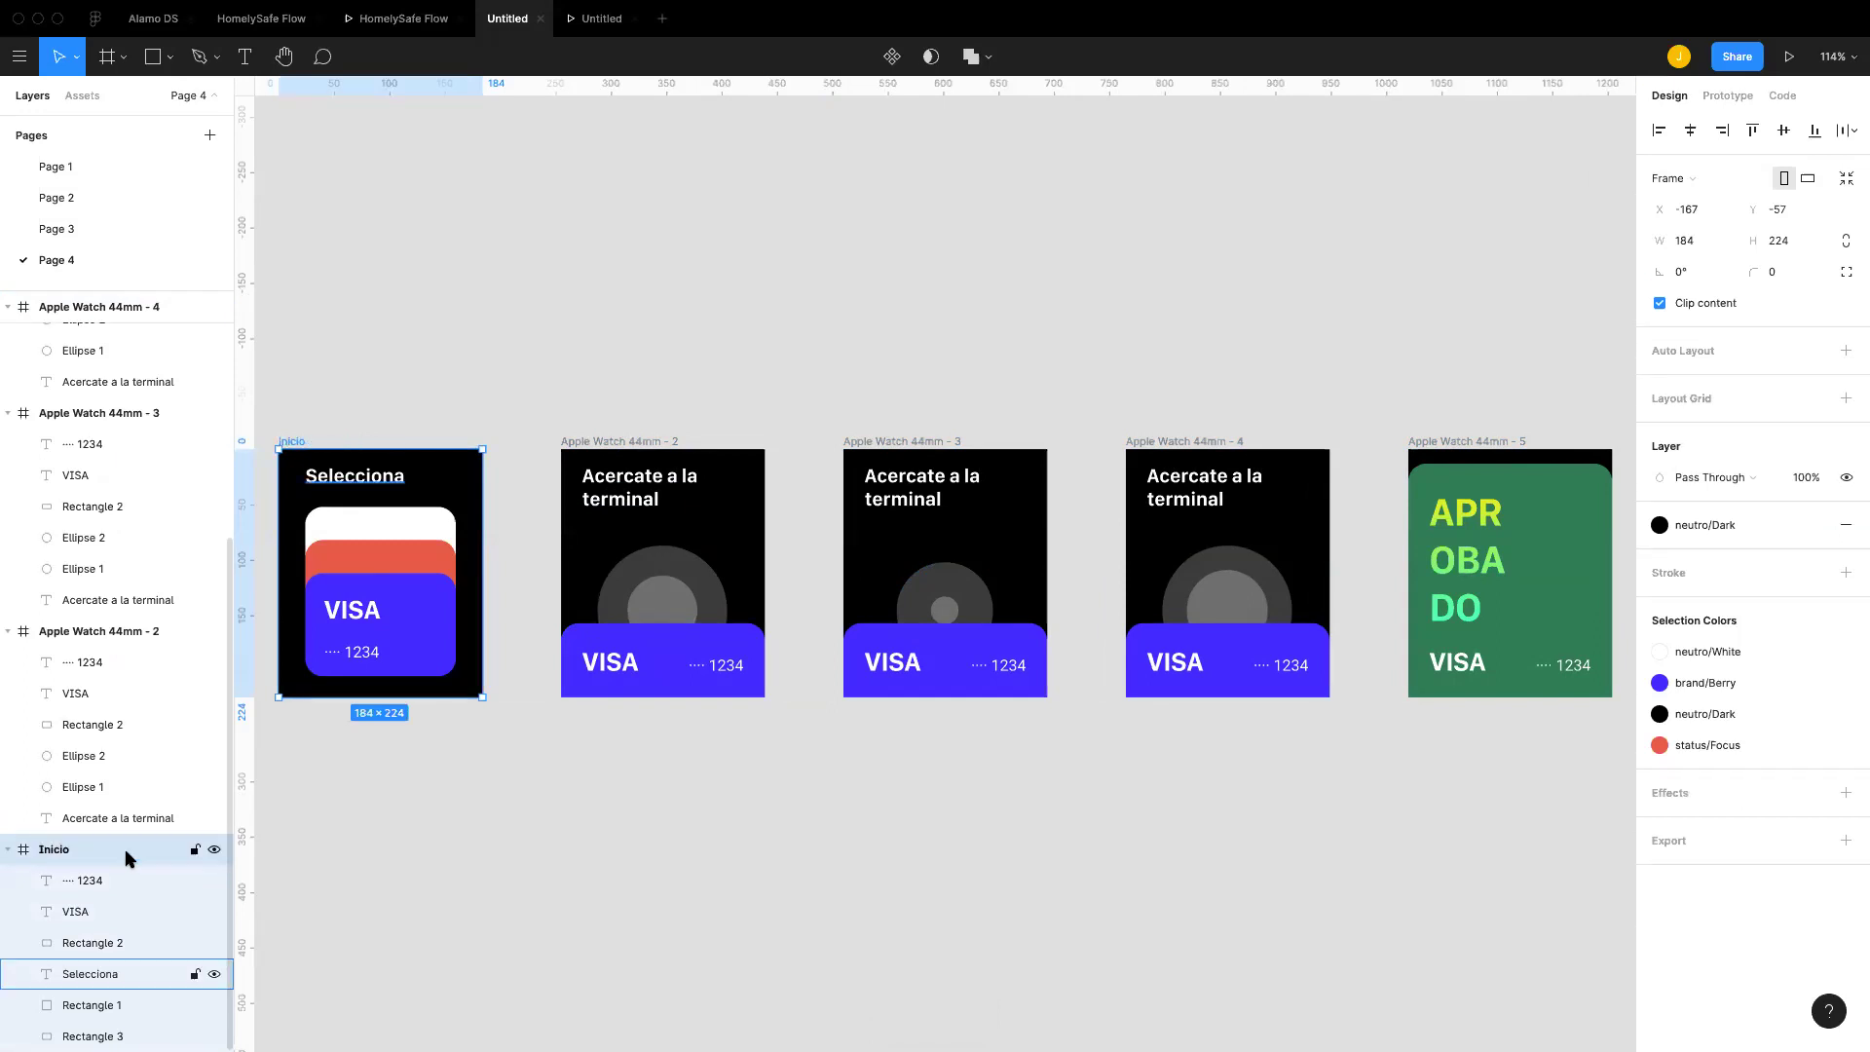
Step: Rename the second watch frame as B and the third as C
click(151, 631)
double_click(159, 633)
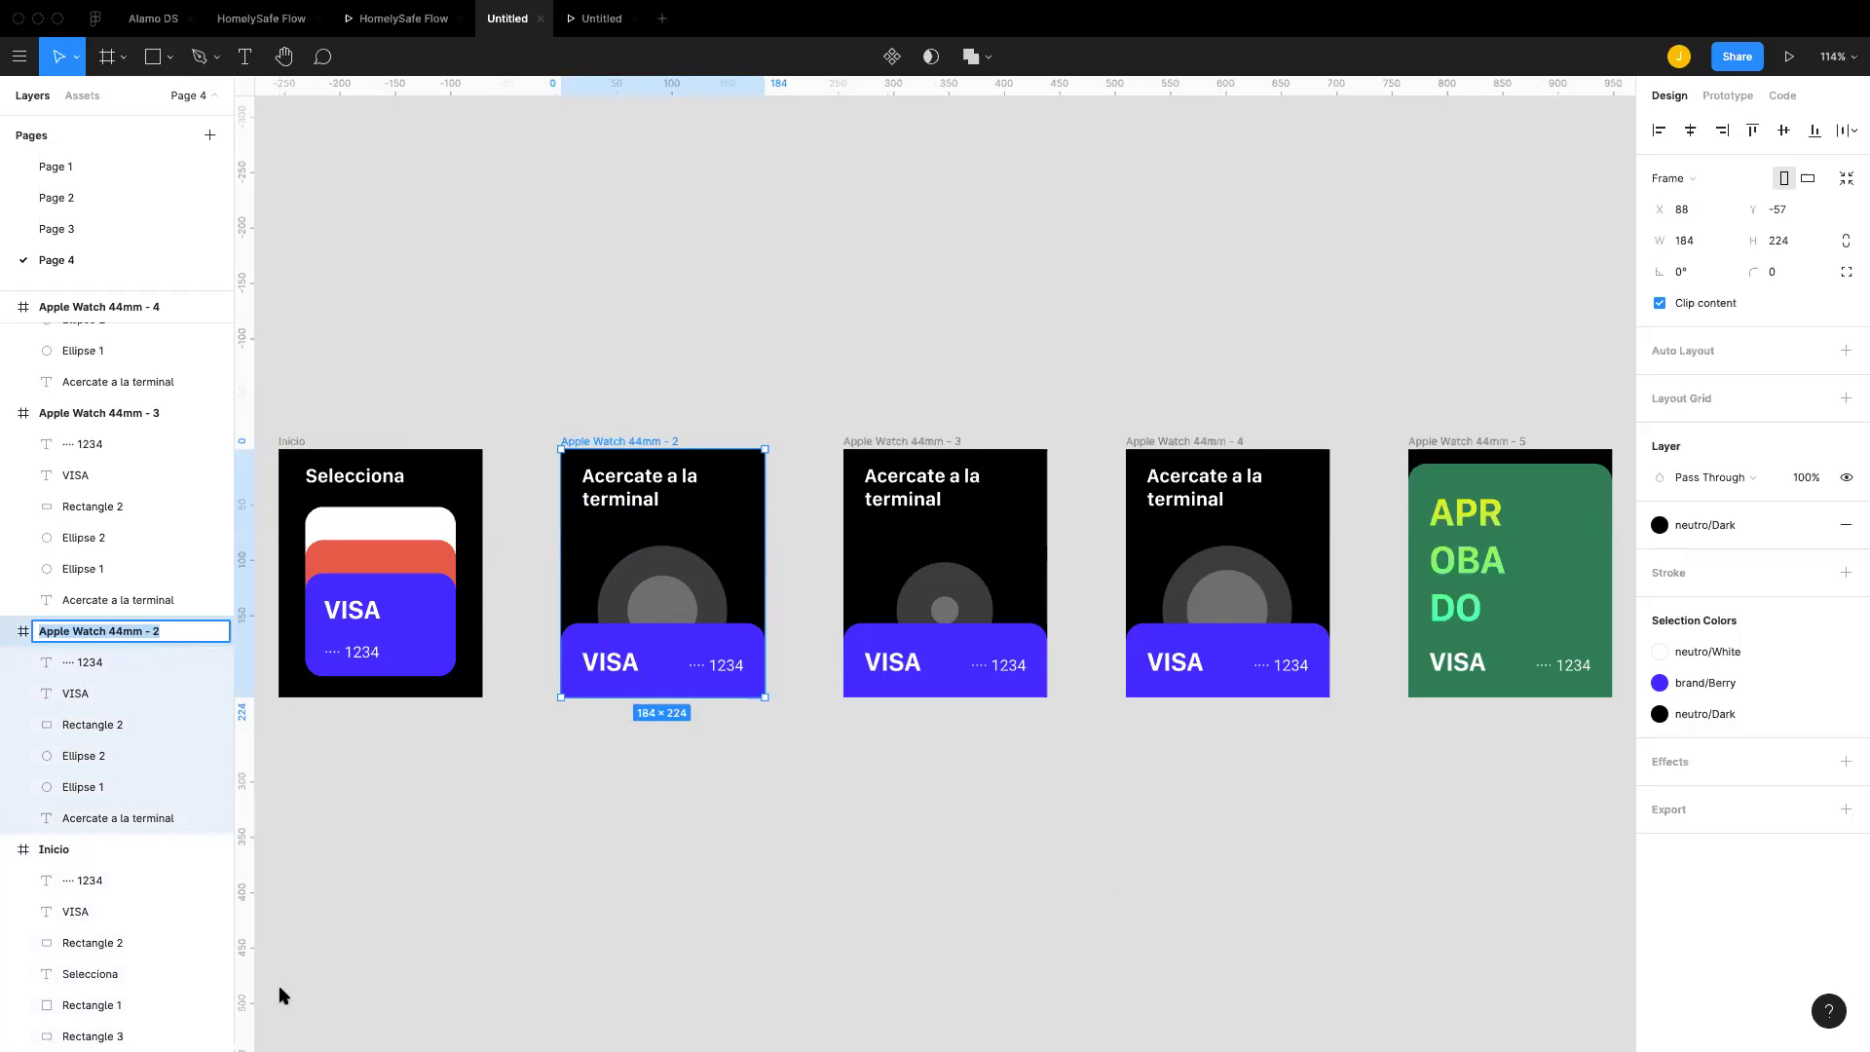
mouse_move(283, 1050)
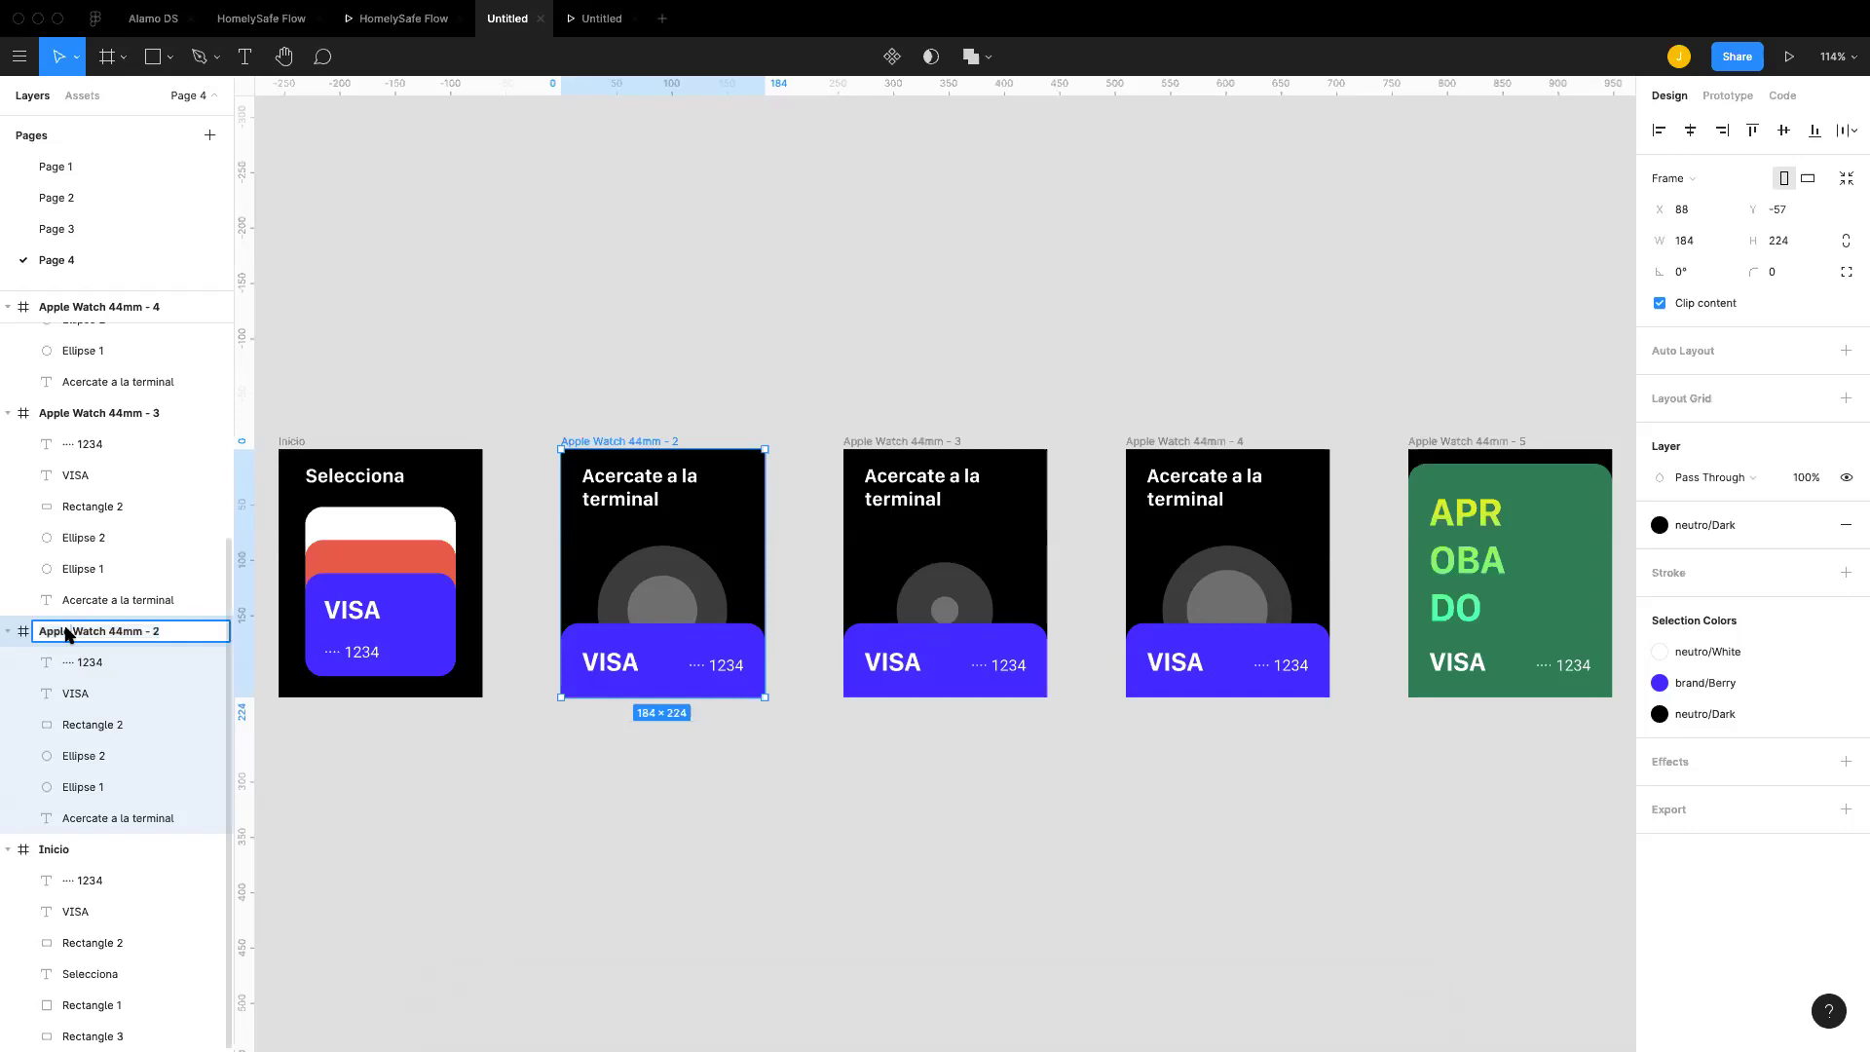
text(B)
key(Return)
click(947, 440)
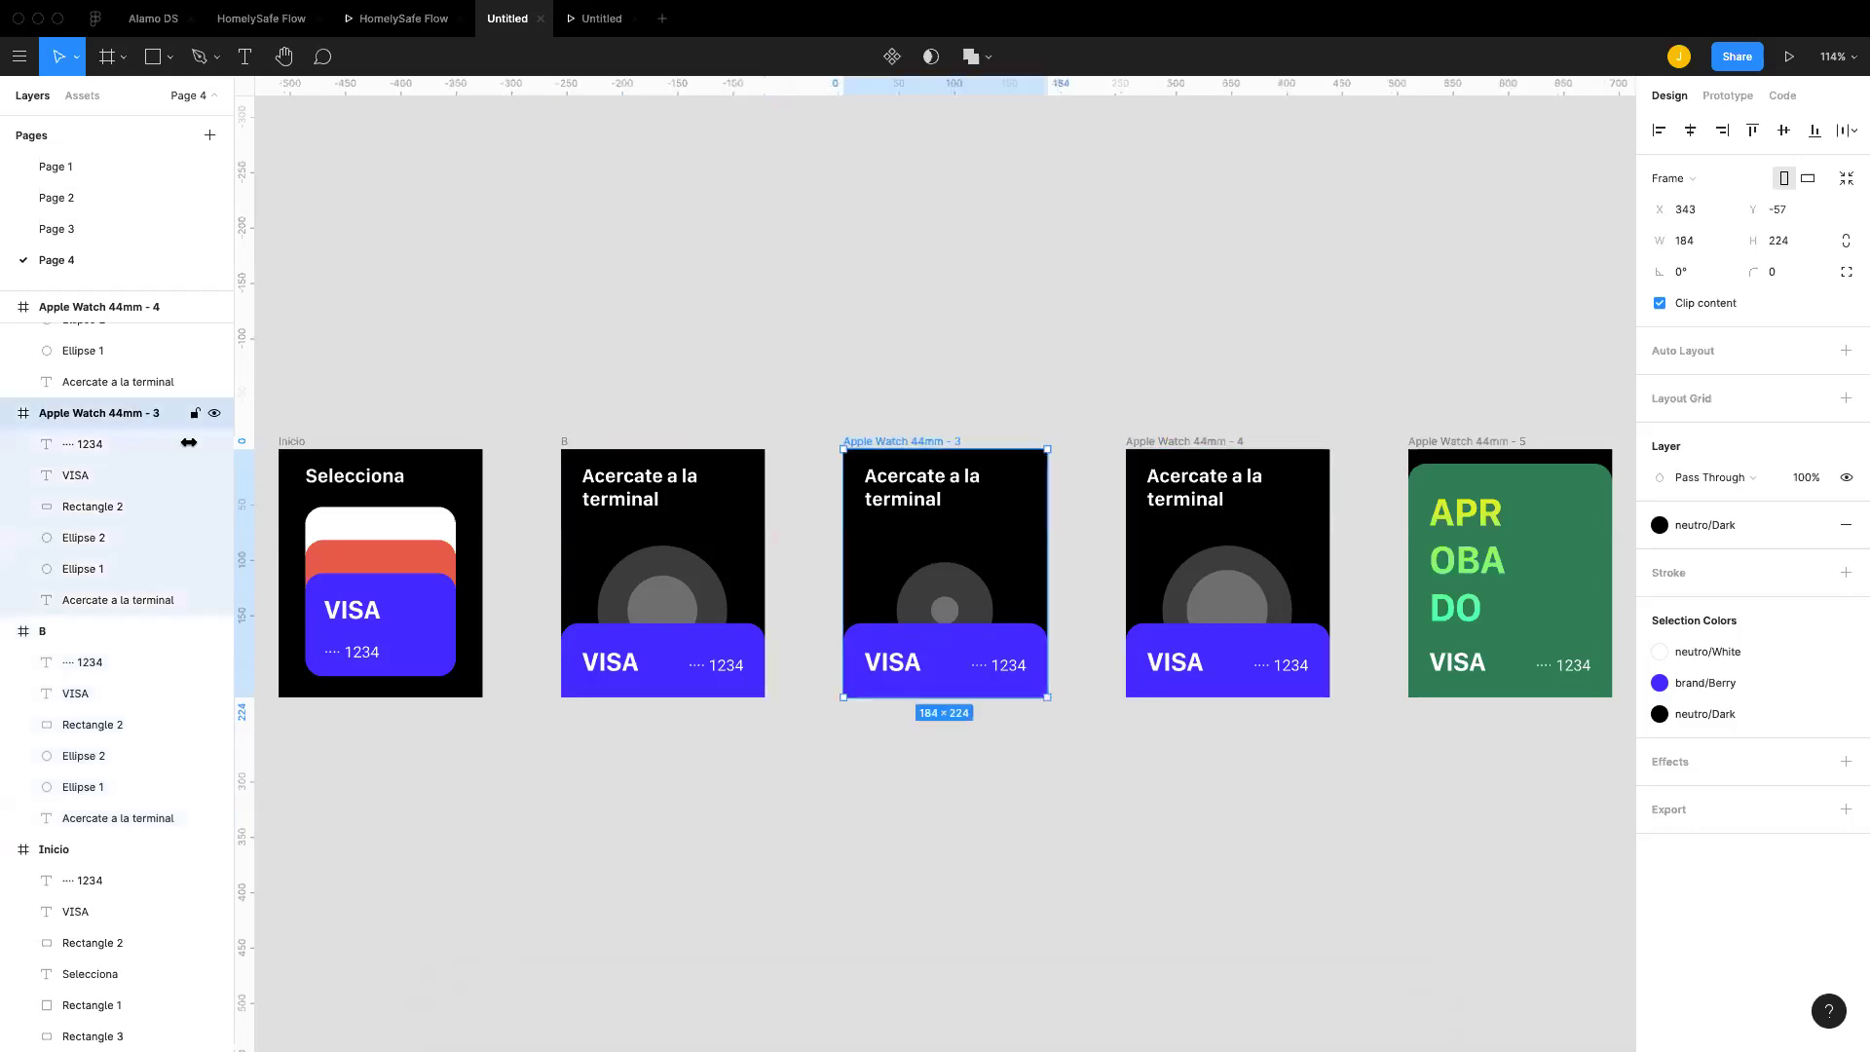
double_click(133, 417)
text(C)
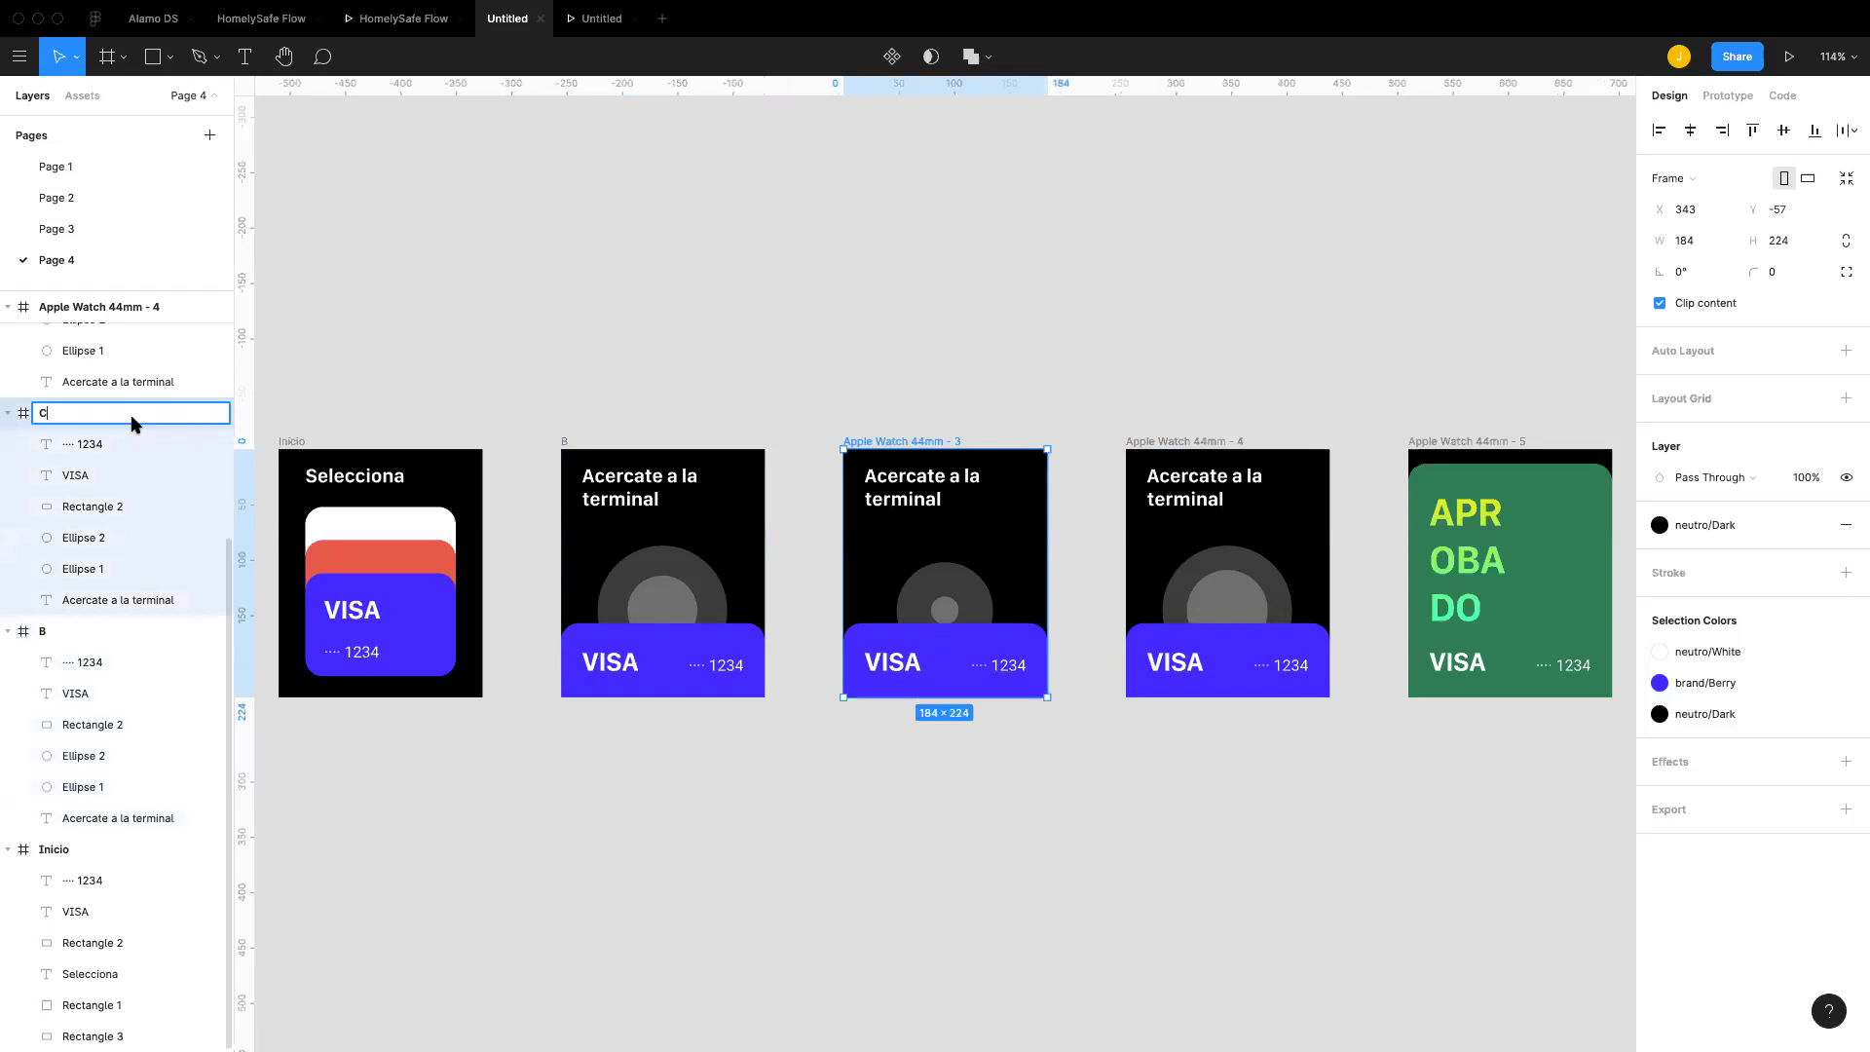
key(Return)
Step: Rename the fourth watch frame as D and the green approval frame as End
scroll(128, 421, up, 5)
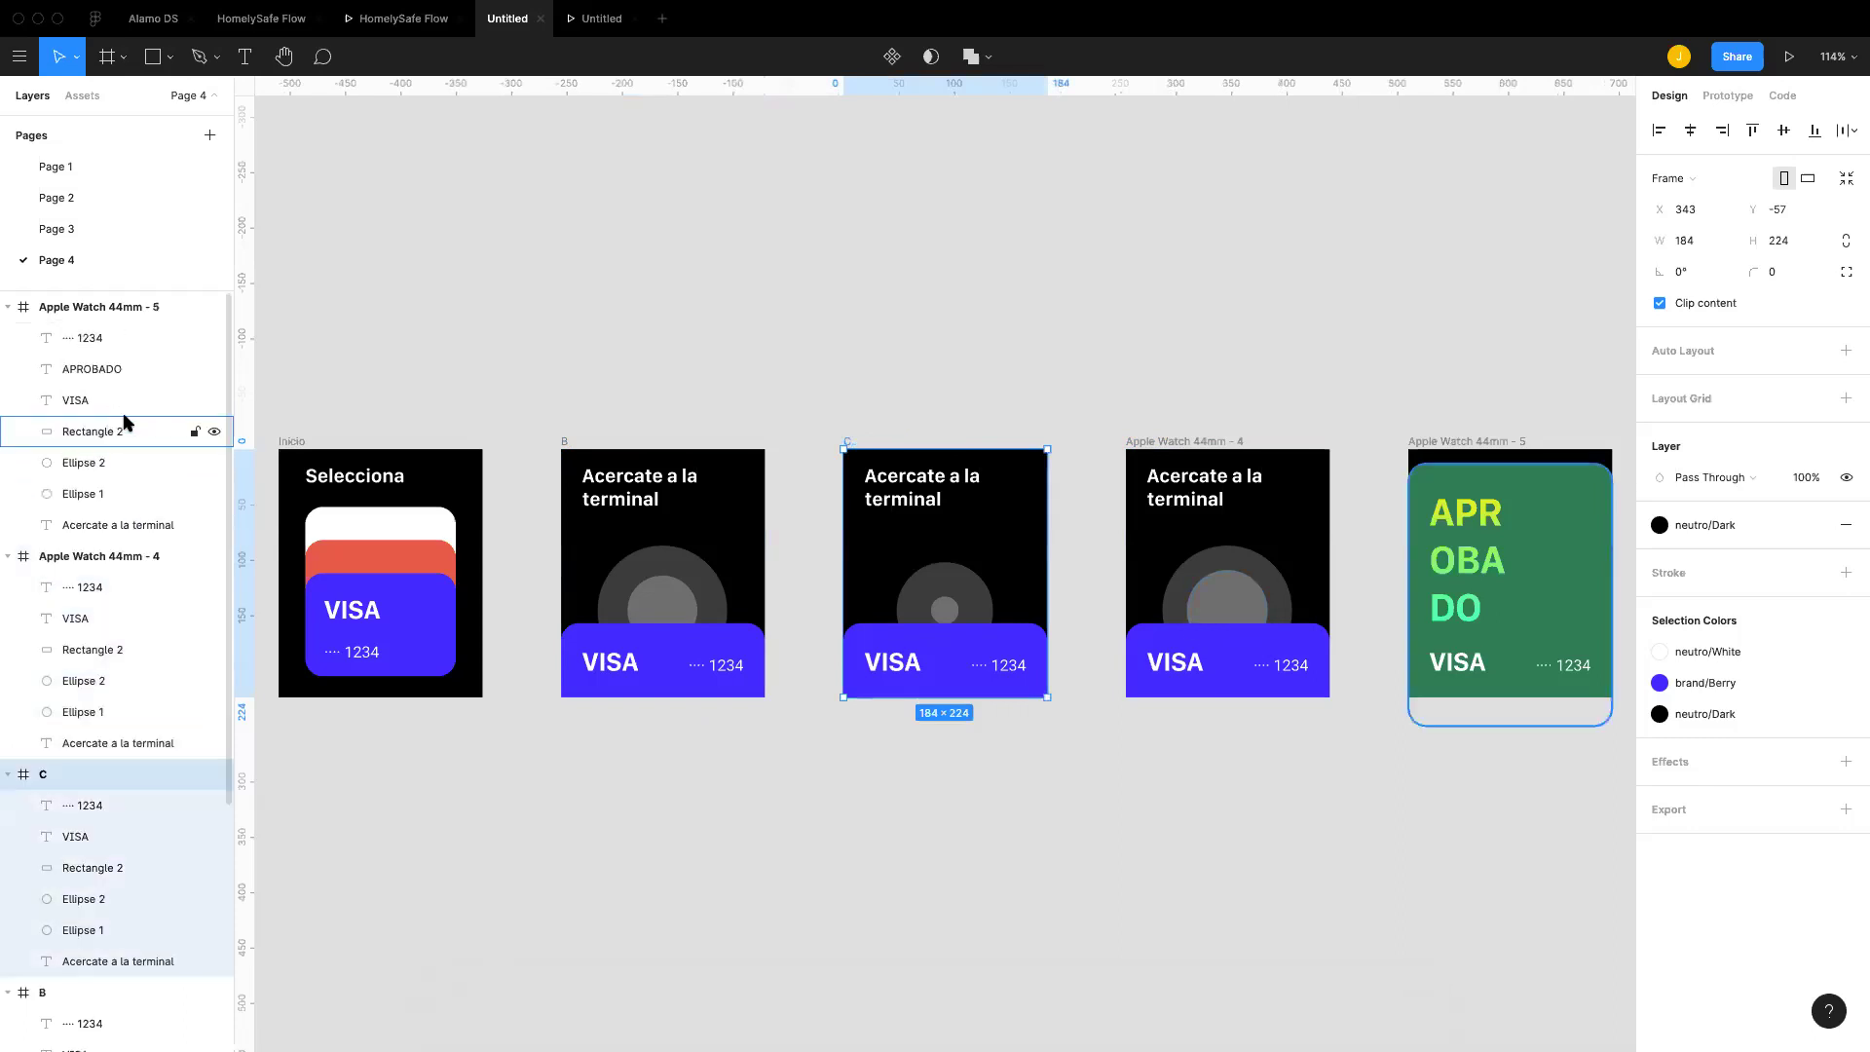
double_click(114, 555)
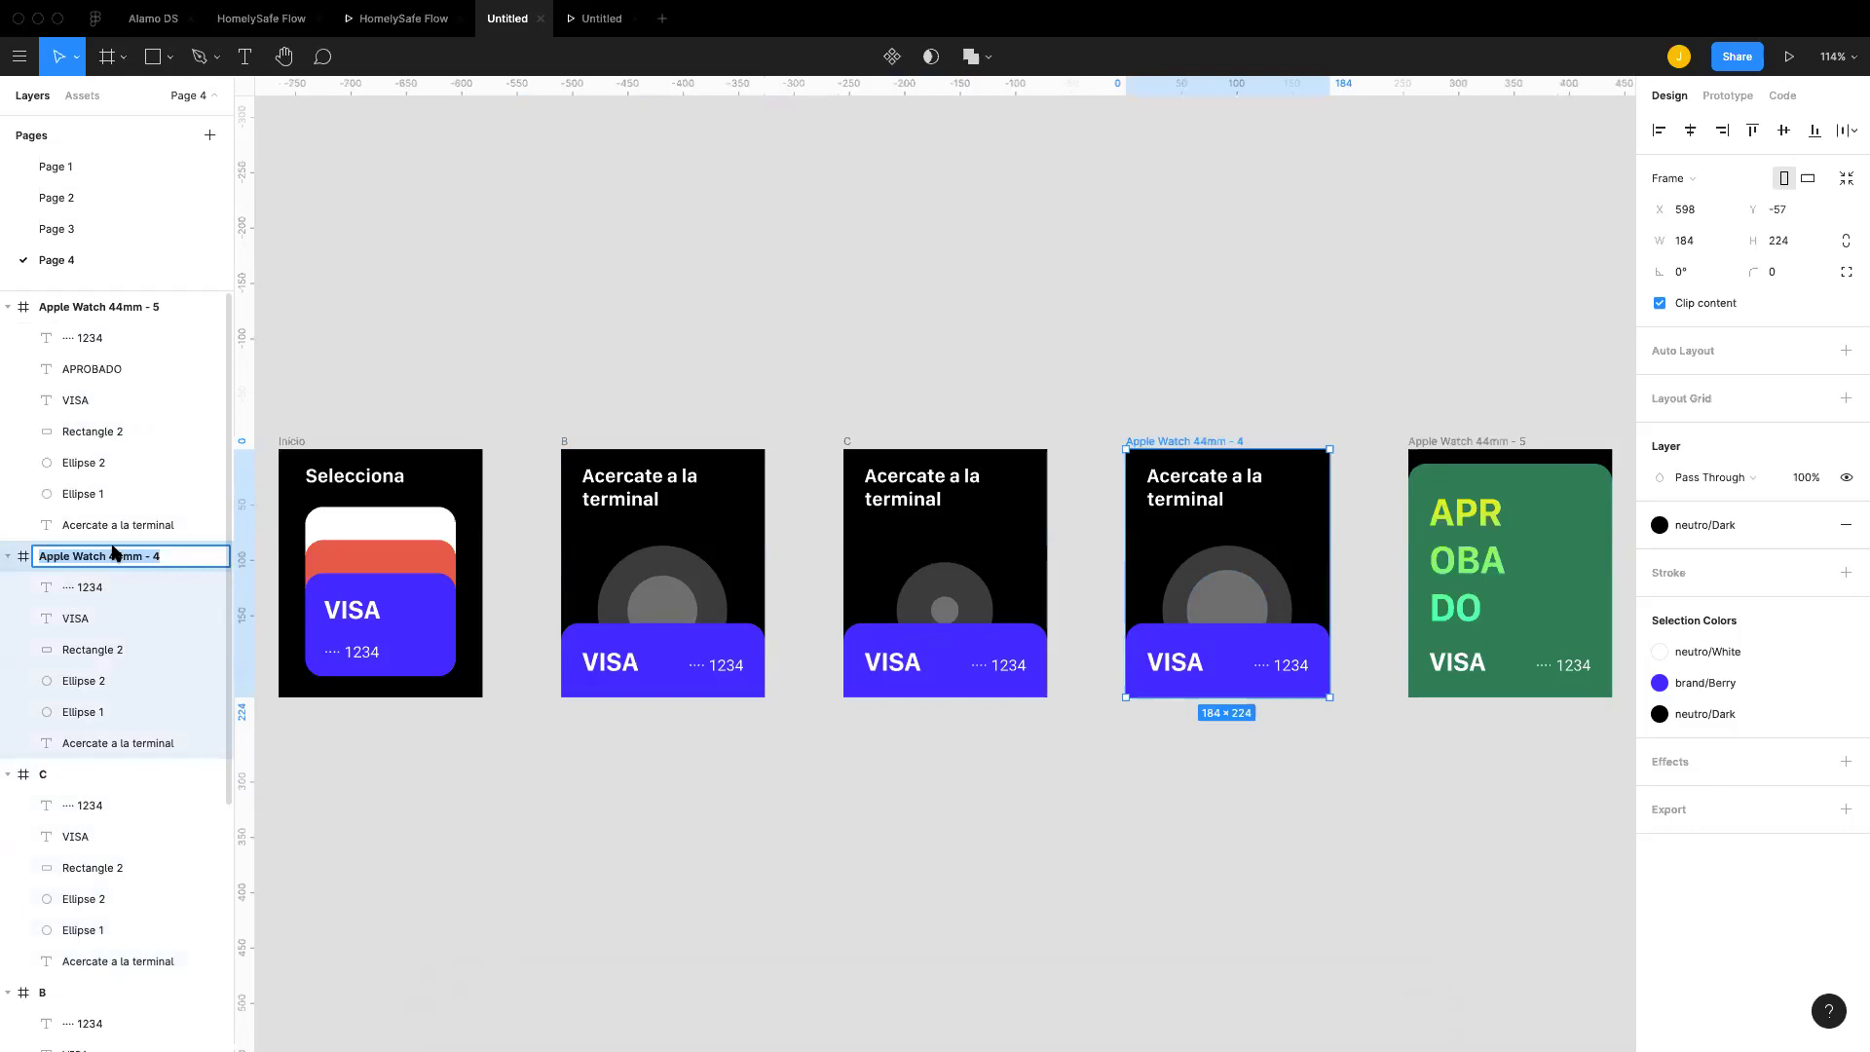
text(D)
double_click(146, 307)
text(End)
key(Return)
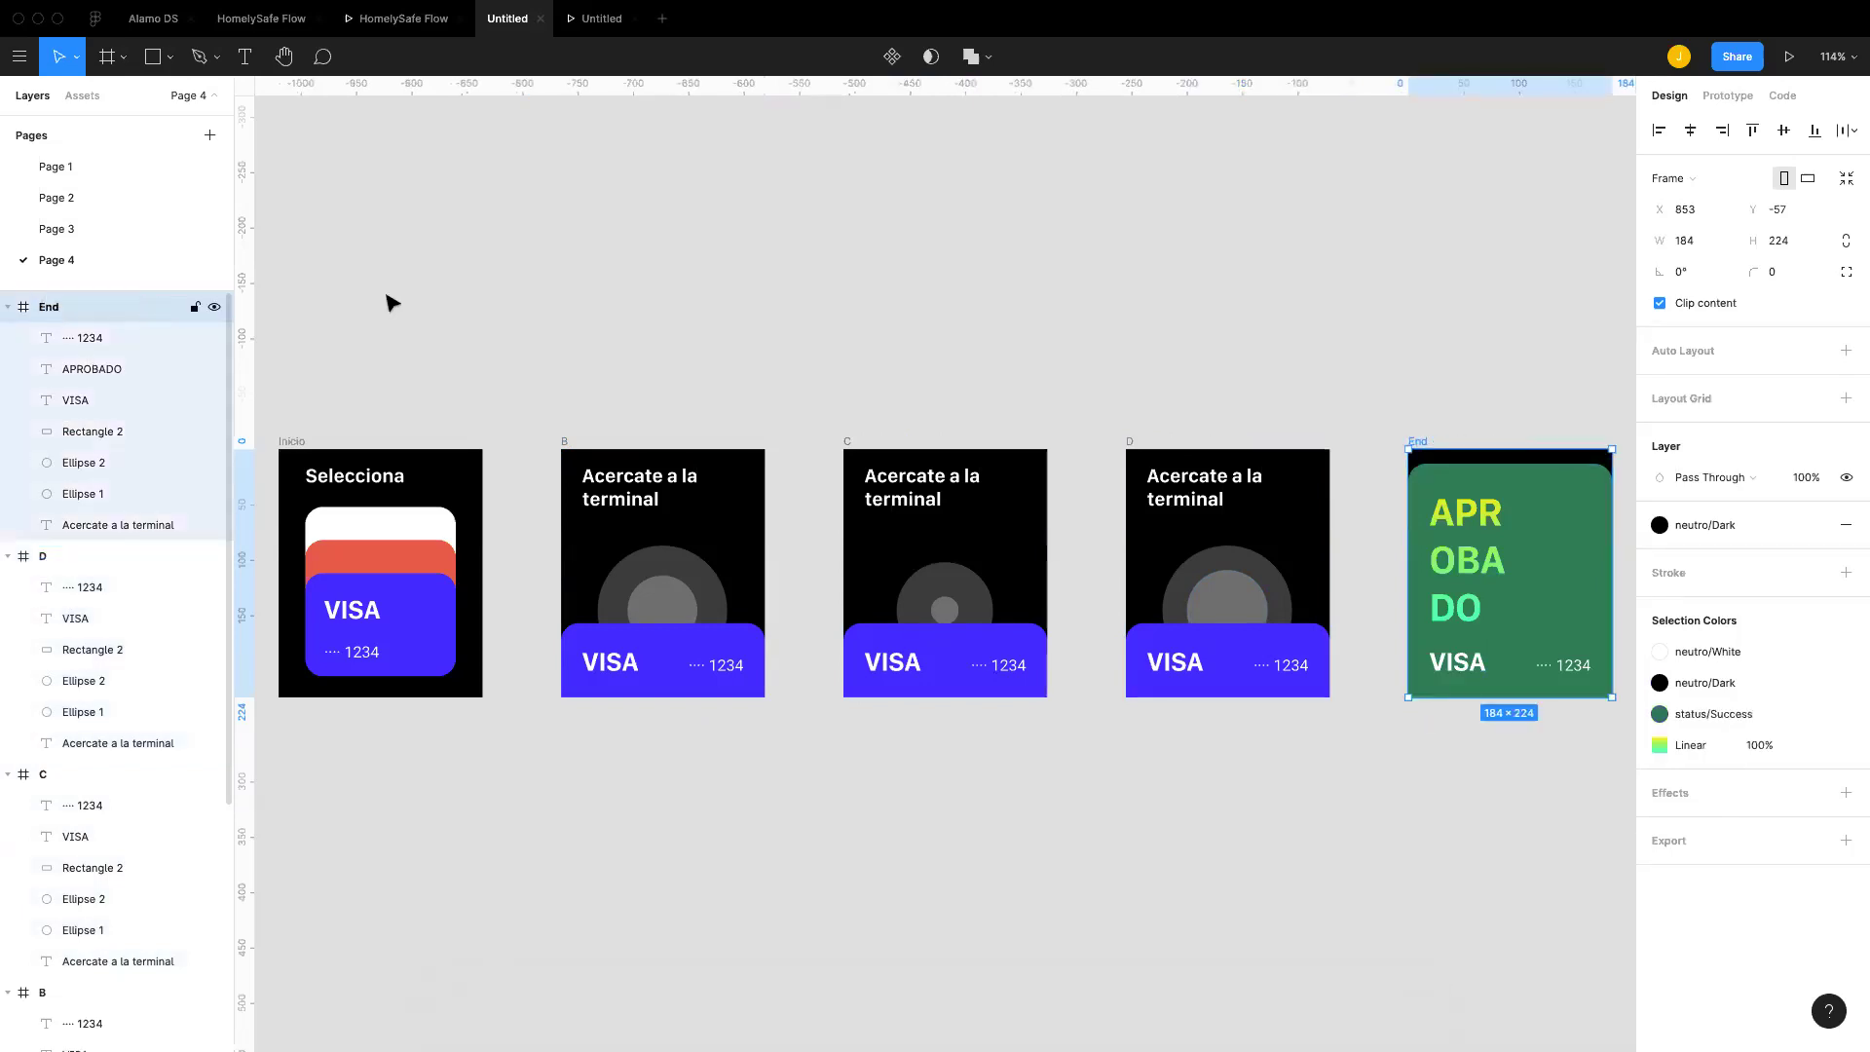
click(955, 322)
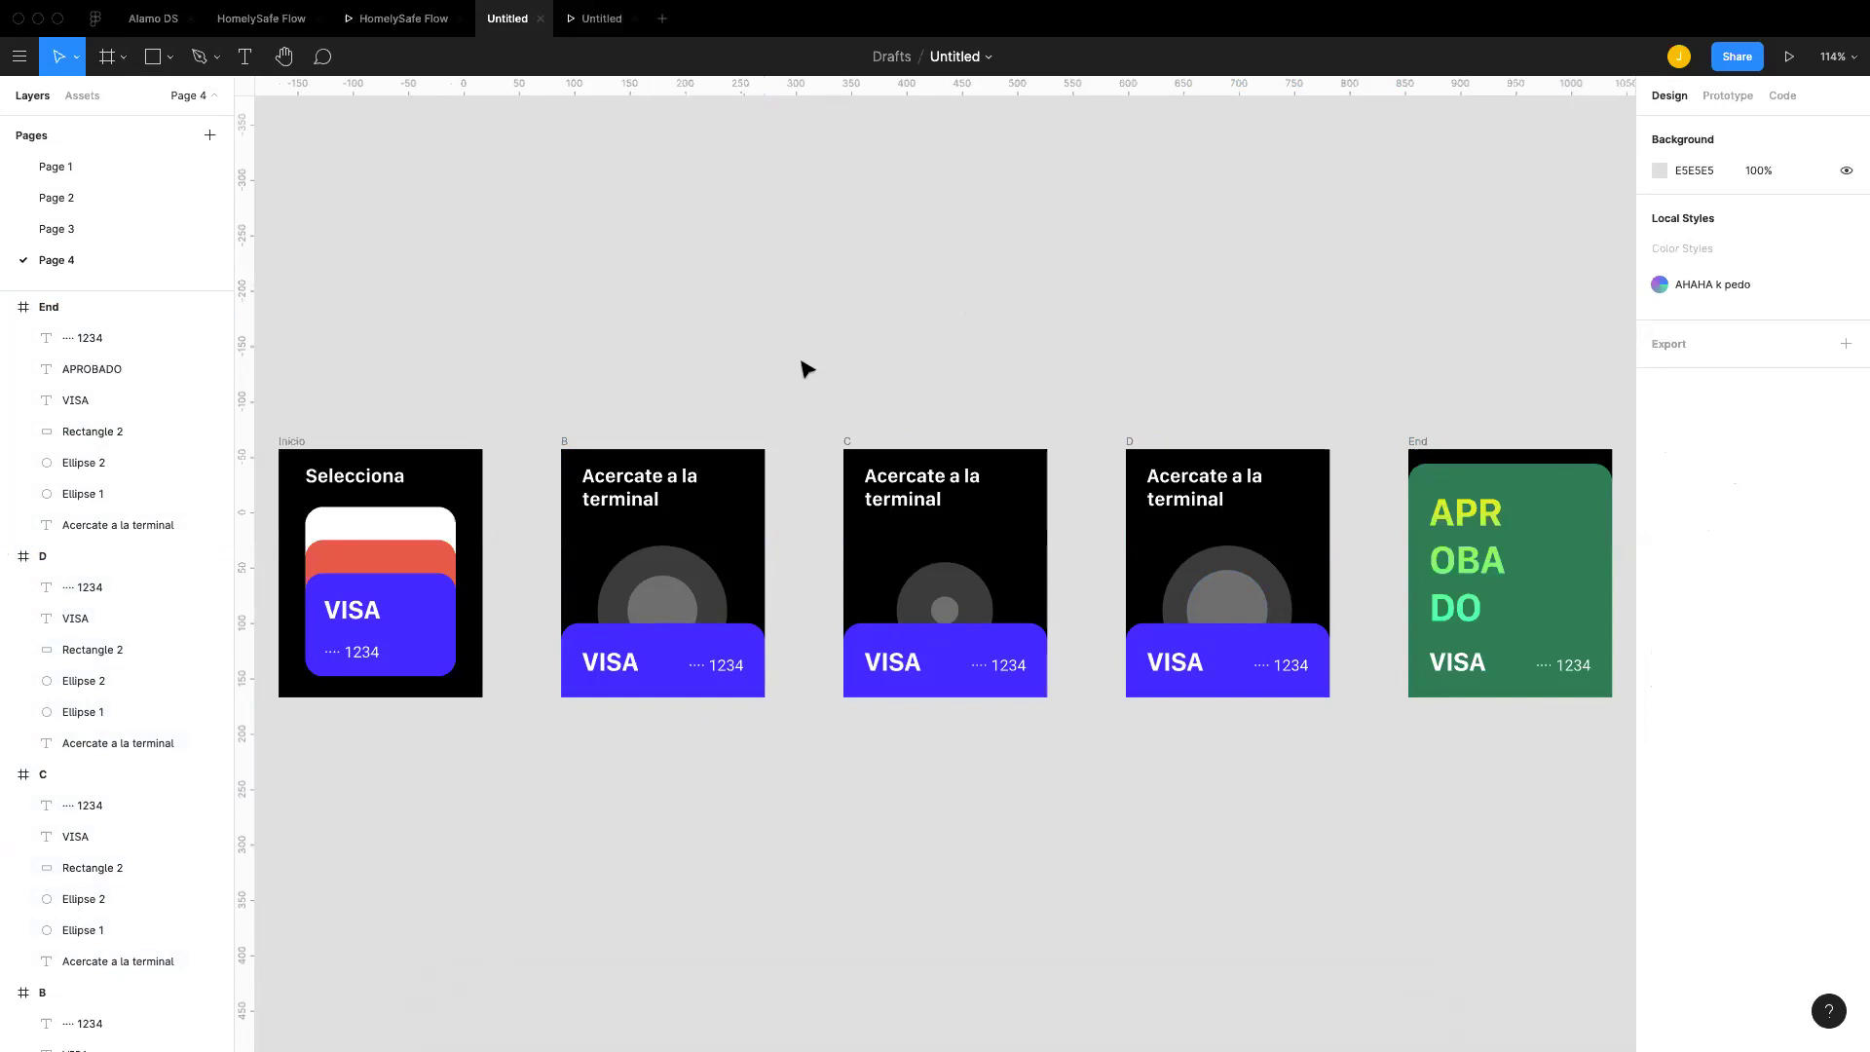
Step: Switch to the watch prototype preview and play the payment flow from the VISA card
click(601, 19)
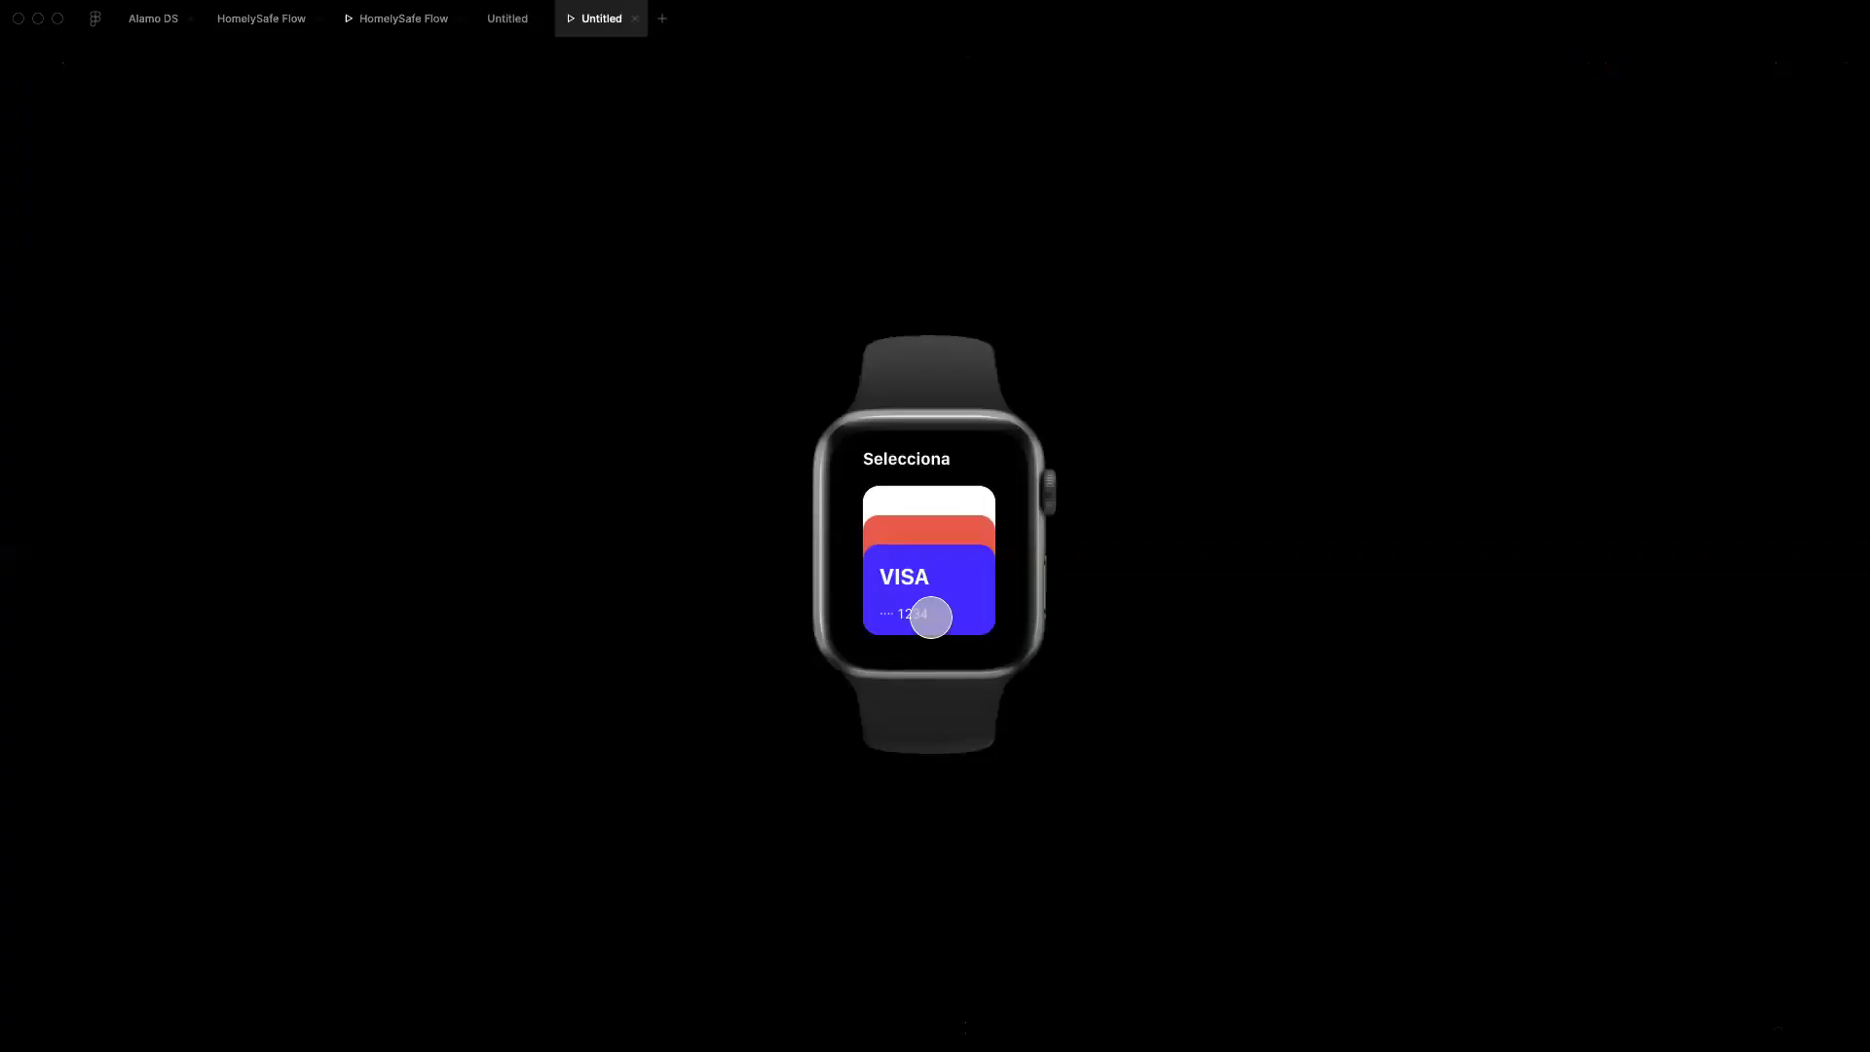
click(931, 617)
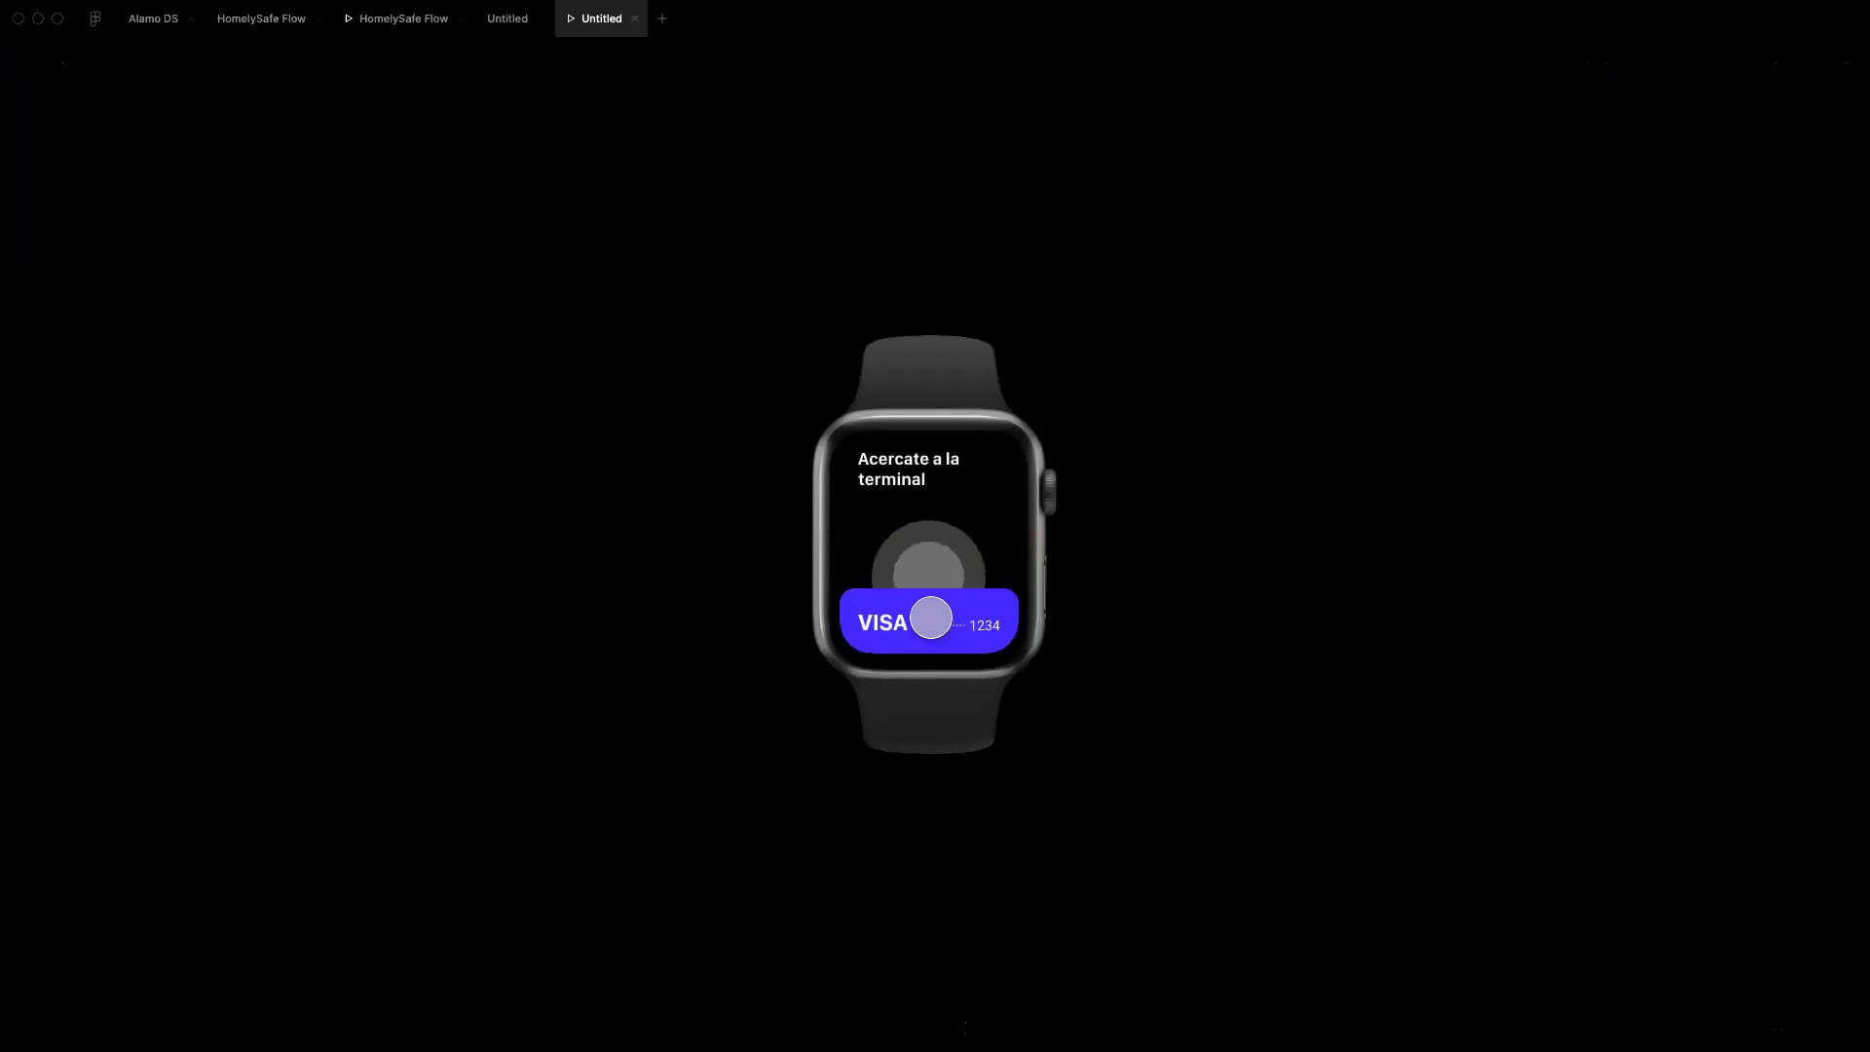